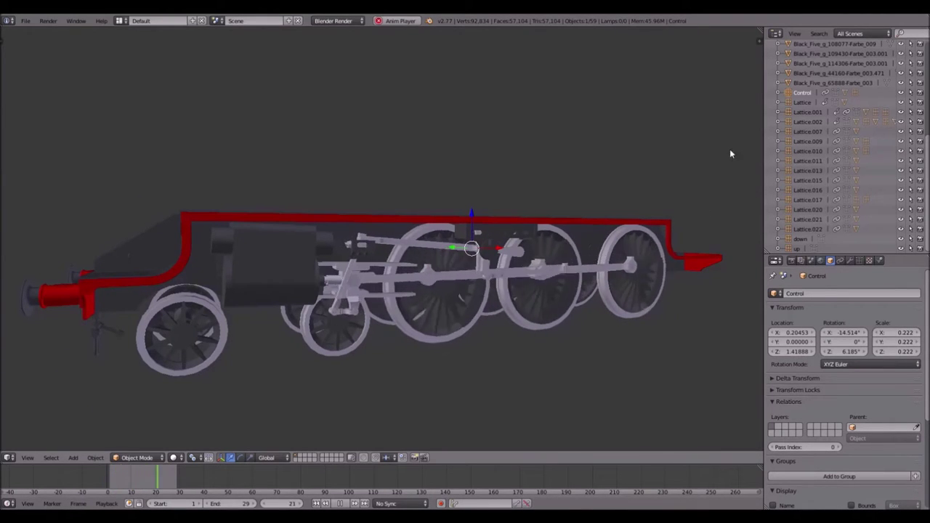
Step: Try rotating the Control object, cancel to keep its angles, and inspect a driving wheel
key("r")
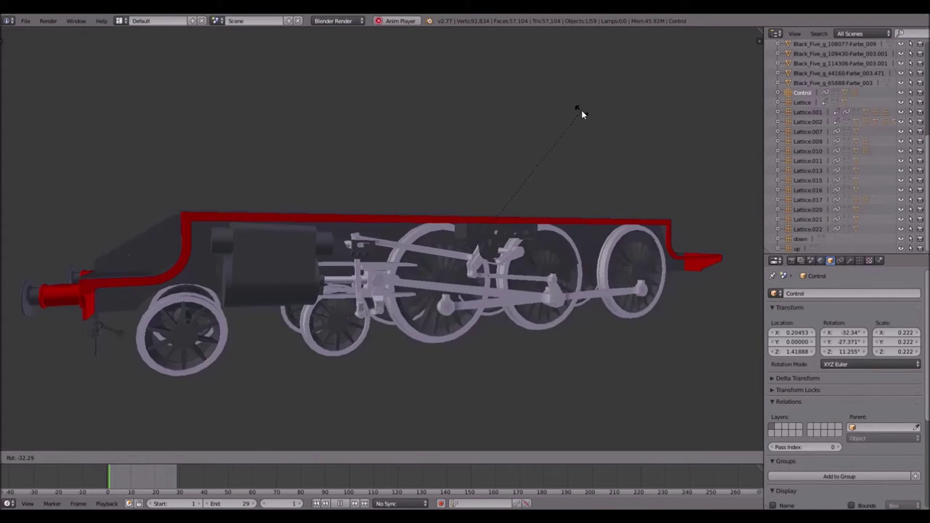
right_click(581, 110)
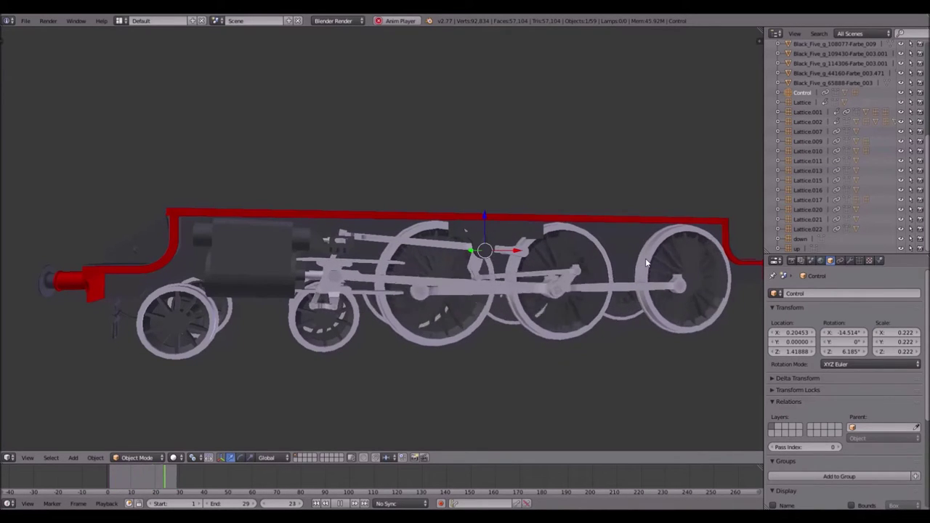
middle_click_drag(679, 252, 567, 258)
scroll(563, 250, "up", 6)
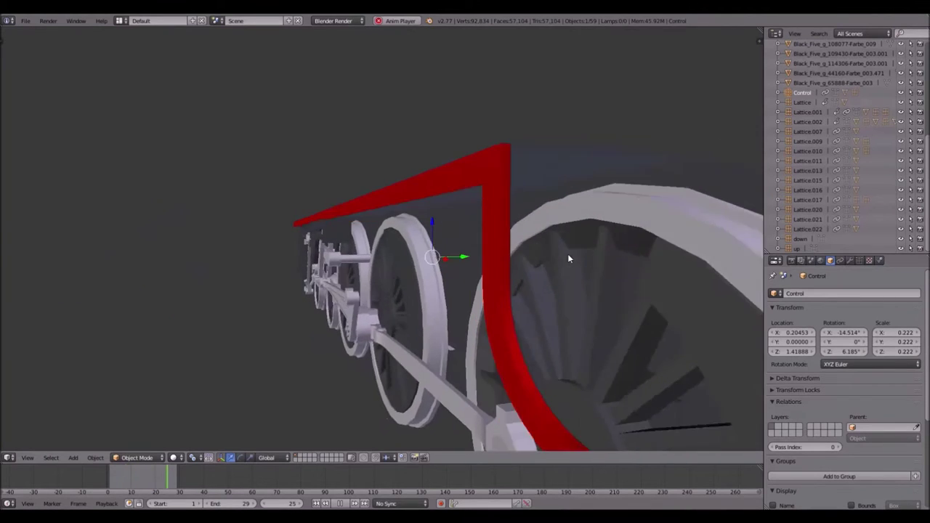
key("KP_6")
key("KP_6")
key("KP_6")
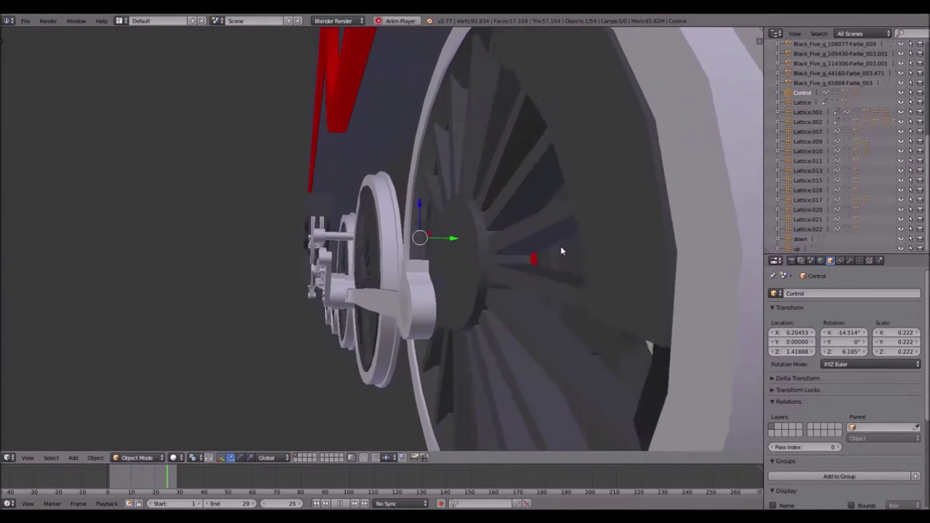
key("KP_4")
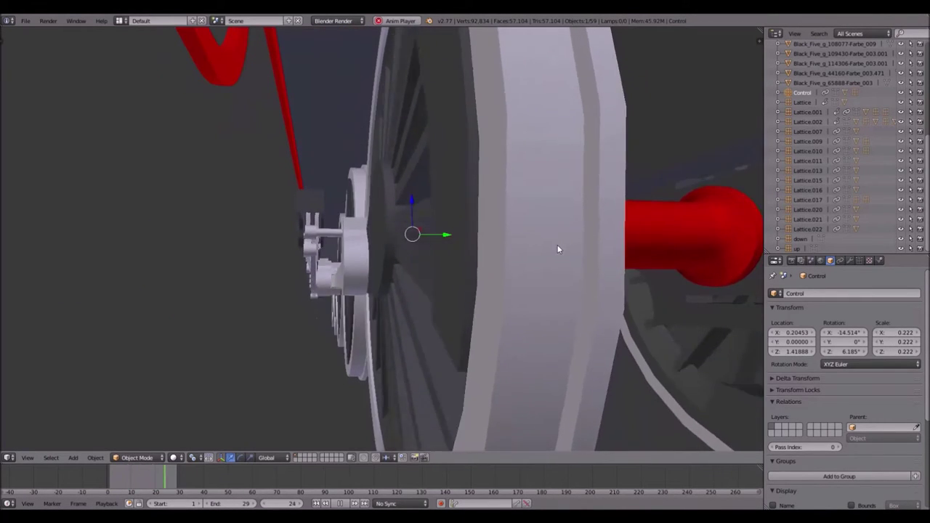
scroll(577, 250, "down", 5)
key("KP_4")
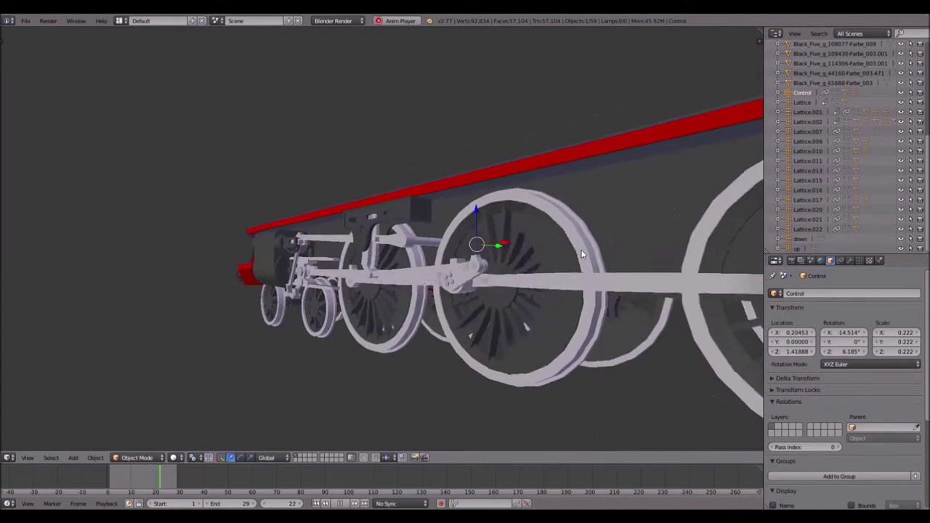
Step: Rotate the Control object to a new angle and view the locomotive from an oblique side
key("r")
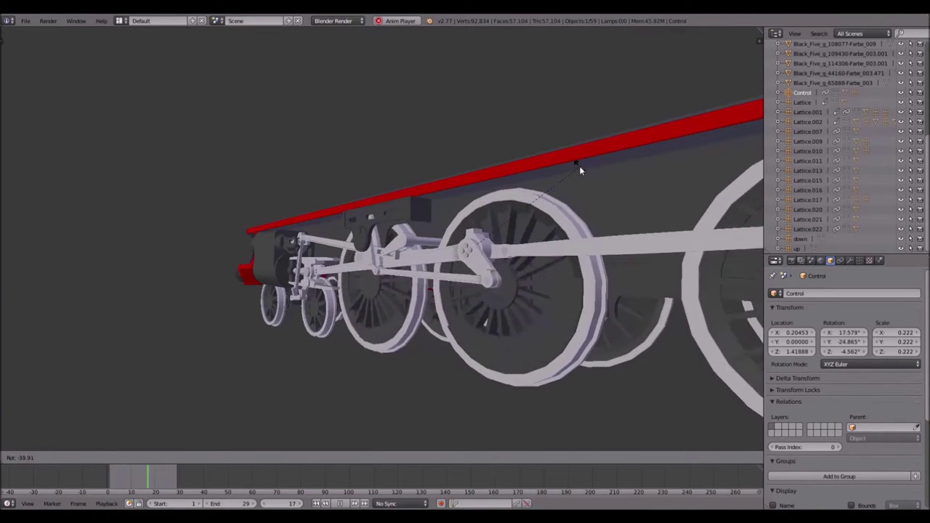
left_click(572, 180)
key("KP_1")
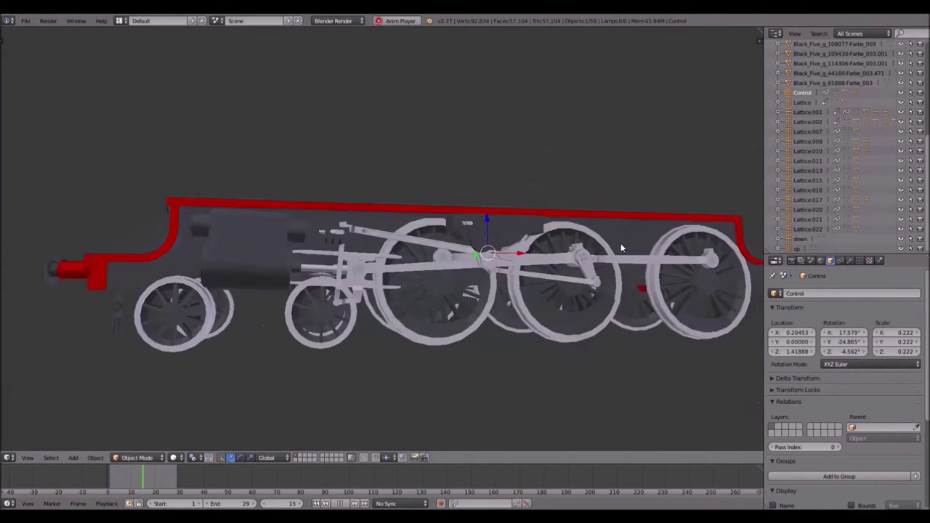
scroll(603, 252, "up", 4)
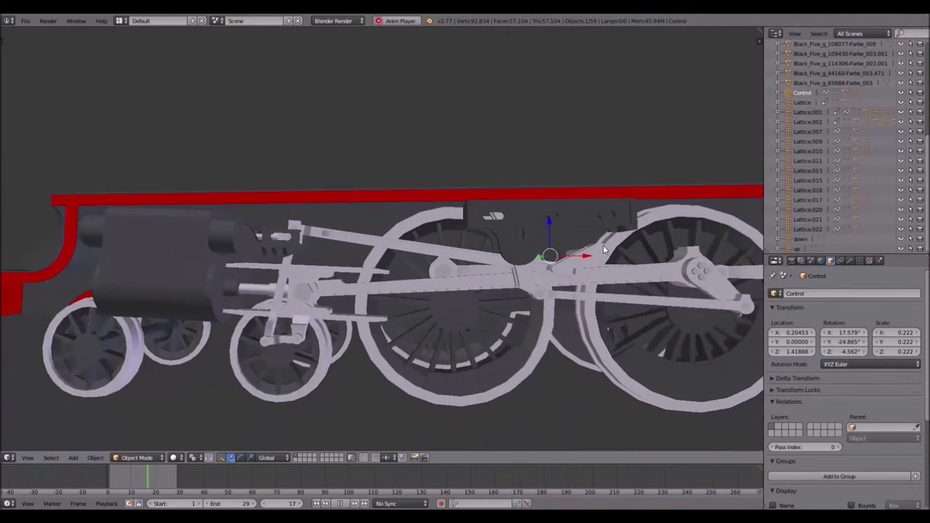
middle_click_drag(607, 254, 548, 252)
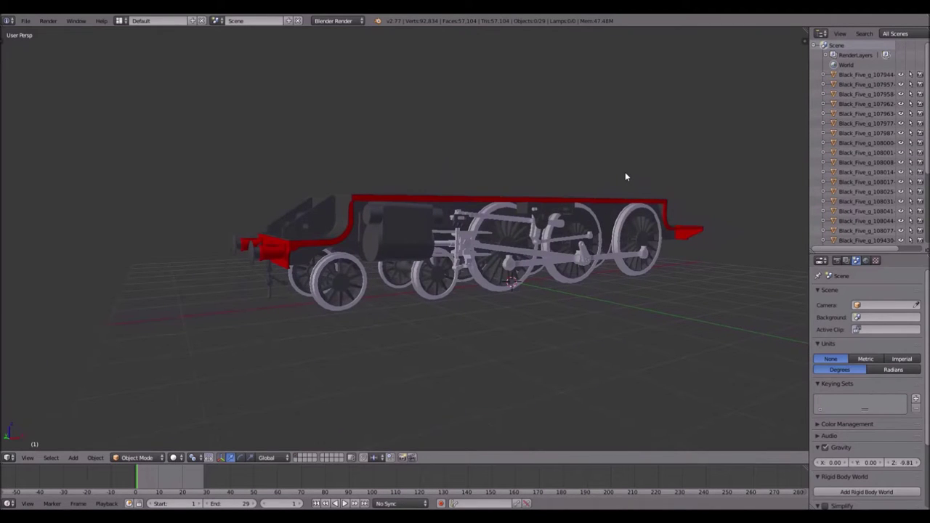
Step: Orbit in closer to the unrigged locomotive model
middle_click_drag(624, 177, 303, 303)
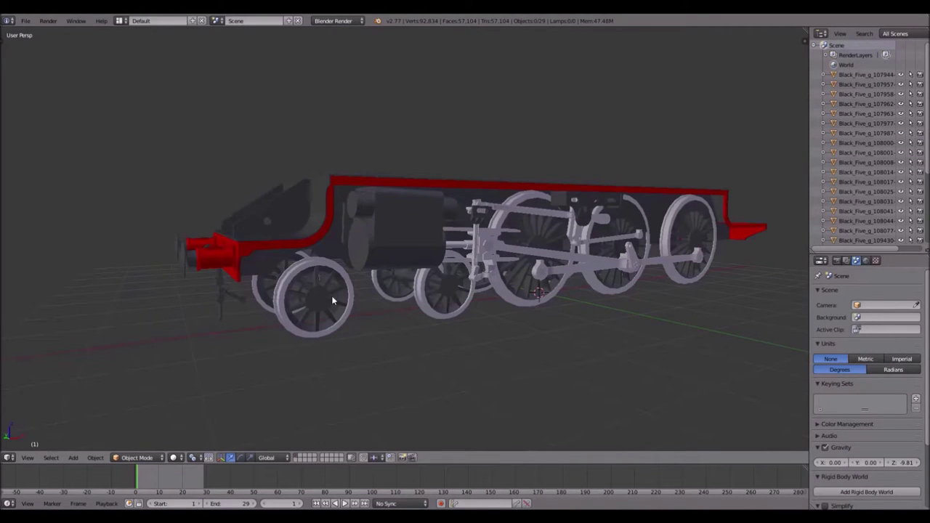
Step: Hide the front carrying wheels and the chassis
right_click(331, 300)
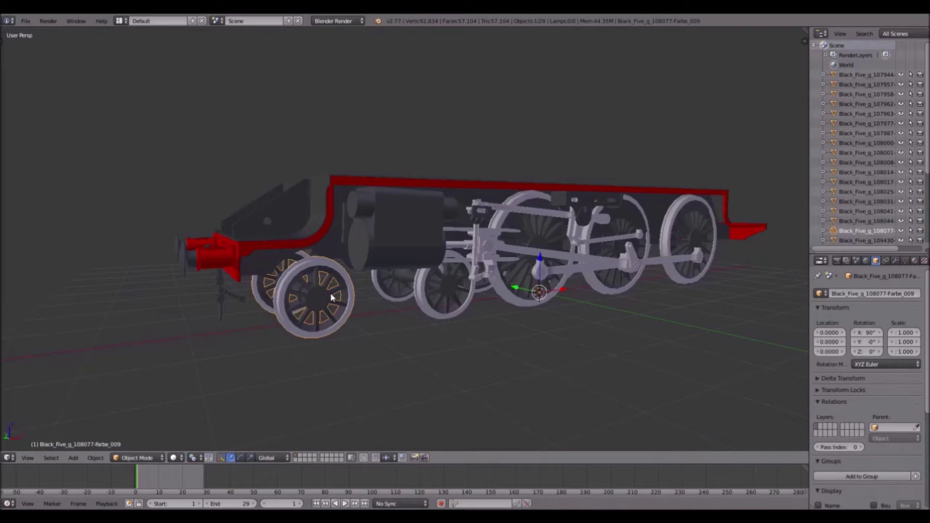
key("Delete")
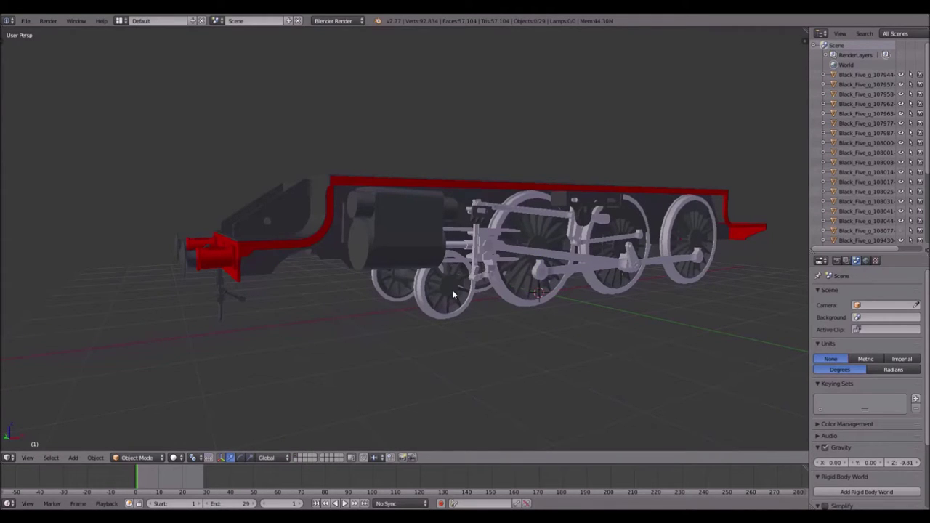
right_click(436, 292)
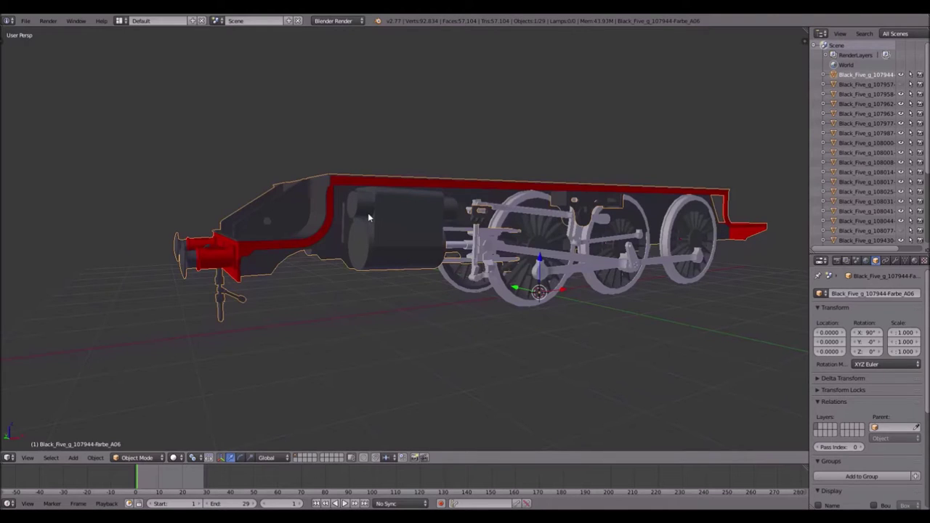
key("h")
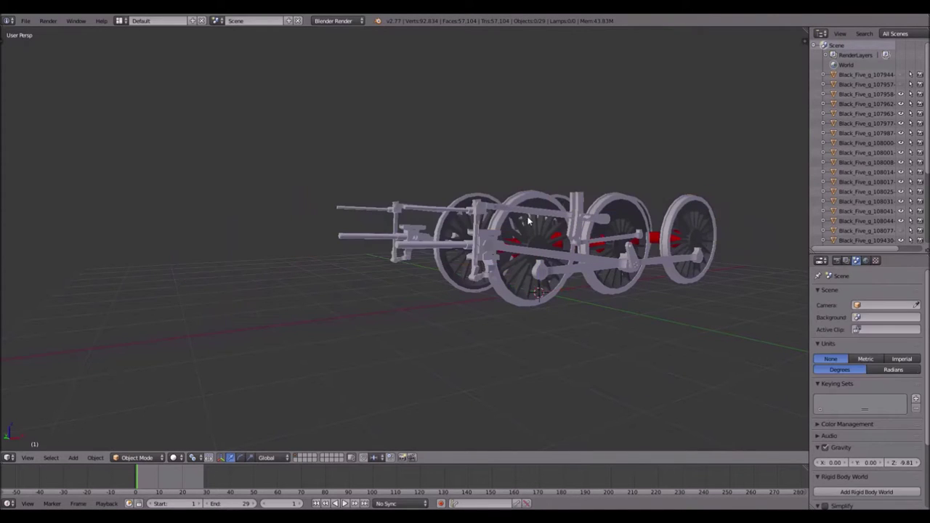
Step: Orbit around the remaining driving wheels and coupling rods to view them from the side
middle_click_drag(367, 211, 492, 239)
scroll(492, 239, "up", 2)
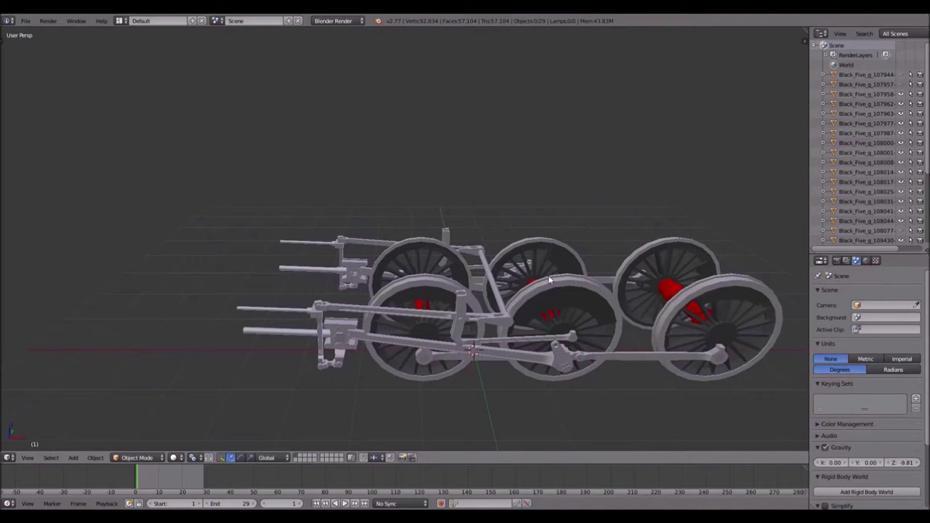
middle_click_drag(551, 276, 531, 229, "shift")
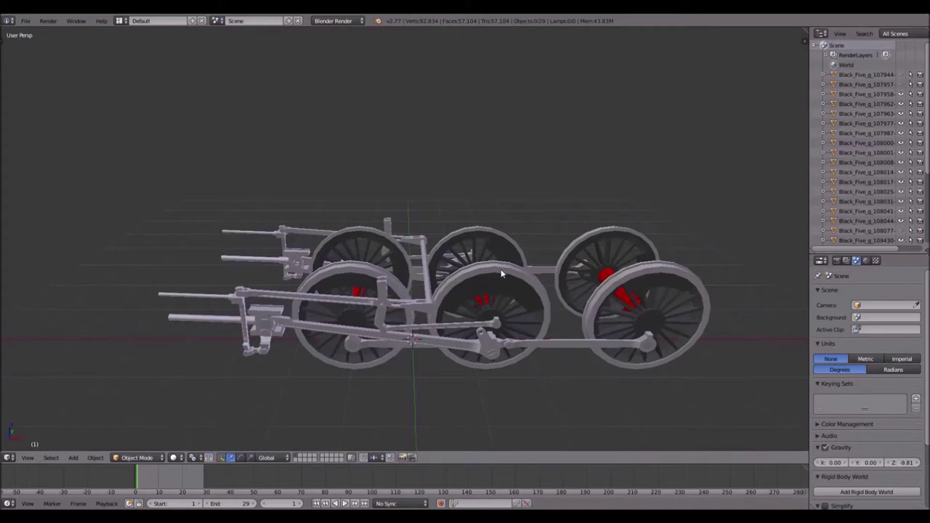
middle_click_drag(479, 268, 597, 250)
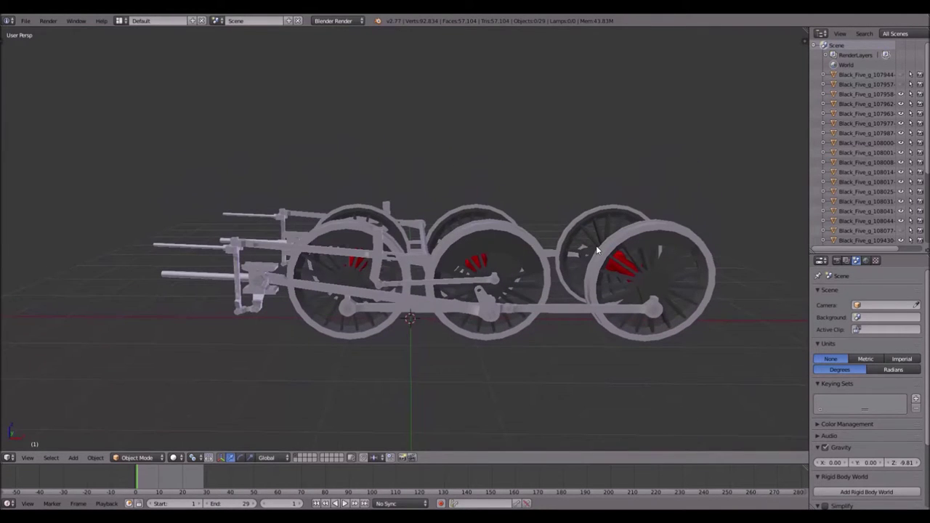
middle_click_drag(611, 221, 619, 224)
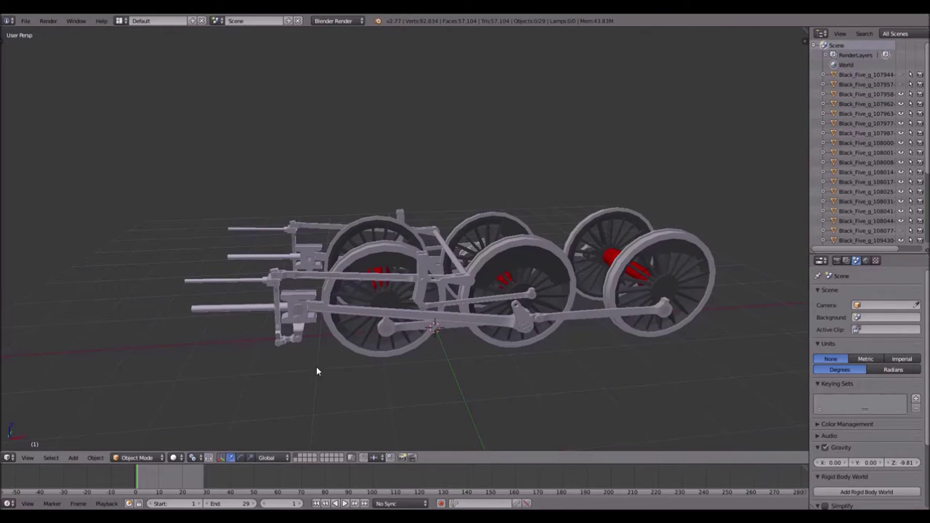
middle_click_drag(357, 351, 357, 337)
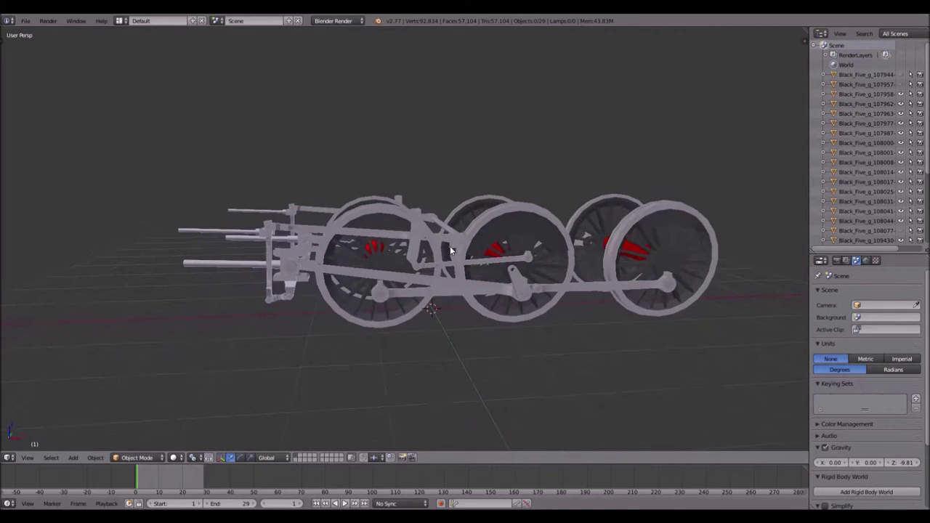
middle_click_drag(451, 250, 457, 237)
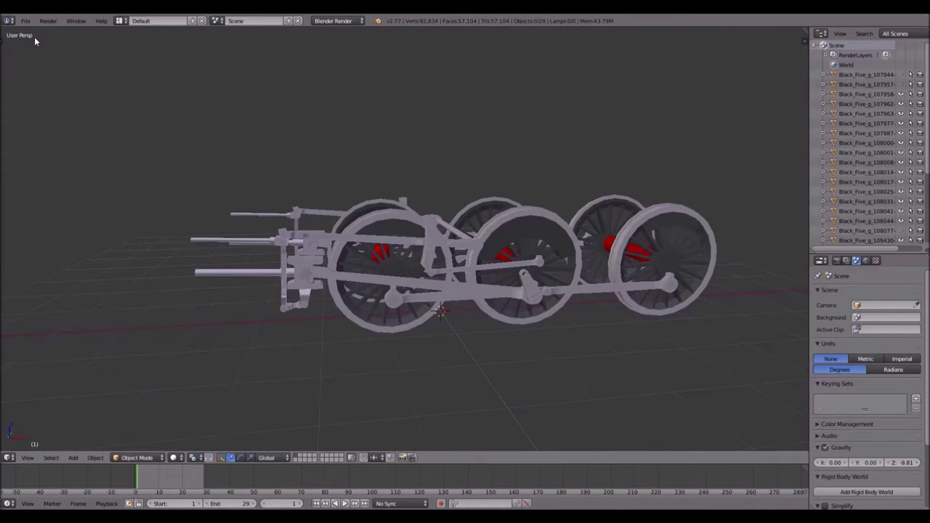
middle_click_drag(392, 156, 451, 158)
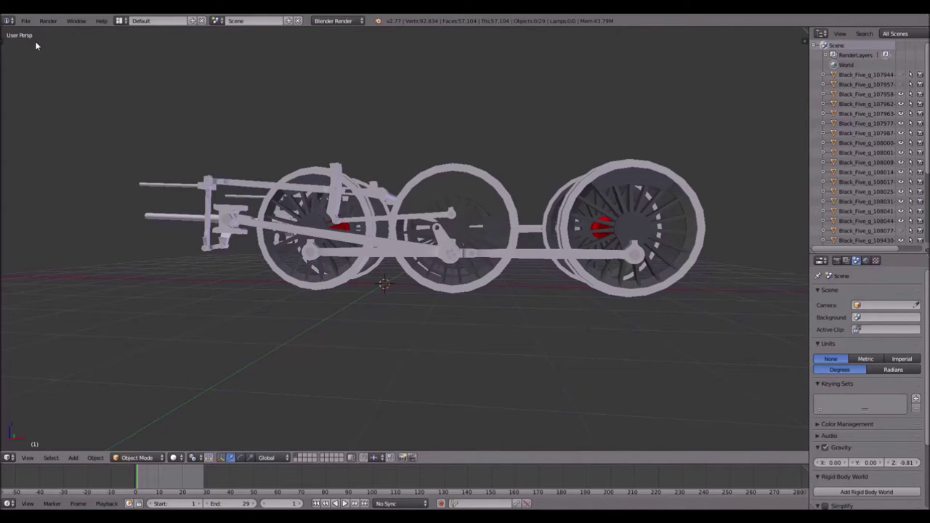
Step: Frame the wheels zoomed in a front orthographic view and bring up the Add menu
key("KP_5")
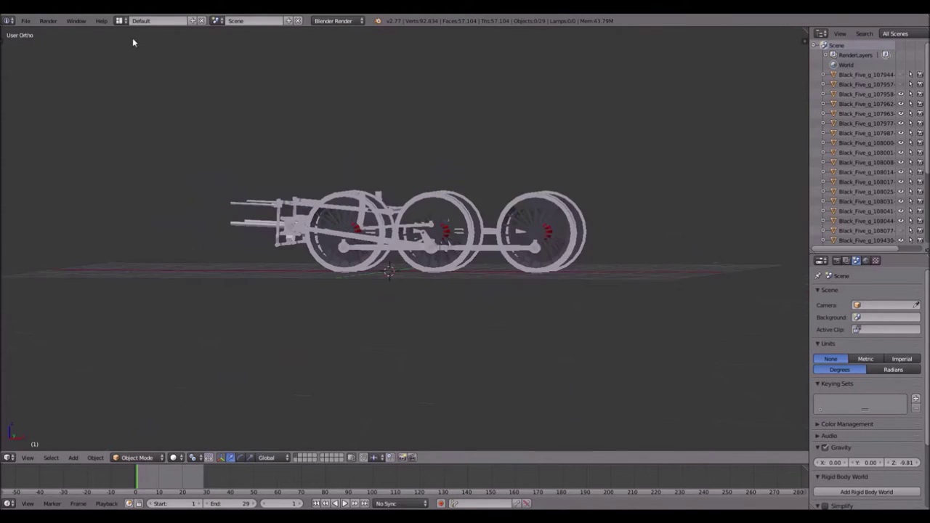
scroll(132, 42, "up", 4)
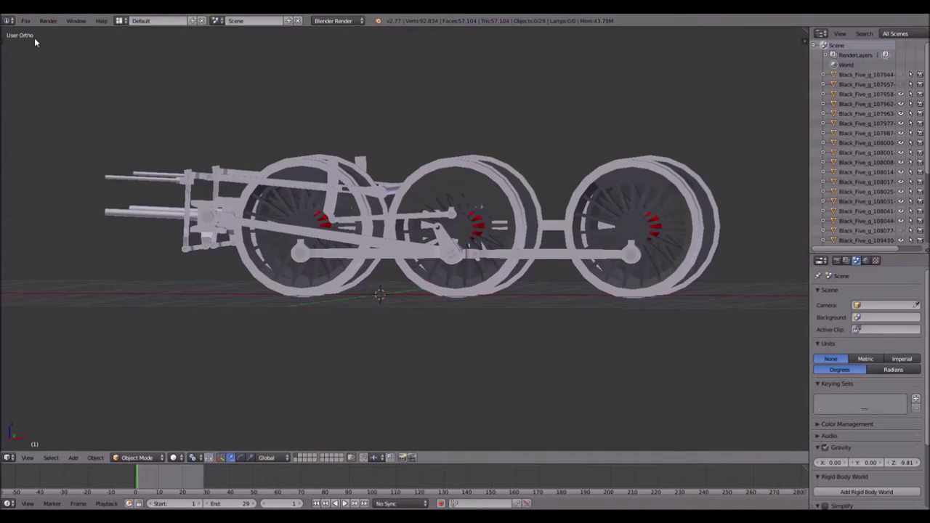
key("KP_1")
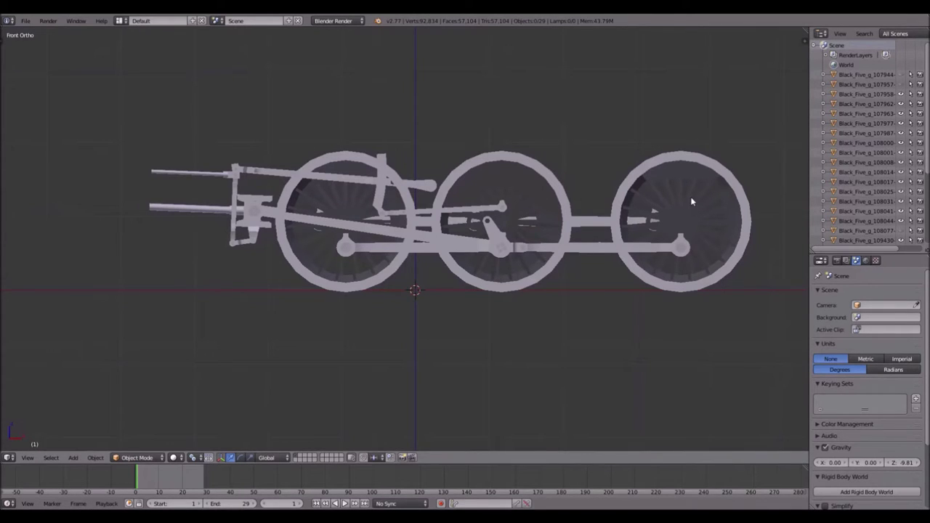
middle_click_drag(490, 193, 379, 168)
middle_click_drag(478, 158, 355, 163)
key("KP_1")
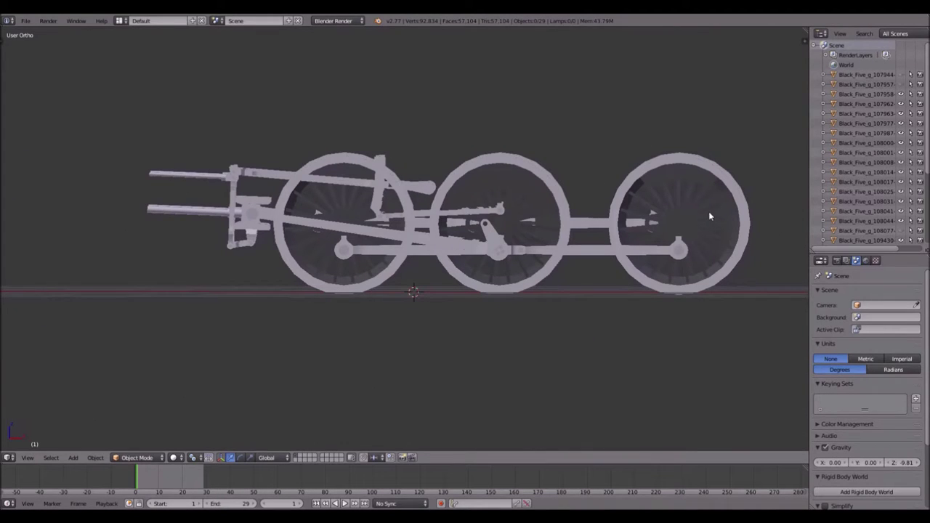
key("KP_1")
scroll(698, 207, "up", 1)
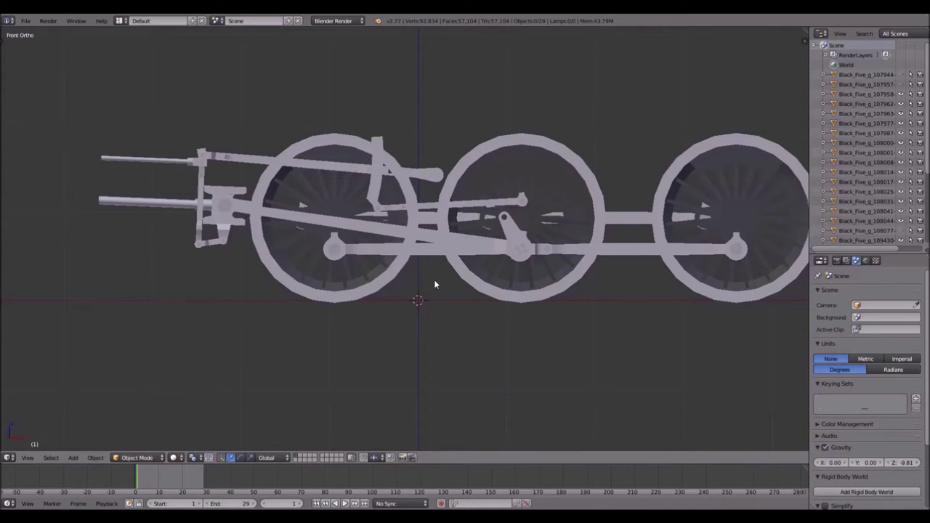
key("shift+a")
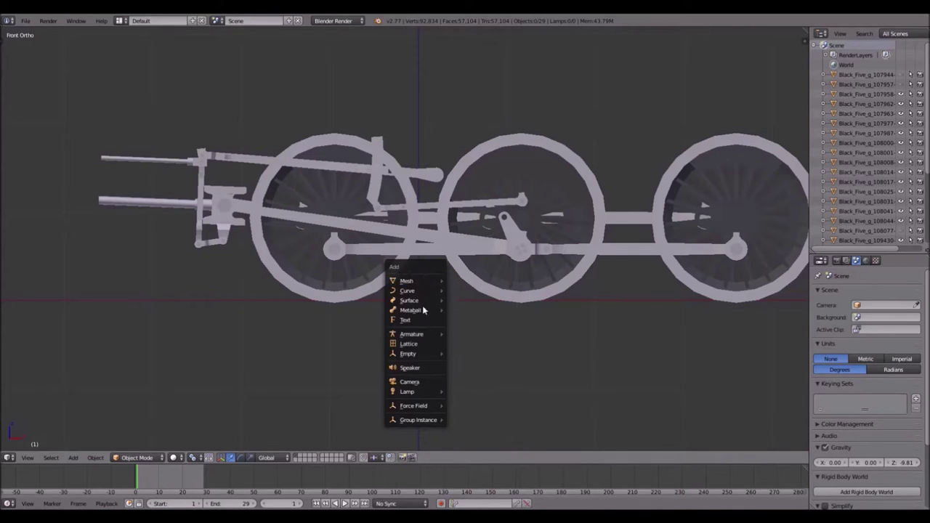
left_click(73, 457)
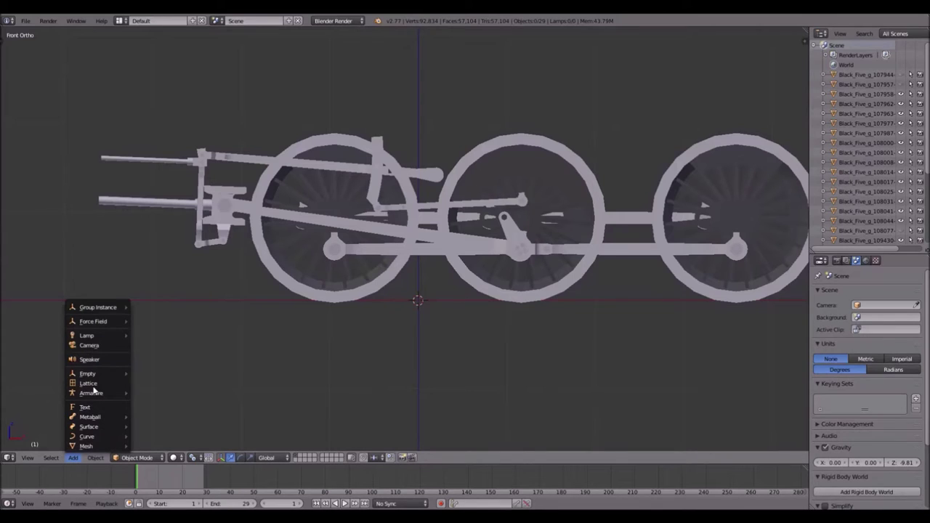
Step: Add a lattice and move it up and left into the left driving wheel
left_click(91, 383)
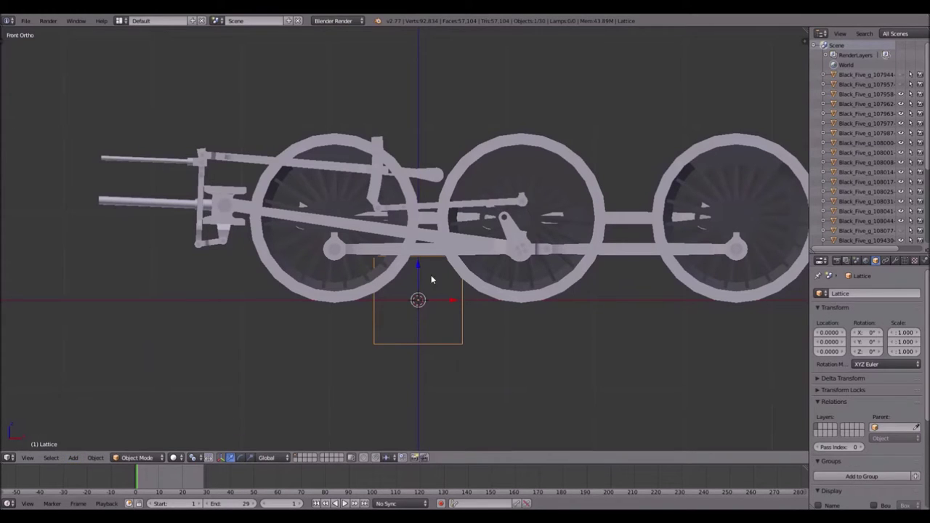
left_click_drag(418, 272, 419, 193)
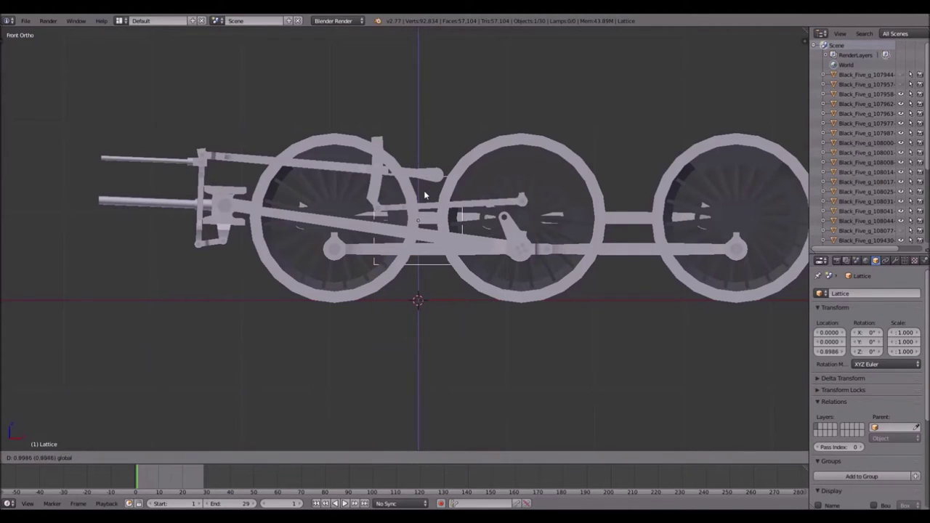
left_click_drag(465, 218, 381, 211)
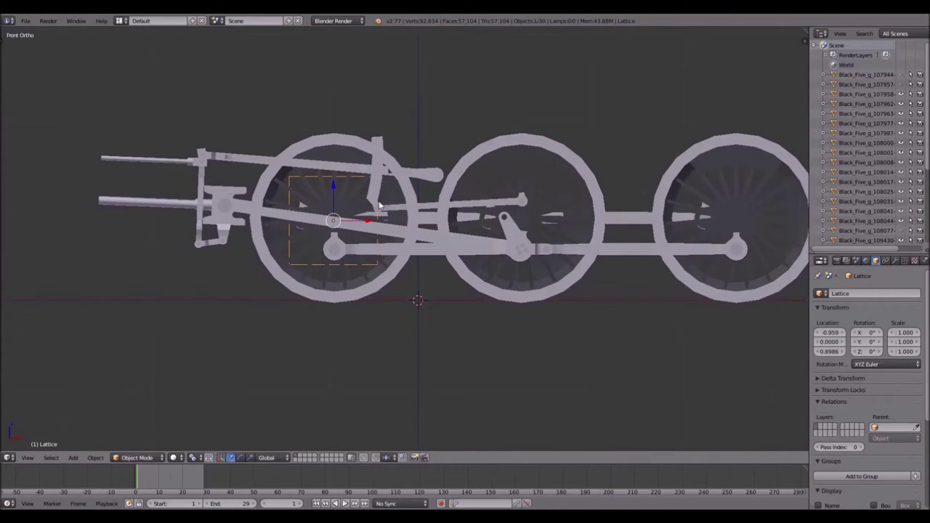
scroll(379, 203, "up", 1)
Step: Switch the viewport to wireframe shading
key("z")
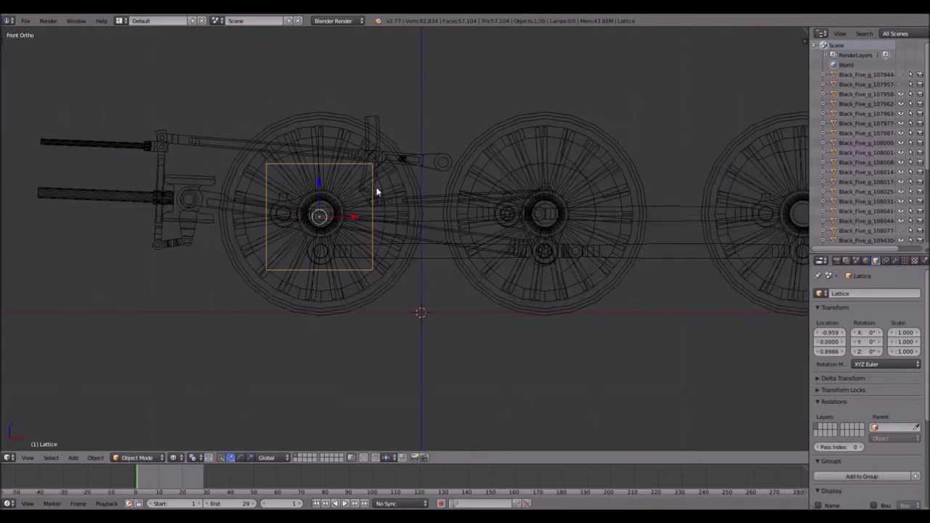
scroll(354, 200, "up", 3)
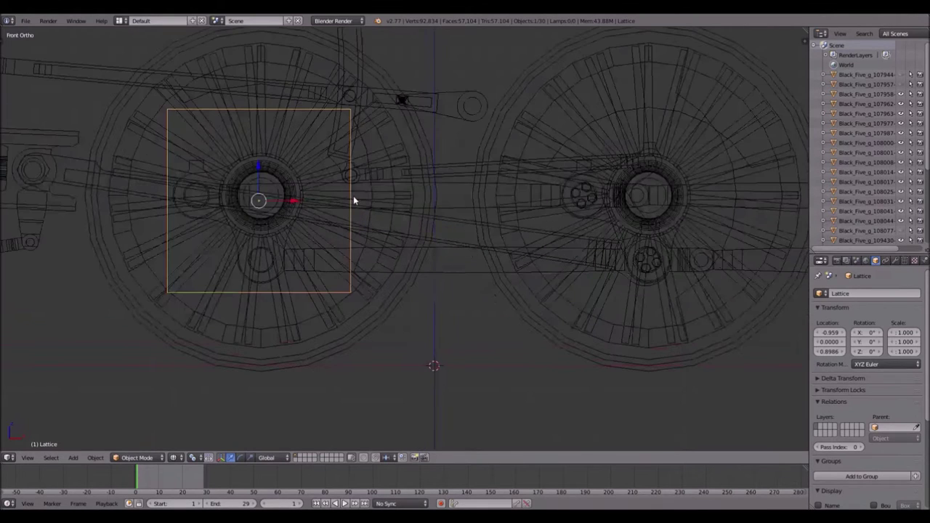
left_click(175, 458)
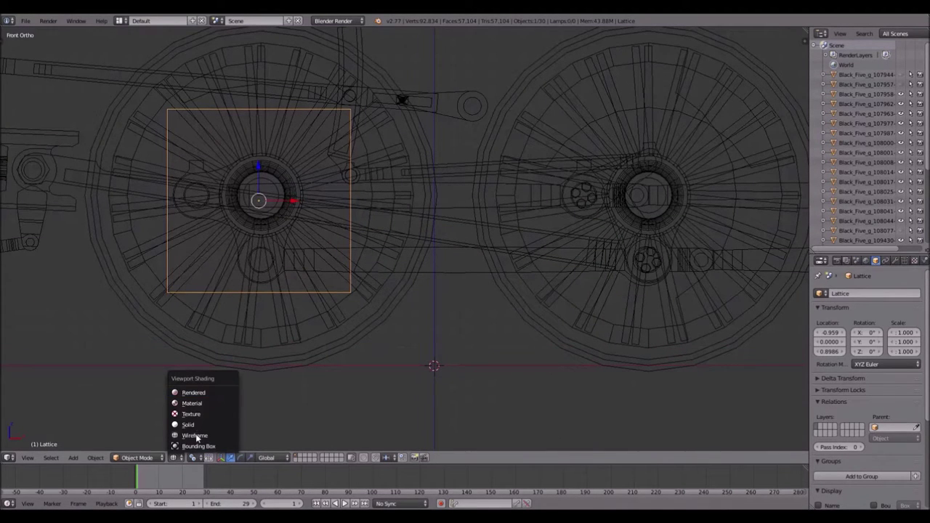
left_click(190, 424)
left_click(172, 457)
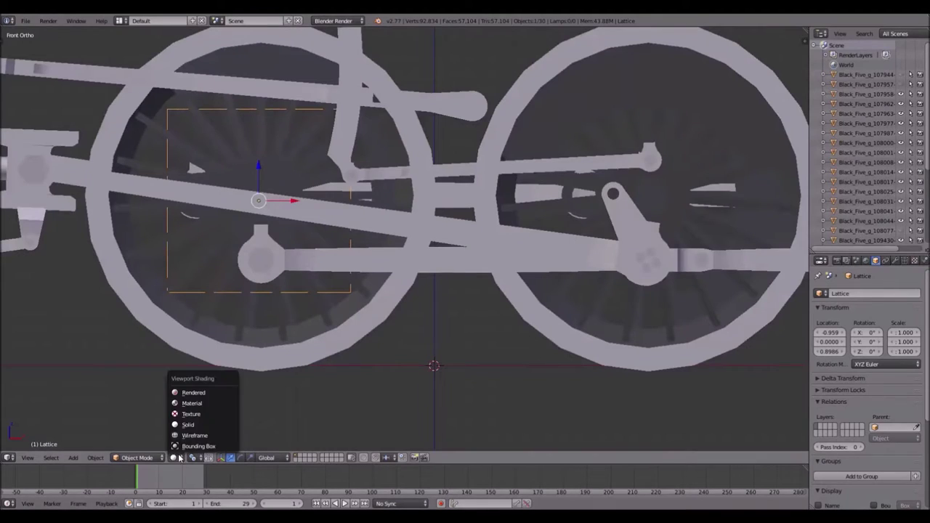
left_click(190, 434)
Step: Centre the lattice on the front driving wheel's hub in front orthographic view
mouse_move(280, 208)
middle_mouse_down()
mouse_move(381, 262)
mouse_move(407, 250)
middle_mouse_up()
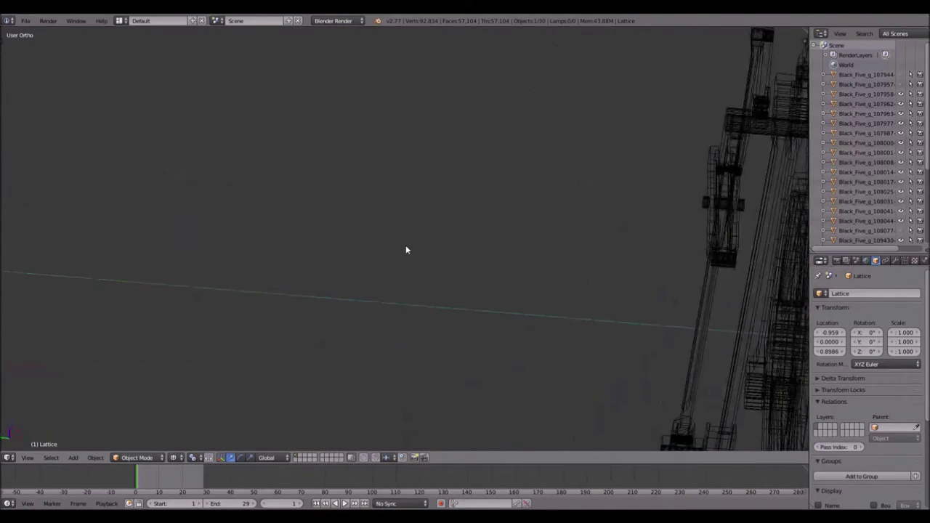
key("KP_1")
scroll(490, 216, "down", 3)
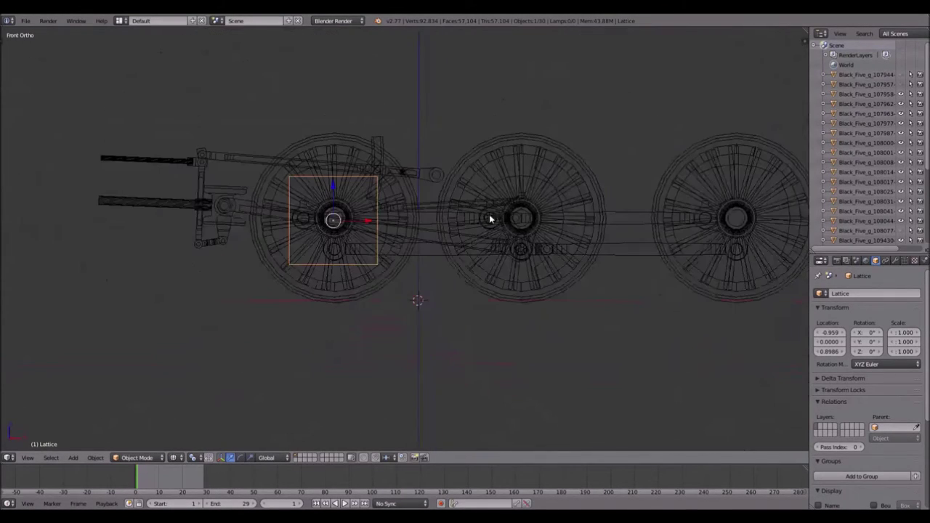
middle_click_drag(432, 193, 511, 174)
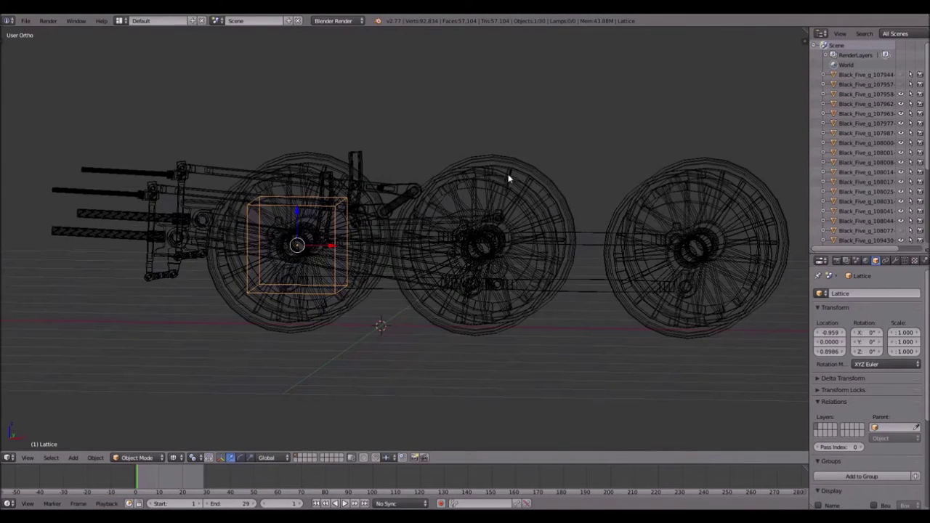
middle_click_drag(457, 187, 408, 160, "shift")
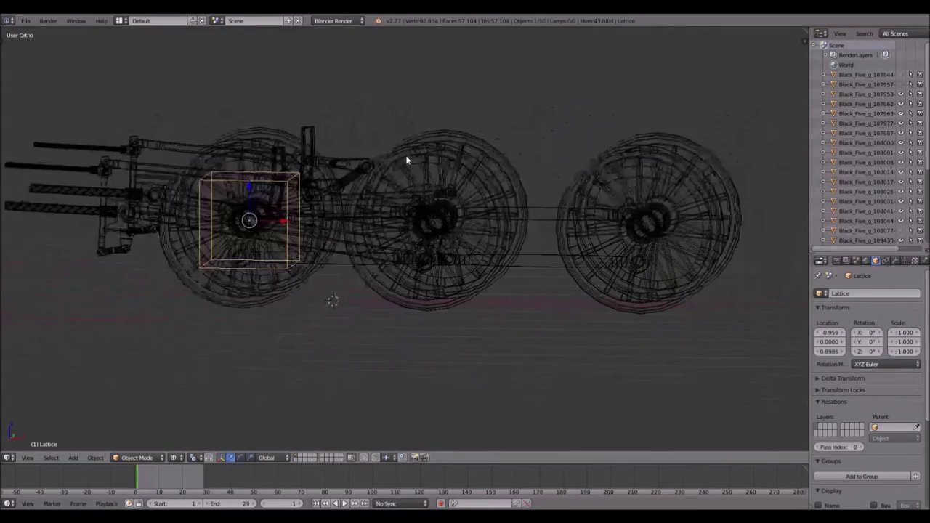
key("KP_1")
scroll(277, 190, "up", 4)
middle_click_drag(239, 179, 457, 245, "shift")
scroll(387, 223, "up", 1)
middle_click_drag(375, 163, 380, 189, "shift")
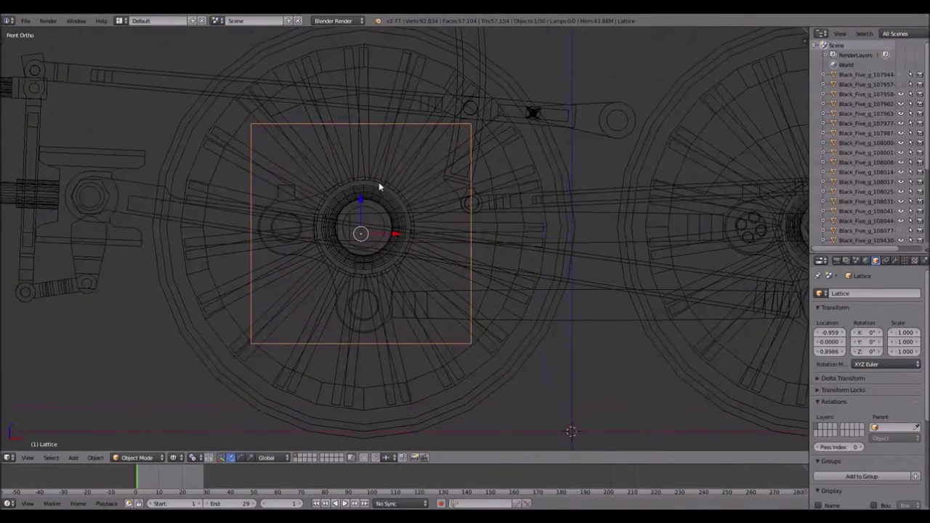
left_click_drag(362, 191, 363, 184)
left_click_drag(392, 227, 395, 225)
Step: Scale the lattice to about 1.926 so it encloses the whole wheel
key("s")
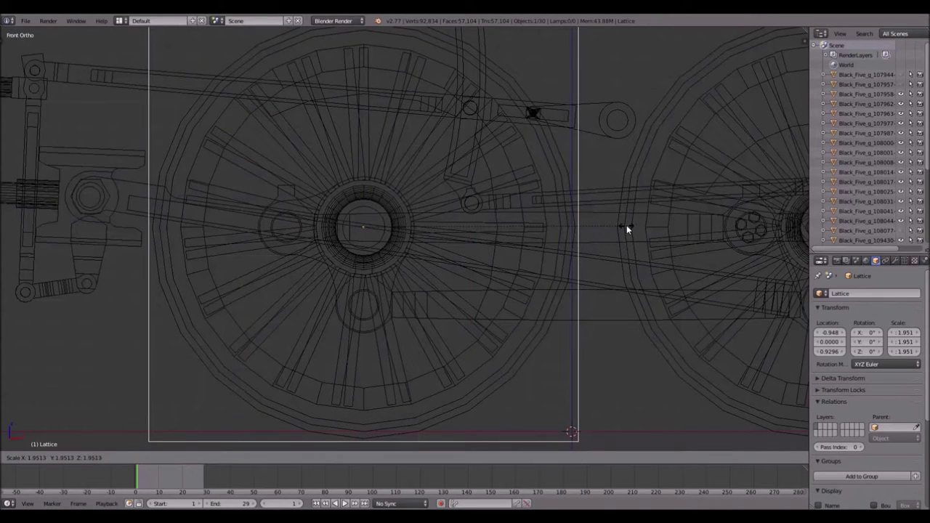
left_click(627, 226)
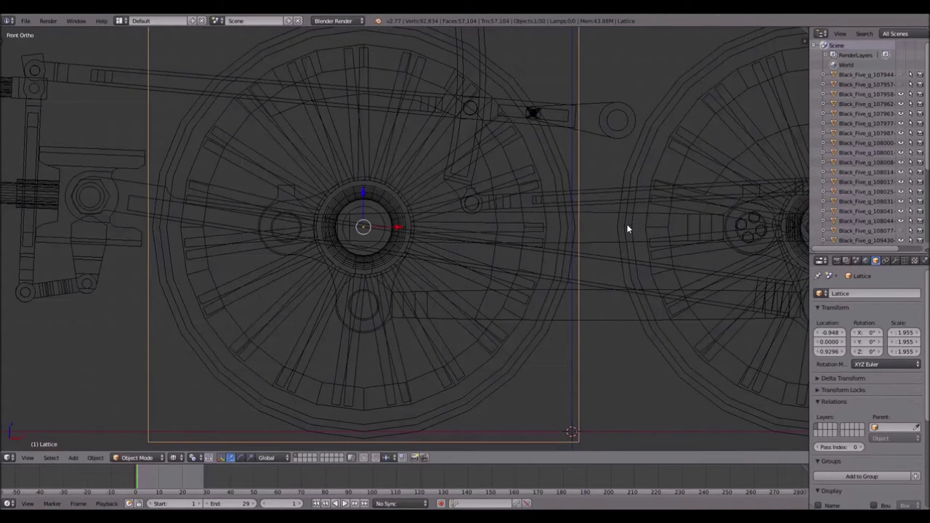
scroll(394, 173, "up", 1, "shift")
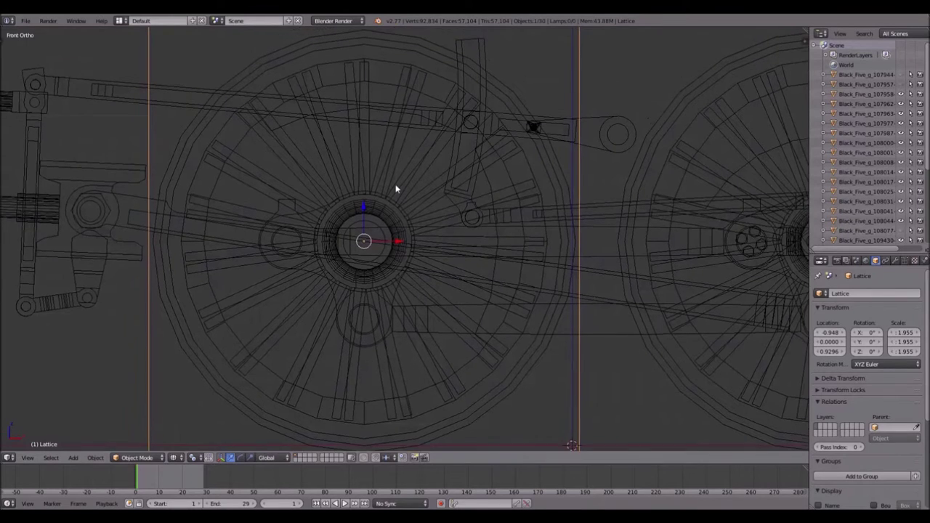
scroll(396, 180, "down", 1)
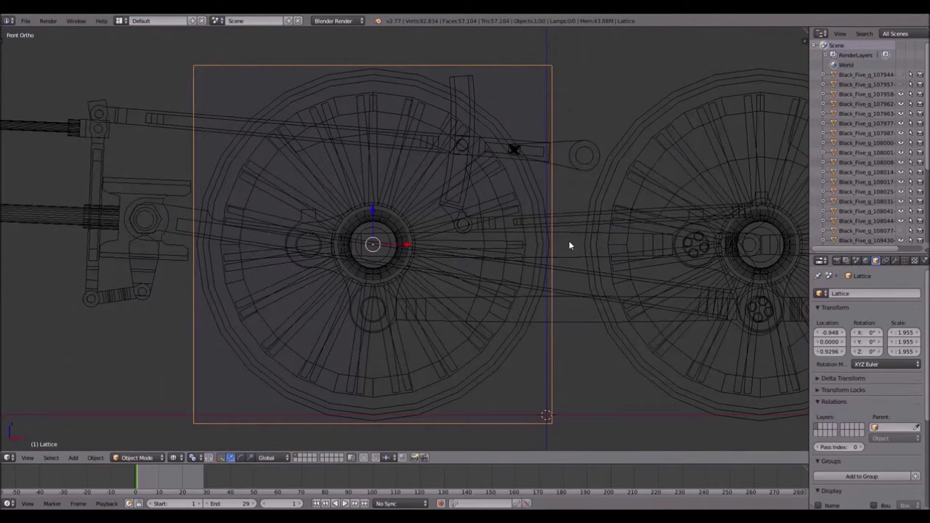
key("s")
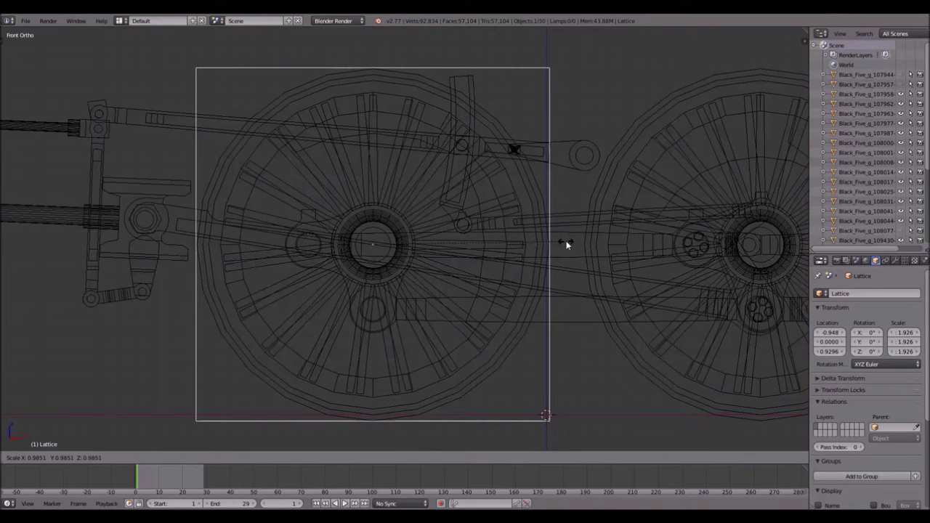
left_click(566, 244)
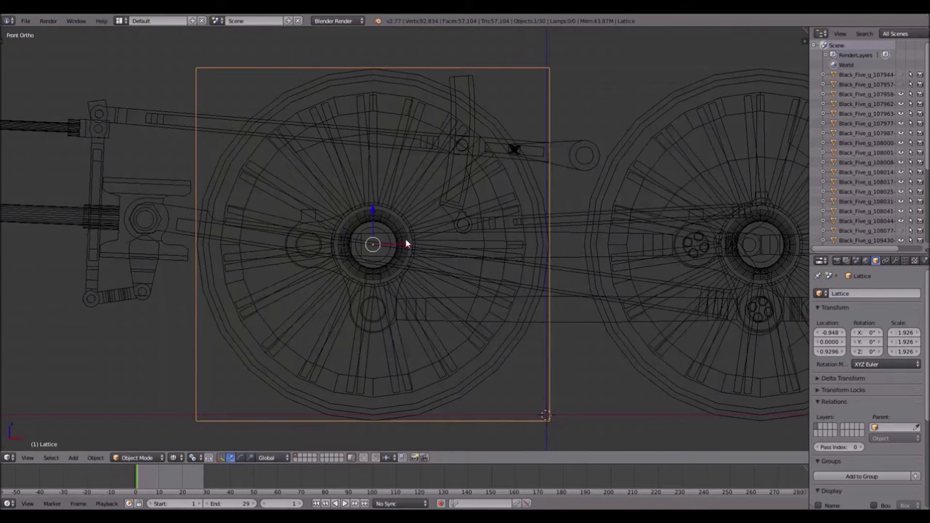
Step: Undo a stray X nudge of the lattice, then duplicate it
left_click_drag(409, 249, 411, 249)
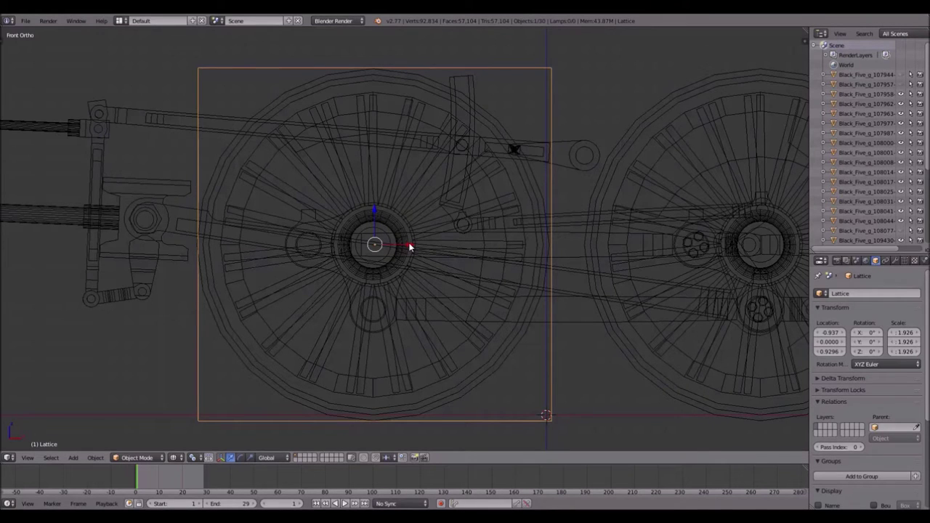
key("ctrl+z")
scroll(494, 208, "down", 3)
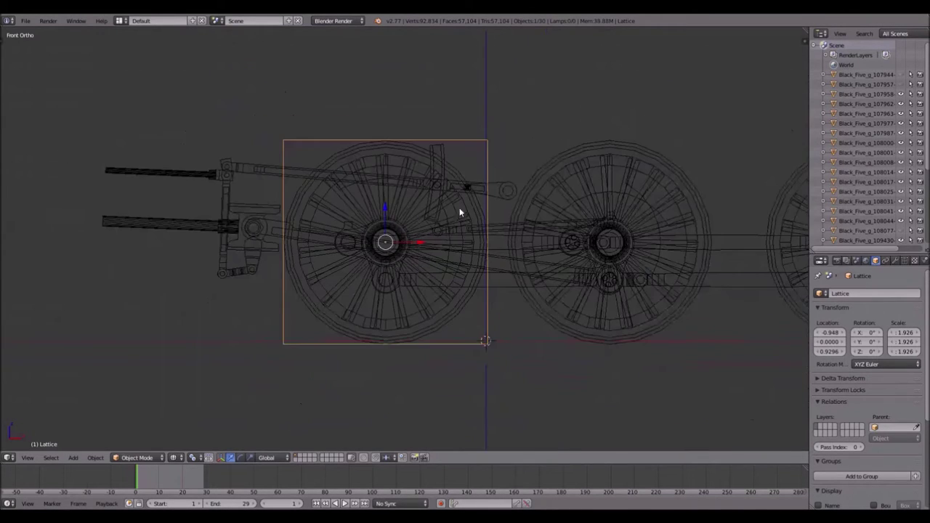
scroll(363, 211, "down", 4, "ctrl")
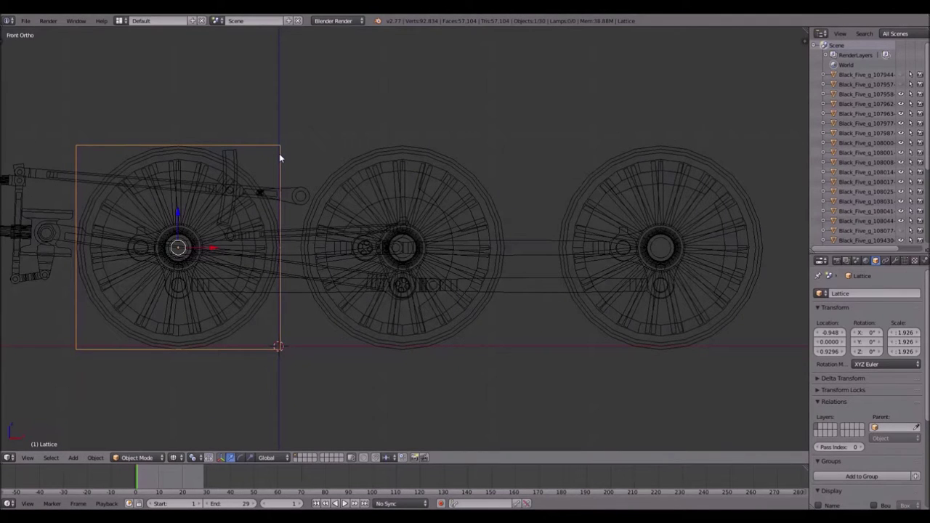
key("shift+d")
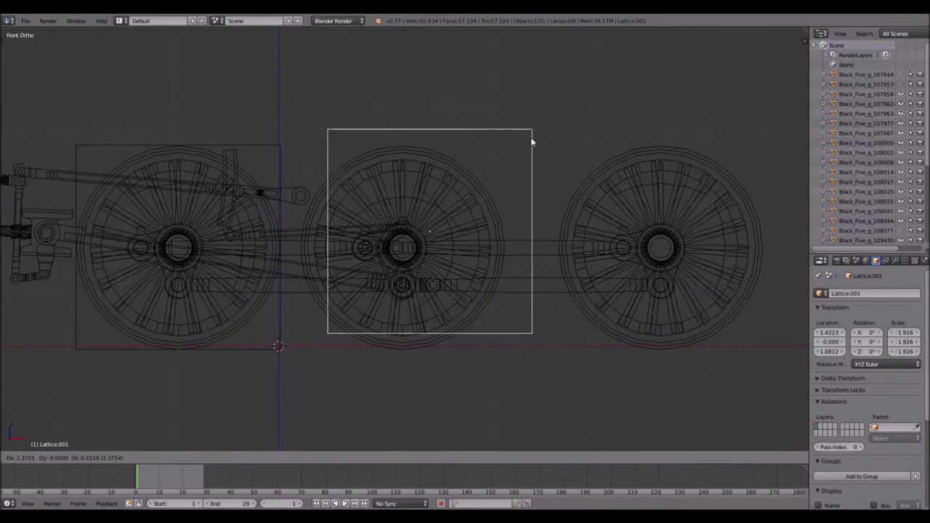
Step: Slide the lattice copy Lattice.001 along X onto the middle driving wheel
key("Escape")
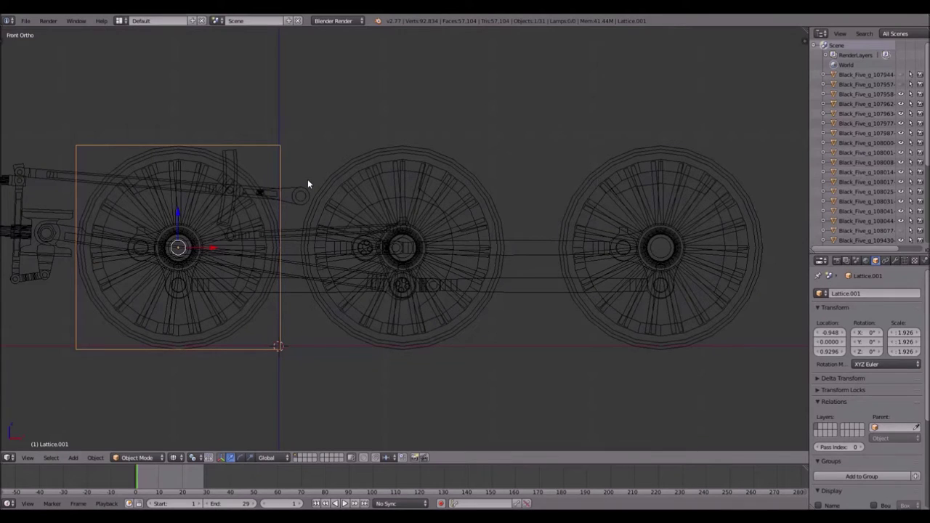
key("shift+d")
key("x")
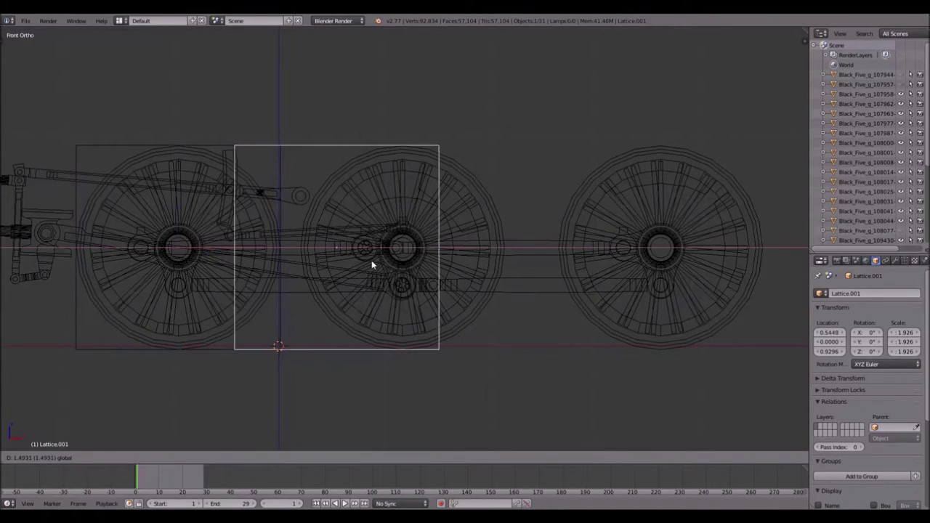
left_click(437, 268)
scroll(436, 268, "up", 4)
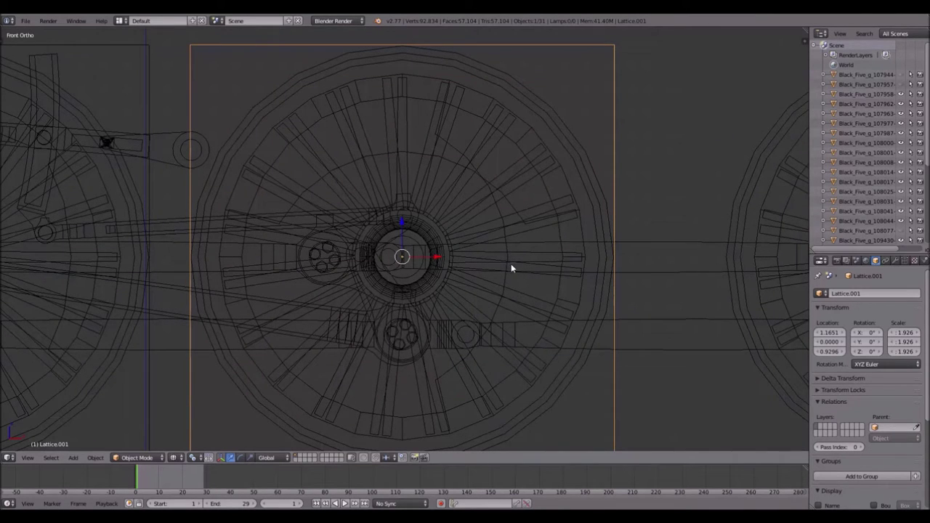
middle_click_drag(511, 268, 400, 259, "shift")
scroll(385, 260, "down", 2)
scroll(407, 263, "down", 2, "ctrl")
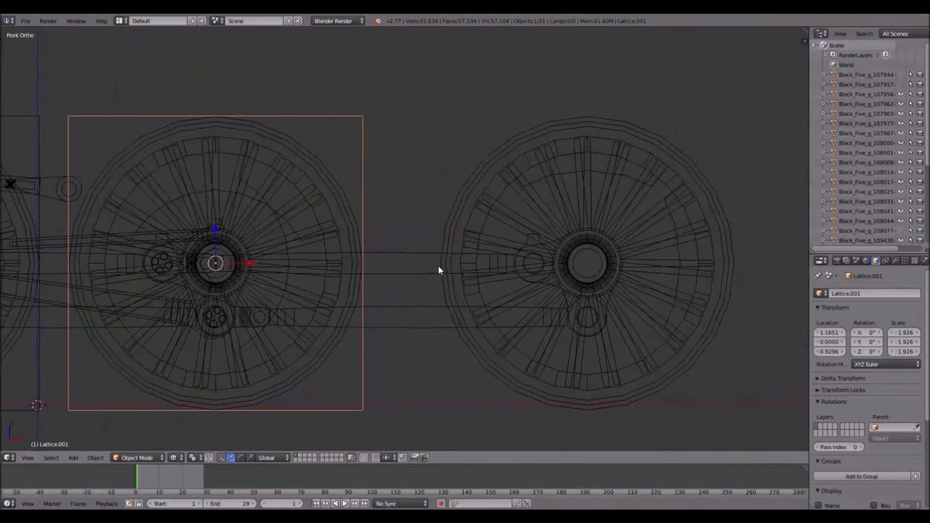
key("shift+d")
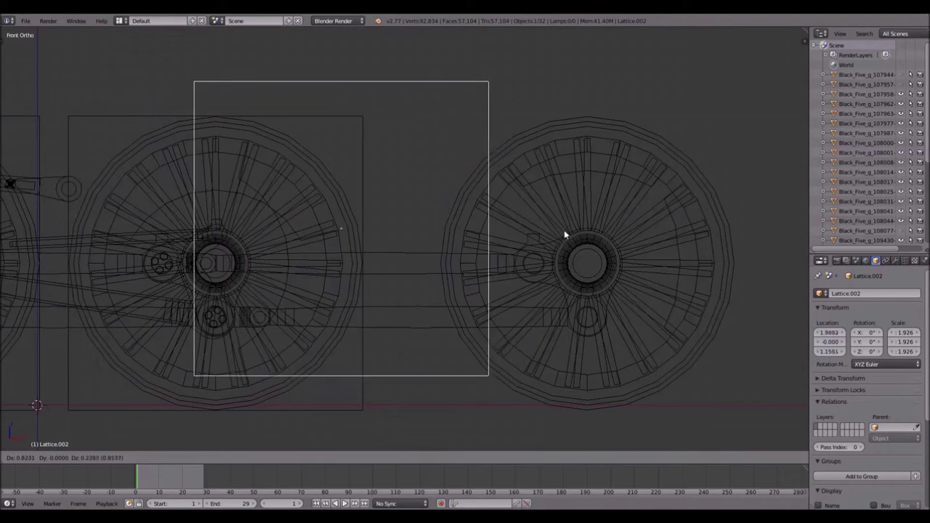
Step: Move the copy Lattice.002 along X to enclose the rear driving wheel
key("x")
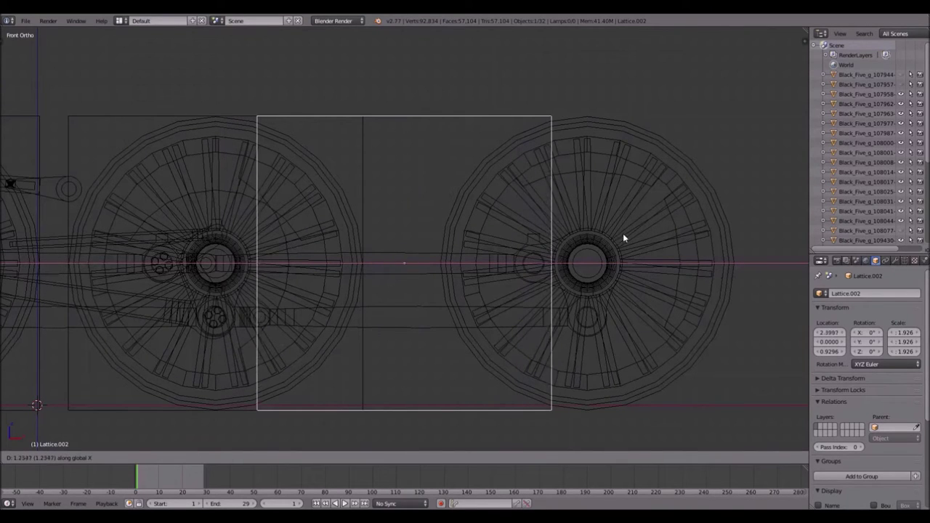
left_click(2, 247)
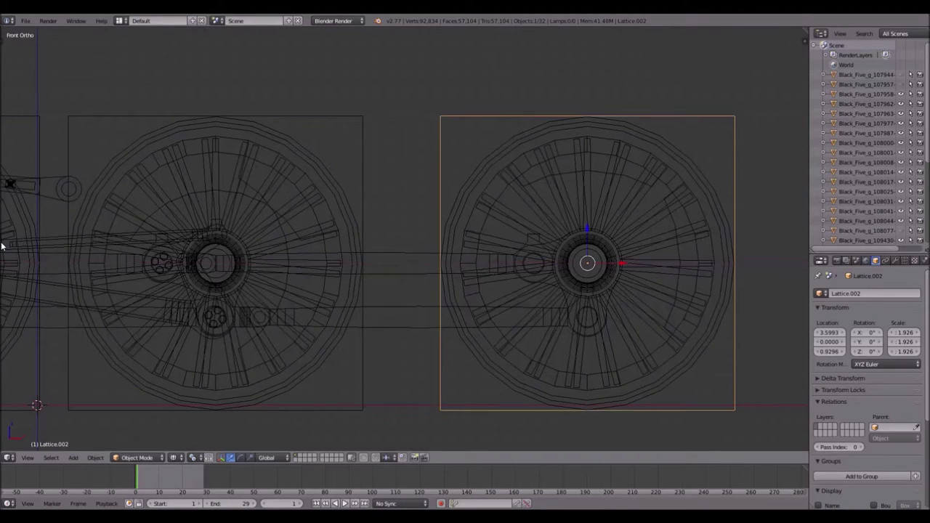
scroll(2, 245, "up", 3)
middle_click_drag(15, 257, 473, 143, "shift")
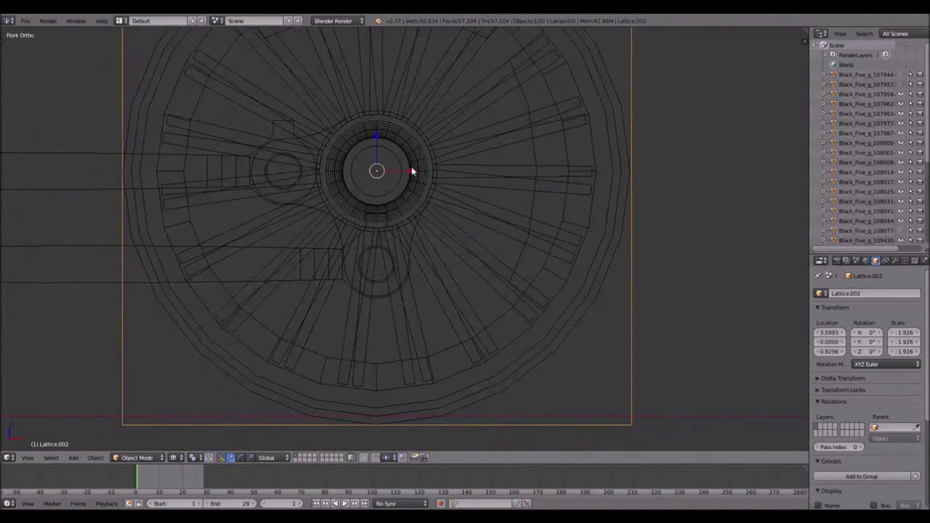
key("g")
key("x")
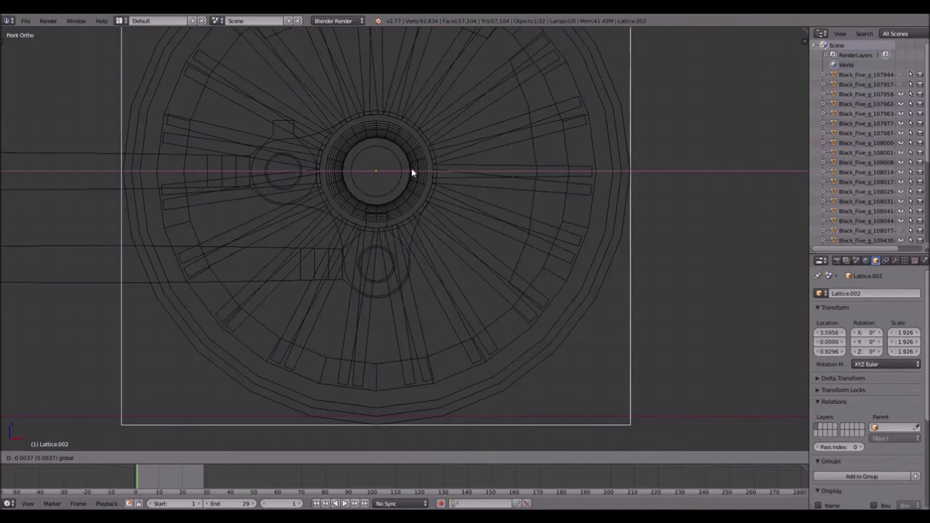
left_click(411, 169)
Step: View all three wheel lattices straight from the front, centred in the viewport
scroll(411, 168, "down", 5)
middle_click_drag(437, 216, 619, 214, "shift")
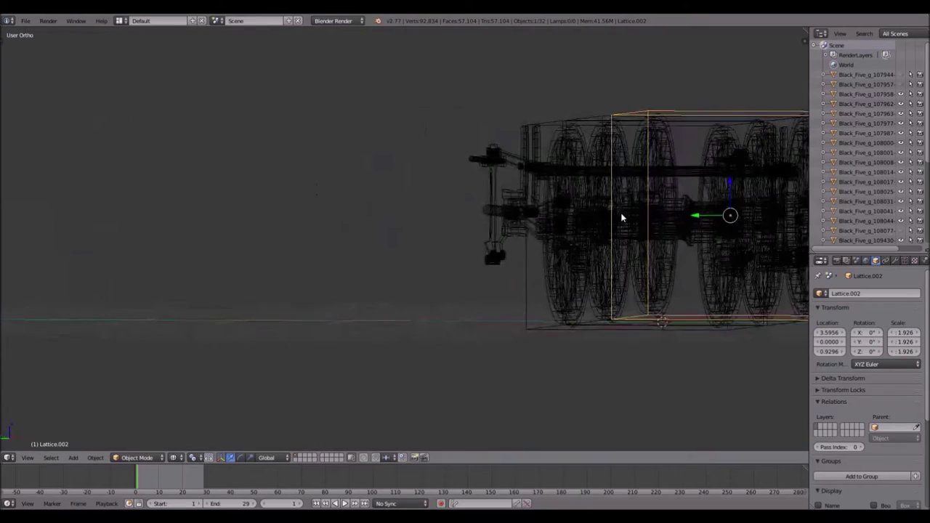
key("KP_1")
middle_click_drag(516, 216, 544, 219)
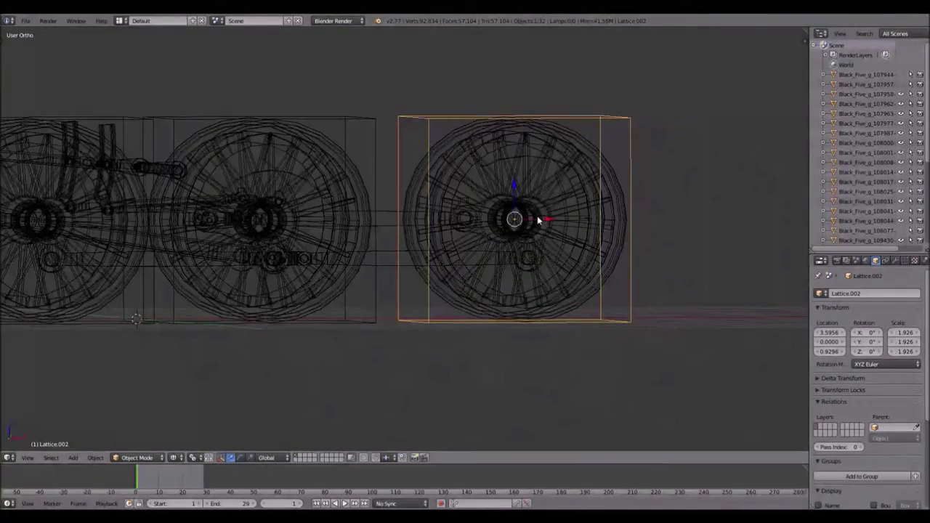
key("KP_1")
scroll(431, 203, "down", 2)
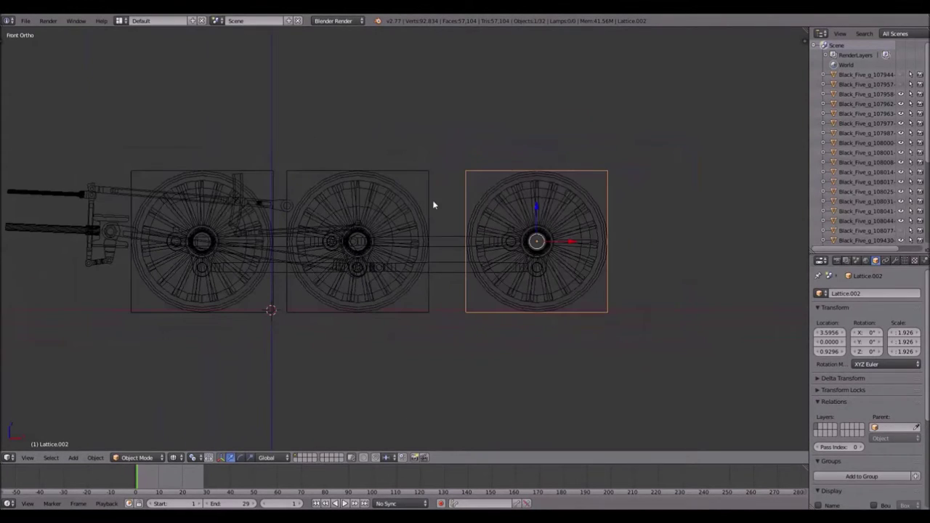
middle_click_drag(431, 203, 518, 208, "shift")
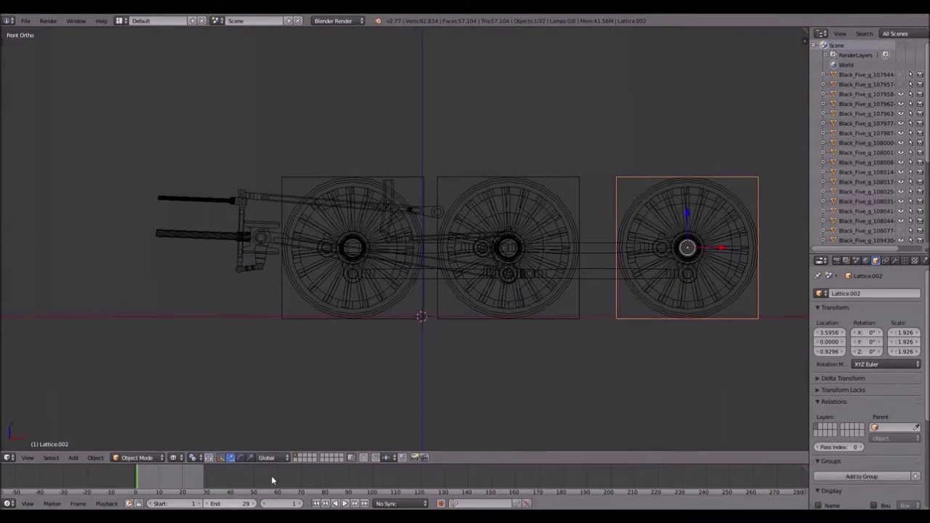
Step: Set the timeline End frame to 30 and select the left wheel's lattice
left_click(236, 508)
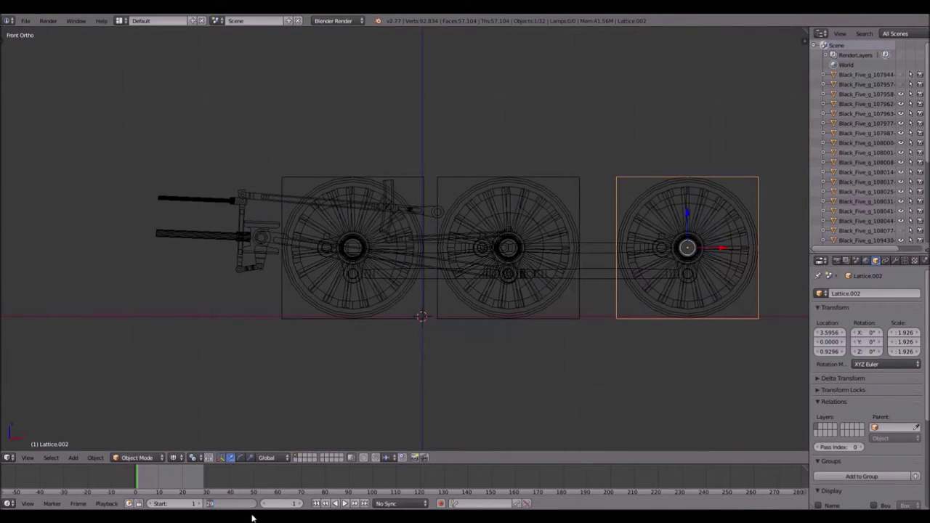
type("250")
key("Return")
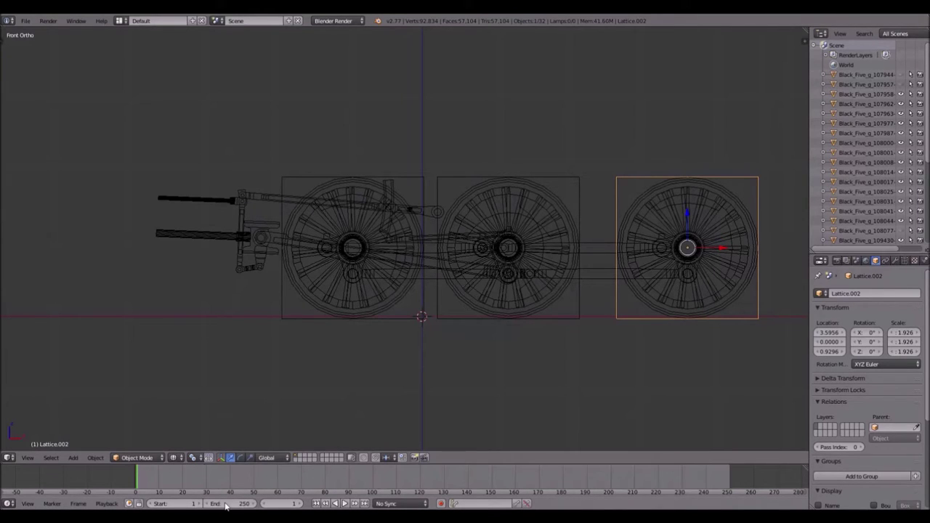
left_click(234, 502)
type("30")
key("Return")
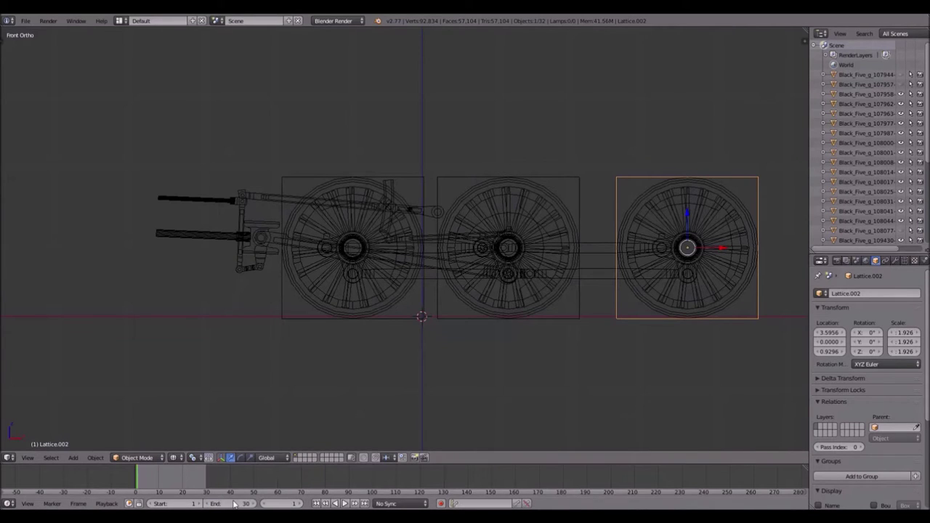
middle_click_drag(484, 170, 432, 180, "shift")
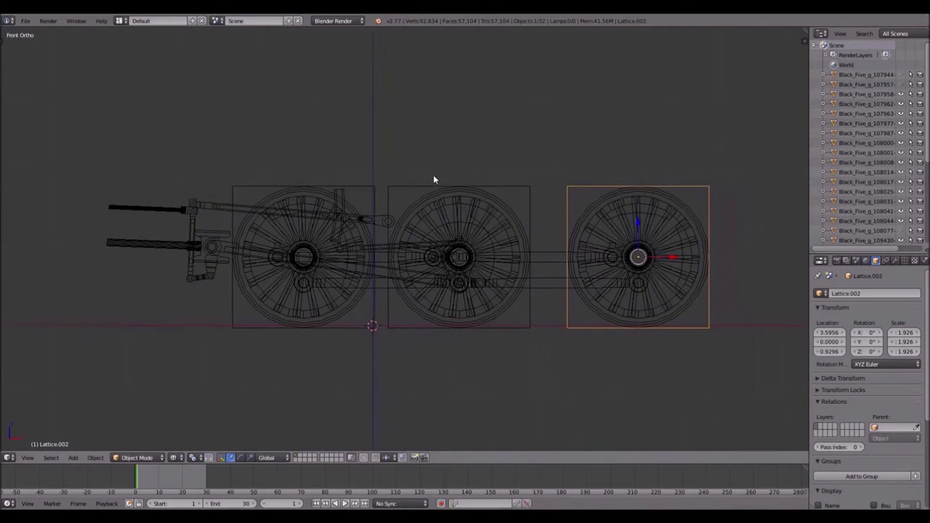
right_click(372, 191)
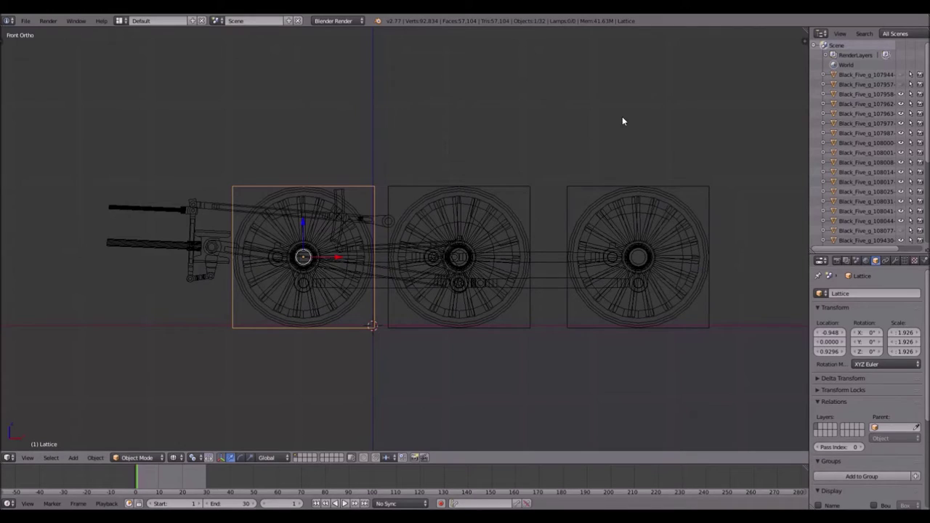
Step: Insert a LocRot keyframe on the left wheel lattice at frame 1
key("i")
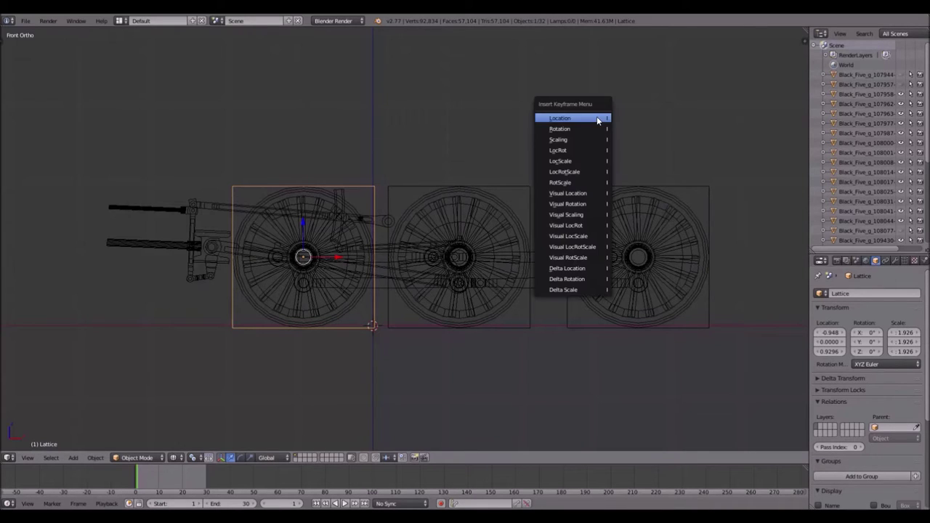
left_click(569, 150)
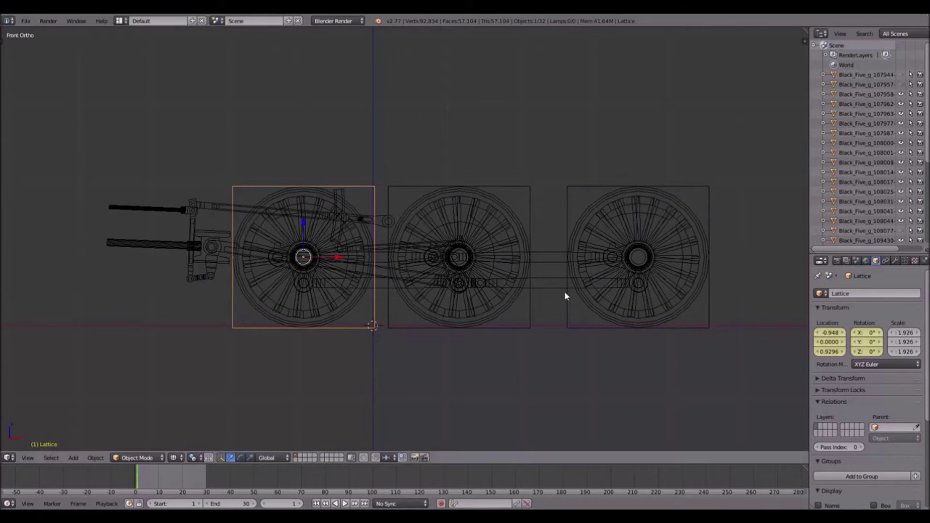
scroll(299, 268, "up", 2)
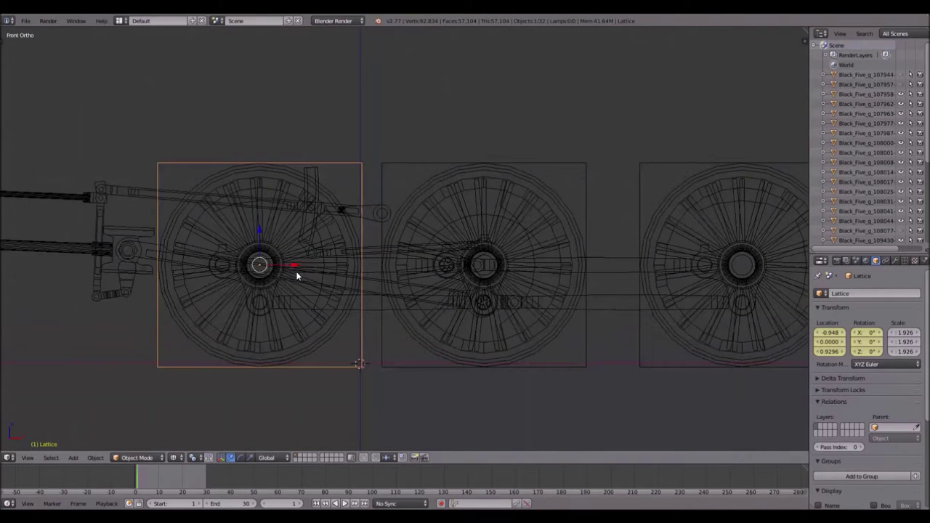
middle_click_drag(311, 294, 374, 268, "shift")
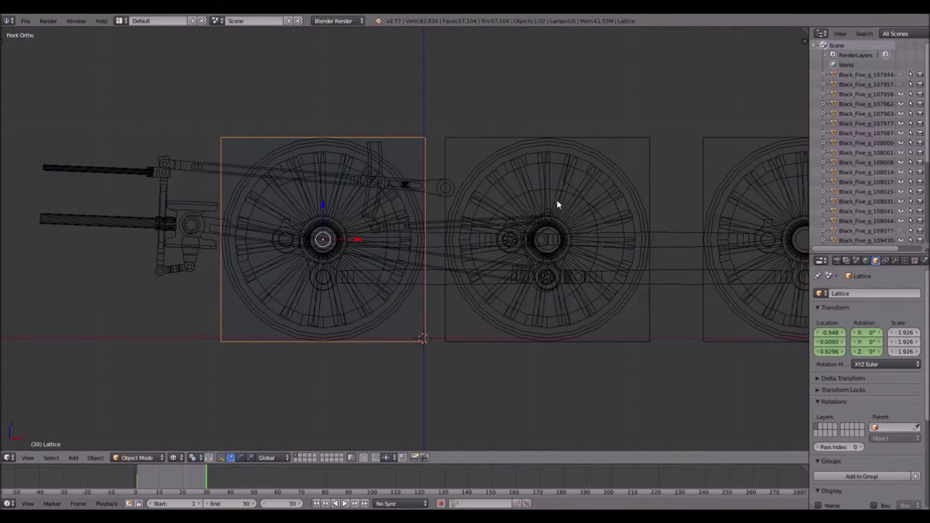
Step: Set the left lattice's Y rotation to -360° and key LocRot at frame 30
key("r")
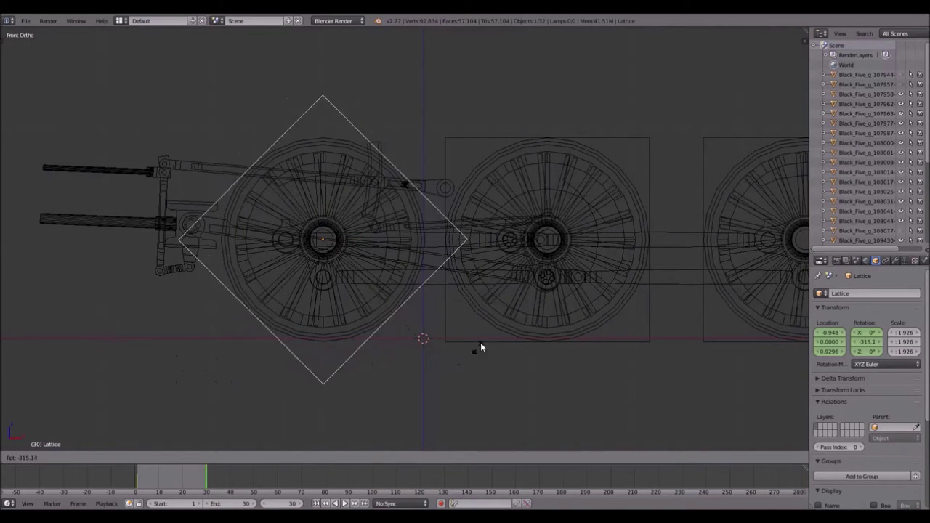
key("Escape")
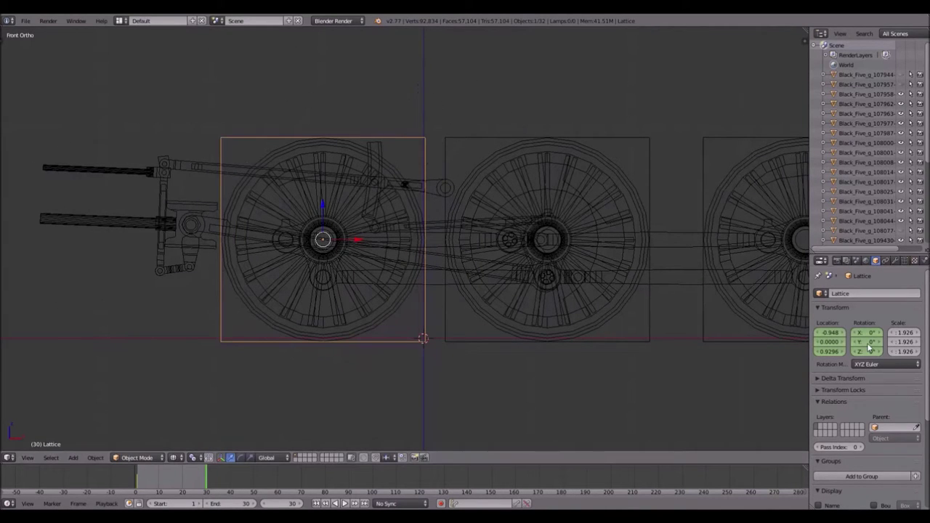
left_click_drag(875, 342, 870, 349)
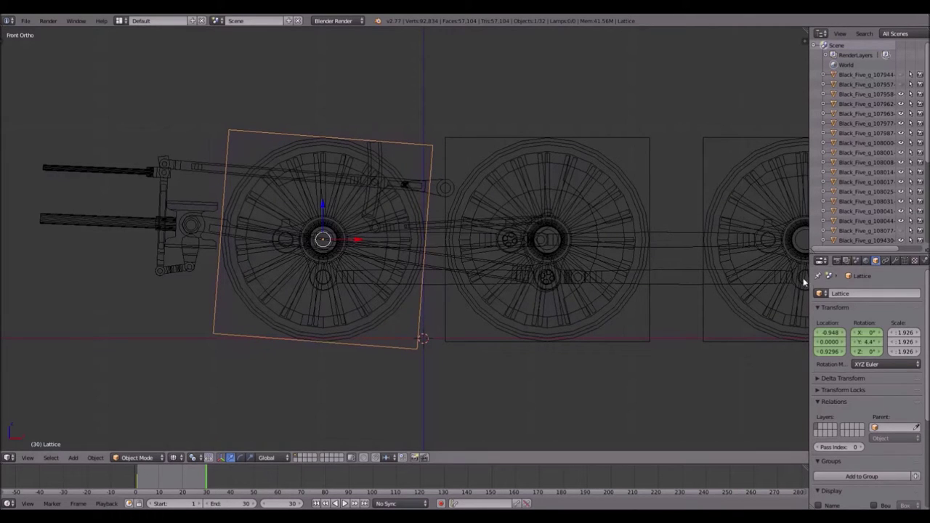
left_click_drag(810, 278, 694, 276)
left_click_drag(831, 341, 812, 341)
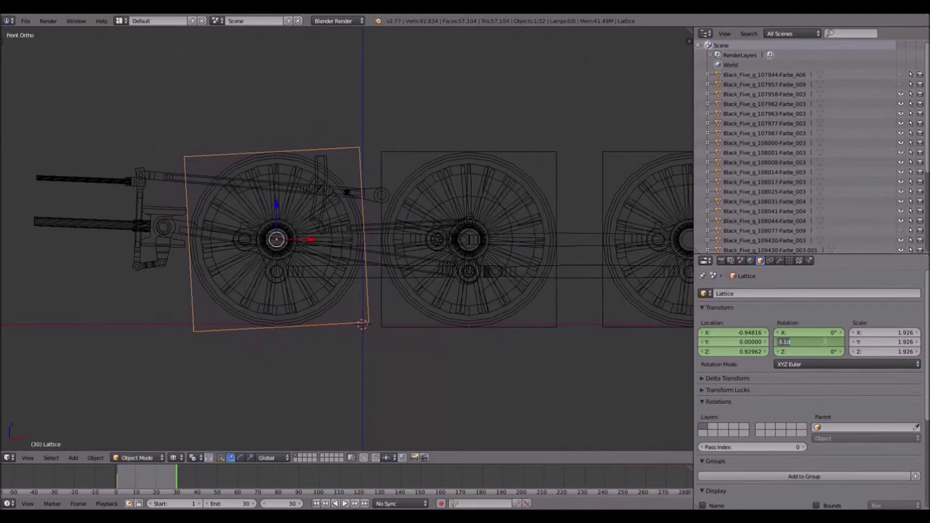
key("Return")
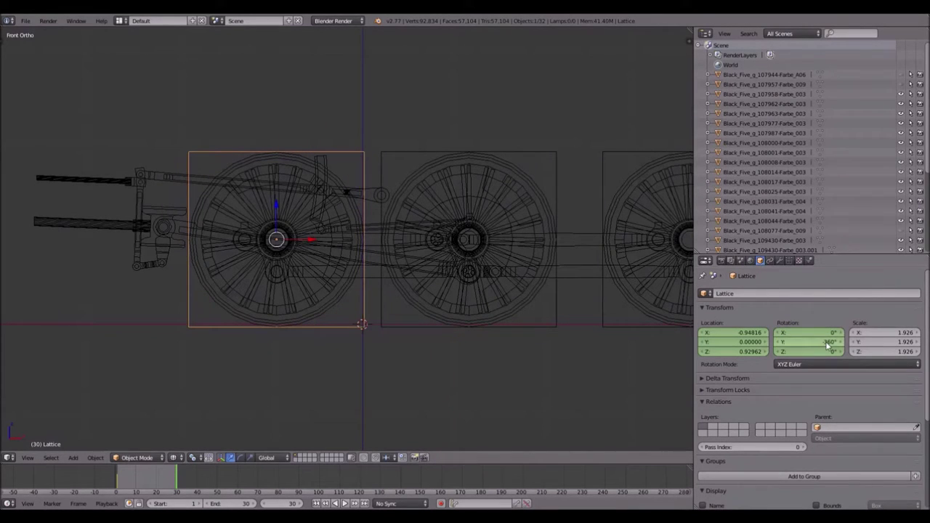
key("i")
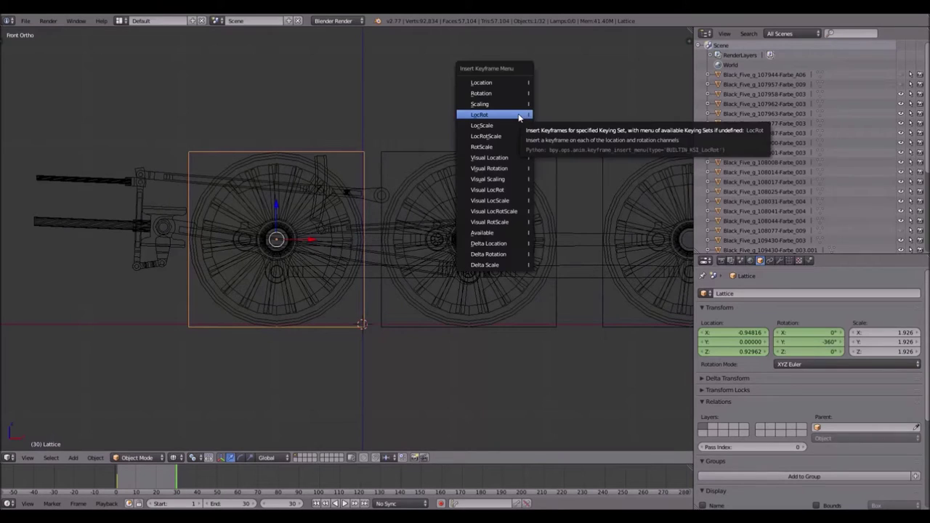
left_click(518, 115)
middle_click_drag(559, 162, 424, 171, "shift")
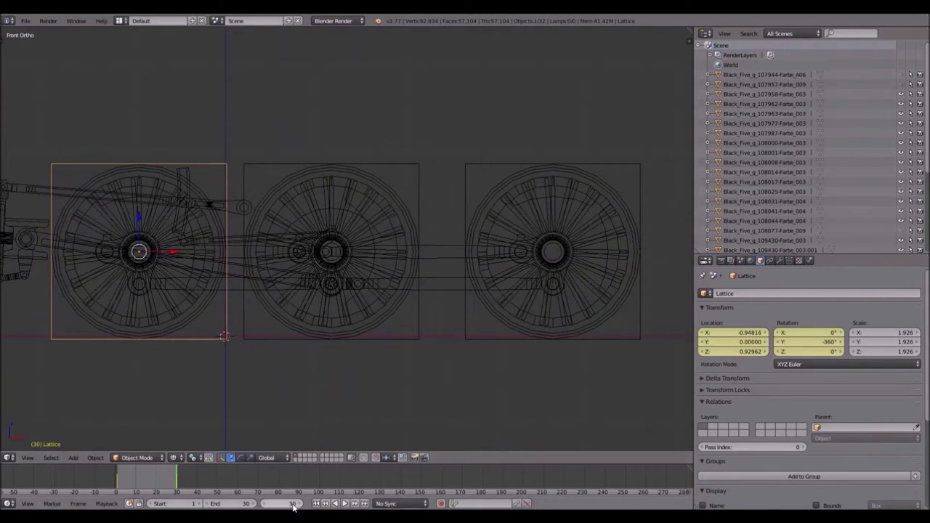
left_click(293, 504)
Step: At frame 1, insert LocRot keyframes on the middle and right wheel lattices
type("1")
key("Return")
right_click(417, 166)
key("ctrl+c")
left_click(455, 110)
right_click(487, 168)
key("i")
left_click(502, 111)
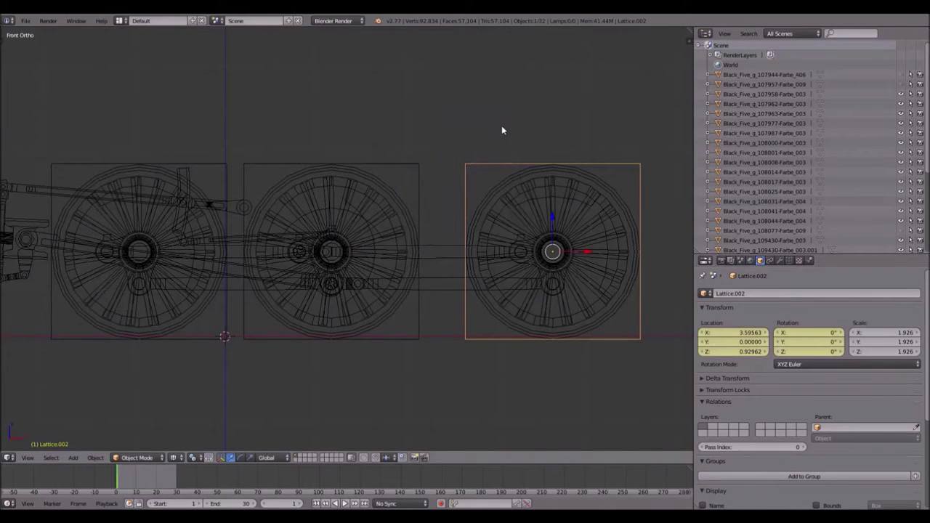
Step: At frame 30, set the right lattice's Y rotation to 360° and key LocRot
left_click(268, 506)
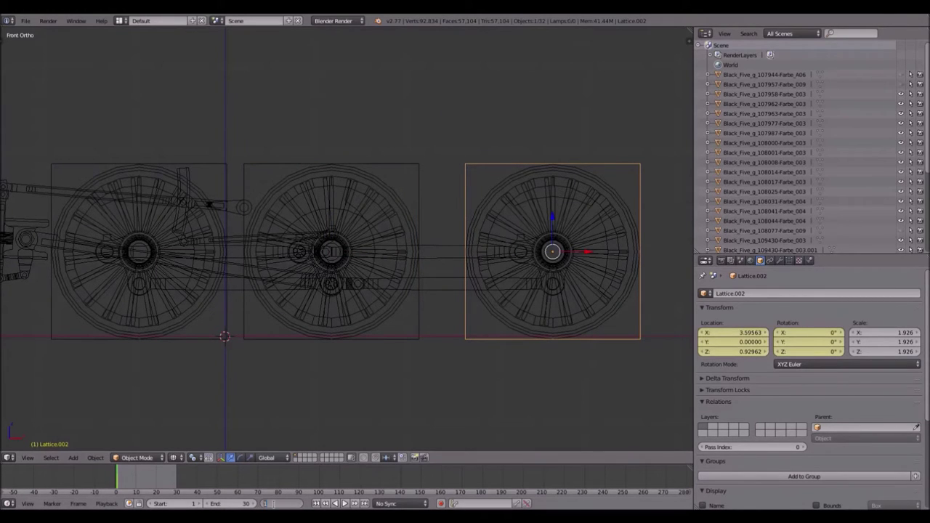
type("30")
key("Return")
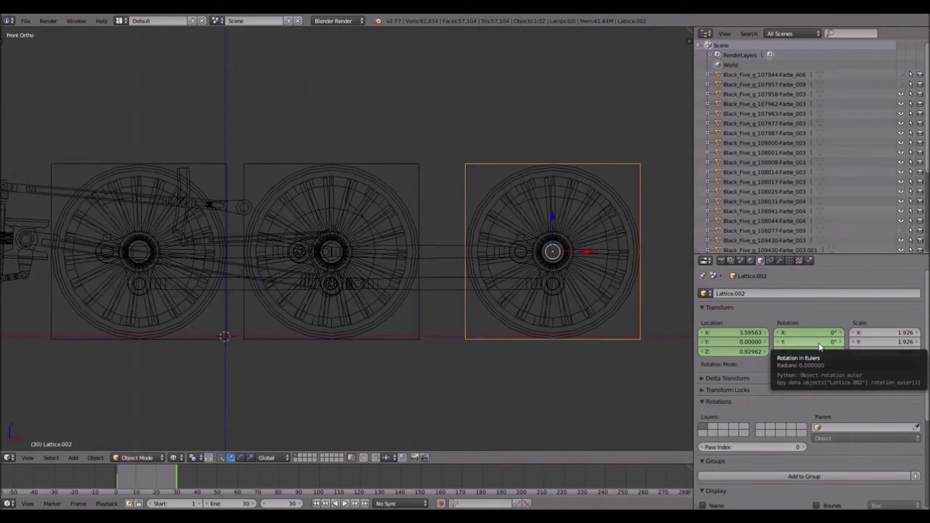
left_click(818, 343)
type("360")
key("Return")
key("i")
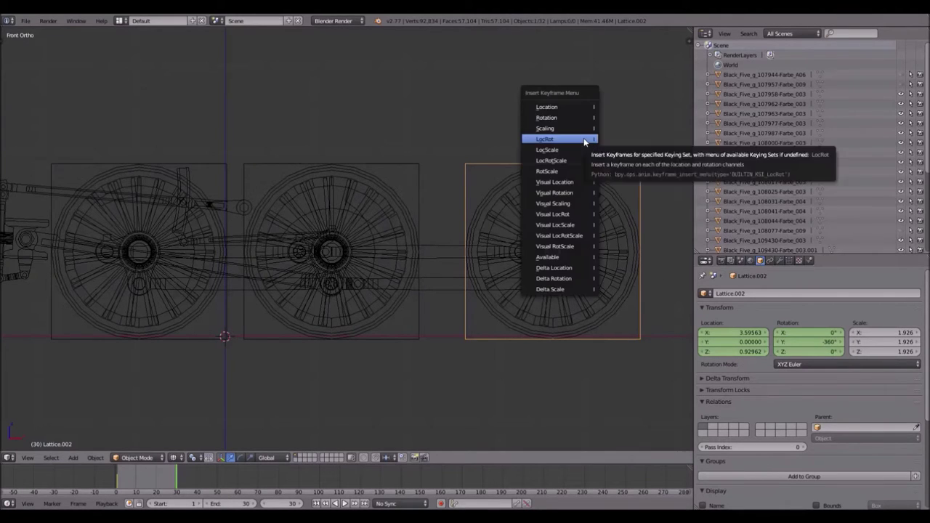
left_click(585, 141)
Step: Set the middle lattice's Y rotation to -360°, key LocRot, and play the animation
right_click(405, 168)
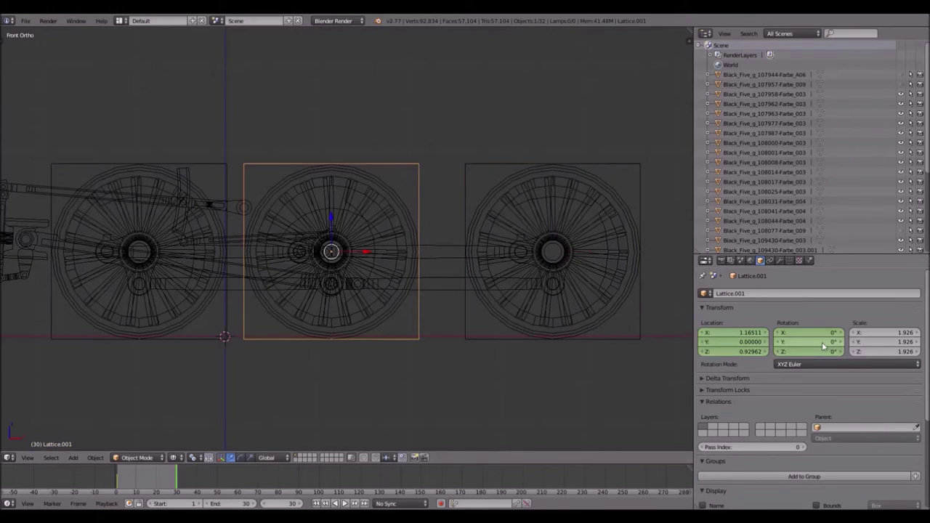
left_click(808, 341)
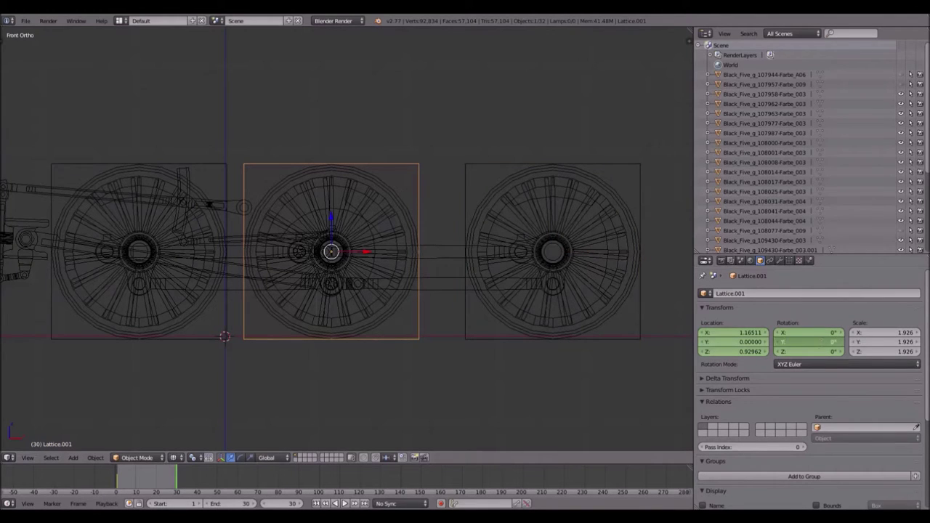
type("-360")
key("Return")
key("i")
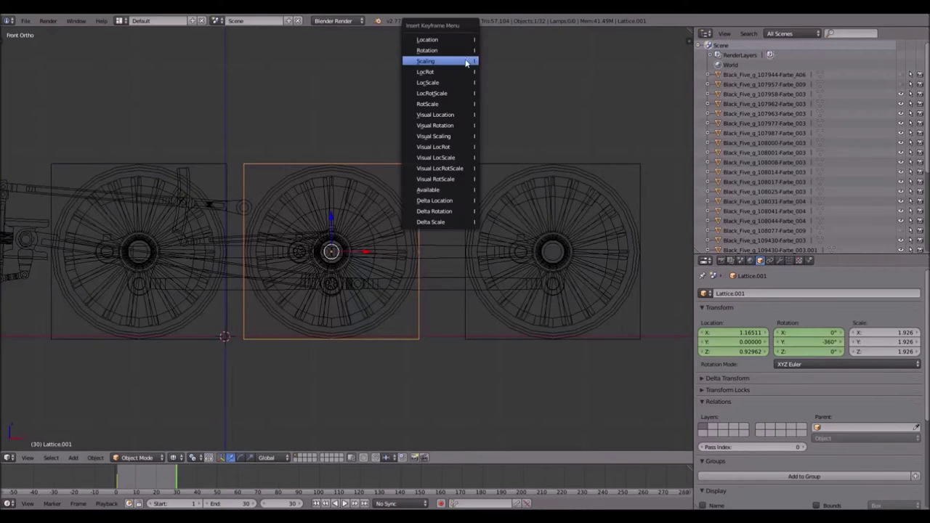
left_click(461, 76)
left_click_drag(695, 62, 764, 61)
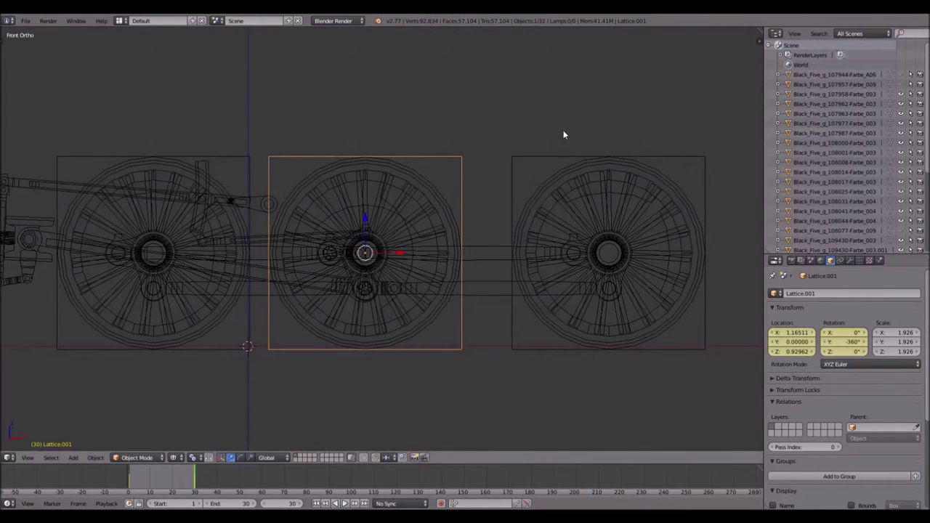
key("alt+a")
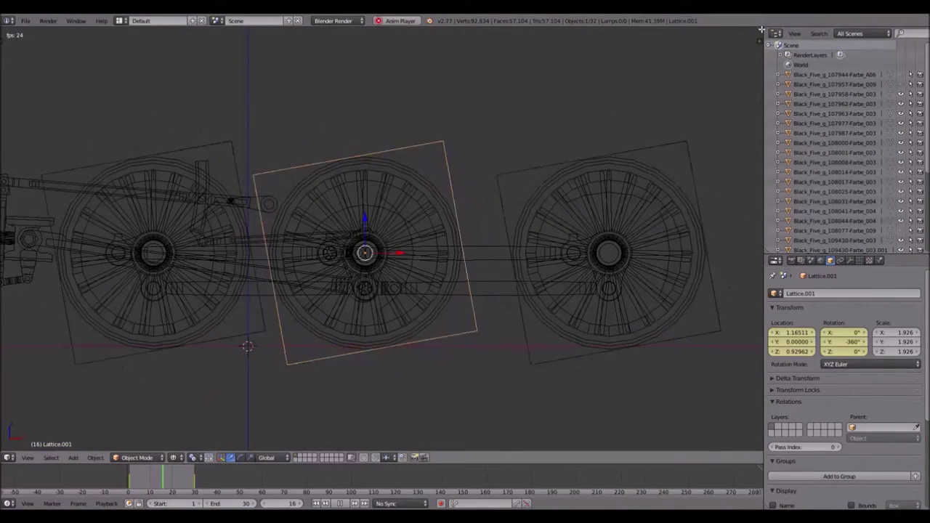
Step: Split the 3D View and show the lattices' LocRot curves in a Graph Editor
left_click_drag(760, 29, 418, 40)
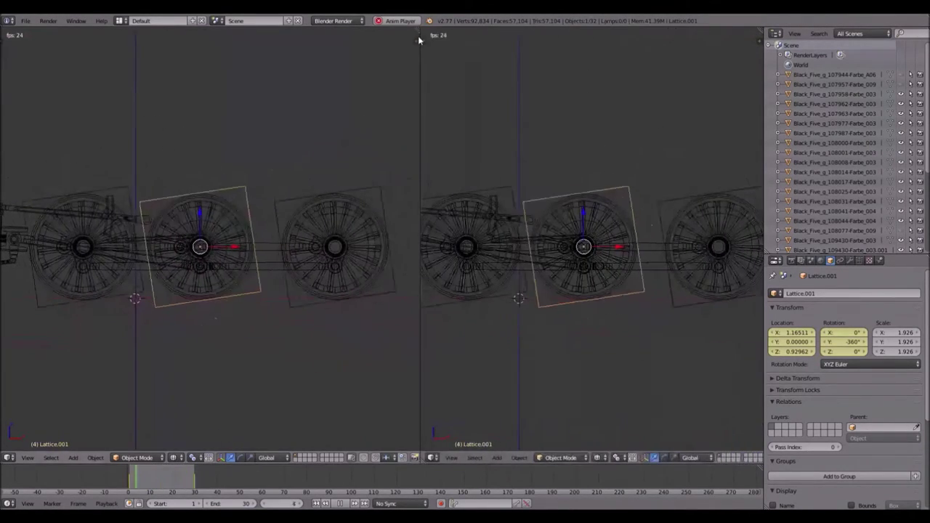
left_click(433, 457)
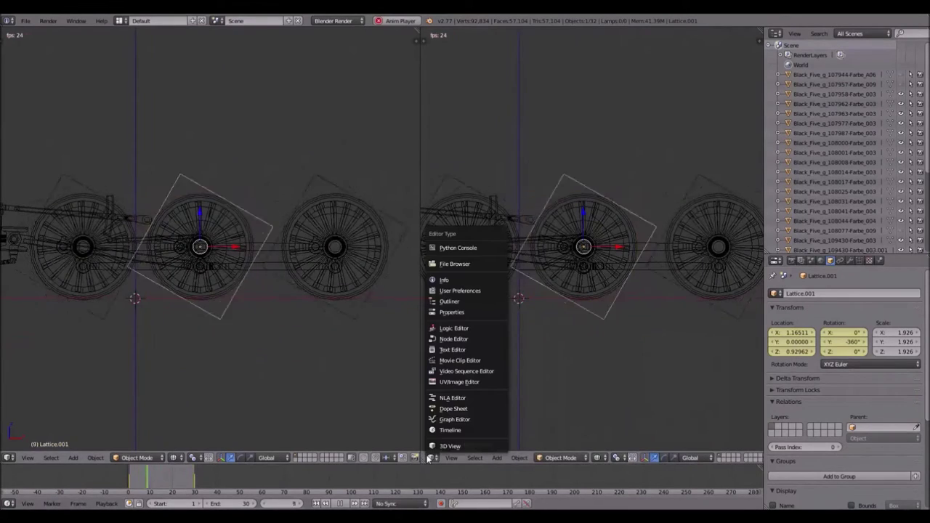
left_click(466, 420)
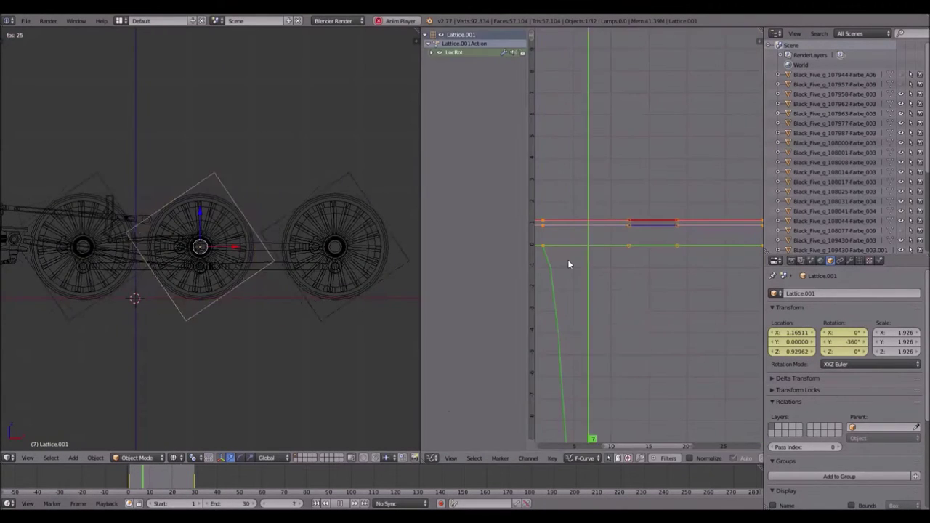
key("Home")
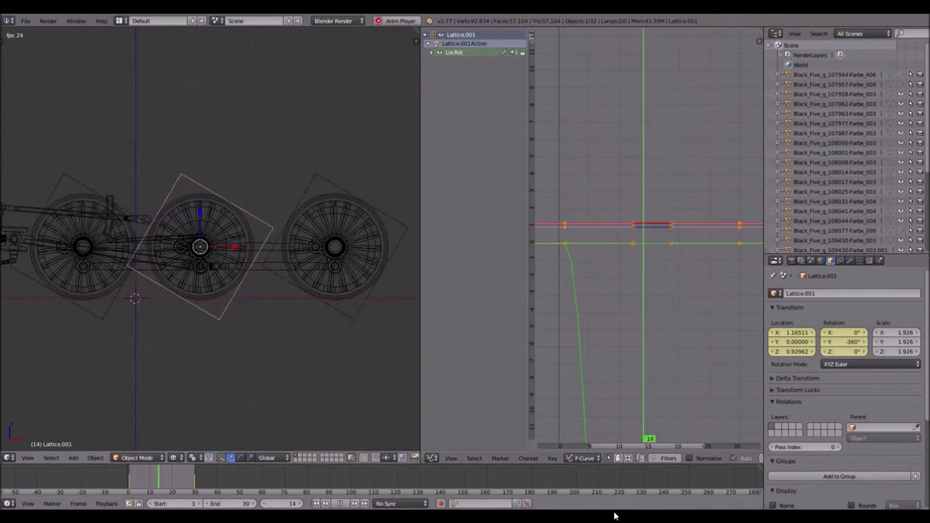
key("Escape")
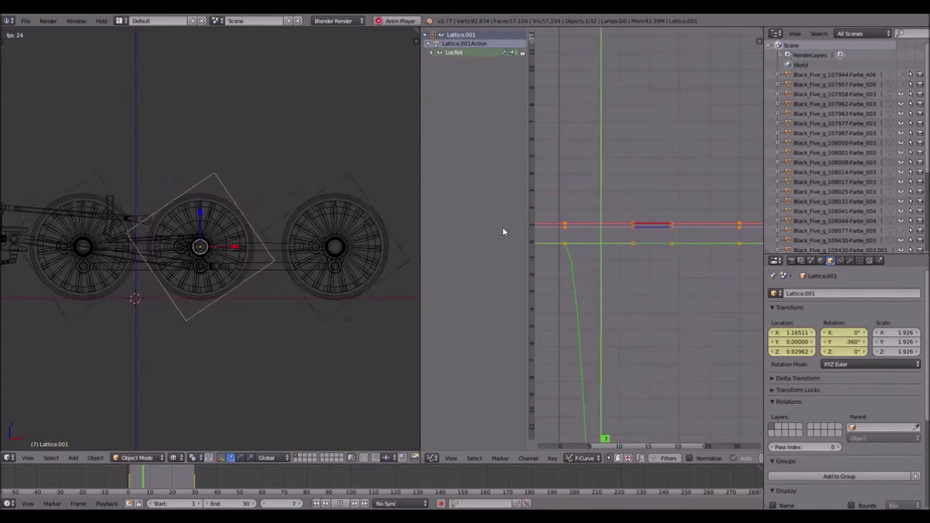
Step: Set the middle, right and left lattices' keyframes to Linear, then close the Graph Editor
key("t")
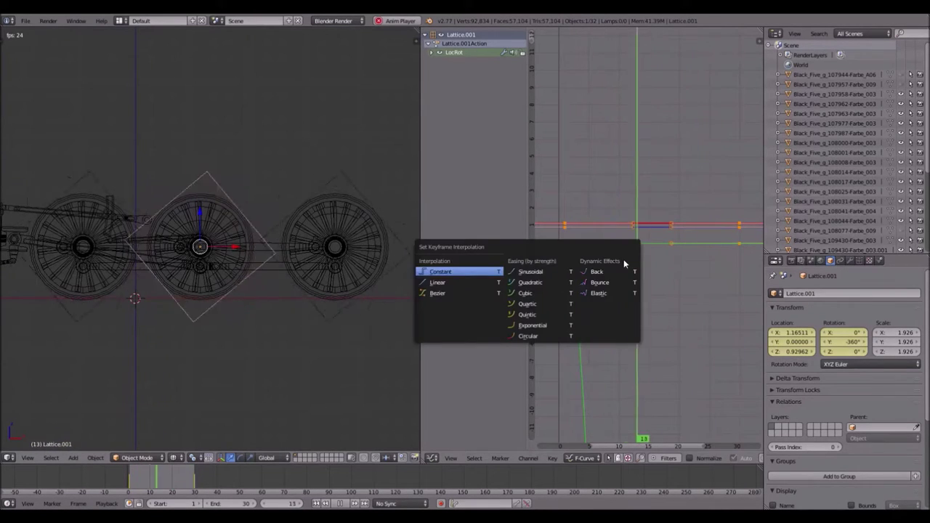
left_click(467, 284)
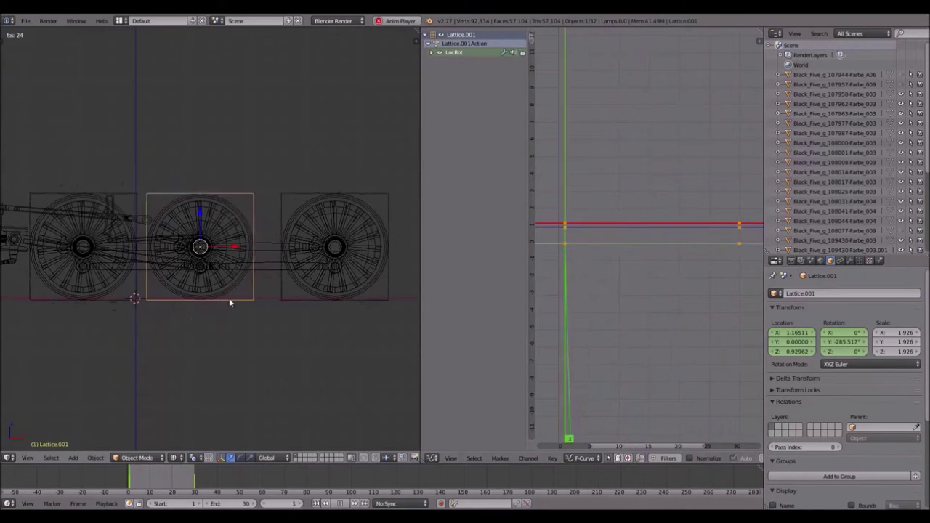
right_click(387, 216)
key("t")
left_click(556, 262)
right_click(120, 198)
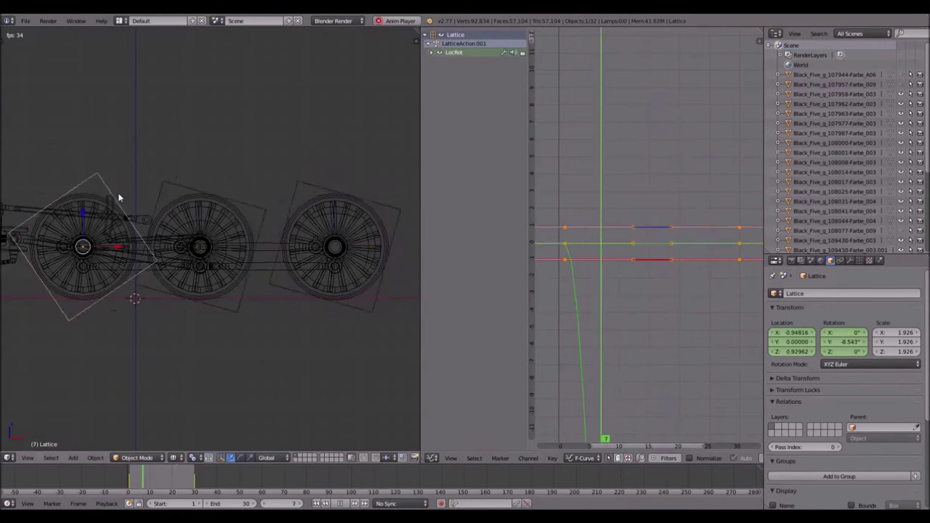
key("t")
left_click(552, 266)
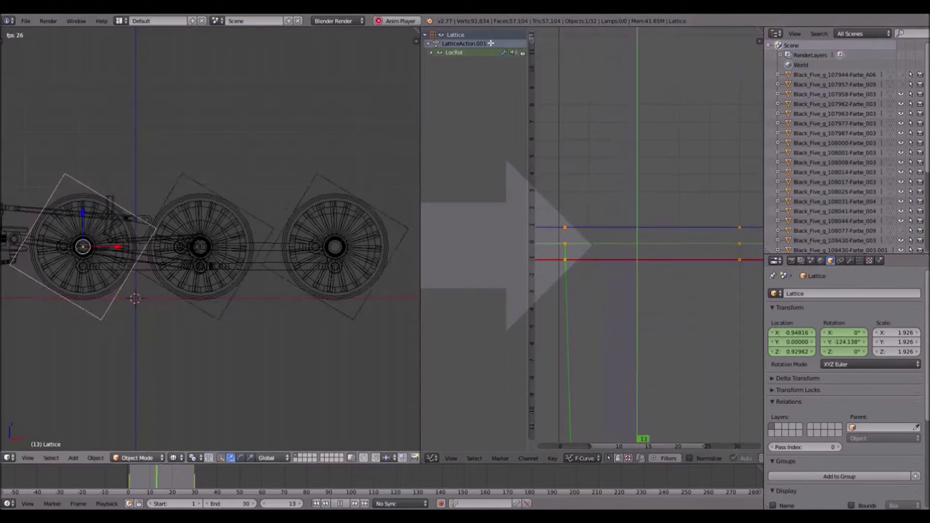
left_click_drag(490, 43, 678, 221)
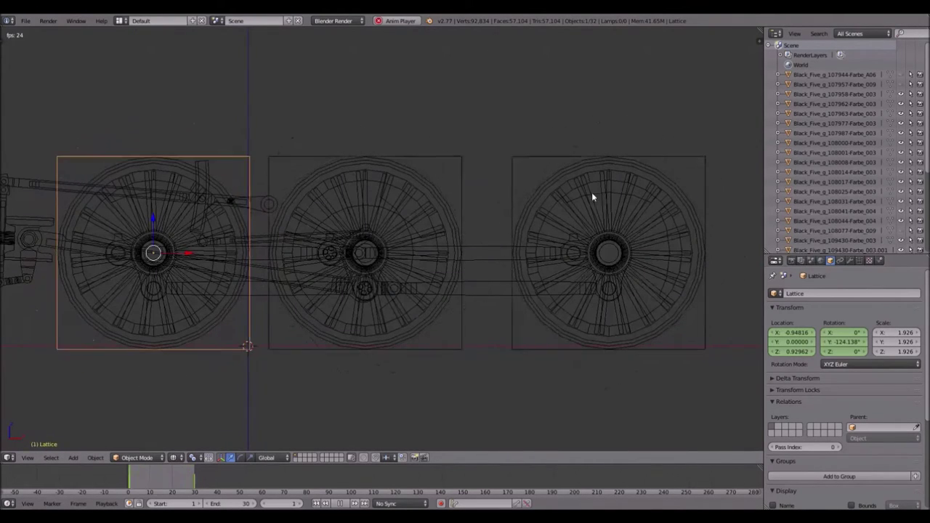
key("alt+a")
Step: Parent the left wheel to its lattice with Ctrl+P > Object and test playback
middle_click_drag(514, 215, 473, 189, "shift")
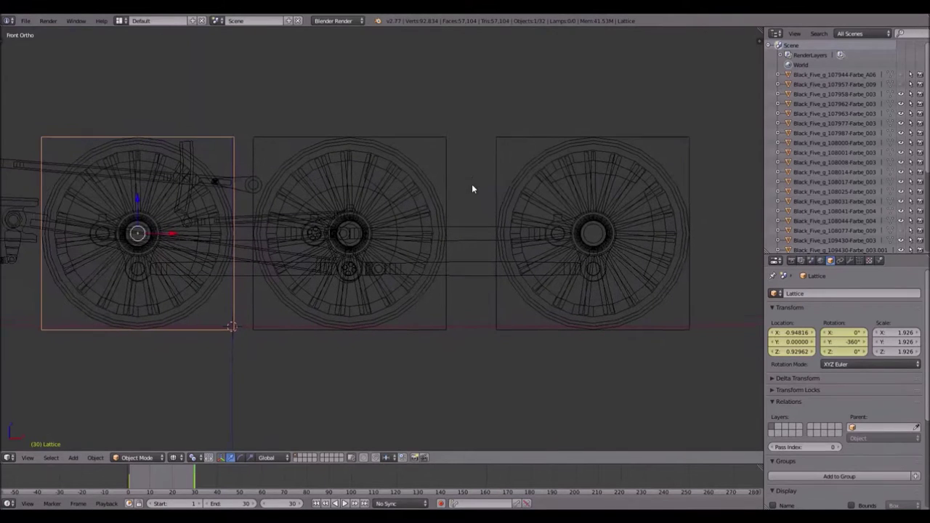
middle_click_drag(284, 294, 412, 292, "shift")
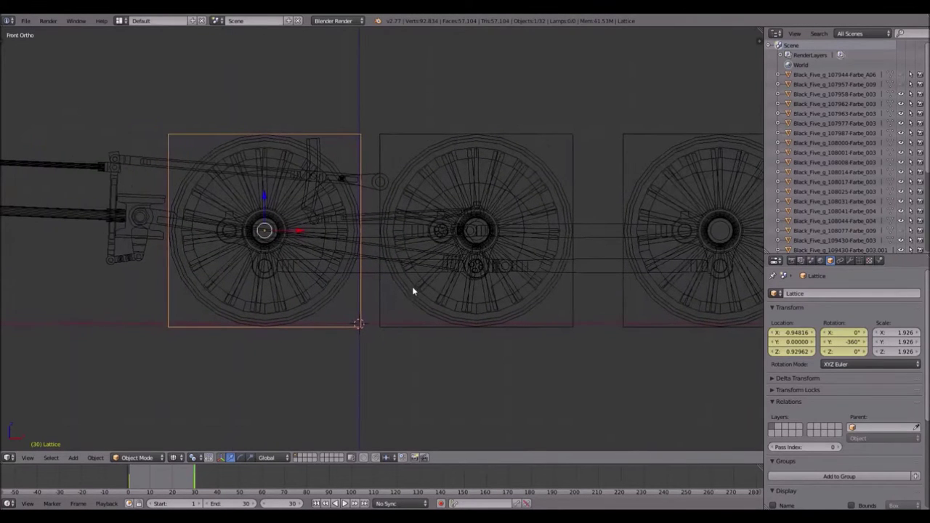
right_click(322, 308)
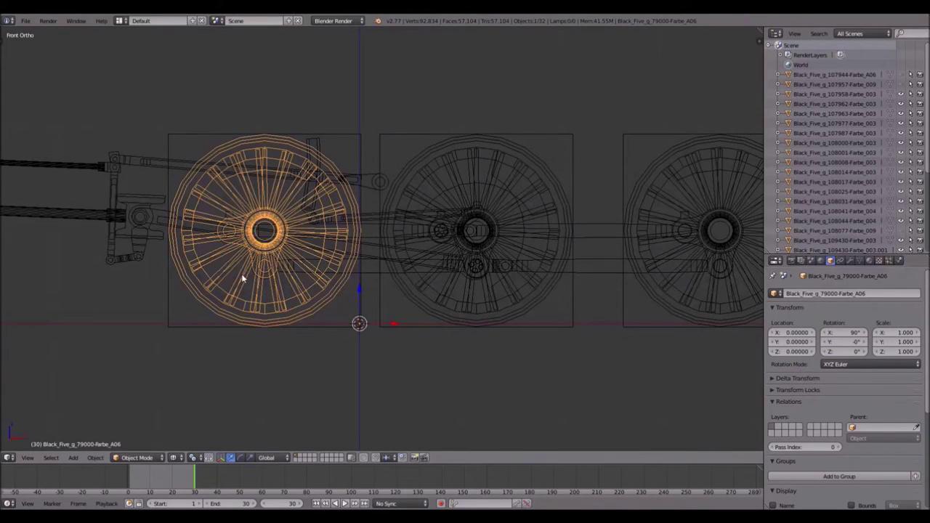
right_click(346, 331, "shift")
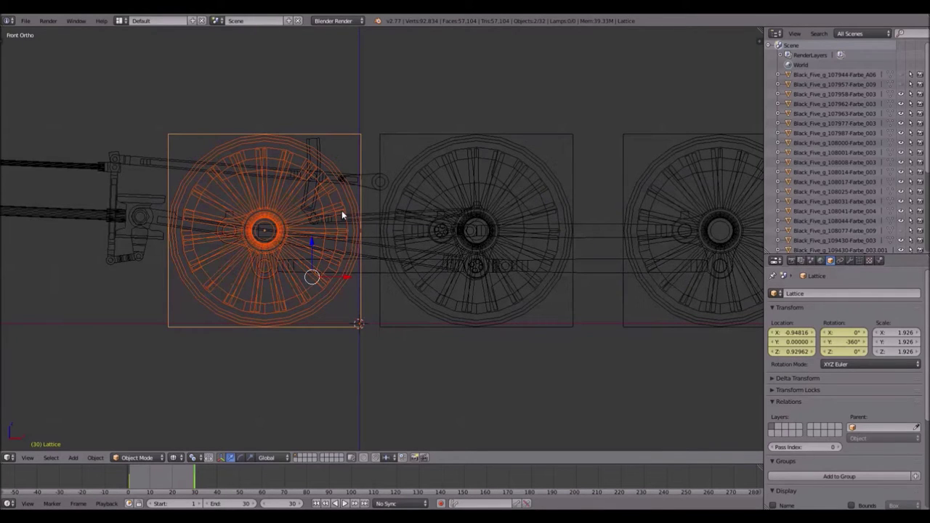
key("ctrl+p")
left_click(305, 212)
key("alt+a")
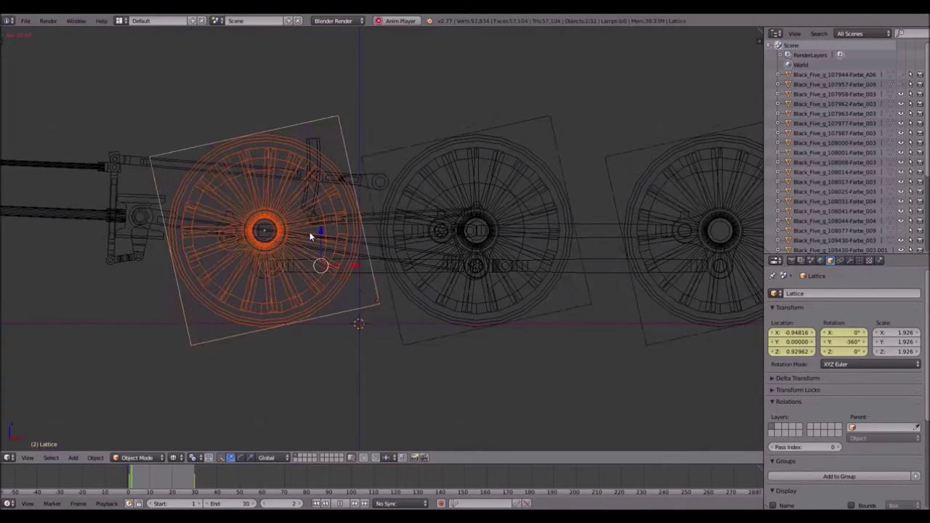
key("Escape")
Step: Return to front view, try nudging the left lattice along X, then undo it
key("KP_1")
middle_click_drag(477, 231, 281, 231, "shift")
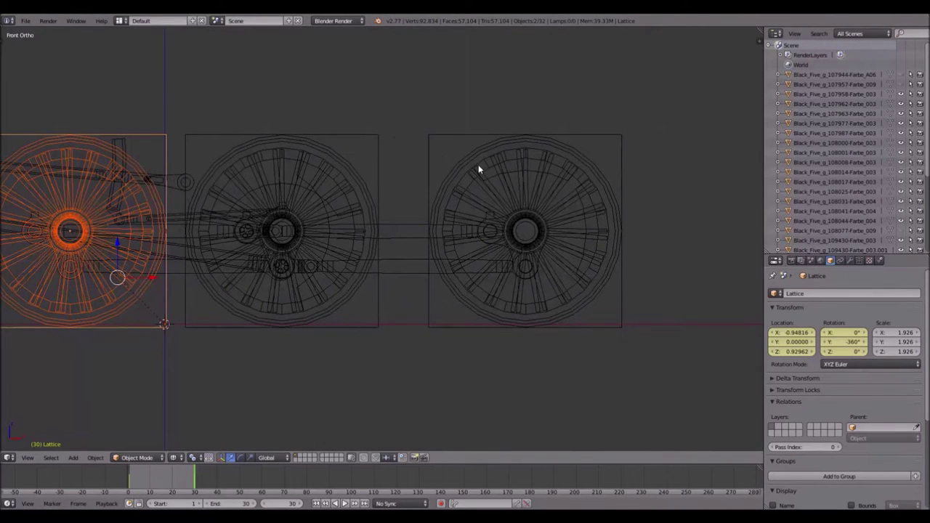
scroll(201, 303, "down", 1)
right_click(191, 320)
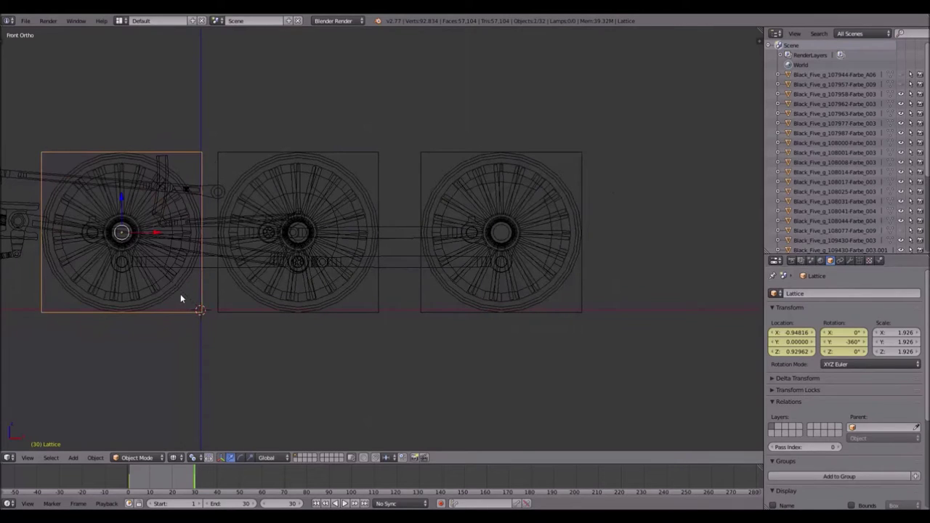
mouse_move(156, 235)
left_mouse_down()
mouse_move(146, 229)
mouse_move(247, 232)
mouse_move(160, 225)
left_mouse_up()
key("ctrl+z")
Step: Parent the right wheel to Lattice.002 and the middle wheel to Lattice.001, then play
right_click(542, 175)
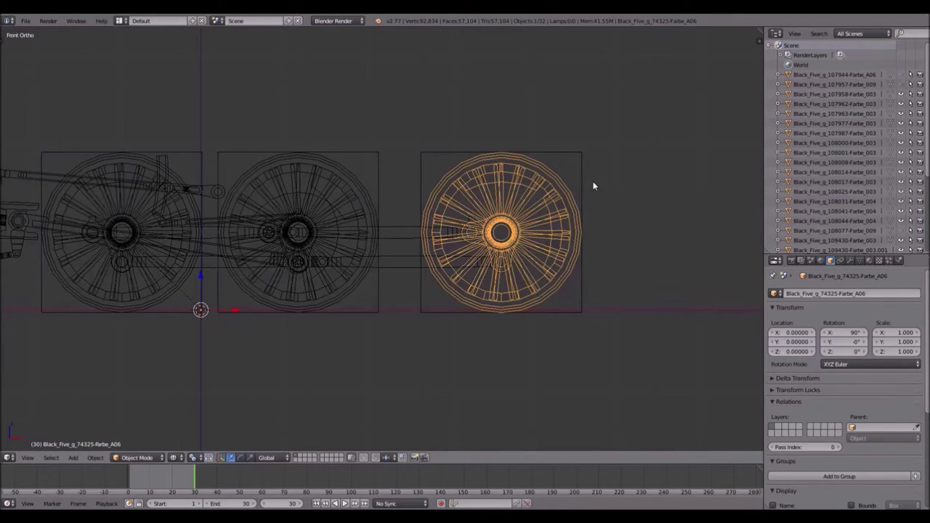
right_click(583, 175, "shift")
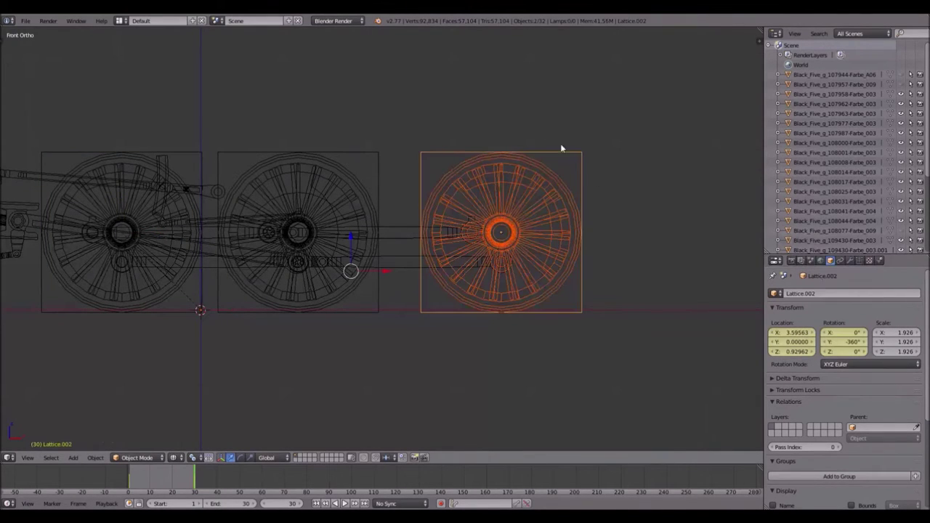
key("ctrl+p")
left_click(558, 185)
right_click(358, 178)
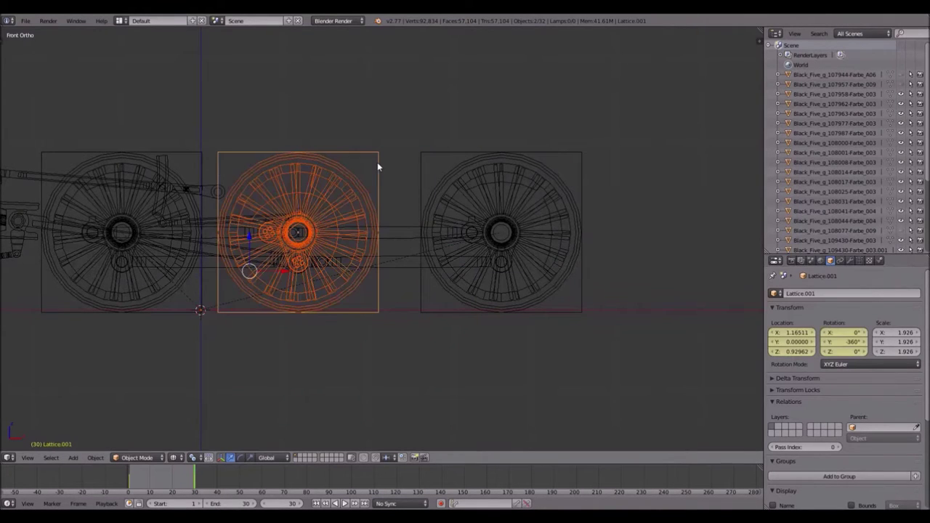
key("ctrl+p")
left_click(377, 166)
key("alt+a")
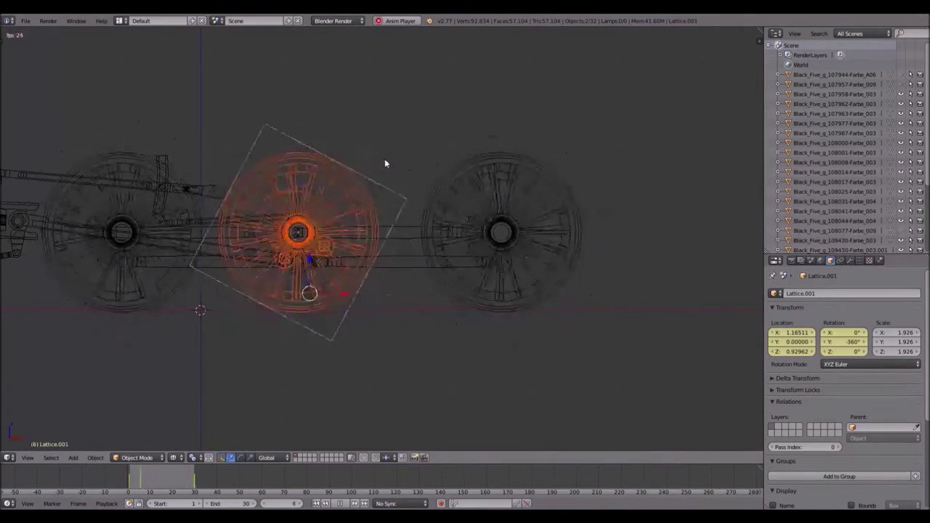
Step: Switch to solid shading in front orthographic view, test playback, and return to frame 1
key("z")
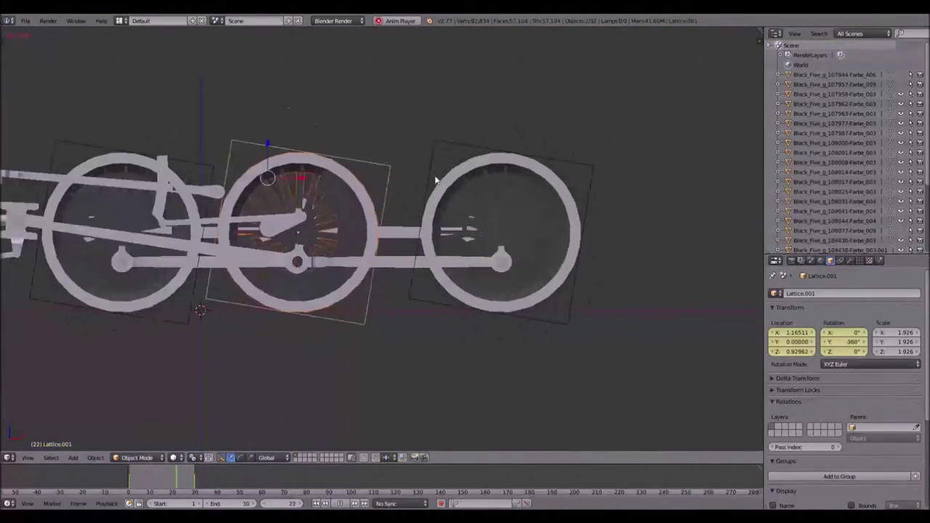
middle_click_drag(479, 174, 508, 180)
key("KP_1")
key("KP_5")
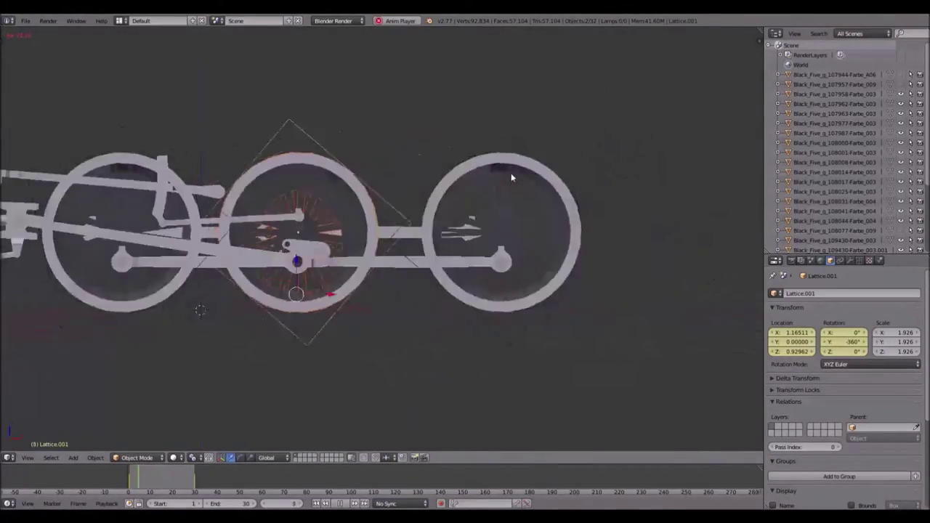
key("alt+a")
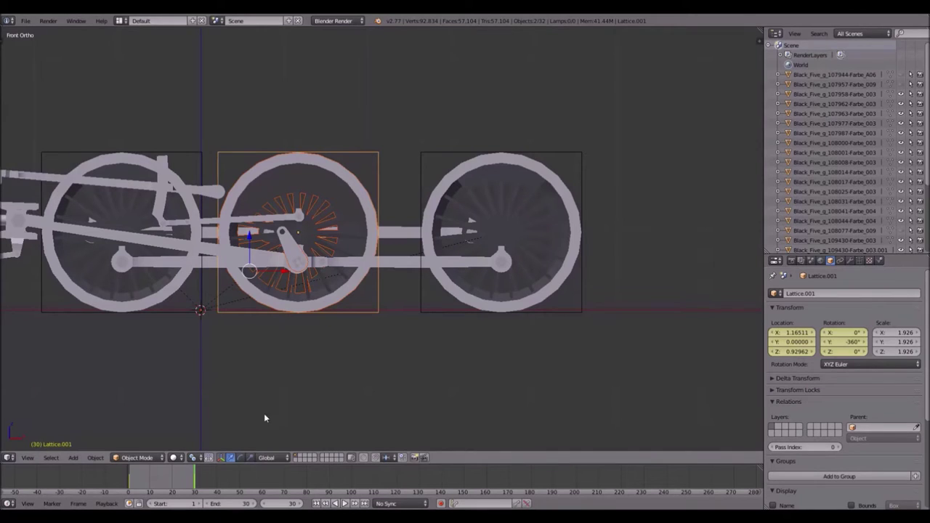
left_click(344, 504)
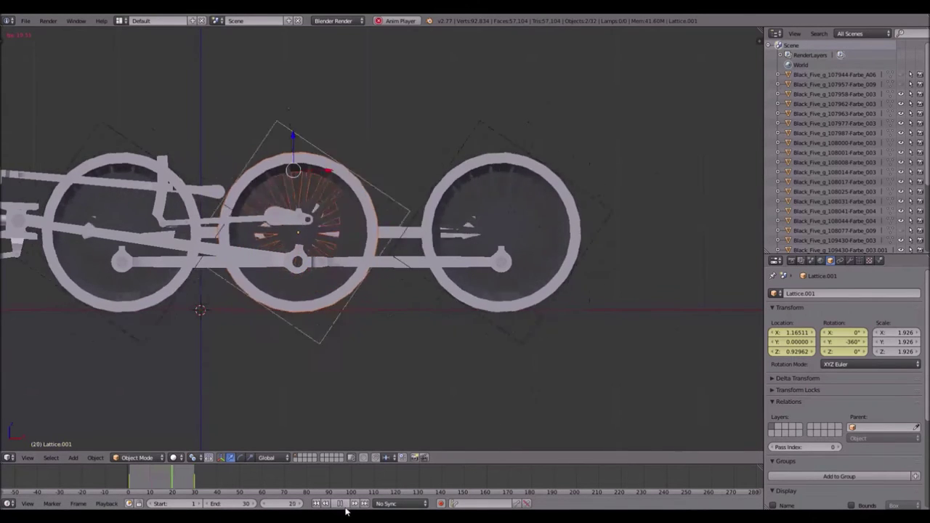
key("Escape")
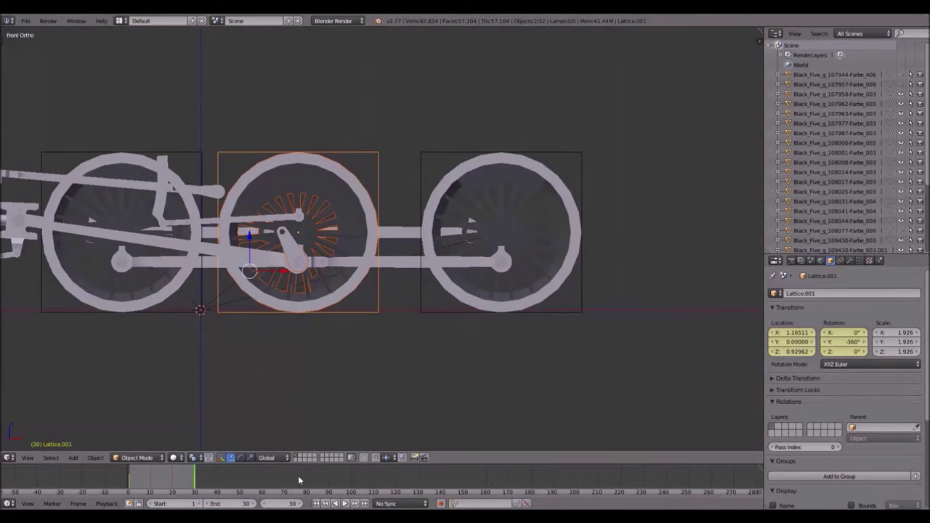
key("shift+Left")
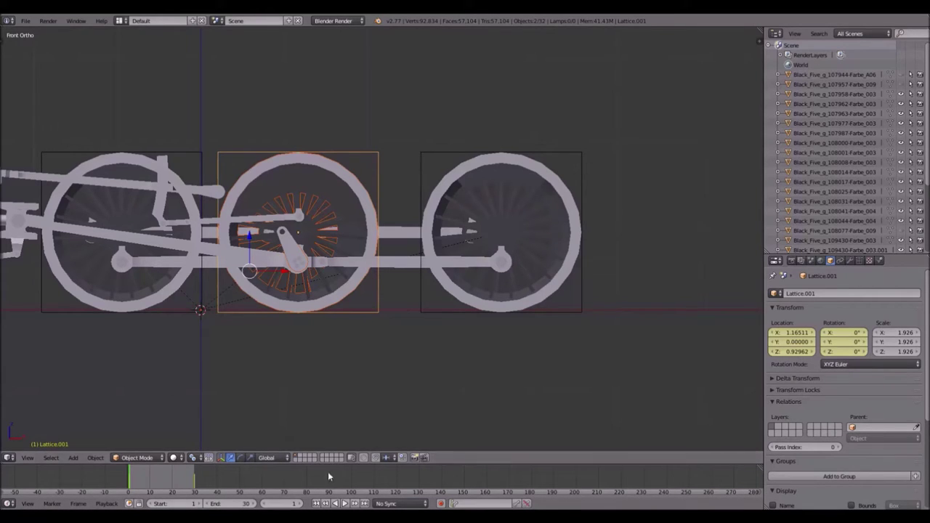
Step: Set the timeline End frame to 29 and replay the animation
left_click(240, 504)
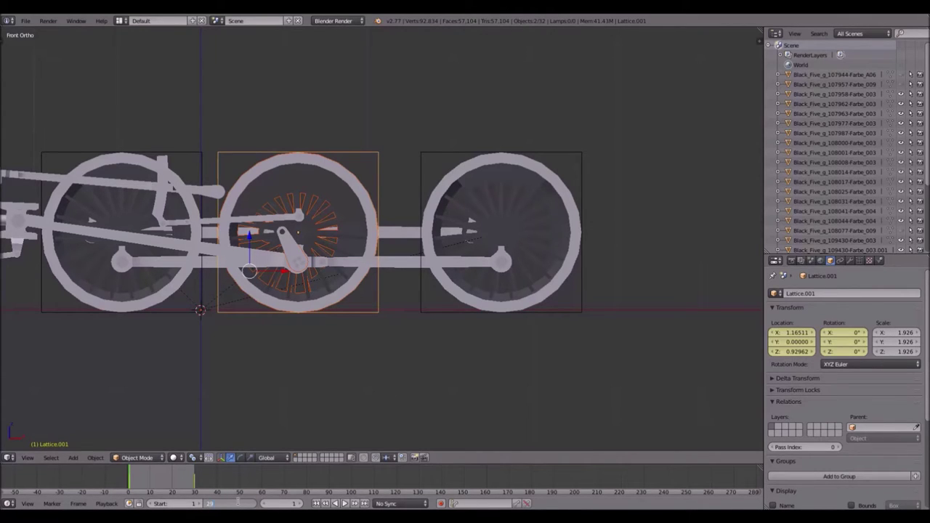
type("29")
key("Return")
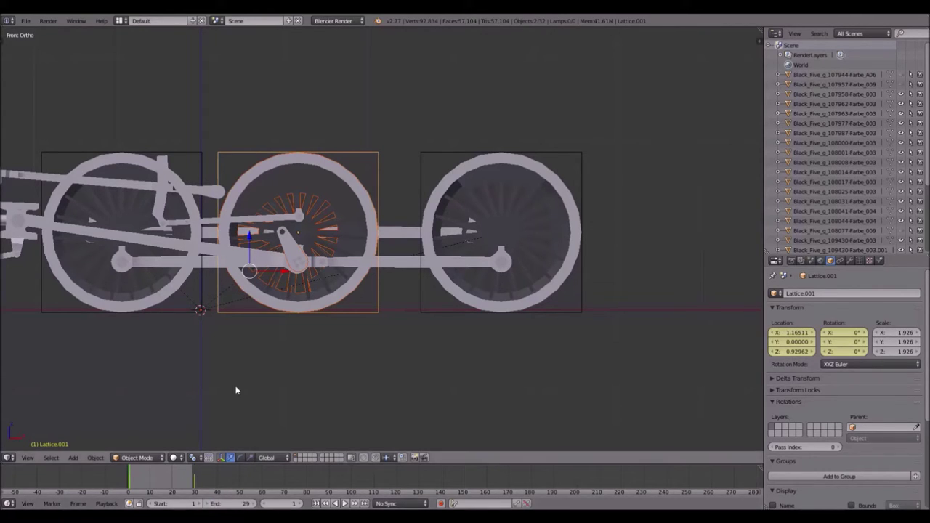
key("alt+a")
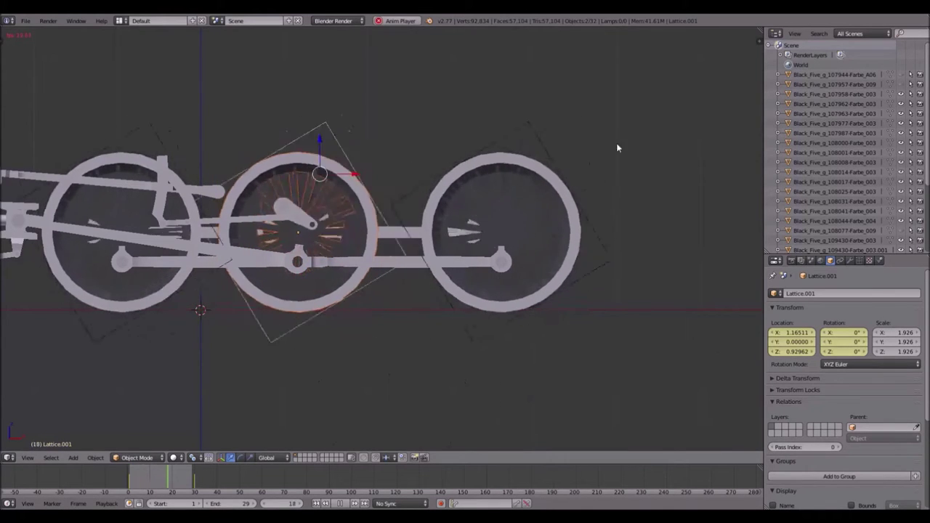
key("Escape")
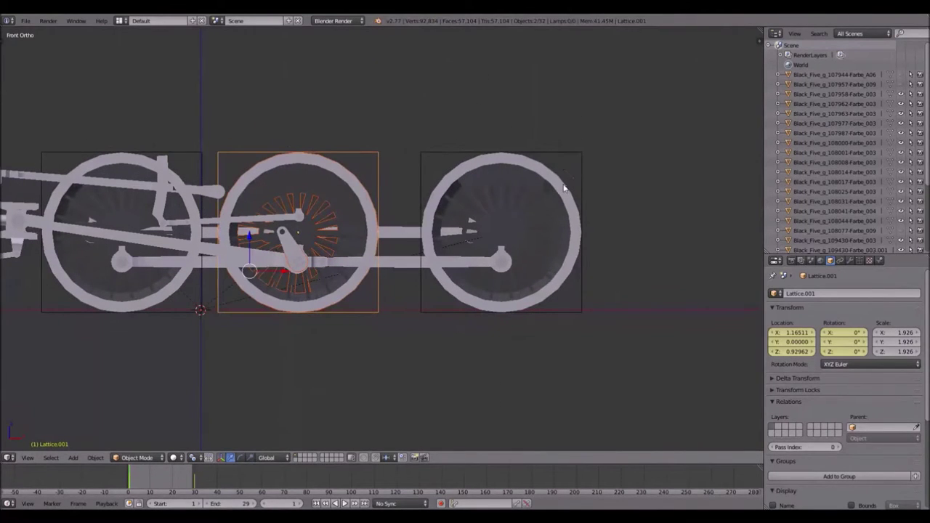
scroll(545, 223, "up", 4)
scroll(483, 208, "up", 2)
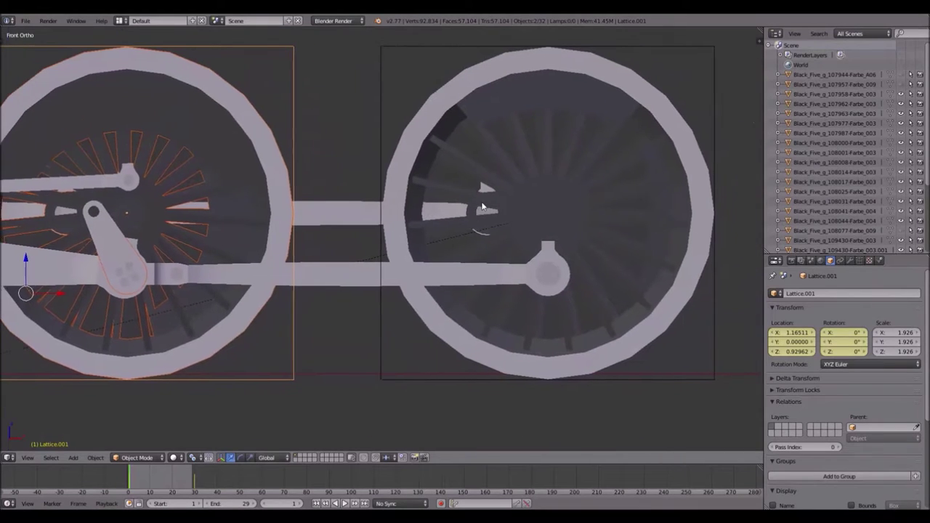
Step: Select the rear wheel's Lattice.002 and switch to wireframe shading
right_click(334, 218)
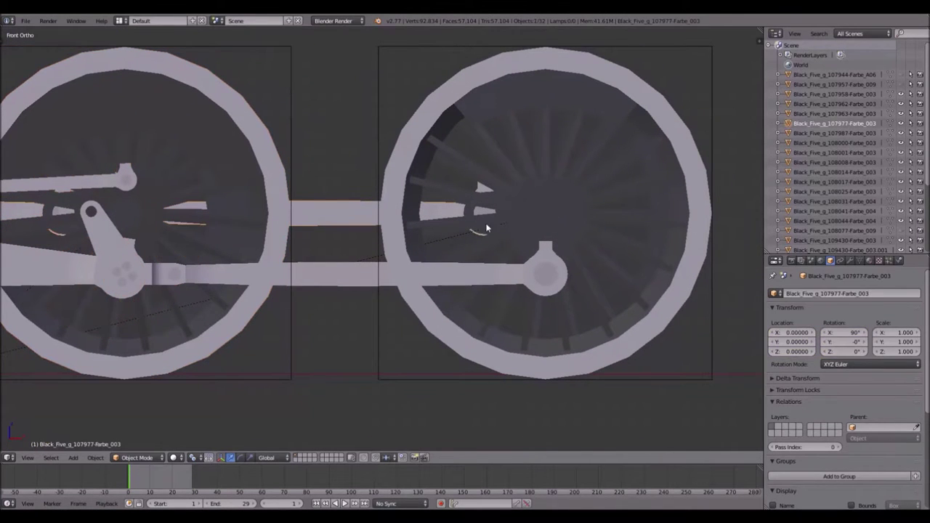
middle_click_drag(565, 245, 502, 237, "shift")
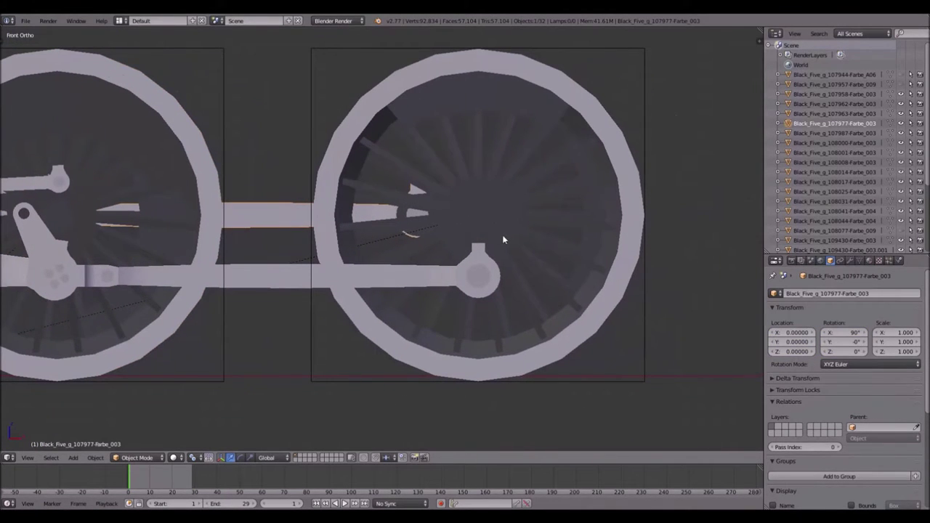
right_click(643, 323)
key("z")
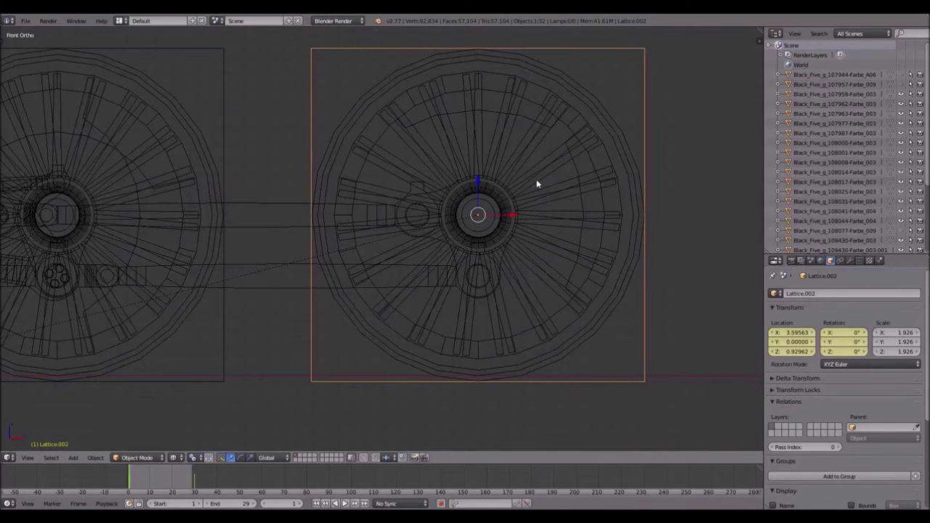
Step: Snap the 3D cursor to Lattice.002's centre and add a new lattice there
key("shift+s")
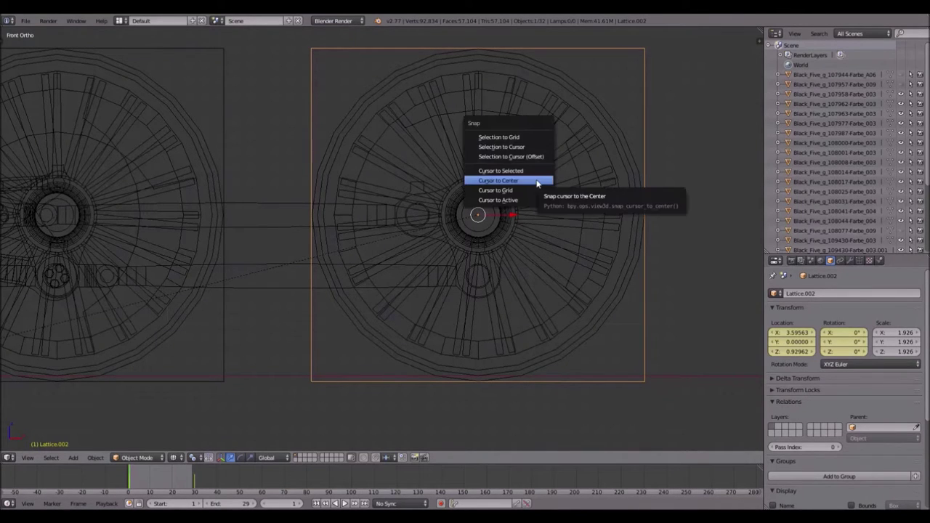
left_click(531, 176)
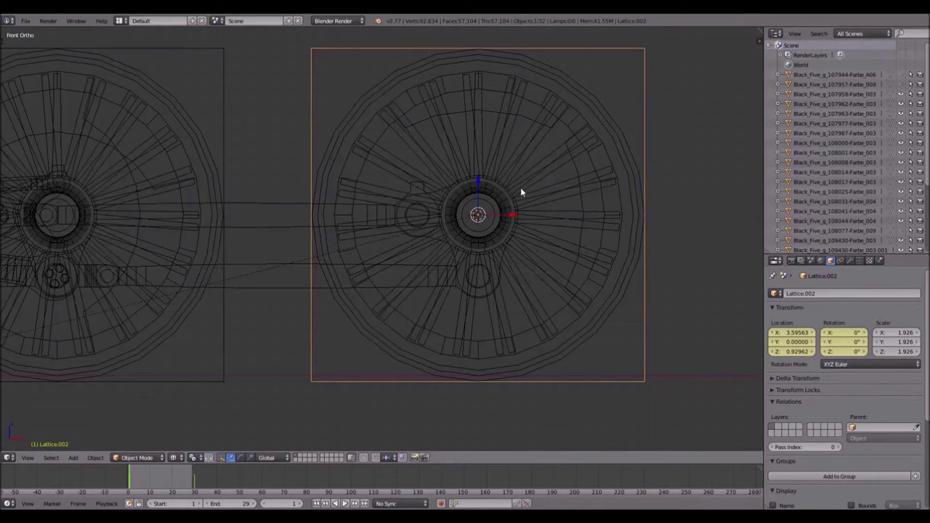
key("shift+a")
left_click(510, 253)
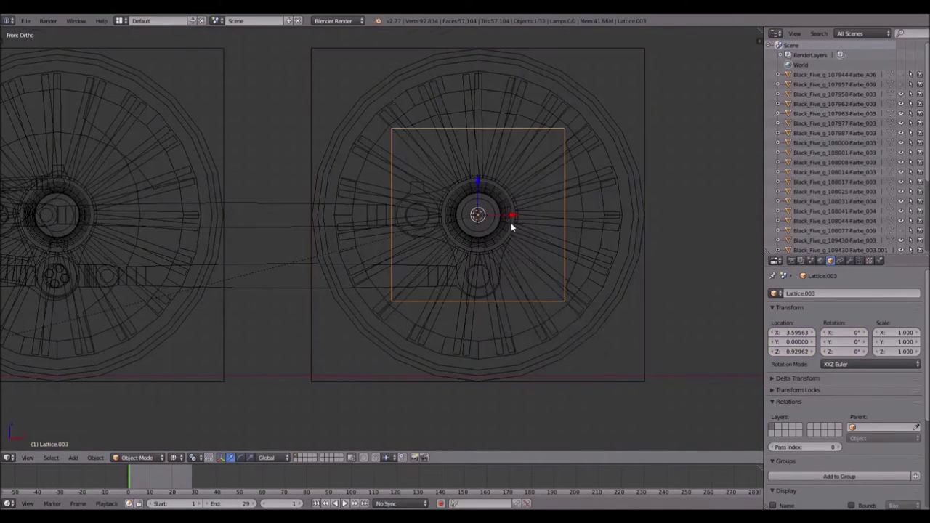
Step: Scale Lattice.003 down to 0.267 and lower it to Z 0.58154 over the crank pin
scroll(610, 219, "up", 2)
key("s")
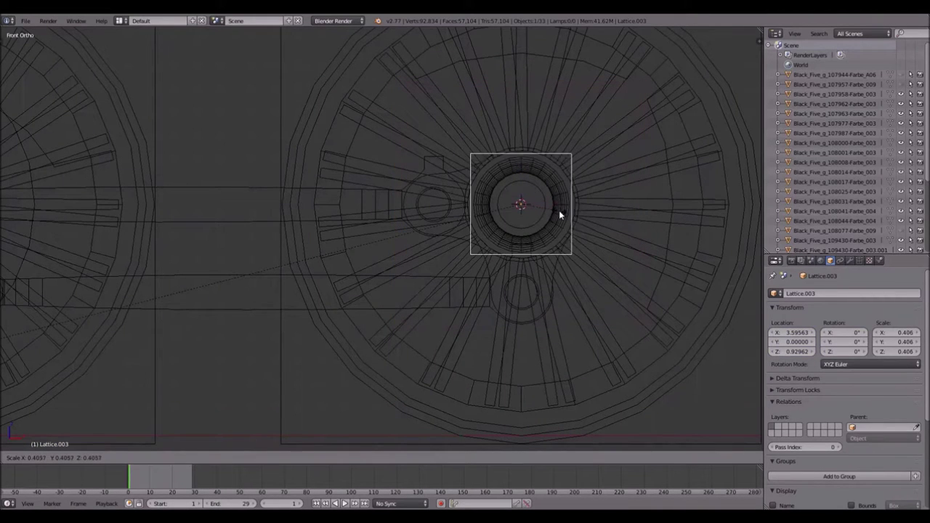
left_click(554, 208)
left_click_drag(521, 170, 520, 254)
scroll(551, 313, "up", 3)
middle_click_drag(550, 312, 351, 232, "shift")
scroll(350, 232, "up", 1)
key("s")
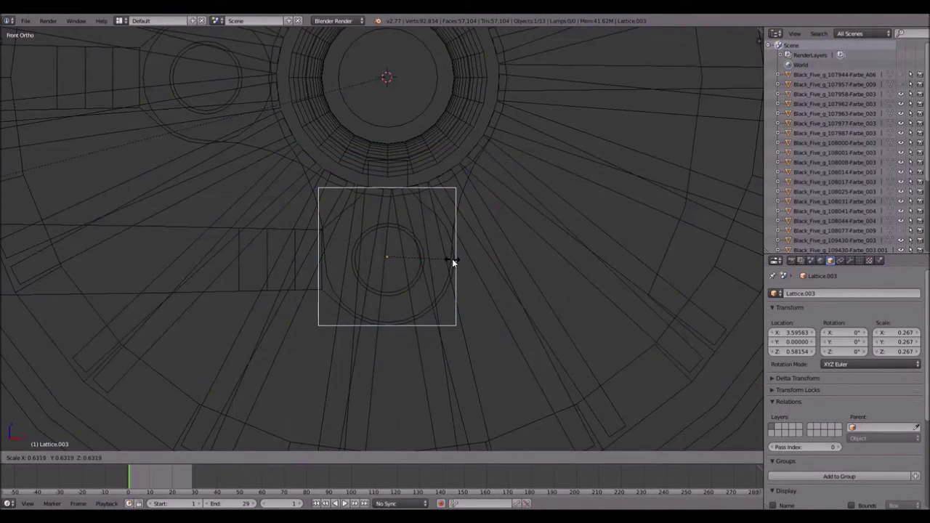
left_click(451, 258)
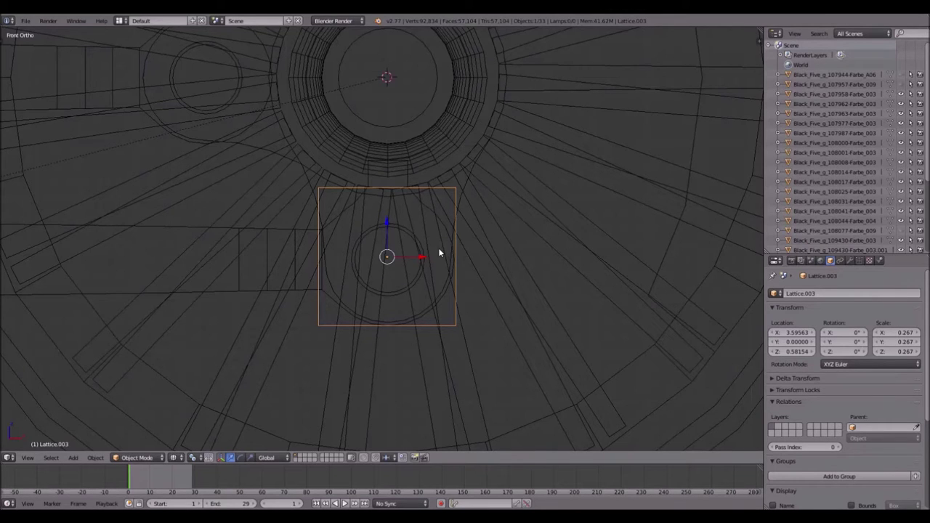
scroll(439, 253, "down", 4)
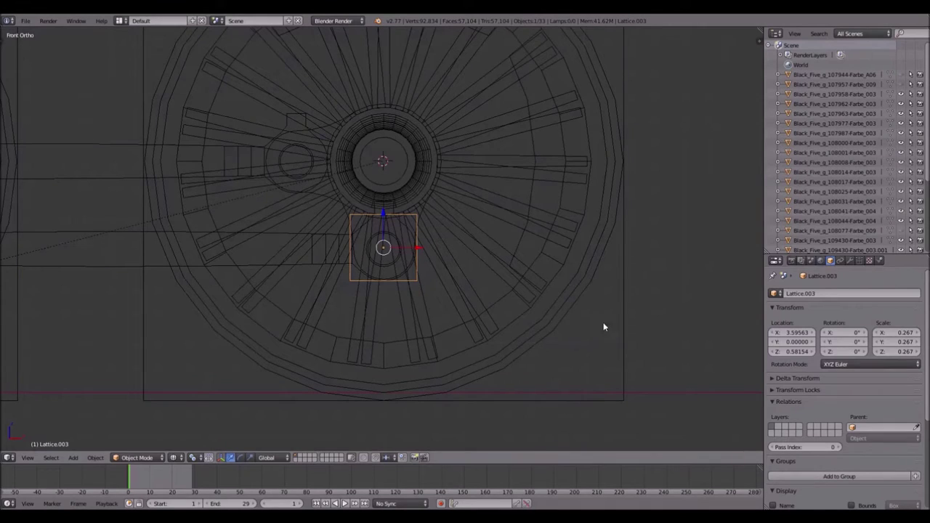
Step: Parent Lattice.003 to Lattice.002 and play the animation to check it turns
right_click(623, 360)
key("ctrl+p")
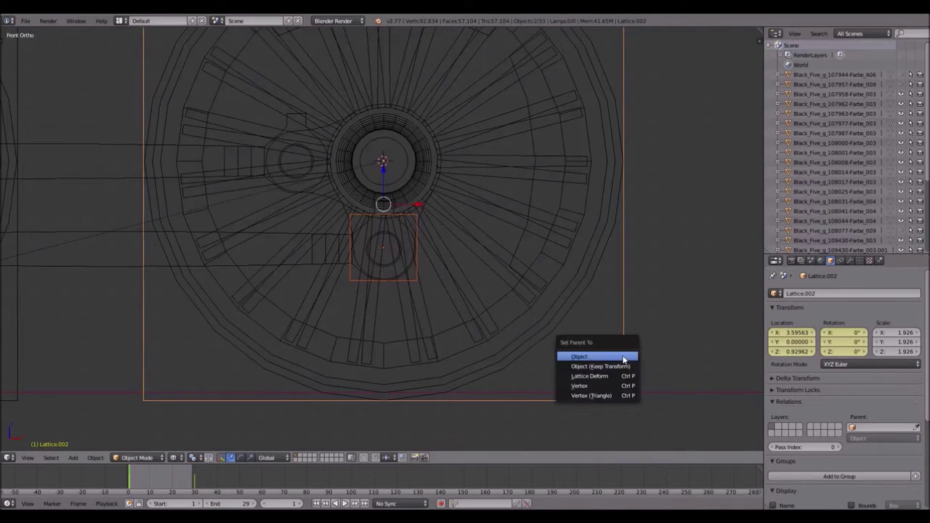
key("Escape")
key("alt+a")
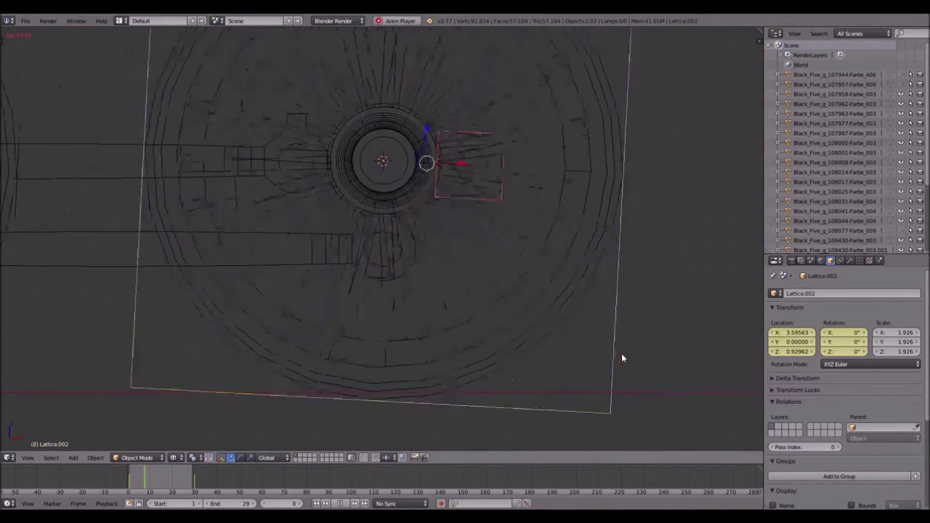
key("Escape")
key("KP_1")
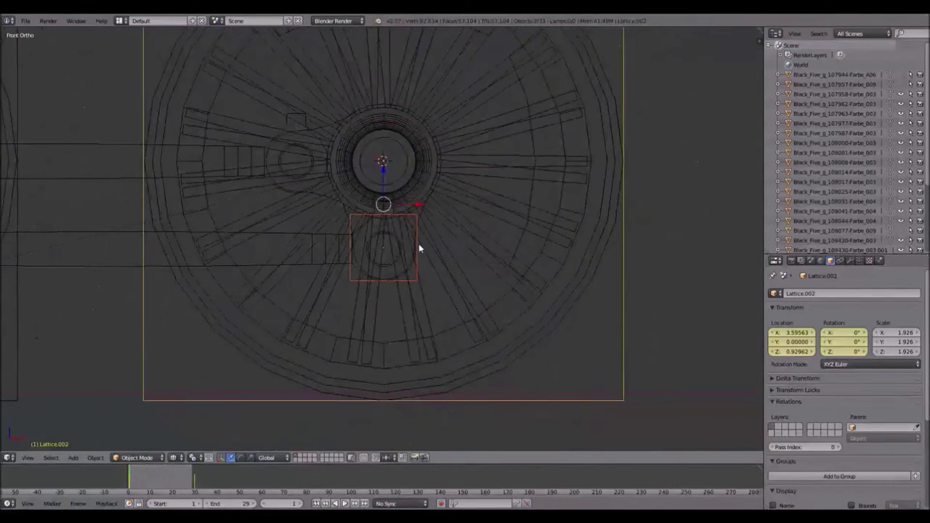
scroll(414, 247, "up", 3)
Step: Duplicate a test lattice, shift it along X, delete it, and reselect Lattice.003
key("shift+d")
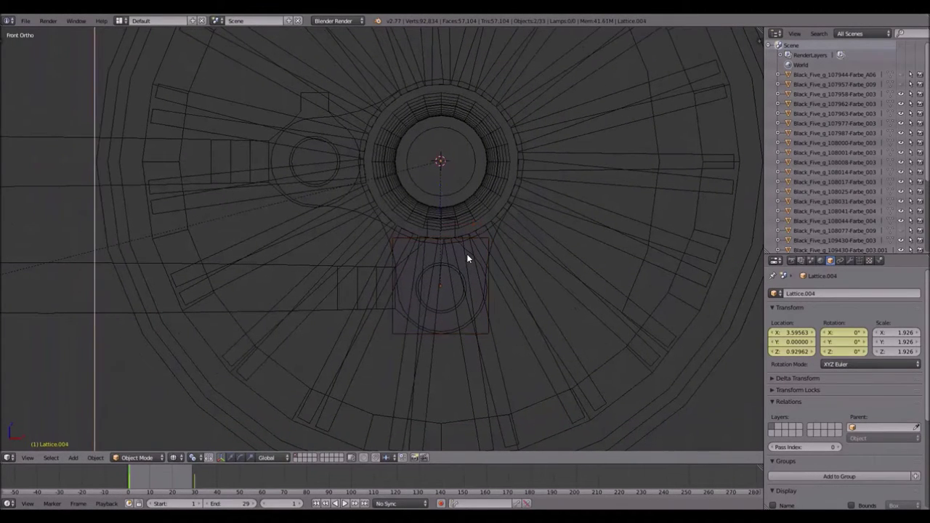
key("Escape")
scroll(503, 249, "down", 5)
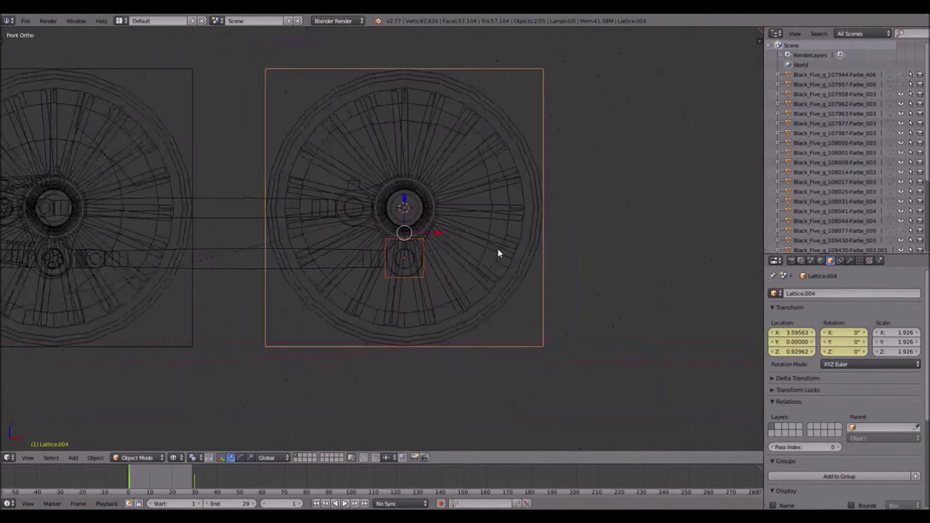
key("g")
key("x")
left_click(587, 232)
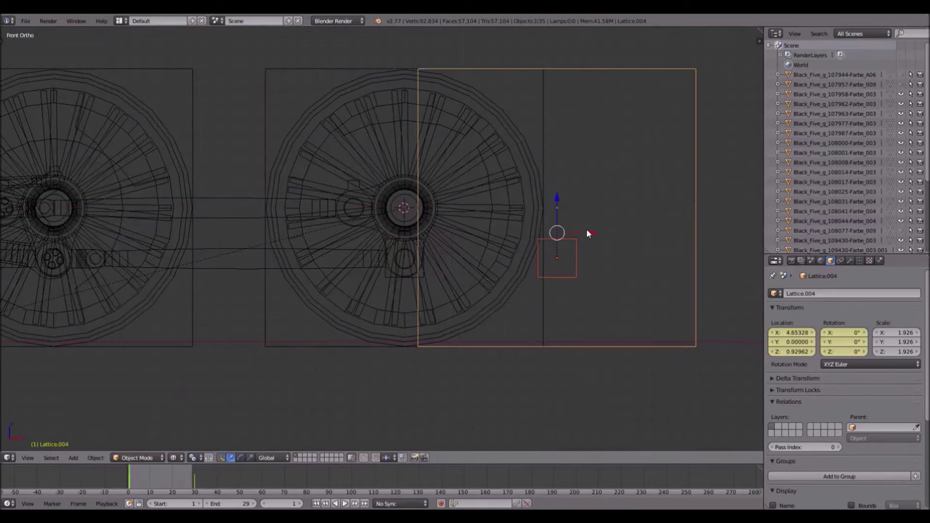
key("x")
left_click(600, 233)
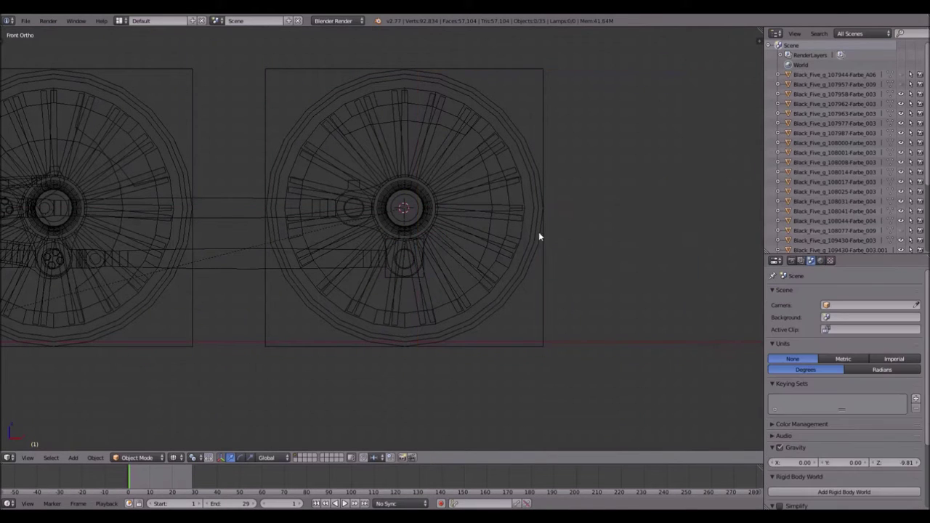
scroll(417, 270, "up", 3)
right_click(431, 306)
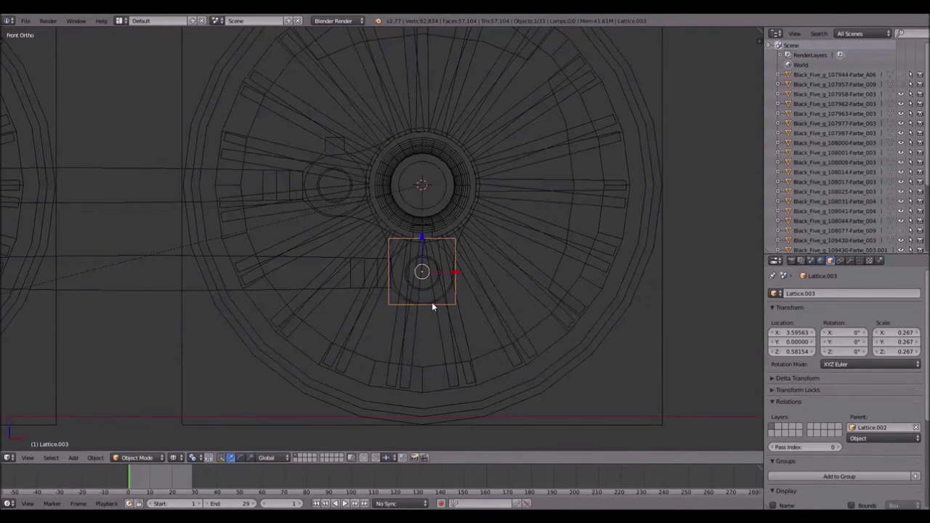
Step: Duplicate Lattice.003 as Lattice.004 onto the left crank pin, adjusting it along X and Z
key("shift+d")
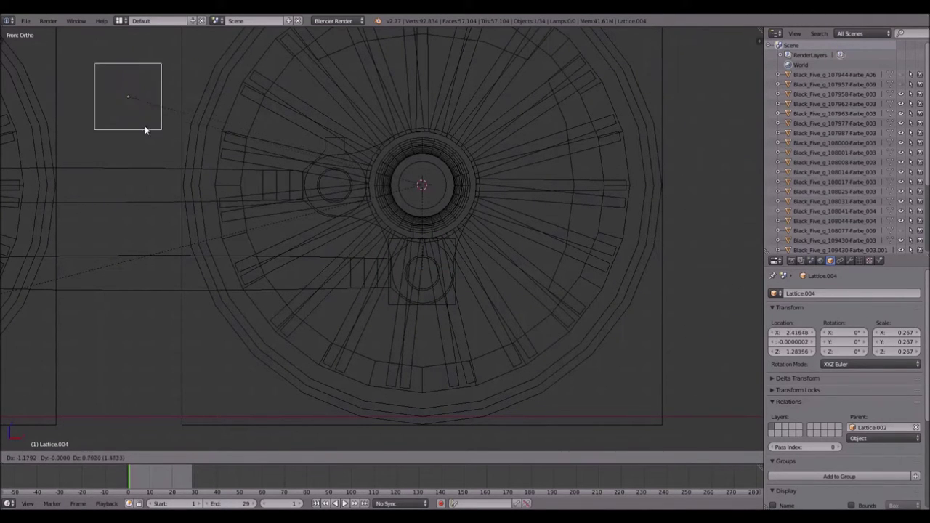
left_click(344, 218)
scroll(338, 193, "up", 5)
middle_click_drag(272, 143, 357, 168, "shift")
scroll(277, 148, "up", 3)
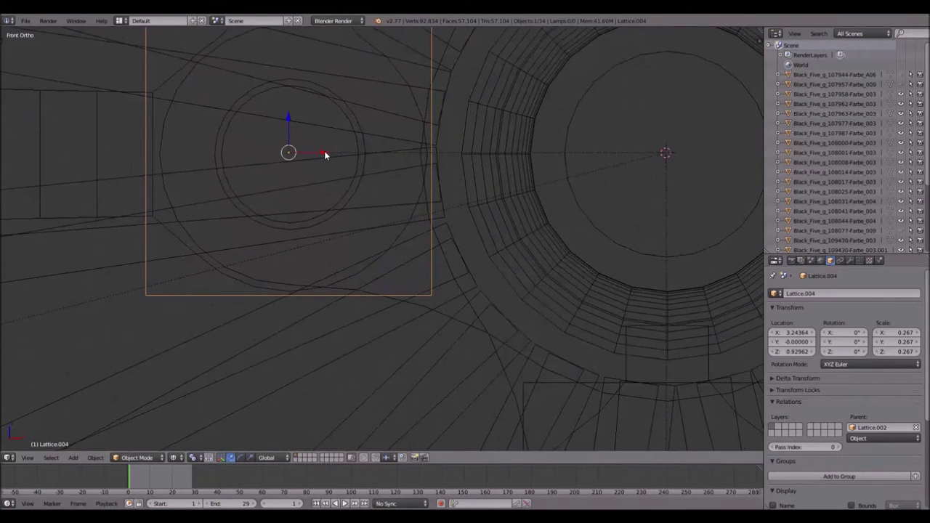
key("g")
key("x")
left_click(329, 153)
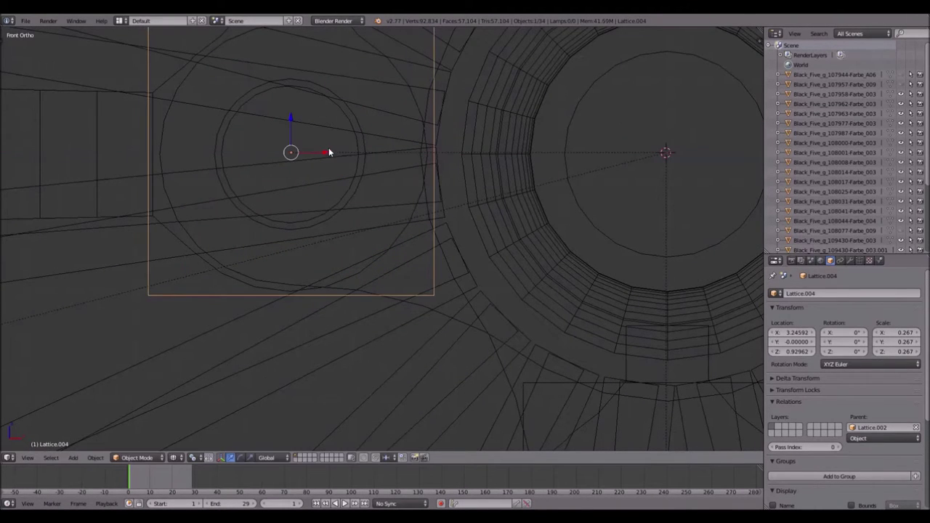
key("g")
key("z")
left_click(293, 125)
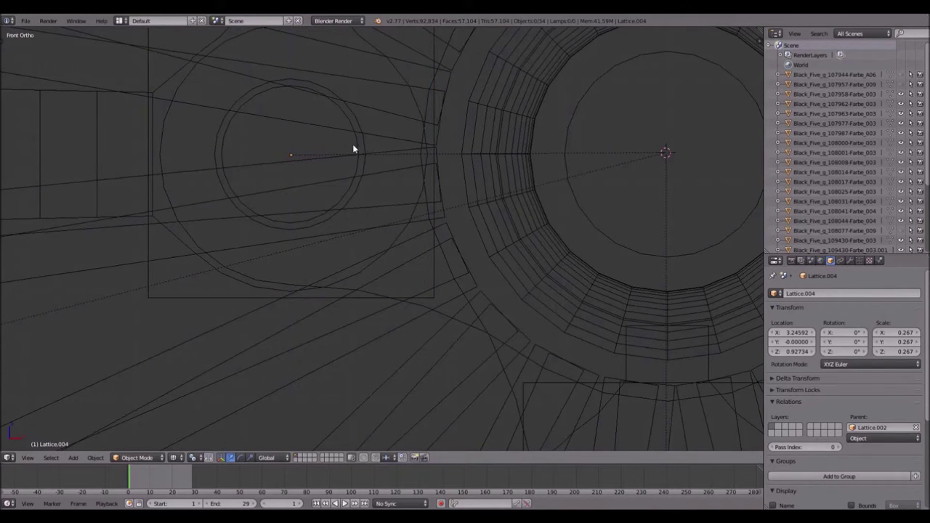
Step: Scale Lattice.004 to 0.257 and select the upper connecting rod
right_click(436, 259)
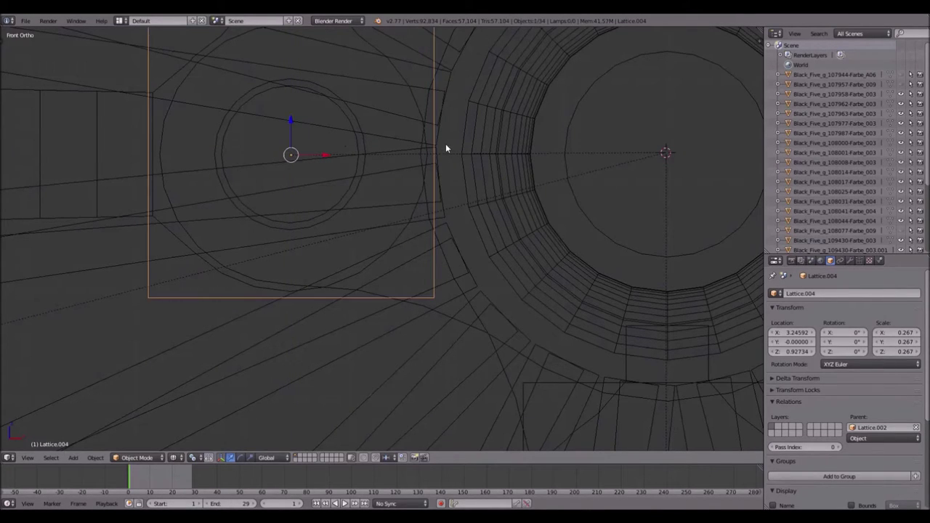
key("s")
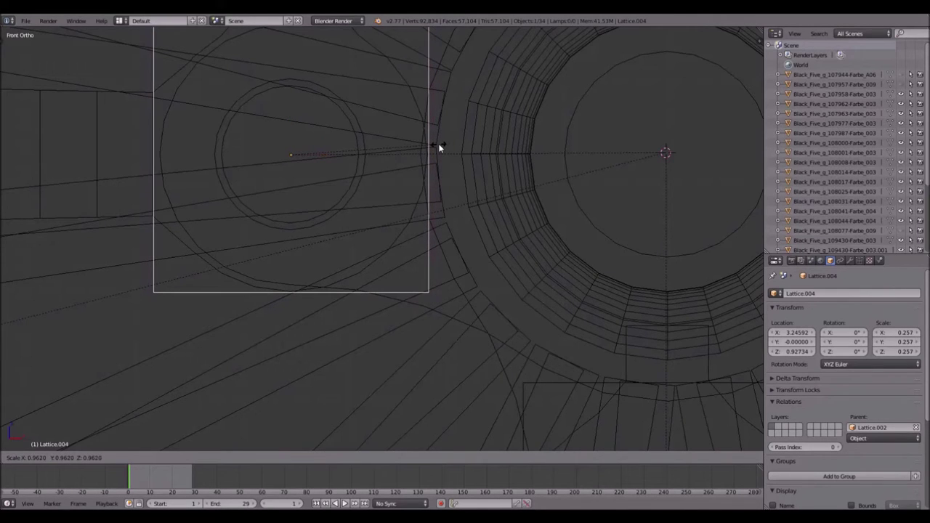
left_click(439, 141)
scroll(439, 143, "down", 6)
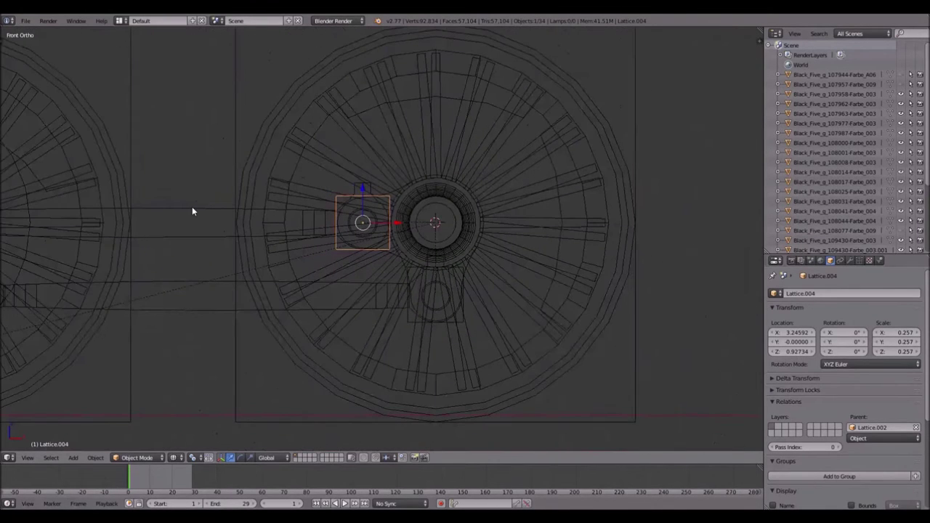
right_click(191, 210)
scroll(224, 200, "up", 3)
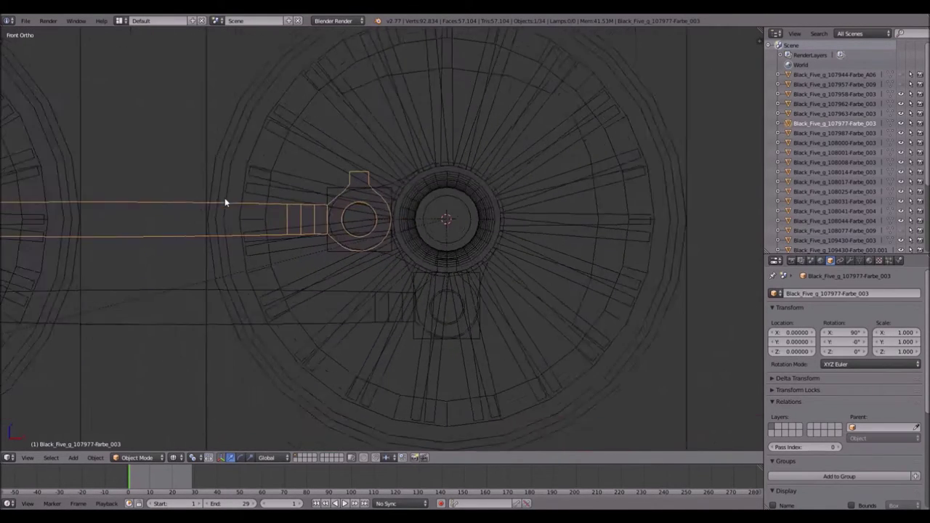
Step: Parent the upper rod to Lattice.004 and the lower rod to Lattice.003
right_click(307, 167, "shift")
key("ctrl+p")
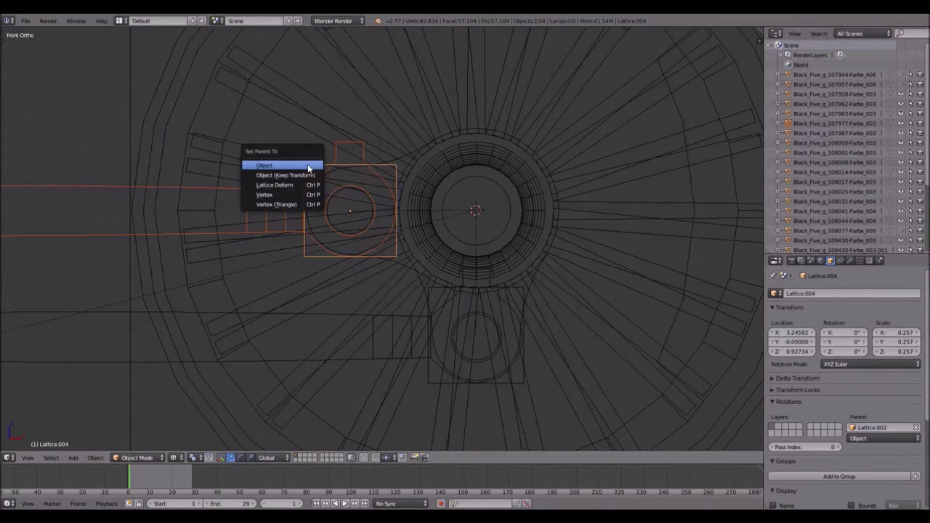
left_click(308, 167)
right_click(328, 317)
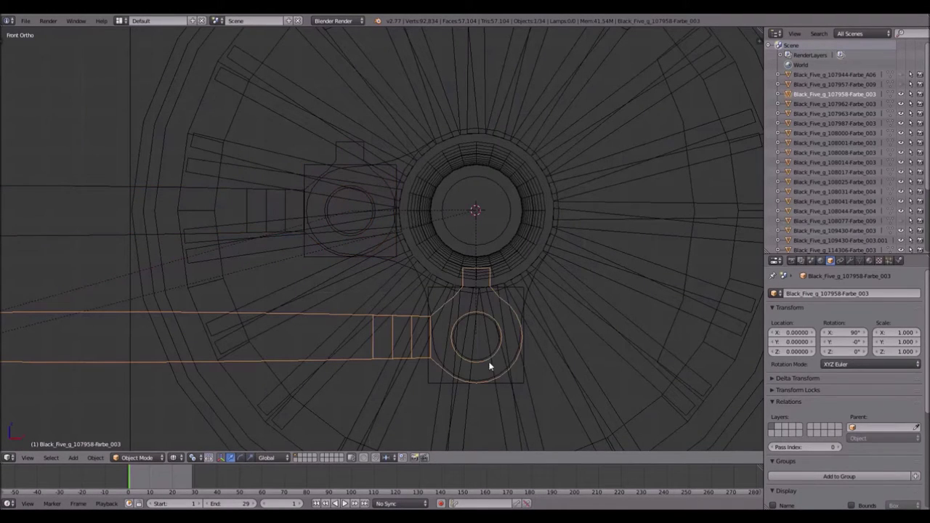
right_click(427, 383, "shift")
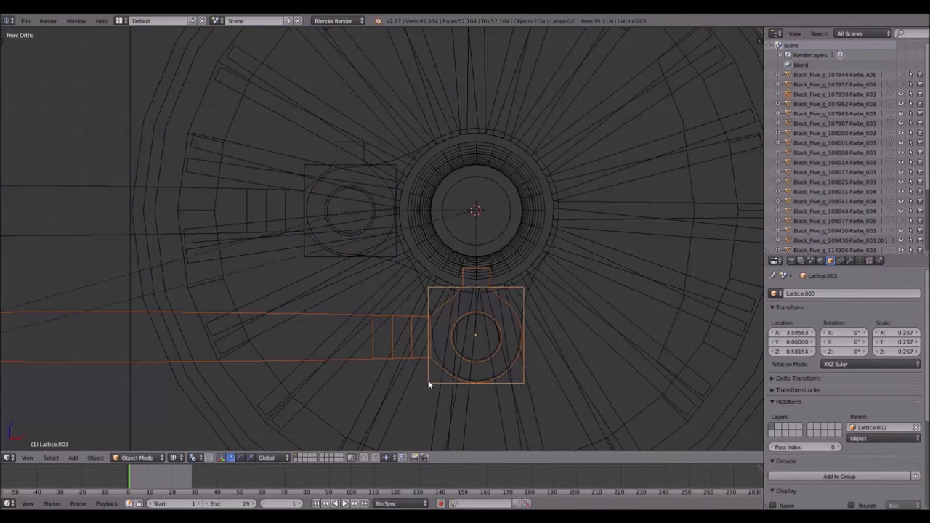
key("ctrl+p")
left_click(427, 377)
Step: Check the rods' motion in solid shading, then show Lattice.003's Object Constraints
scroll(429, 270, "down", 6)
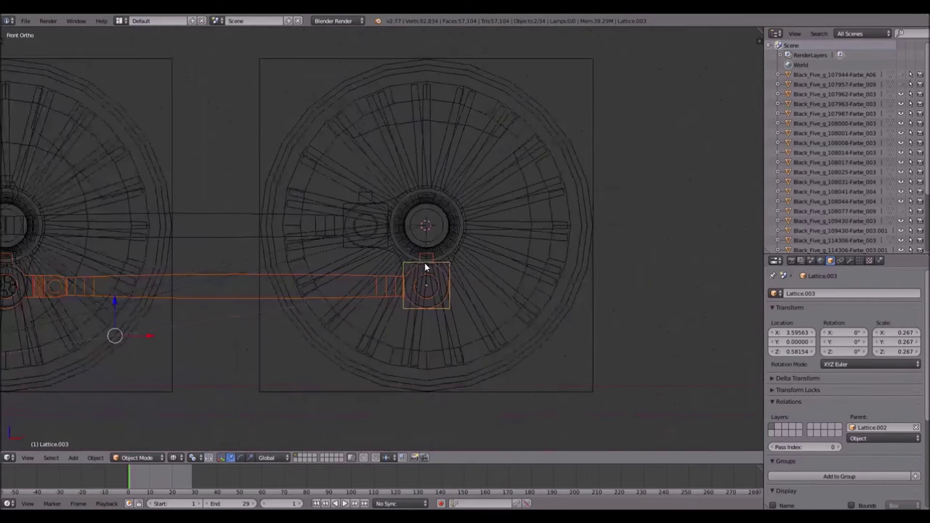
key("z")
key("alt+a")
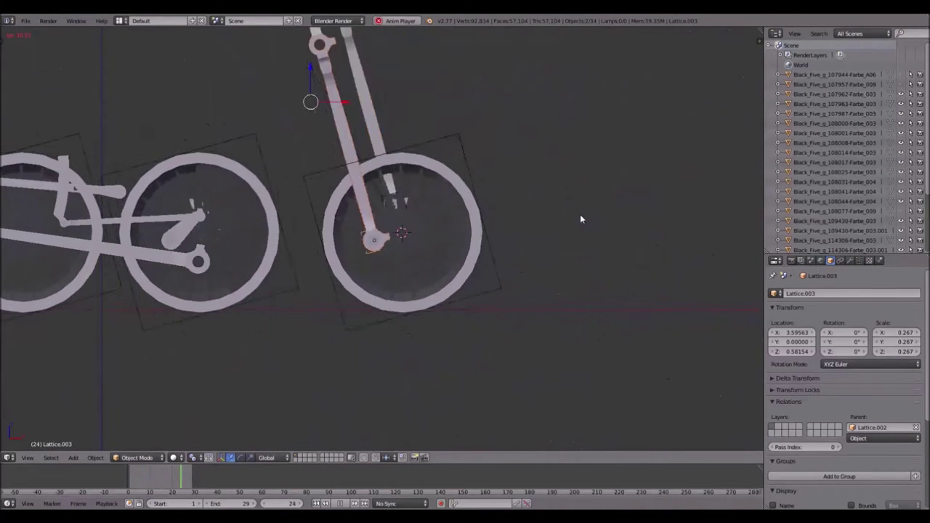
key("Escape")
scroll(365, 269, "up", 6)
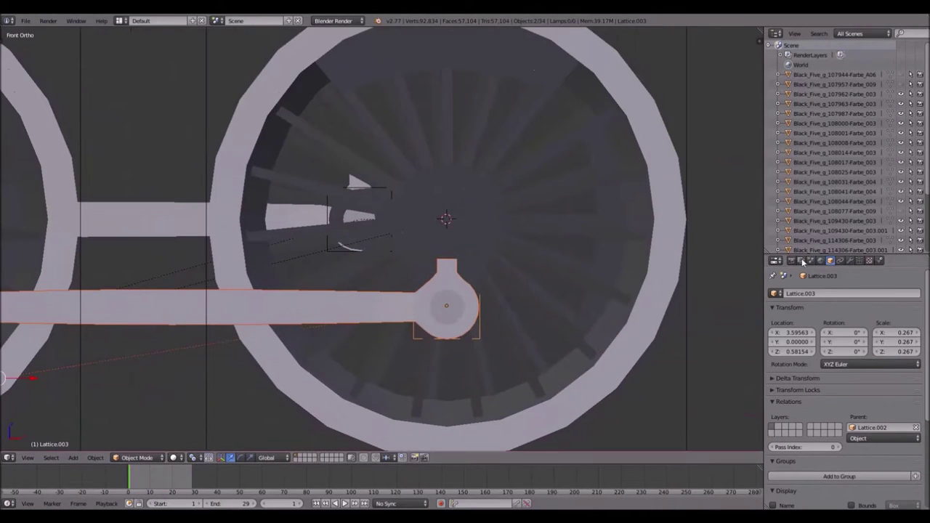
left_click(839, 260)
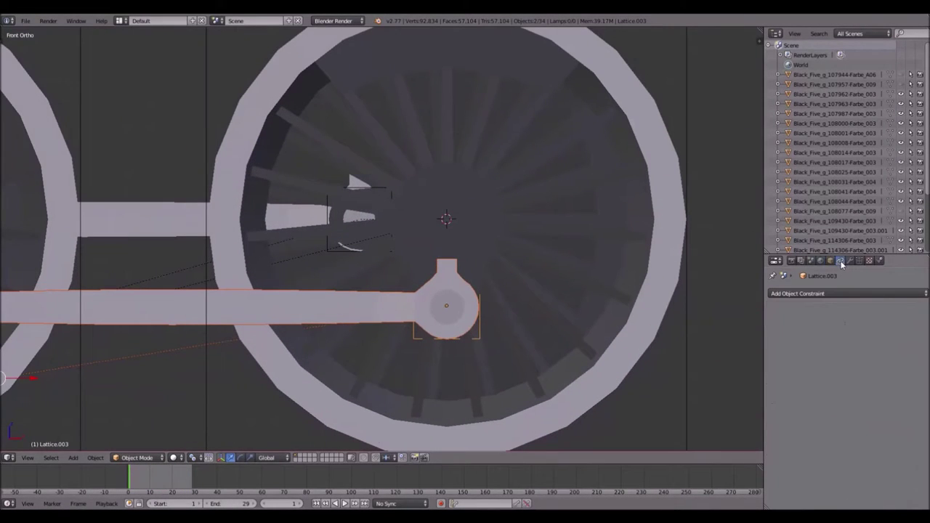
Step: Add a Limit Rotation constraint on Lattice.003 limiting Y
left_click(809, 294)
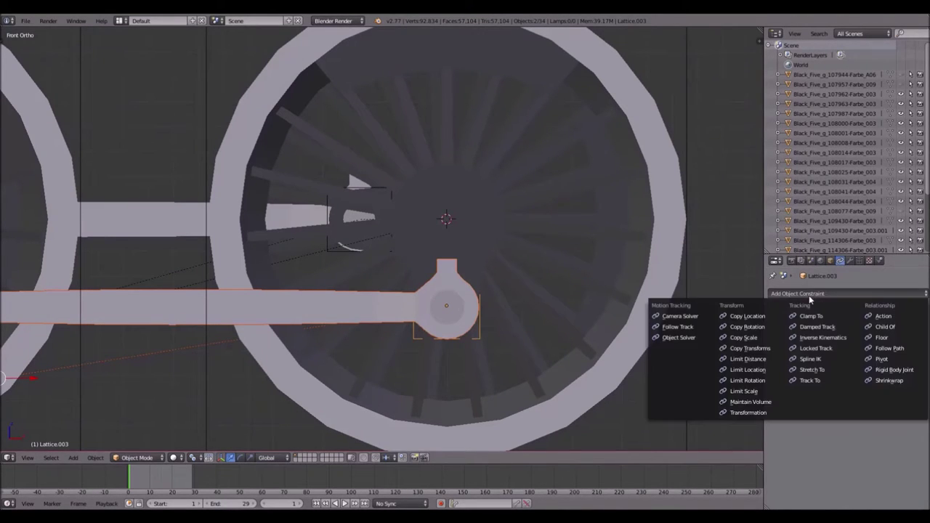
left_click(749, 379)
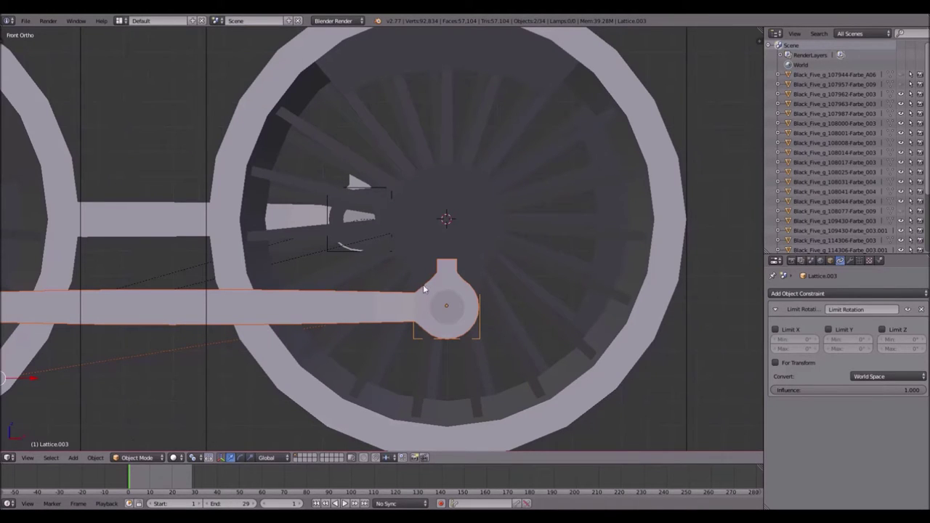
left_click(829, 330)
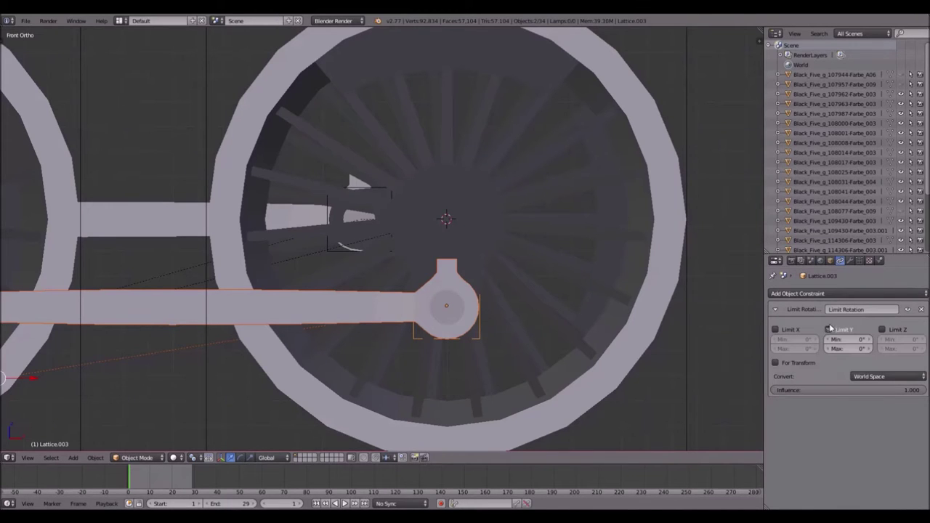
Step: Give Lattice.004 a Limit Rotation constraint limiting Y, then play the animation
right_click(322, 252)
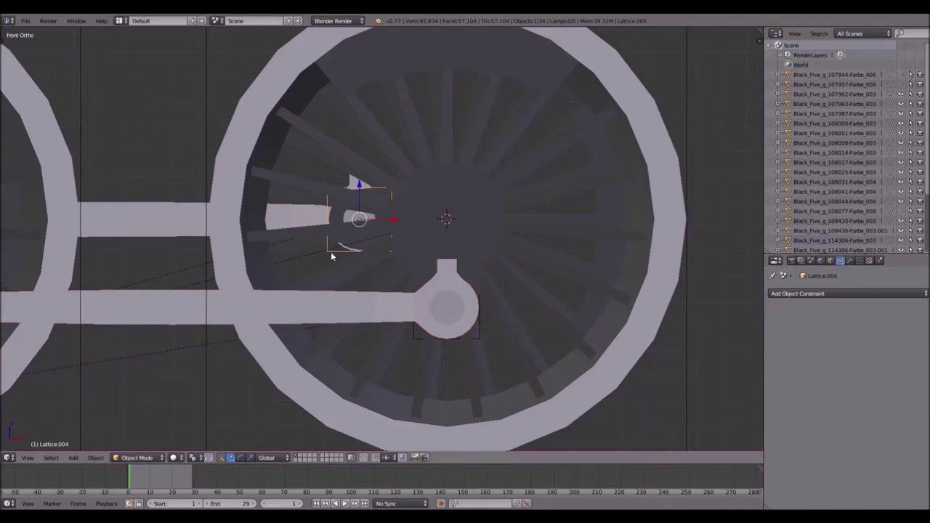
left_click(819, 294)
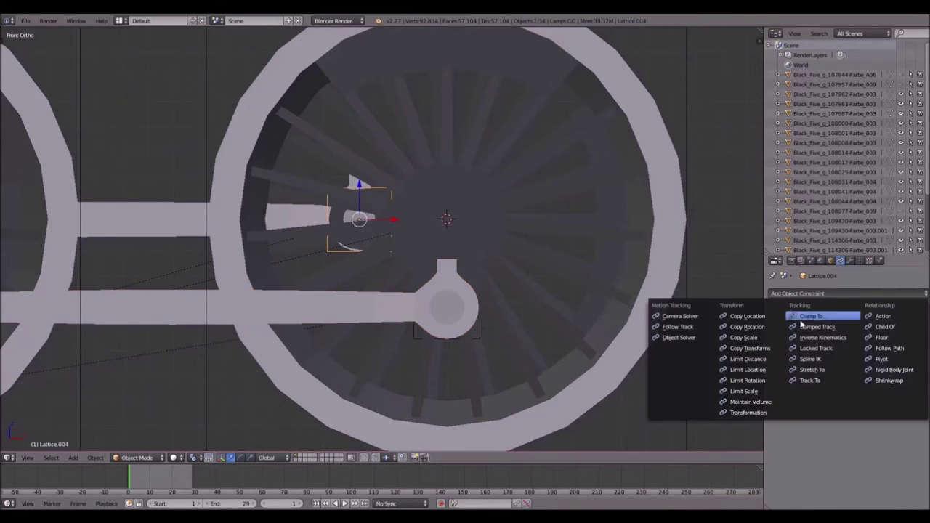
left_click(749, 380)
left_click(828, 330)
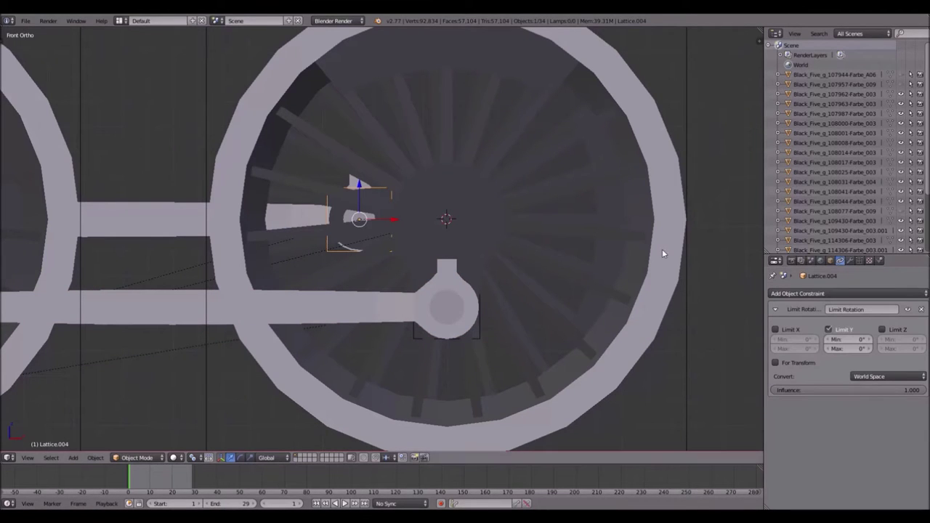
key("alt+a")
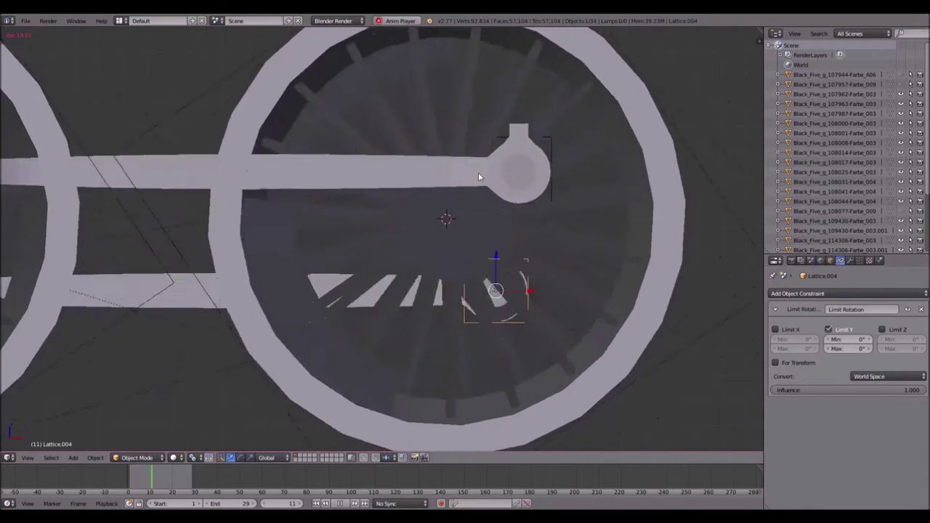
Step: Stop playback at frame 1 in front view and inspect Lattice.004's object properties
scroll(444, 189, "down", 4)
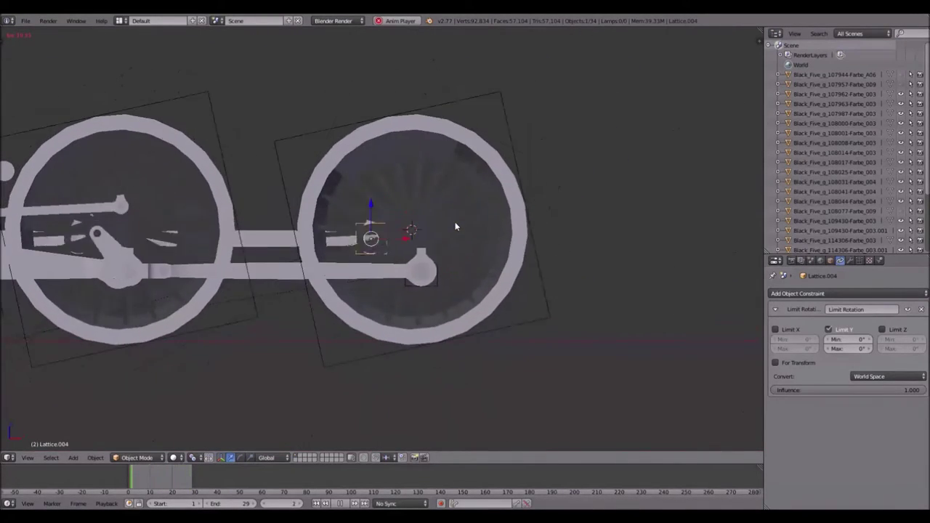
key("Escape")
key("KP_1")
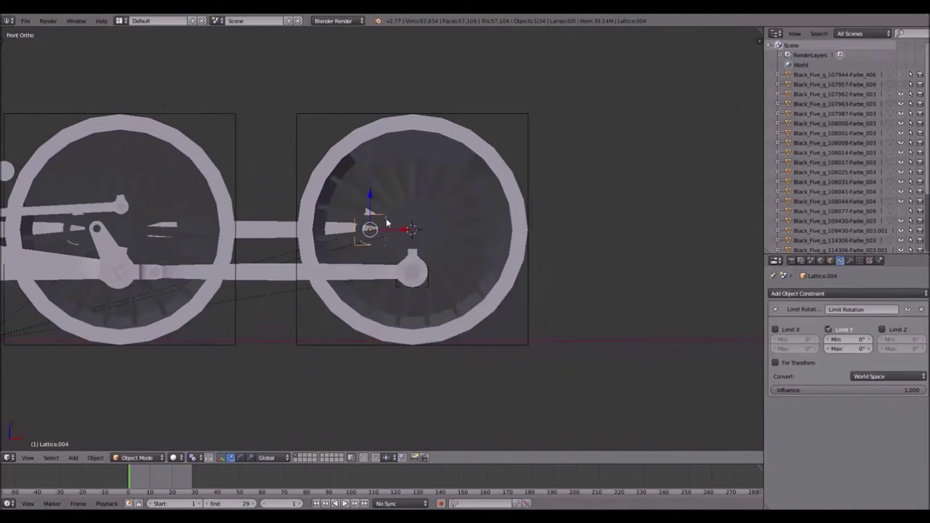
scroll(386, 218, "up", 2)
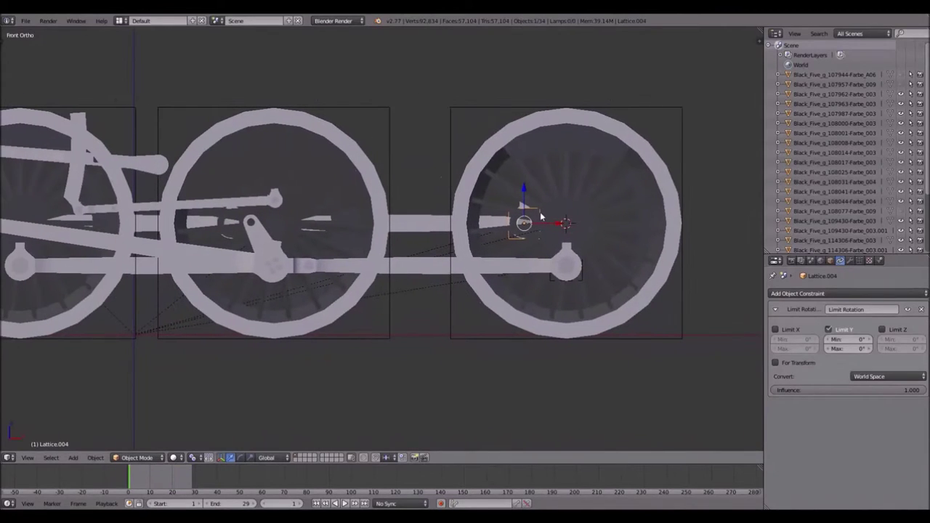
left_click(830, 260)
scroll(411, 182, "down", 3)
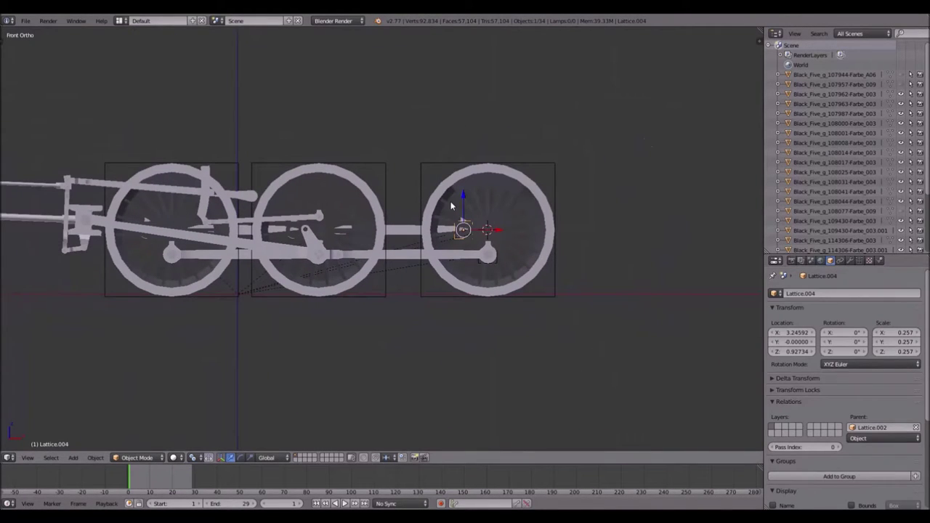
Step: In top view, box-select all wheelsets, rods and lattices with Lattice.002 active
key("KP_8")
key("KP_8")
key("KP_8")
key("KP_8")
key("KP_8")
key("KP_8")
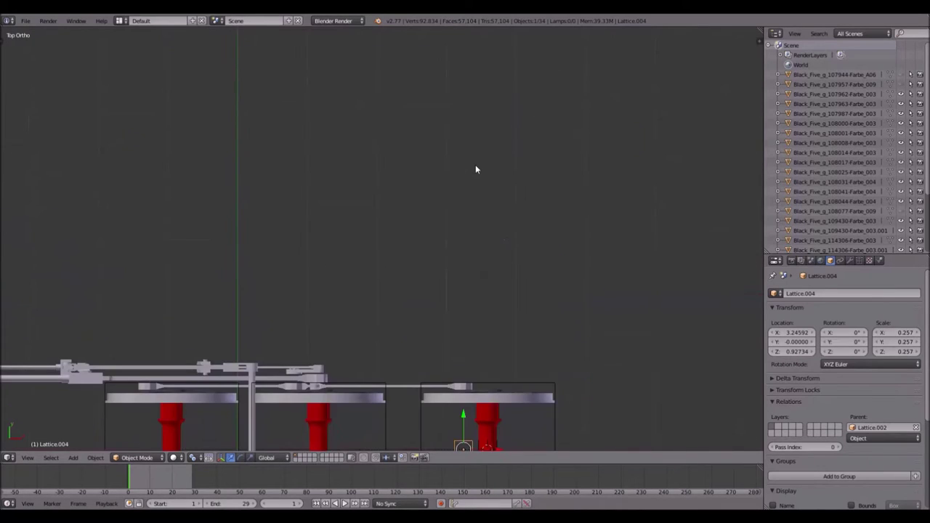
middle_click_drag(399, 314, 353, 202)
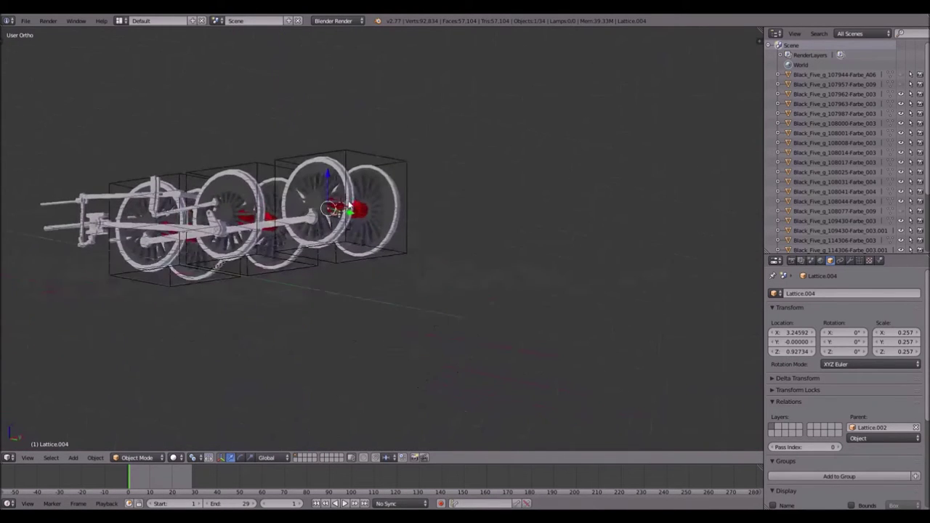
middle_click_drag(218, 229, 480, 210, "shift")
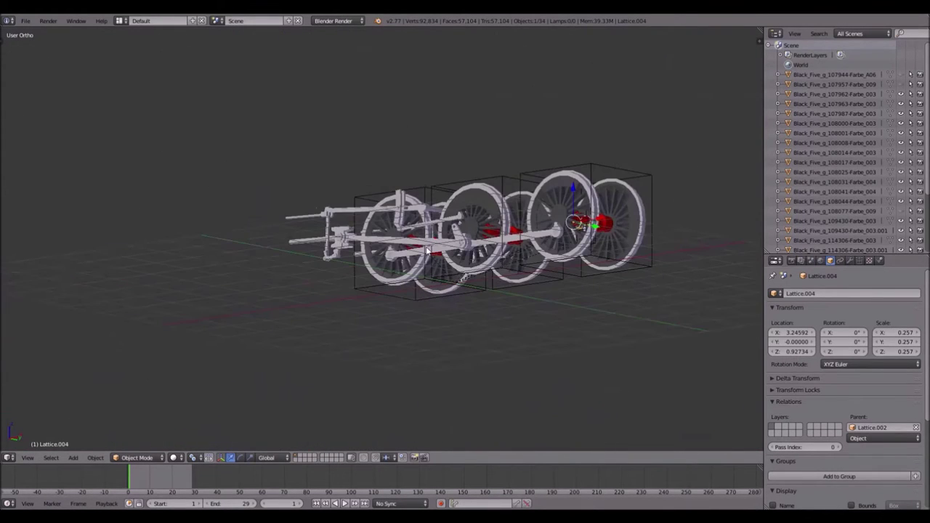
key("KP_7")
key("a")
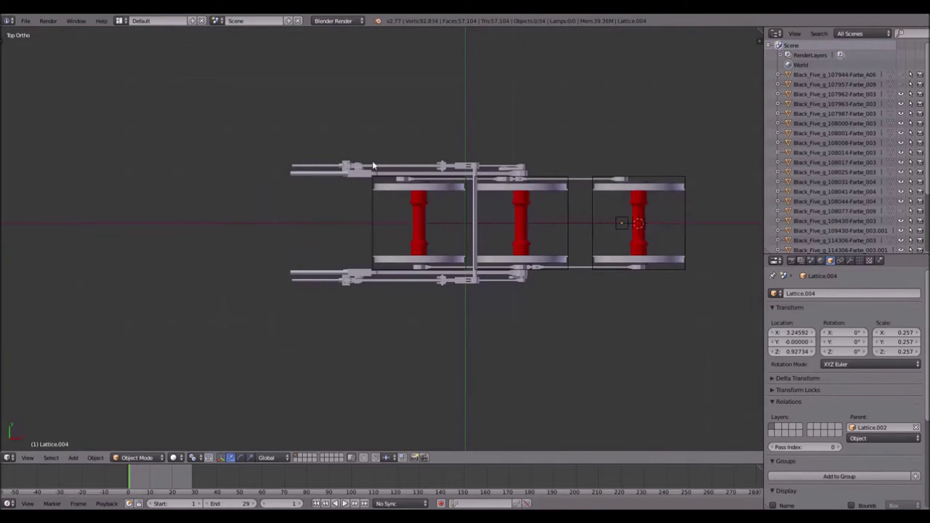
key("b")
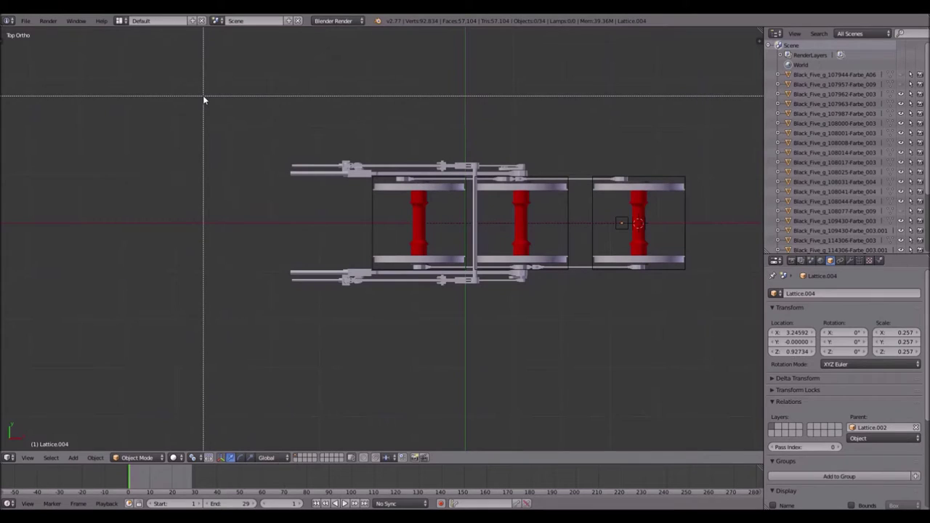
left_click_drag(240, 111, 717, 202)
right_click(684, 215, "shift")
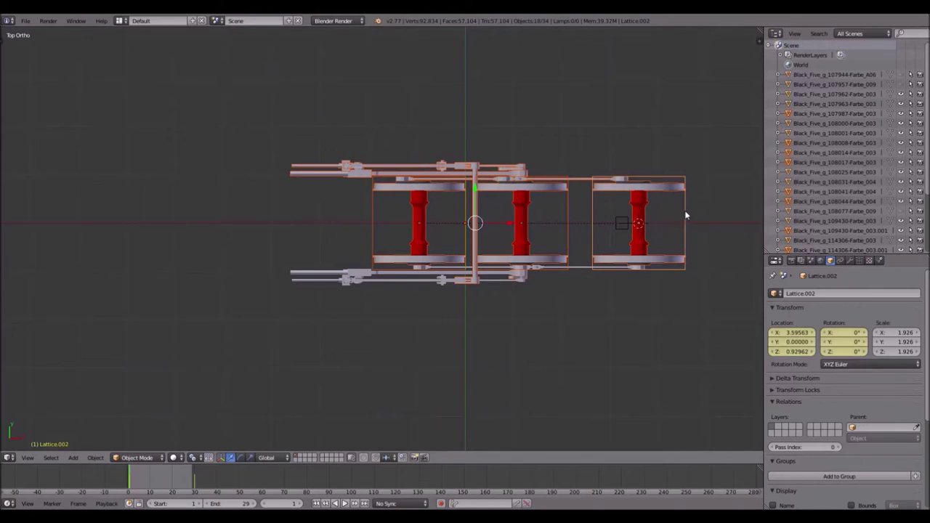
Step: Deselect the left, middle and right lattices and hide the other wheelsets and rods
right_click(590, 204, "shift")
right_click(569, 208, "shift")
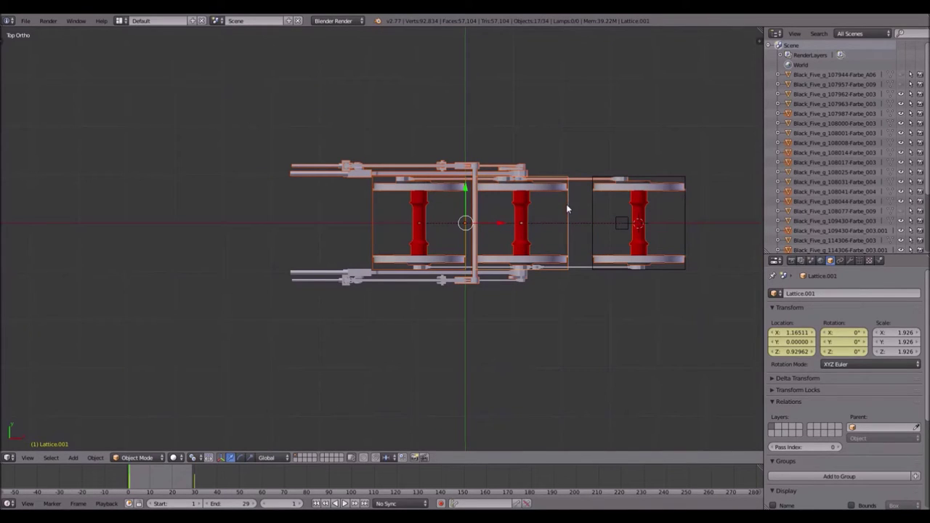
right_click(567, 208, "shift")
right_click(465, 207, "shift")
right_click(466, 207, "shift")
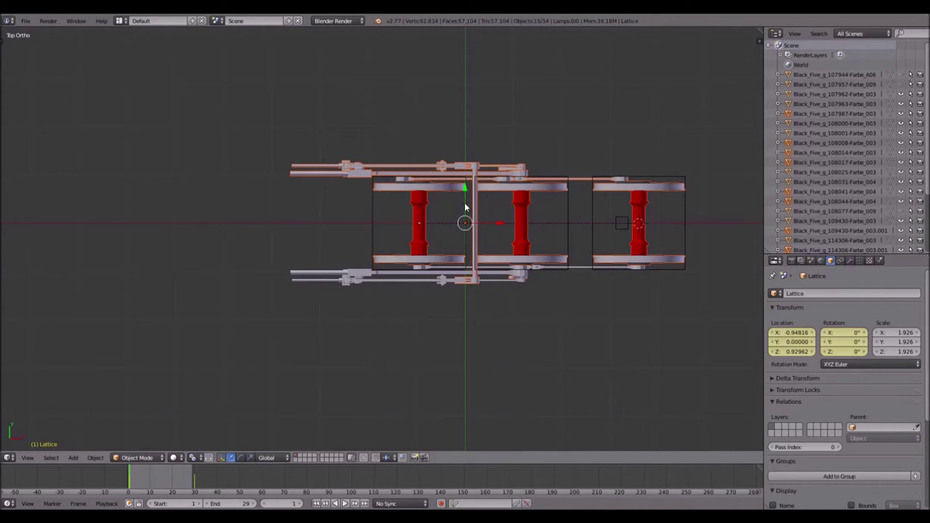
right_click(544, 192, "shift")
right_click(545, 192, "shift")
middle_click_drag(672, 197, 627, 129)
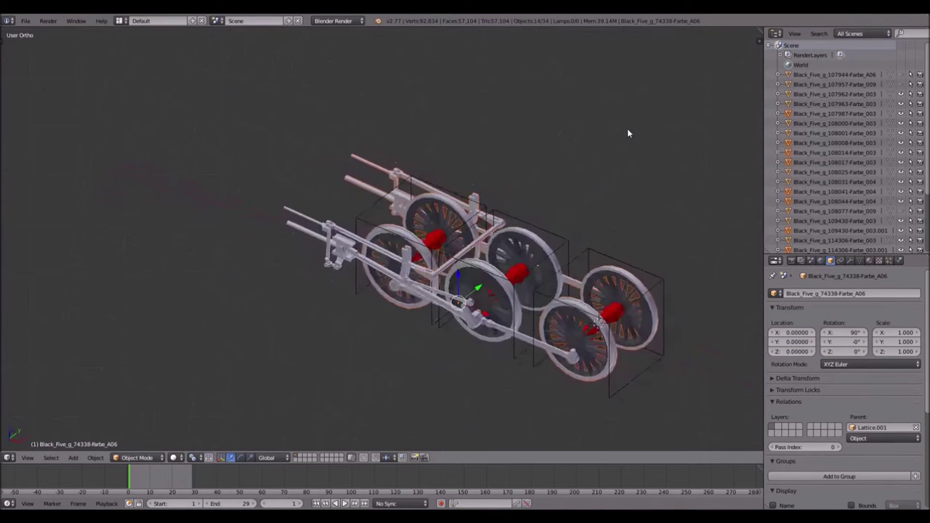
key("h")
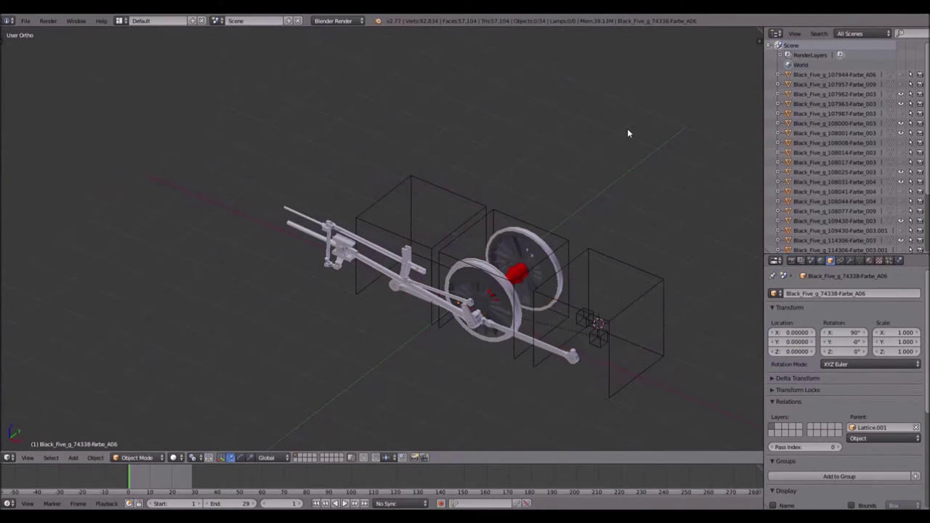
Step: Hide the extra lattices, including Lattice.003 and Lattice.004, then view the front wheel from the side
right_click(556, 351)
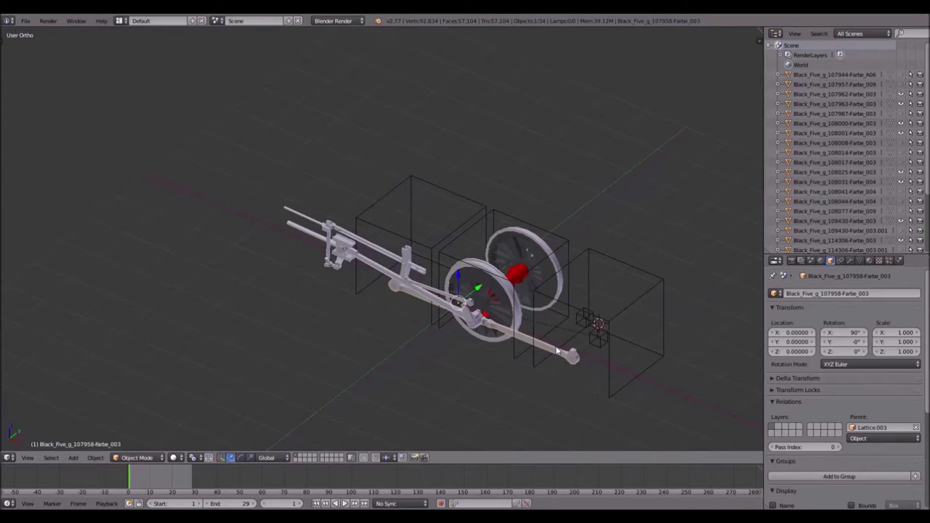
right_click(609, 330)
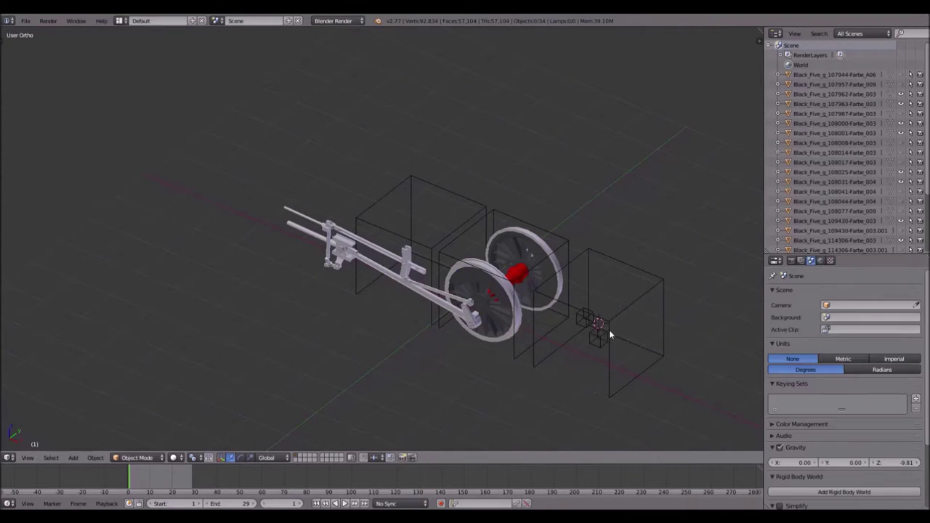
right_click(658, 279)
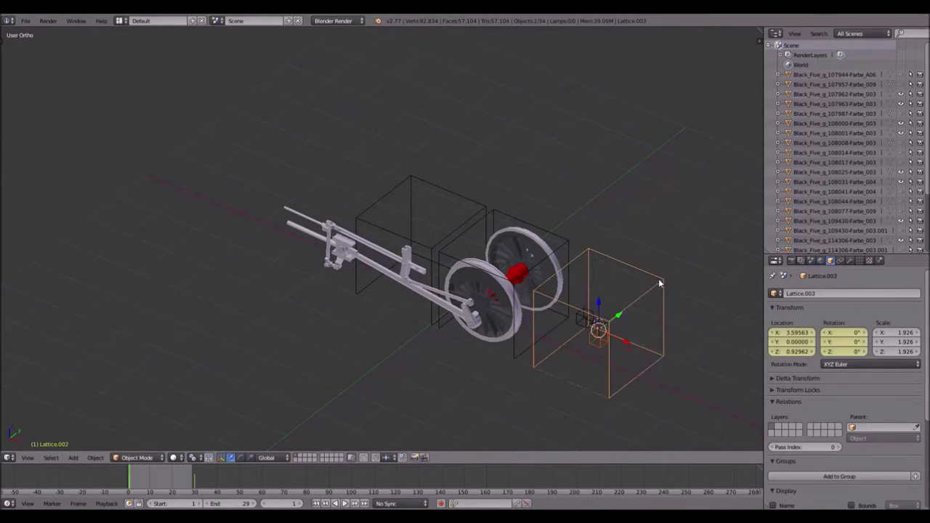
right_click(479, 201, "shift")
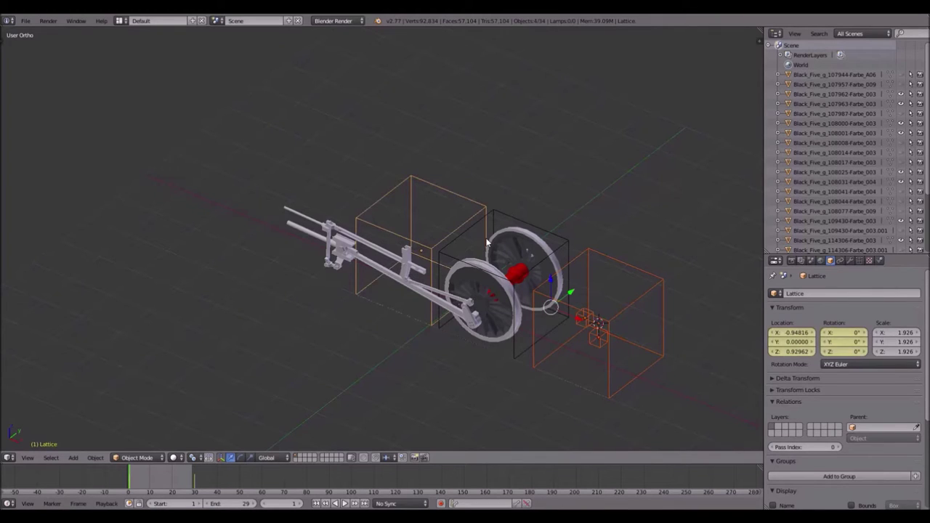
key("h")
middle_click_drag(486, 243, 523, 248)
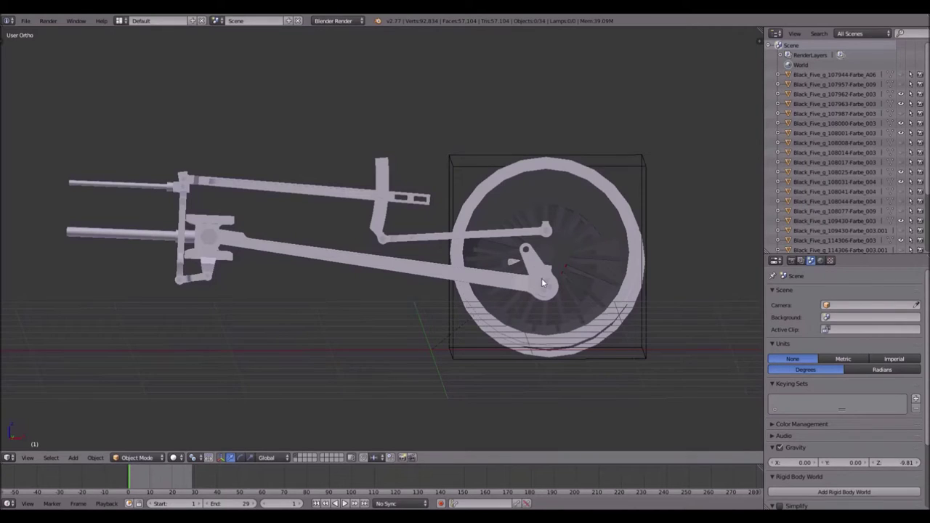
Step: In front orthographic view, add a Limit Rotation constraint to the wheel's Lattice.001
key("KP_1")
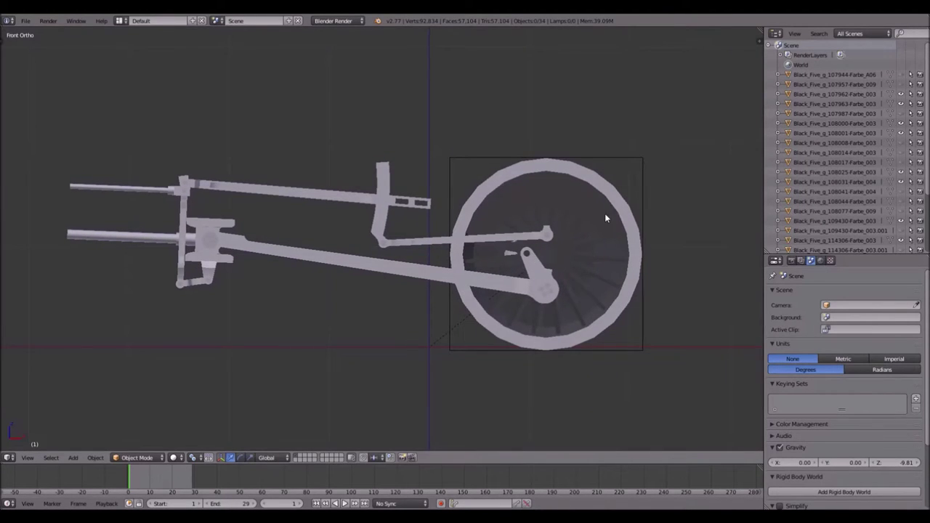
key("ctrl+KP_6")
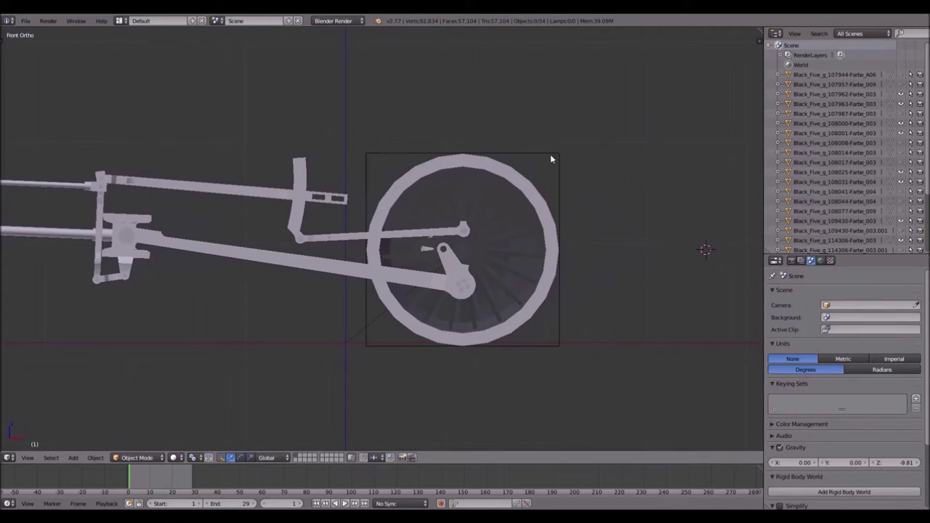
right_click(550, 156)
left_click(840, 260)
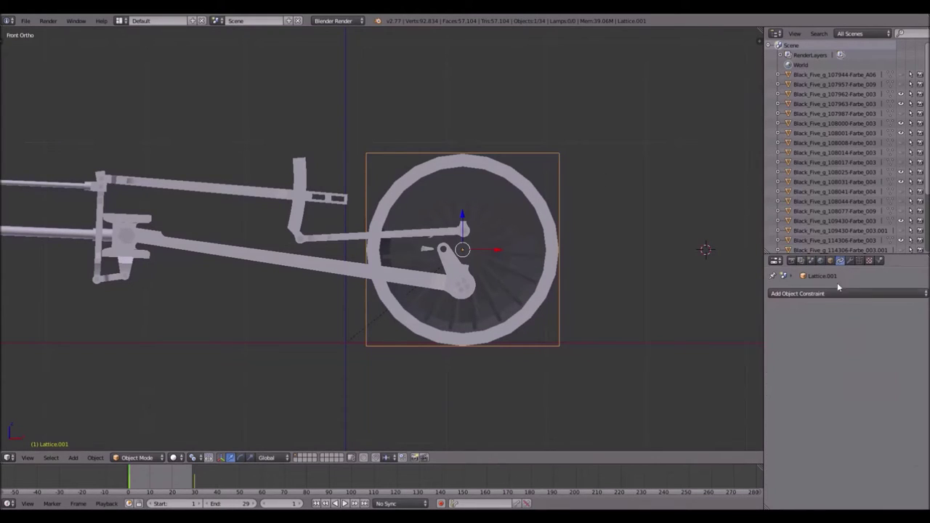
left_click(826, 293)
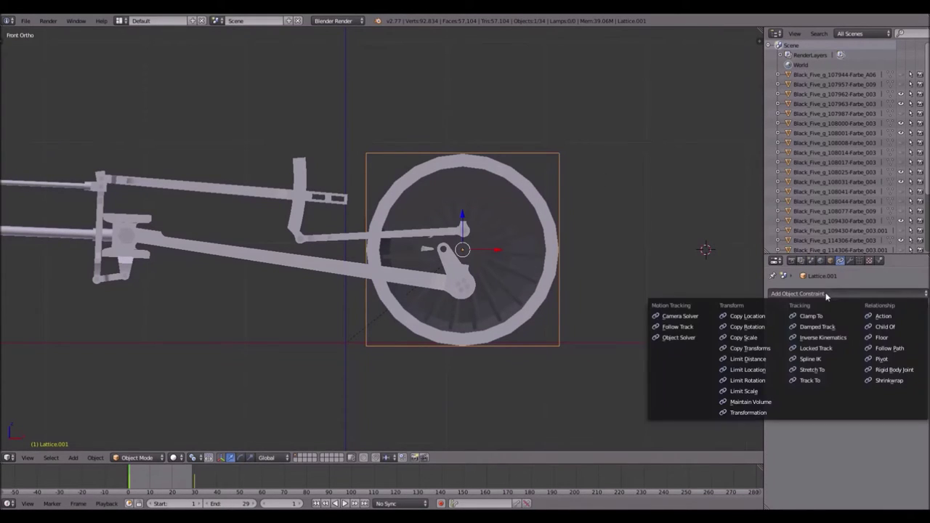
left_click(762, 381)
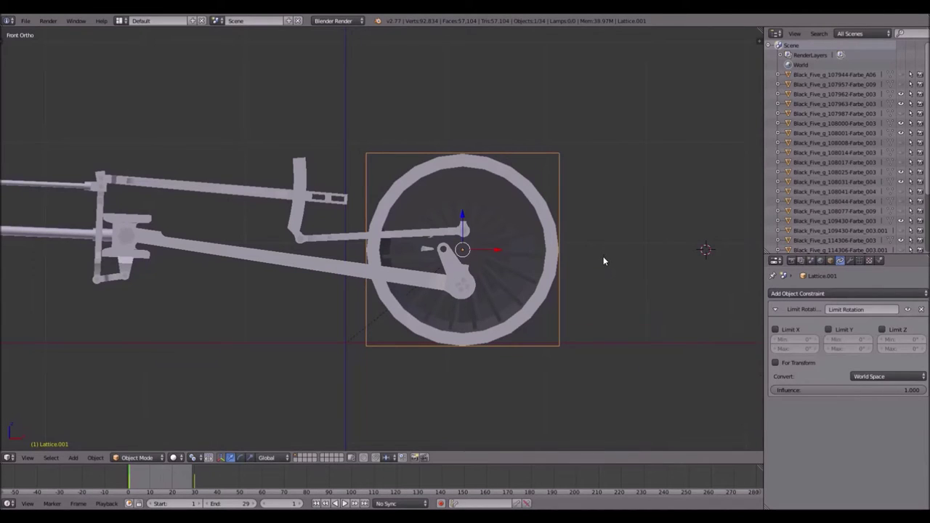
scroll(603, 260, "down", 1)
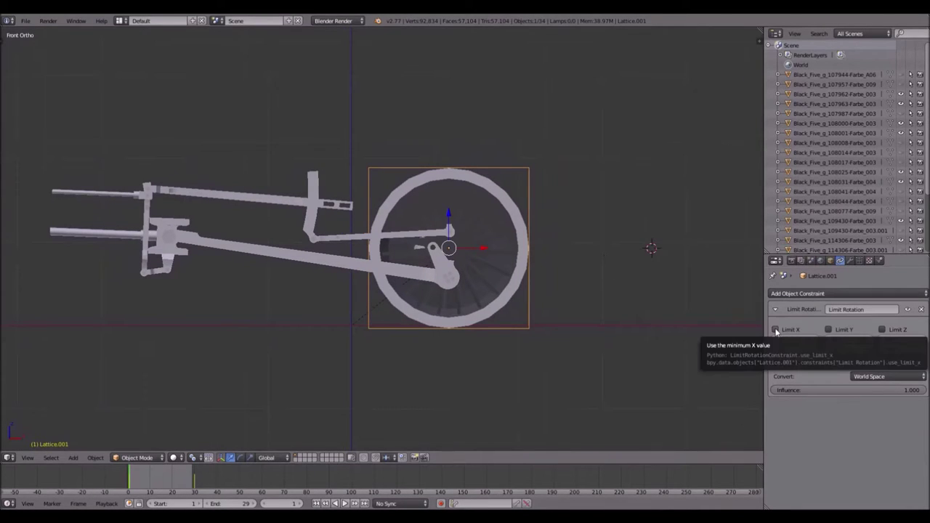
Step: Toggle the Limit X and Limit Z options off again and trial-rotate the lattice freely
left_click(775, 330)
left_click(882, 330)
middle_click_drag(457, 288, 466, 291)
left_click(882, 330)
left_click(775, 329)
key("r")
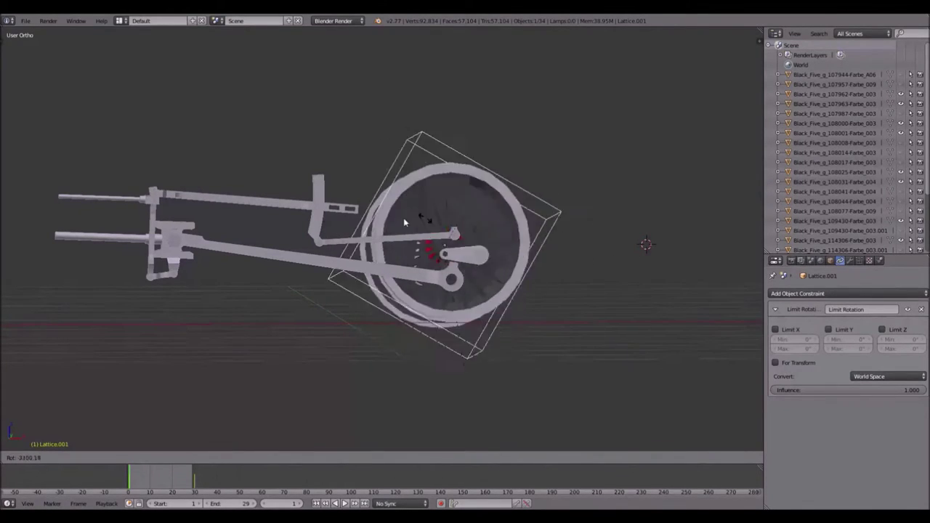
key("Escape")
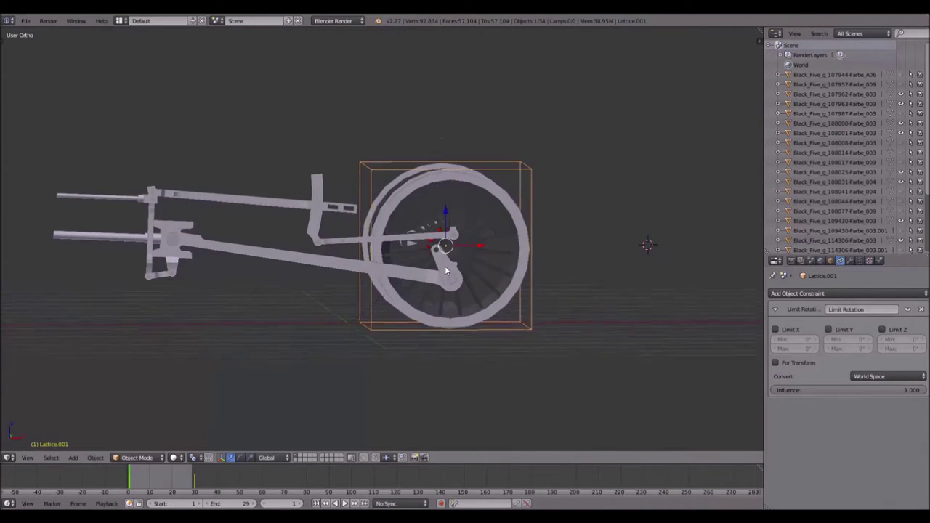
Step: Lock Lattice.001's X and Z rotation at 0° and test that it turns only around Y
key("KP_1")
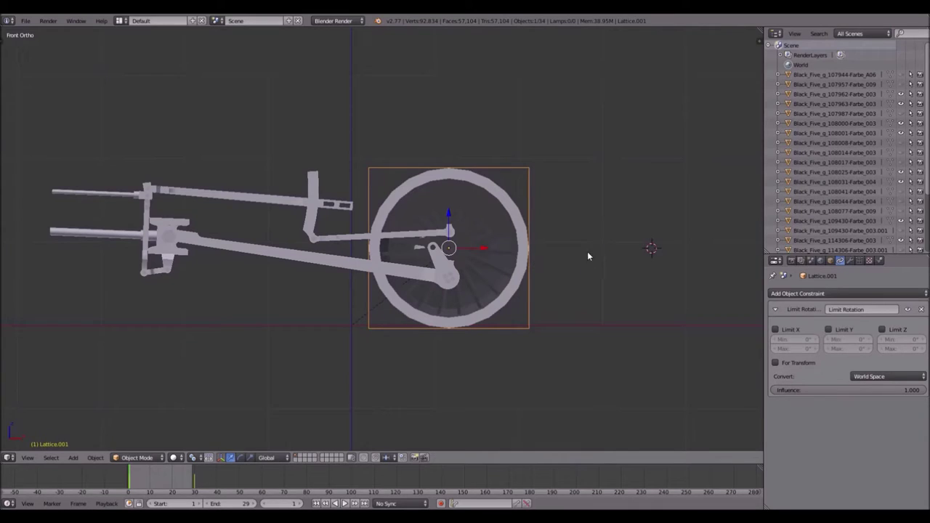
key("r")
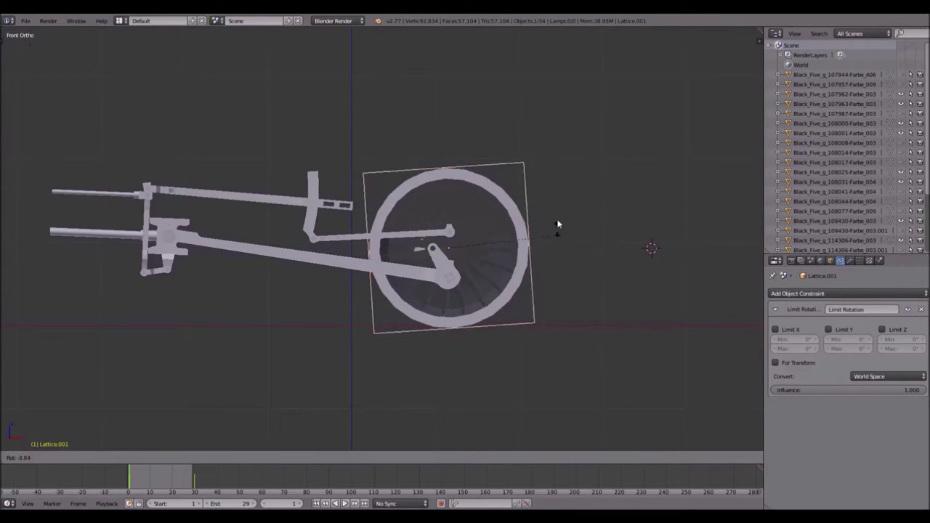
key("Escape")
left_click(775, 330)
left_click(882, 330)
middle_click_drag(639, 290, 613, 286)
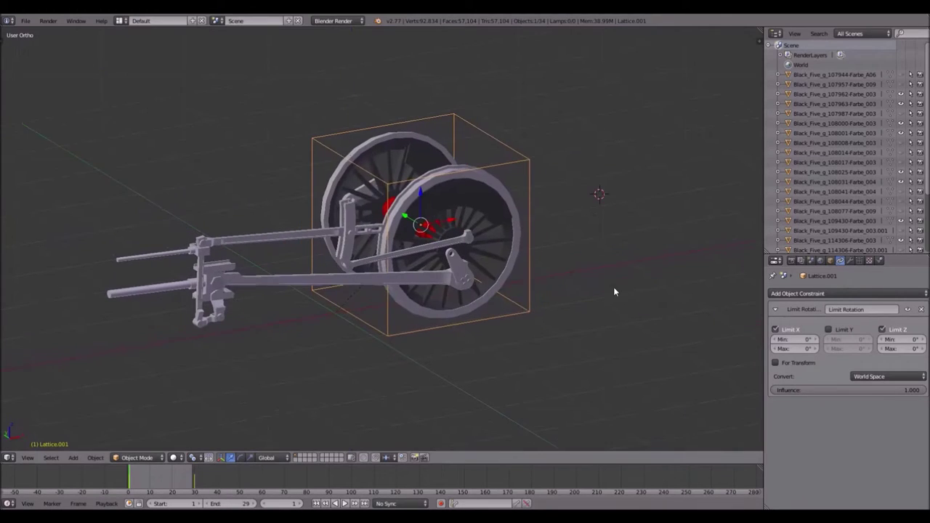
key("r")
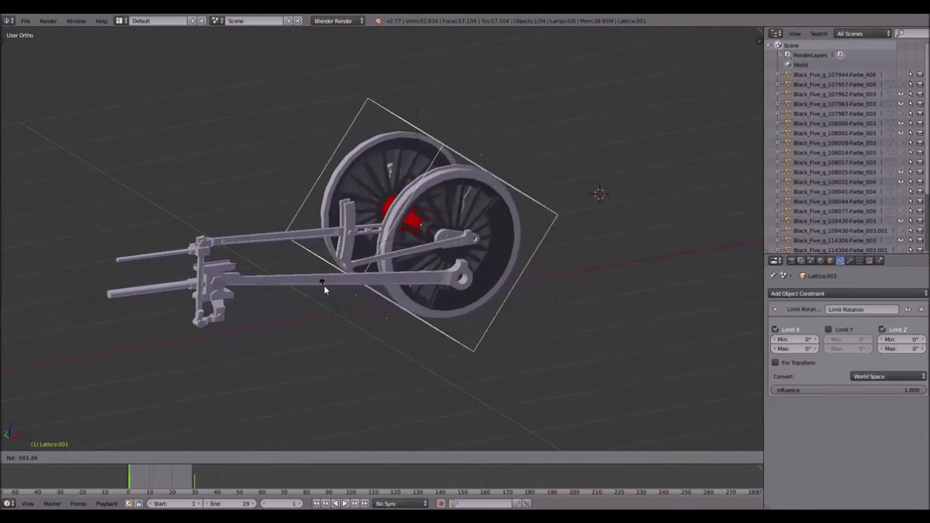
left_click(404, 336)
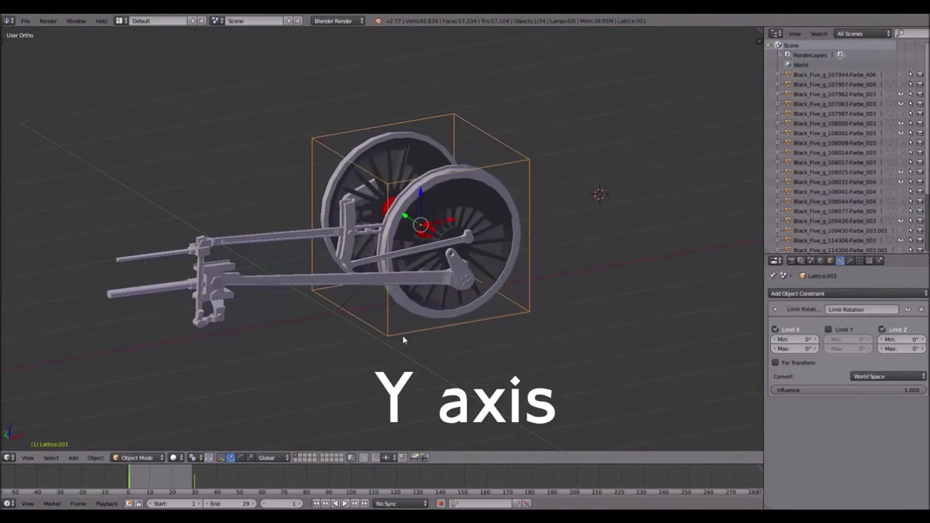
middle_click_drag(404, 336, 419, 257)
key("KP_1")
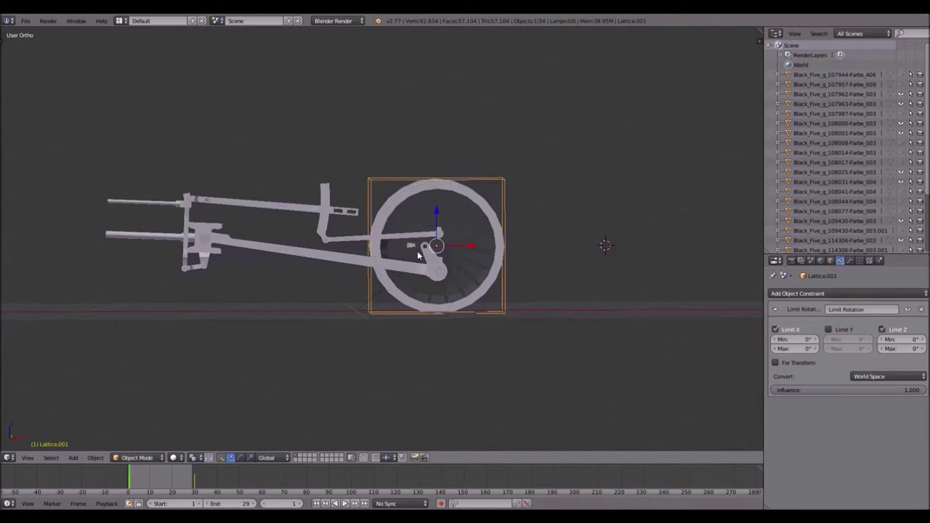
key("KP_1")
scroll(470, 265, "up", 4)
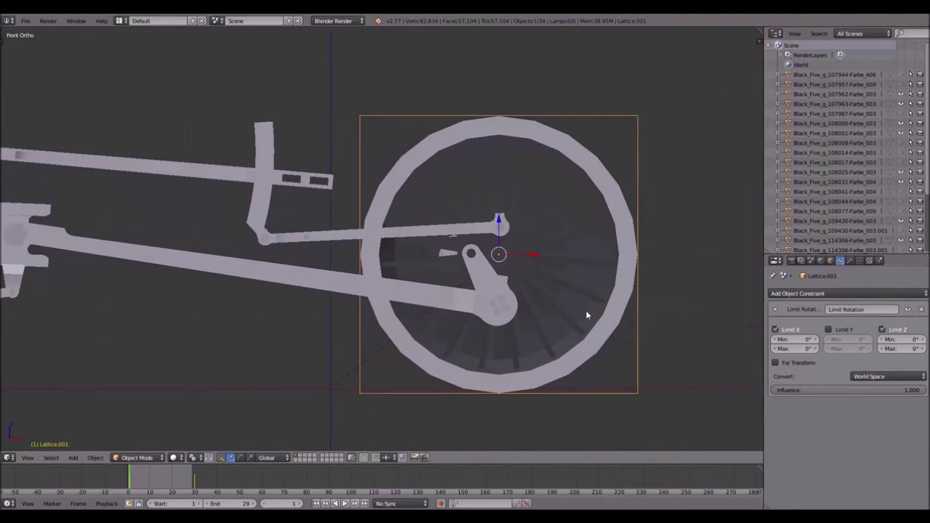
scroll(561, 313, "up", 4)
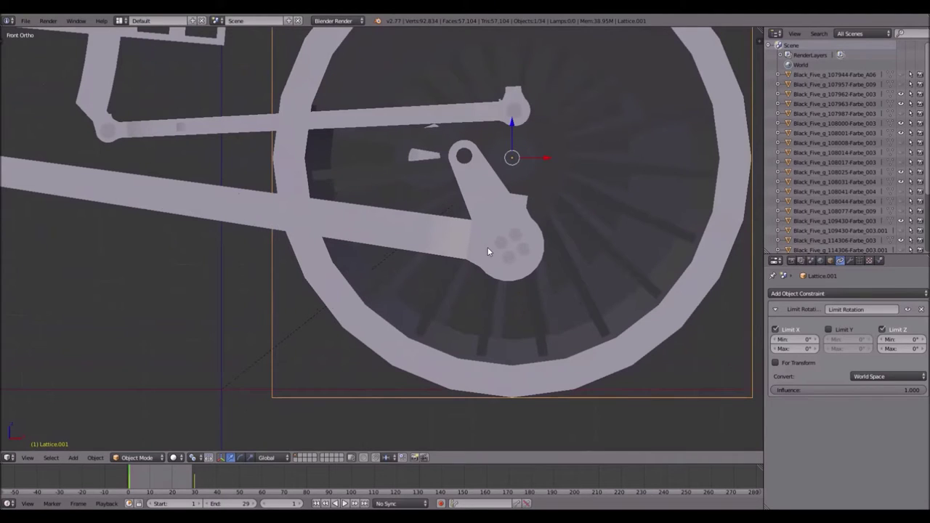
scroll(511, 247, "down", 7)
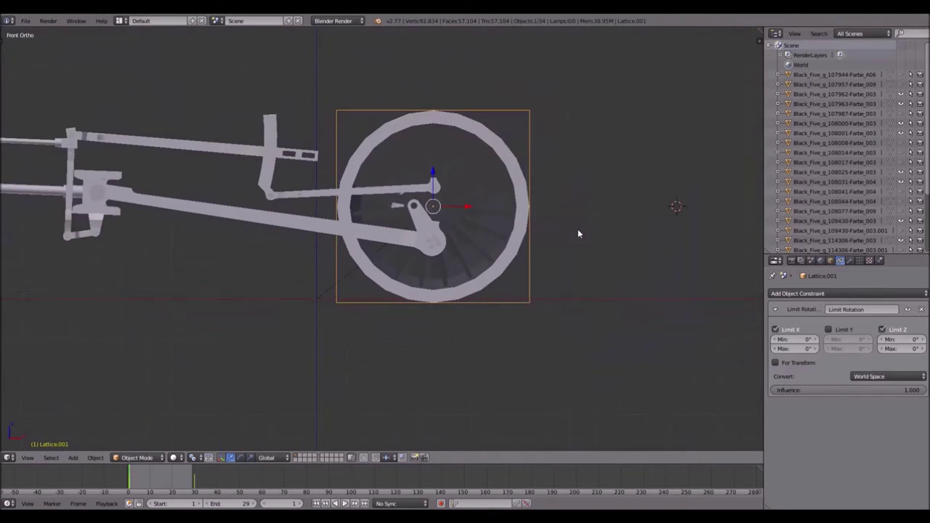
middle_click_drag(478, 216, 557, 242, "shift")
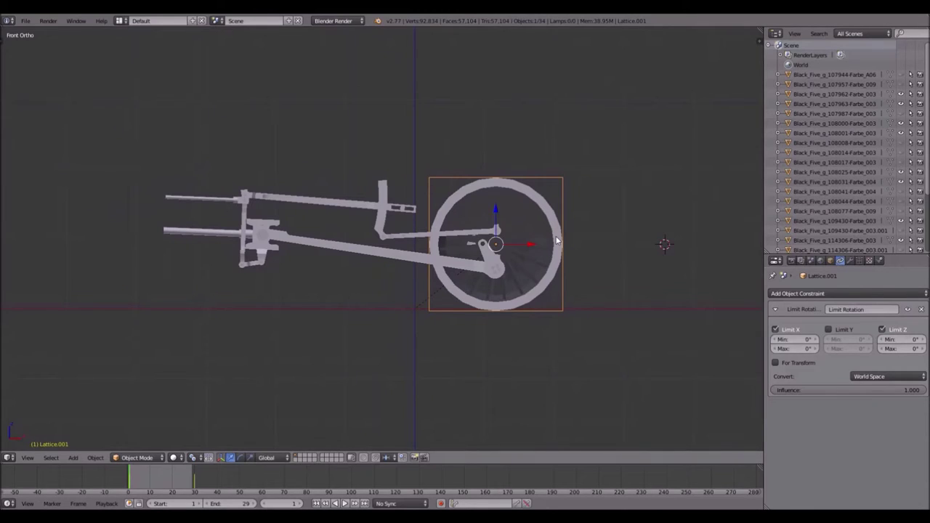
scroll(517, 230, "up", 1)
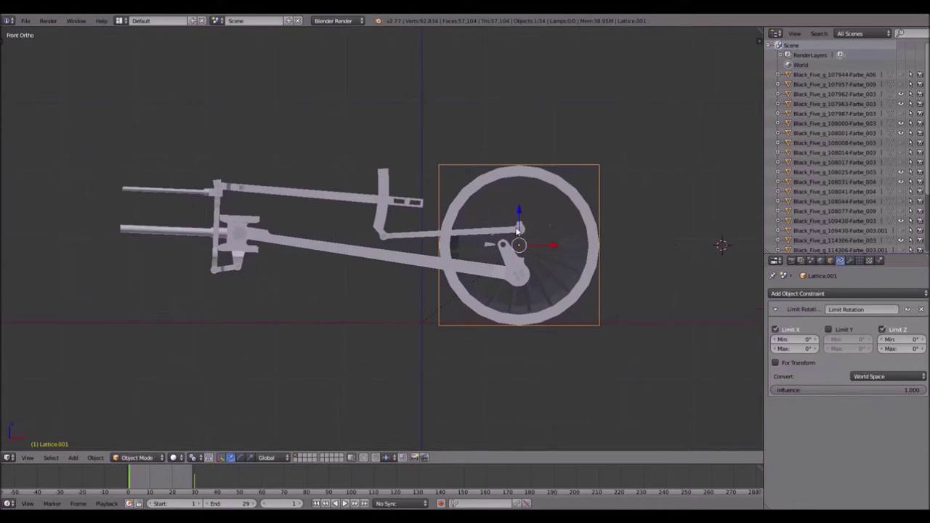
middle_click_drag(233, 219, 390, 215, "shift")
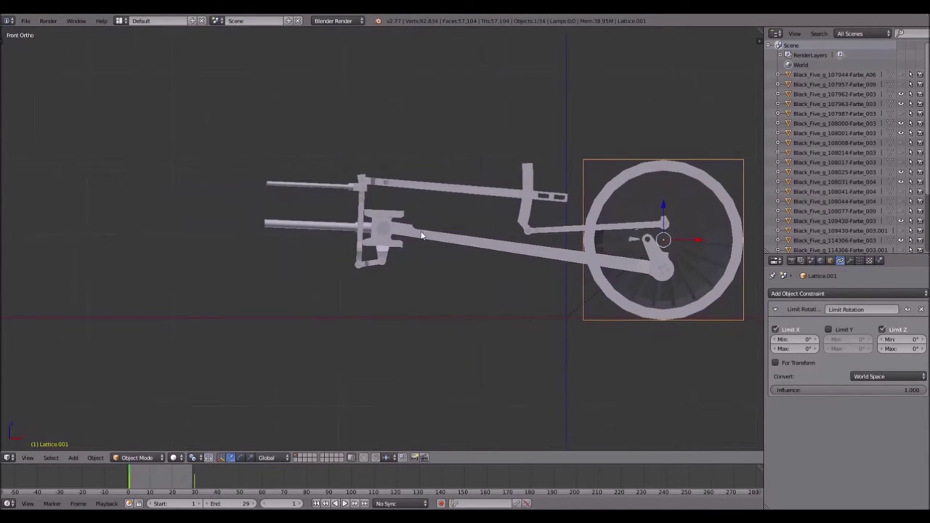
scroll(390, 215, "up", 3)
scroll(388, 175, "up", 3)
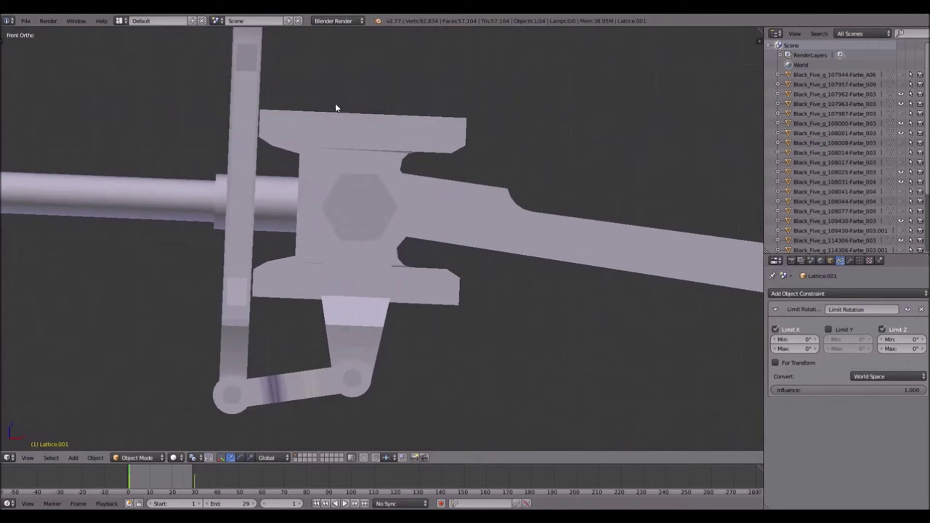
scroll(319, 119, "down", 8)
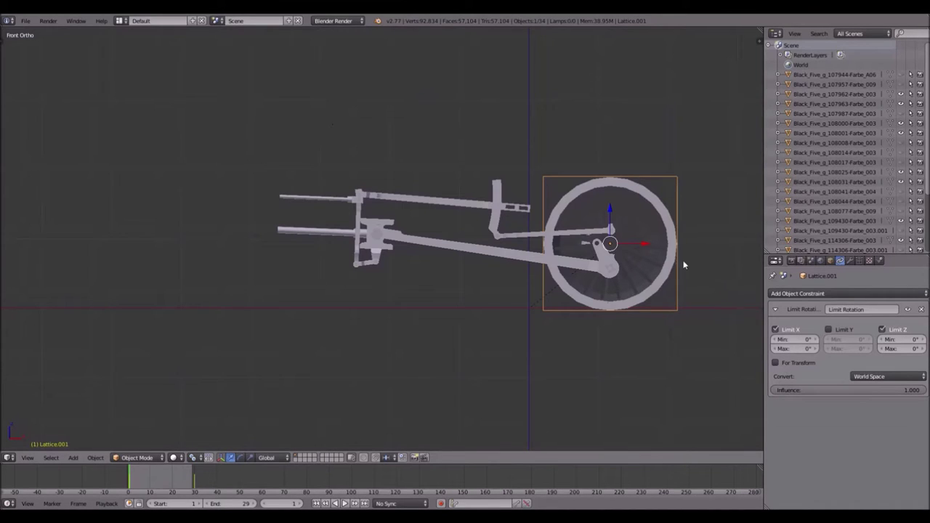
scroll(682, 264, "up", 3)
scroll(682, 263, "down", 5, "ctrl")
scroll(405, 236, "up", 3)
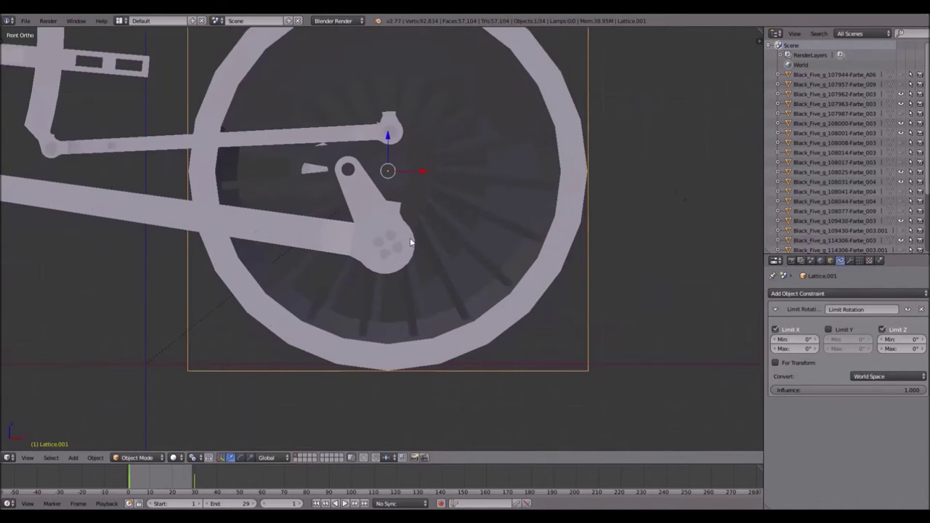
Step: Switch to wireframe and select the connecting rod and the driving wheel
key("z")
scroll(408, 237, "up", 3)
right_click(206, 247)
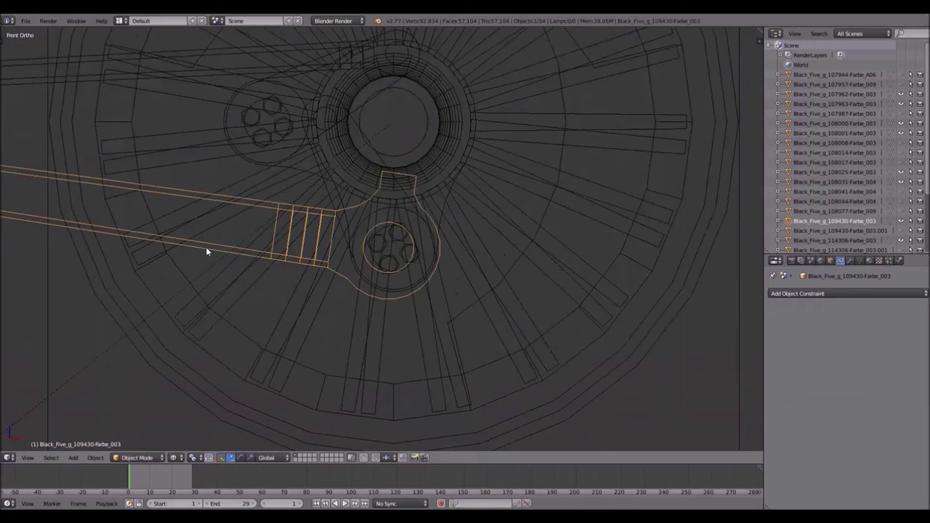
right_click(458, 317, "shift")
scroll(383, 269, "up", 4)
scroll(381, 263, "up", 4)
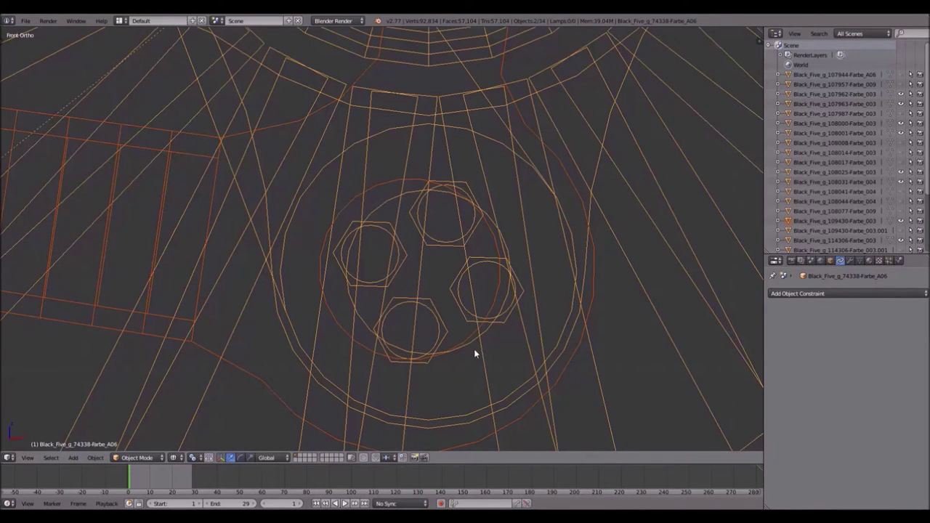
scroll(463, 200, "down", 7)
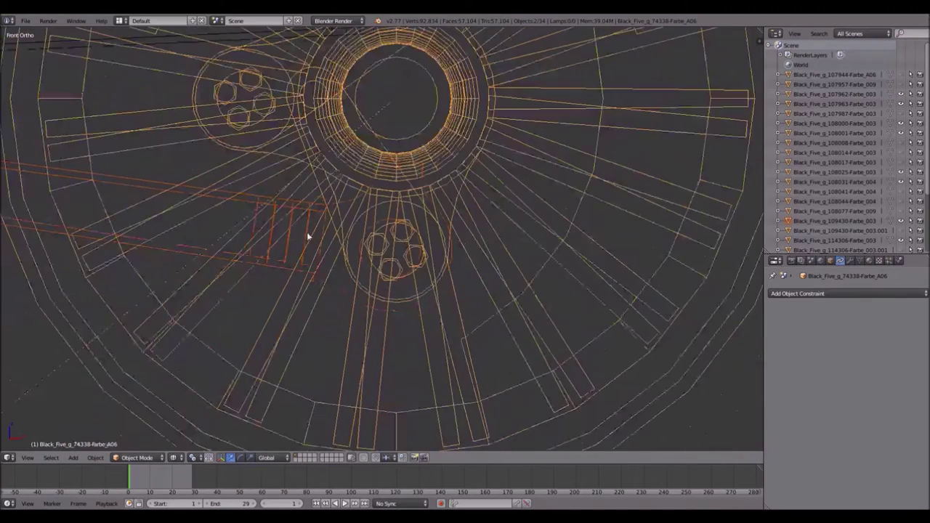
scroll(315, 241, "up", 7)
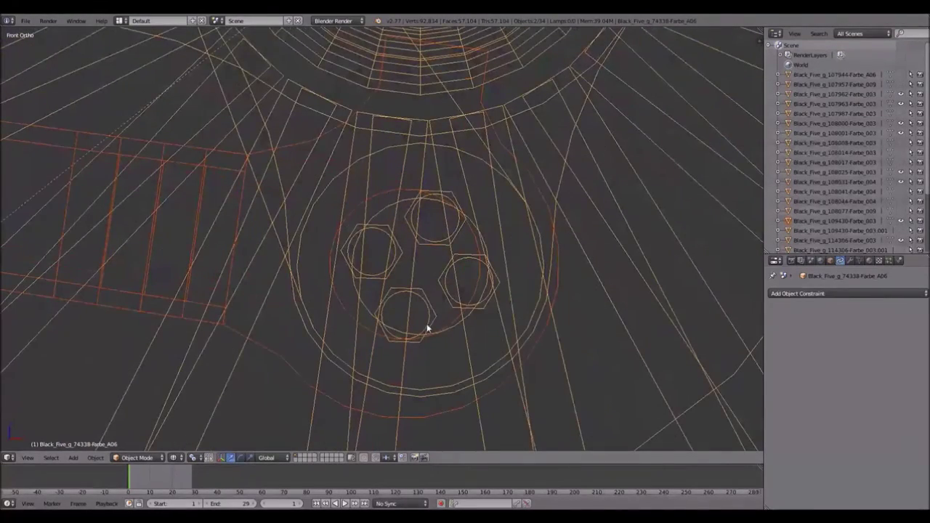
scroll(369, 259, "down", 10)
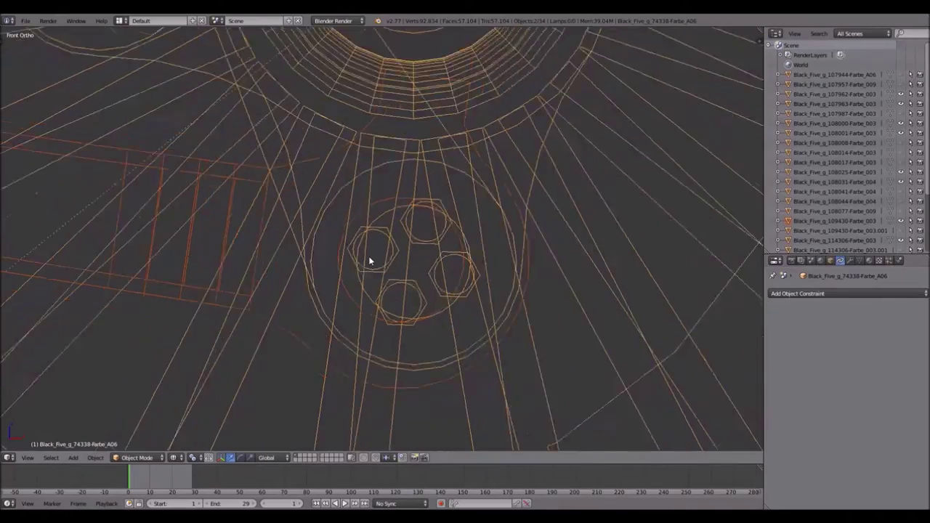
Step: Inspect the connecting rod from its crosshead end to the wheel's crank pin
middle_click_drag(384, 246, 572, 305, "shift")
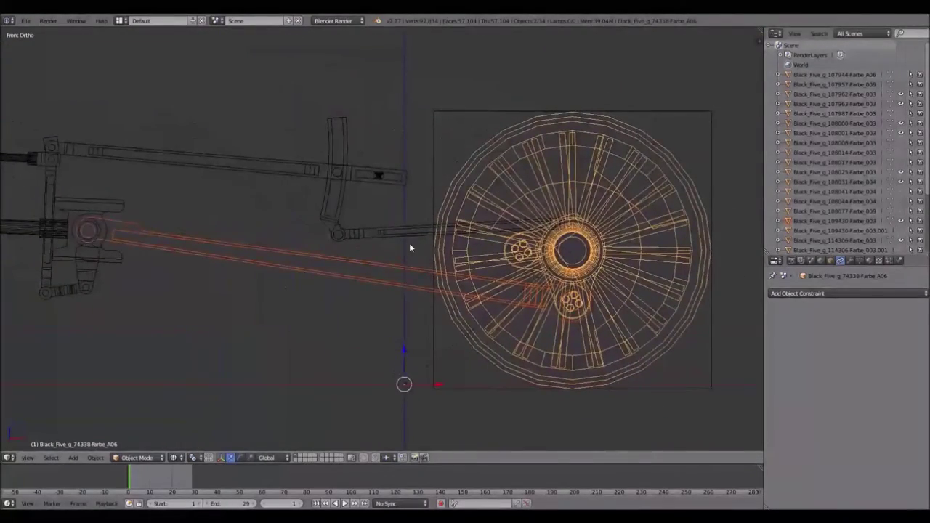
middle_click_drag(411, 247, 498, 234, "shift")
scroll(165, 220, "up", 2)
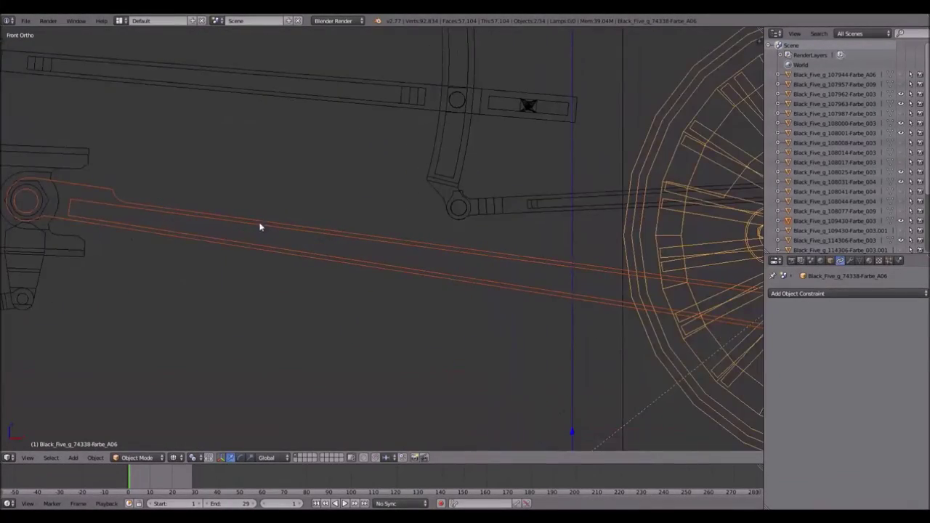
scroll(357, 249, "down", 3)
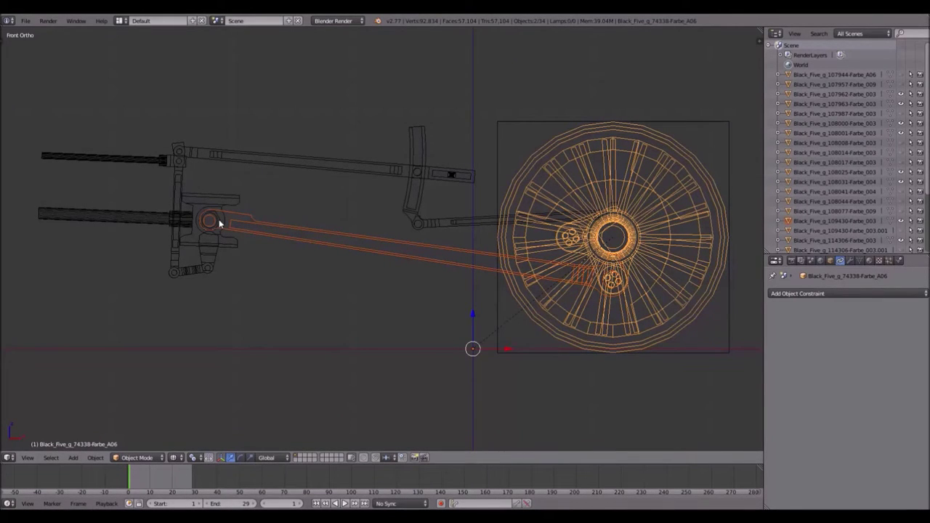
middle_click_drag(426, 259, 430, 237, "shift")
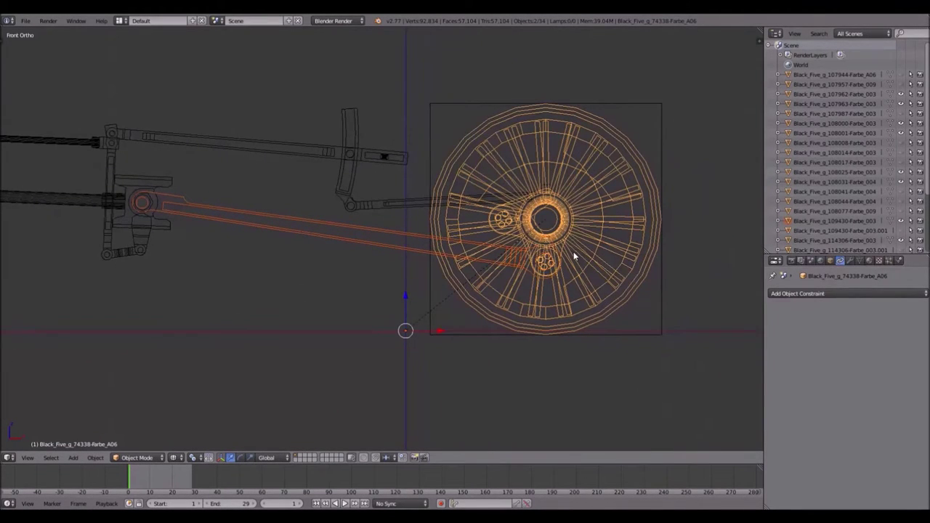
middle_click_drag(607, 248, 646, 243, "shift")
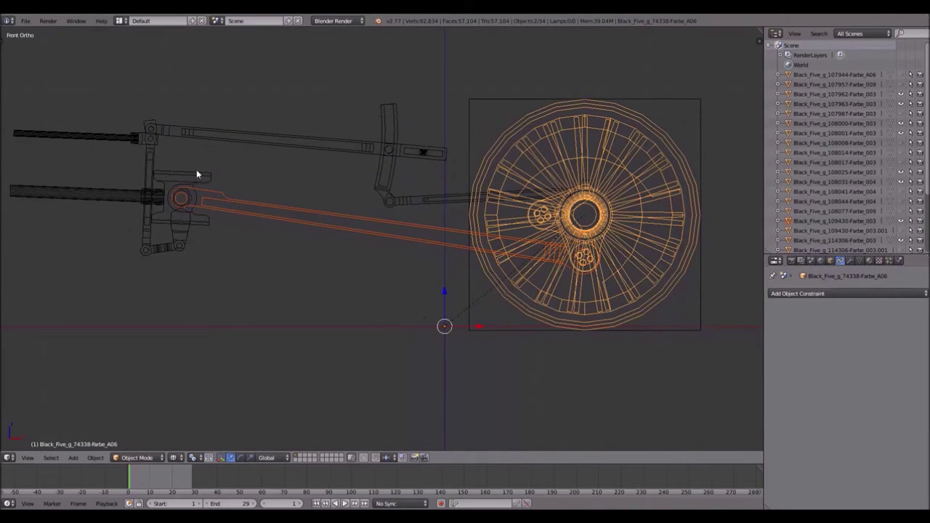
scroll(191, 171, "up", 3)
middle_click_drag(150, 169, 490, 243, "shift")
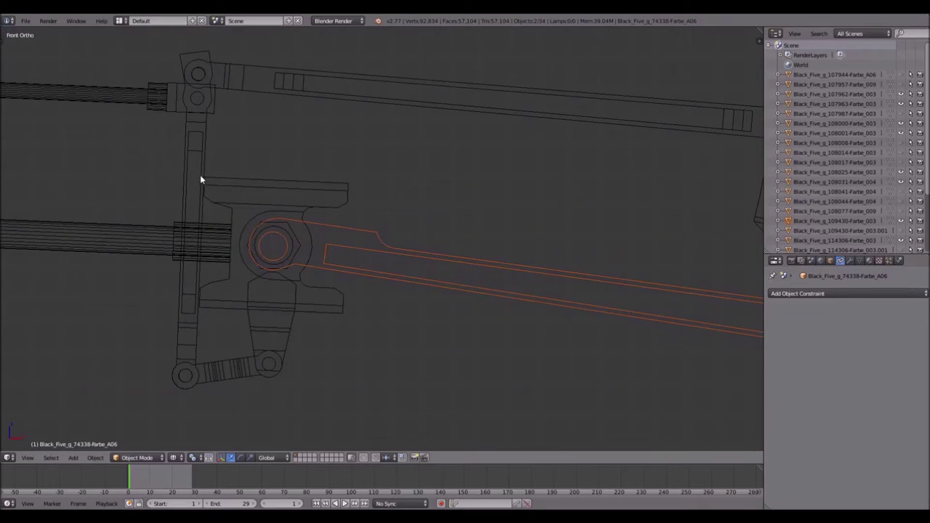
scroll(200, 174, "up", 2)
scroll(207, 161, "down", 6)
middle_click_drag(217, 159, 108, 203, "shift")
scroll(332, 263, "up", 6)
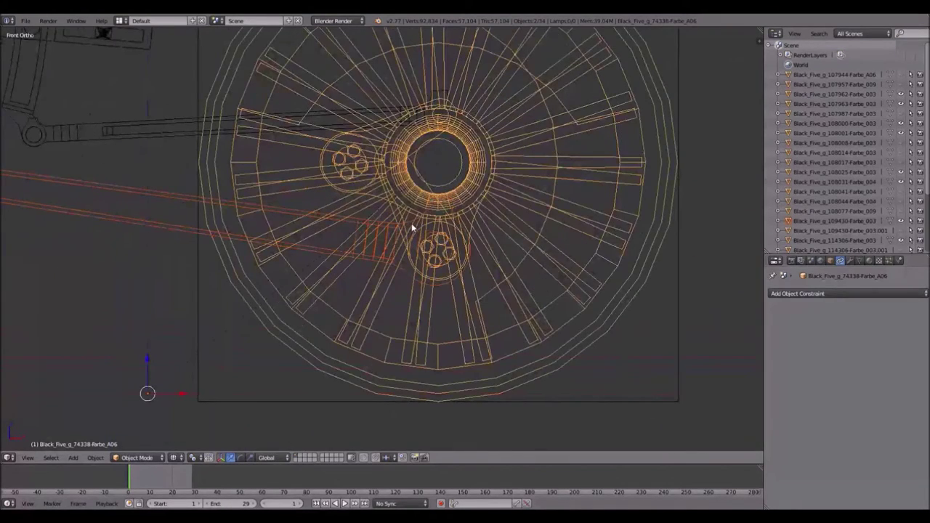
Step: Return to solid shading, deselect everything and select the wheel's lattice
key("z")
key("z")
key("a")
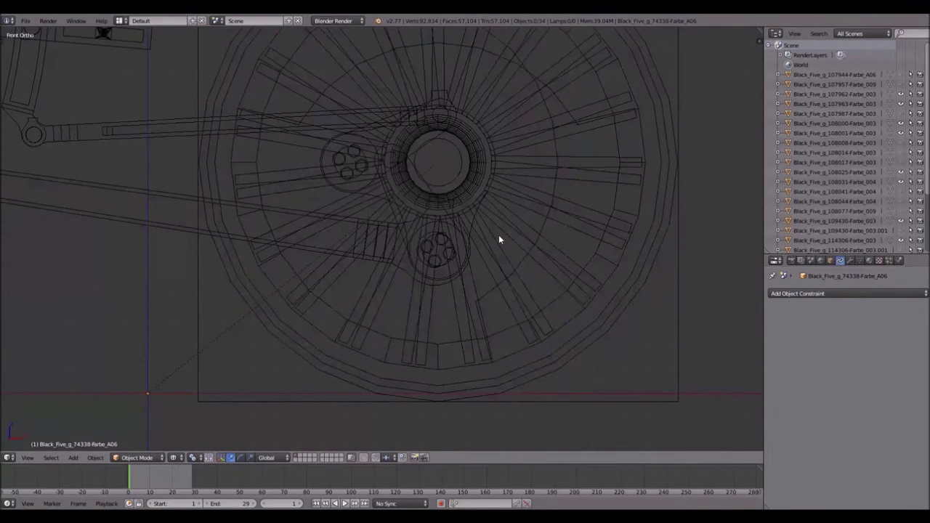
right_click(678, 292)
Step: Snap the 3D cursor to the wheel lattice's centre and add a scaled-down new lattice there
key("shift+s")
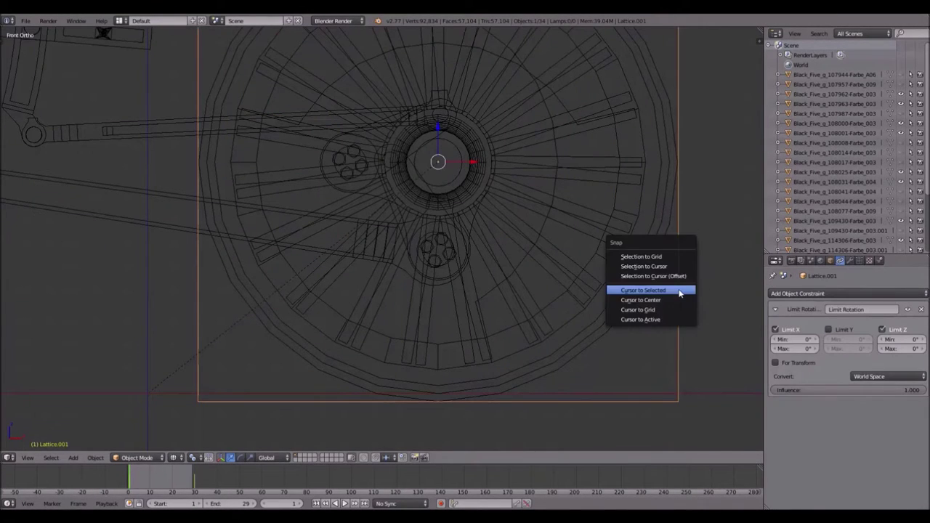
left_click(678, 291)
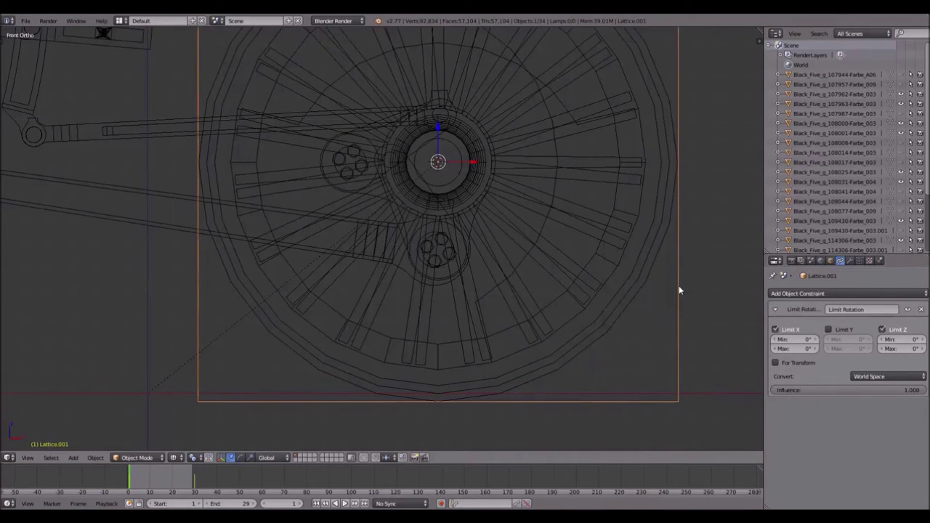
key("shift+a")
left_click(636, 219)
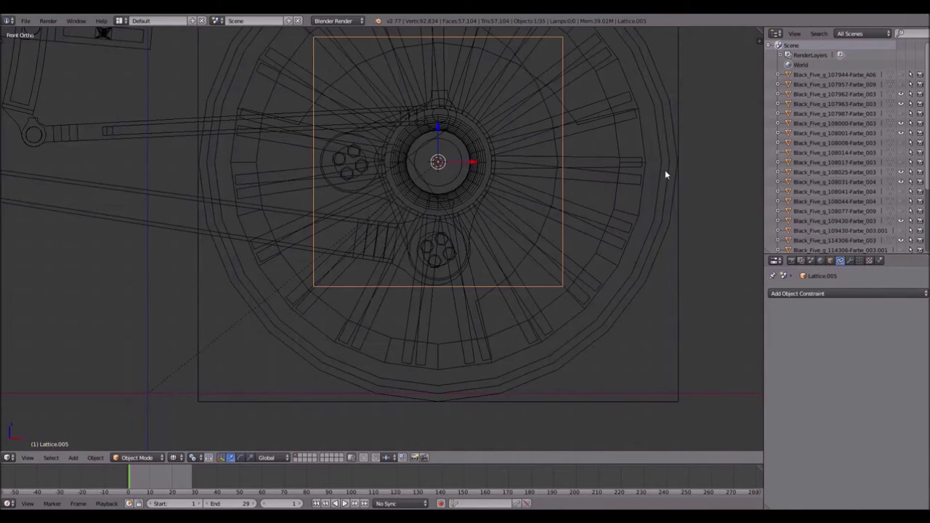
key("s")
left_click(488, 171)
scroll(434, 142, "up", 2)
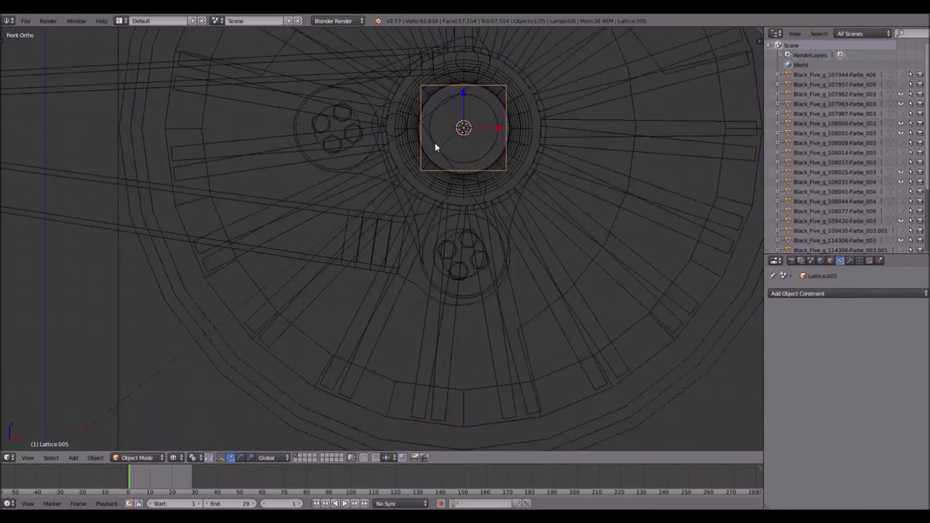
scroll(471, 131, "up", 3, "shift")
Step: Move the new lattice along Z onto the wheel's lower crank-pin hub
key("g")
key("z")
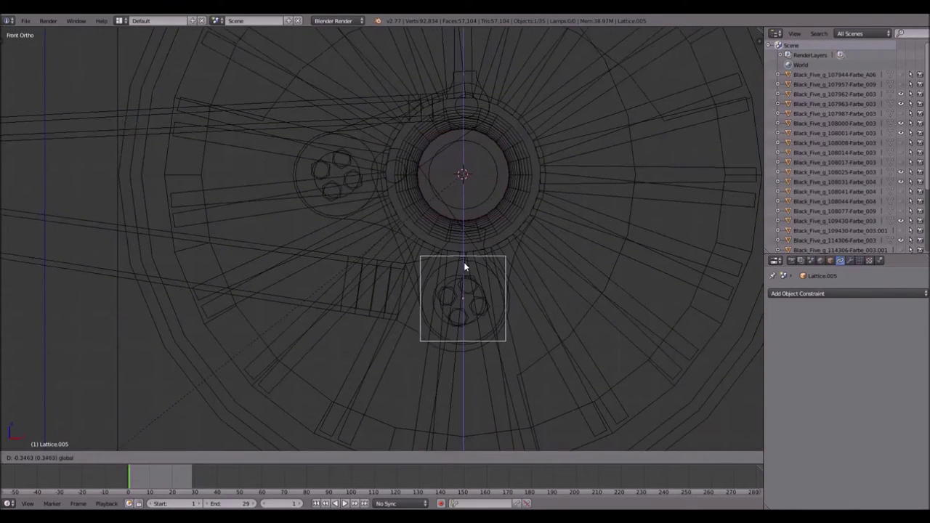
left_click(462, 263)
scroll(460, 303, "up", 4)
middle_click_drag(601, 330, 478, 226, "shift")
scroll(437, 257, "up", 3)
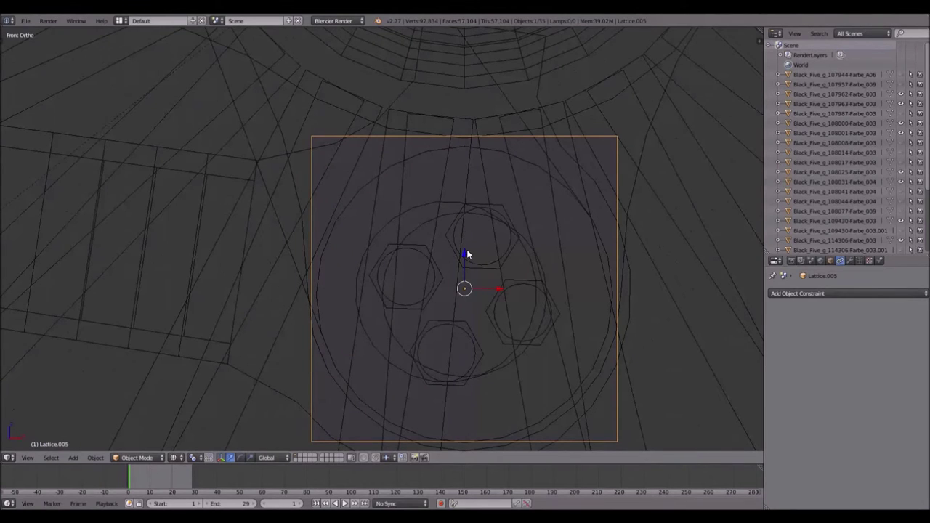
Step: Lower the new lattice slightly along Z and shrink it a little to fit the hub
key("g")
key("z")
left_click(464, 256)
scroll(462, 224, "down", 1)
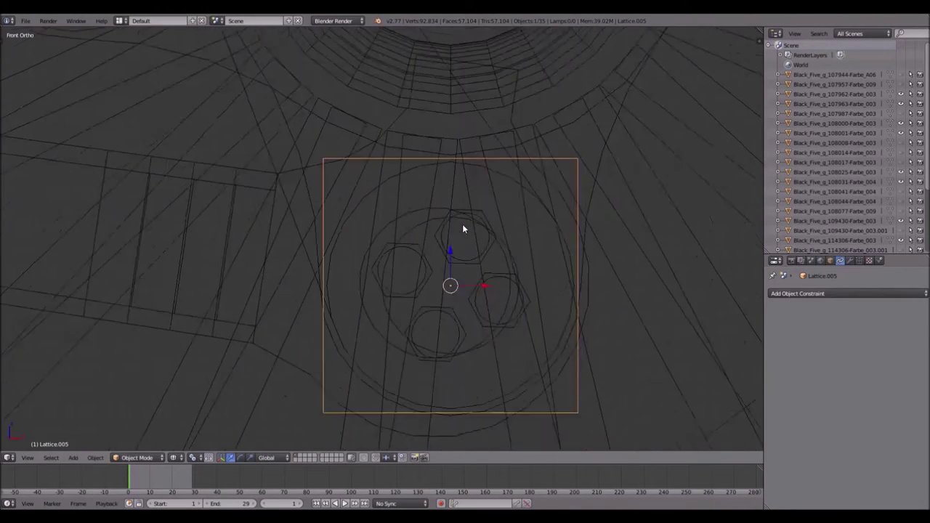
scroll(462, 224, "down", 6)
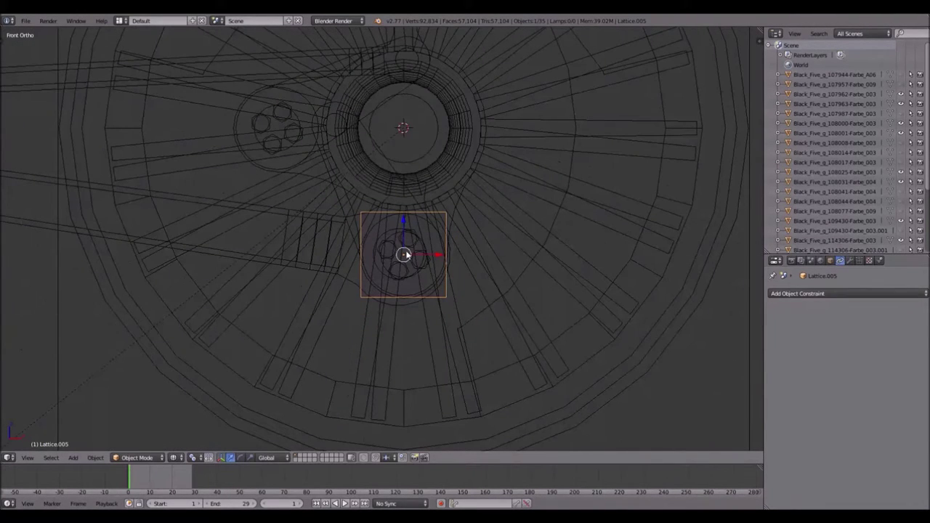
scroll(406, 255, "up", 8)
middle_click_drag(453, 238, 442, 230, "shift")
key("s")
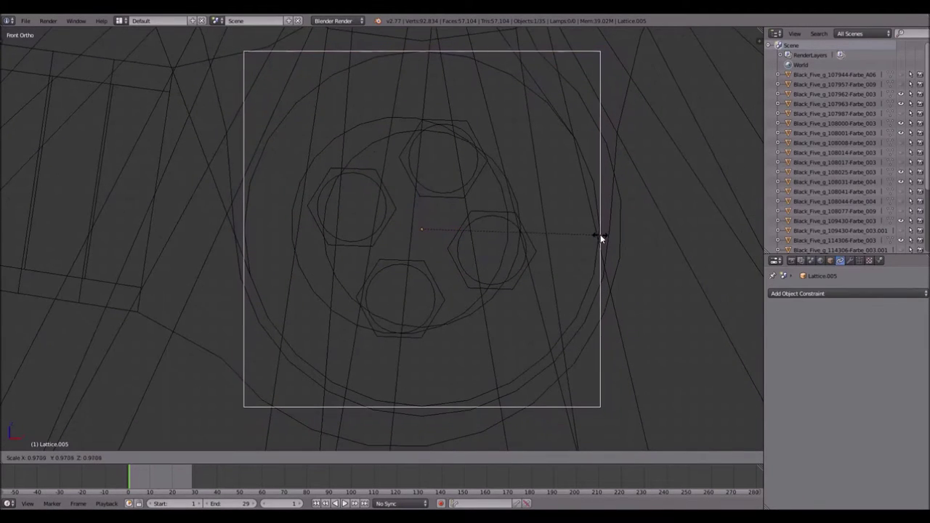
left_click(599, 236)
scroll(594, 238, "down", 9)
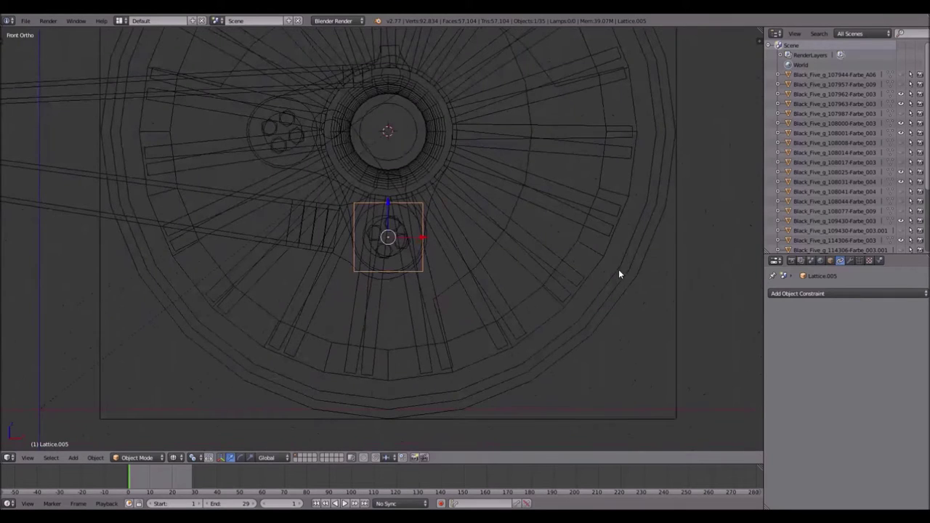
Step: Select the wheel lattice Lattice.001 from the overlapping objects and view in solid shading
right_click(674, 296)
right_click(674, 298, "alt")
left_click(670, 297)
scroll(670, 297, "down", 3)
scroll(338, 191, "up", 4)
middle_click_drag(337, 140, 394, 175, "shift")
key("z")
key("z")
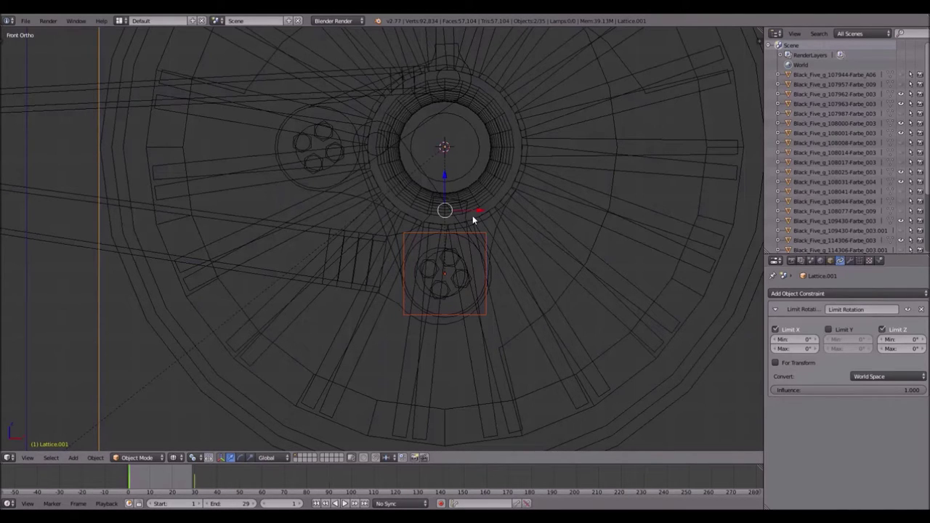
Step: Duplicate the wheel lattice, then delete the unwanted copy
key("shift+d")
key("s")
left_click(436, 89)
scroll(430, 102, "down", 5)
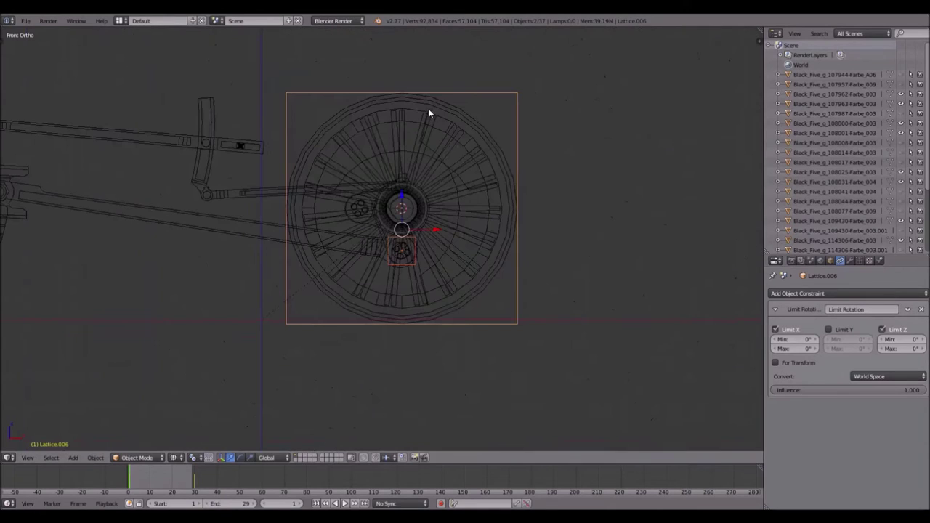
left_click_drag(438, 231, 591, 231)
key("x")
left_click(565, 222)
scroll(338, 237, "up", 7)
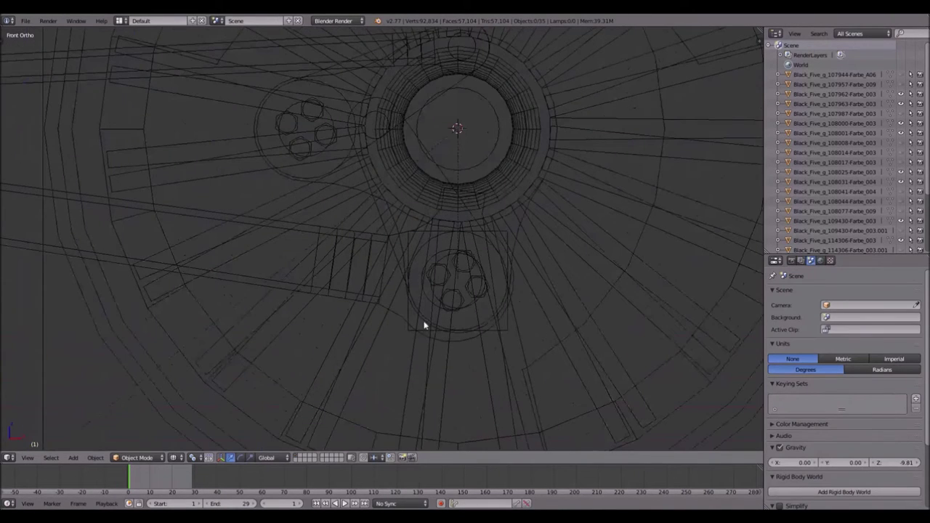
Step: Duplicate the lower hub lattice Lattice.005, place the copy beside the central axle and shrink it
right_click(407, 313)
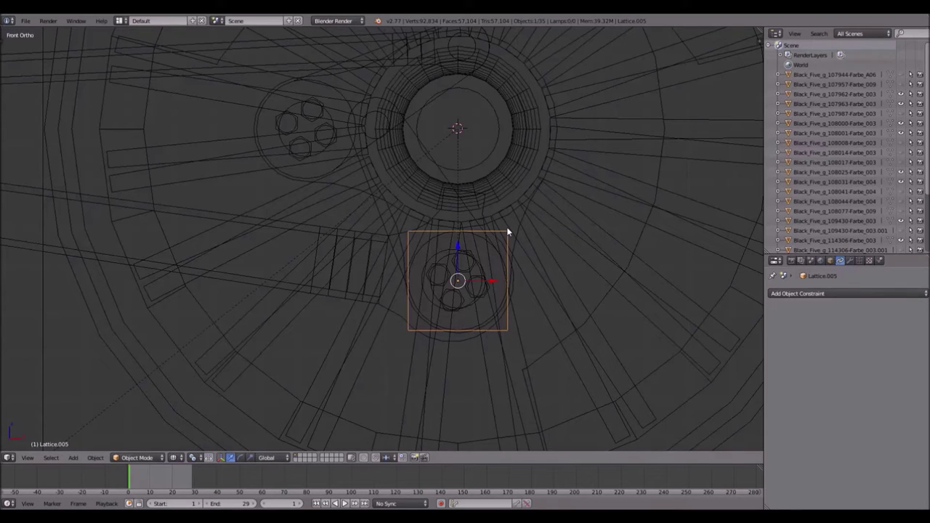
key("shift+d")
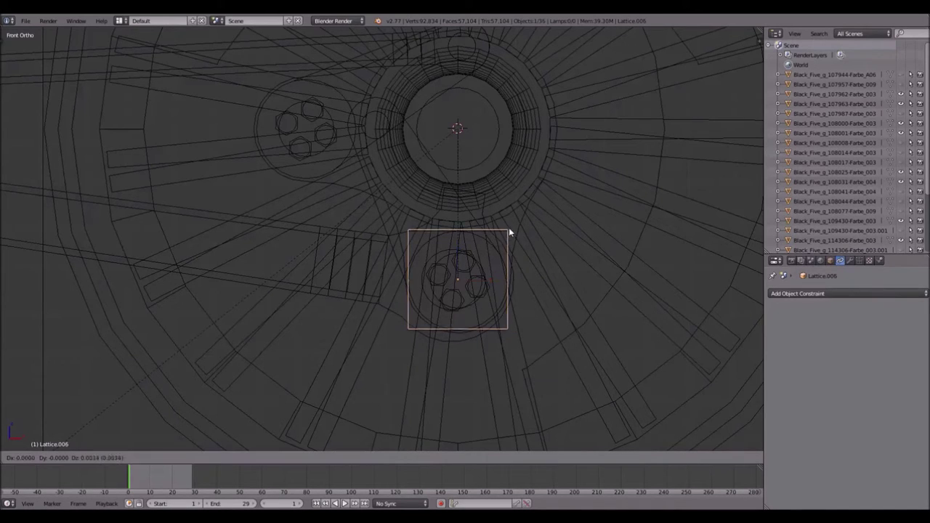
left_click(426, 80)
key("s")
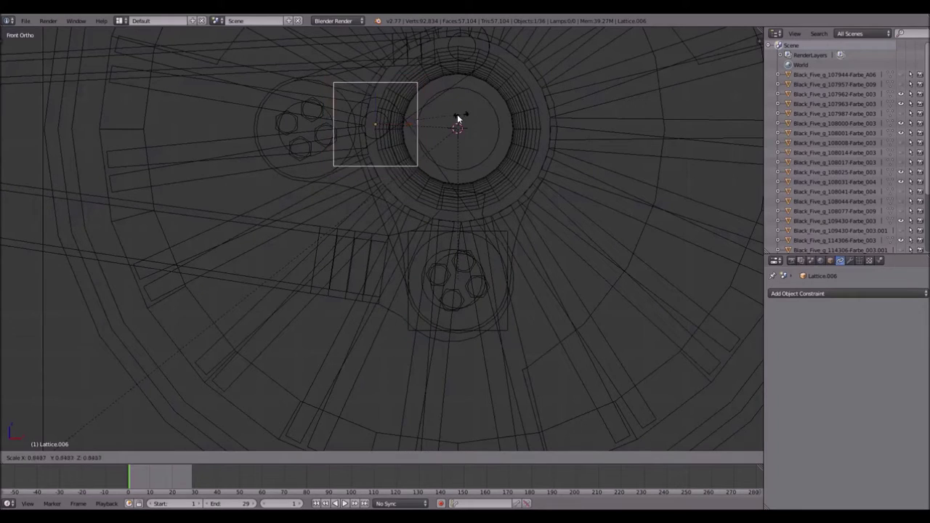
left_click(435, 121)
Step: Nudge the copied lattice slightly along Z and rescale it to its final size
scroll(394, 151, "up", 7)
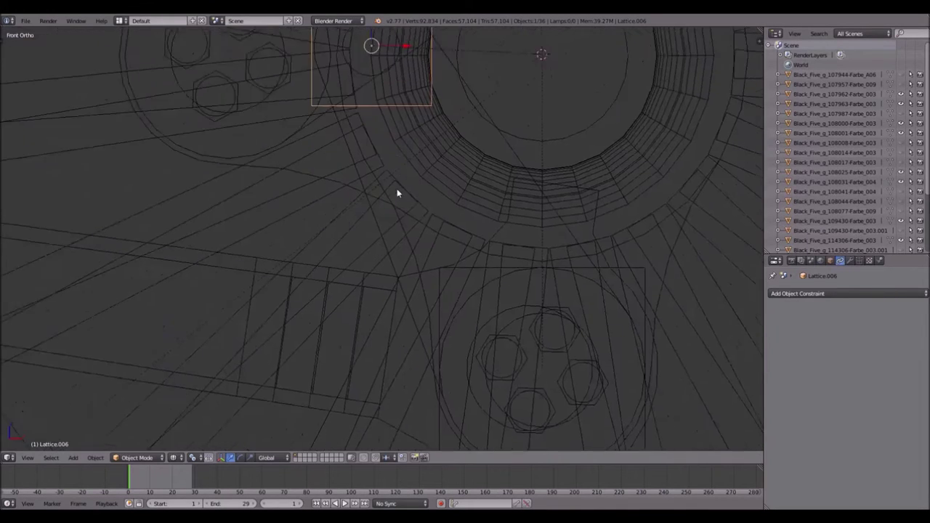
scroll(410, 146, "up", 2, "shift")
left_click(407, 136)
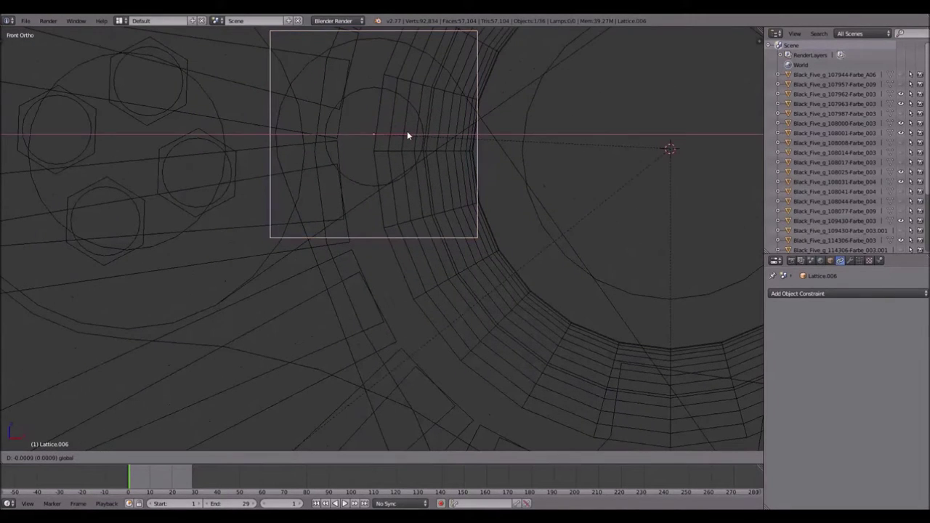
left_click_drag(373, 100, 374, 103)
key("s")
left_click(447, 125)
scroll(448, 128, "down", 5)
scroll(477, 178, "down", 4)
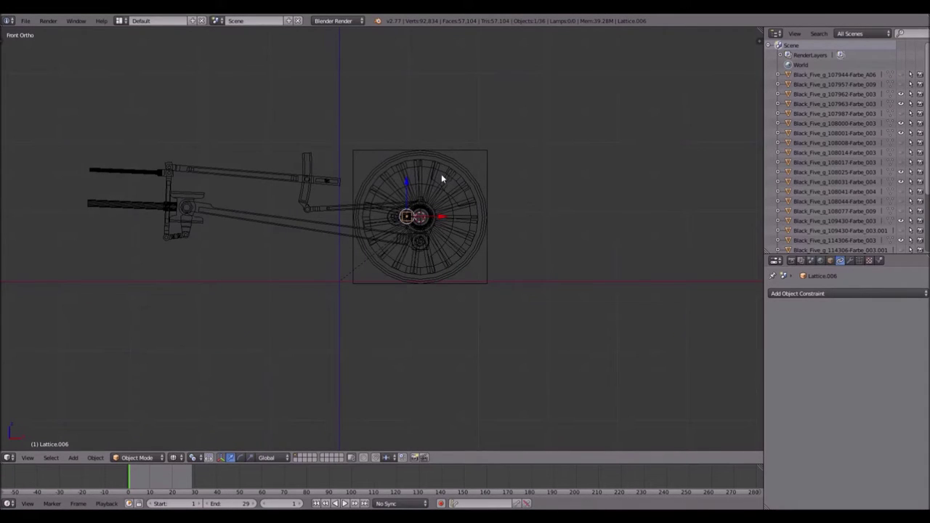
middle_click_drag(405, 184, 587, 181, "shift")
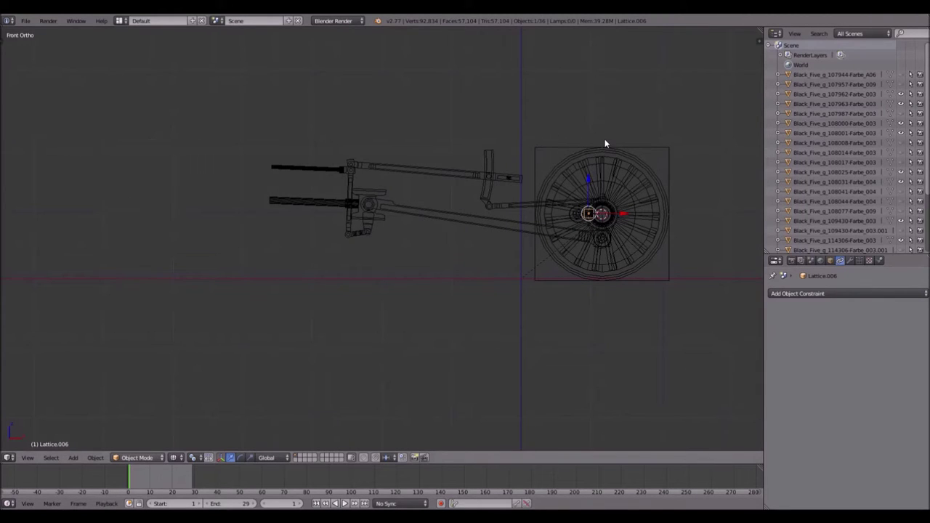
scroll(508, 183, "up", 3)
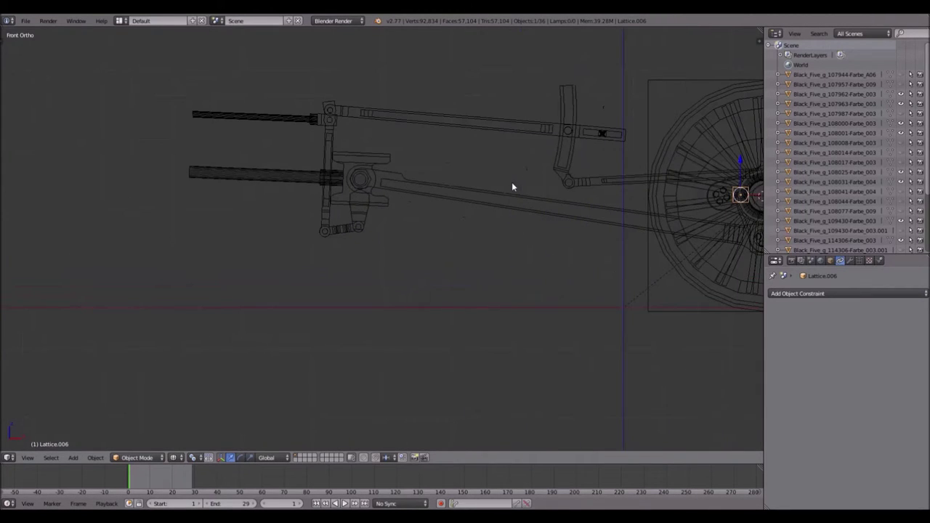
middle_click_drag(582, 141, 472, 147, "shift")
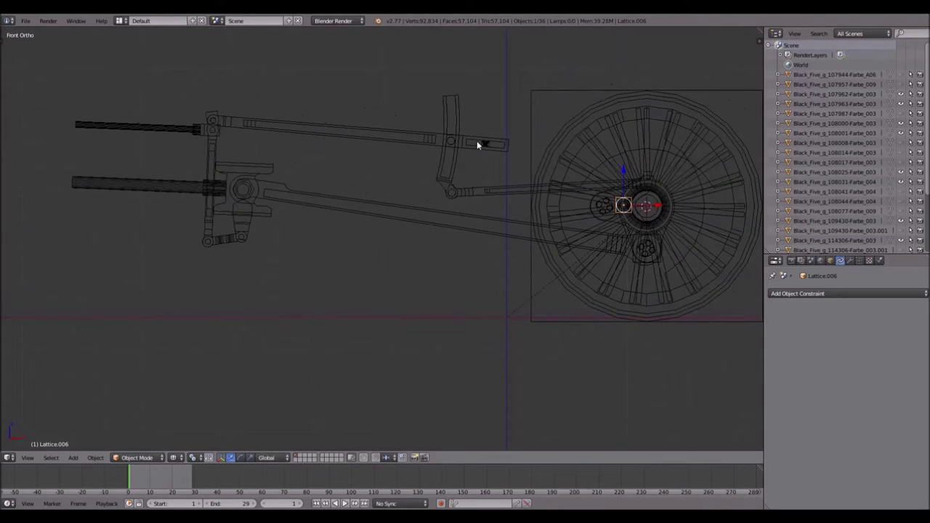
scroll(490, 143, "up", 1)
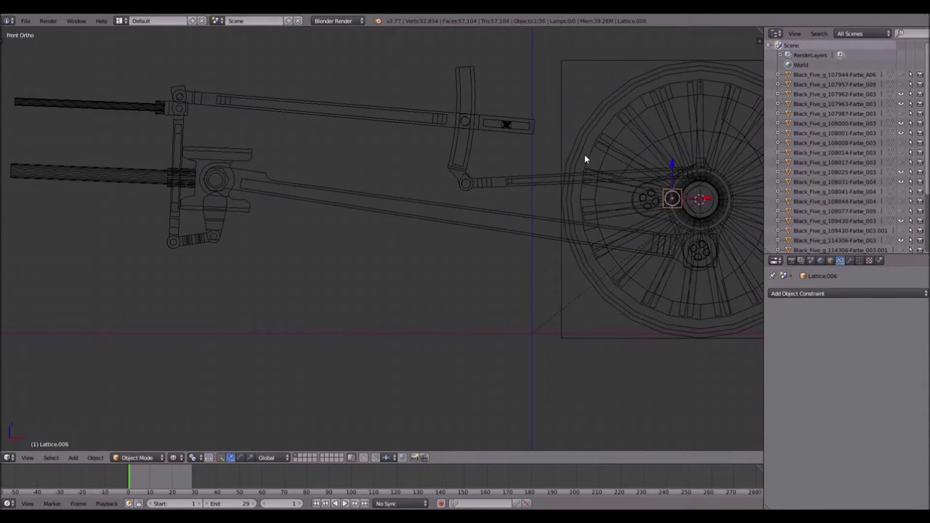
scroll(584, 154, "down", 3)
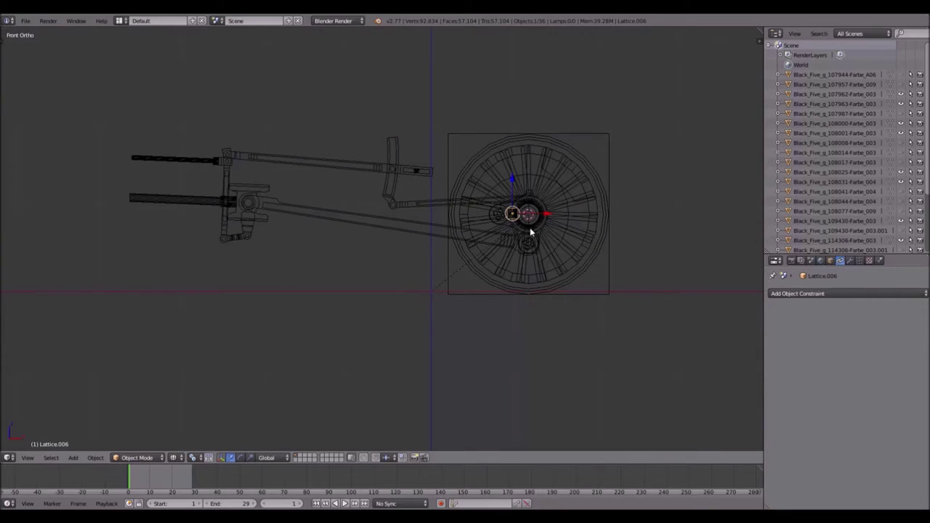
middle_click_drag(446, 237, 582, 239, "shift")
middle_click_drag(446, 238, 500, 237, "shift")
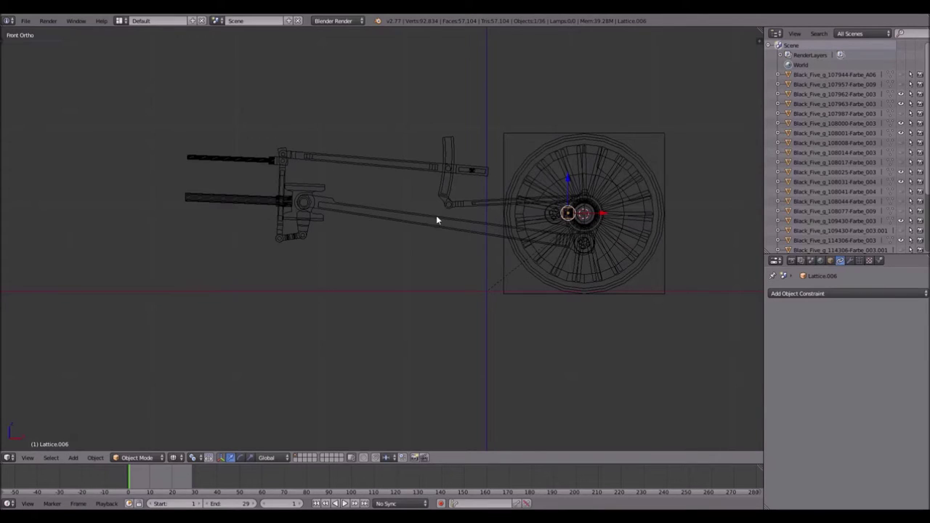
scroll(286, 207, "up", 2)
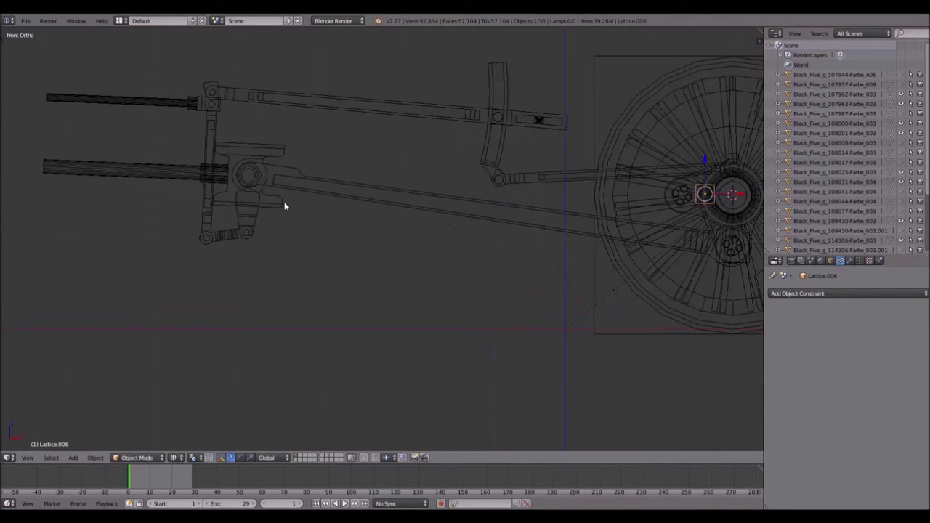
scroll(287, 207, "down", 3)
scroll(235, 191, "up", 3)
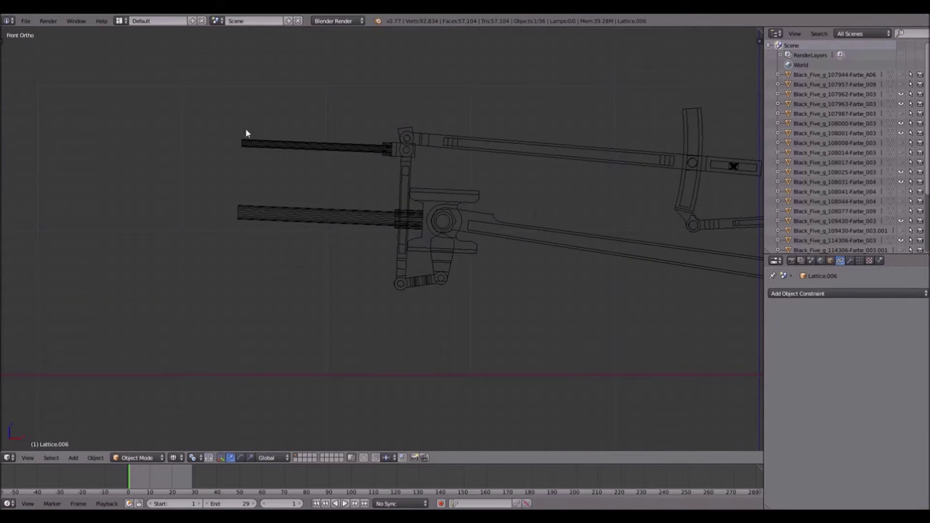
scroll(322, 230, "down", 6)
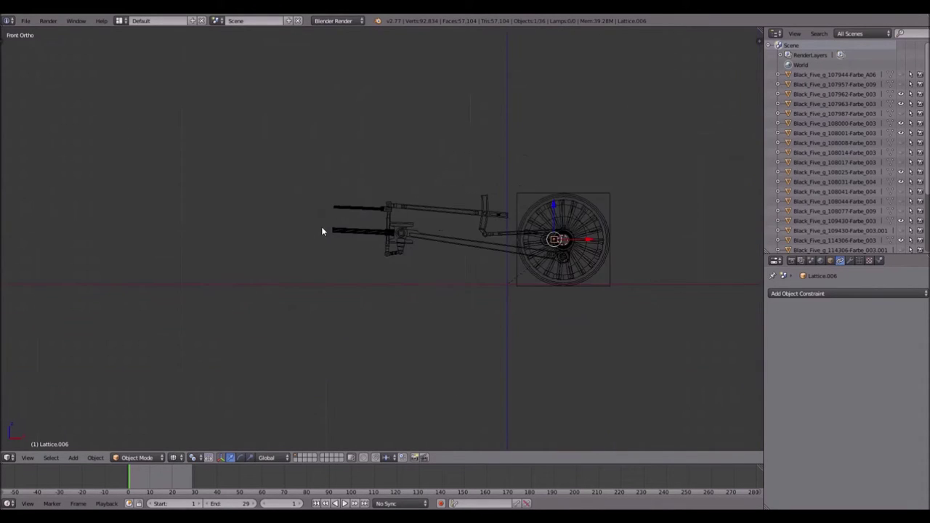
scroll(463, 250, "down", 8)
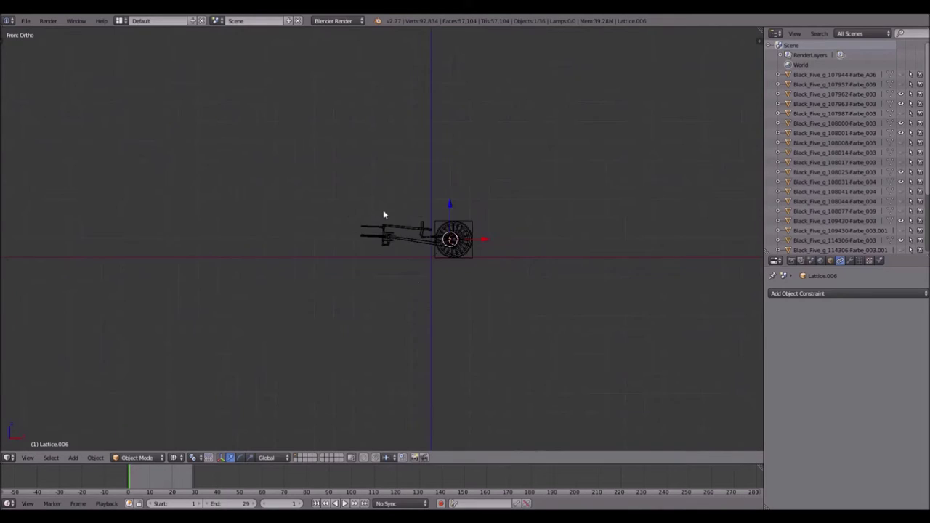
middle_click_drag(387, 269, 398, 204, "shift")
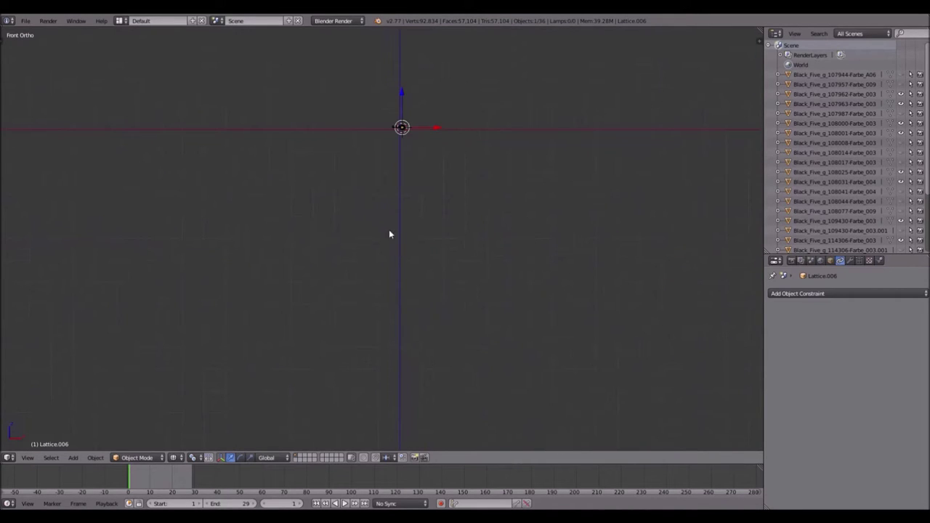
middle_click_drag(392, 237, 379, 170, "shift")
scroll(379, 359, "up", 4)
scroll(378, 170, "up", 7)
scroll(308, 117, "up", 5, "shift")
scroll(317, 155, "up", 4)
mouse_move(322, 143)
middle_mouse_down("shift")
mouse_move(330, 179)
mouse_move(321, 158)
middle_mouse_up("shift")
middle_click_drag(339, 99, 332, 162, "shift")
scroll(323, 170, "up", 3)
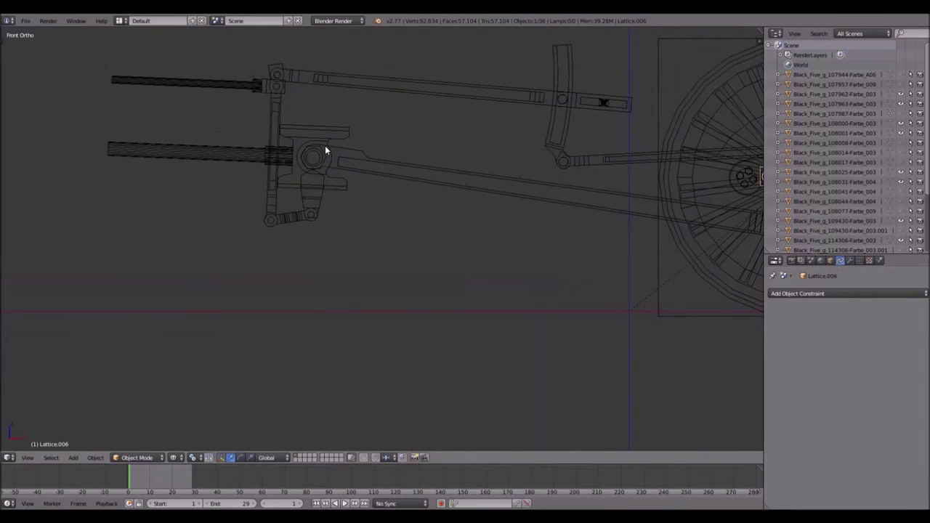
scroll(325, 147, "down", 2)
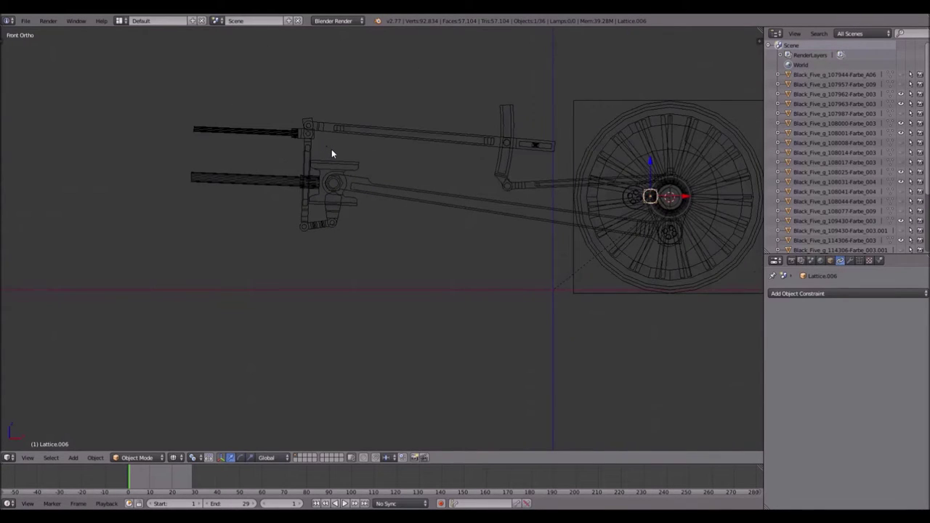
scroll(447, 182, "down", 4, "ctrl")
scroll(608, 223, "up", 5)
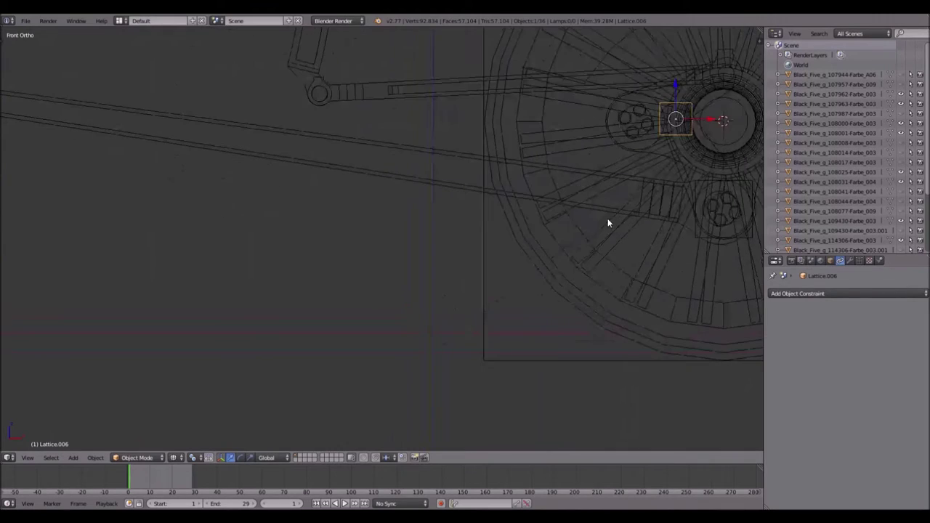
middle_click_drag(608, 223, 272, 204, "shift")
scroll(276, 213, "down", 1)
scroll(281, 218, "down", 1)
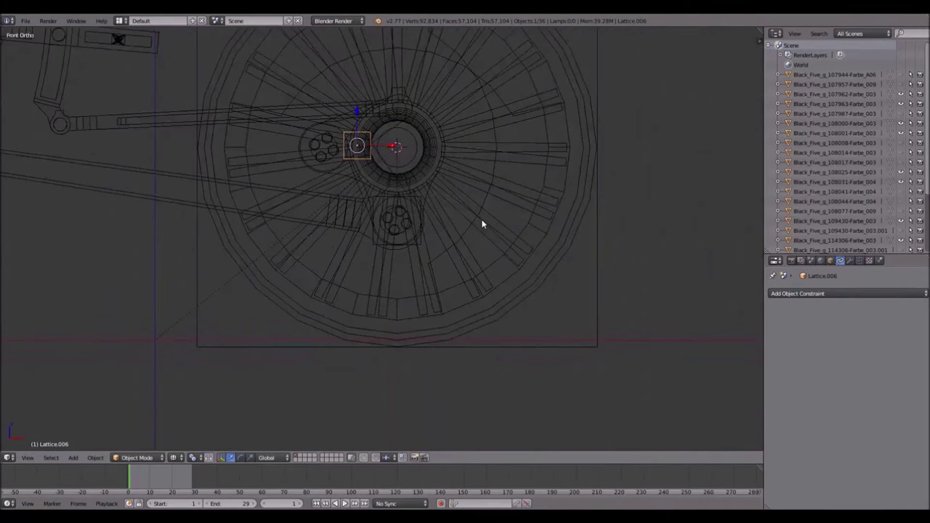
scroll(405, 215, "up", 4)
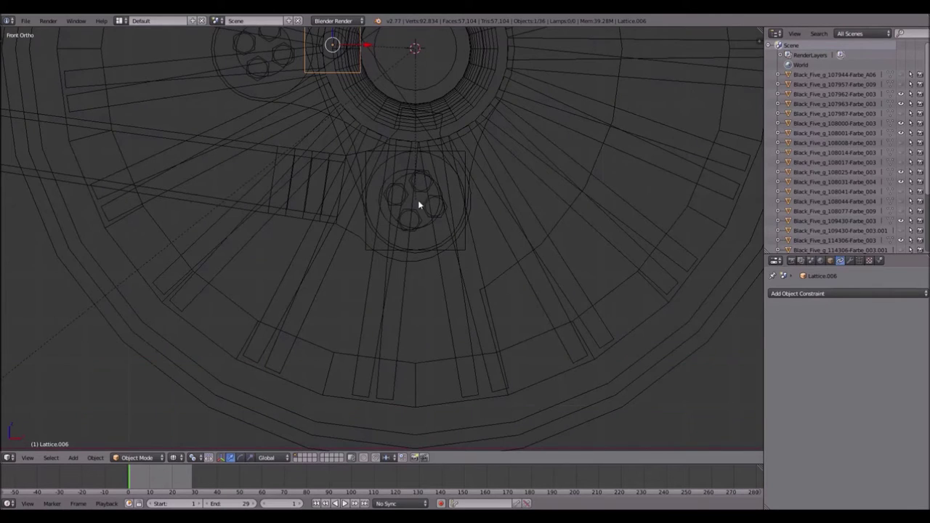
scroll(422, 205, "down", 4)
Step: Rotate Lattice.001 by 2.4° with R and zoom in to inspect the wheel hub
right_click(640, 234)
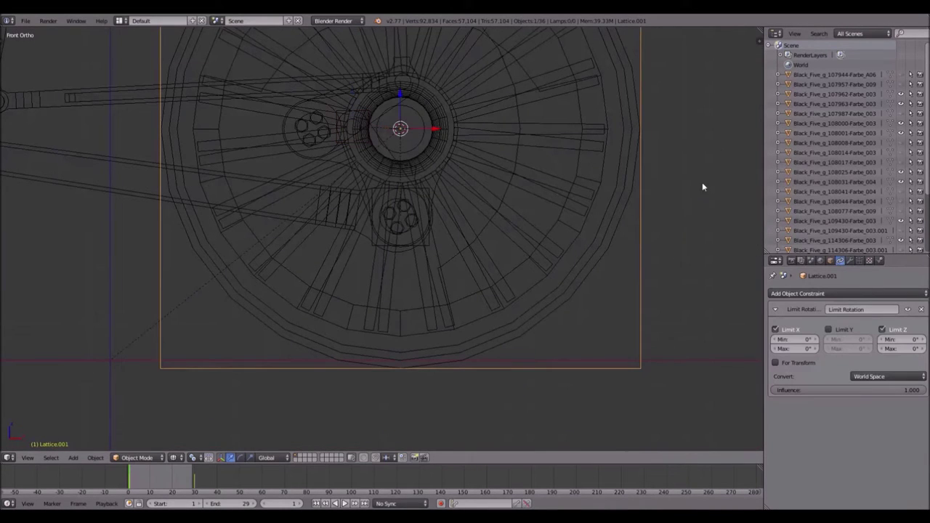
type("r2")
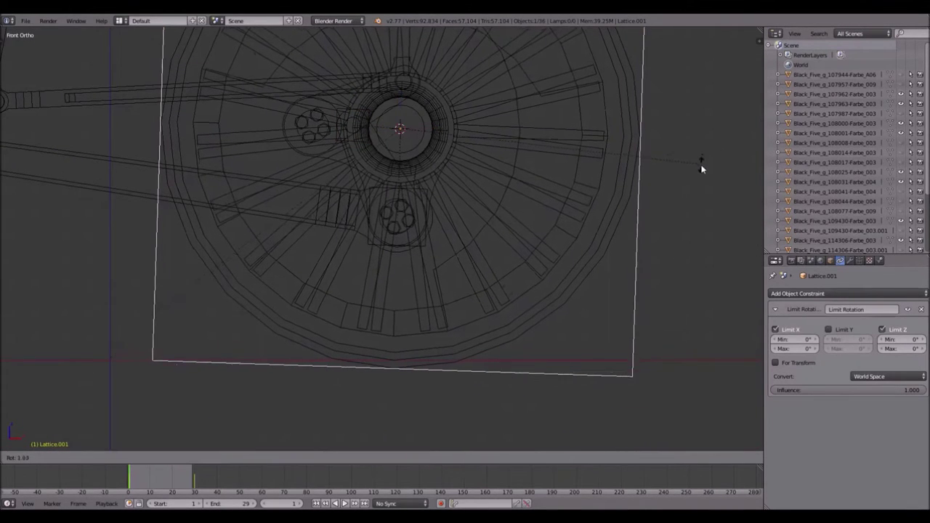
type(".4")
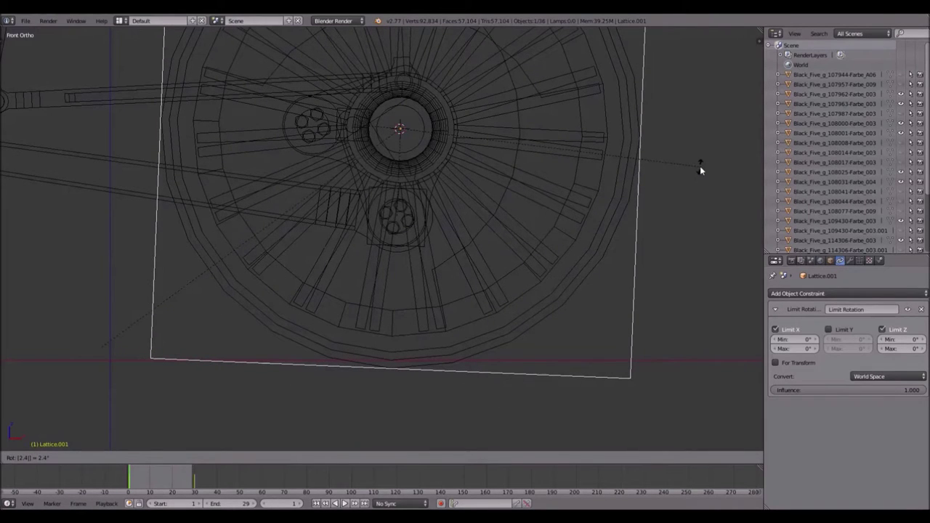
key("Return")
scroll(364, 222, "up", 5)
scroll(370, 225, "up", 3)
scroll(479, 146, "up", 2)
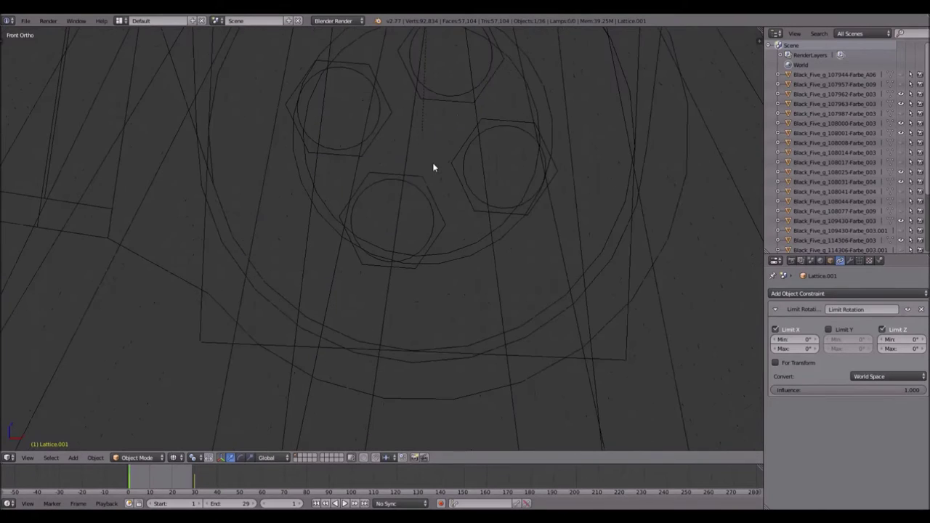
scroll(460, 101, "up", 2)
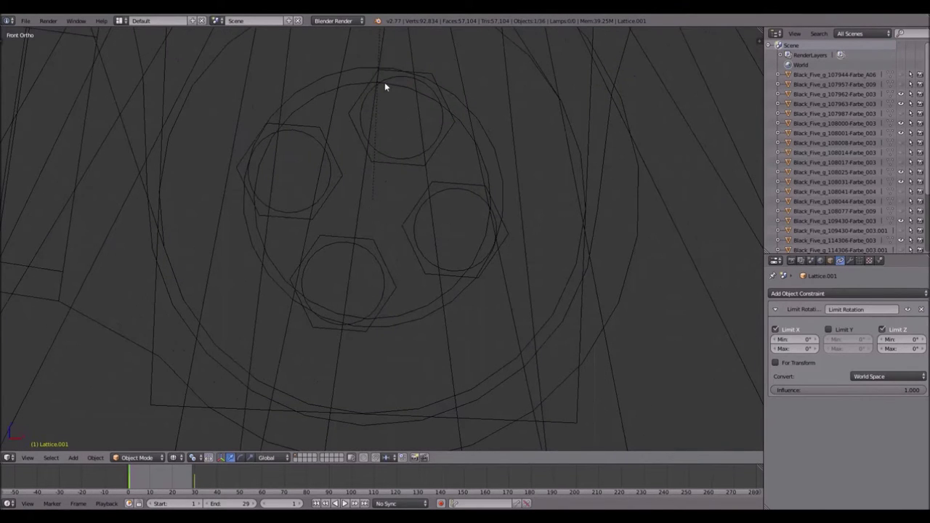
scroll(378, 87, "down", 6)
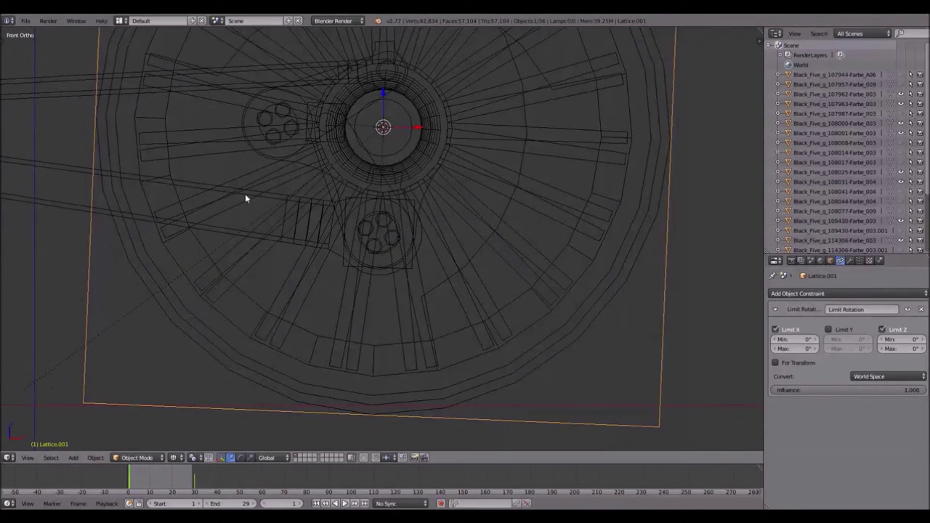
scroll(383, 206, "up", 3)
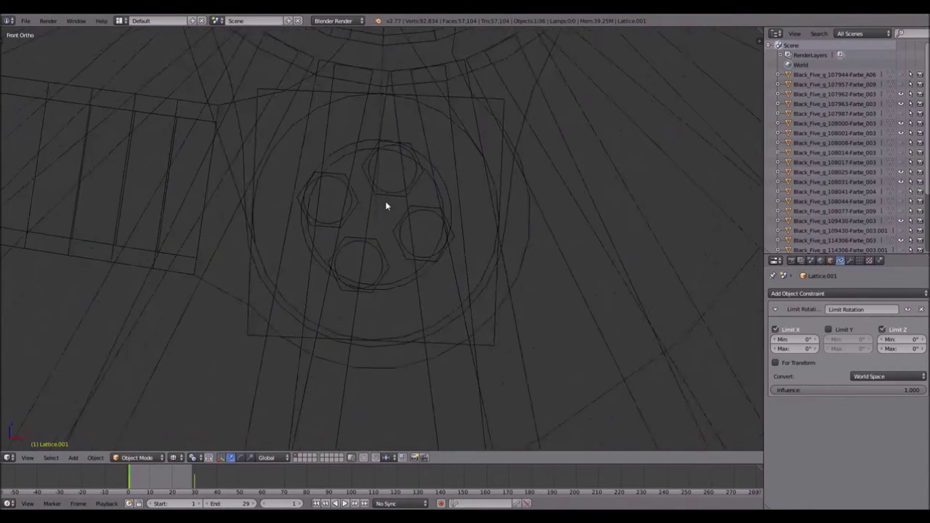
scroll(501, 189, "down", 7)
scroll(562, 181, "up", 5, "ctrl")
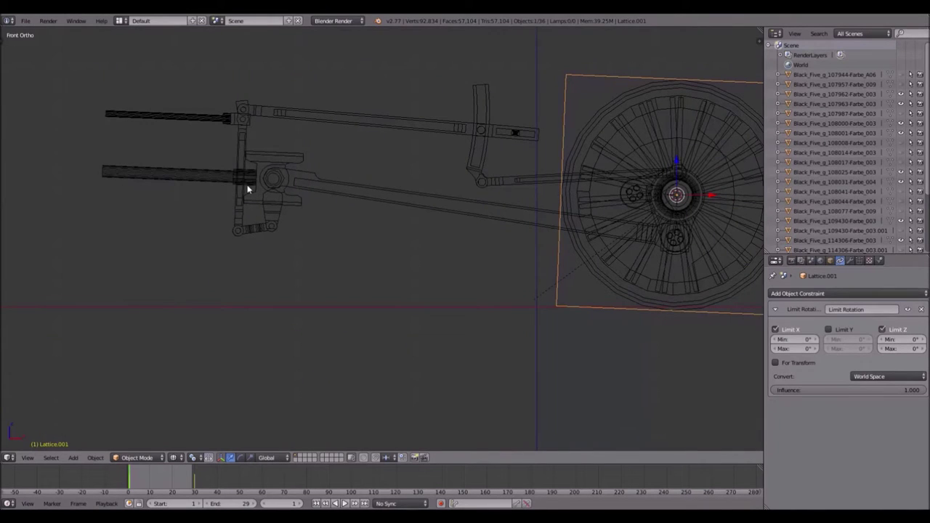
scroll(254, 173, "up", 2)
scroll(411, 160, "up", 3, "ctrl")
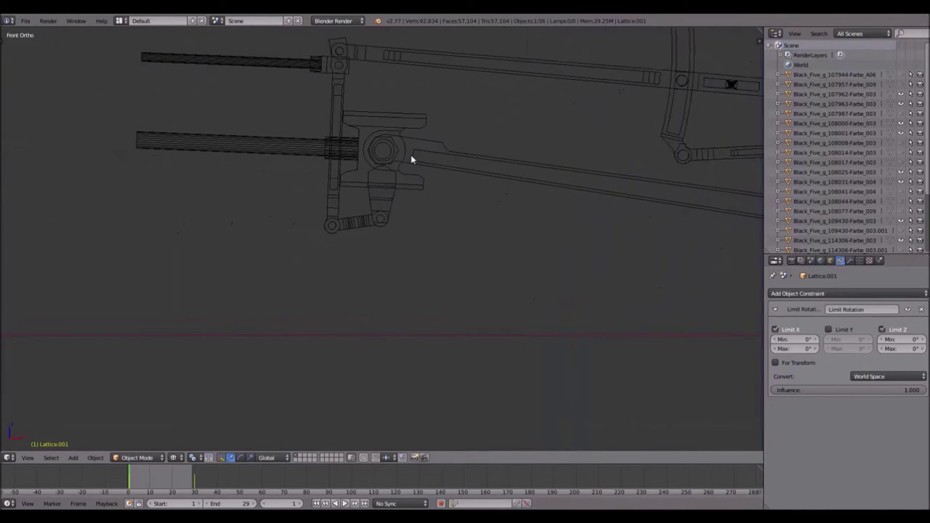
scroll(318, 152, "down", 1, "ctrl")
scroll(353, 167, "down", 2)
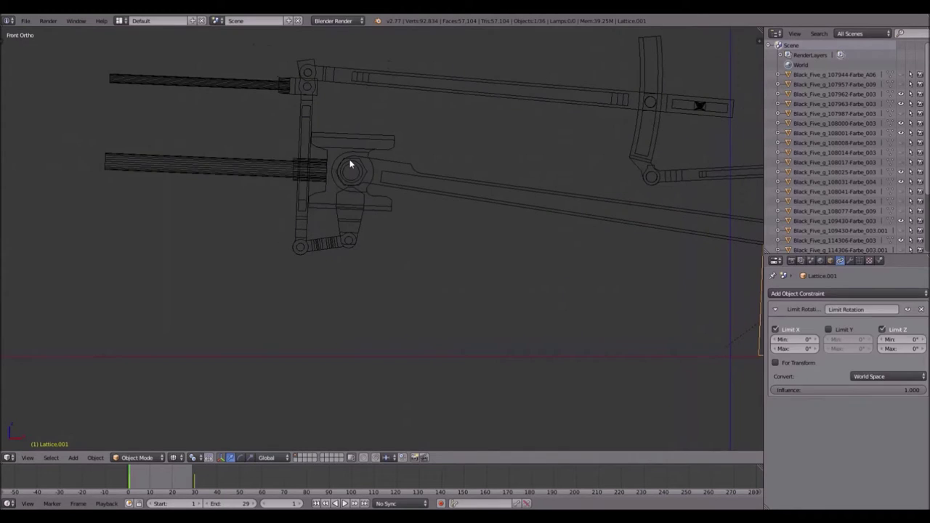
Step: Select Lattice.005 among the wheel parts and view the wheelset from above in Object properties
right_click(353, 166)
scroll(350, 164, "down", 5)
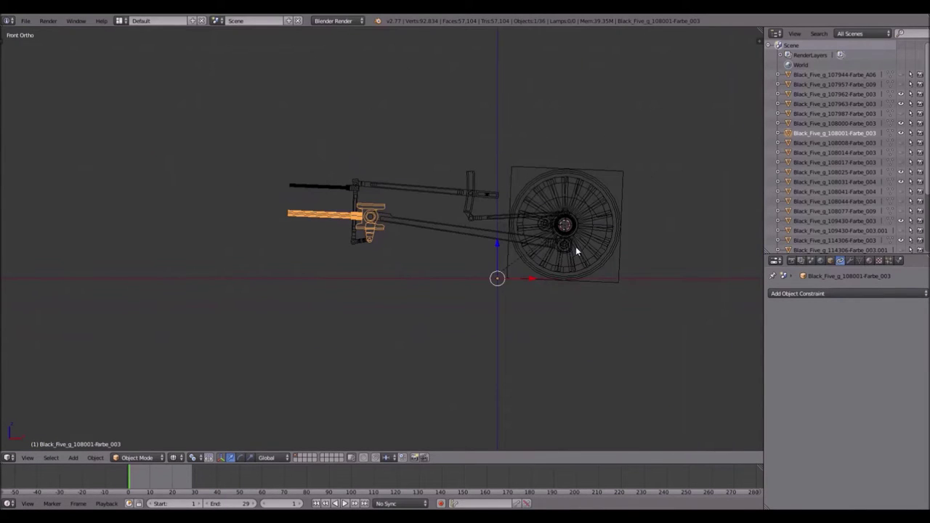
scroll(575, 246, "up", 6)
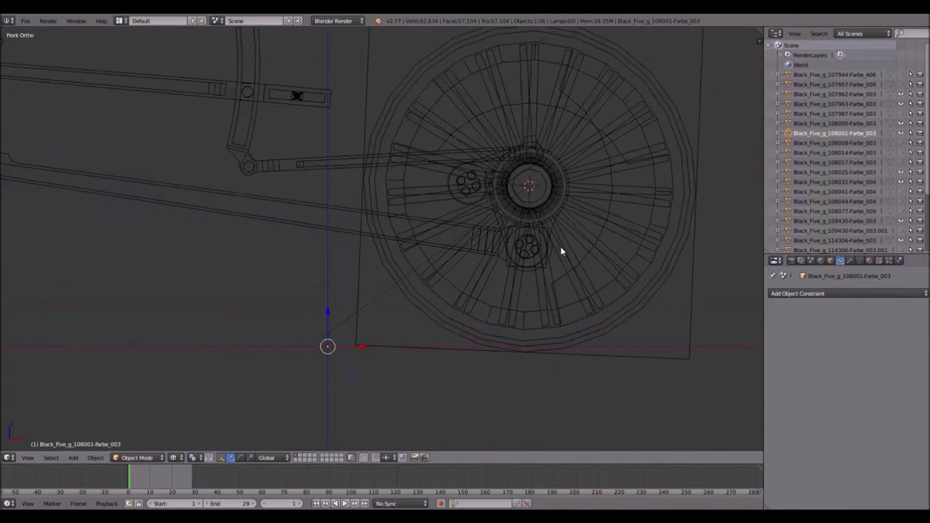
right_click(543, 265)
scroll(538, 233, "up", 3)
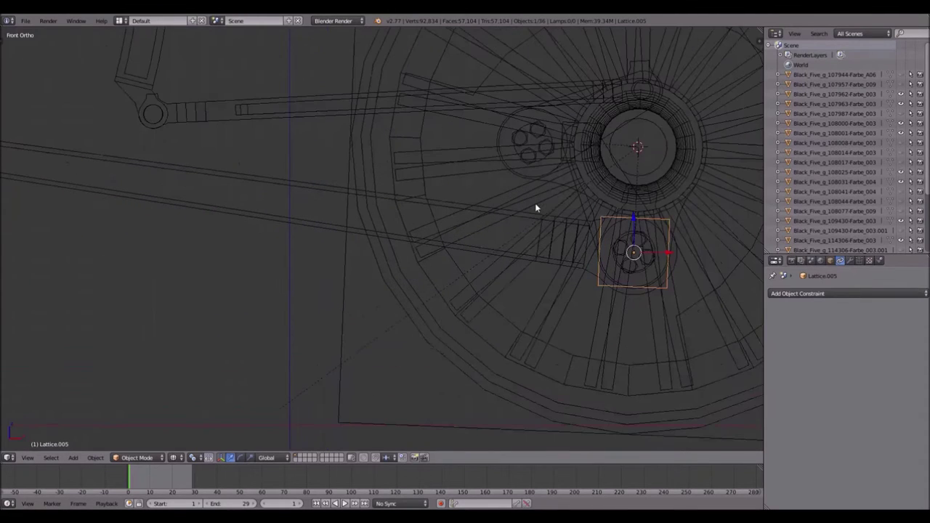
right_click(580, 163, "shift")
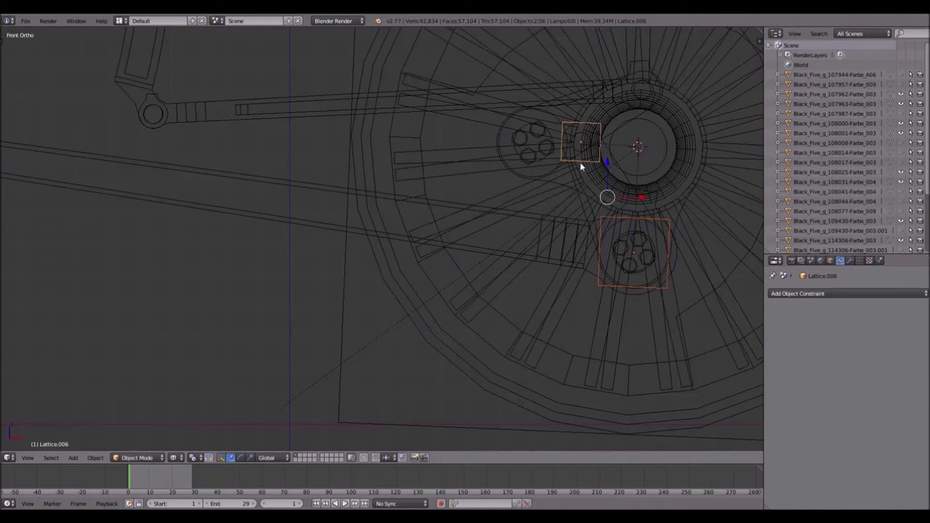
scroll(580, 162, "down", 1)
right_click(563, 219)
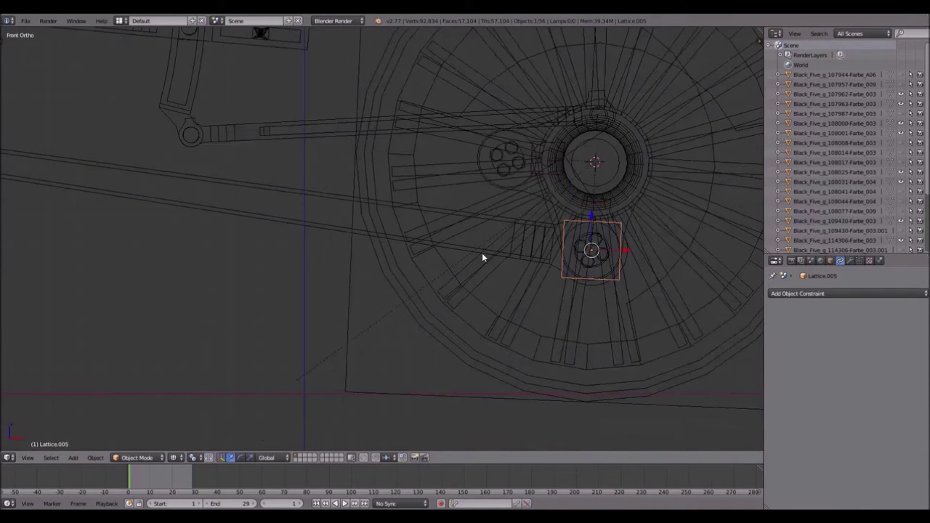
left_click(830, 260)
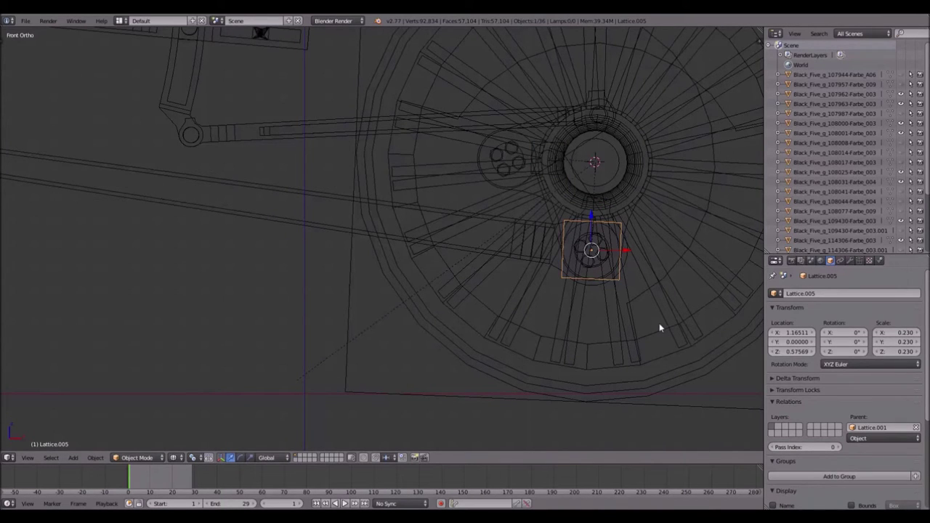
key("KP_7")
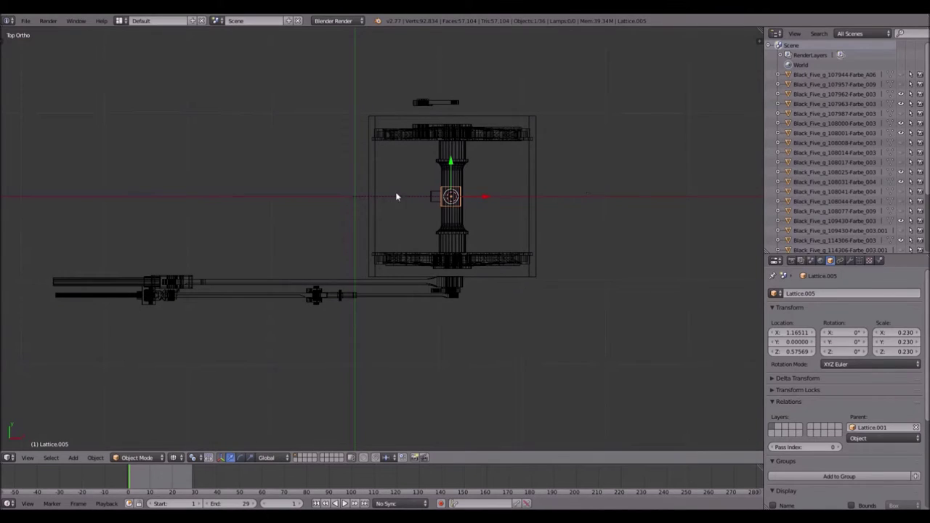
Step: Set Lattice.005's Y location to -2, moving it outward beside the wheel
left_click(792, 341)
type("-0.03")
key("Return")
left_click_drag(796, 341, 690, 341)
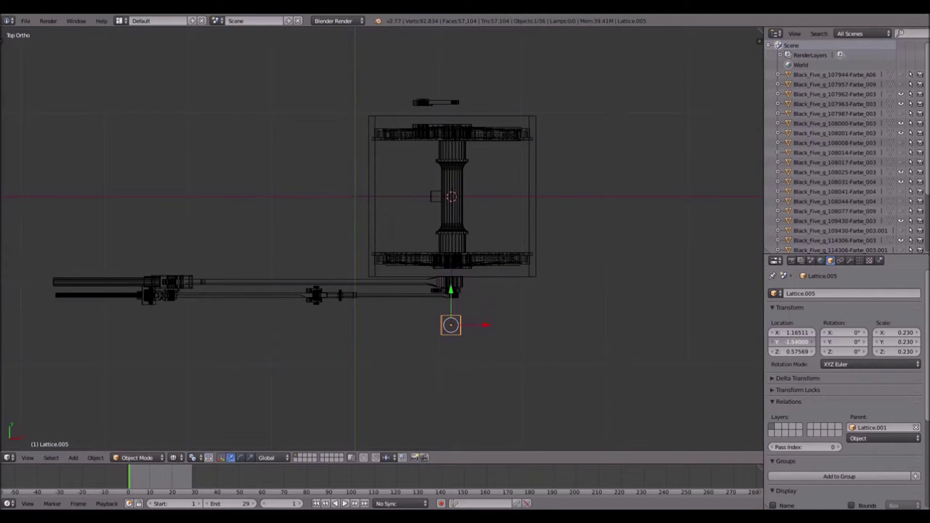
left_click(800, 341)
type("-2")
key("Return")
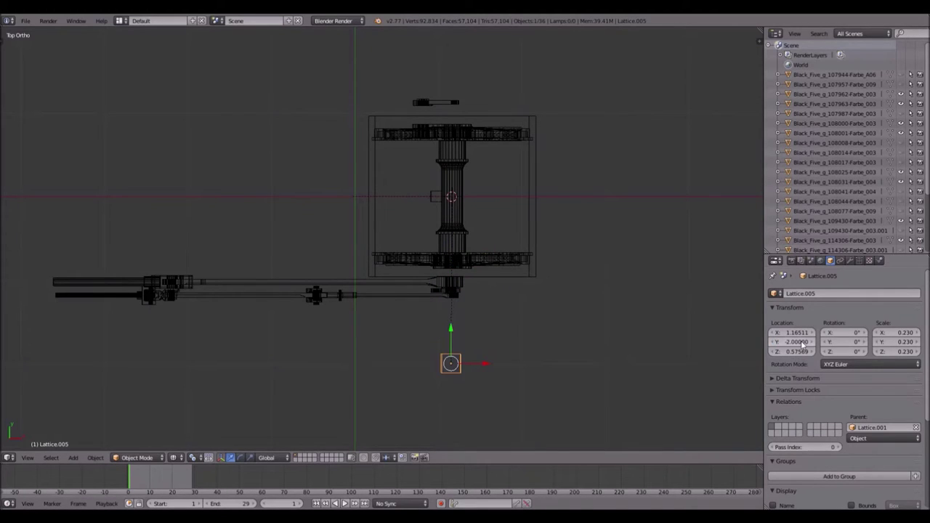
Step: Set Lattice.006's Y location to -2 as well
right_click(435, 196)
left_click(788, 342)
type("-2")
key("Return")
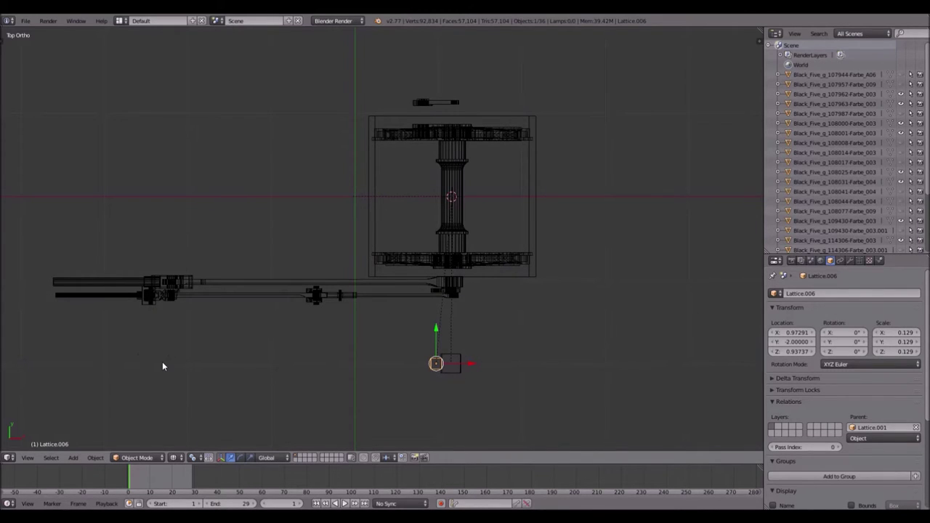
Step: In front view, frame the driving wheel and snap the 3D cursor onto Lattice.006
key("KP_1")
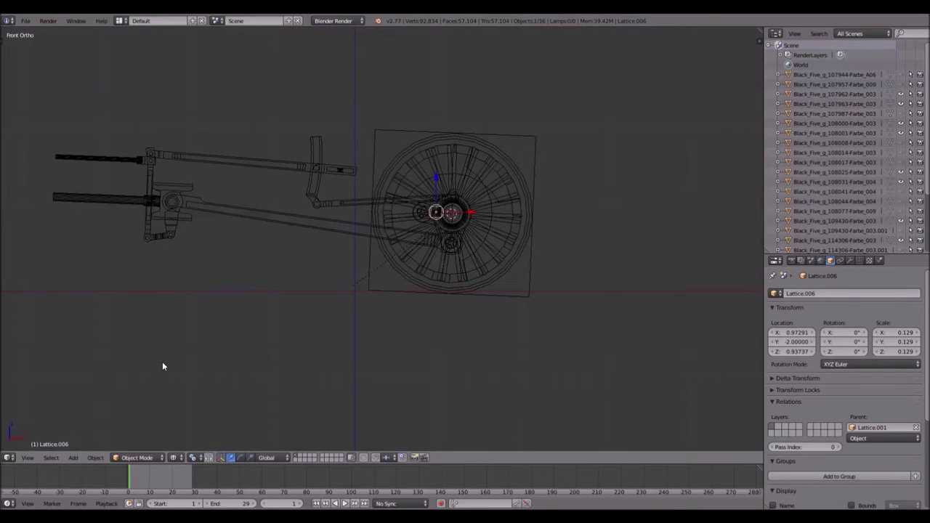
middle_click_drag(282, 270, 419, 266, "shift")
scroll(447, 235, "up", 3)
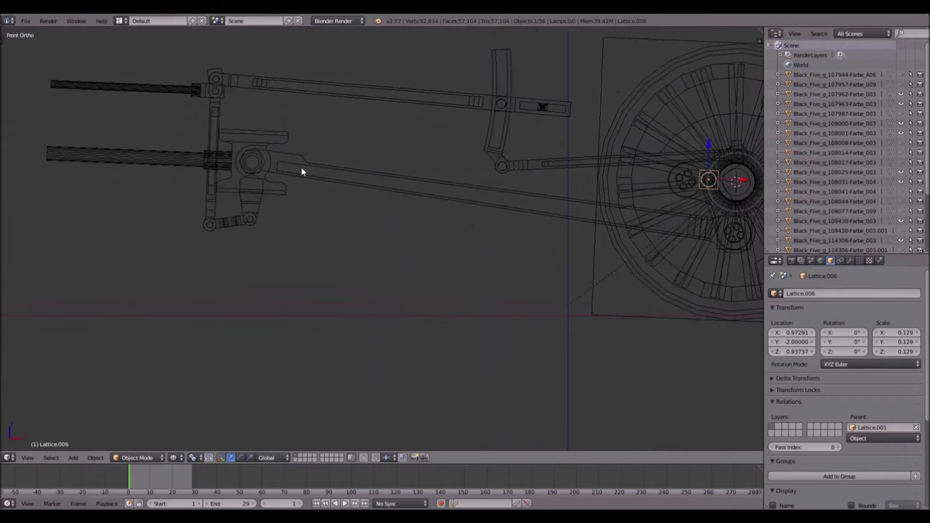
middle_click_drag(301, 172, 191, 172, "shift")
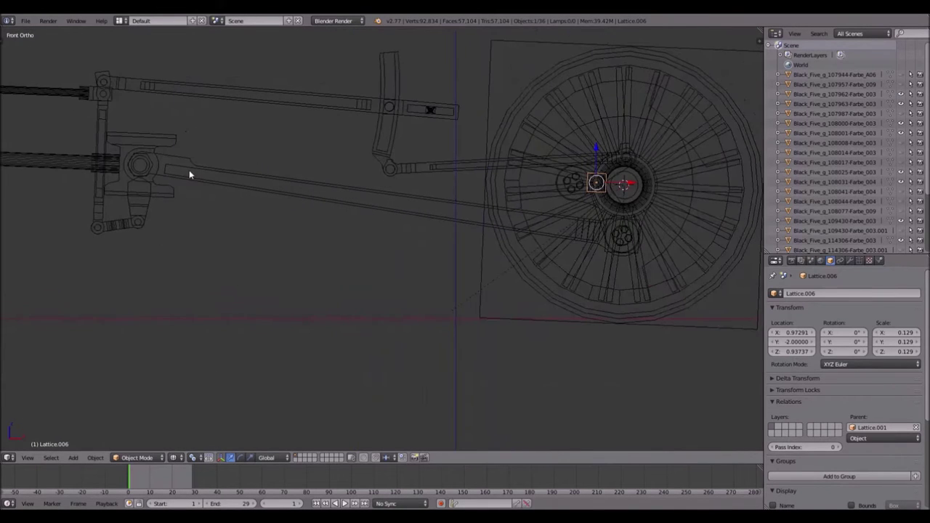
key("shift+s")
left_click(603, 189)
key("shift+s")
Step: Add a new lattice, Lattice.007, at the 3D cursor on Lattice.006 and frame it
left_click(641, 184)
key("shift+a")
left_click(636, 184)
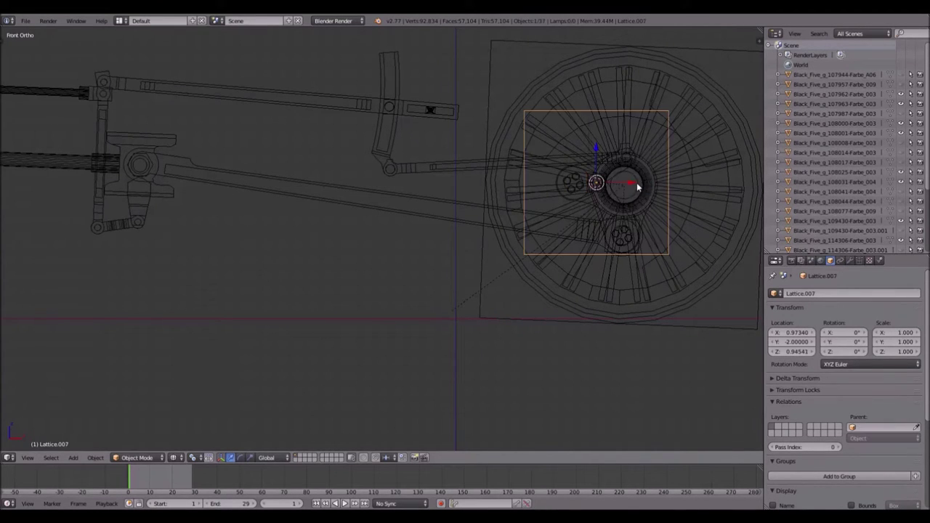
left_click_drag(637, 184, 168, 168)
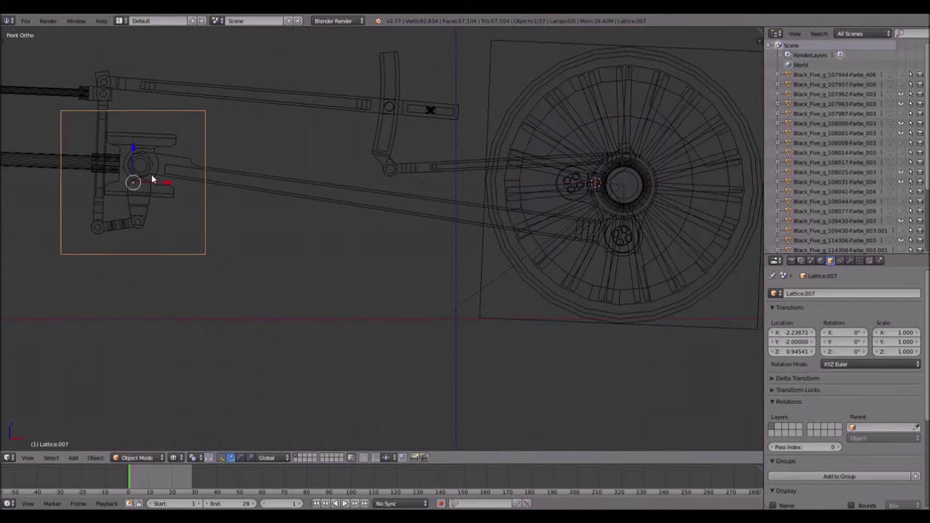
scroll(153, 180, "up", 4)
key("KP_Decimal")
Step: Move the new lattice along X and Z onto the crosshead housing
key("g")
key("x")
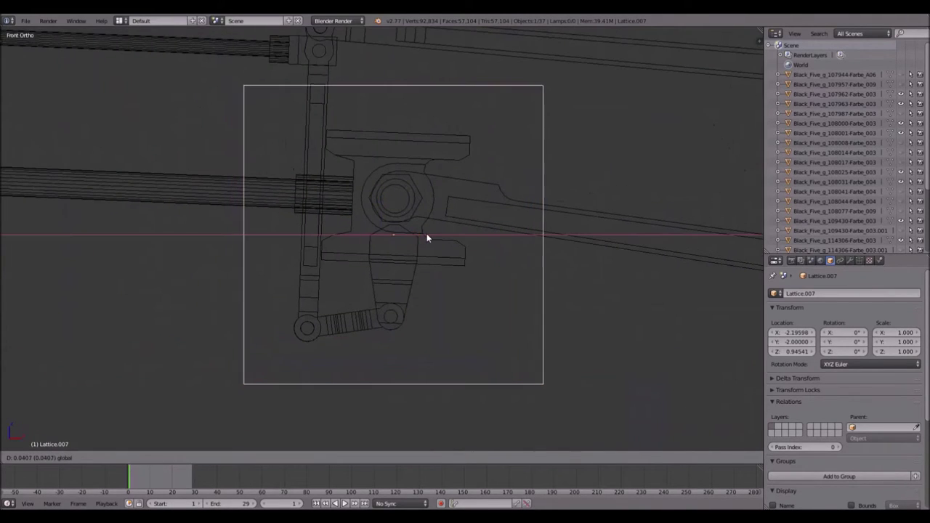
left_click(428, 233)
key("g")
key("z")
left_click(396, 167)
key("g")
key("z")
left_click(395, 165)
key("g")
key("x")
left_click(434, 201)
Step: Scale the housing lattice to 0.461 and tilt it 2.4°
key("s")
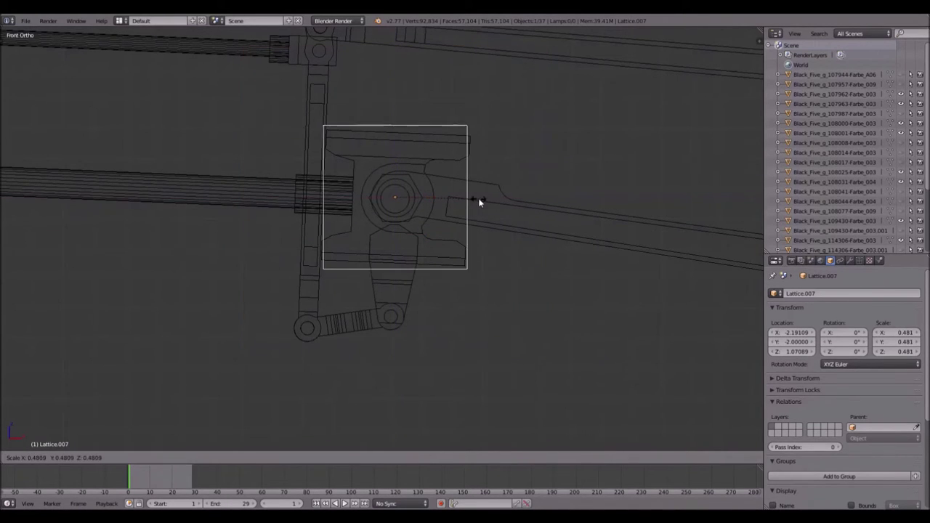
left_click(475, 199)
key("r")
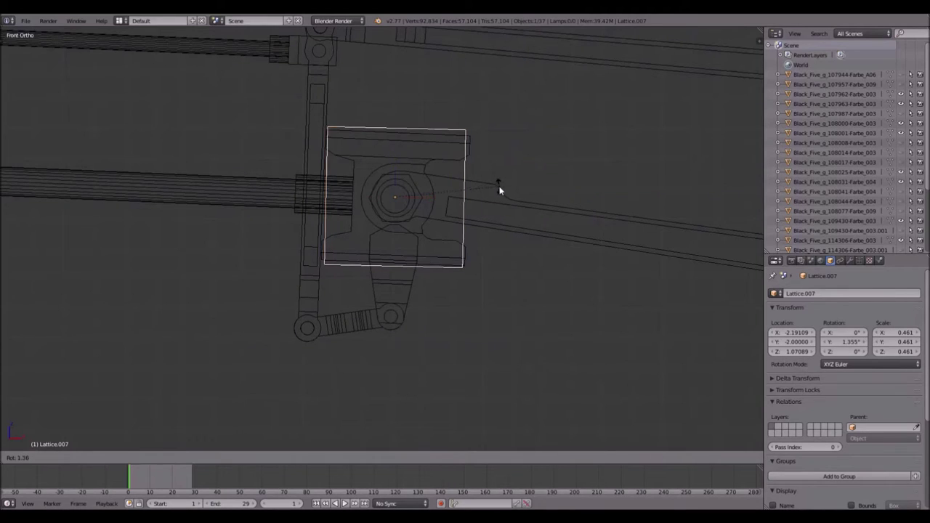
type("2.4")
key("Return")
Step: In front view, lower the lattice slightly to Z 1.06696 around the crosshead nut
scroll(481, 162, "up", 3)
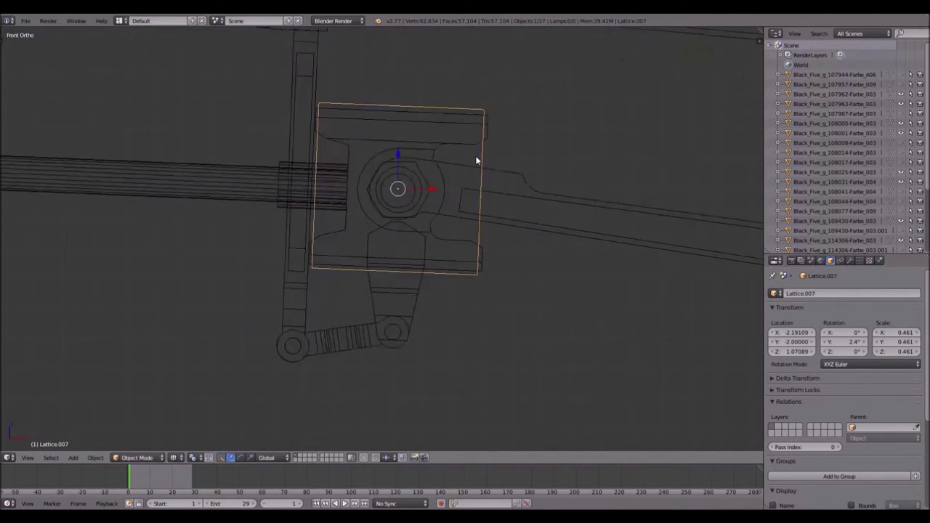
middle_click_drag(402, 64, 344, 204)
key("KP_Decimal")
key("KP_1")
scroll(306, 162, "up", 2)
scroll(166, 150, "up", 2)
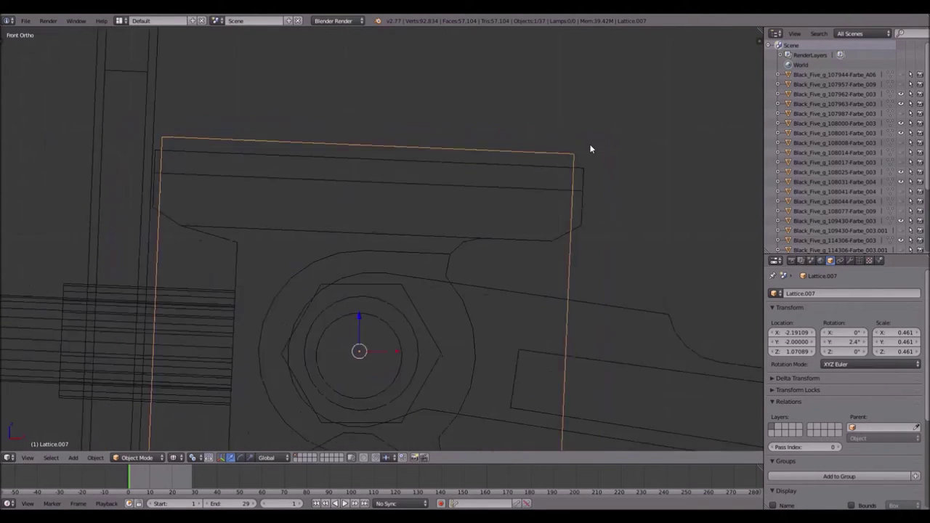
scroll(593, 145, "down", 6)
scroll(385, 227, "up", 5)
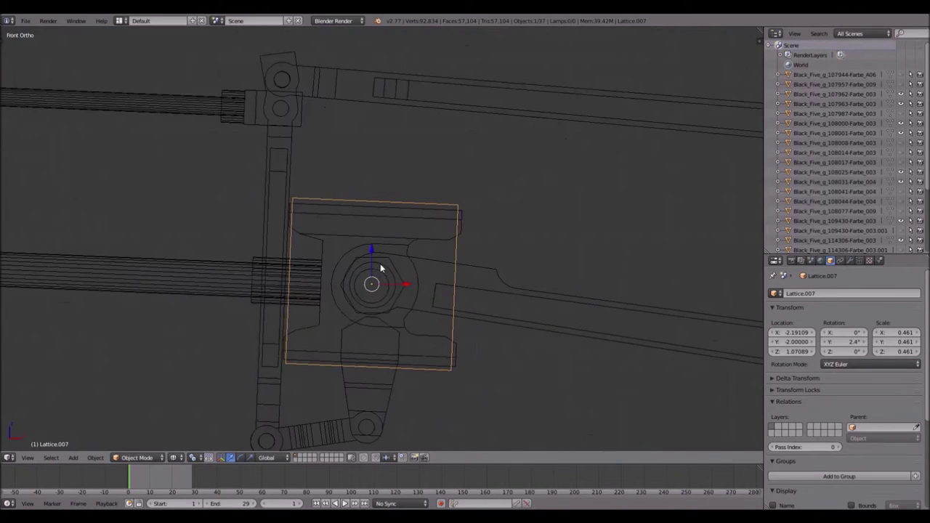
scroll(392, 225, "down", 1, "shift")
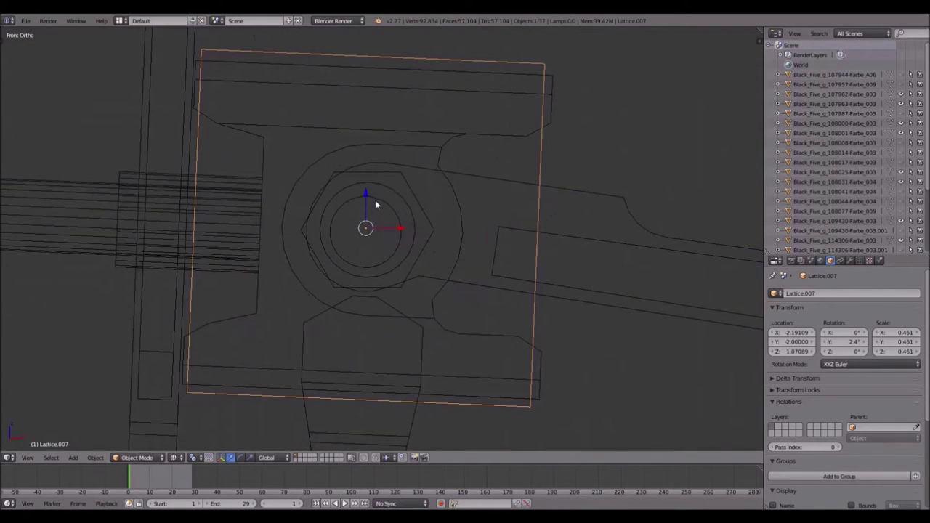
left_click_drag(365, 193, 365, 197)
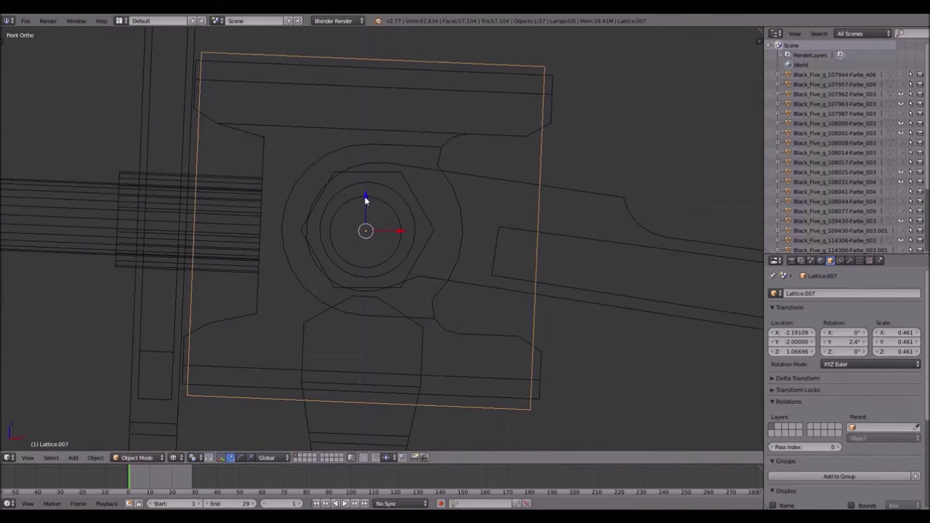
scroll(456, 197, "down", 3)
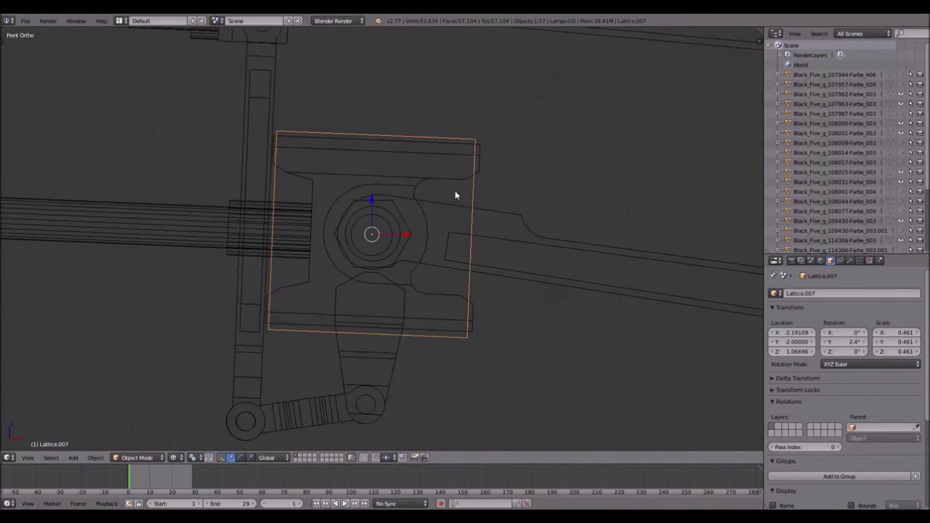
scroll(455, 183, "down", 2)
scroll(455, 189, "down", 3)
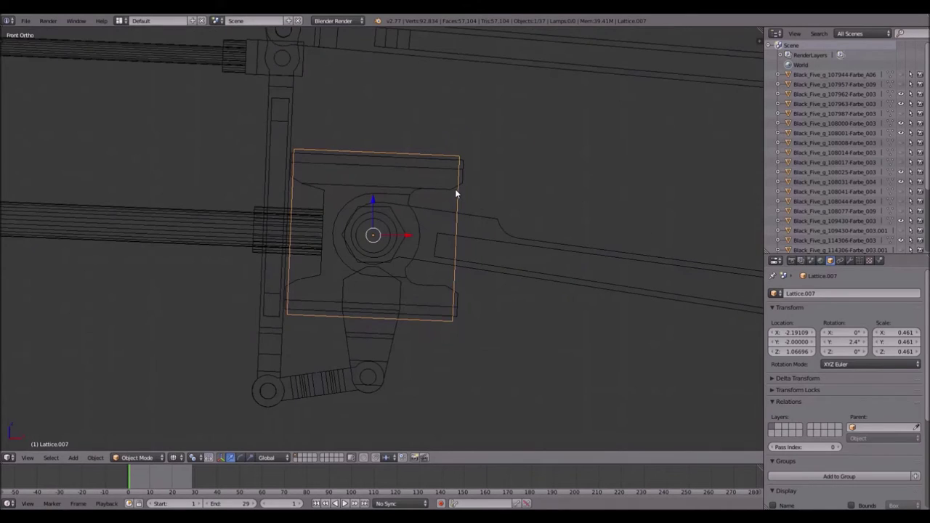
middle_click_drag(446, 328, 445, 280, "shift")
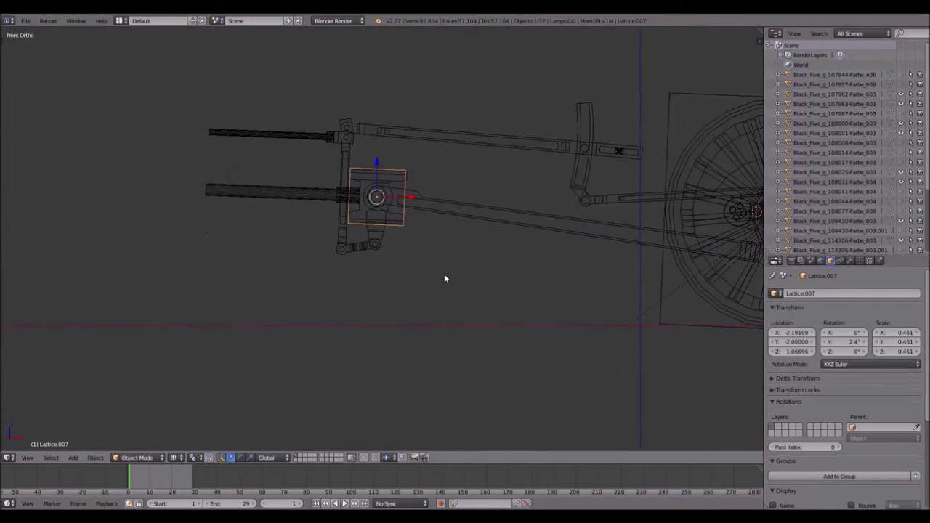
Step: Duplicate the housing lattice and move the copy straight down around the lower link
key("shift+d")
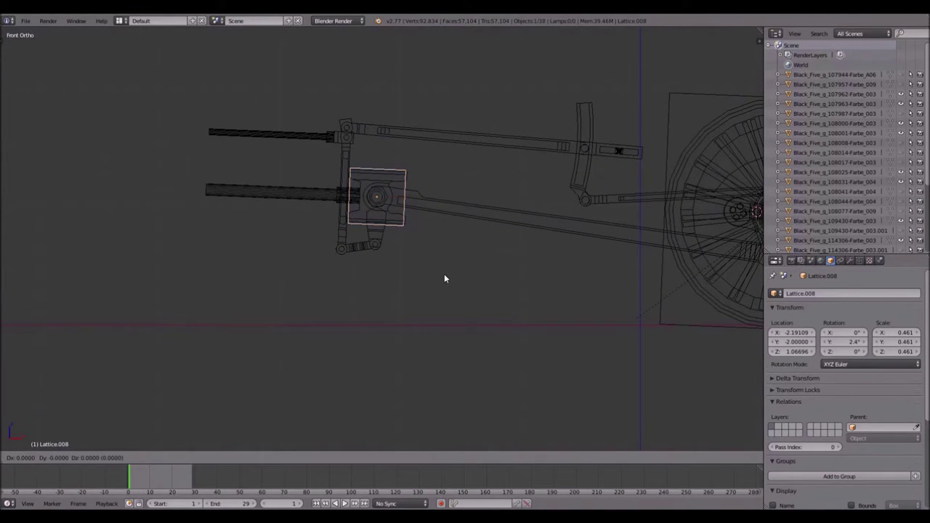
key("z")
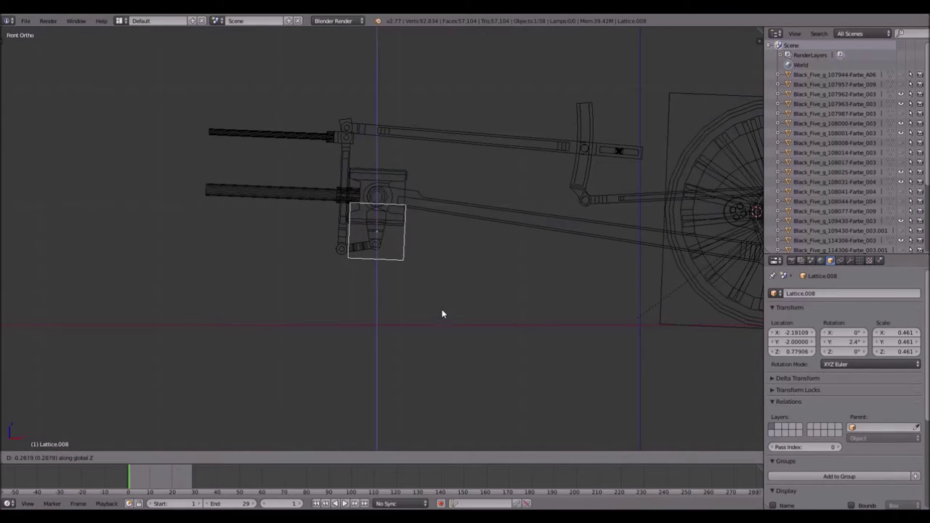
left_click(439, 347)
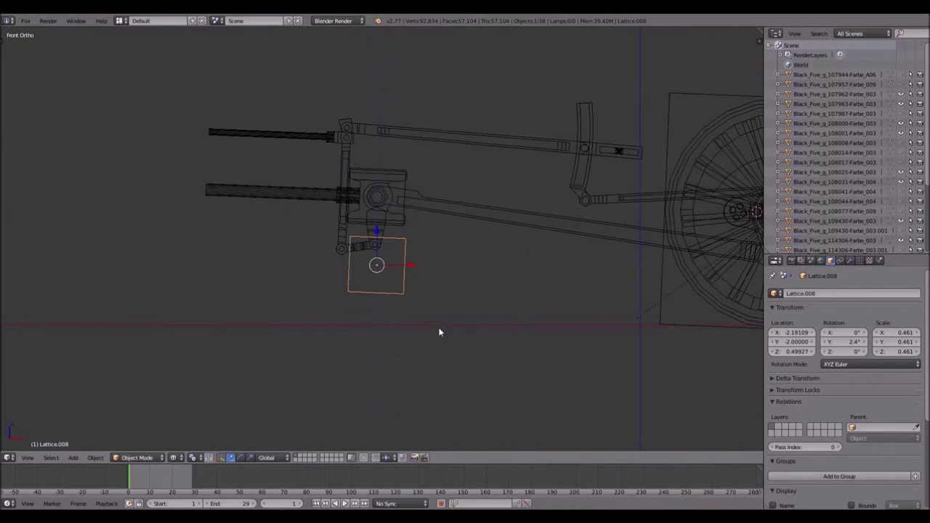
scroll(401, 213, "up", 4)
Step: Duplicate the upper housing lattice again and shrink the copy to scale 0.327
right_click(440, 168)
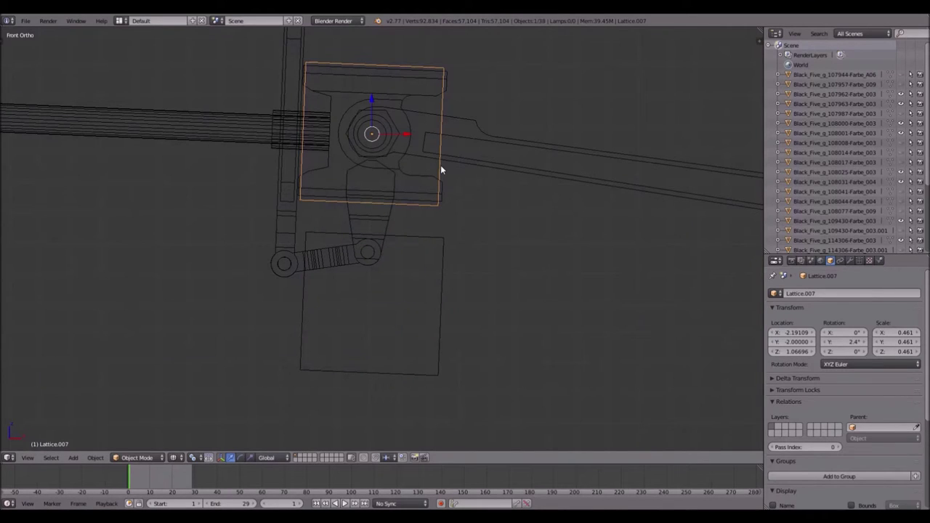
key("shift+d")
key("s")
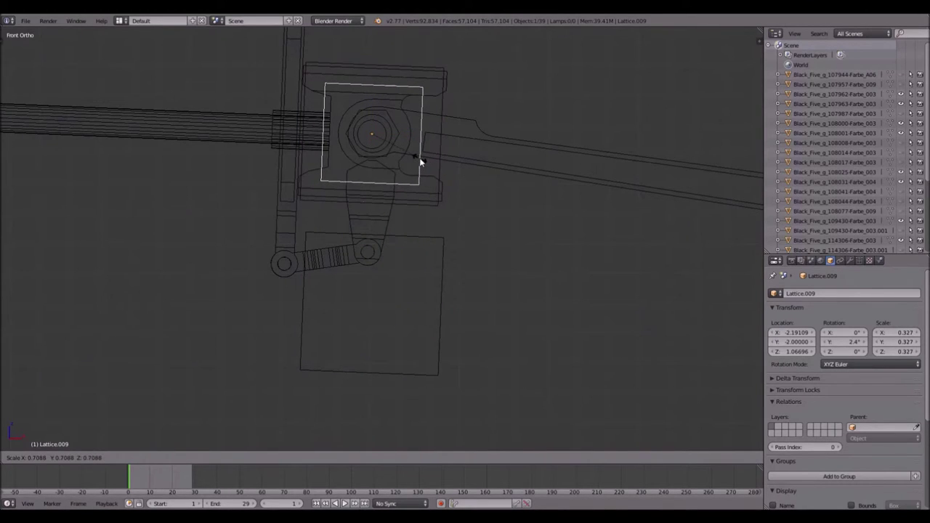
left_click(419, 158)
scroll(425, 250, "down", 4)
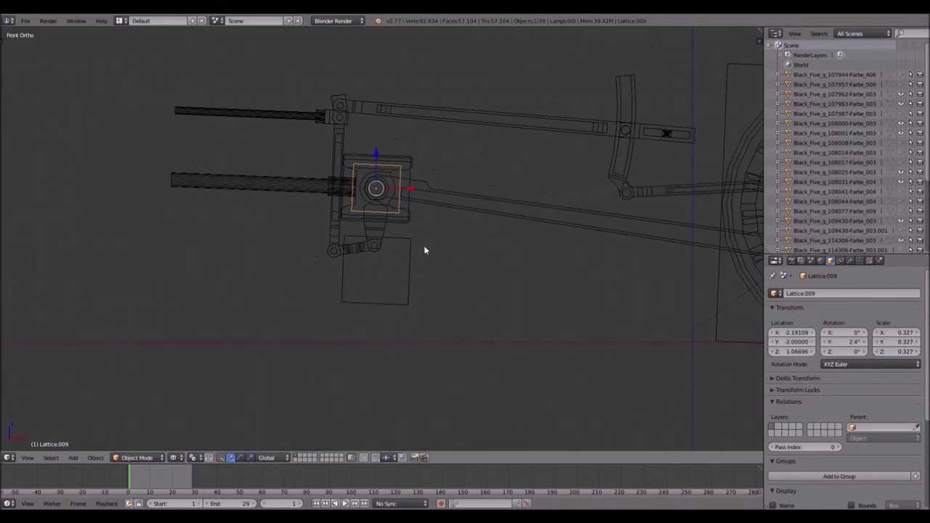
Step: Parent the lower copy, Lattice.008, to the housing lattice Lattice.007
right_click(408, 243)
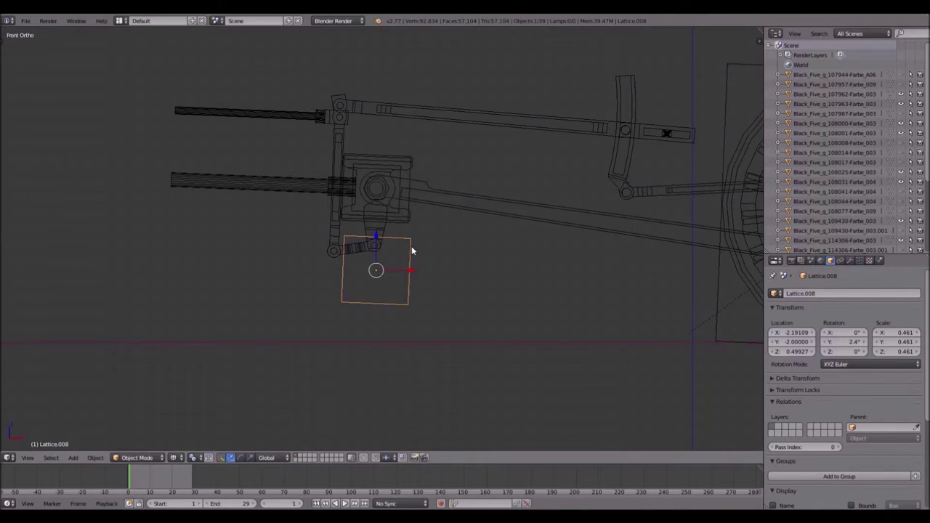
scroll(405, 192, "up", 2)
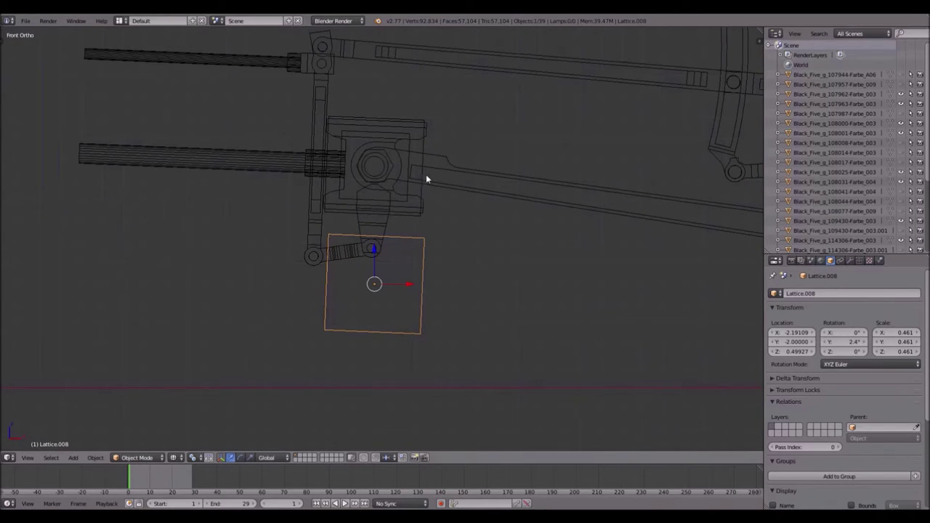
right_click(423, 193, "shift")
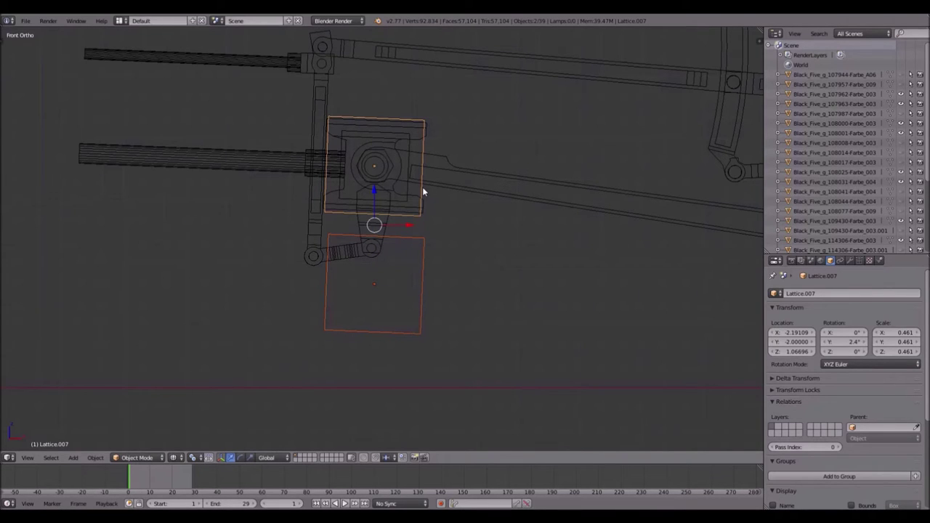
key("ctrl+p")
left_click(410, 186)
scroll(401, 244, "down", 5)
Step: Move Lattice.008 down -100 along Z, then select the crosshead hub lattice
right_click(398, 239)
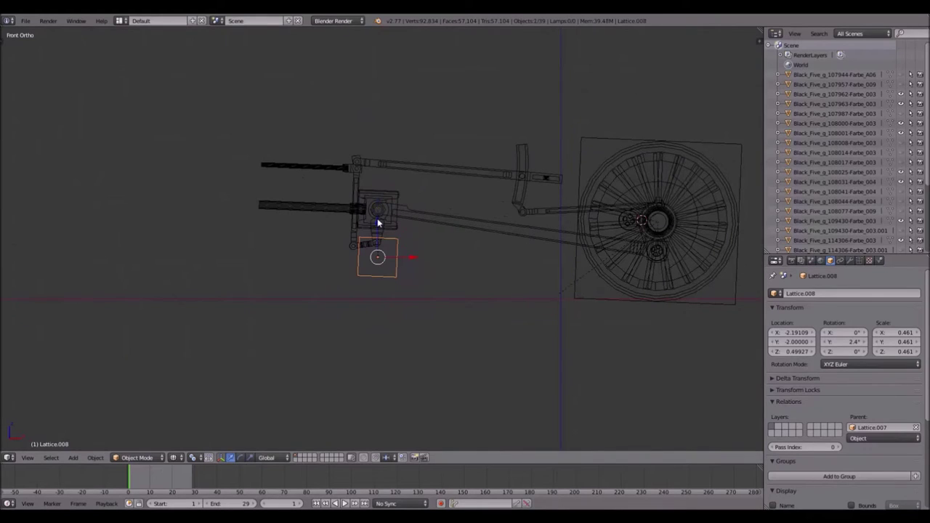
key("g")
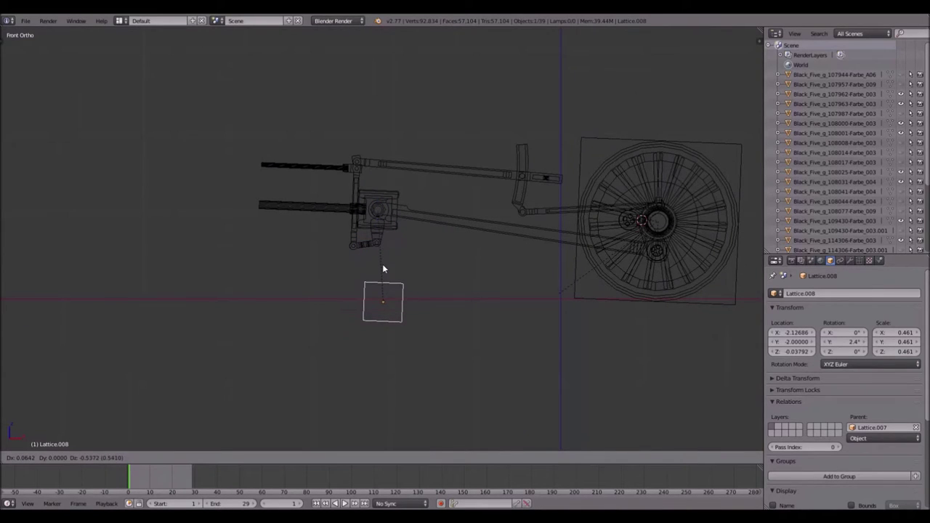
key("z")
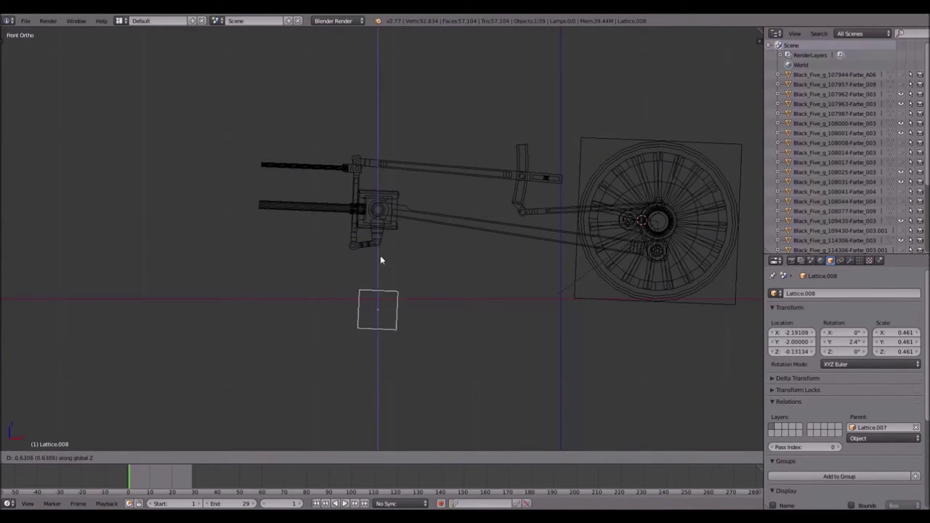
type("-100")
key("Return")
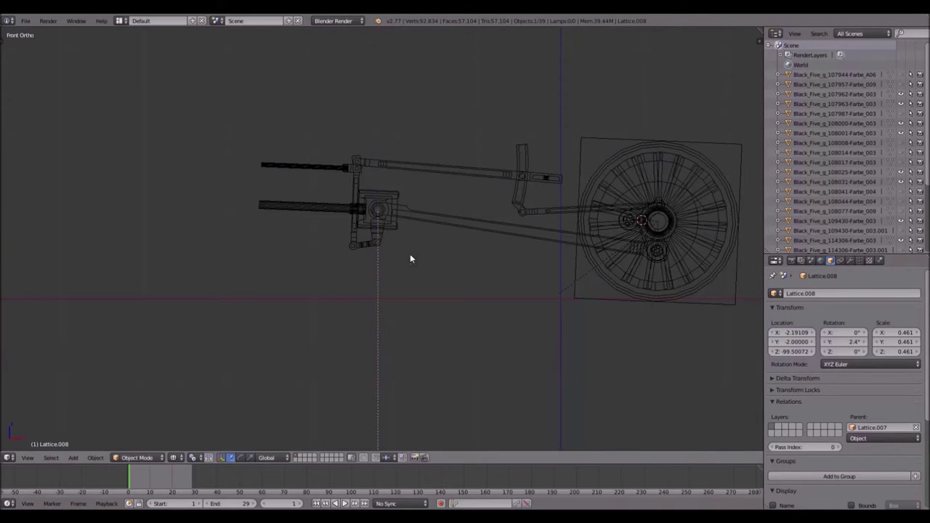
scroll(409, 260, "up", 5)
right_click(433, 130)
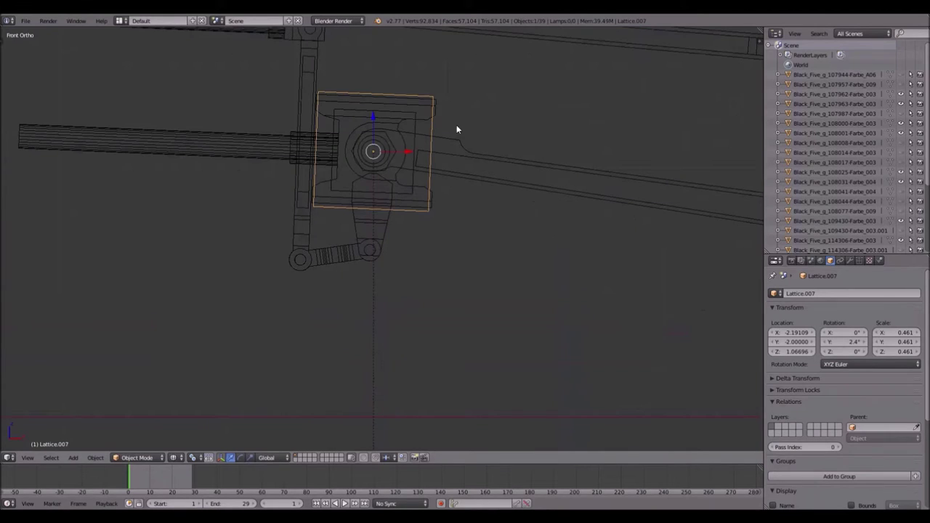
Step: Rotate Lattice.007 another 2.4° about Y, then frame and select Lattice.008 far below
key("r")
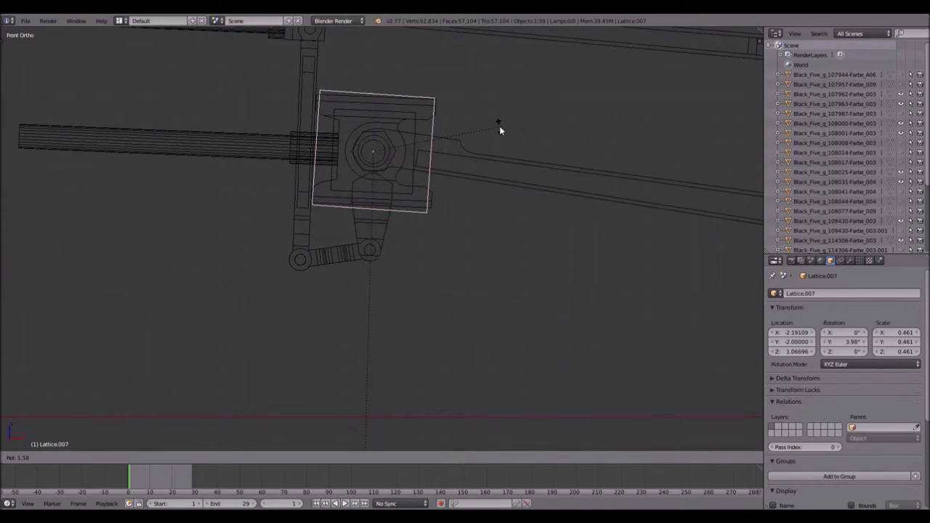
type("2.4")
key("Return")
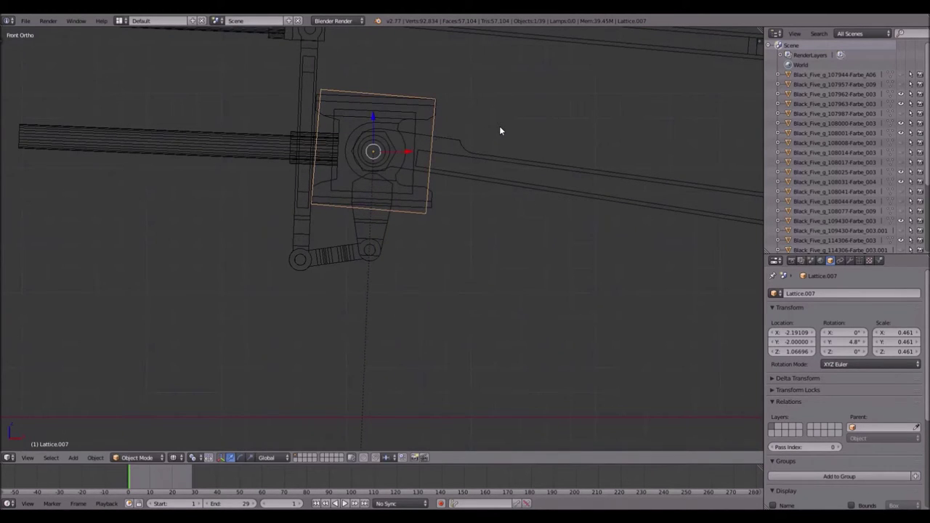
key("KP_Decimal")
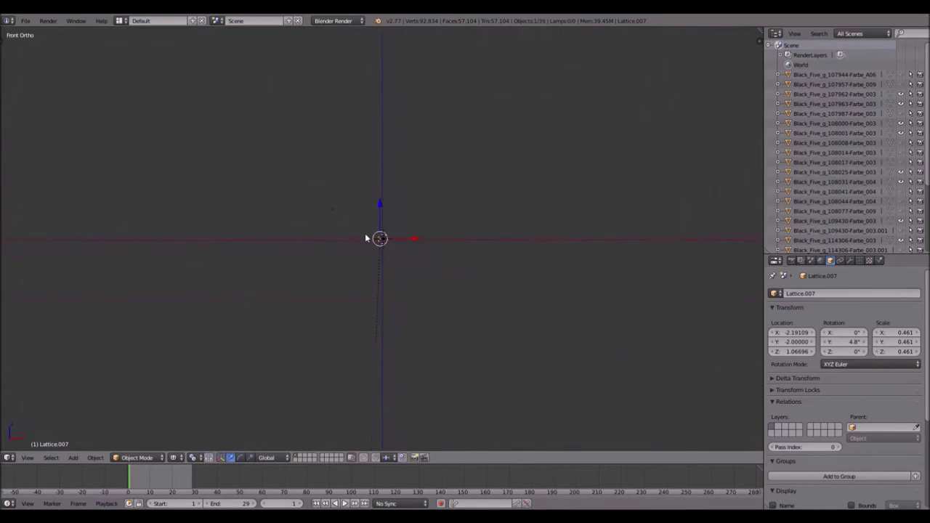
right_click(372, 269)
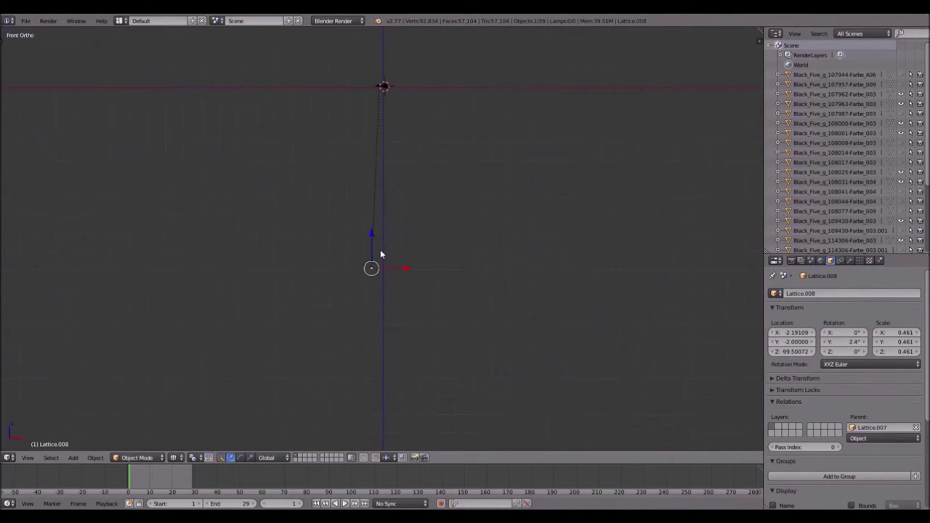
scroll(381, 224, "up", 1)
middle_click_drag(382, 46, 386, 95, "shift")
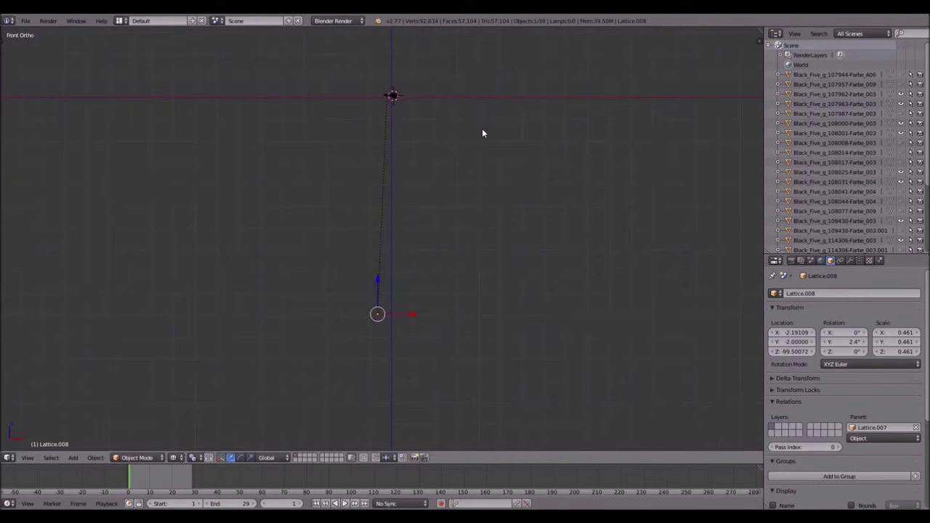
Step: Snap the 3D cursor to Lattice.008's origin and add a single-bone armature there
key("shift+s")
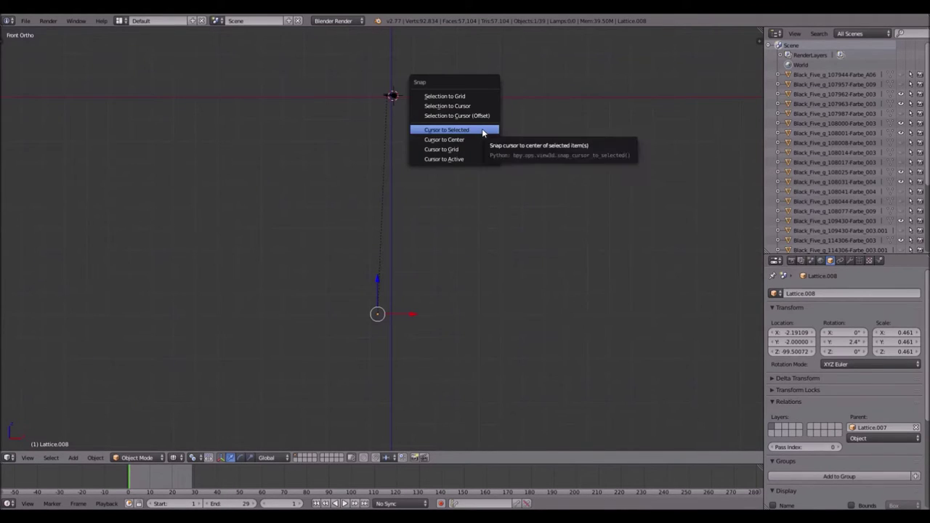
left_click(482, 133)
key("shift+a")
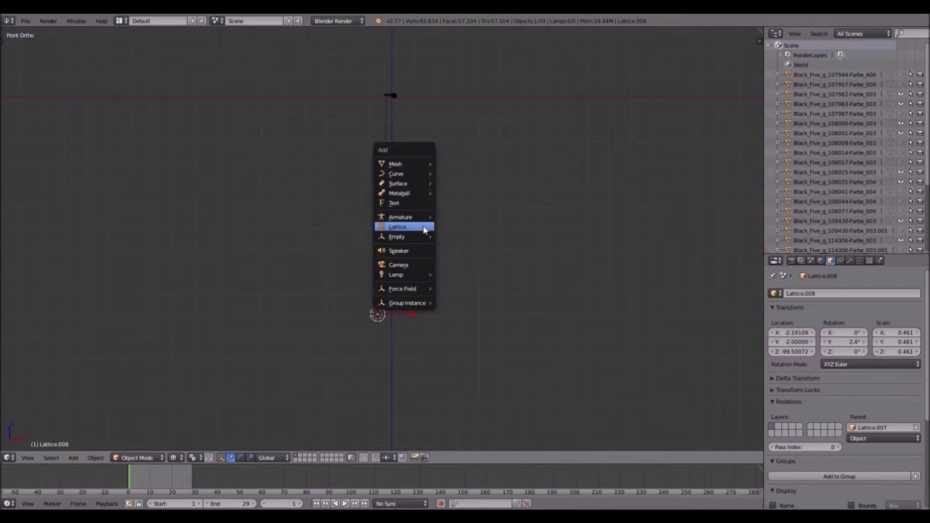
mouse_move(421, 216)
left_click(454, 218)
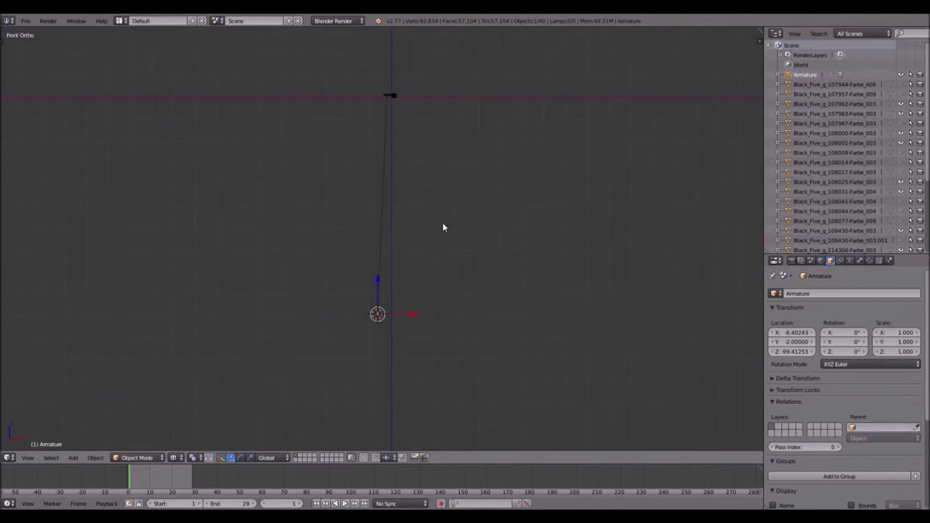
scroll(386, 286, "up", 4)
middle_click_drag(382, 408, 378, 225, "shift")
scroll(374, 263, "up", 10)
middle_click_drag(331, 191, 439, 260, "shift")
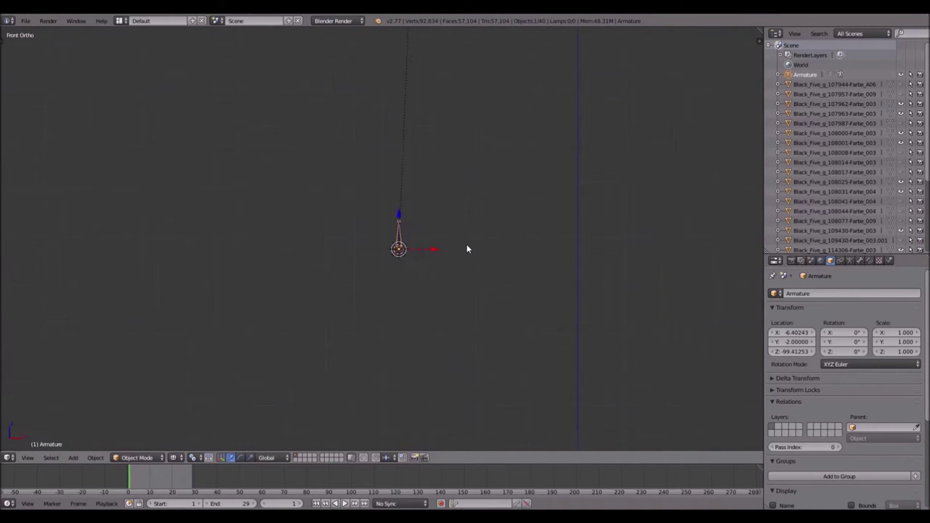
Step: In bone editing, move the bone tip up and right, then raise the joint along Z
key("Tab")
scroll(436, 231, "down", 4)
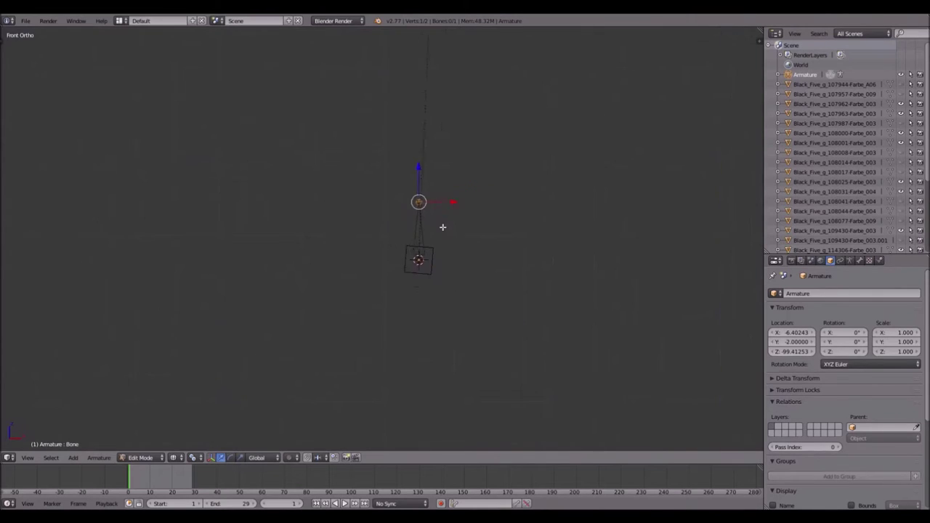
left_click_drag(407, 213, 442, 143)
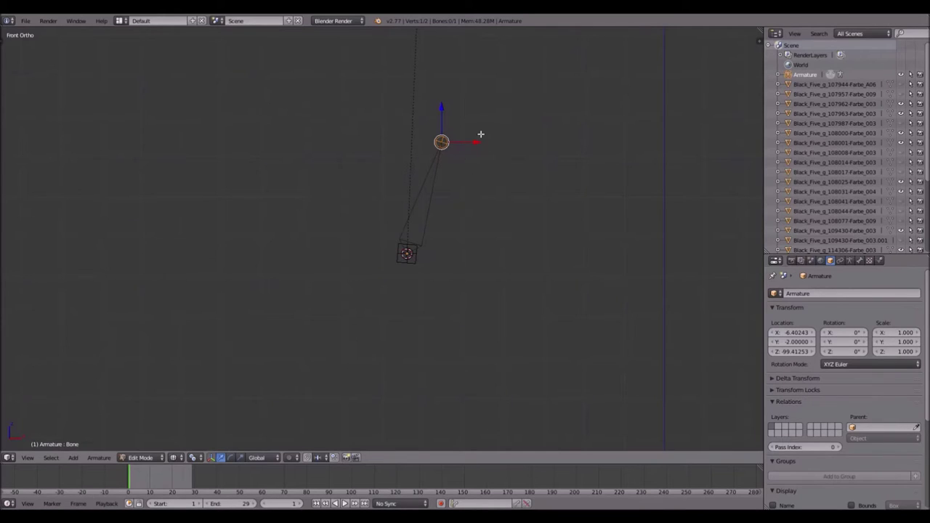
scroll(460, 144, "down", 5)
middle_click_drag(446, 160, 329, 85, "shift")
key("Home")
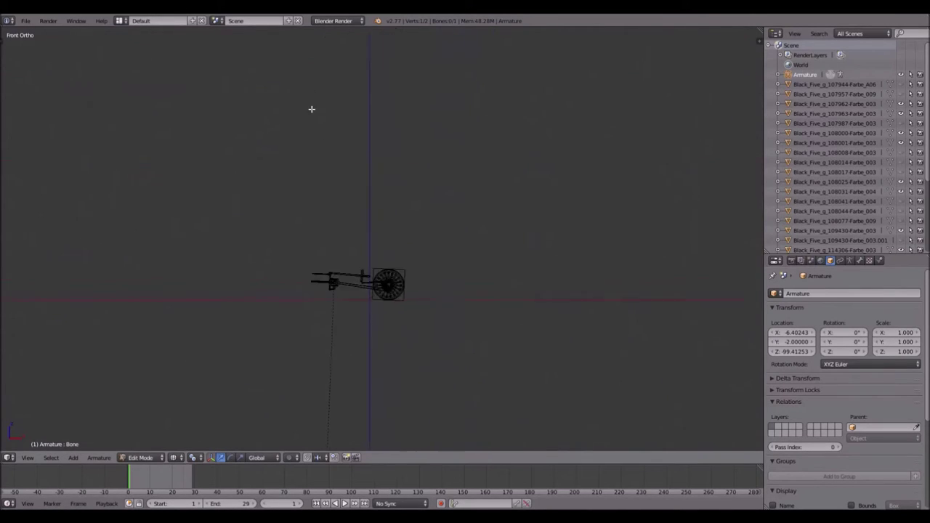
scroll(356, 272, "up", 4)
middle_click_drag(359, 251, 427, 245, "shift")
key("g")
key("z")
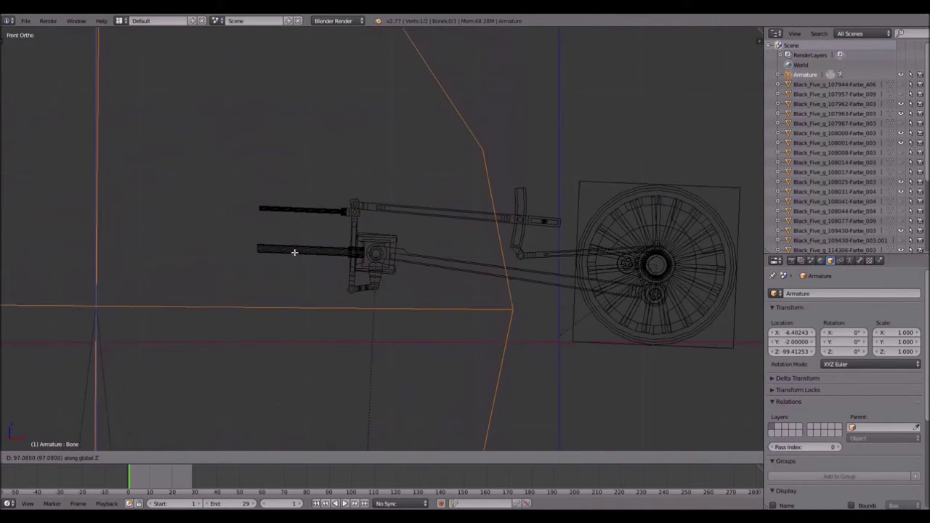
left_click(291, 221)
Step: Extrude a second bone from the joint up to a point above the wheel
middle_click_drag(178, 266, 248, 240, "shift")
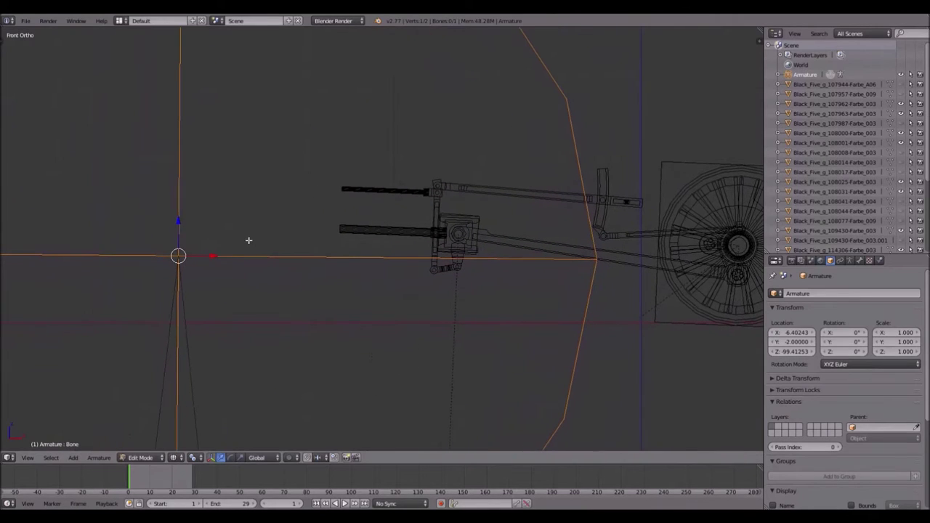
scroll(162, 241, "down", 2)
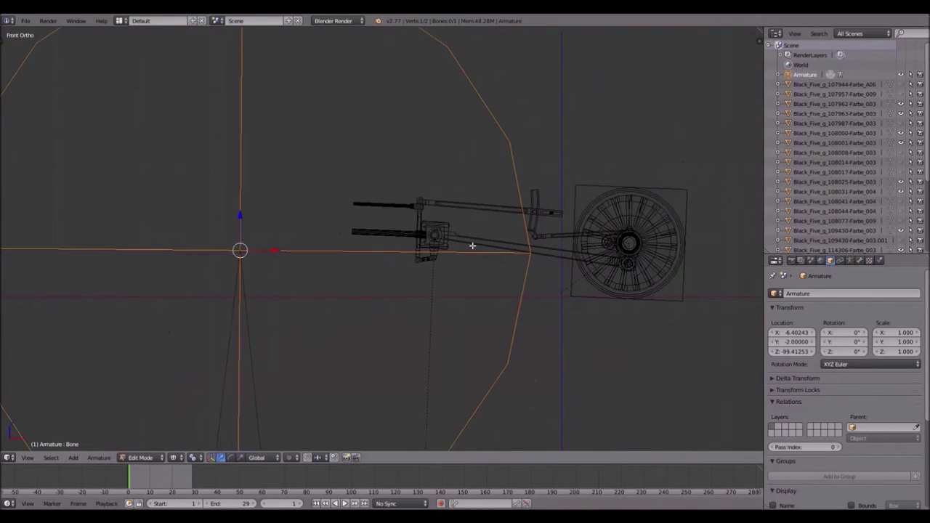
middle_click_drag(482, 242, 427, 230, "shift")
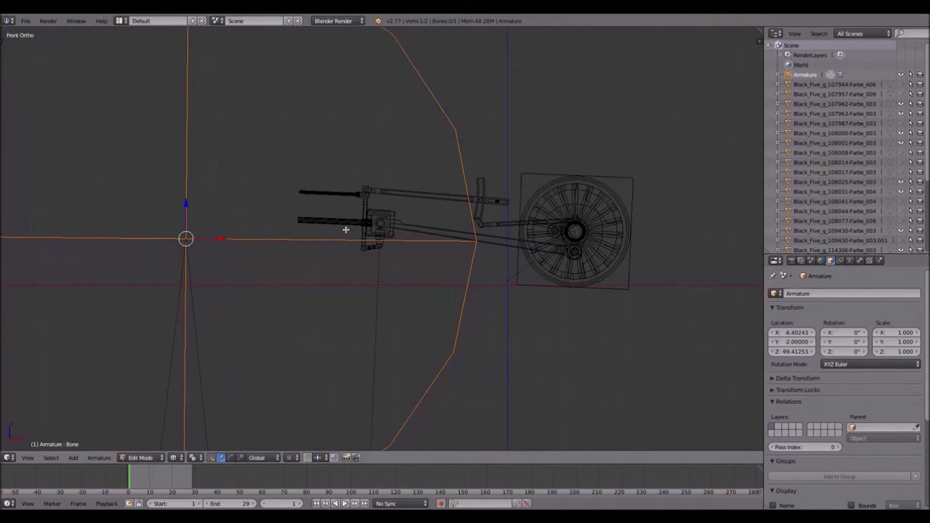
key("e")
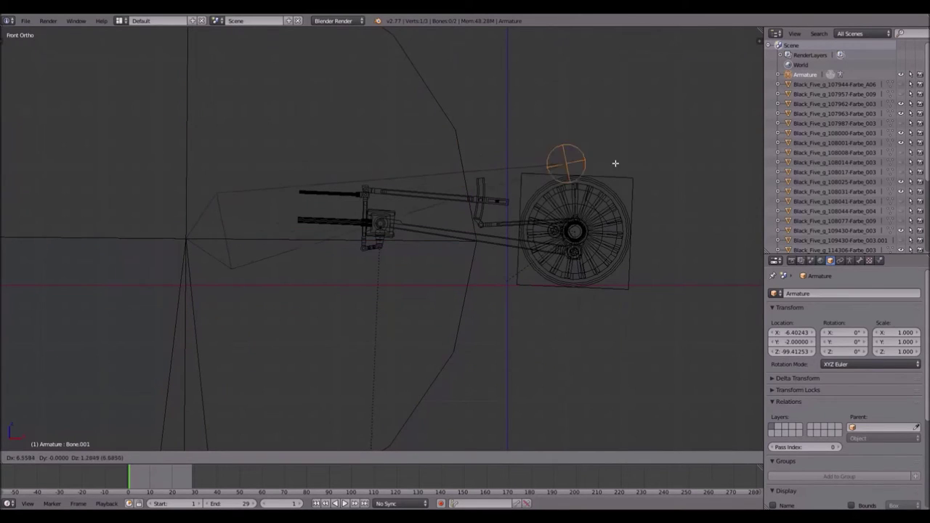
left_click(662, 149)
Step: Delete the accidental extra bone left by a cancelled extrusion
middle_click_drag(508, 182, 251, 210, "shift")
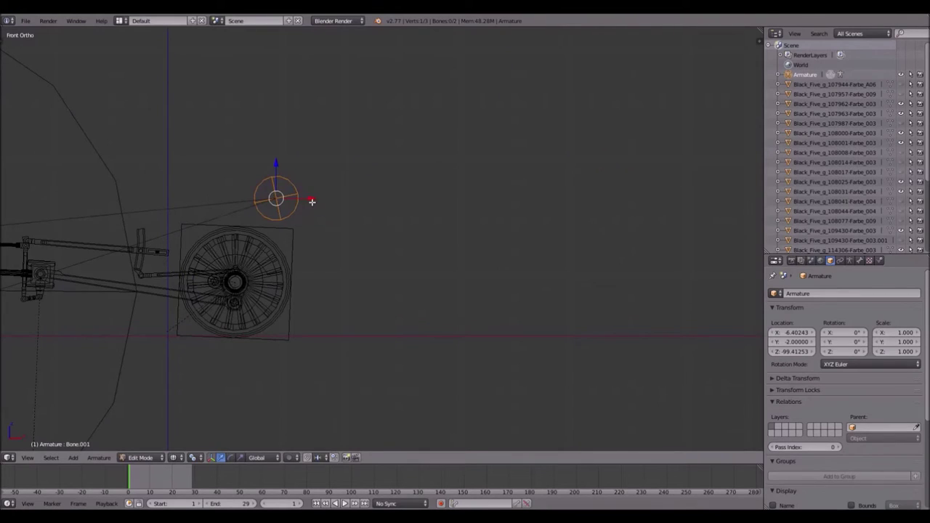
key("e")
right_click(656, 180)
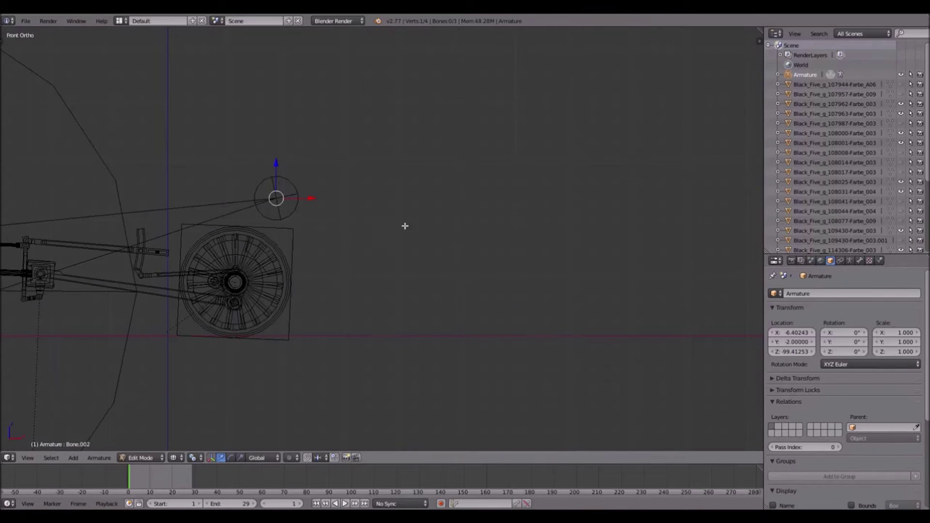
left_click_drag(276, 163, 267, 136)
key("x")
left_click(278, 161)
key("g")
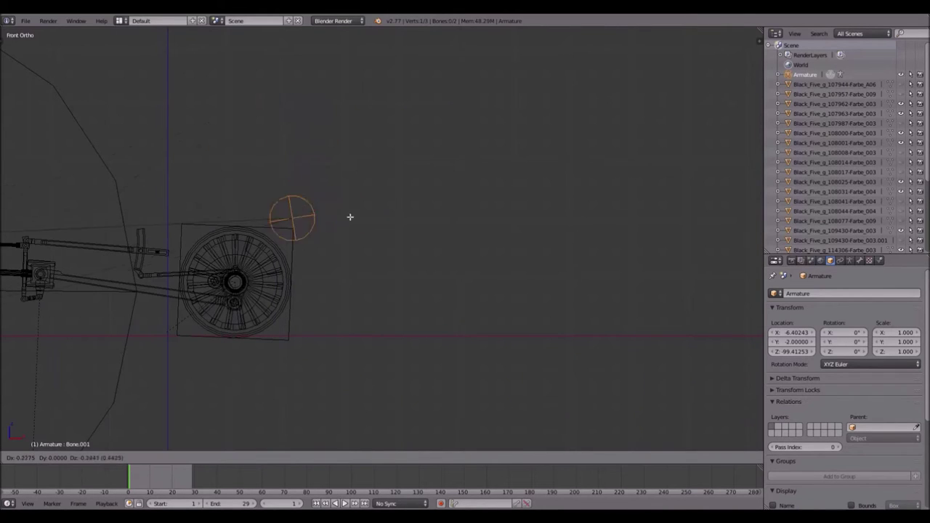
key("Escape")
middle_click_drag(292, 274, 515, 249, "shift")
scroll(442, 276, "up", 4)
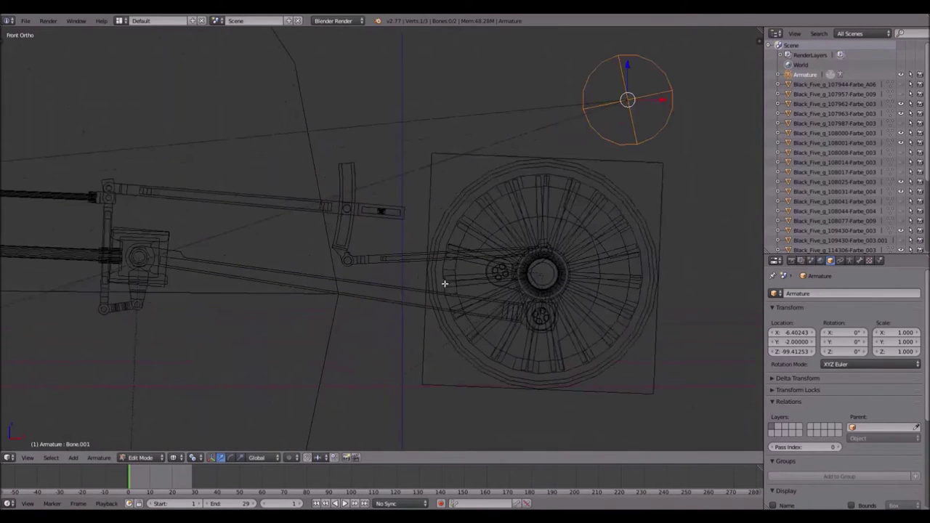
Step: Snap the bone joint onto Lattice.005 at the small crank hub via the 3D cursor
key("Tab")
middle_click_drag(559, 308, 445, 245, "shift")
scroll(417, 262, "up", 5)
right_click(399, 294)
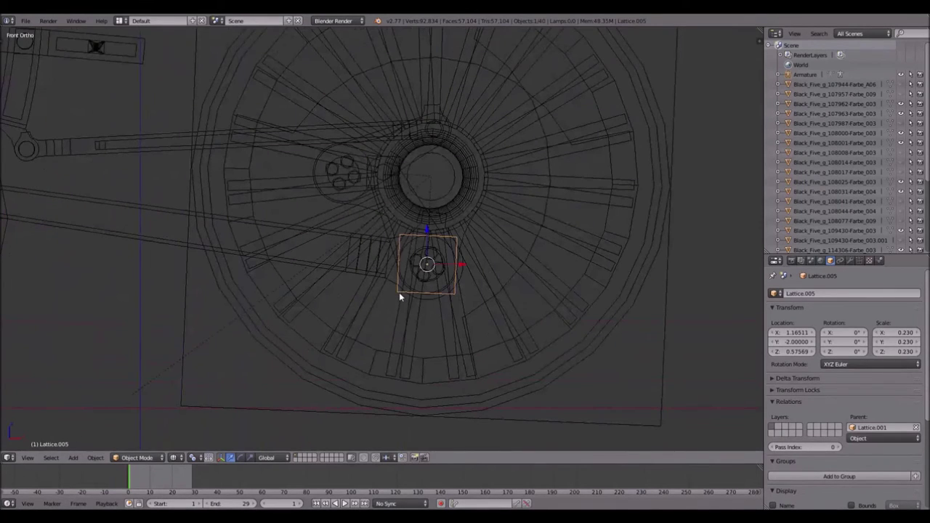
key("shift+s")
left_click(399, 292)
scroll(399, 296, "down", 4)
scroll(399, 294, "down", 4)
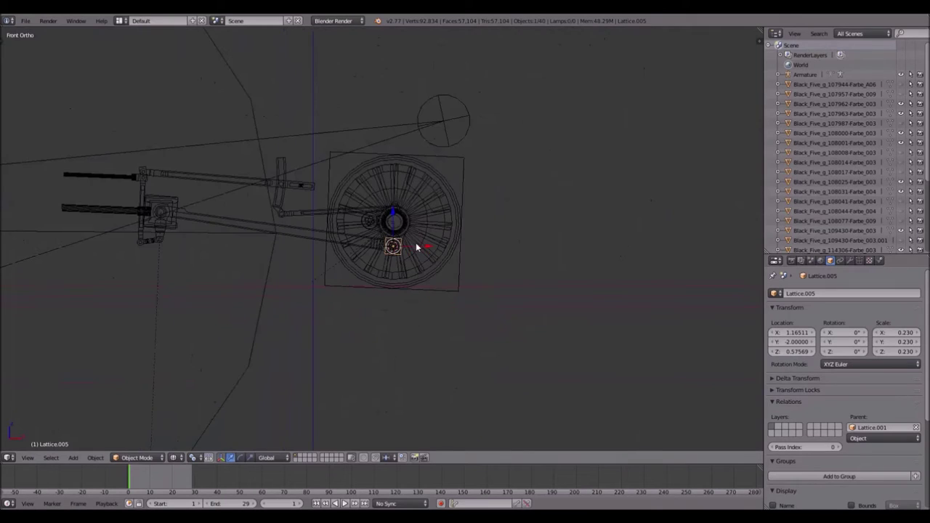
right_click(438, 124)
scroll(439, 125, "up", 4)
key("Tab")
key("shift+s")
left_click(435, 115)
Step: Snap the first bone's joint onto Lattice.007 at the crosshead via the 3D cursor
middle_click_drag(369, 191, 546, 207, "shift")
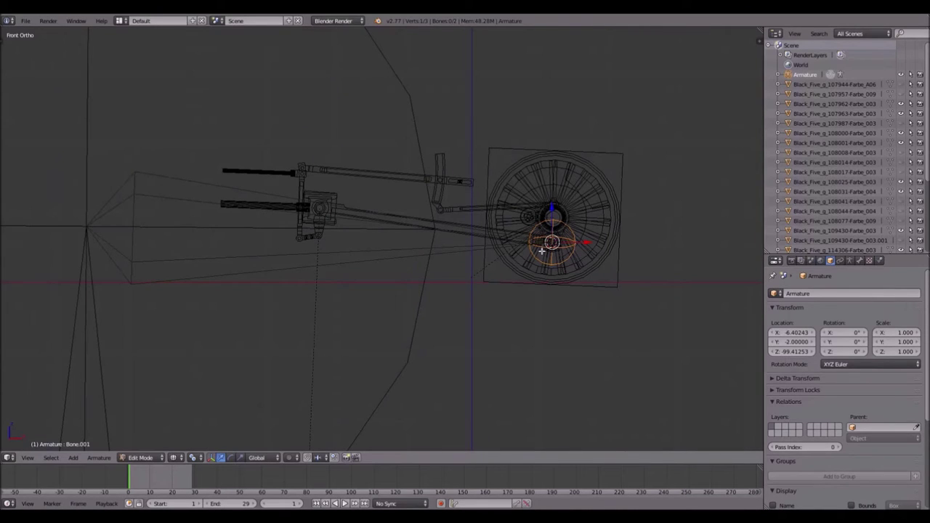
right_click(86, 227)
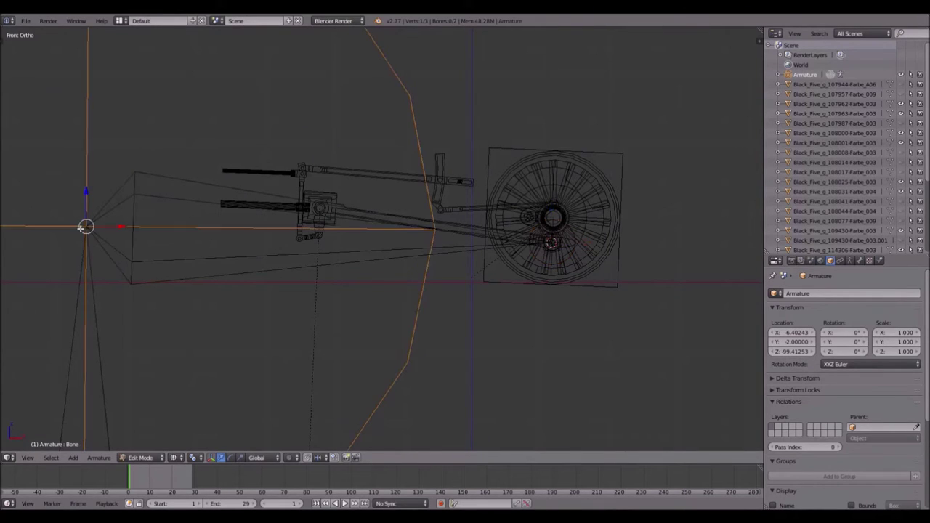
key("Tab")
right_click(336, 205)
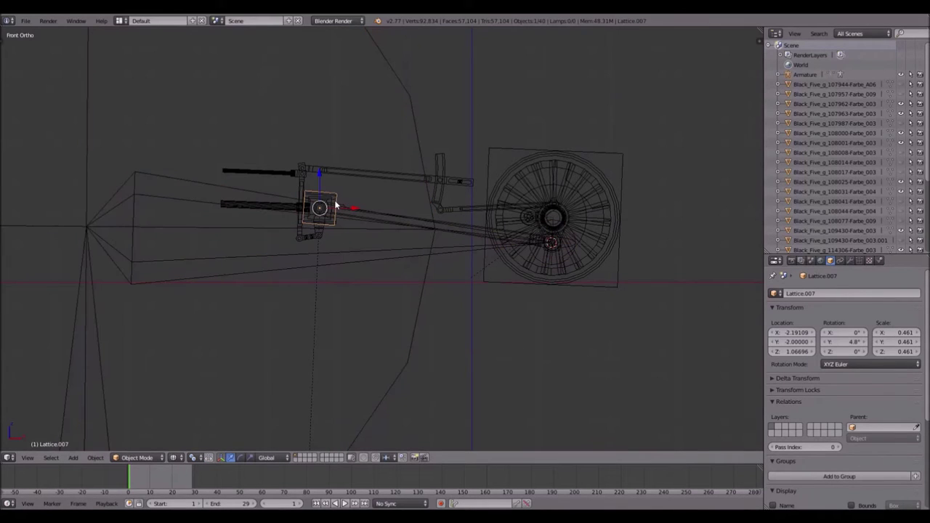
key("shift+s")
left_click(327, 223)
right_click(86, 230)
key("Tab")
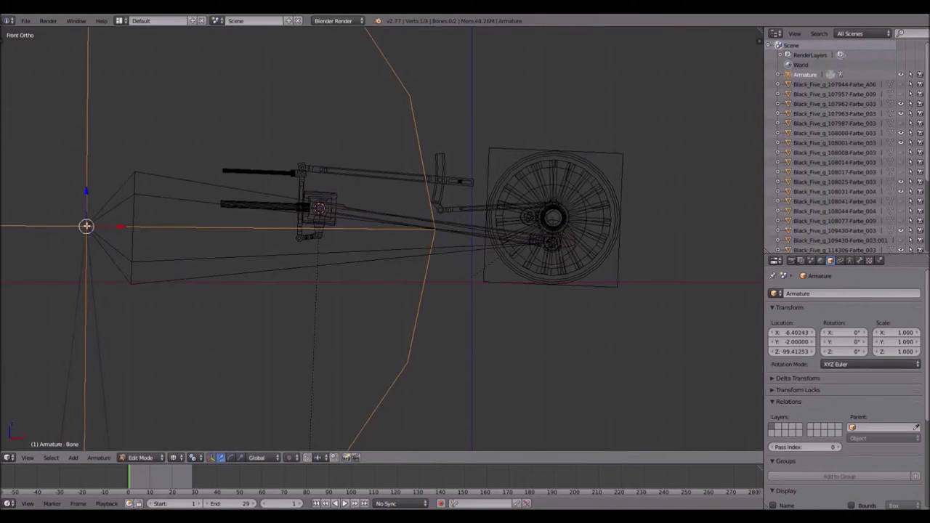
key("shift+s")
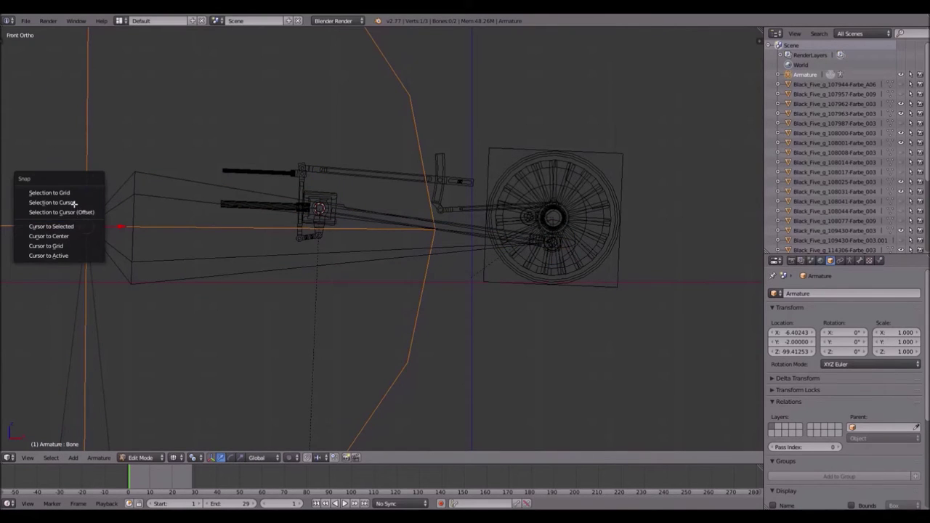
left_click(74, 203)
Step: Return the armature to Object Mode and centre the view on the bone's head circle
scroll(343, 192, "down", 4)
middle_click_drag(343, 192, 304, 85, "shift")
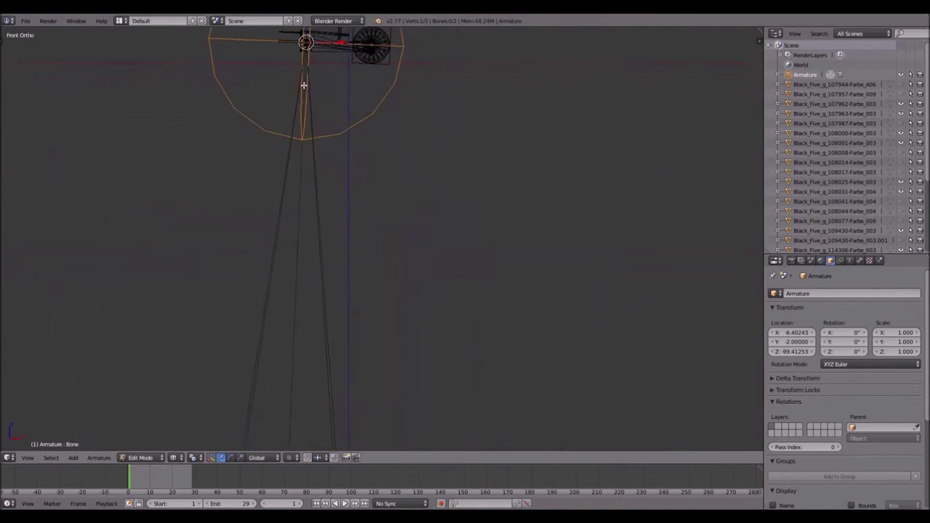
scroll(303, 85, "down", 5)
middle_click_drag(329, 172, 357, 212, "shift")
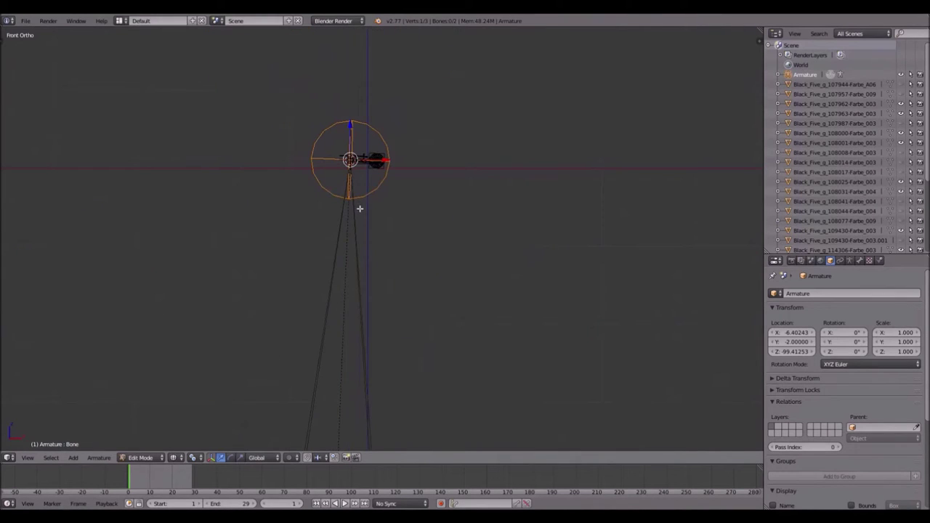
key("Tab")
scroll(332, 209, "down", 4, "shift")
scroll(321, 246, "up", 7)
middle_click_drag(211, 252, 431, 220, "shift")
scroll(289, 226, "up", 4)
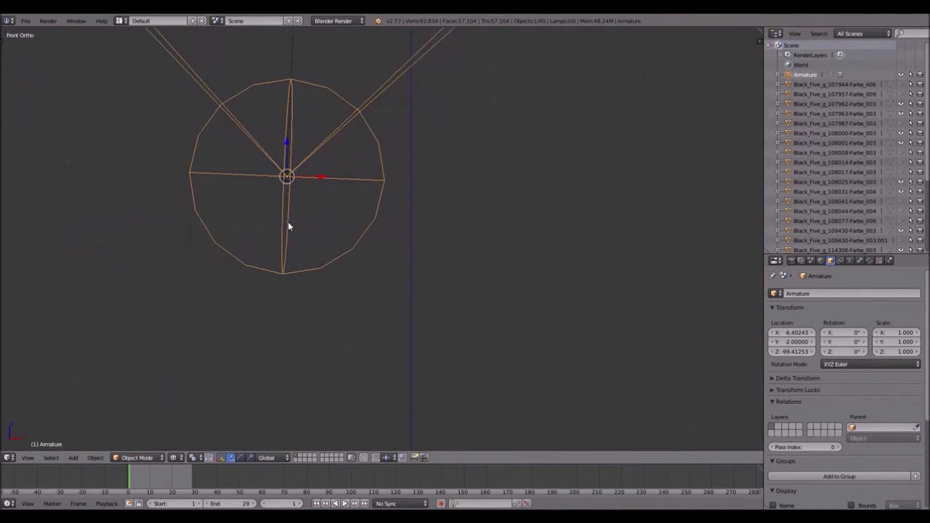
Step: Clear the small lattice Lattice.008's parent while keeping its transformation
right_click(289, 184)
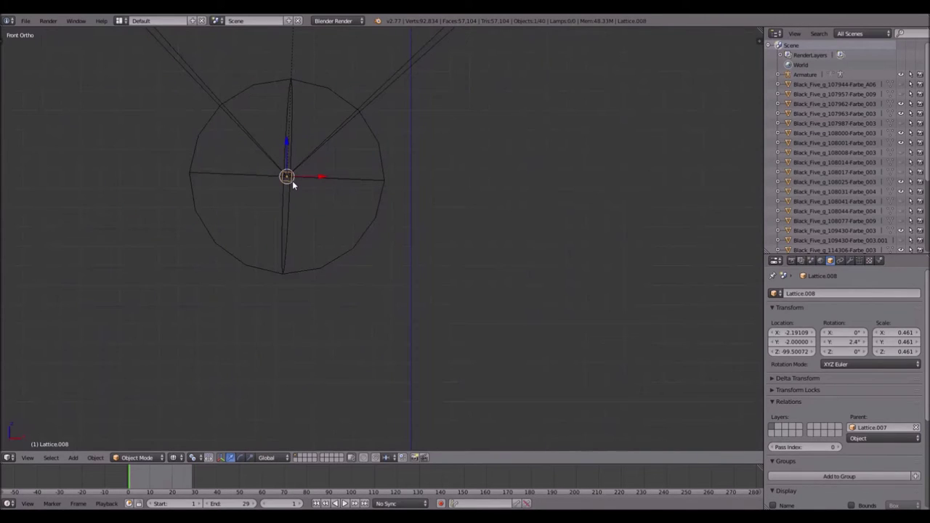
key("alt+p")
key("ctrl+p")
key("Escape")
key("alt+p")
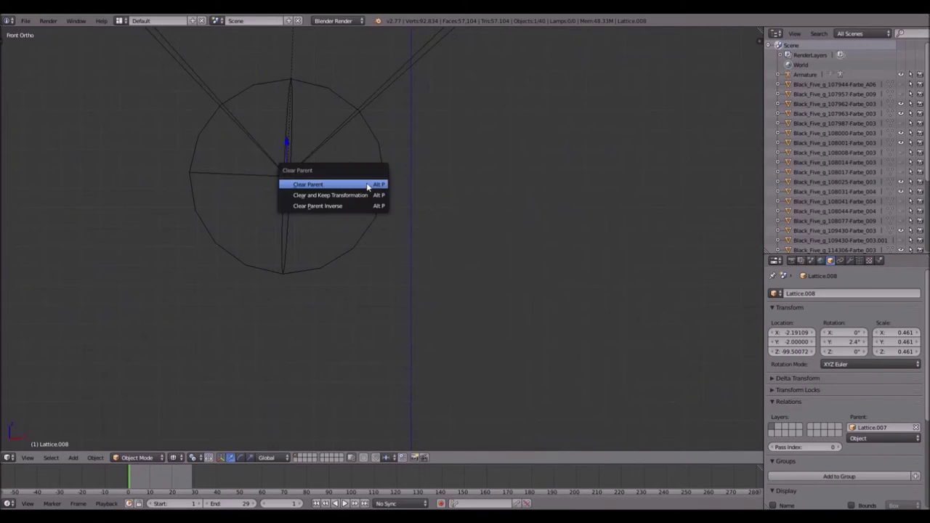
left_click(361, 195)
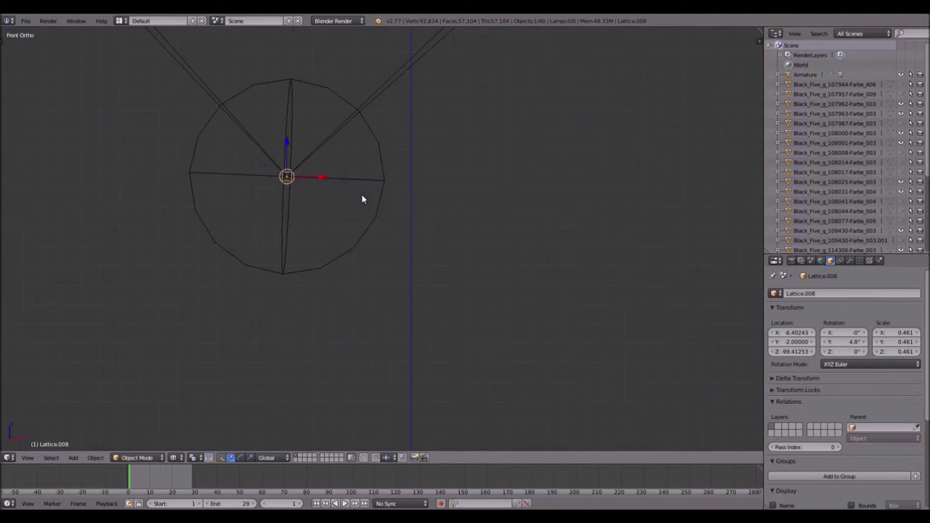
Step: Rename the lattice to 'down' in the Object properties
left_click(831, 293)
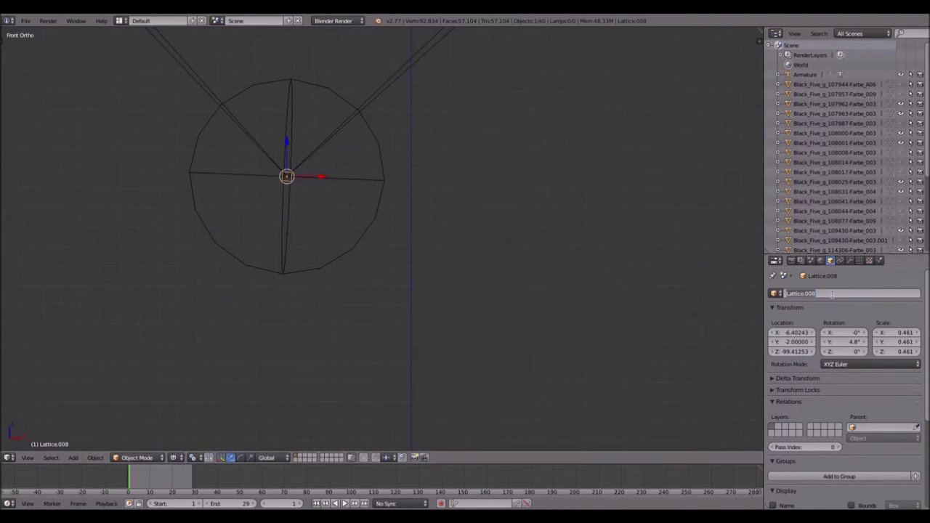
type("00")
key("Return")
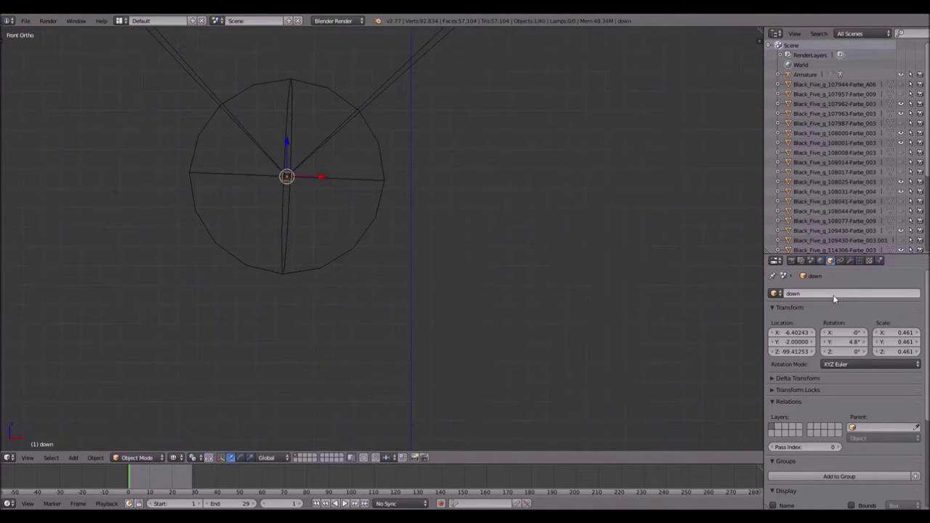
Step: Frame the wheel and linkage, then put the armature into Pose Mode
scroll(473, 191, "down", 10)
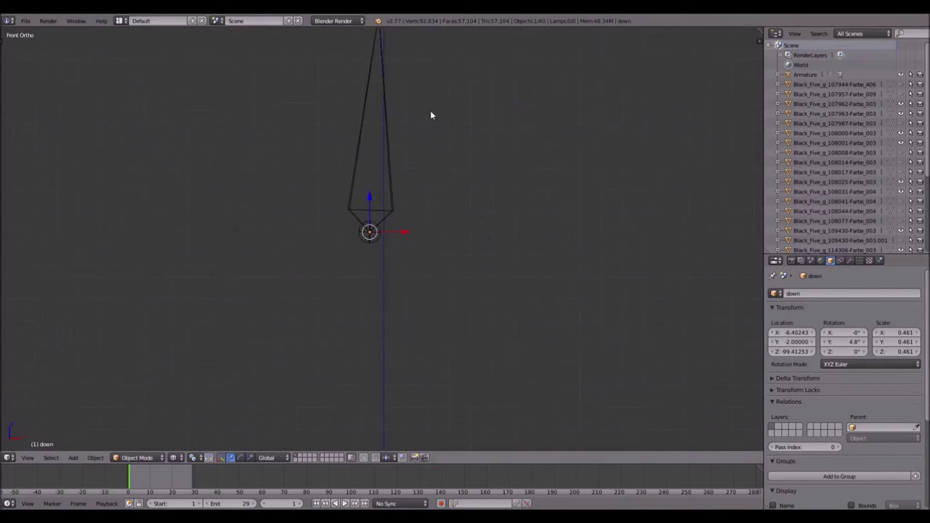
scroll(388, 128, "up", 5, "shift")
scroll(394, 82, "up", 3)
scroll(388, 151, "up", 5)
scroll(369, 266, "up", 4, "shift")
scroll(357, 247, "up", 7)
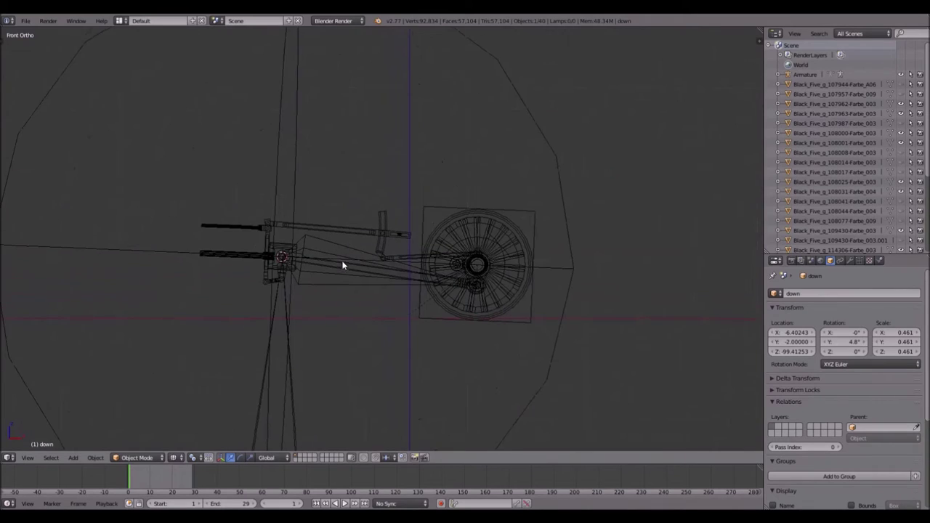
middle_click_drag(344, 270, 388, 210, "shift")
scroll(363, 214, "up", 4)
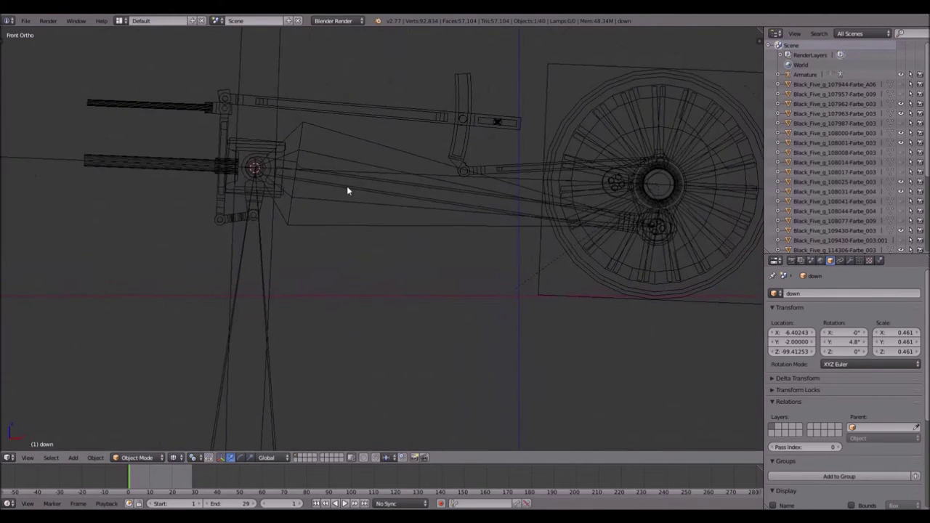
middle_click_drag(659, 195, 521, 191, "shift")
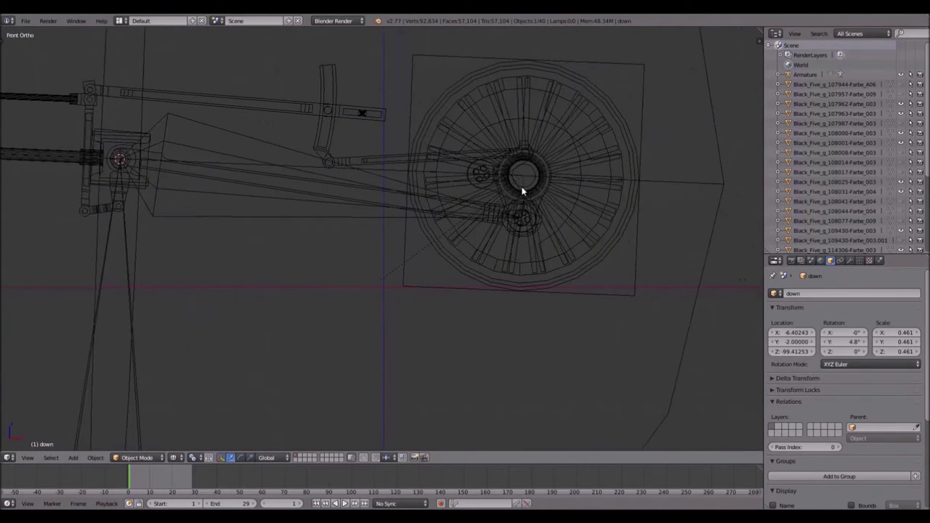
right_click(176, 217)
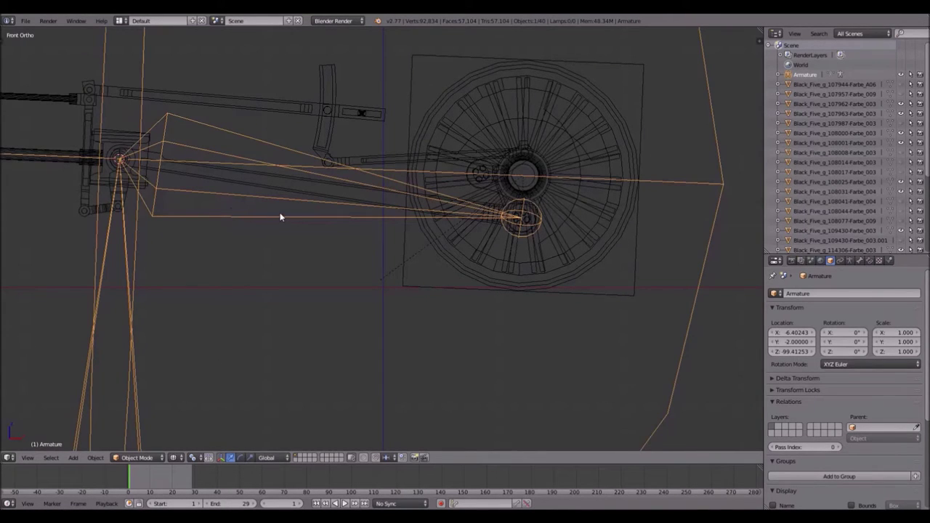
key("ctrl+Tab")
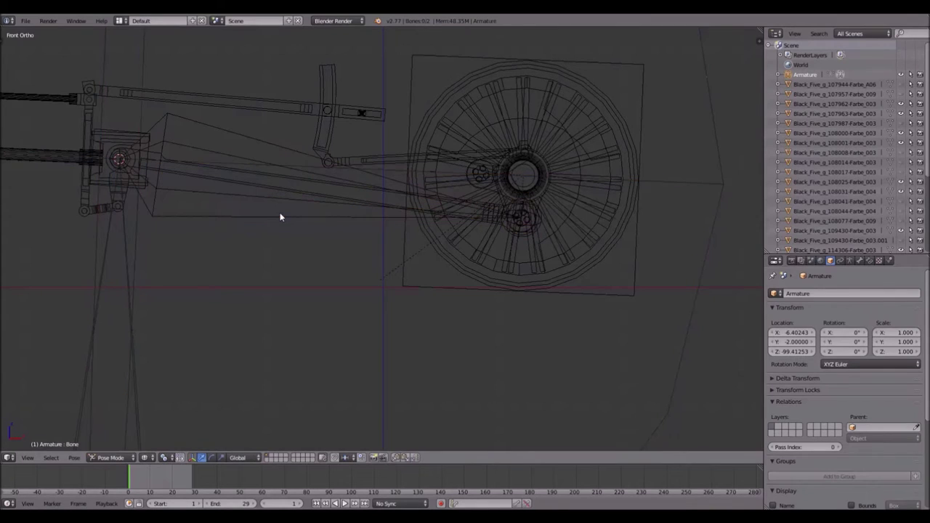
Step: Add an Inverse Kinematics bone constraint to Bone.001
left_click(110, 457)
scroll(368, 207, "down", 2)
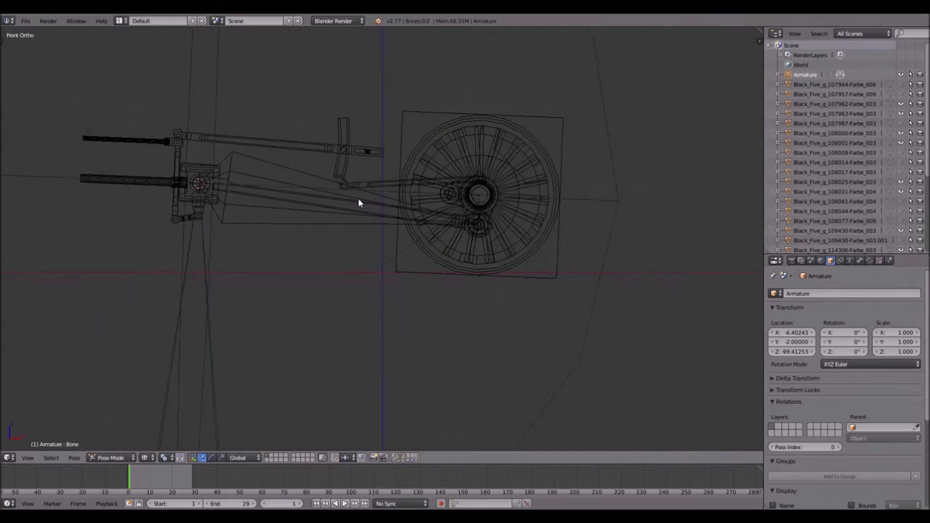
key("Tab")
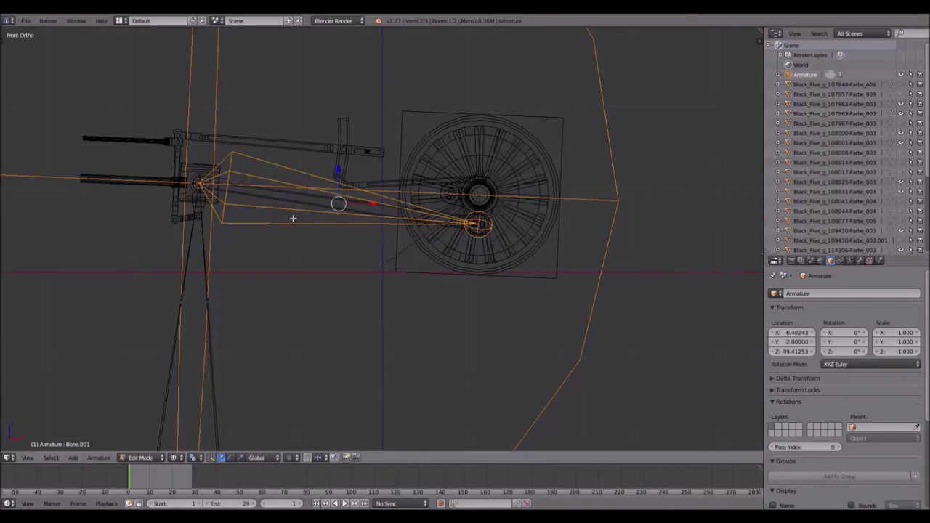
key("Tab")
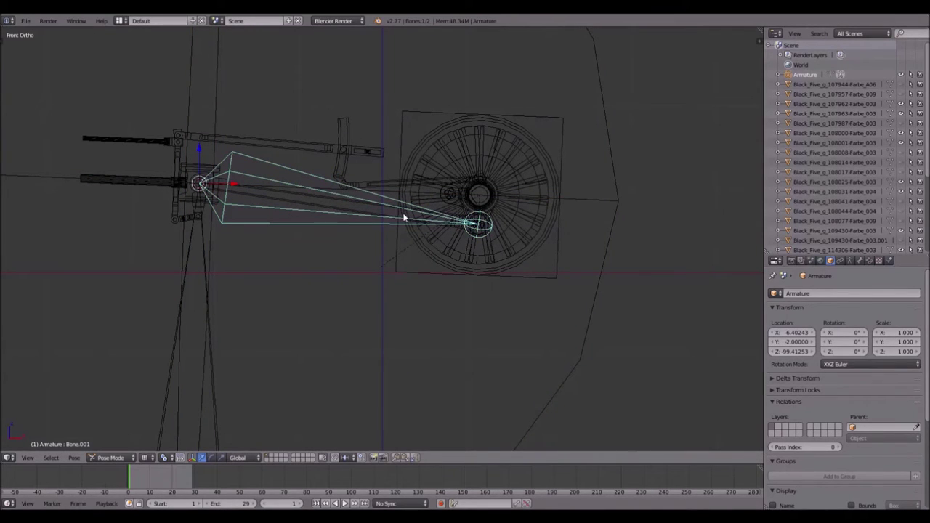
scroll(406, 222, "up", 4)
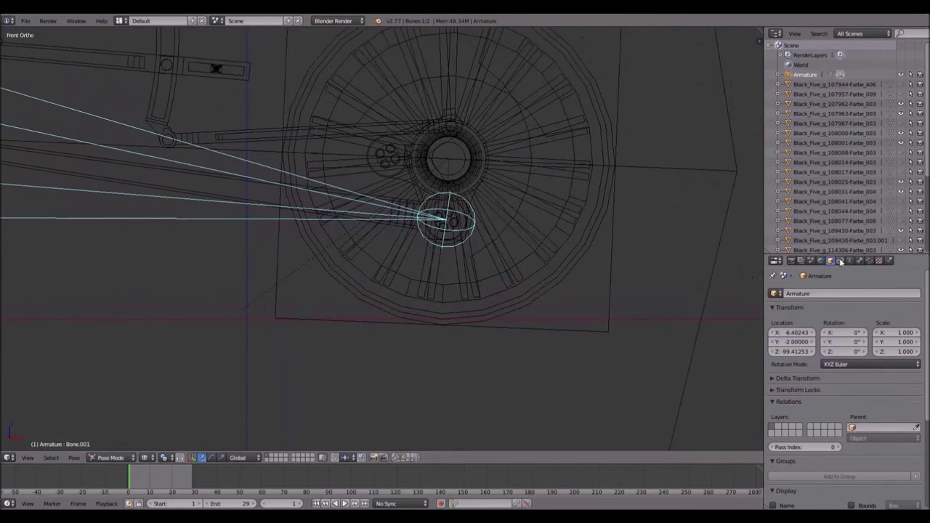
left_click(868, 260)
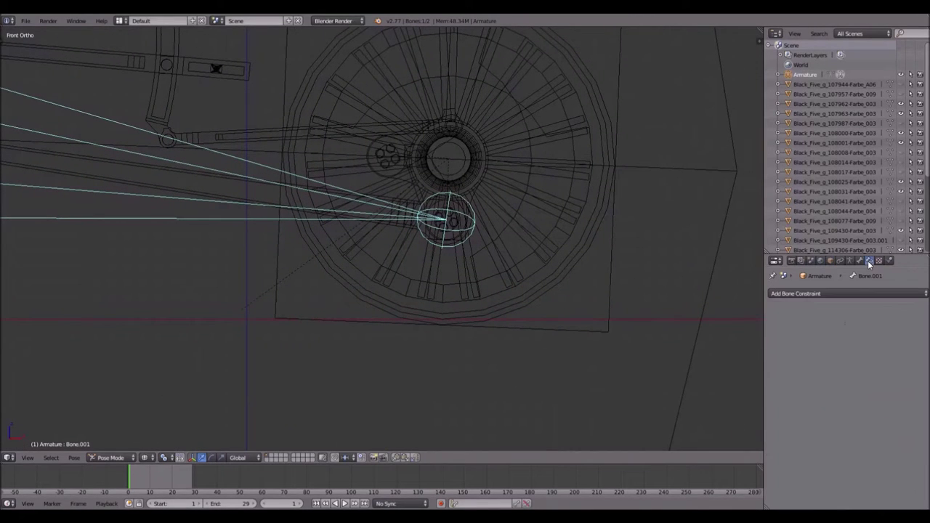
left_click(838, 296)
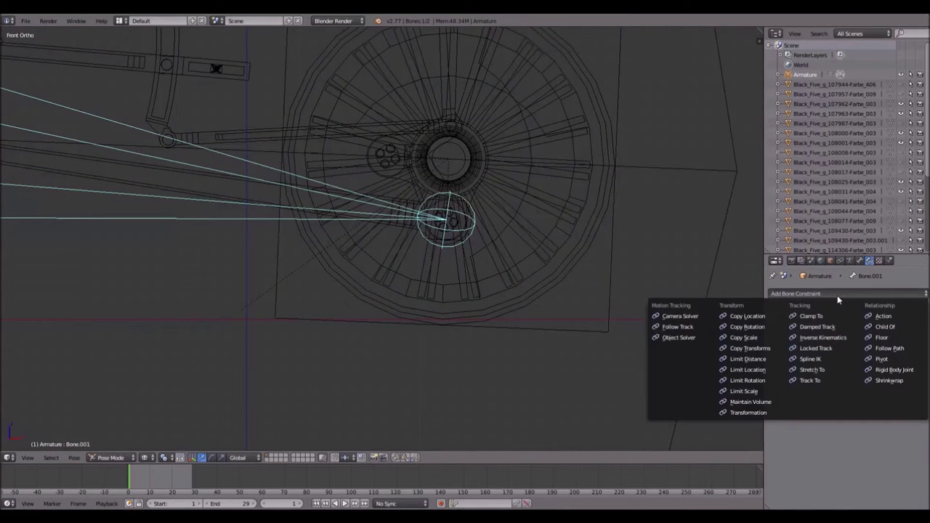
left_click(819, 339)
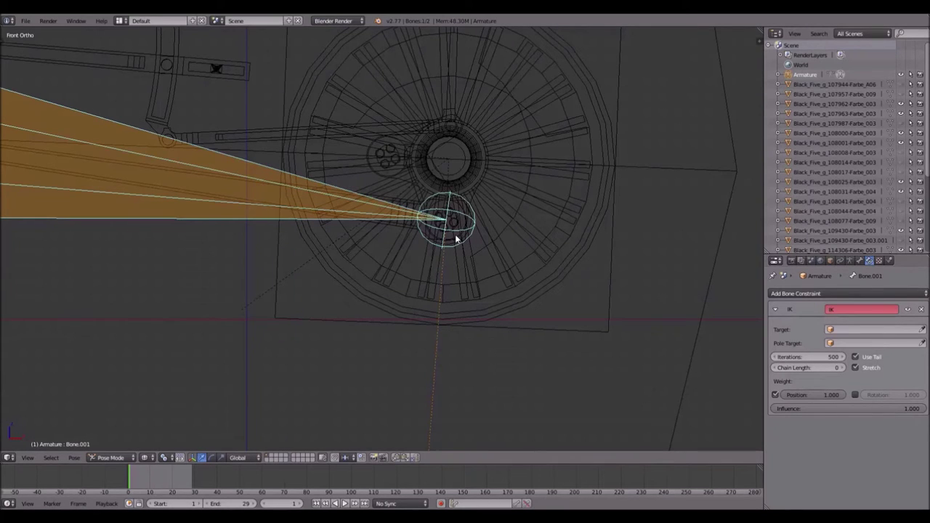
Step: Set the IK target to Lattice.005 with the eyedropper, then return to Object Mode
left_click(921, 330)
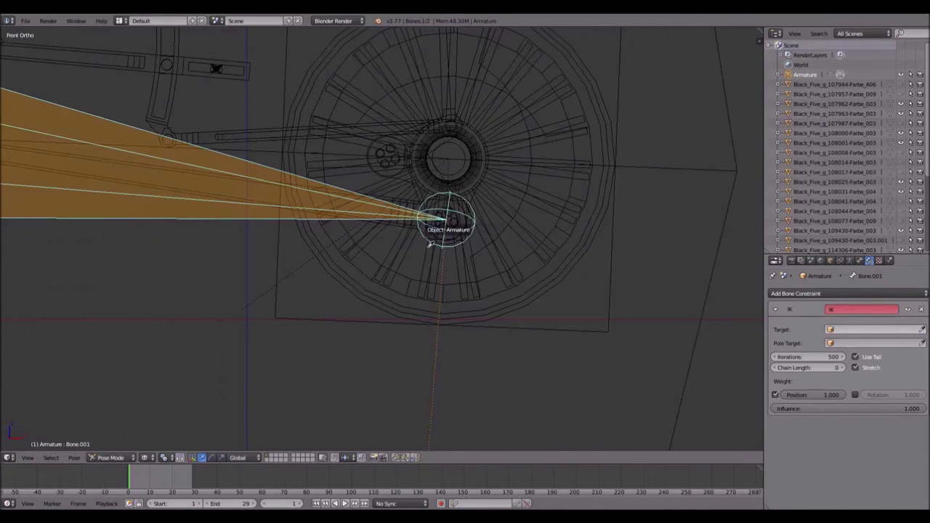
scroll(443, 227, "up", 5)
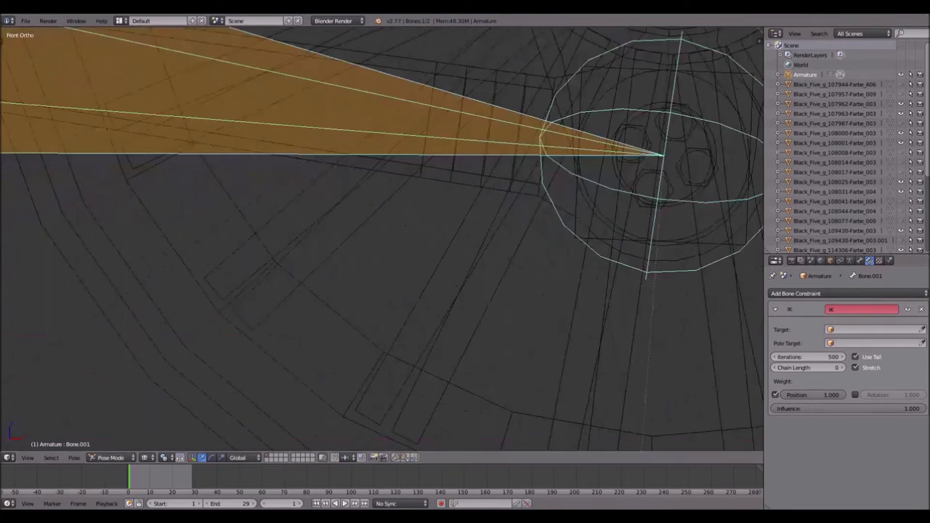
left_click(922, 329)
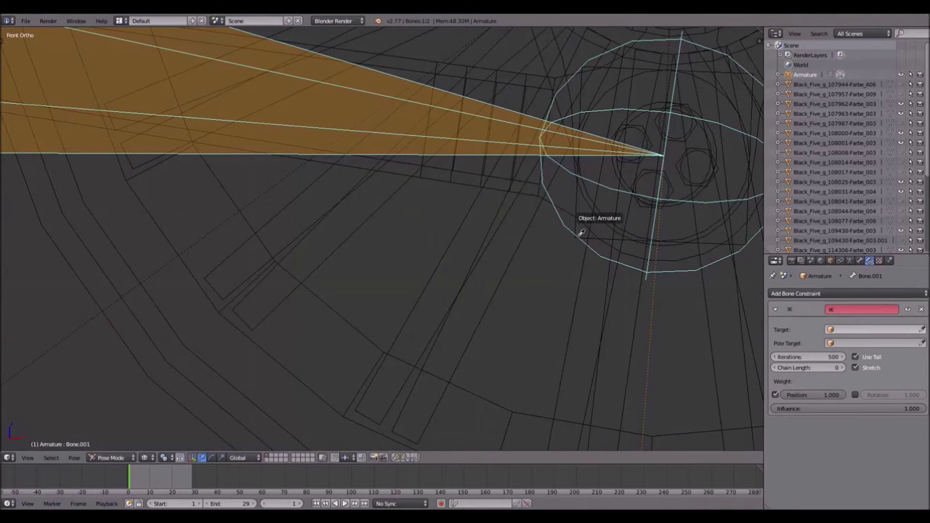
left_click(578, 233)
scroll(577, 233, "down", 8)
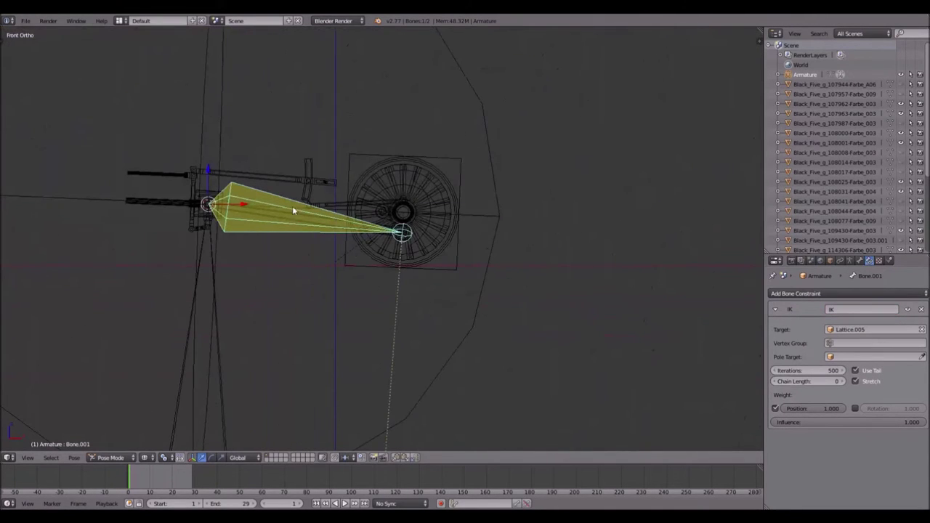
middle_click_drag(271, 215, 452, 209, "shift")
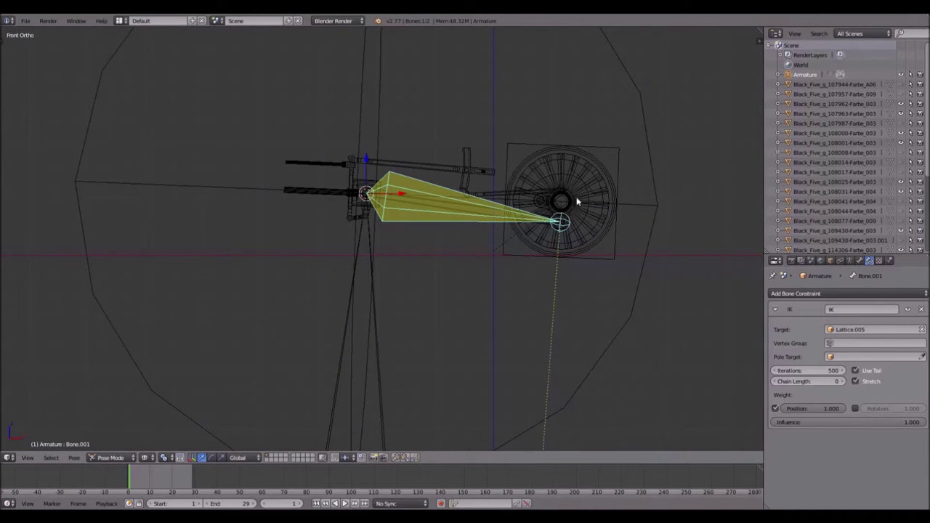
key("ctrl+Tab")
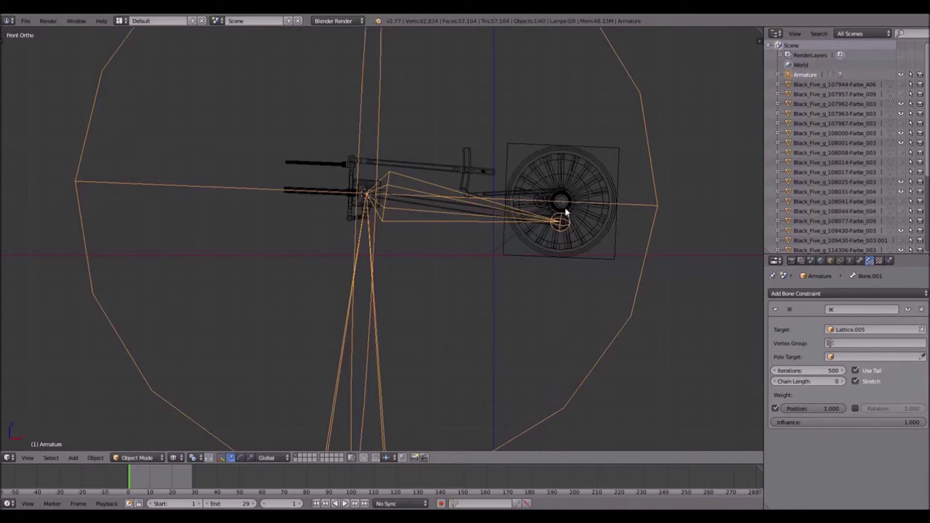
Step: Play the animation briefly to test the linkage, then frame the wheel
key("alt+a")
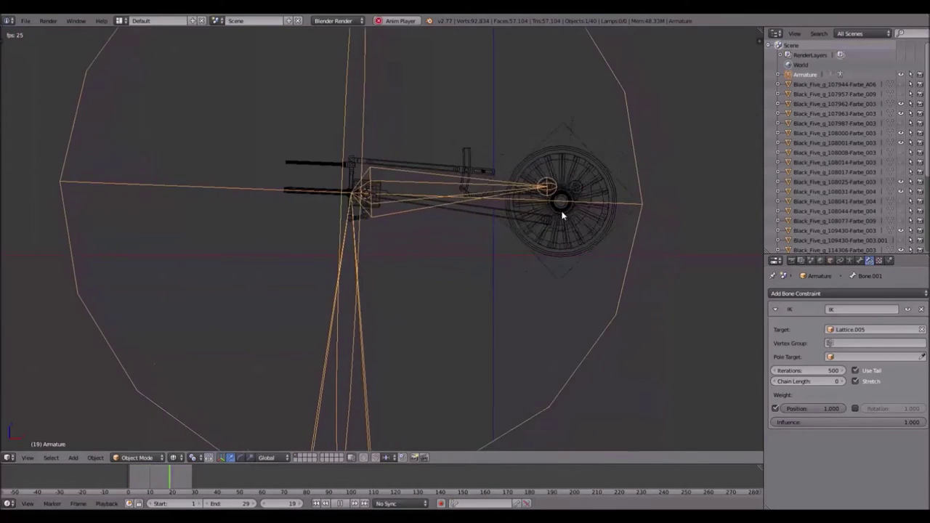
key("Escape")
scroll(560, 217, "up", 3)
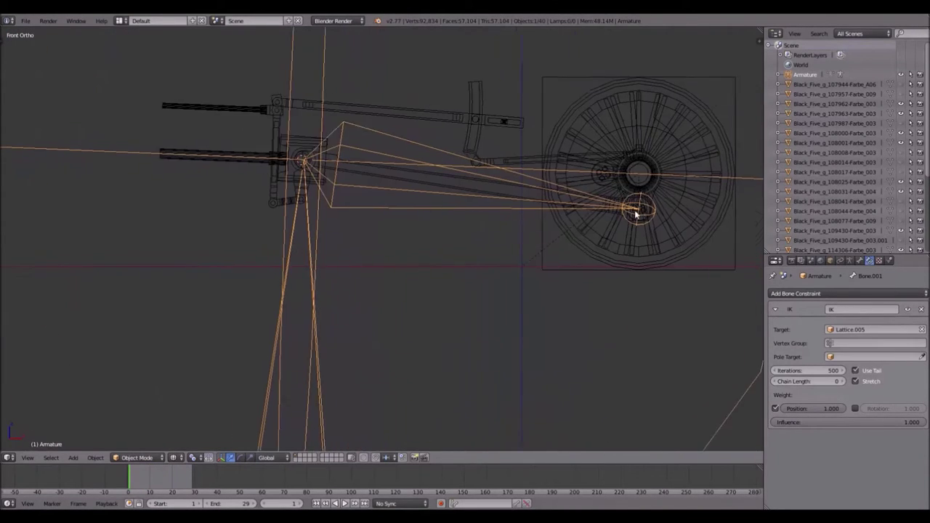
middle_click_drag(336, 188, 460, 139, "shift")
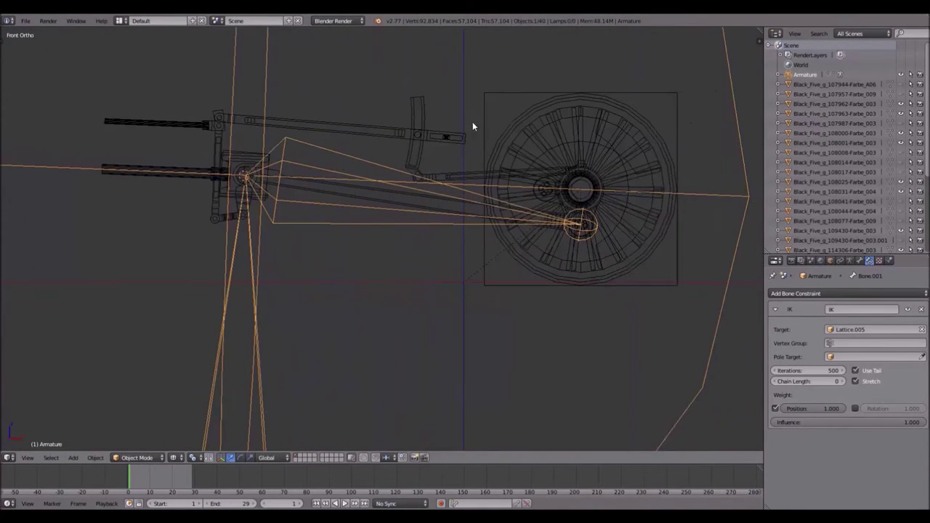
scroll(390, 203, "up", 6)
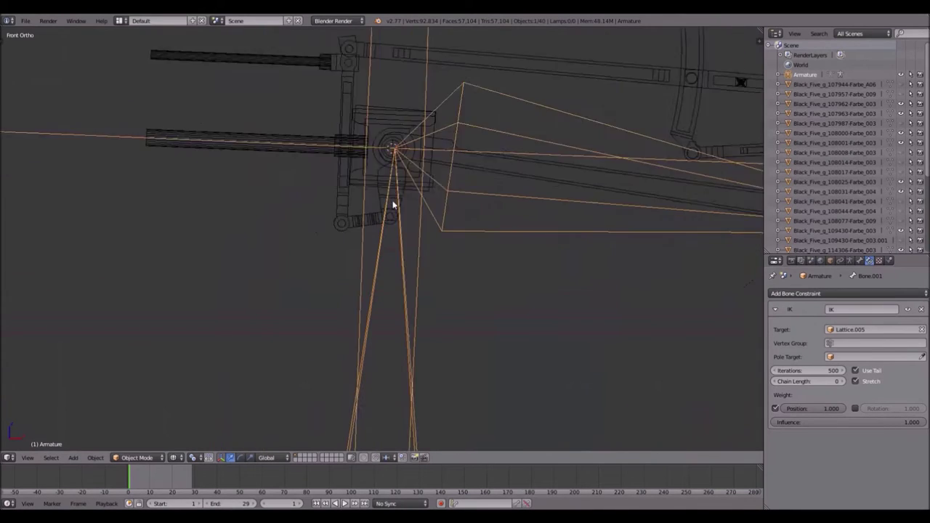
scroll(379, 67, "down", 8)
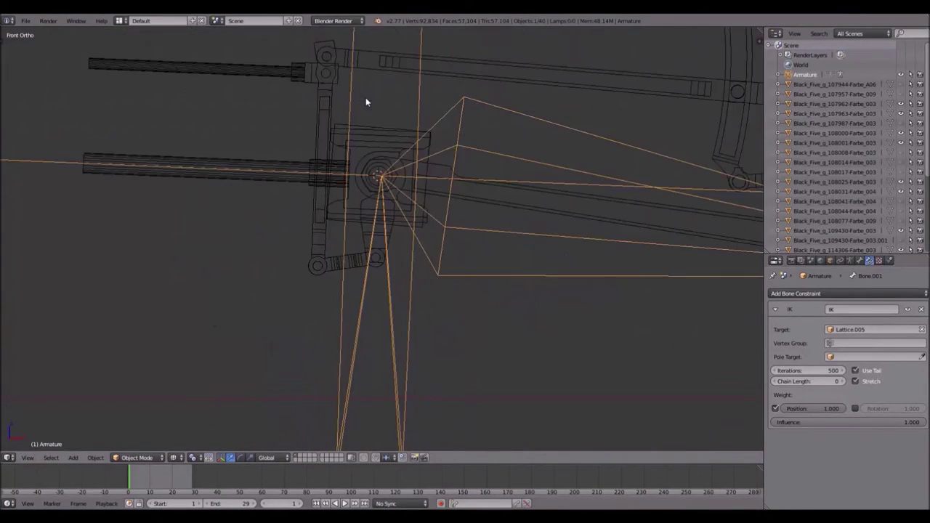
Step: Rotate the wheel lattice Lattice.001 by 2.4°
right_click(667, 146)
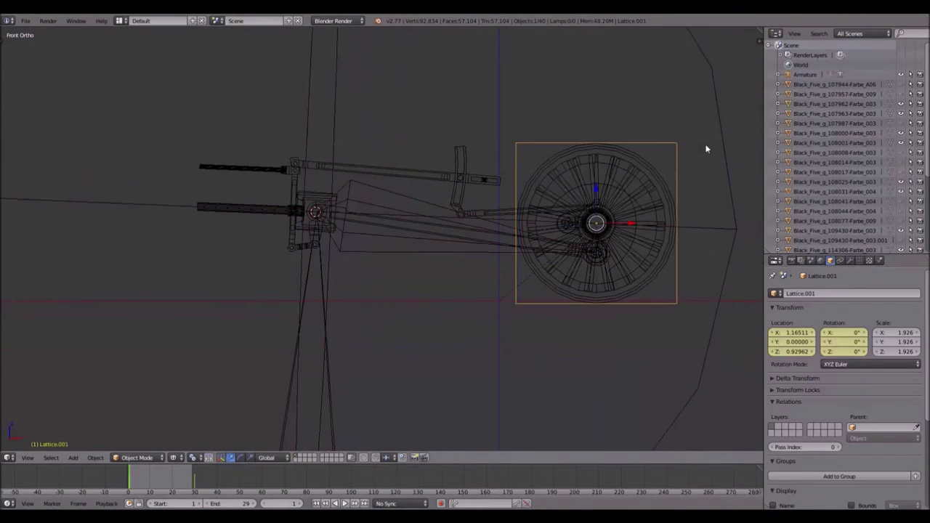
key("r")
key("2")
key("period")
key("4")
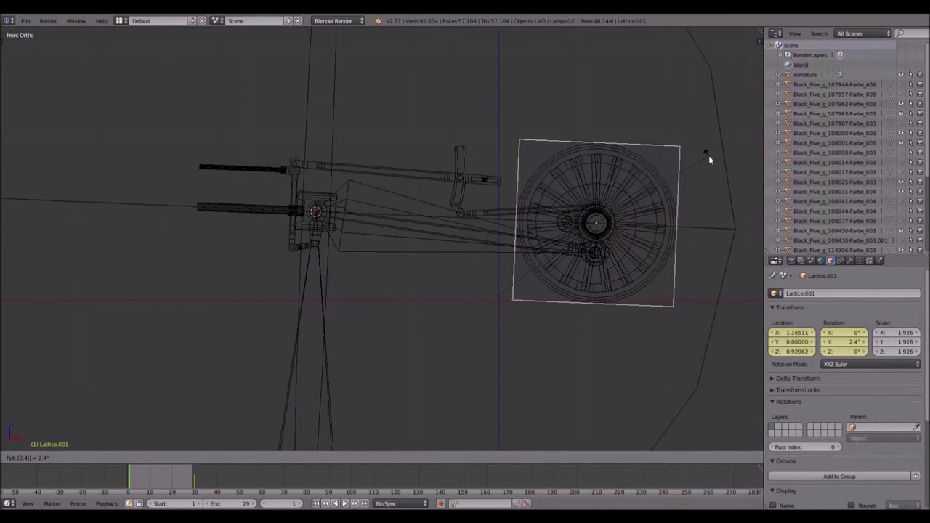
key("Return")
Step: Zoom in on the crosshead joint and select Lattice.009
scroll(216, 204, "up", 5)
middle_click_drag(216, 204, 422, 199, "shift")
scroll(420, 200, "up", 4)
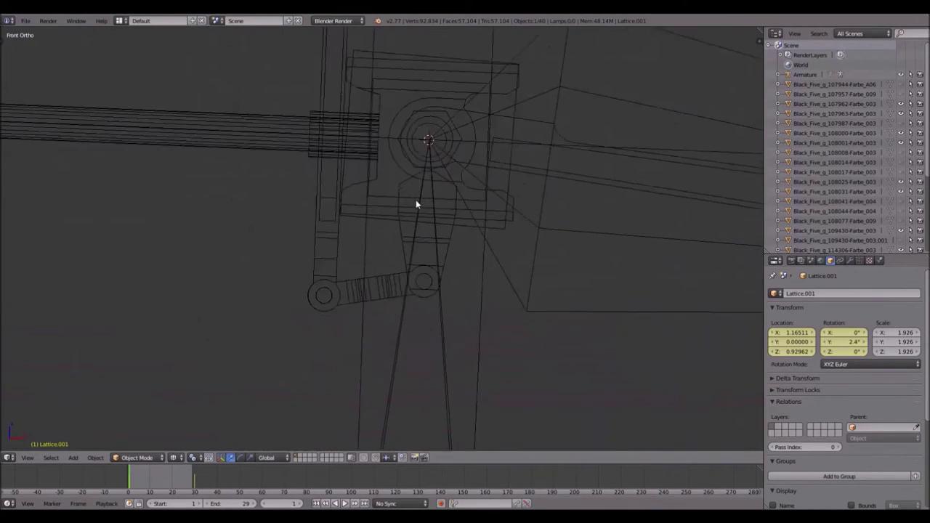
middle_click_drag(513, 203, 464, 179, "shift")
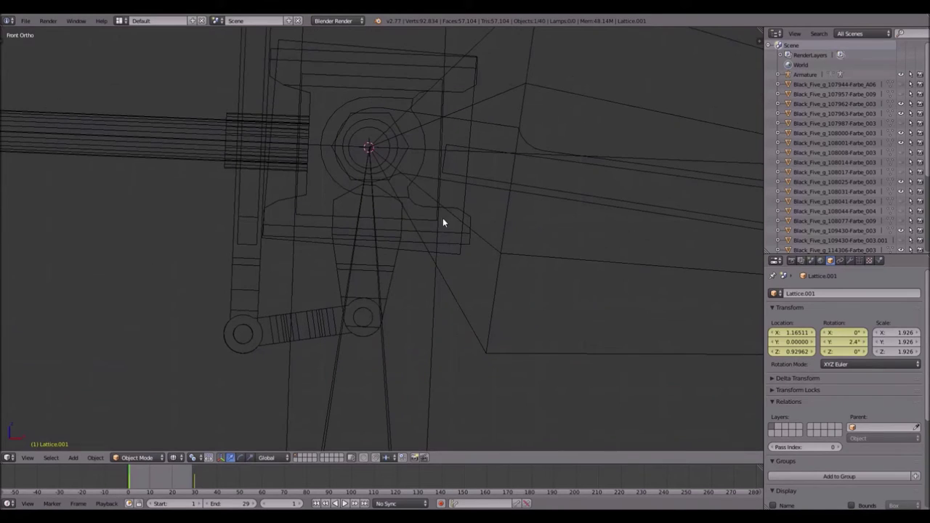
middle_click_drag(371, 100, 361, 152, "shift")
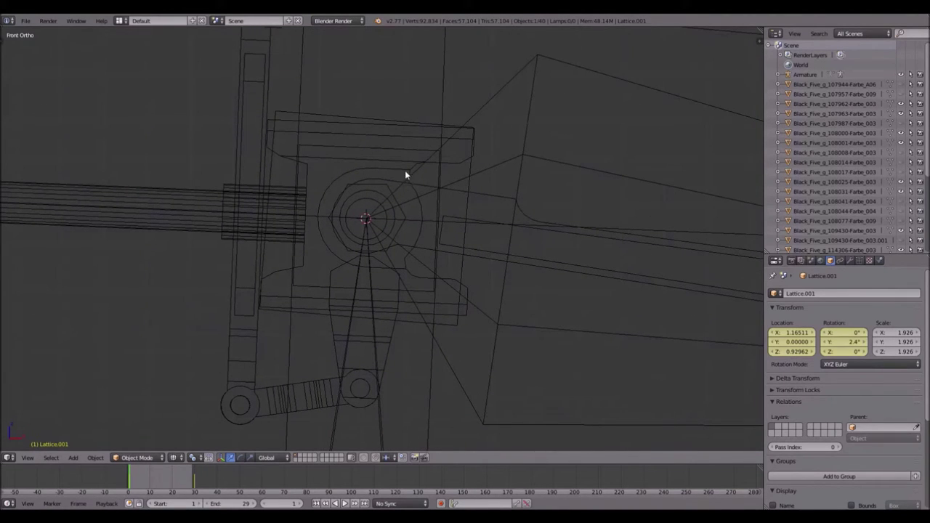
right_click(349, 151)
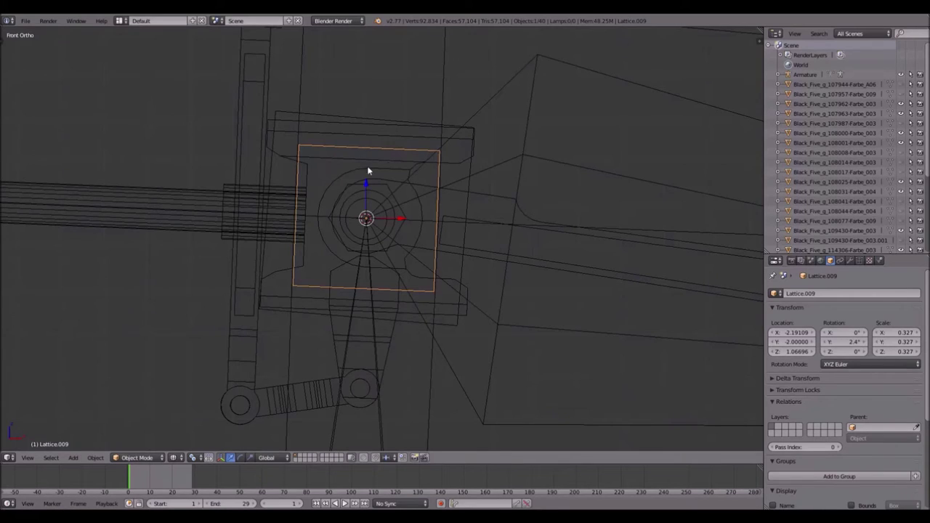
Step: Add a Copy Location constraint to Lattice.009 targeting the Armature's Bone.001
left_click(840, 260)
left_click(805, 294)
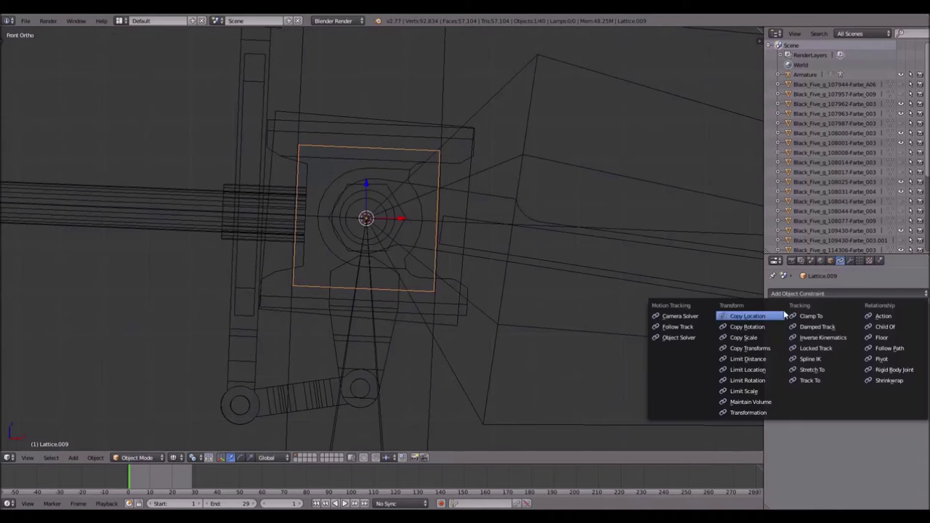
left_click(762, 320)
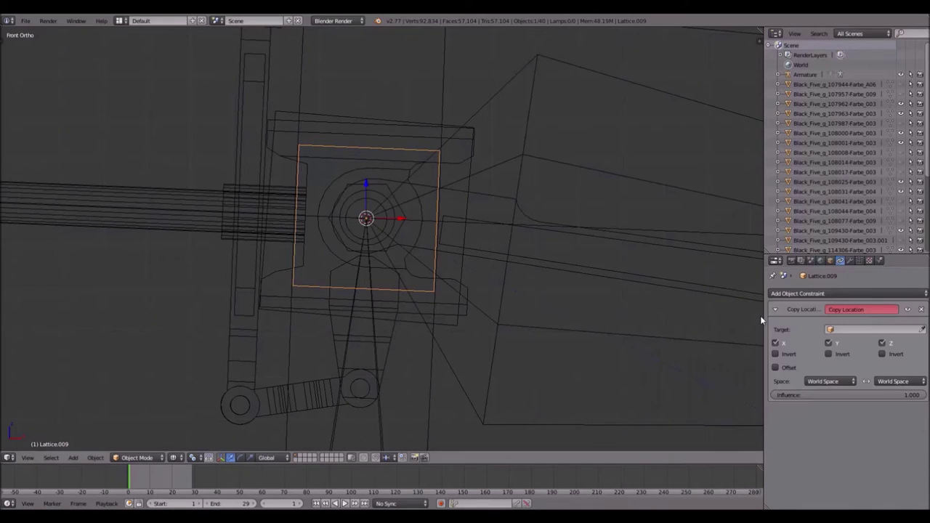
left_click(921, 329)
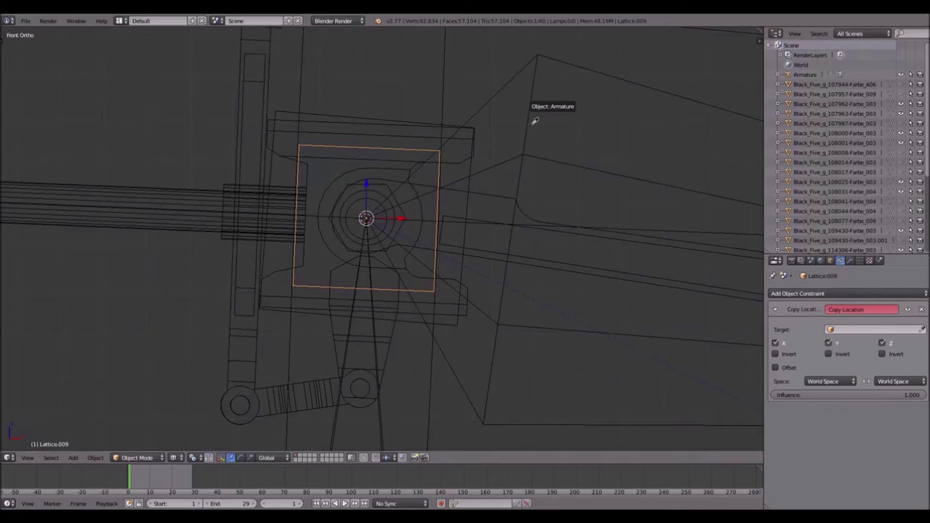
left_click(534, 119)
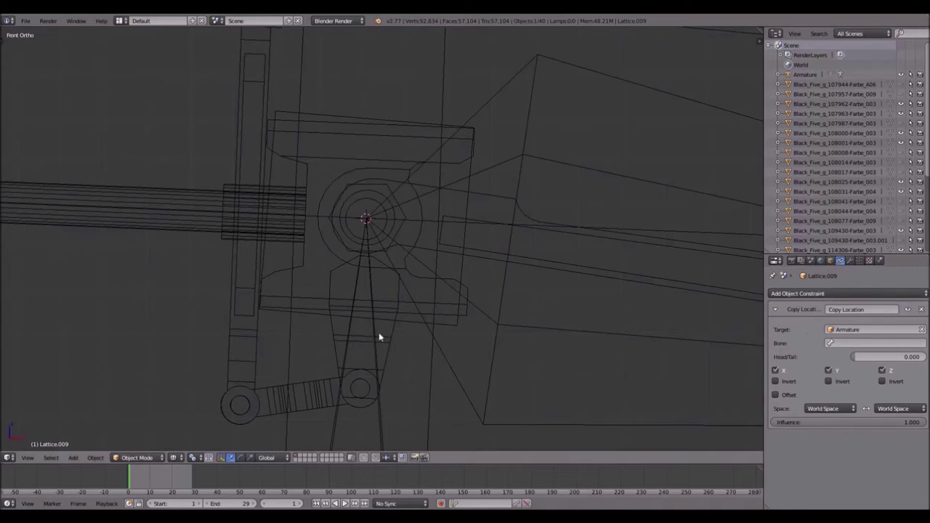
left_click(872, 343)
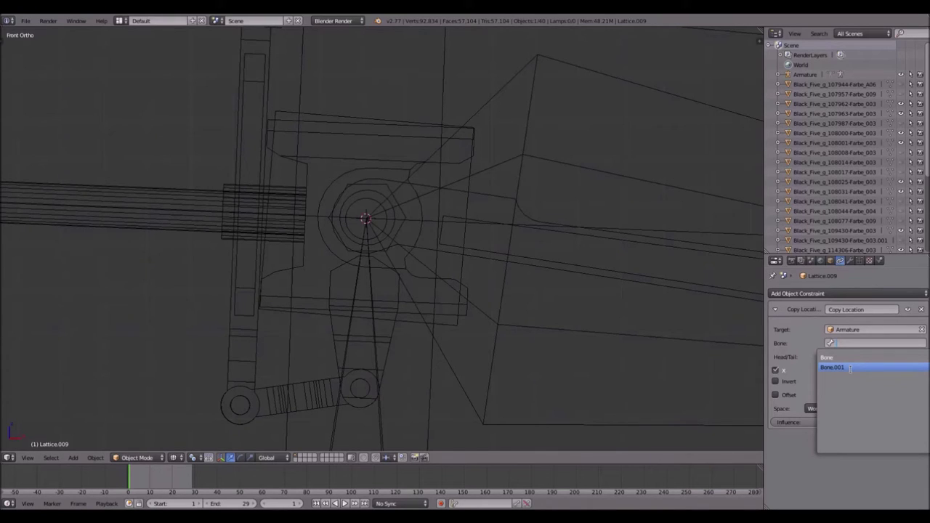
left_click(849, 367)
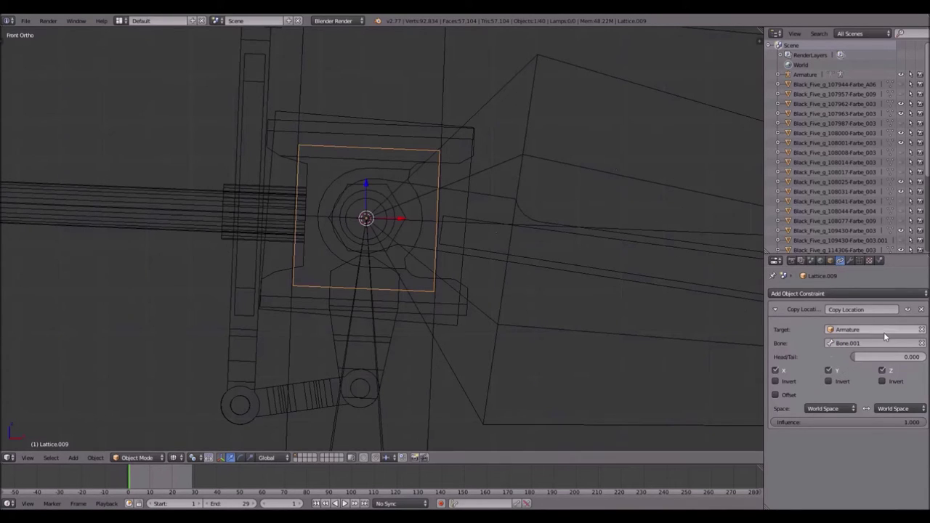
mouse_move(859, 359)
left_mouse_down()
mouse_move(900, 360)
mouse_move(853, 359)
left_mouse_up()
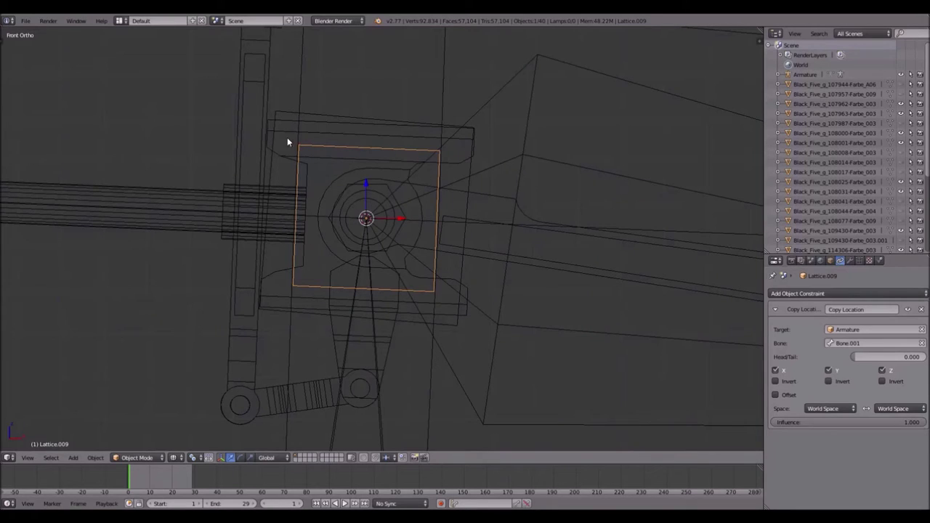
right_click(278, 154)
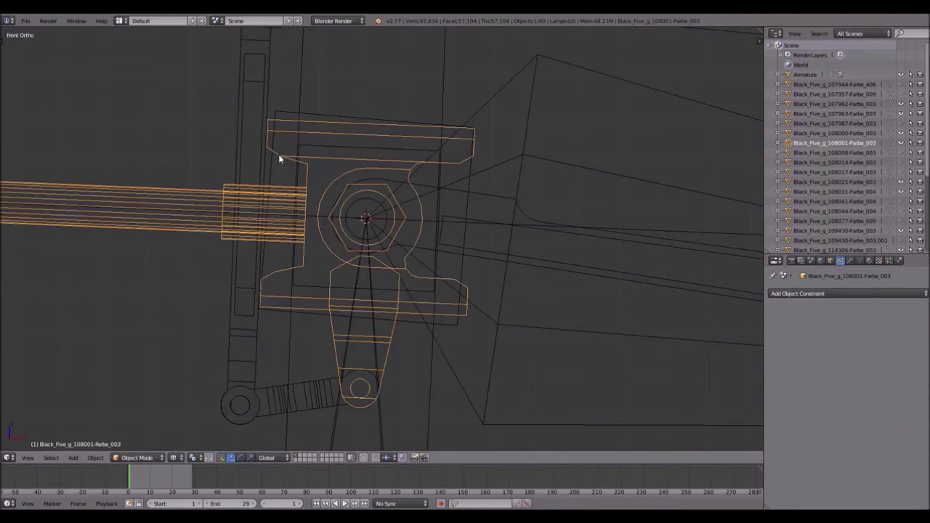
Step: Parent the crosshead mesh to Lattice.009 and start animation playback
right_click(349, 147, "shift")
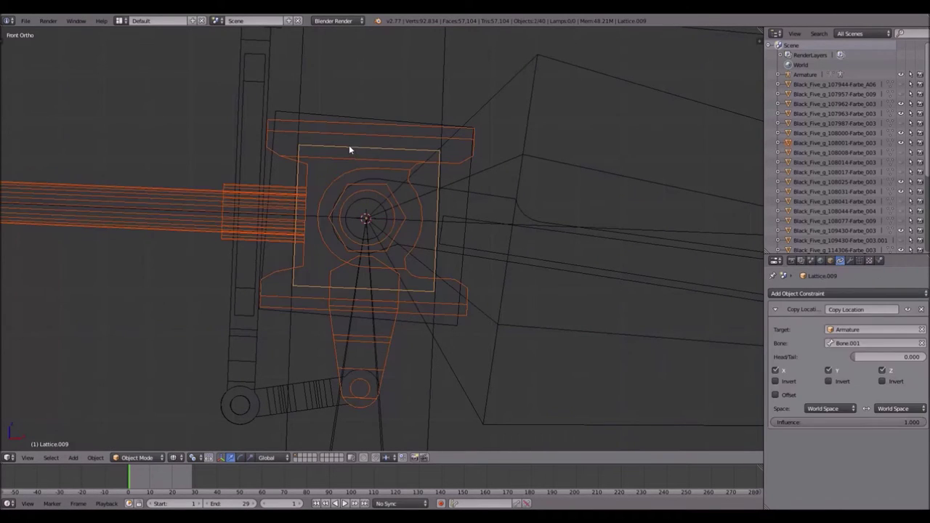
key("ctrl+p")
left_click(349, 144)
key("alt+a")
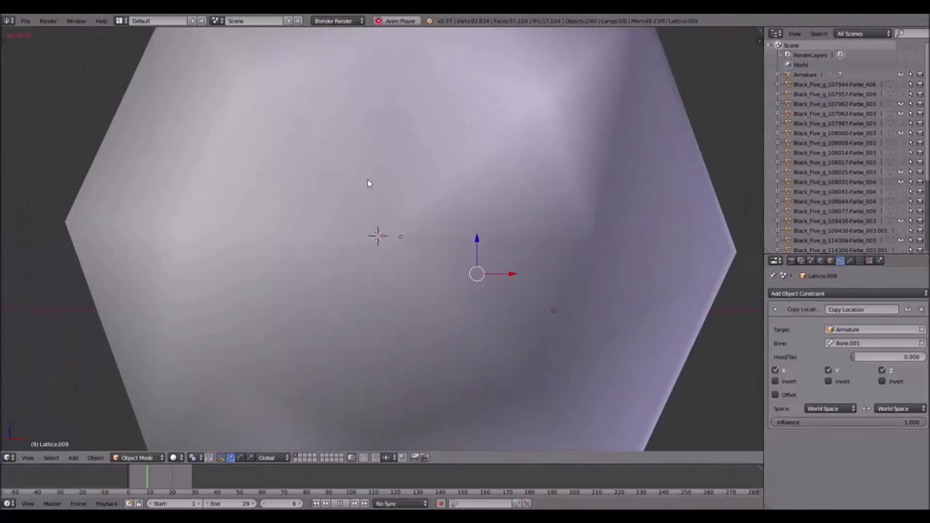
Step: Set the Armature's maximum draw type to Wire, then stop playback
right_click(506, 171)
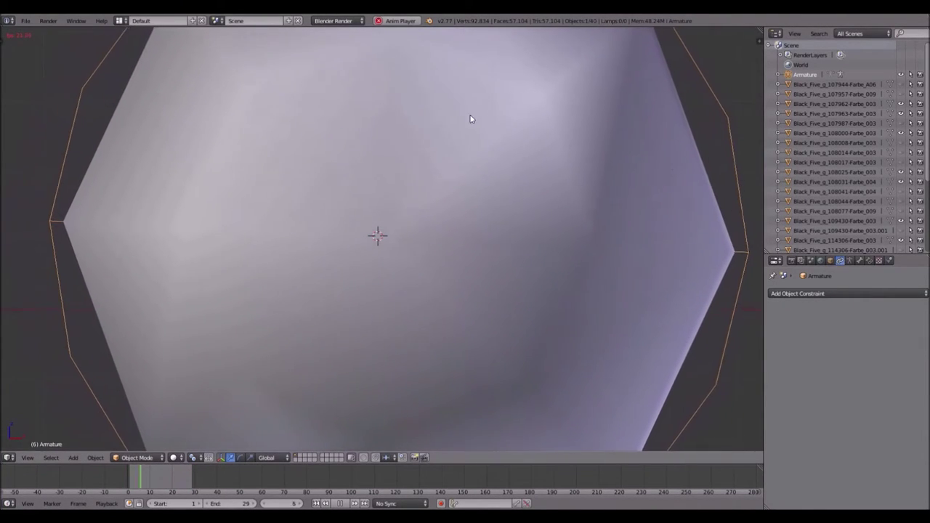
left_click(830, 260)
scroll(828, 320, "down", 5)
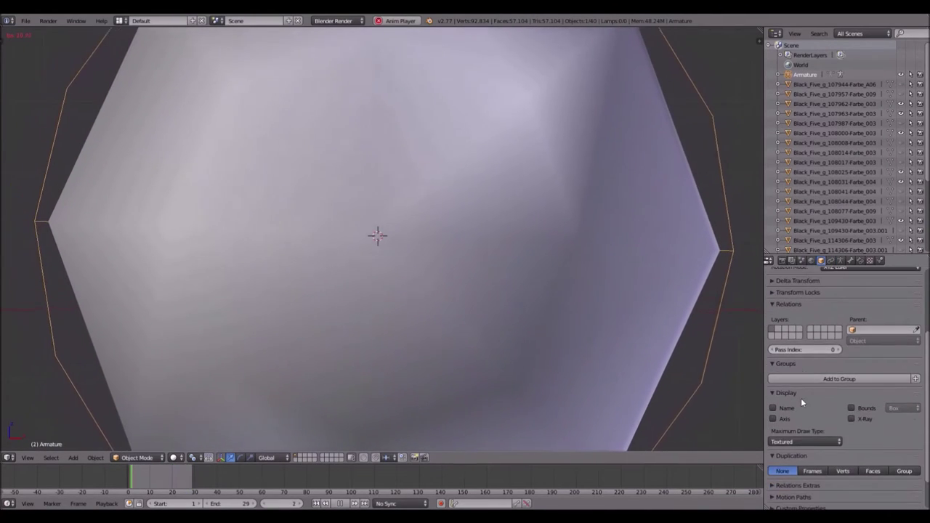
left_click(804, 401)
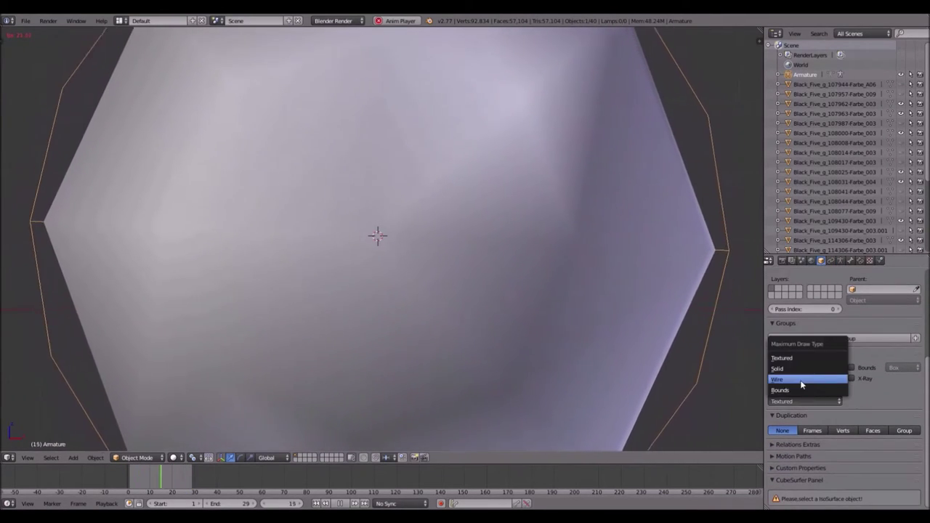
left_click(800, 380)
scroll(329, 230, "up", 6)
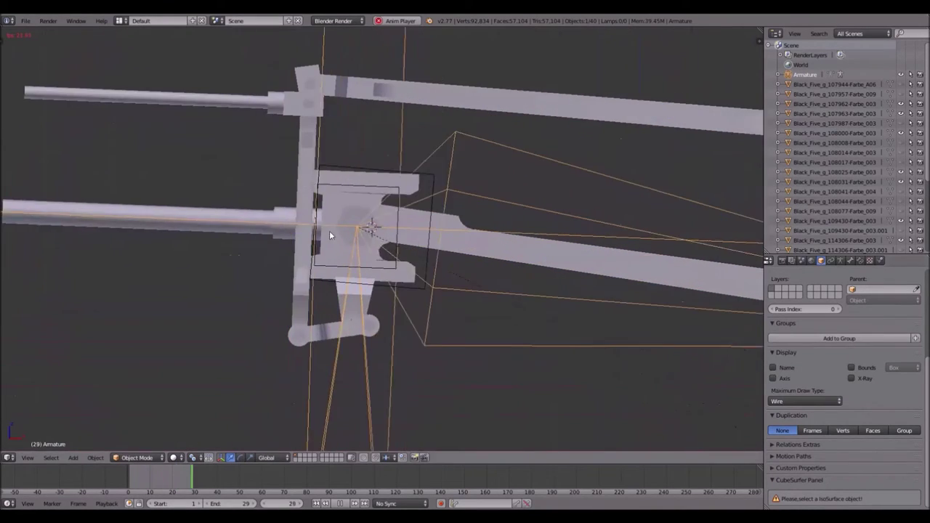
key("KP_1")
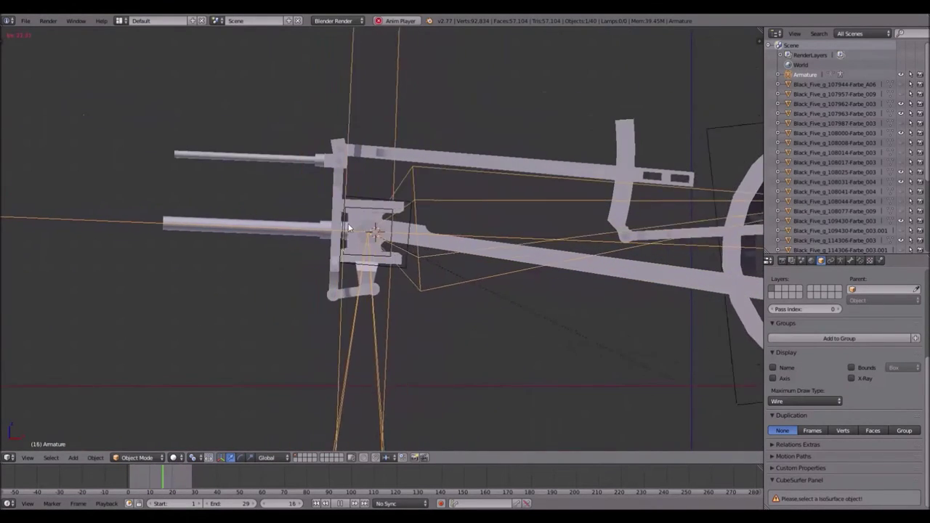
key("Escape")
scroll(661, 183, "down", 4)
right_click(667, 178)
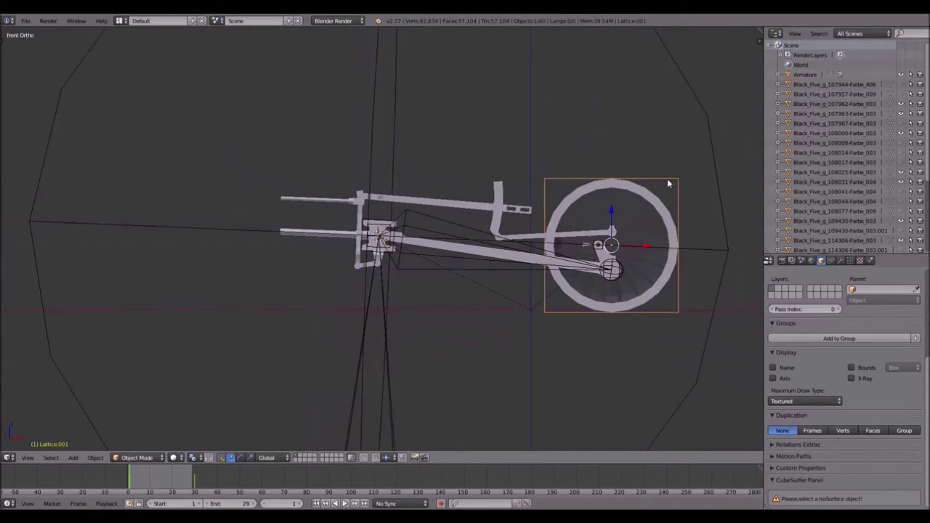
Step: Nudge the wheel lattice's rotation, then give Lattice.007 Copy Location and Copy Rotation constraints
key("r")
left_click(683, 188)
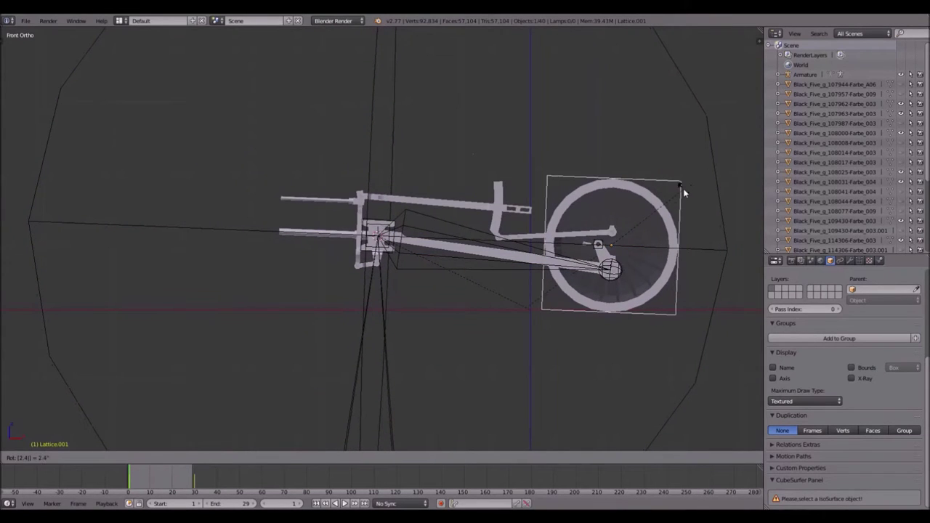
scroll(682, 188, "up", 10)
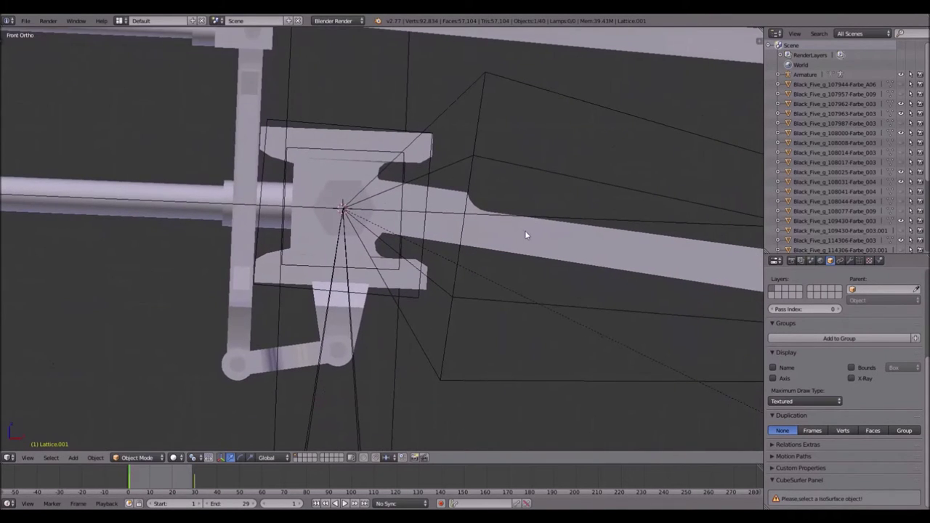
right_click(304, 128)
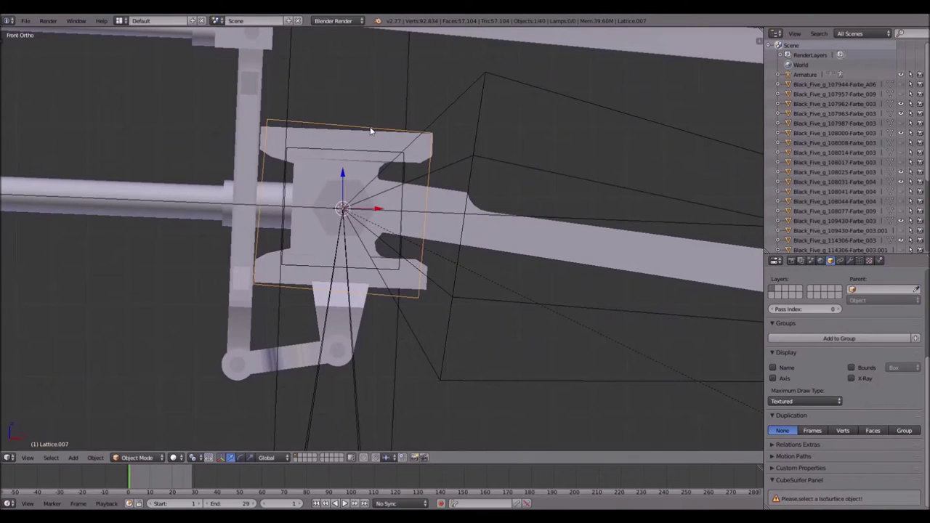
left_click(841, 262)
left_click(824, 293)
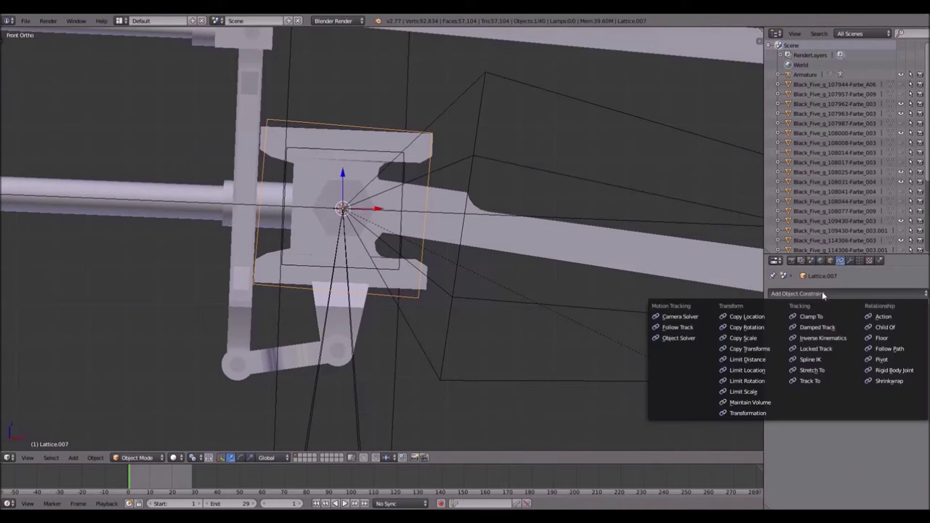
left_click(757, 320)
left_click(830, 295)
left_click(765, 328)
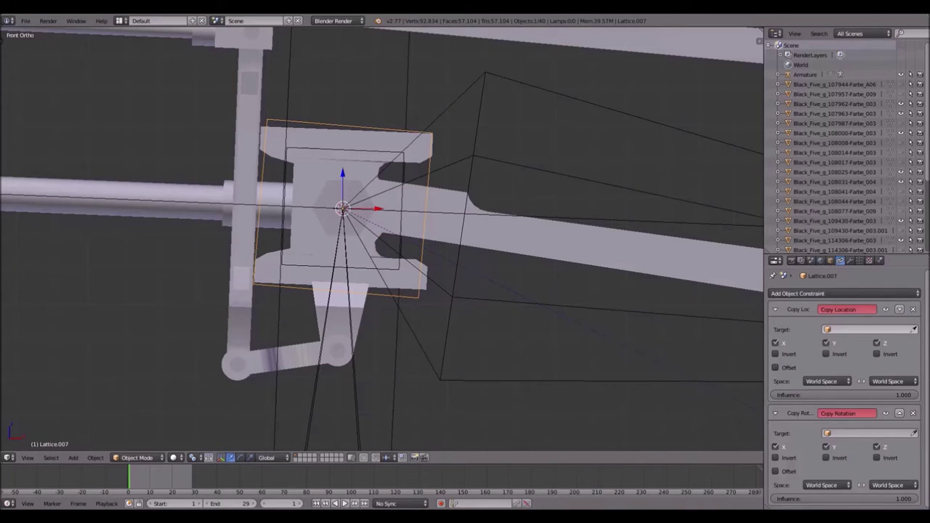
Step: Target both constraints at the Armature's Bone.001
left_click(452, 154)
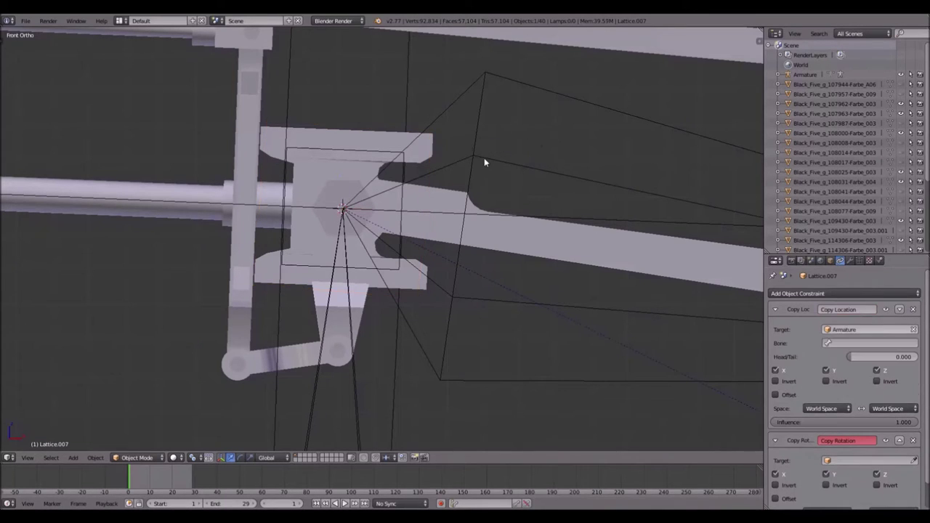
left_click(839, 342)
left_click(835, 366)
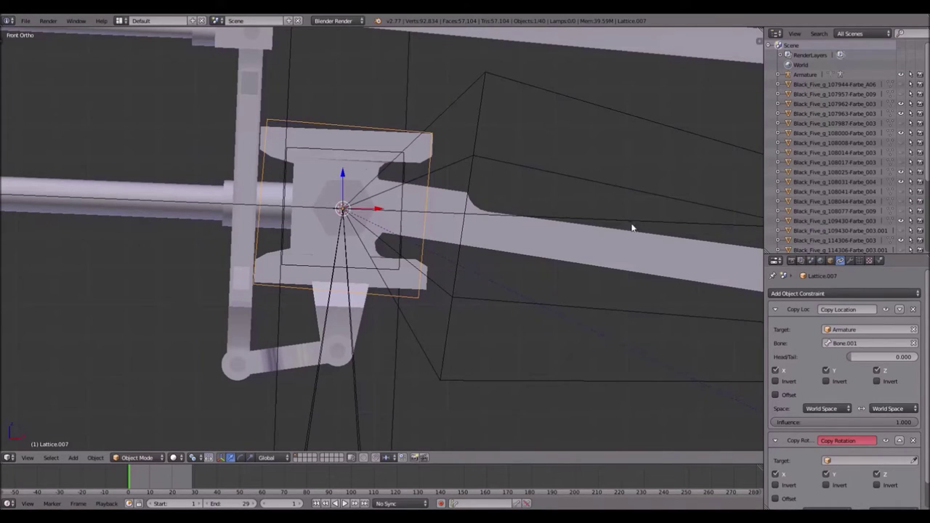
left_click(915, 462)
left_click(483, 105)
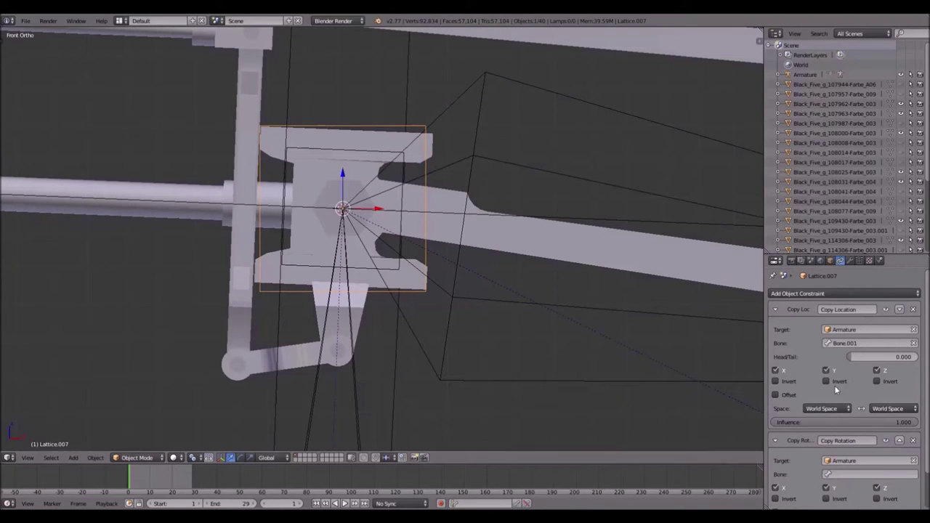
left_click(860, 472)
left_click(842, 381)
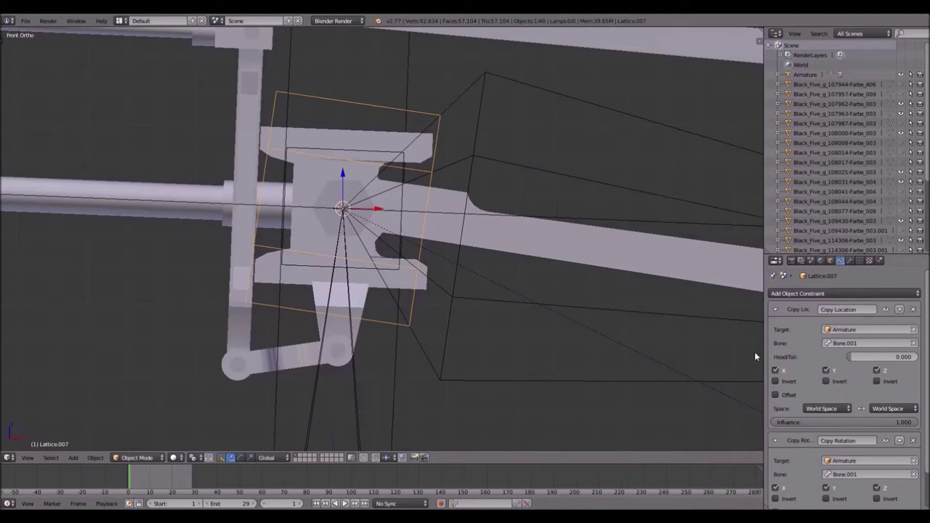
Step: Parent the long rod mesh to Lattice.007 and test the linkage in playback
right_click(534, 223)
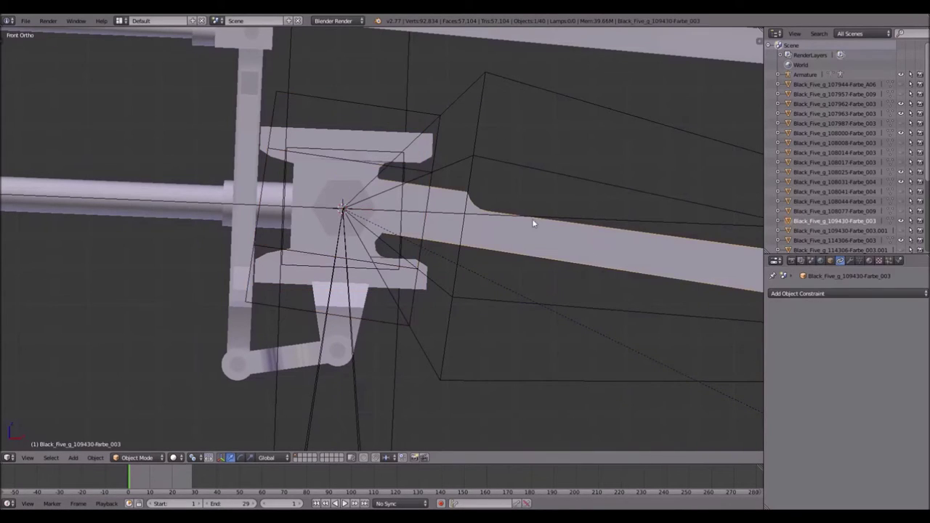
right_click(353, 101)
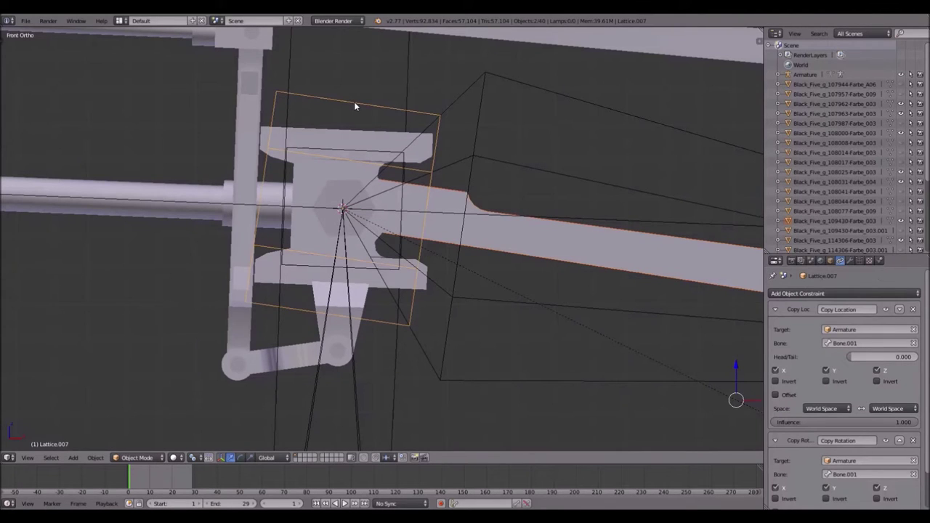
key("ctrl+p")
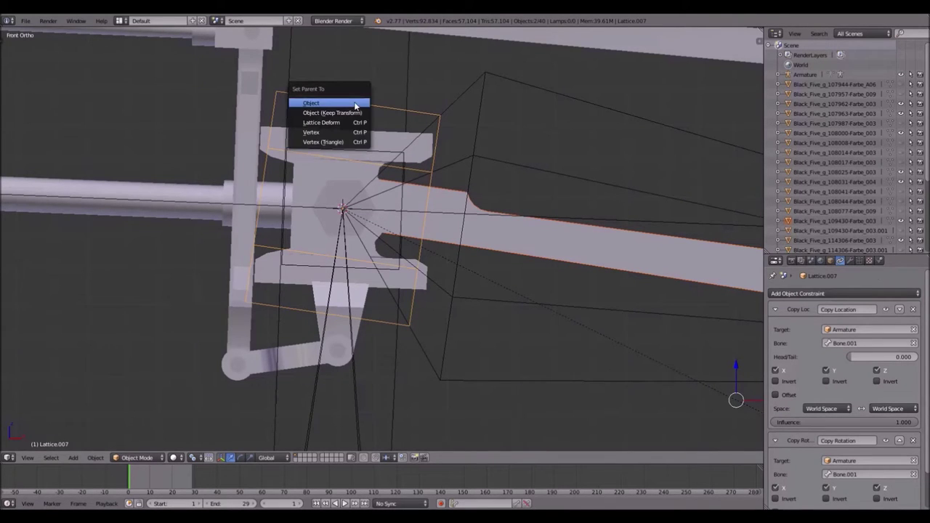
left_click(354, 102)
key("alt+a")
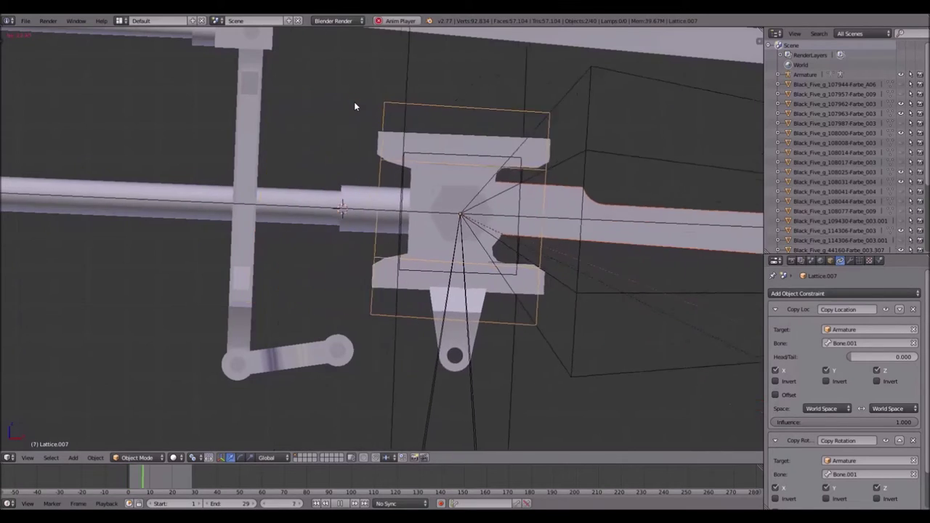
scroll(353, 103, "down", 5)
middle_click_drag(492, 134, 365, 135, "shift")
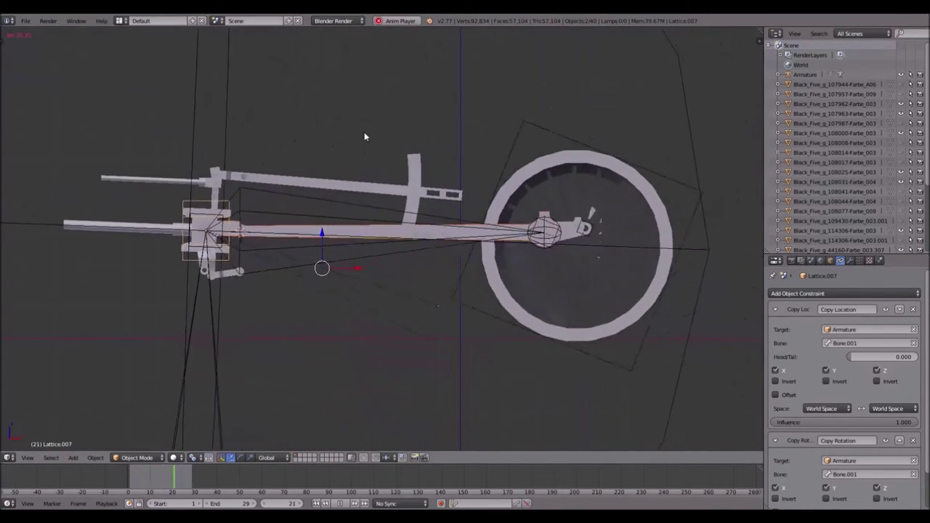
key("Escape")
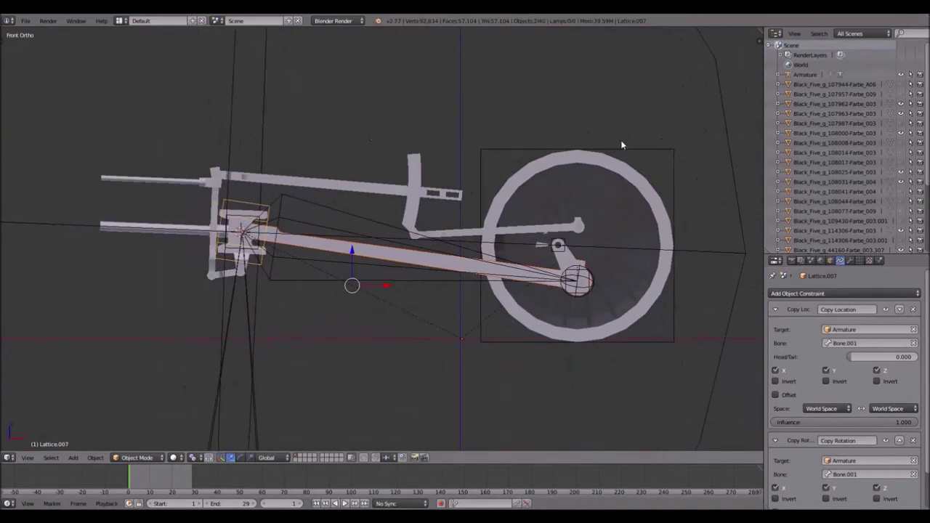
Step: Slightly rotate the wheel lattice and frame the crosshead
right_click(675, 163)
key("r")
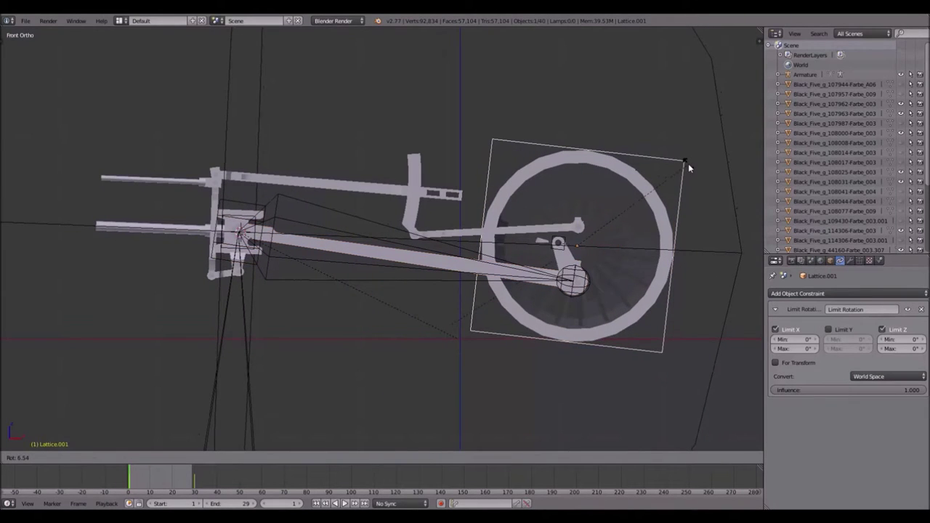
left_click(688, 163)
scroll(228, 235, "up", 4)
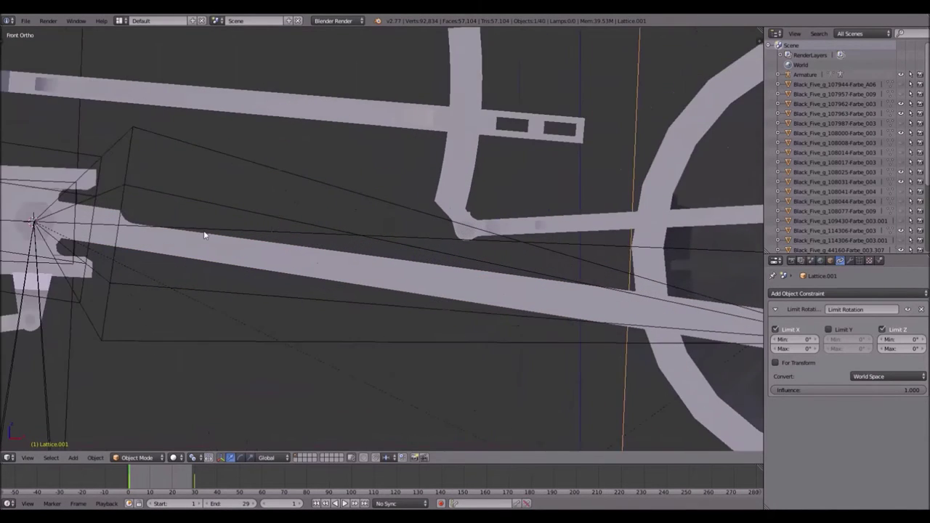
middle_click_drag(228, 235, 574, 174, "shift")
scroll(448, 106, "up", 2)
scroll(449, 106, "up", 2)
middle_click_drag(448, 106, 394, 245, "shift")
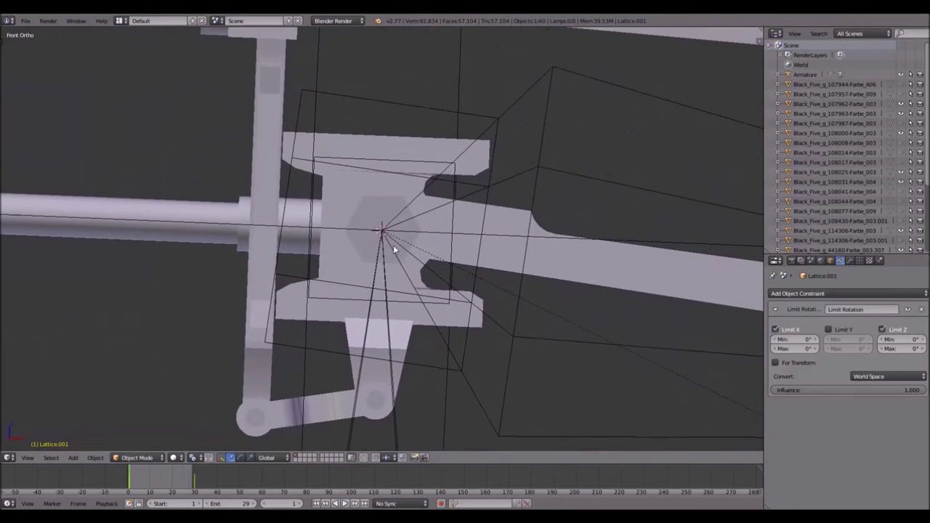
Step: Hide the large armature bone and snap the 3D cursor to Lattice.007
right_click(398, 107)
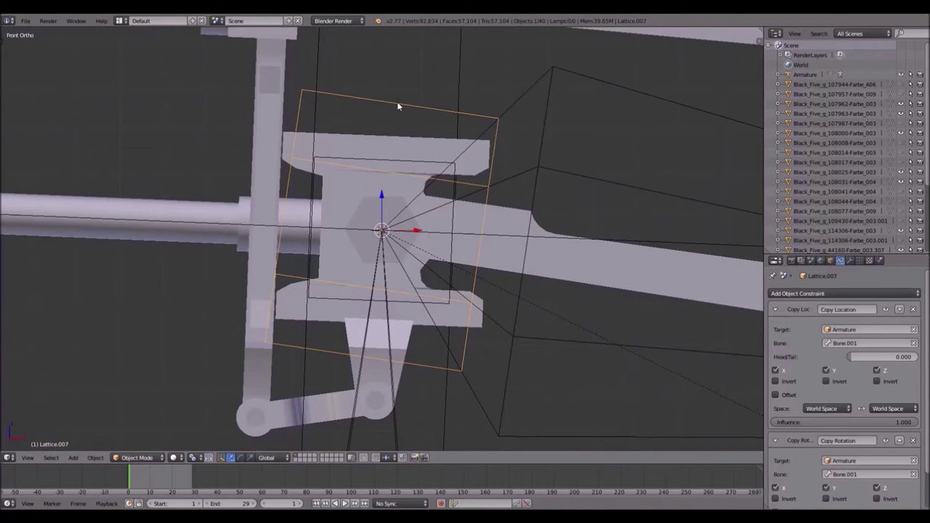
right_click(545, 130)
key("h")
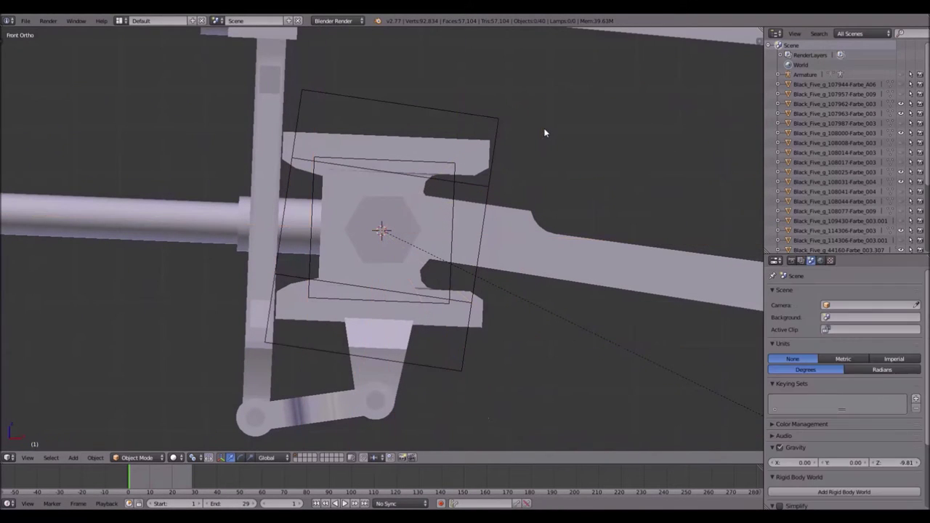
right_click(380, 100)
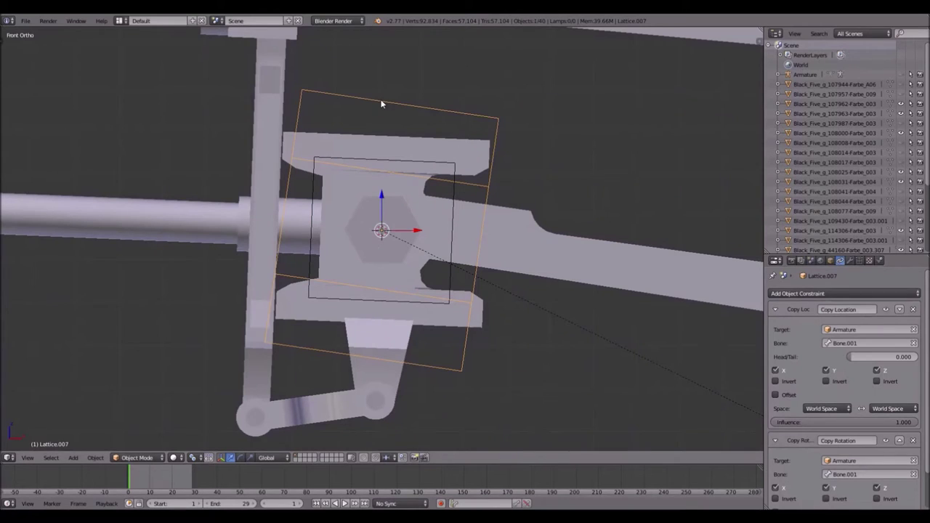
key("shift+s")
left_click(376, 127)
Step: Add a new lattice at the cursor, shrink it, and move it down and left over the bracket pivot
key("shift+a")
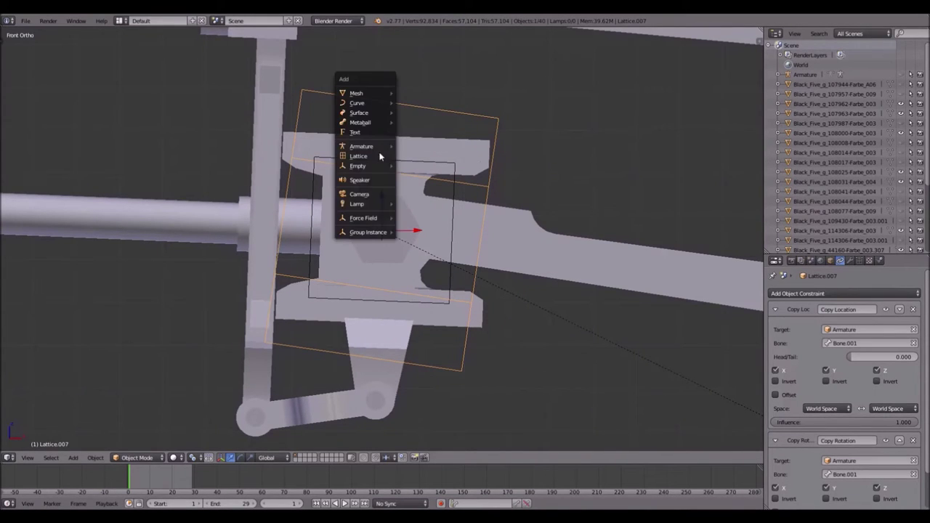
left_click(379, 155)
key("s")
left_click(424, 227)
key("g")
key("z")
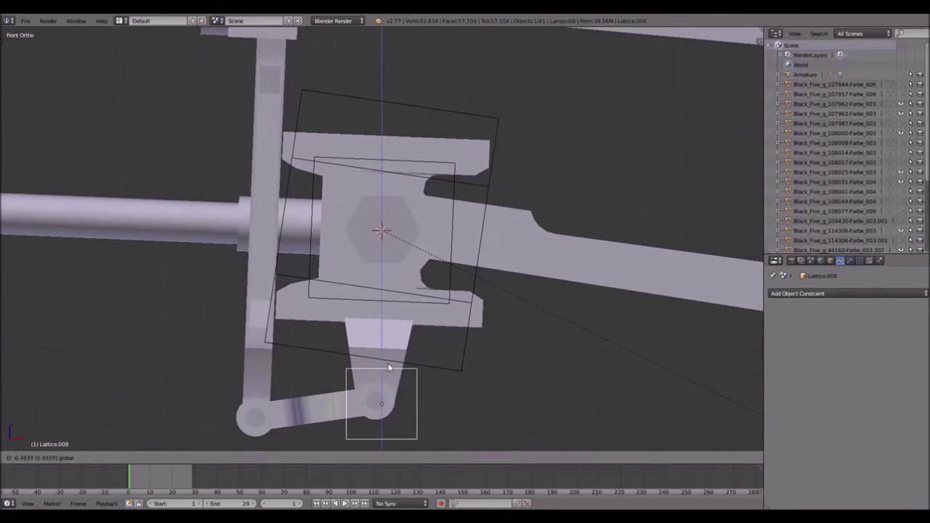
left_click(385, 354)
scroll(383, 349, "down", 5)
scroll(378, 312, "down", 3)
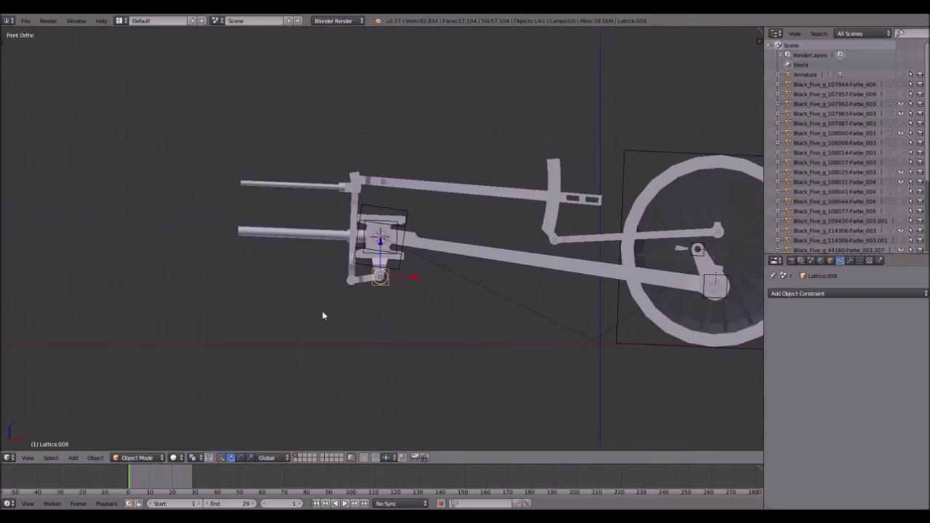
scroll(413, 312, "up", 10)
left_click_drag(491, 336, 483, 336)
left_click(481, 335)
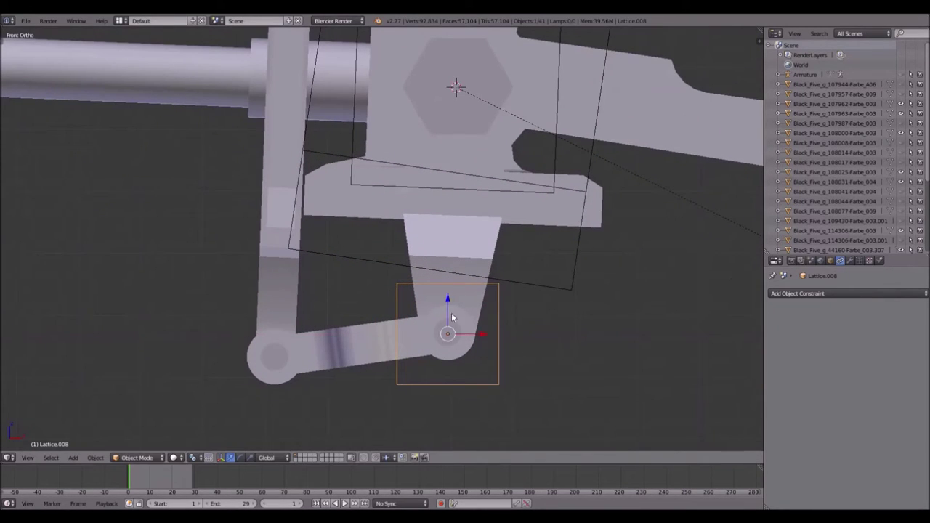
Step: Adjust the lattice's height over the pivot and shrink it slightly more
key("g")
key("z")
left_click(446, 305)
key("s")
left_click(496, 336)
scroll(493, 328, "down", 5)
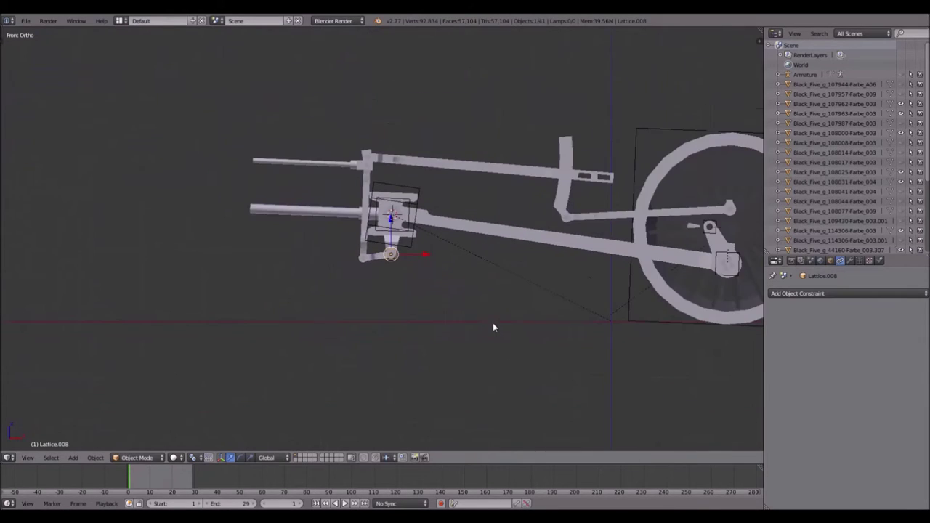
scroll(476, 247, "up", 6)
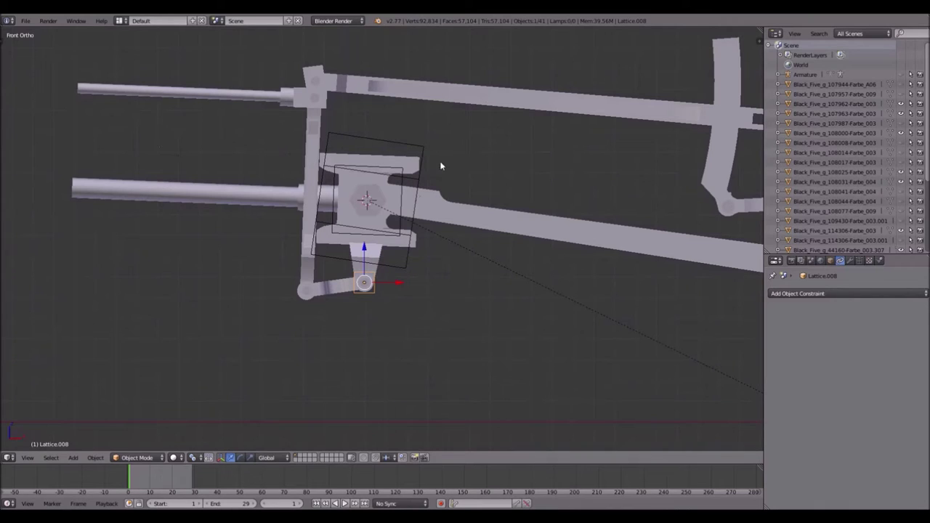
scroll(263, 241, "right", 5, "ctrl")
scroll(250, 213, "left", 2, "ctrl")
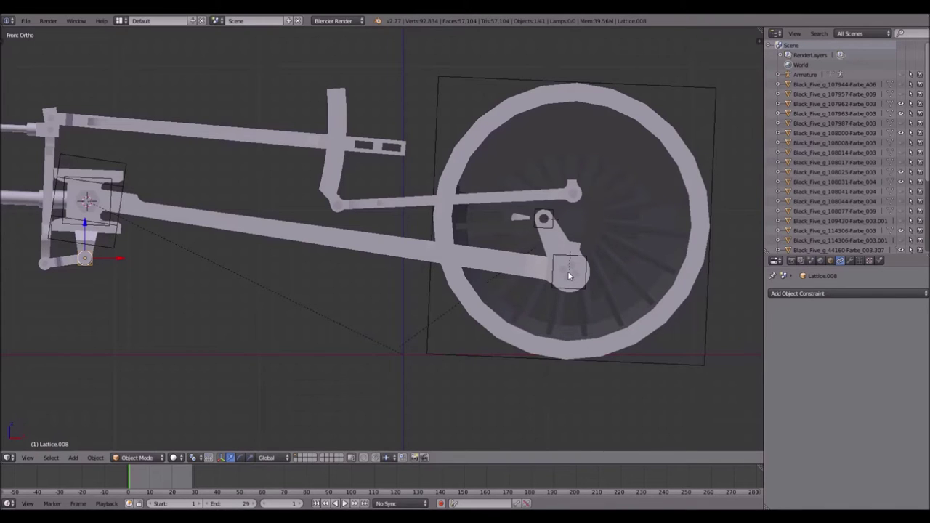
scroll(411, 228, "left", 5, "ctrl")
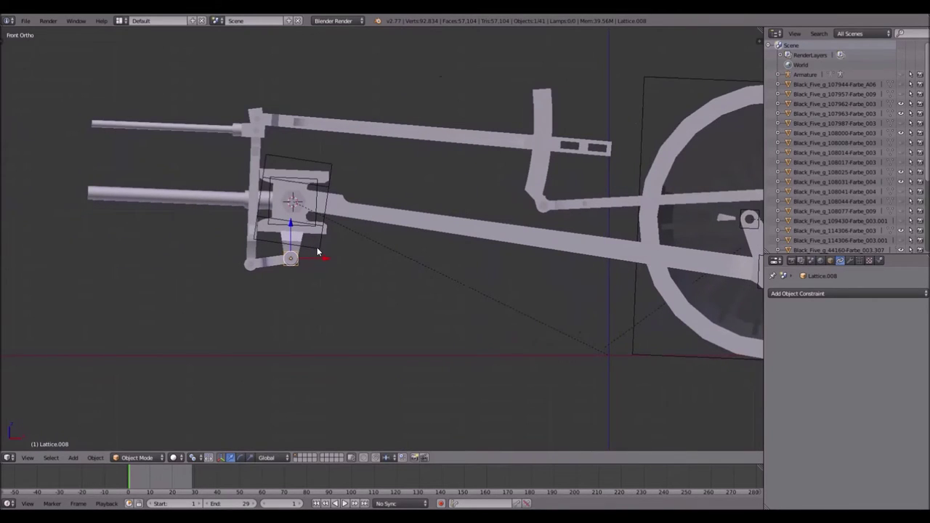
scroll(317, 243, "up", 4)
scroll(308, 243, "down", 3)
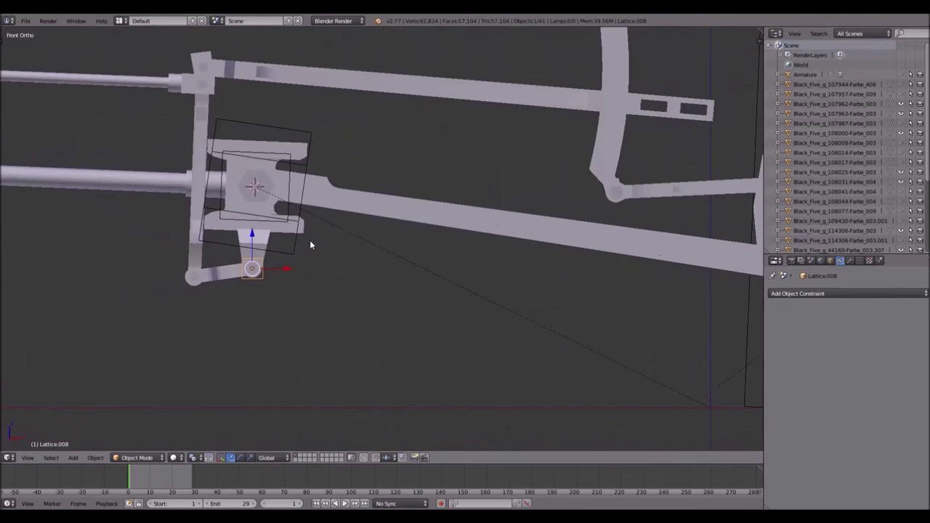
middle_click_drag(438, 211, 148, 266, "shift")
scroll(367, 108, "up", 4)
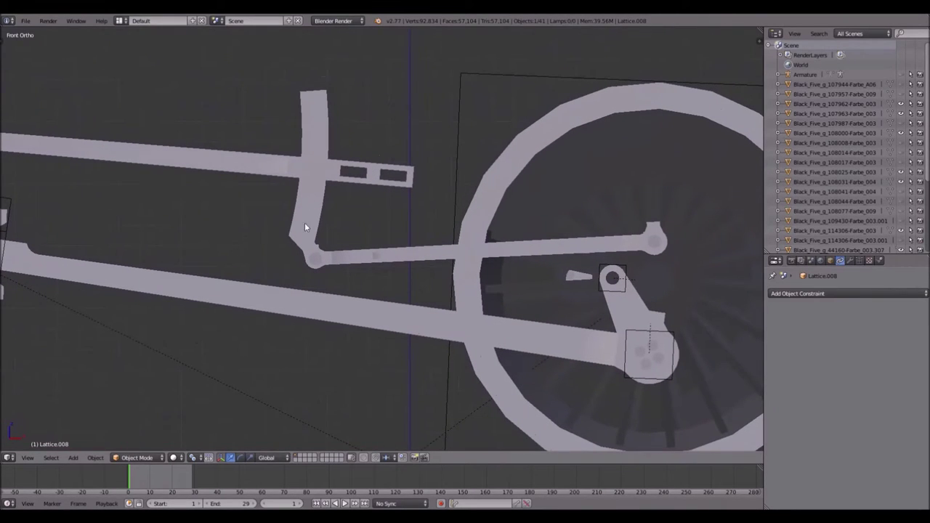
scroll(341, 218, "down", 5)
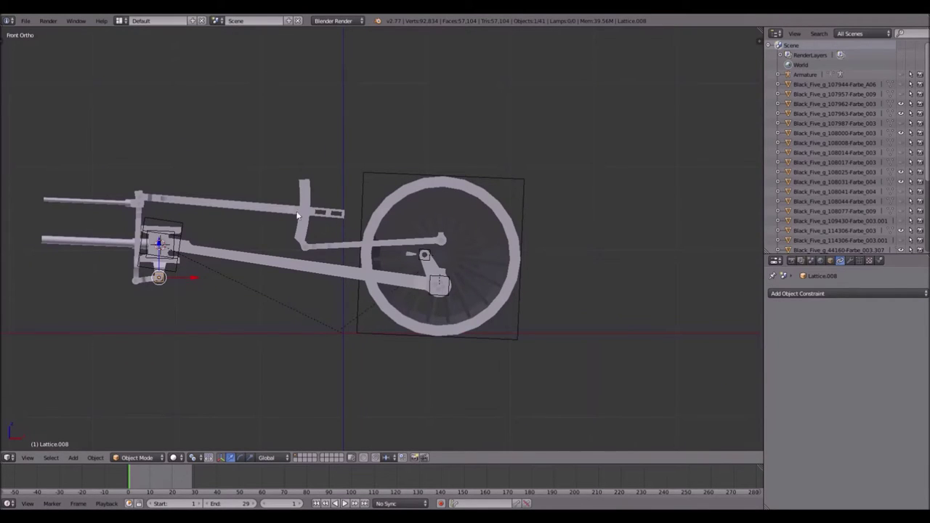
Step: Select the wheel lattice and try rotating it, then cancel the rotation
scroll(179, 203, "up", 4)
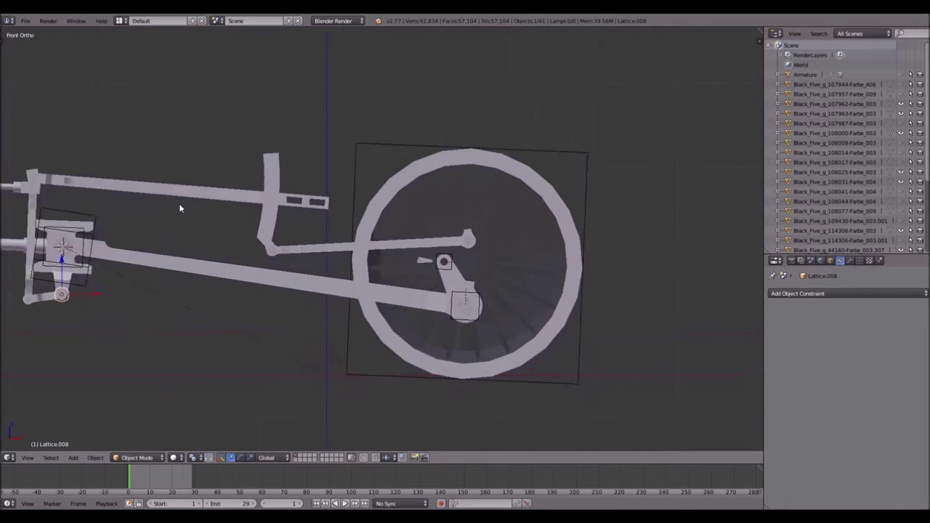
right_click(627, 155)
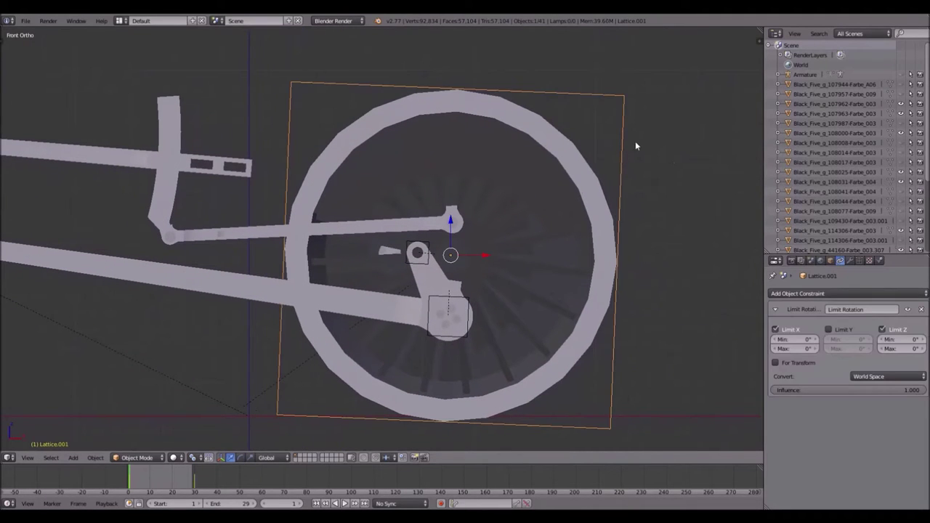
key("r")
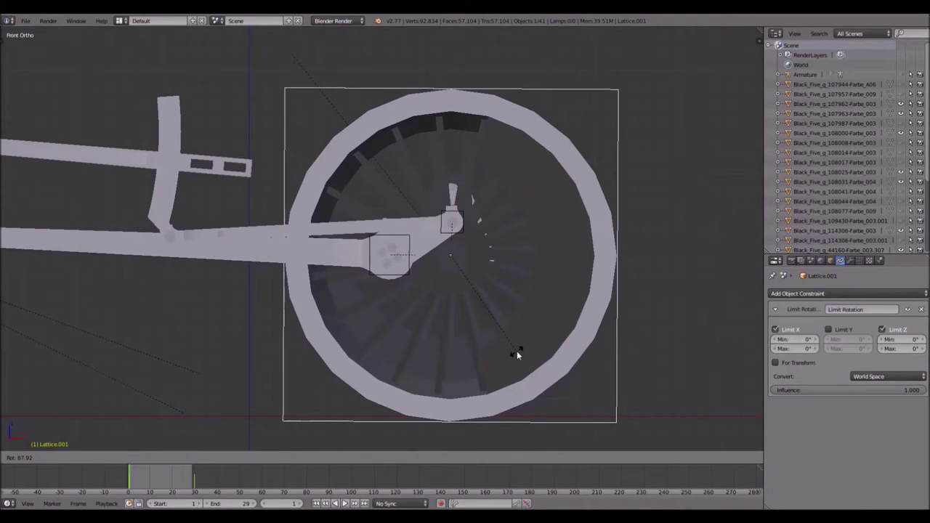
right_click(516, 351)
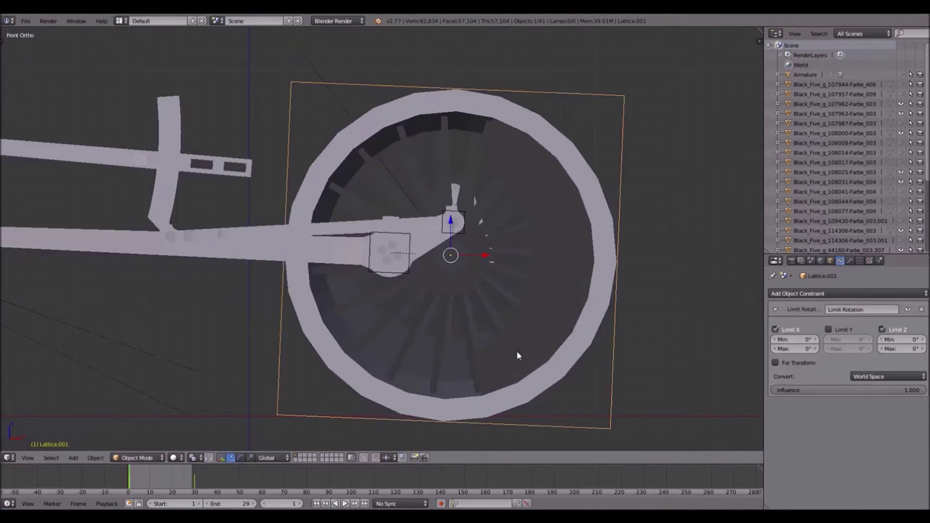
Step: Switch to the front orthographic view framing the lever and wheel
scroll(462, 218, "up", 4)
middle_click_drag(465, 213, 478, 230)
middle_click_drag(314, 245, 353, 244)
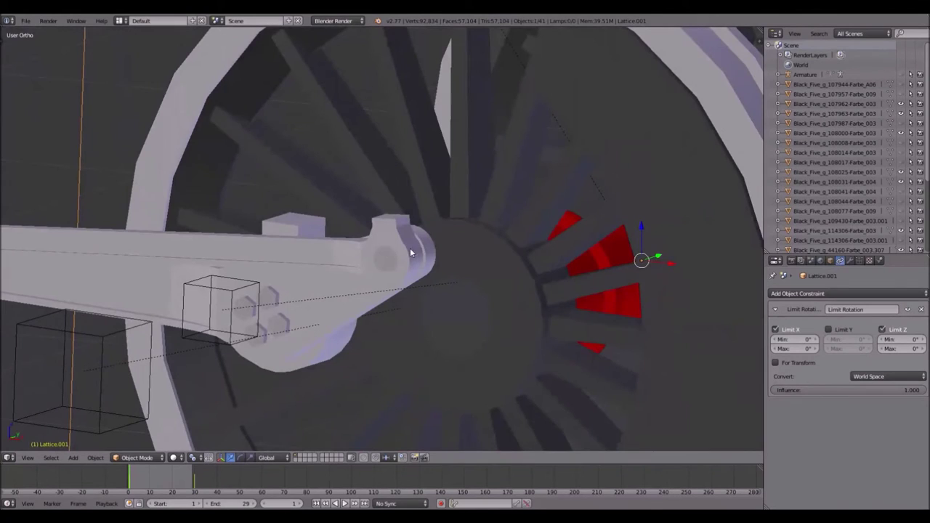
scroll(128, 260, "down", 2)
middle_click_drag(129, 259, 298, 236)
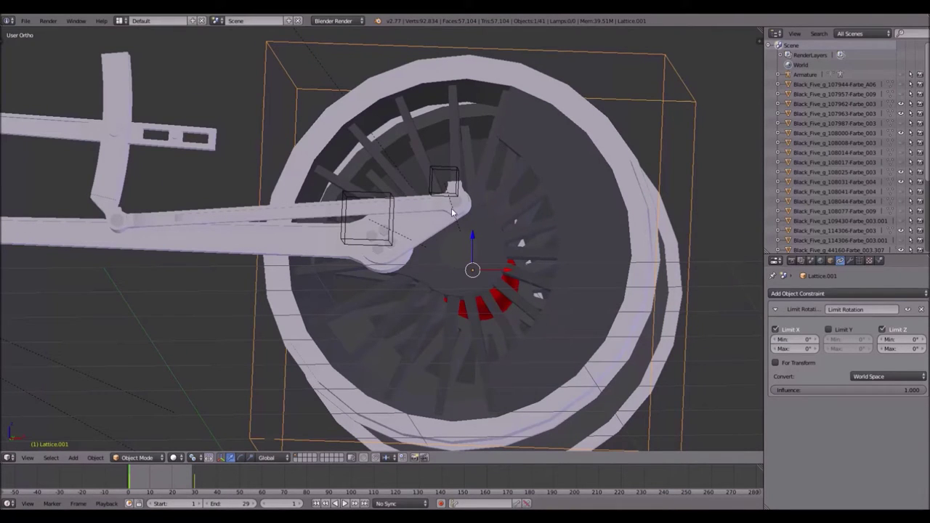
key("KP_1")
key("Home")
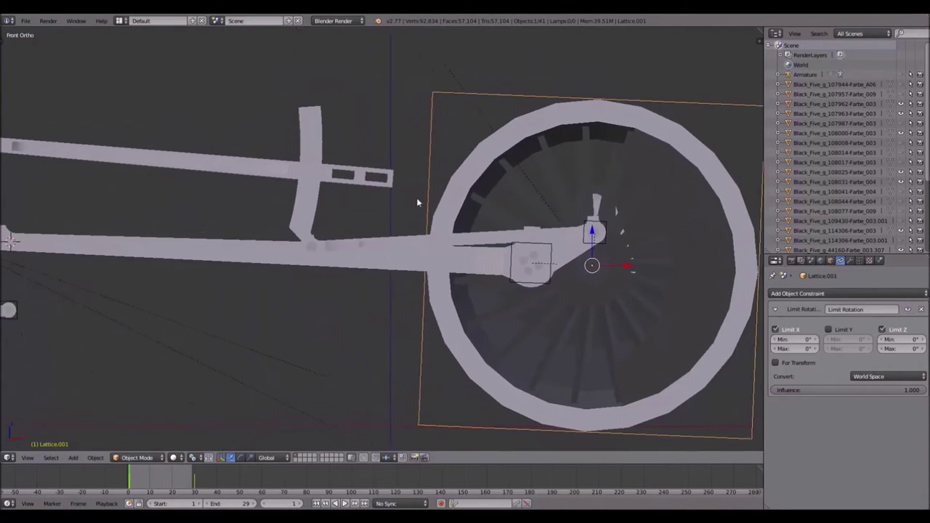
Step: Switch the viewport to wireframe shading and shift the view to show more linkage
key("z")
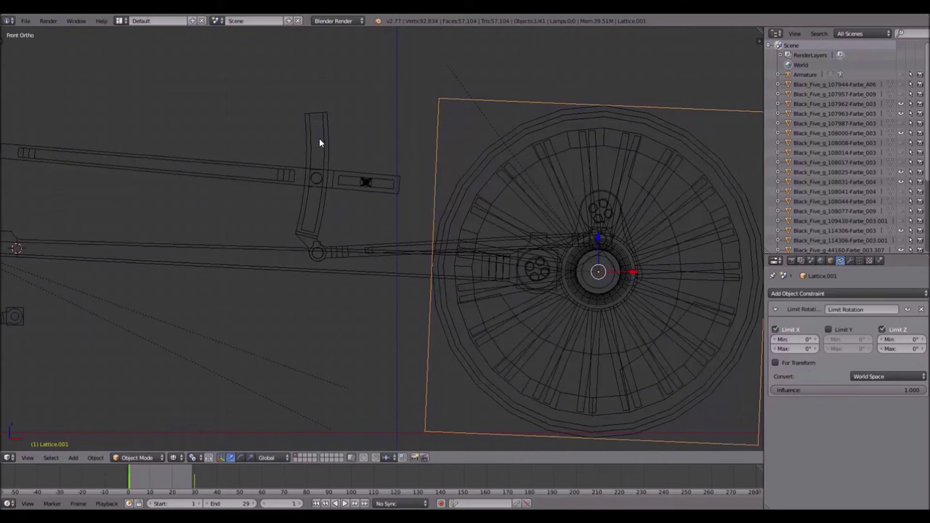
middle_click_drag(326, 142, 429, 121, "shift")
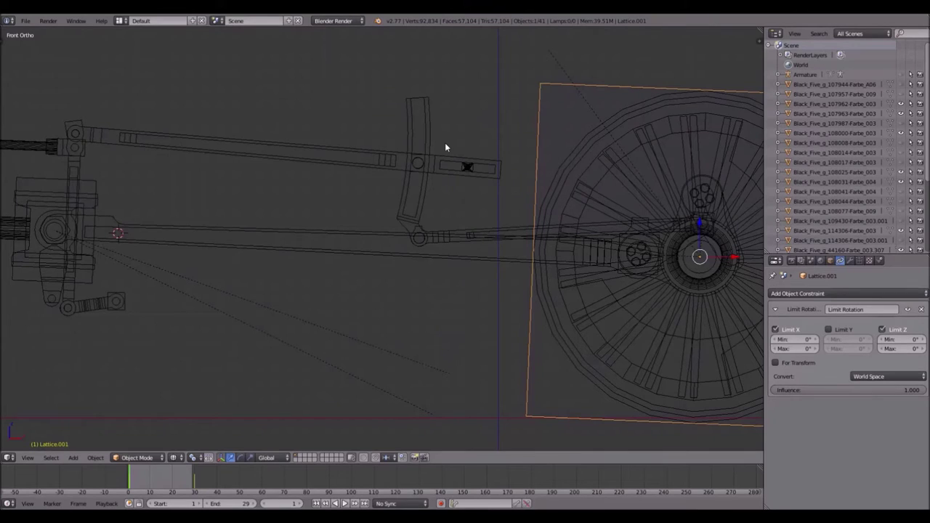
scroll(444, 144, "up", 3)
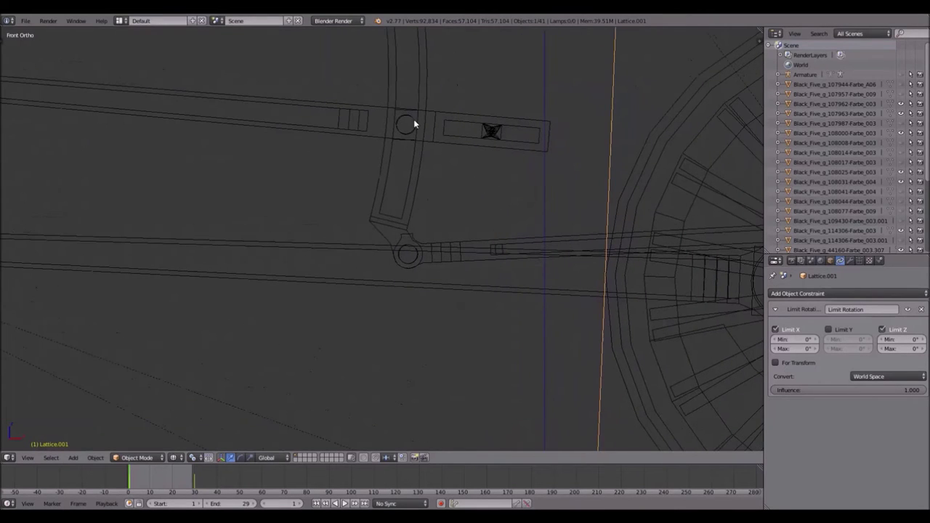
scroll(419, 115, "down", 3)
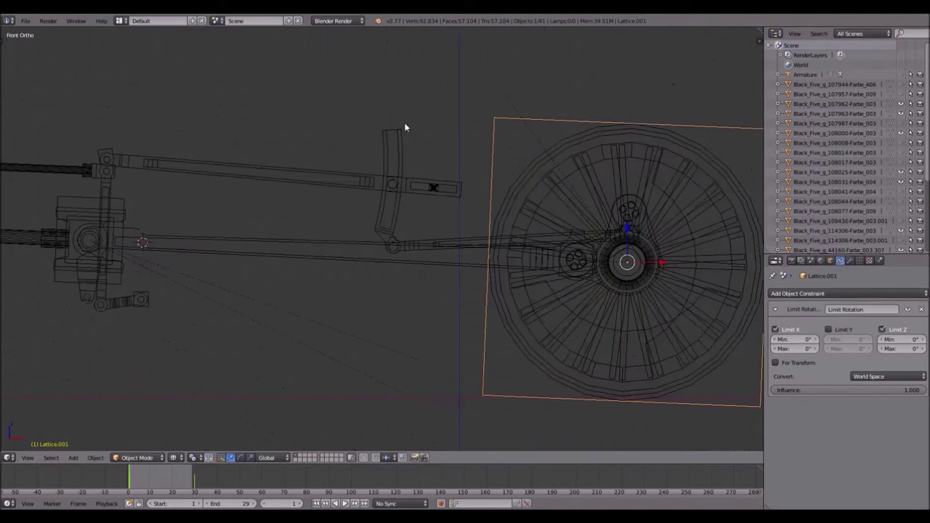
Step: Duplicate Lattice.008 onto the rod-lever crossing with its Location Y at -2
right_click(149, 306)
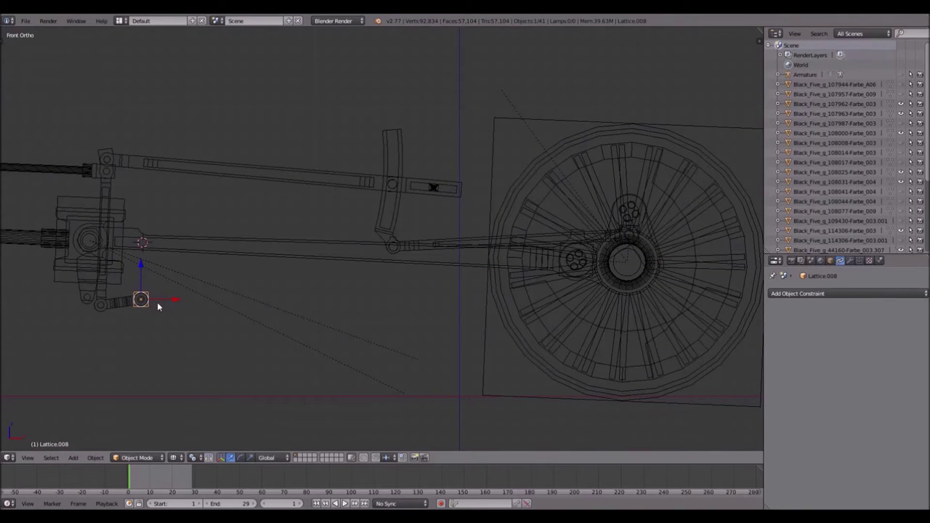
key("shift+d")
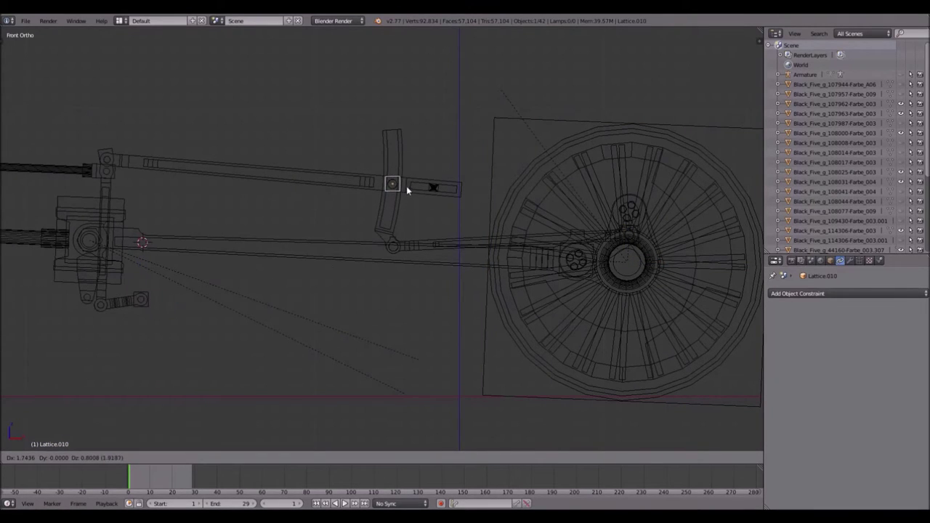
left_click(406, 187)
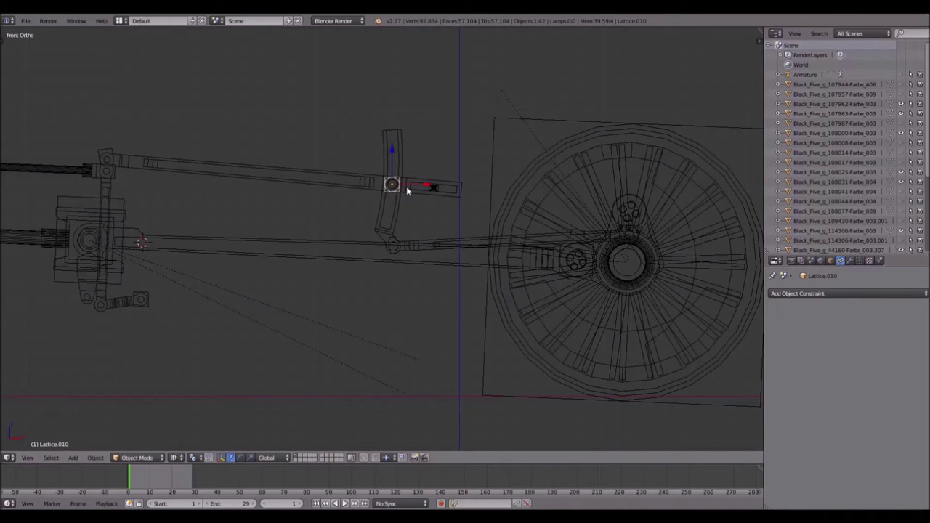
scroll(406, 186, "up", 5)
middle_click_drag(434, 141, 361, 149, "shift")
scroll(361, 149, "up", 2)
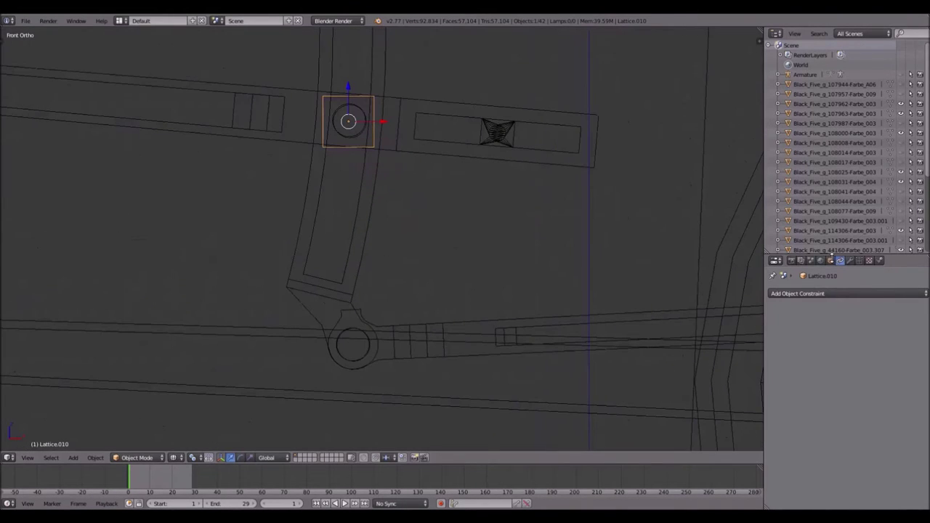
left_click(829, 260)
scroll(817, 306, "up", 5)
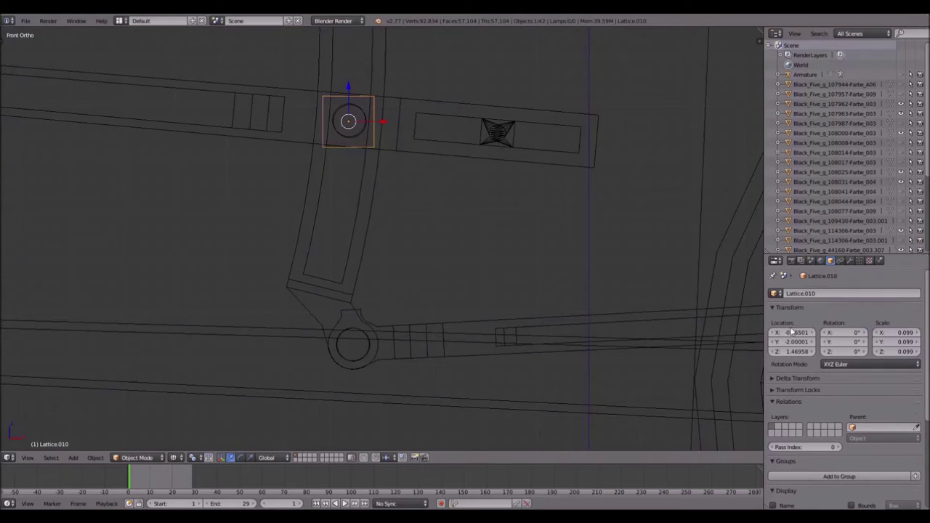
scroll(799, 341, "down", 2, "ctrl")
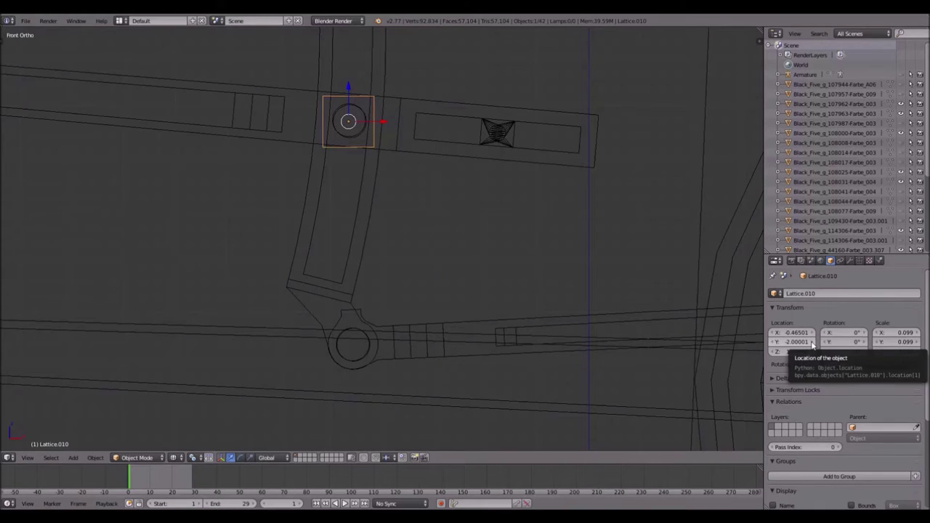
Step: Nudge the copy onto the lever joint and enlarge it to scale 0.159
middle_click_drag(318, 80, 377, 147, "shift")
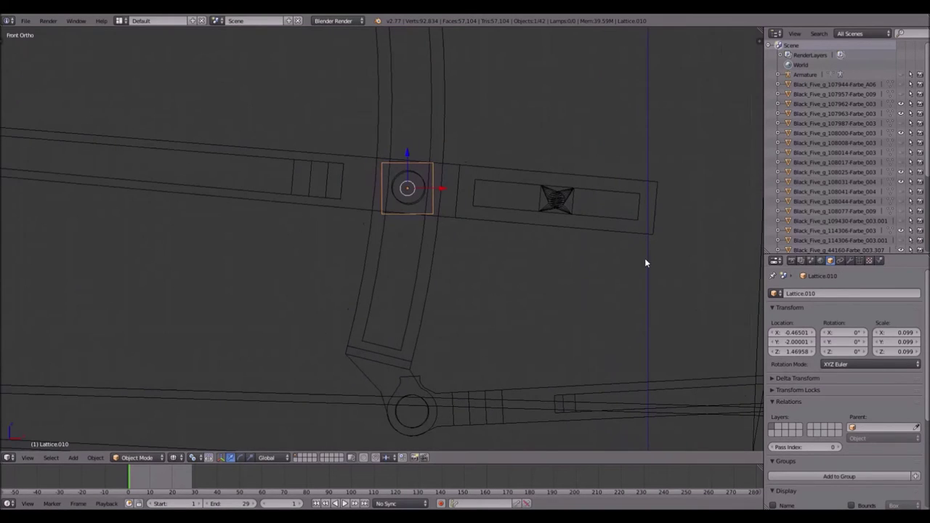
scroll(430, 187, "up", 1)
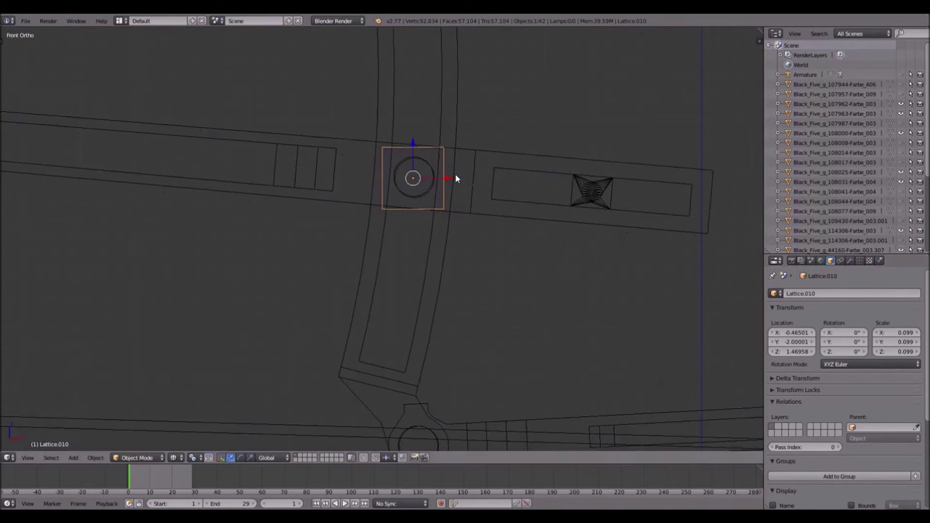
left_click_drag(413, 143, 412, 141)
left_click_drag(445, 172, 448, 176)
key("s")
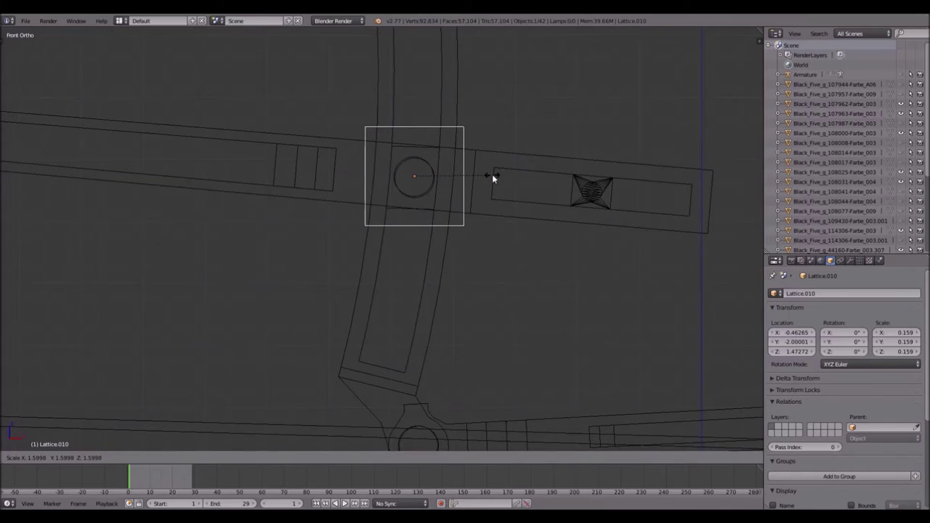
left_click(492, 176)
scroll(371, 170, "up", 4)
scroll(390, 140, "up", 3)
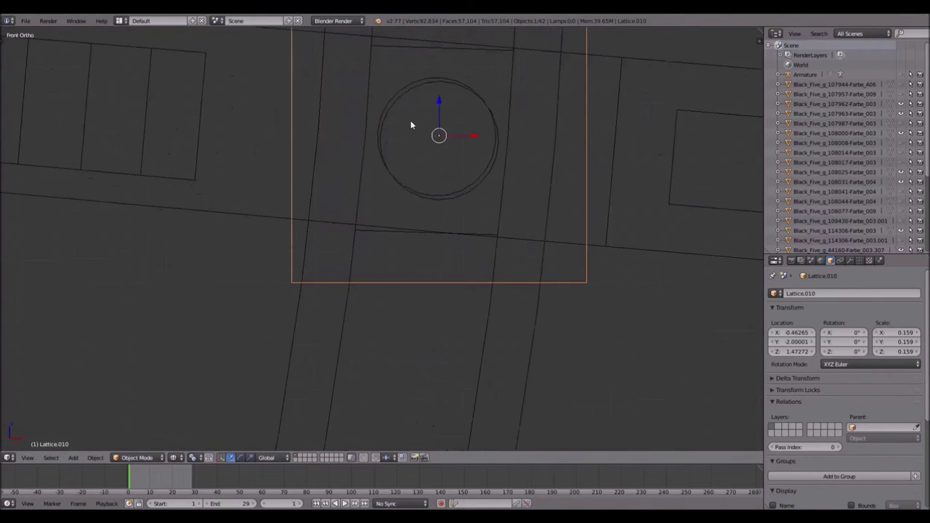
scroll(458, 174, "down", 5)
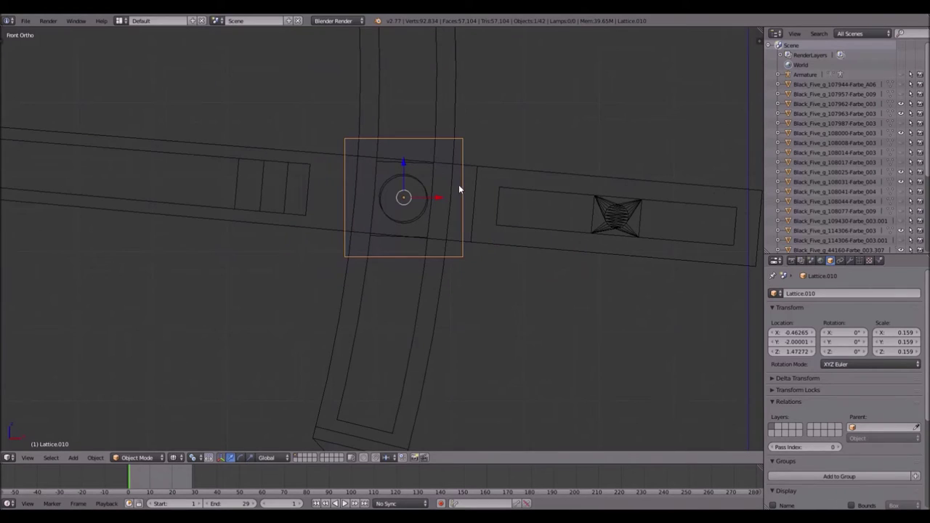
scroll(460, 186, "down", 4)
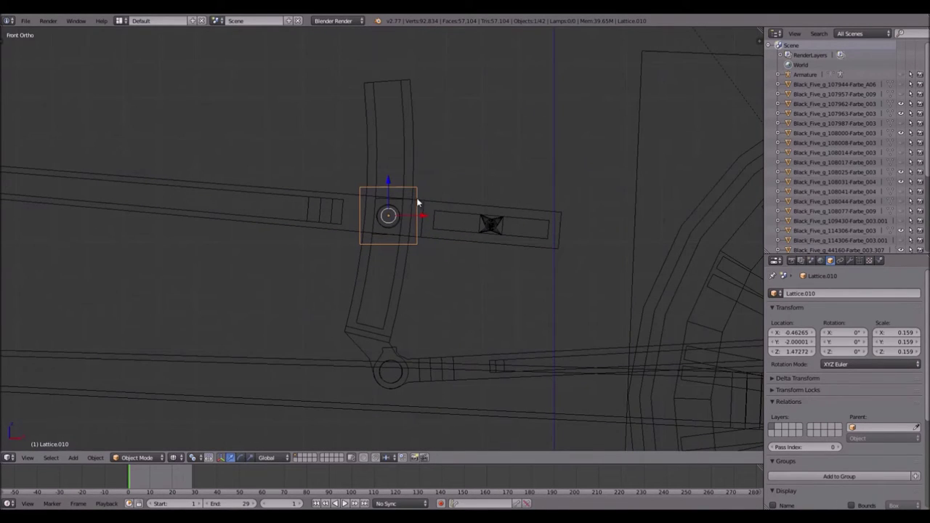
middle_click_drag(436, 235, 425, 181, "shift")
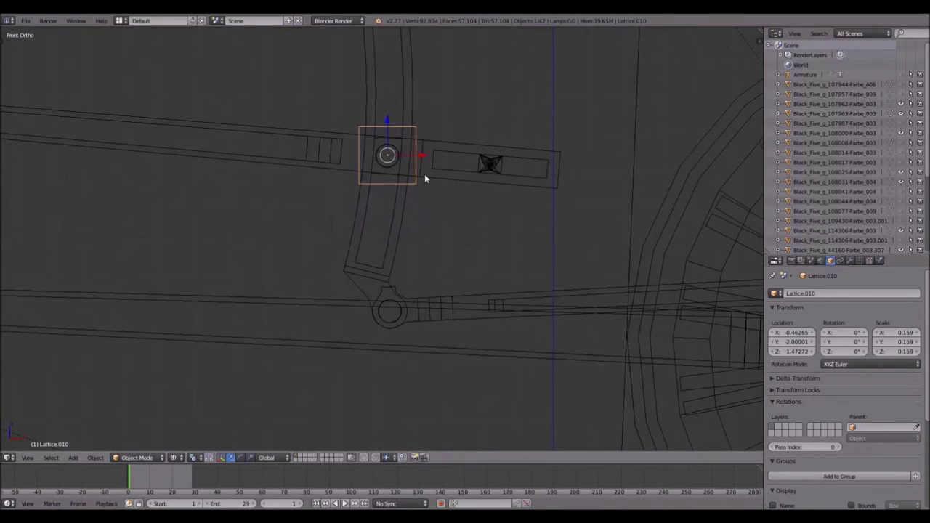
key("shift+d")
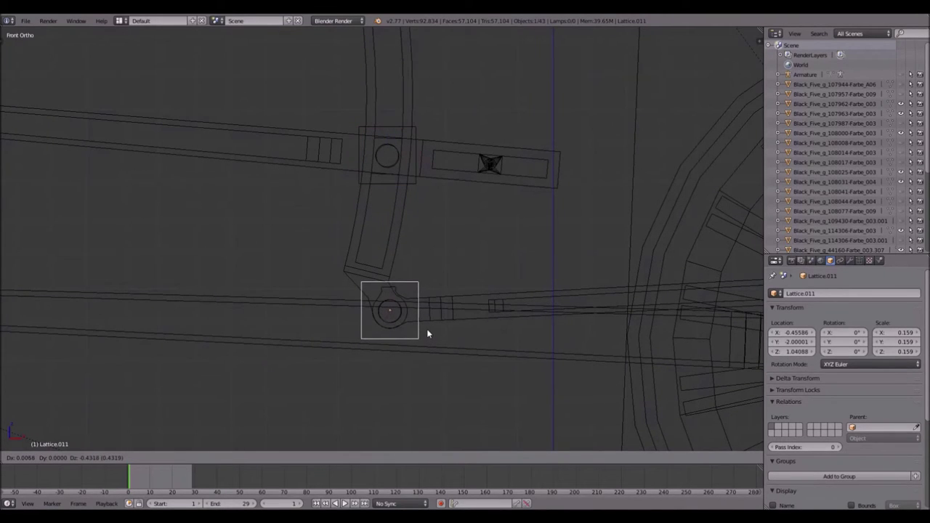
Step: Place the copy, Lattice.011, on the lower lever joint and shrink it to 0.127 scale
left_click(426, 329)
key("s")
left_click(424, 311)
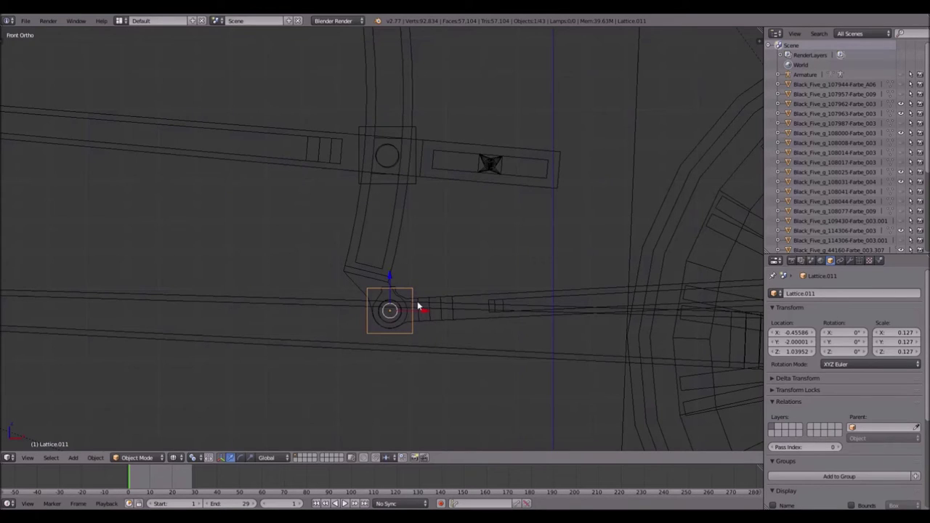
scroll(419, 240, "up", 3)
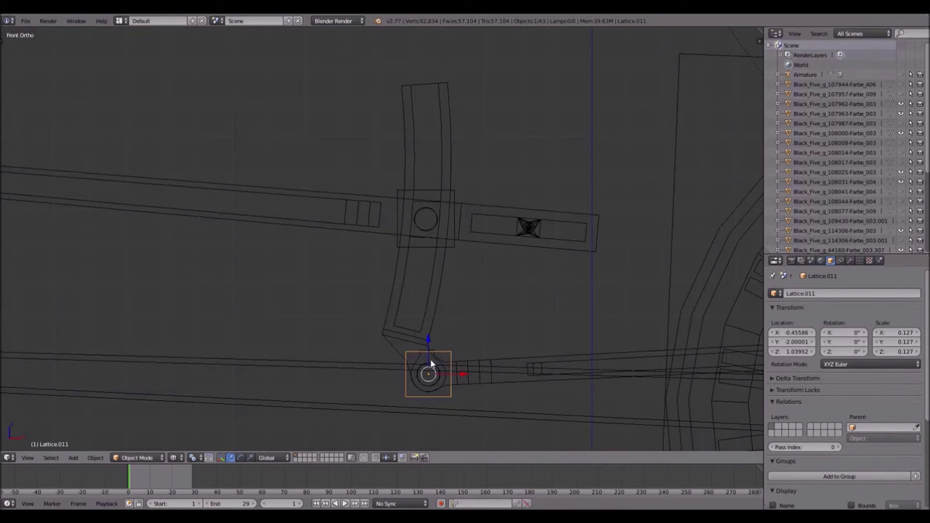
scroll(420, 273, "down", 1)
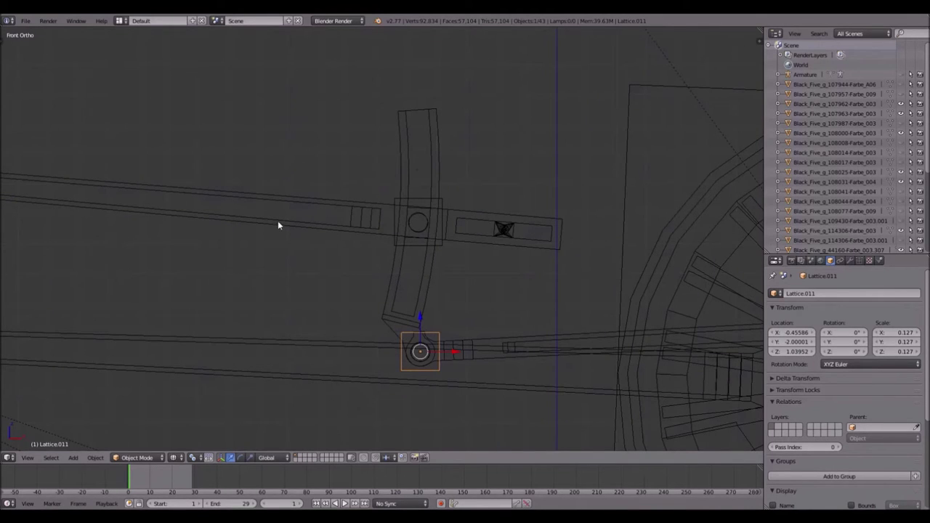
Step: Snap the 3D cursor to Lattice.010 at the lever crossing
right_click(439, 205)
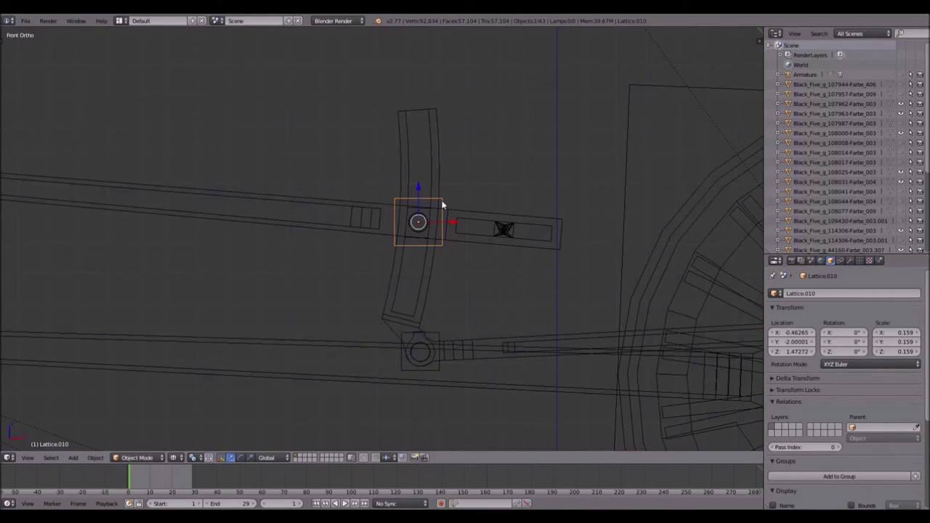
key("shift+s")
left_click(429, 202)
key("shift+a")
Step: Add a single-bone armature at the cursor and extrude a second bone to the right
mouse_move(429, 190)
left_click(484, 189)
scroll(509, 93, "down", 4)
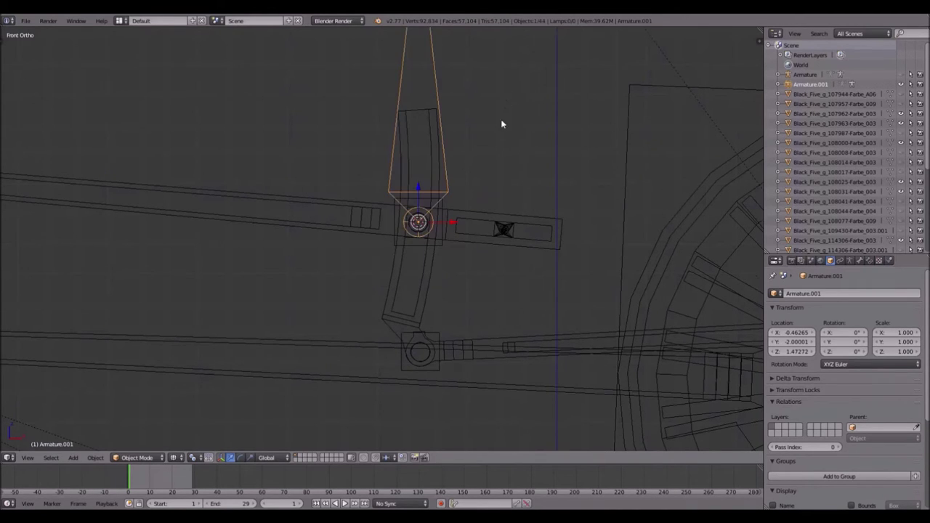
key("Tab")
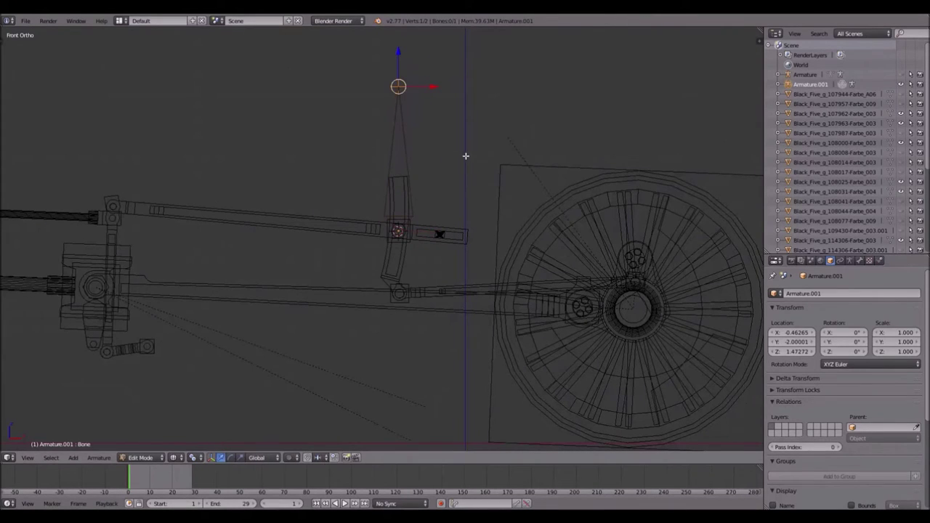
key("e")
left_click(594, 106)
key("Tab")
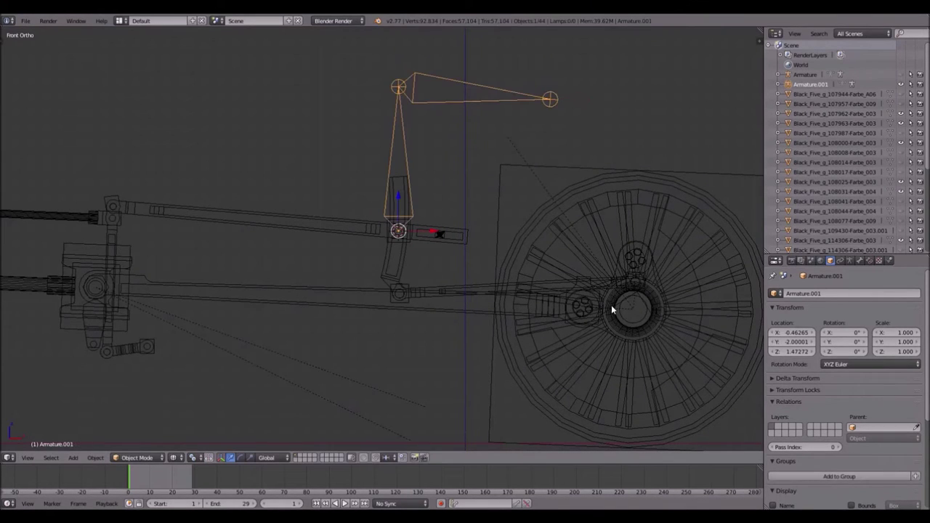
scroll(639, 294, "up", 1)
Step: Snap the second bone's tip onto the wheel crank lattice
right_click(698, 283)
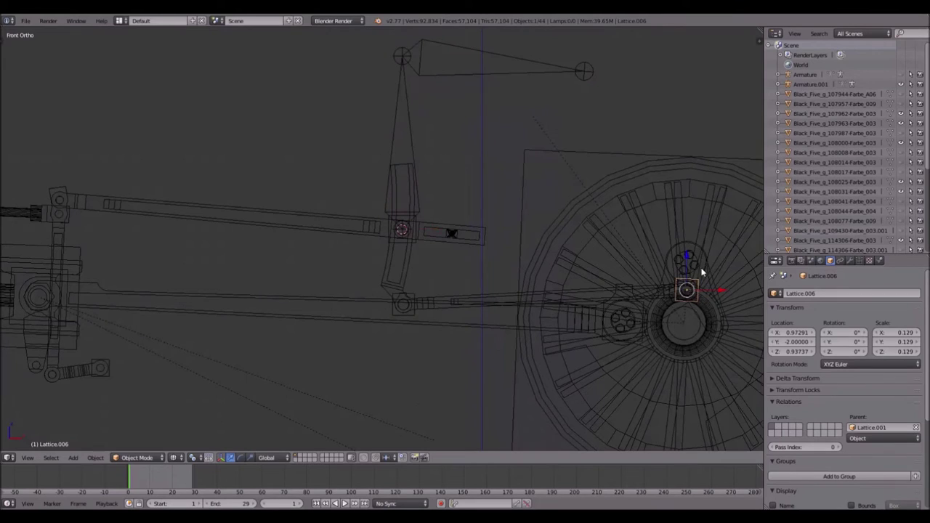
key("z")
key("z")
key("shift+s")
left_click(686, 278)
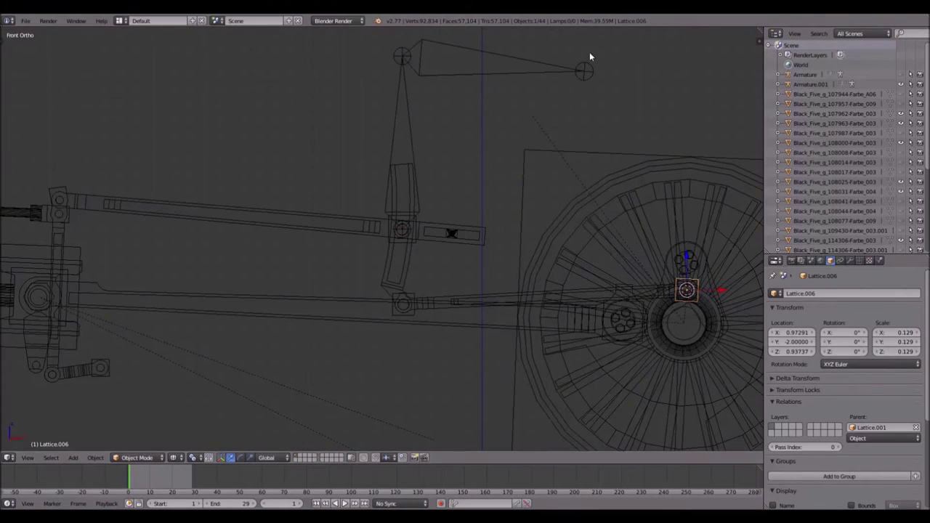
right_click(586, 67)
key("Tab")
right_click(585, 69)
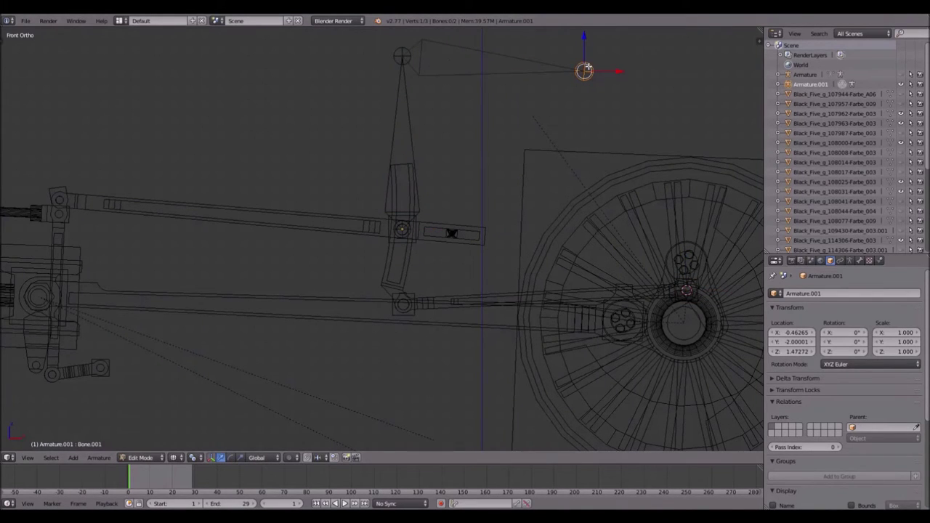
key("shift+s")
left_click(581, 48)
right_click(403, 56)
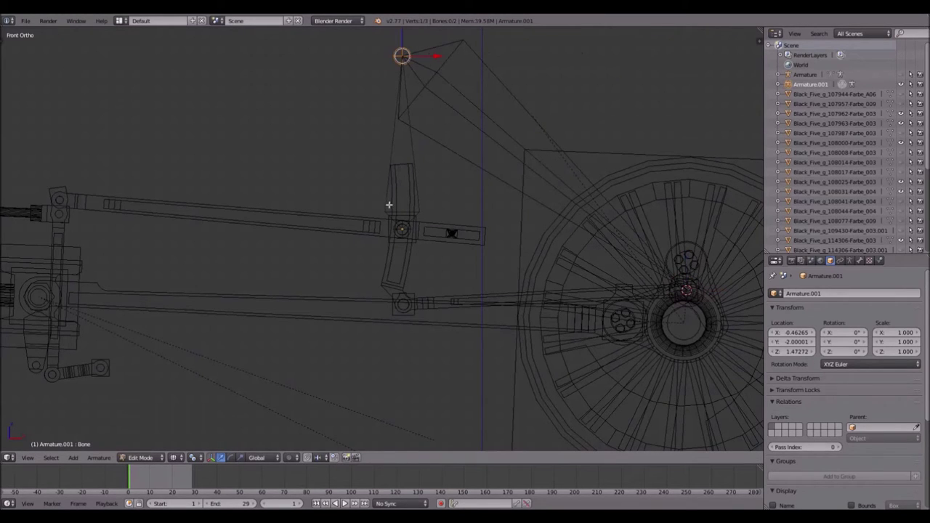
key("Tab")
Step: Snap the bone onto Lattice.011 at the lower lever pivot
right_click(415, 298)
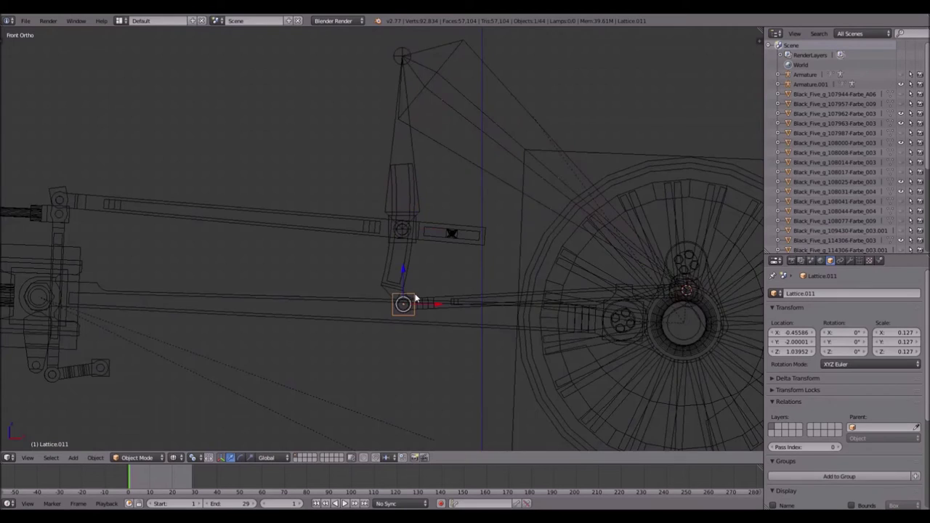
scroll(414, 302, "up", 1)
key("shift+s")
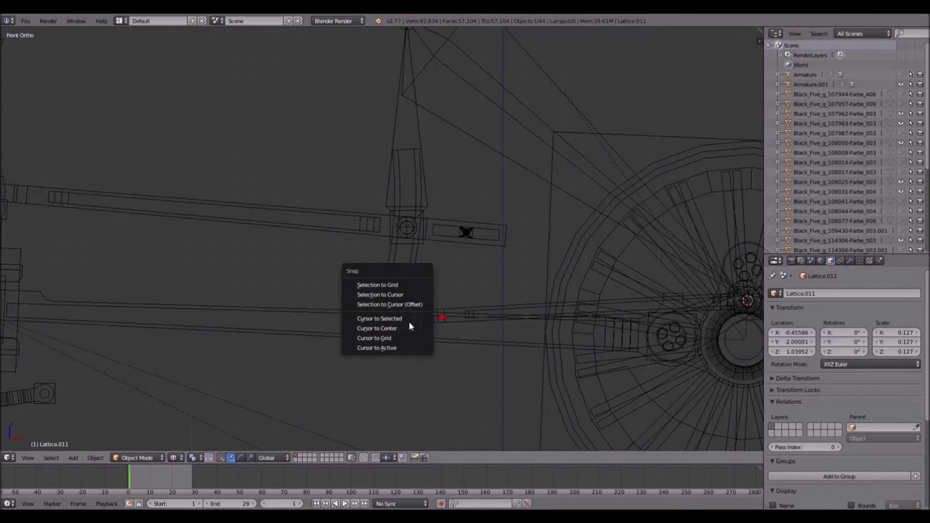
left_click(406, 318)
scroll(414, 225, "down", 4)
right_click(392, 134)
key("Tab")
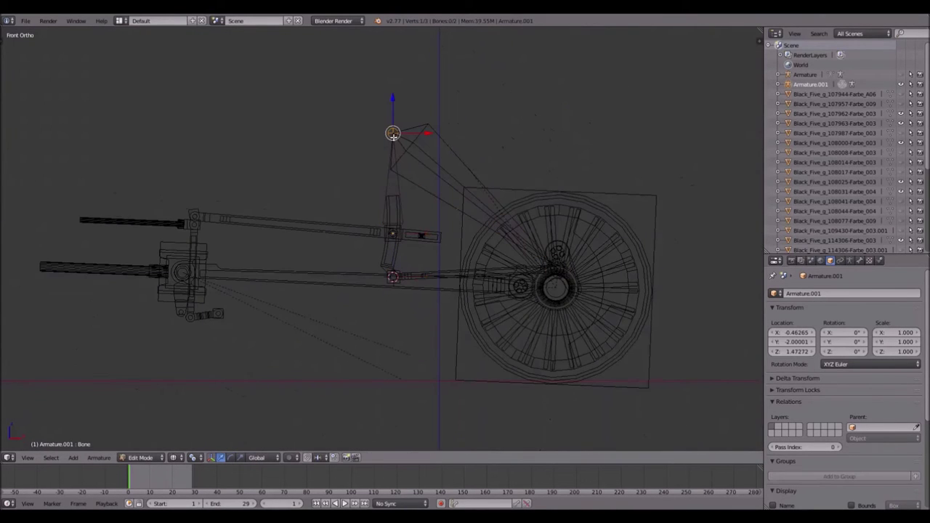
key("shift+s")
left_click(391, 123)
Step: Centre the view on the wheel and switch the armature into Pose Mode
scroll(395, 244, "up", 7)
scroll(395, 244, "down", 2)
middle_click_drag(436, 241, 260, 201, "shift")
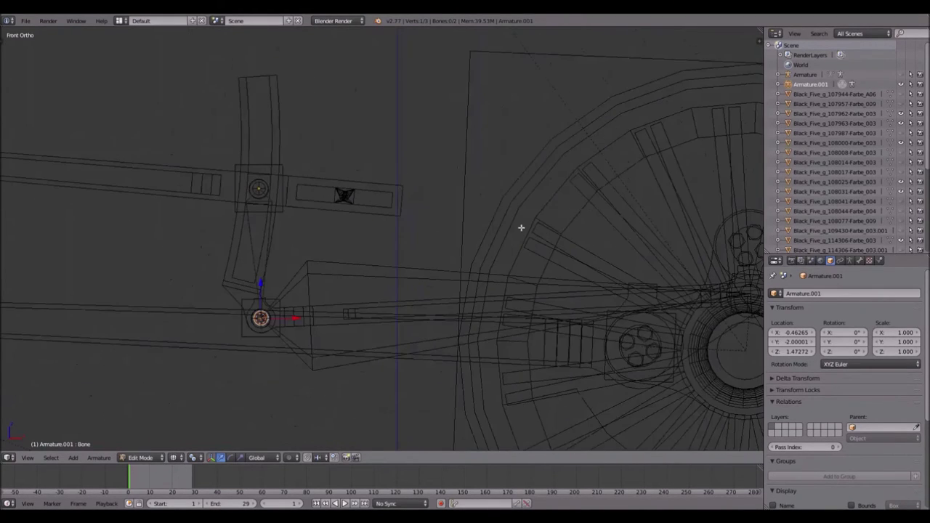
middle_click_drag(532, 229, 322, 213, "shift")
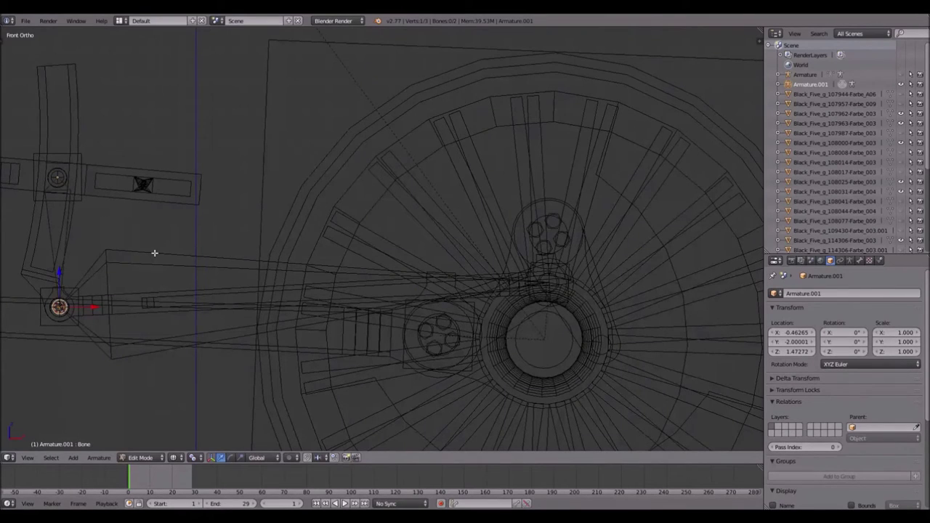
key("Tab")
key("ctrl+Tab")
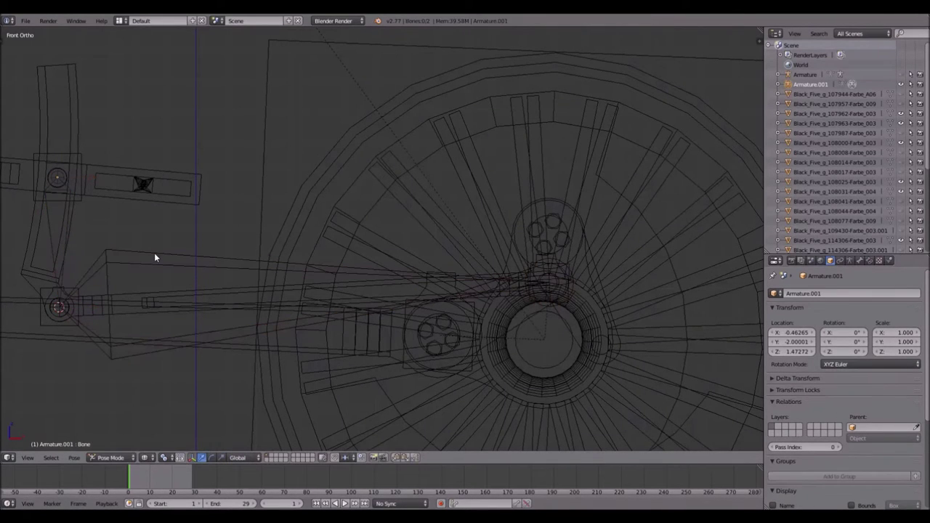
Step: Add an Inverse Kinematics bone constraint to Bone.001 targeting Lattice.006
right_click(164, 257)
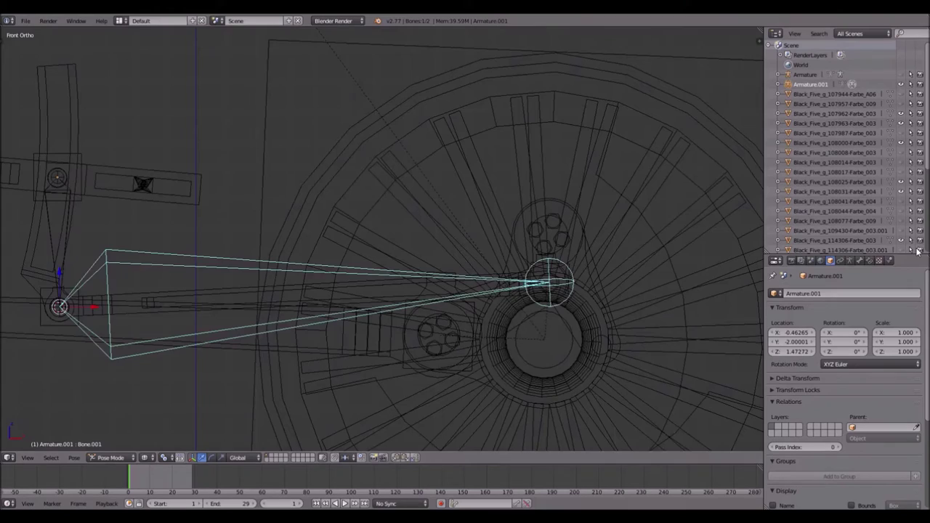
scroll(647, 260, "up", 2)
scroll(647, 257, "up", 1)
middle_click_drag(620, 247, 284, 220, "shift")
scroll(378, 232, "up", 2)
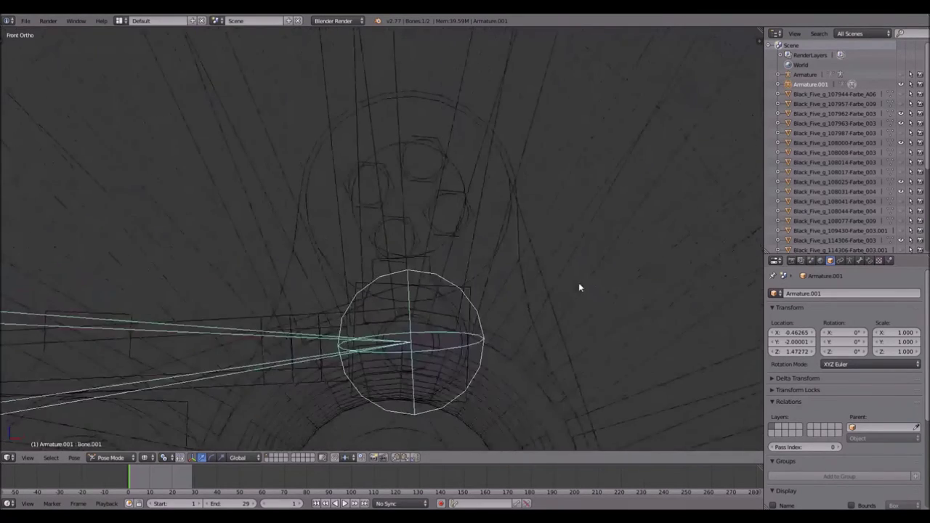
scroll(578, 283, "up", 1)
left_click(870, 261)
left_click(869, 291)
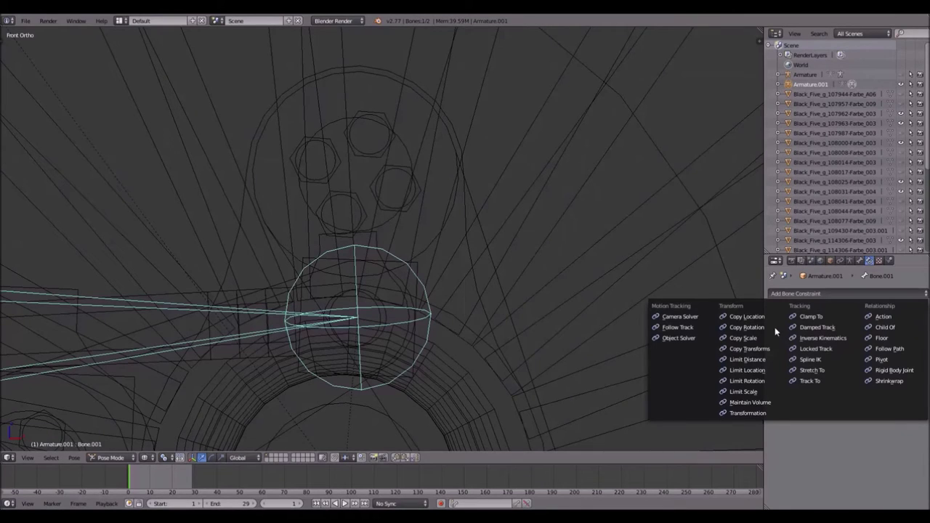
left_click(853, 291)
left_click(821, 338)
left_click(923, 329)
left_click(309, 260)
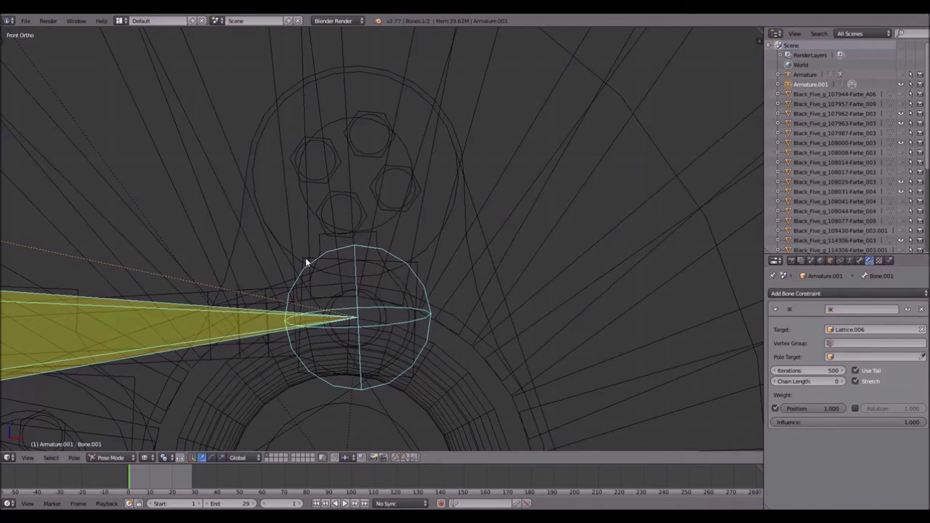
Step: Bring the bone's head joint into view and select Lattice.011 there
scroll(664, 260, "down", 2)
scroll(554, 231, "up", 5, "ctrl")
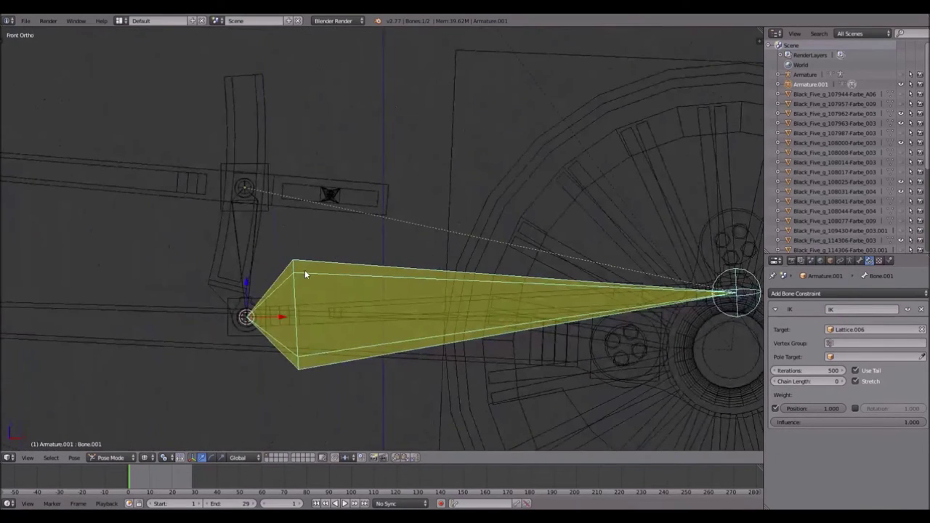
middle_click_drag(336, 244, 398, 201, "shift")
scroll(395, 208, "down", 5)
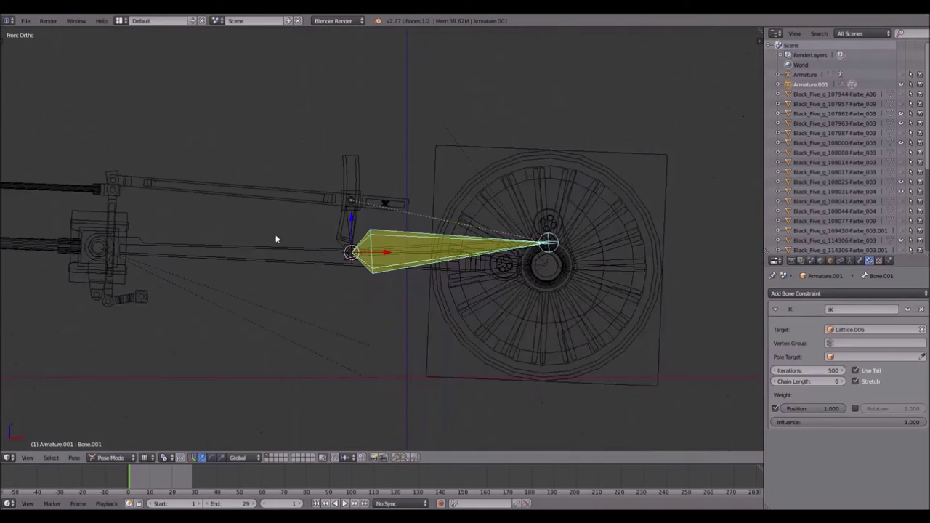
scroll(350, 254, "up", 6)
middle_click_drag(342, 253, 411, 254, "shift")
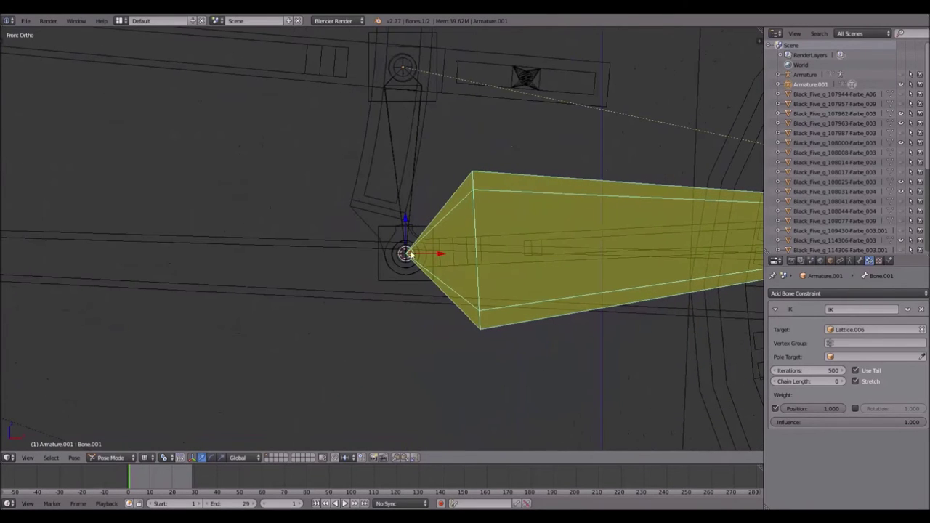
right_click(383, 282)
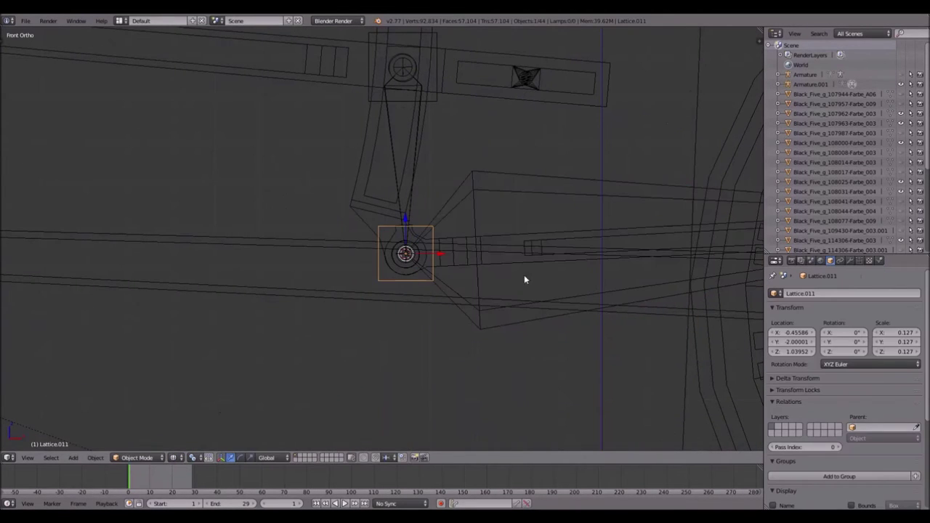
Step: Add Copy Location and Copy Rotation constraints to Lattice.011
left_click(840, 262)
left_click(829, 293)
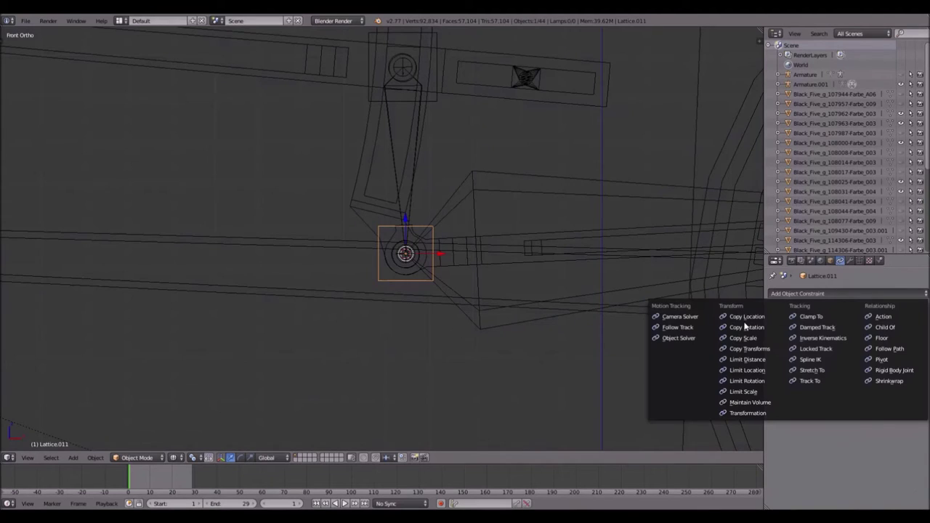
left_click(751, 326)
left_click(840, 293)
left_click(757, 331)
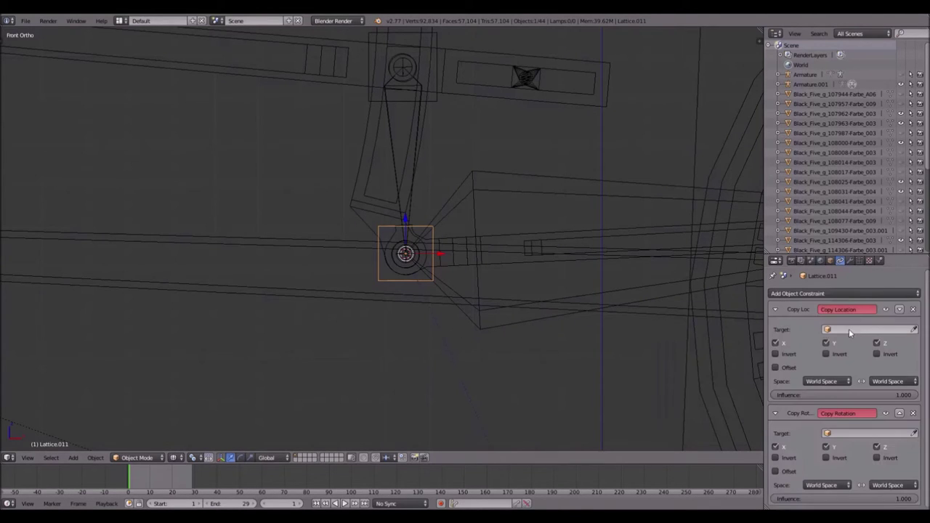
Step: Target both constraints at Armature.001, bone Bone.001
left_click(914, 331)
left_click(531, 179)
left_click(869, 343)
left_click(840, 367)
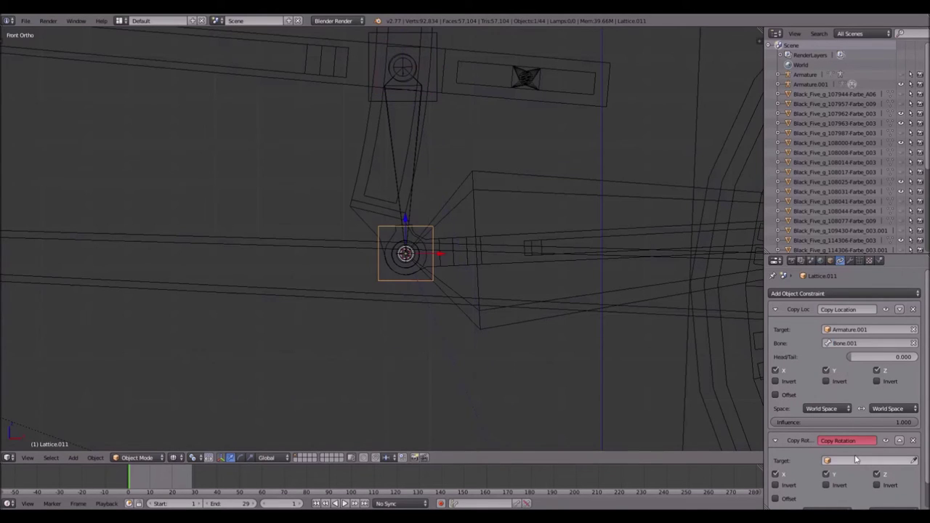
left_click(913, 460)
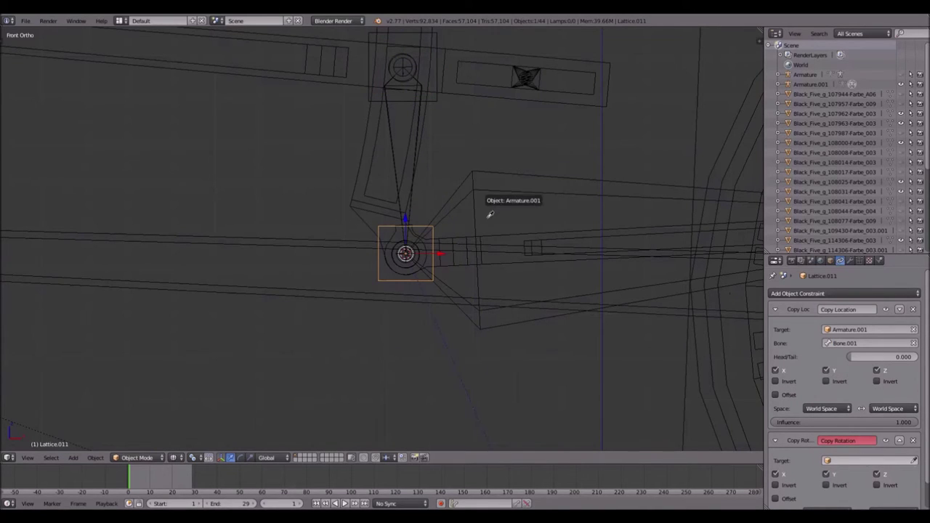
left_click(481, 193)
left_click(841, 473)
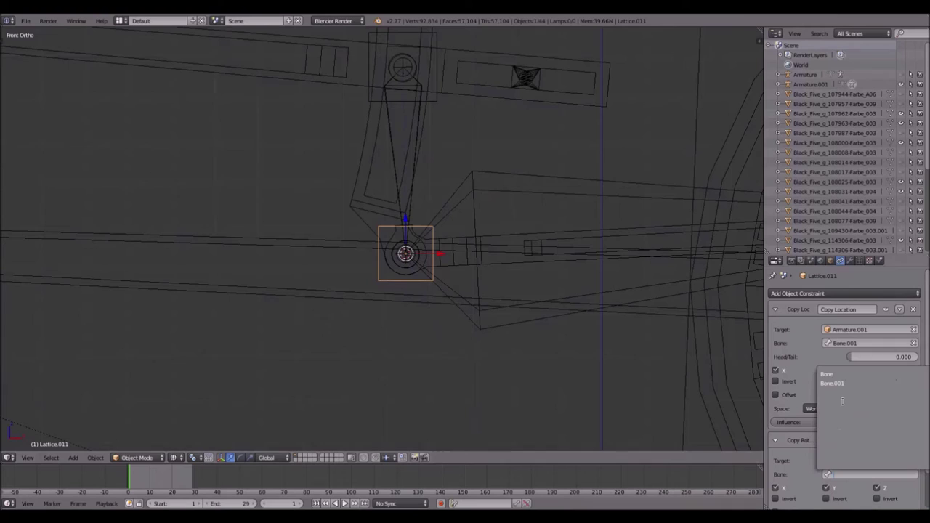
left_click(843, 386)
Step: Parent the connecting rod to Lattice.011 (Object), then select the upper lattice Lattice.010
right_click(491, 236)
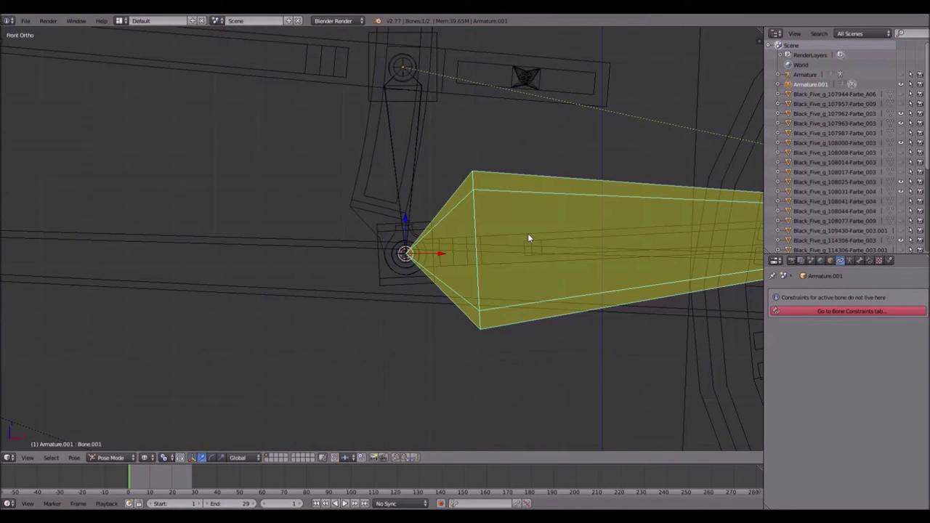
right_click(398, 232)
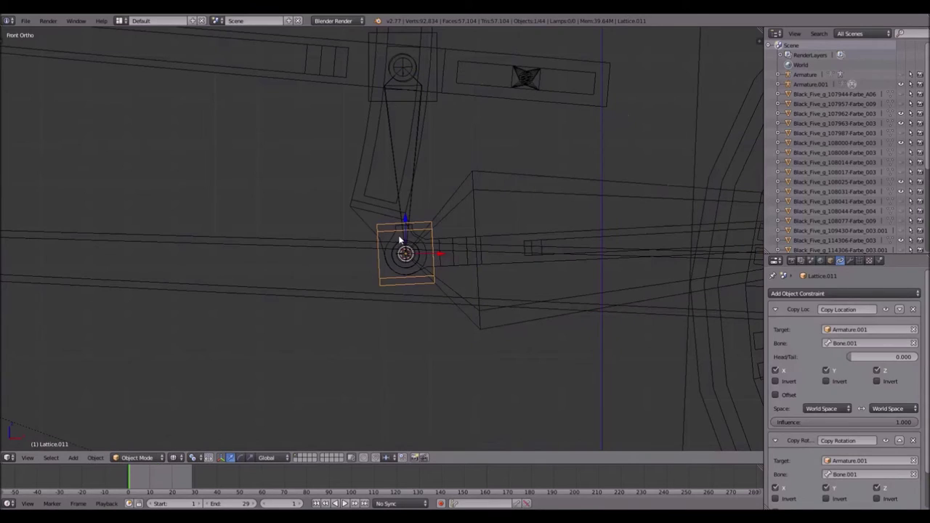
right_click(395, 234)
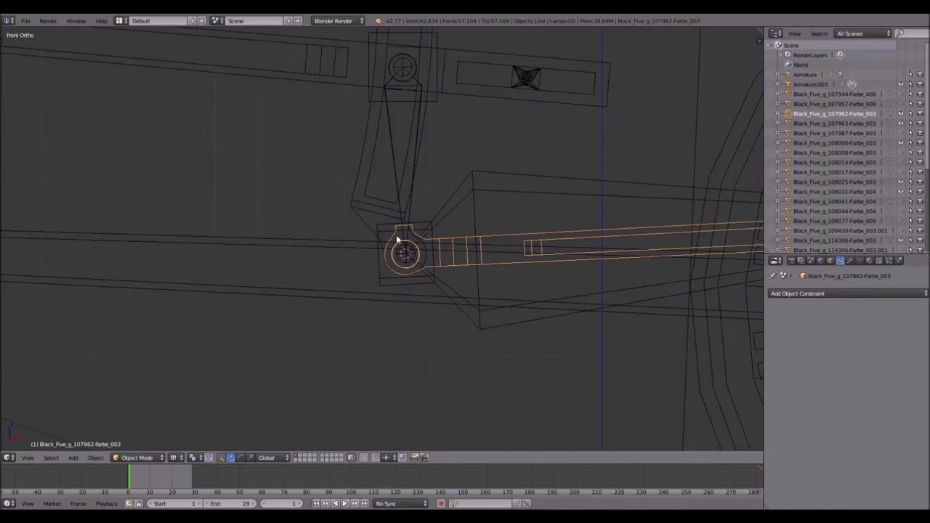
right_click(383, 283, "shift")
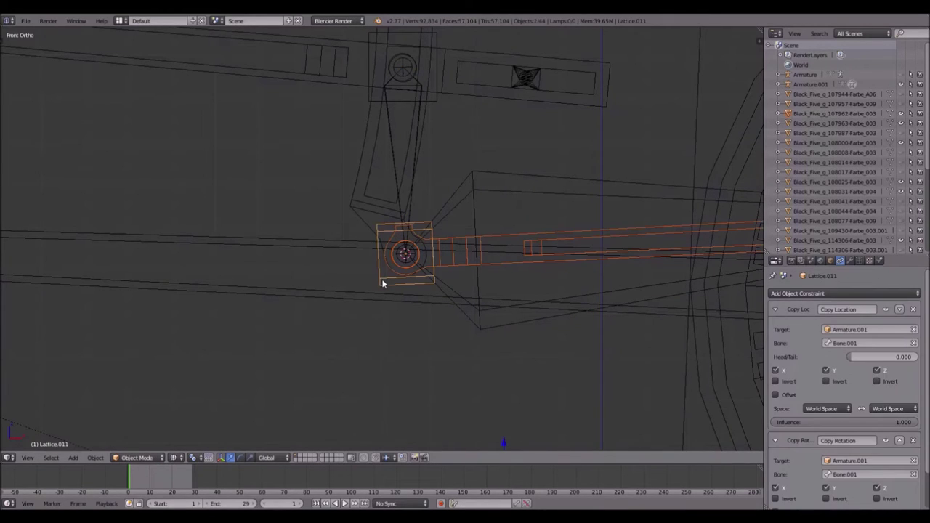
key("ctrl+p")
left_click(430, 265)
middle_click_drag(442, 140, 448, 172, "shift")
right_click(449, 172)
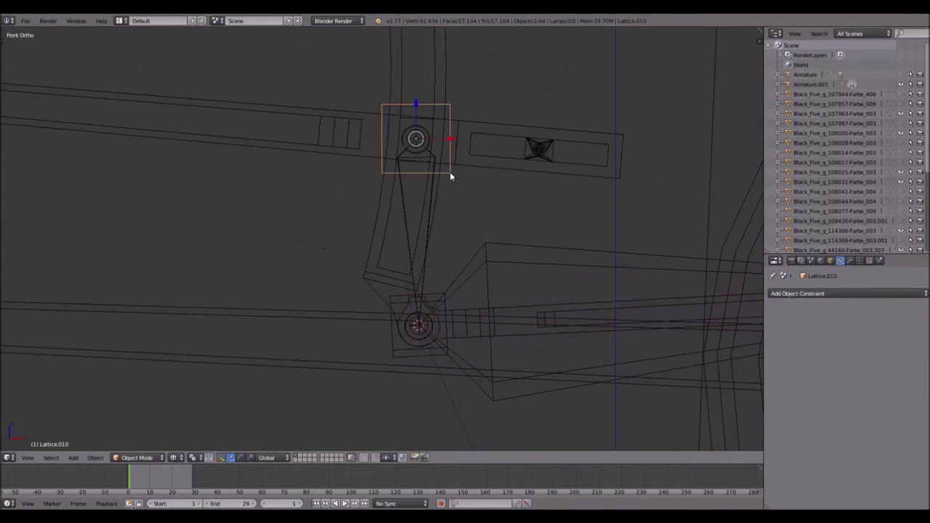
Step: Give Lattice.010 a Copy Rotation constraint targeting Armature.001's Bone
left_click(830, 292)
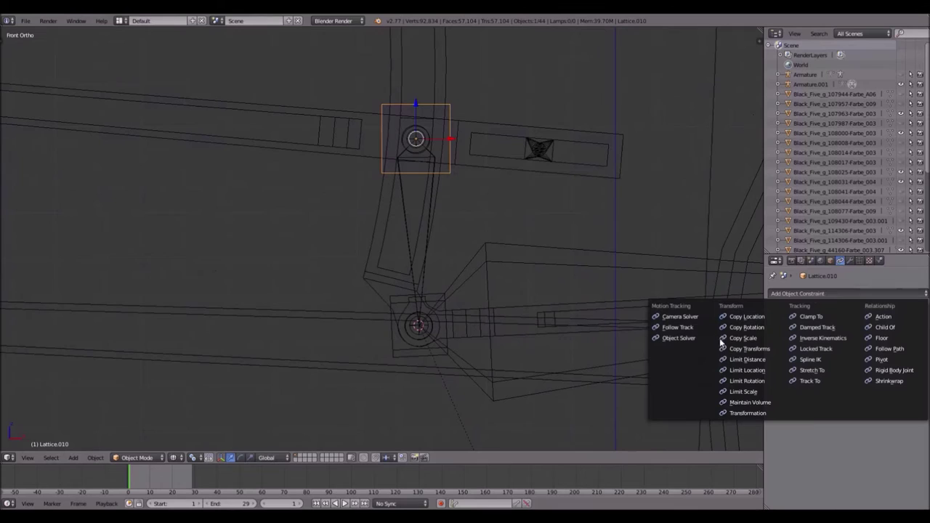
left_click(761, 328)
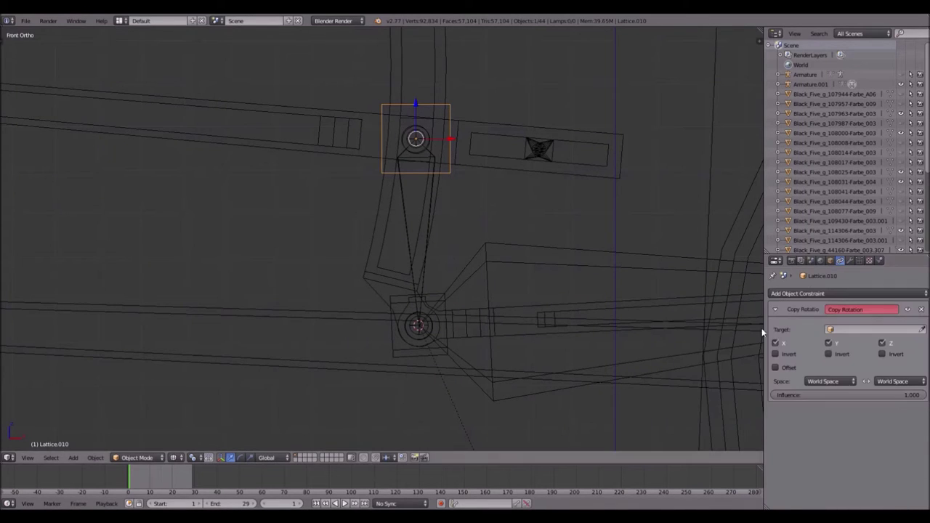
left_click(923, 329)
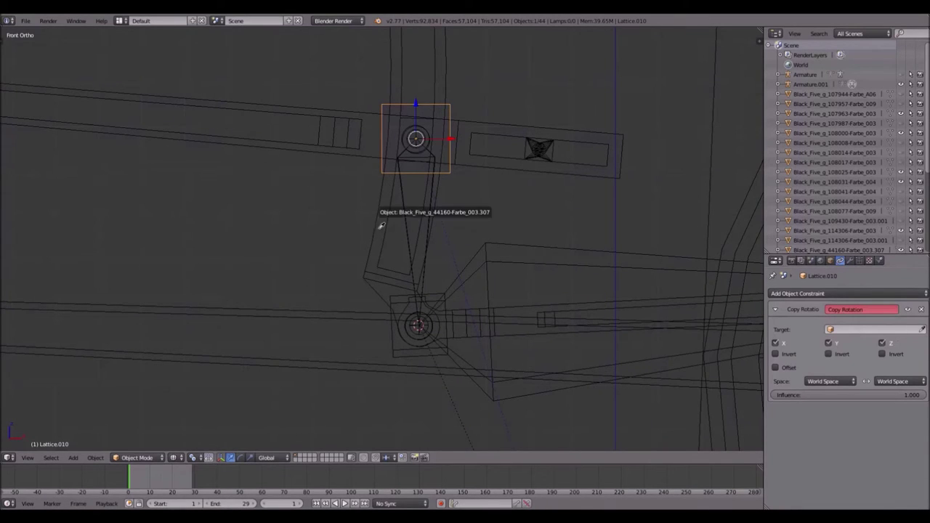
left_click(408, 219)
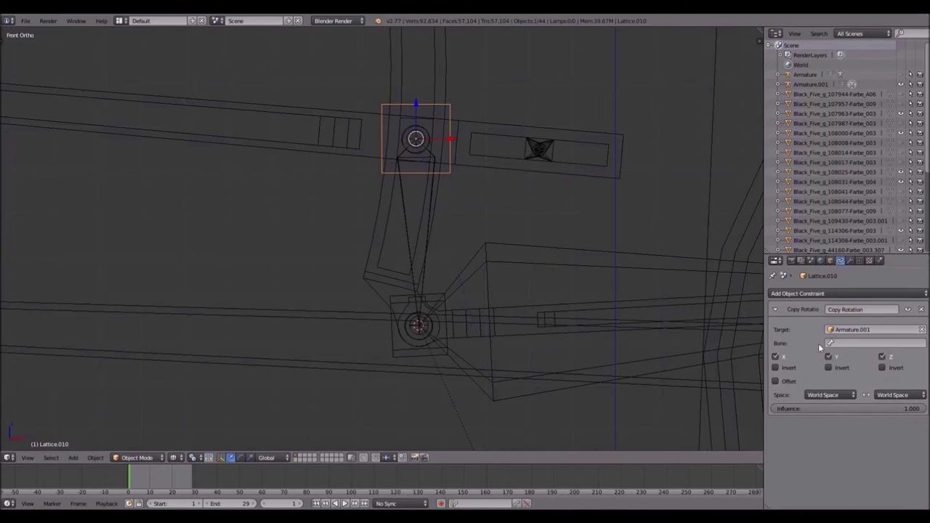
left_click(835, 343)
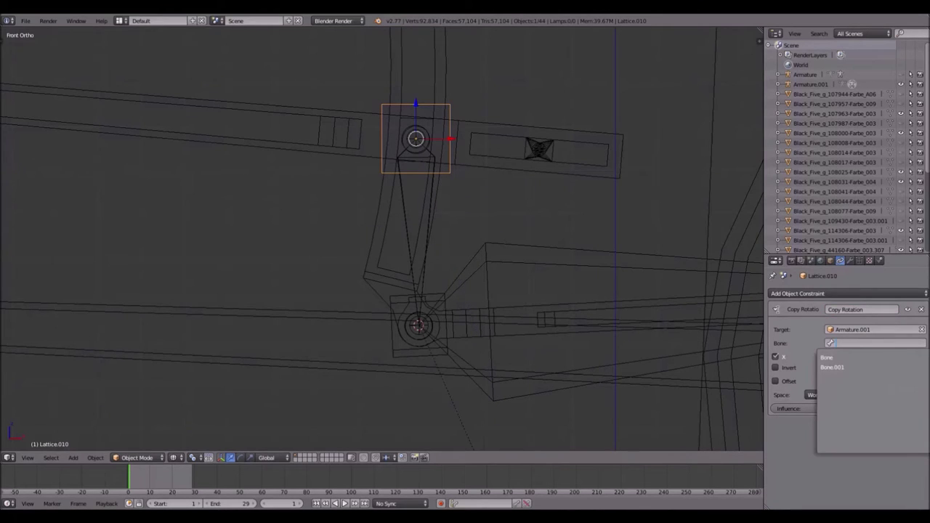
left_click(828, 357)
Step: Parent the connecting rod to Lattice.010 (Object) and play the animation
right_click(385, 205)
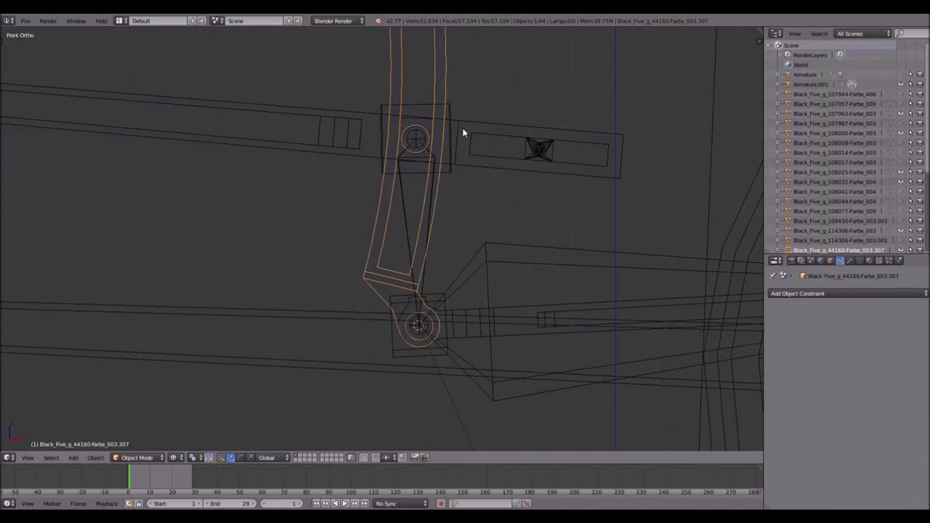
right_click(450, 106, "shift")
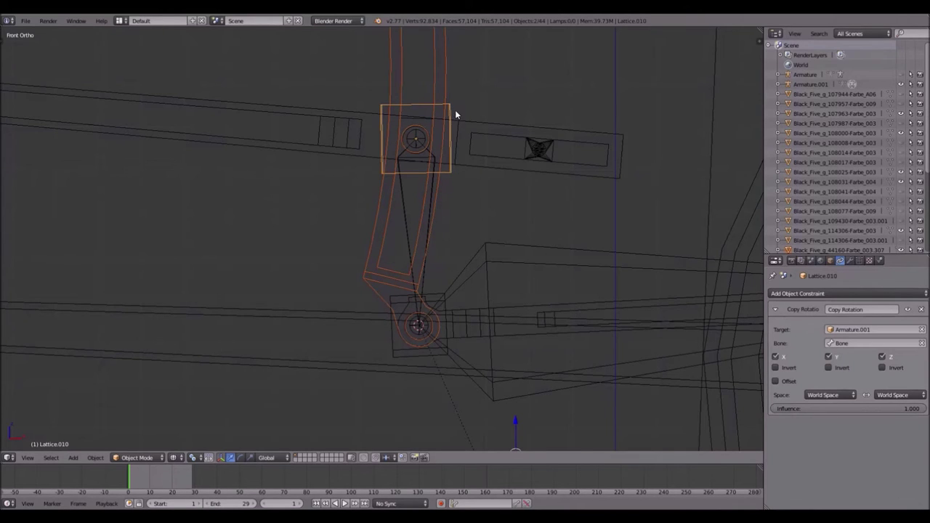
key("ctrl+p")
left_click(456, 110)
key("alt+a")
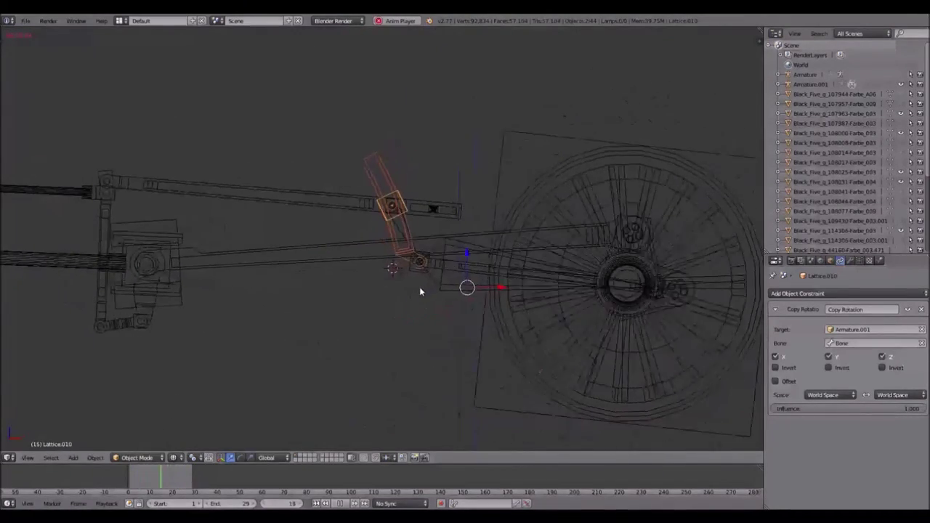
Step: Stop playback at frame 1 and cancel a test rotation of Lattice.001
key("z")
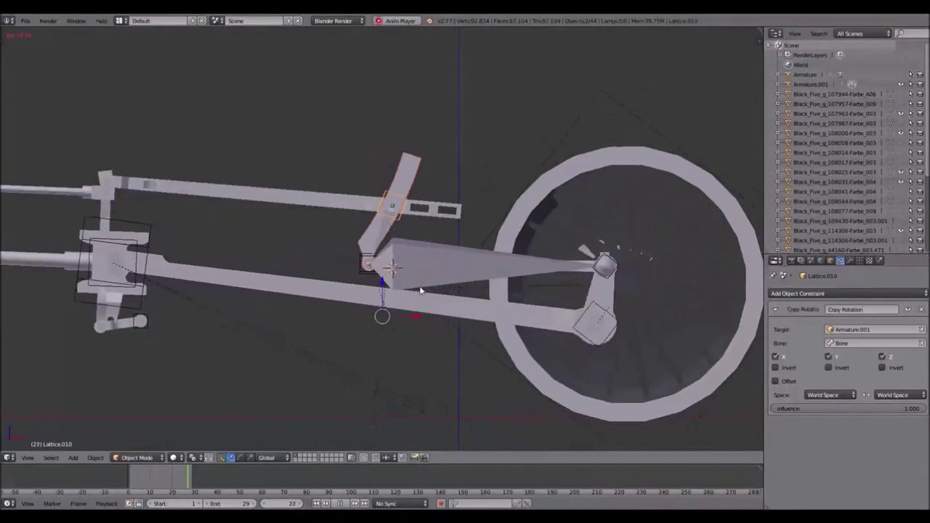
key("Escape")
right_click(510, 143)
key("r")
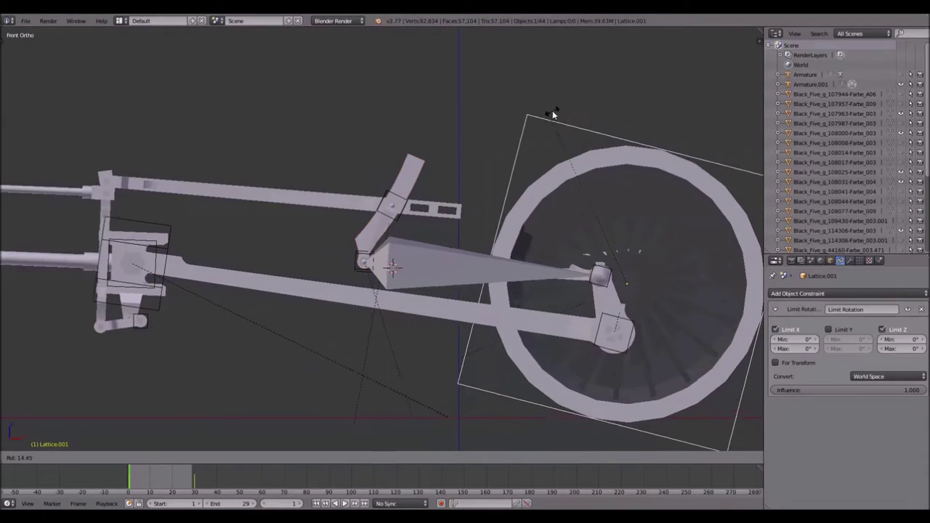
right_click(555, 110)
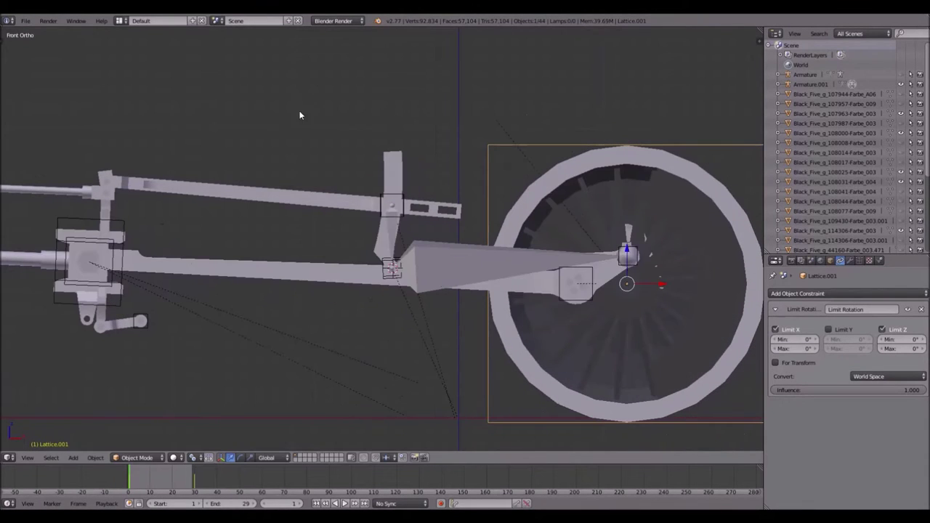
Step: Switch to wireframe shading and frame the wheel and valve-gear linkage
middle_click_drag(299, 116, 446, 110, "shift")
scroll(447, 110, "up", 2)
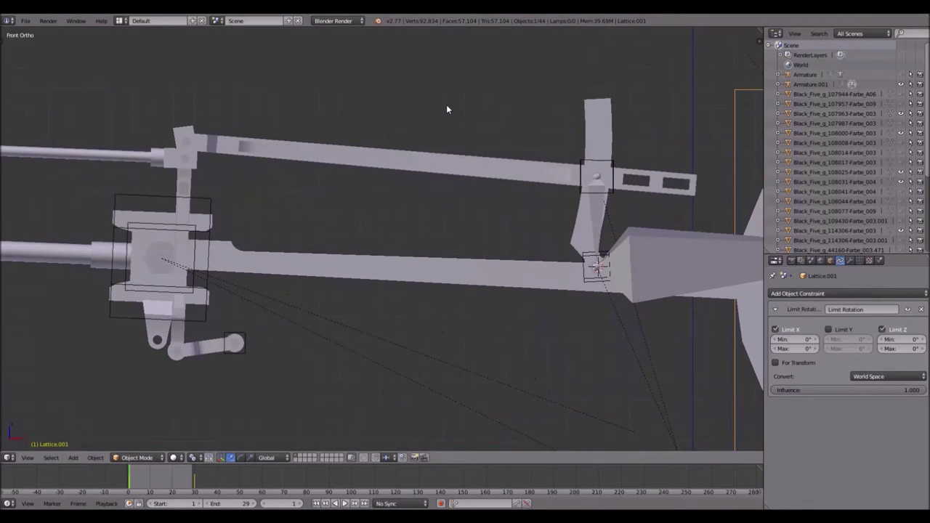
key("z")
middle_click_drag(575, 103, 510, 170, "shift")
scroll(510, 170, "down", 1)
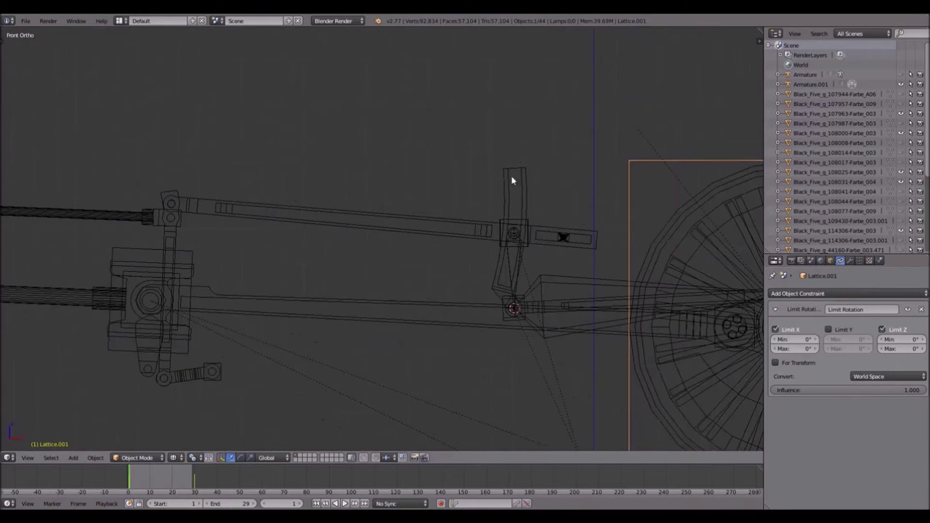
middle_click_drag(551, 226, 551, 212, "shift")
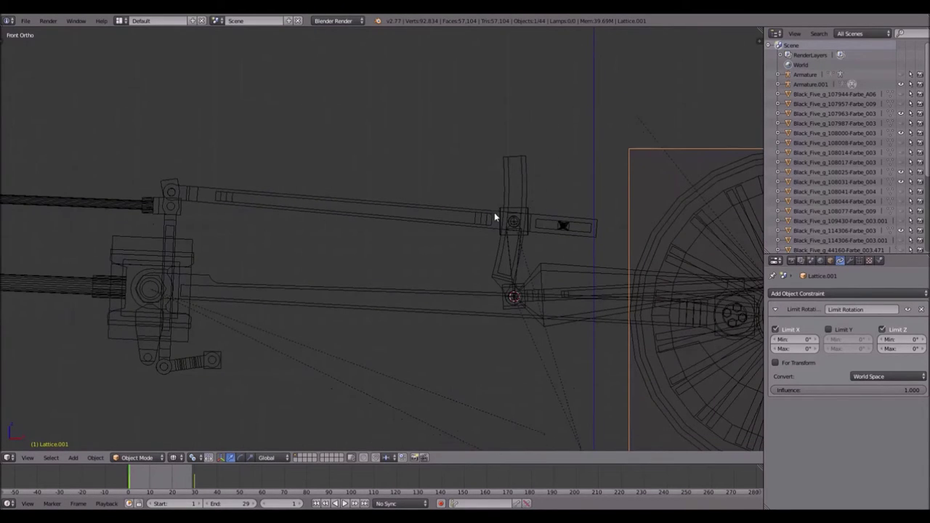
scroll(572, 192, "up", 1)
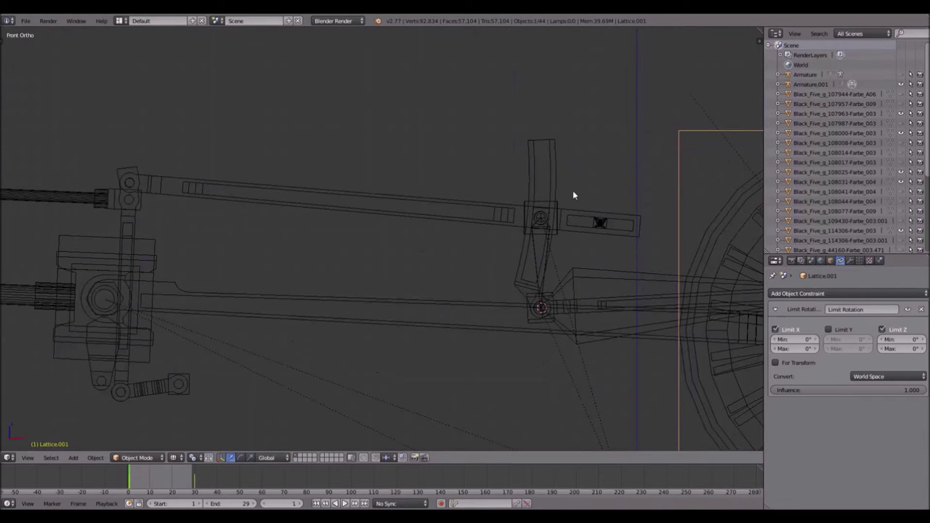
scroll(573, 194, "down", 2)
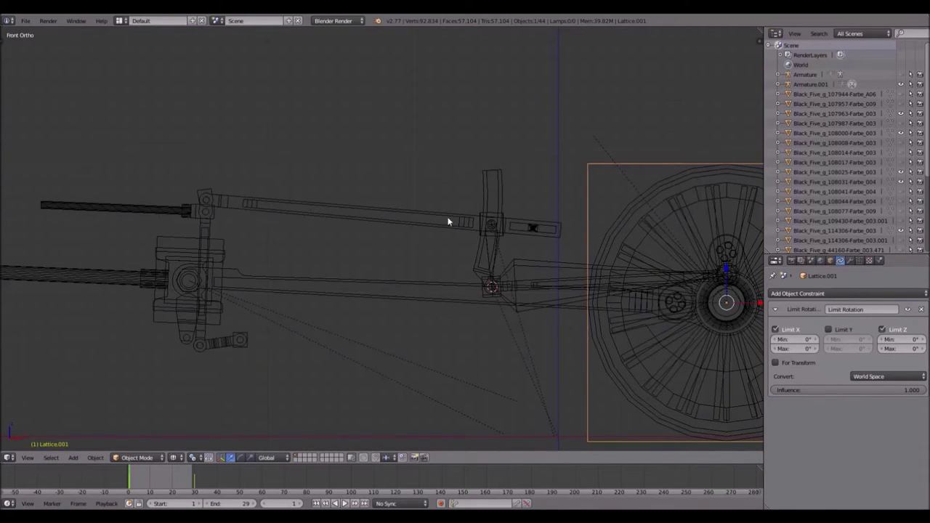
scroll(413, 207, "up", 2)
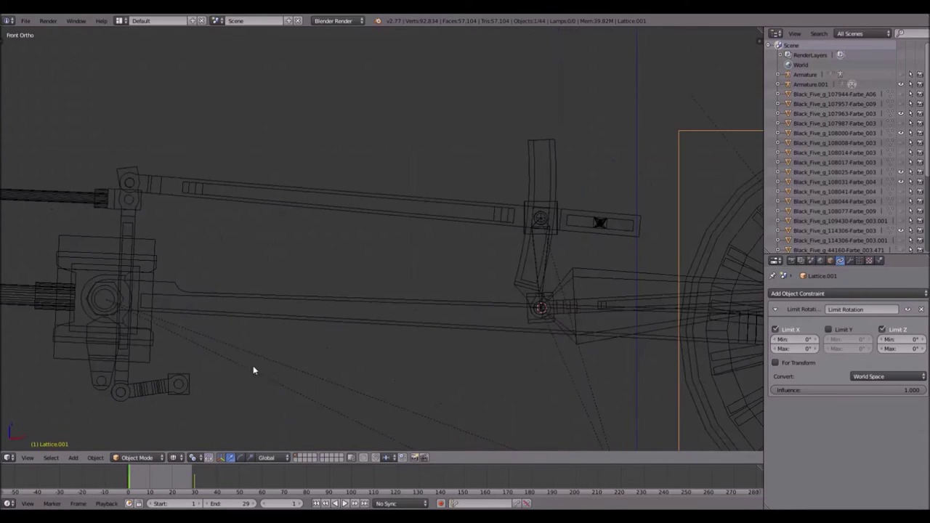
Step: Duplicate Lattice.008 to the upper rod's left end and scale it up
right_click(188, 396)
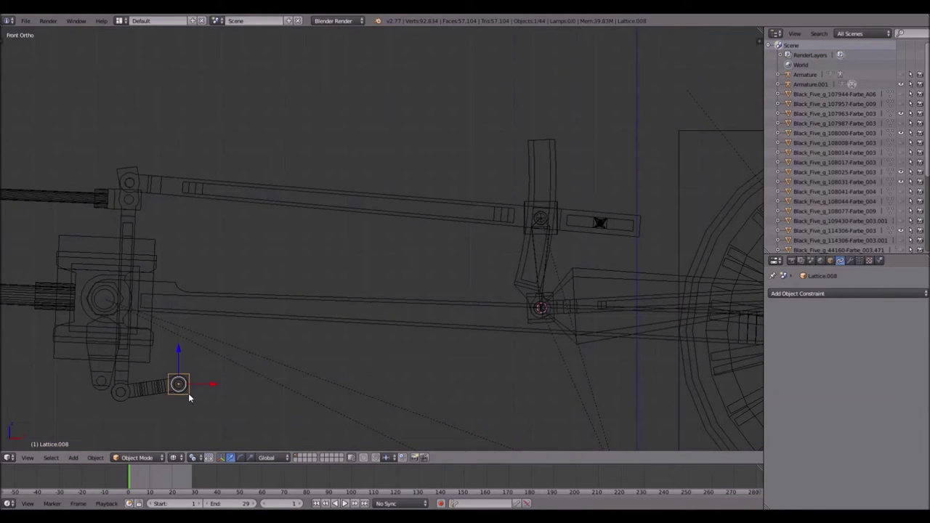
key("shift+d")
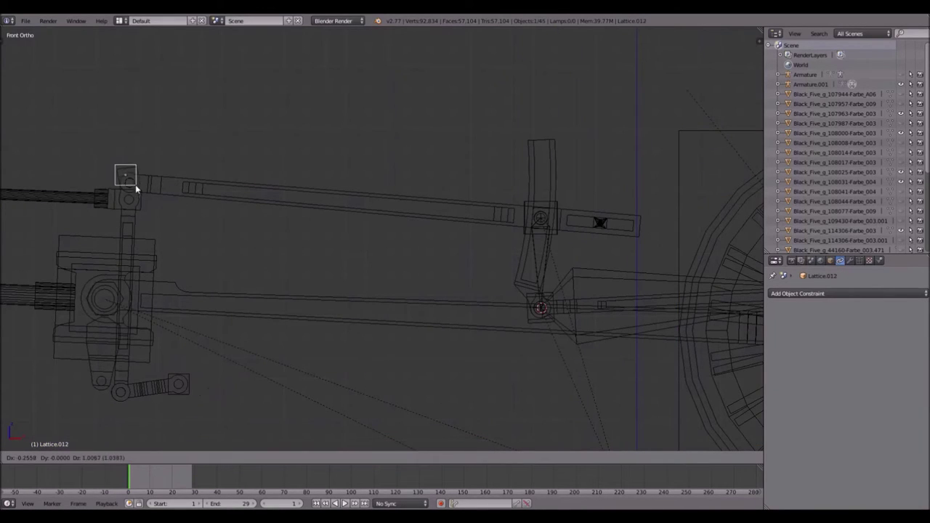
left_click(140, 193)
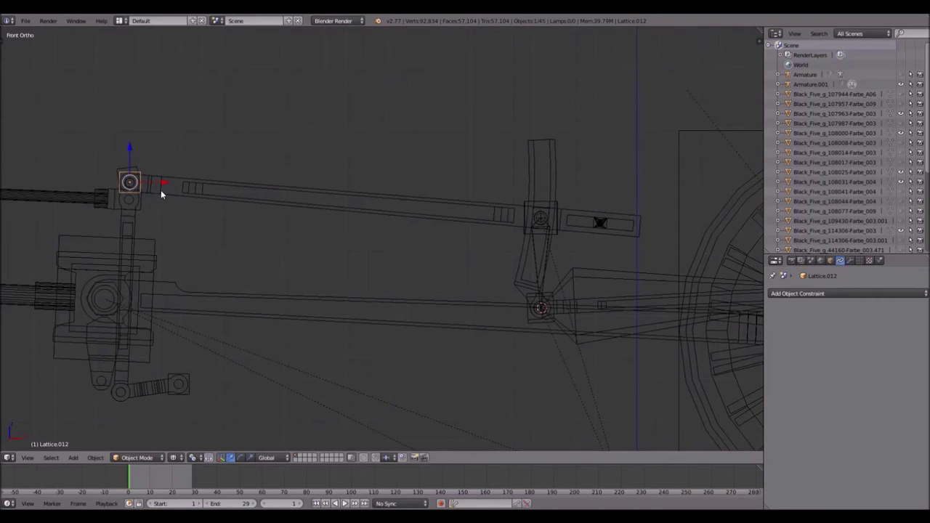
key("s")
left_click(218, 196)
scroll(603, 236, "up", 2)
Step: Parent the new lattice to Lattice.010 and test the linkage with playback
right_click(634, 233, "shift")
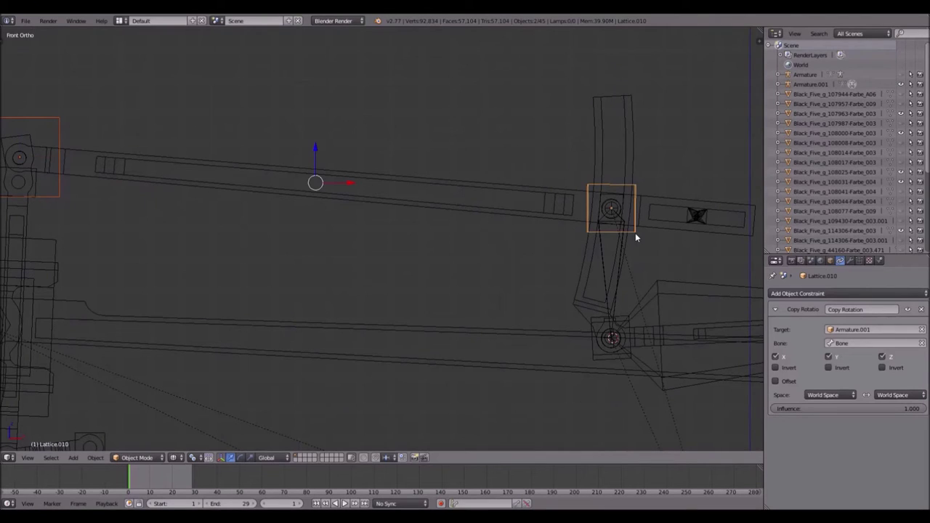
key("ctrl+p")
left_click(634, 237)
scroll(635, 237, "down", 3)
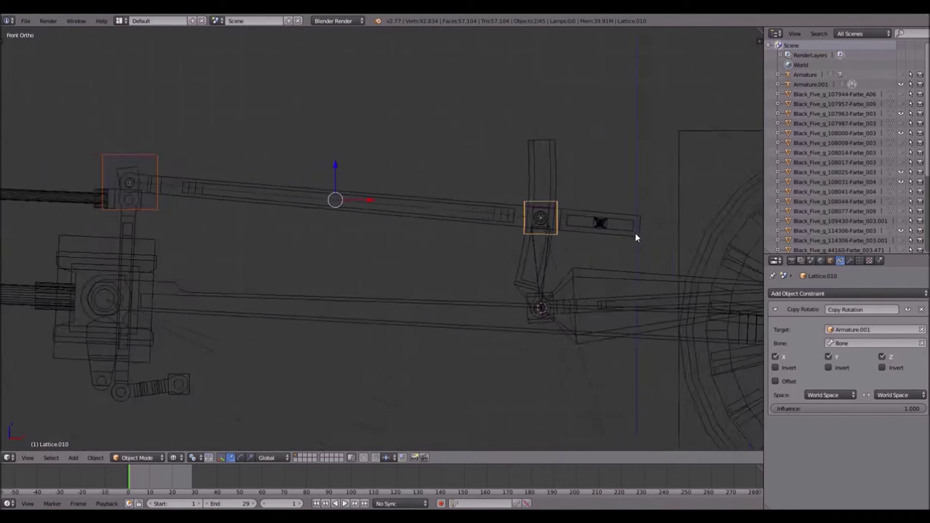
key("alt+a")
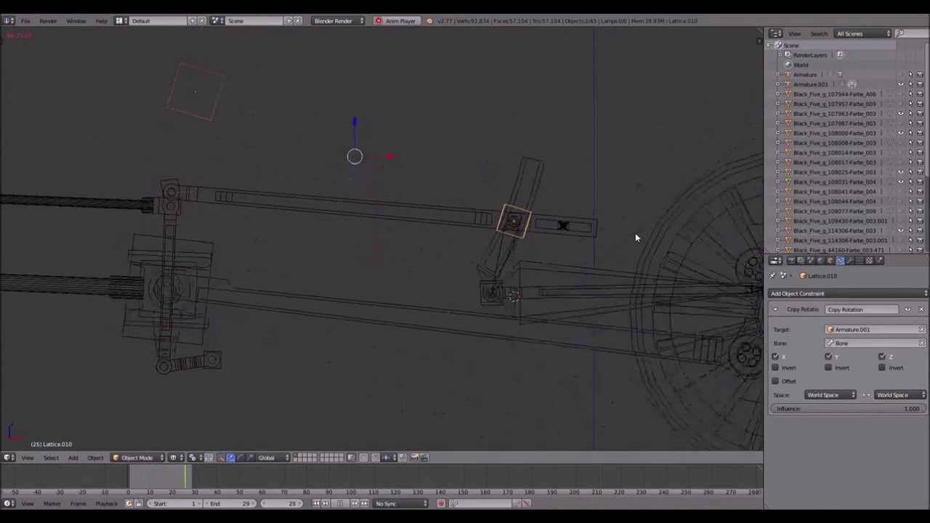
scroll(635, 237, "down", 2)
key("Escape")
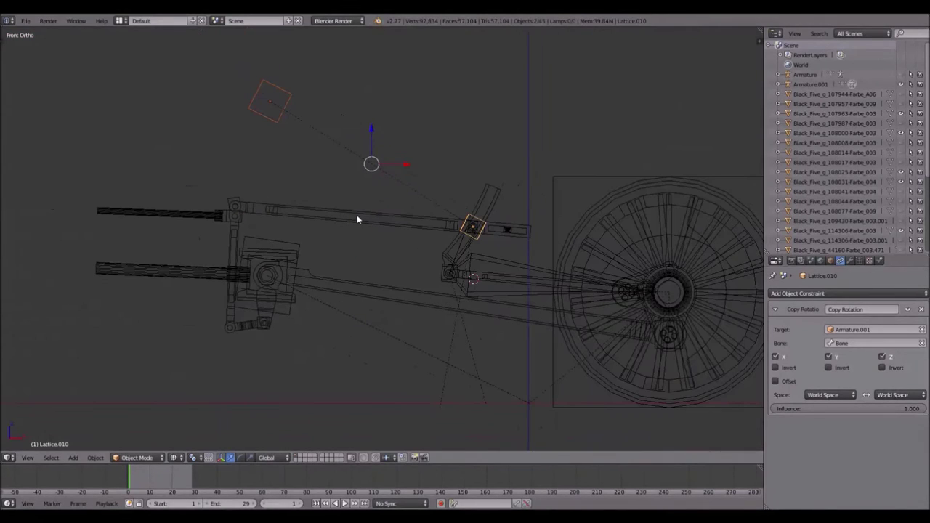
Step: Reset Lattice.001's rotation to 0 and split the 3D view into two areas
middle_click_drag(481, 239, 508, 198, "shift")
right_click(592, 181)
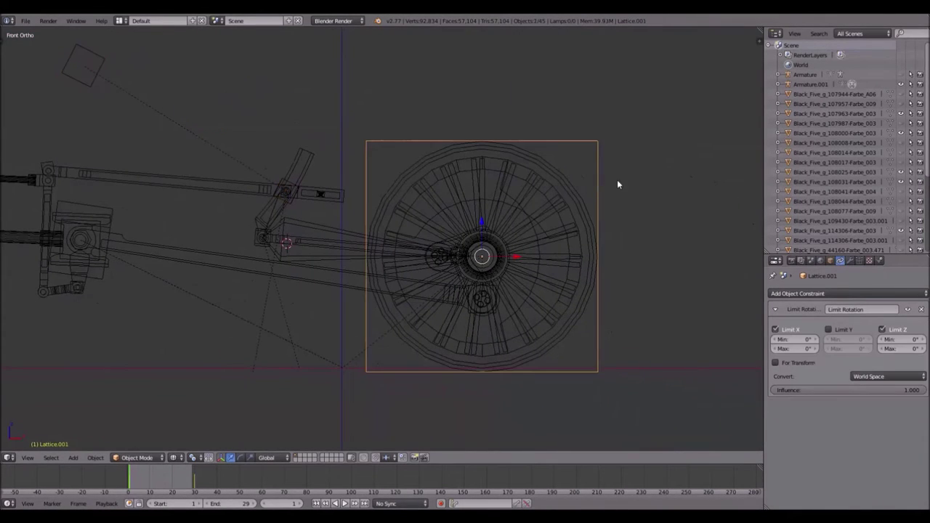
key("r")
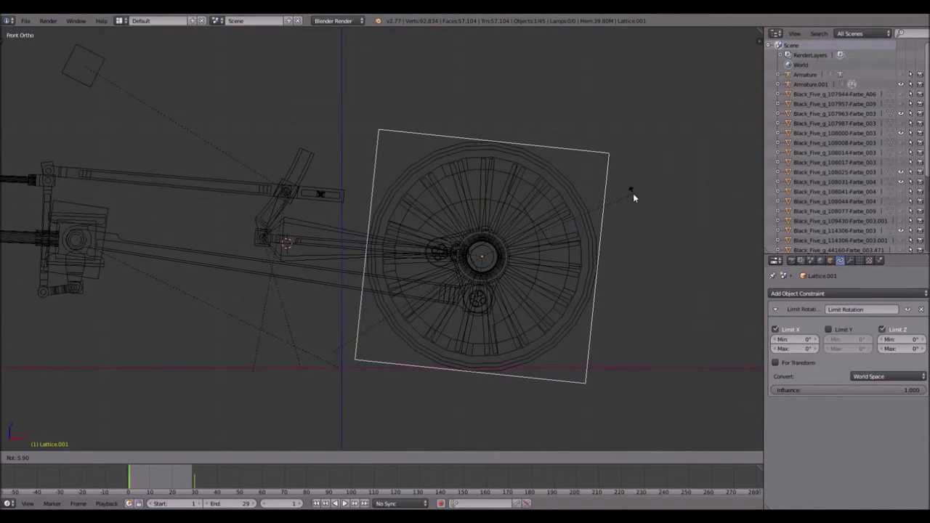
type("0")
key("Return")
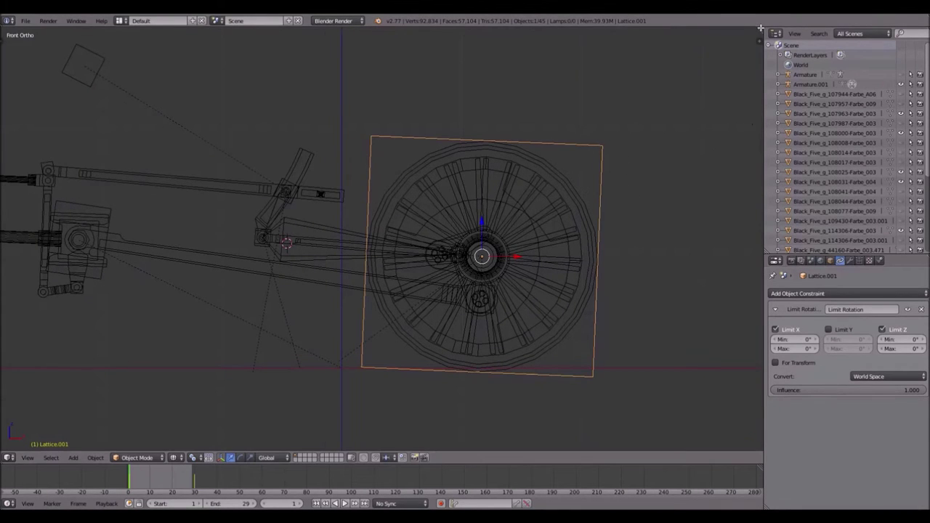
left_click_drag(760, 28, 334, 33)
left_click(346, 457)
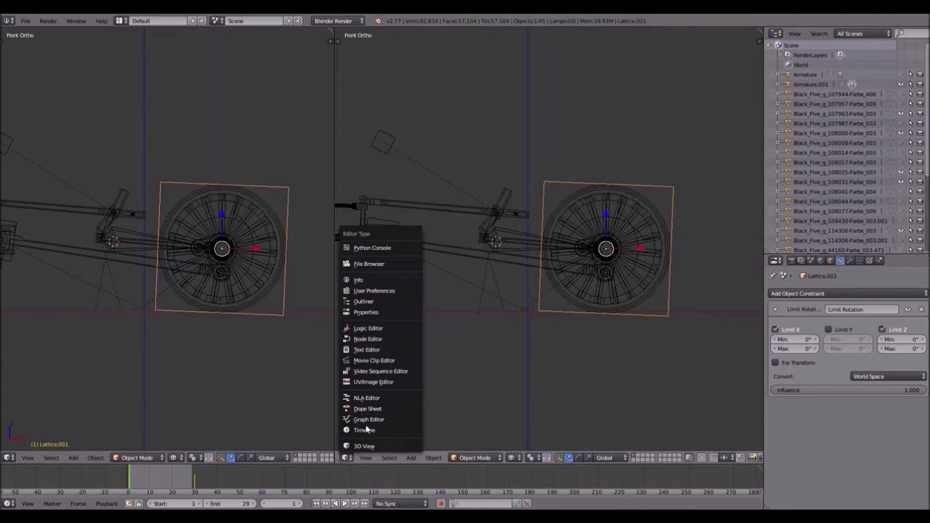
Step: Make the right pane a UV/Image Editor showing walsch-tut.png, centred on the left-hand diagrams
left_click(381, 381)
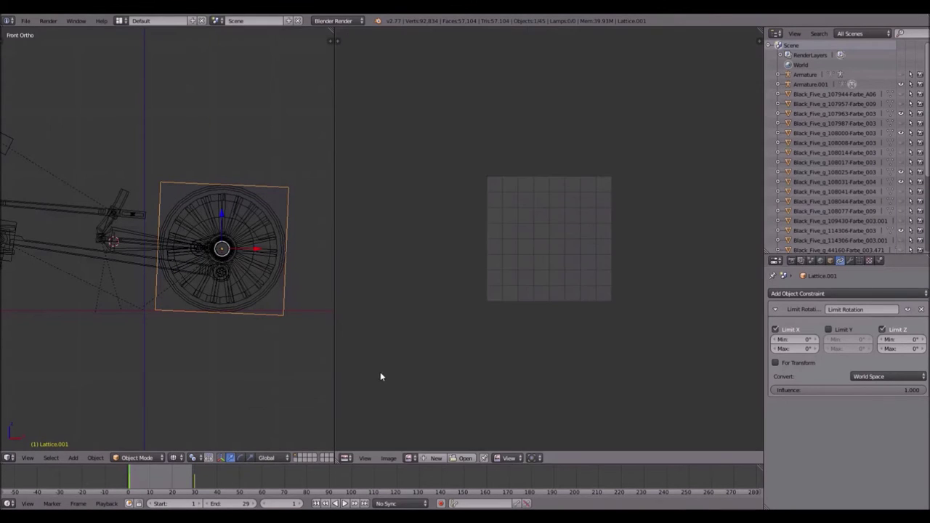
left_click(409, 458)
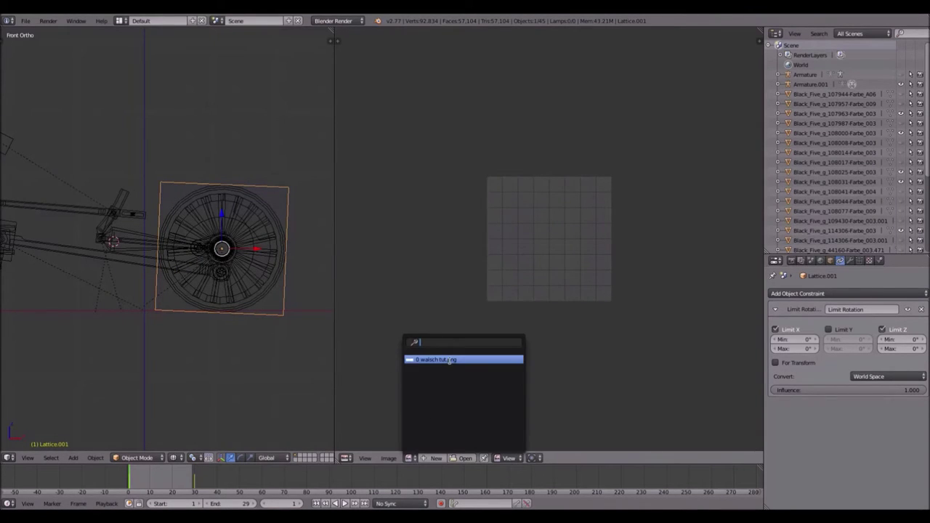
left_click(450, 359)
middle_click_drag(460, 191, 595, 184)
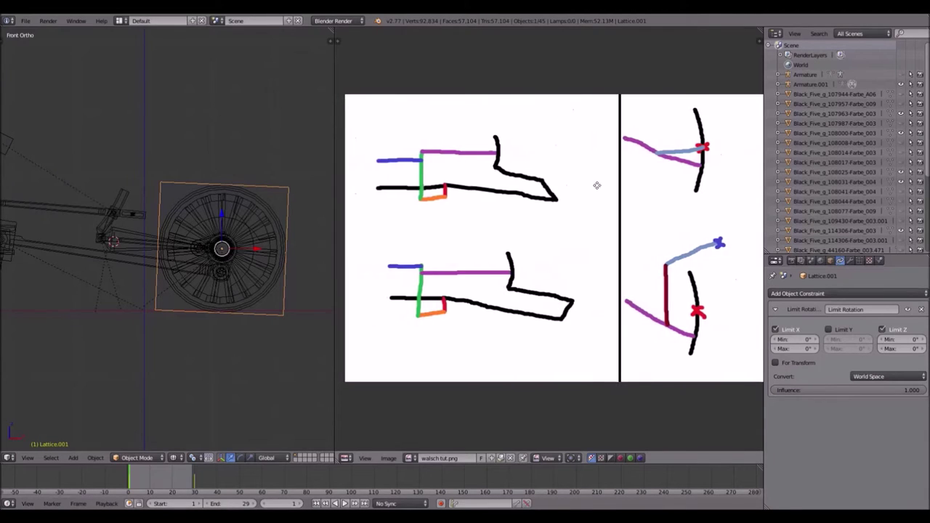
scroll(597, 186, "down", 4)
scroll(625, 209, "up", 1)
scroll(625, 209, "up", 3)
scroll(649, 212, "down", 1)
middle_click_drag(649, 212, 606, 212)
scroll(594, 214, "down", 1)
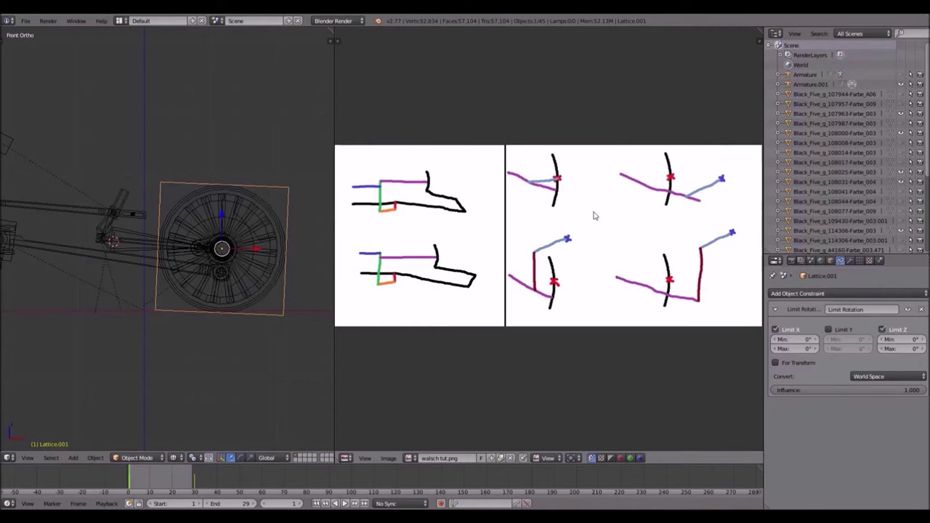
middle_click_drag(394, 215, 555, 219)
scroll(476, 211, "up", 2)
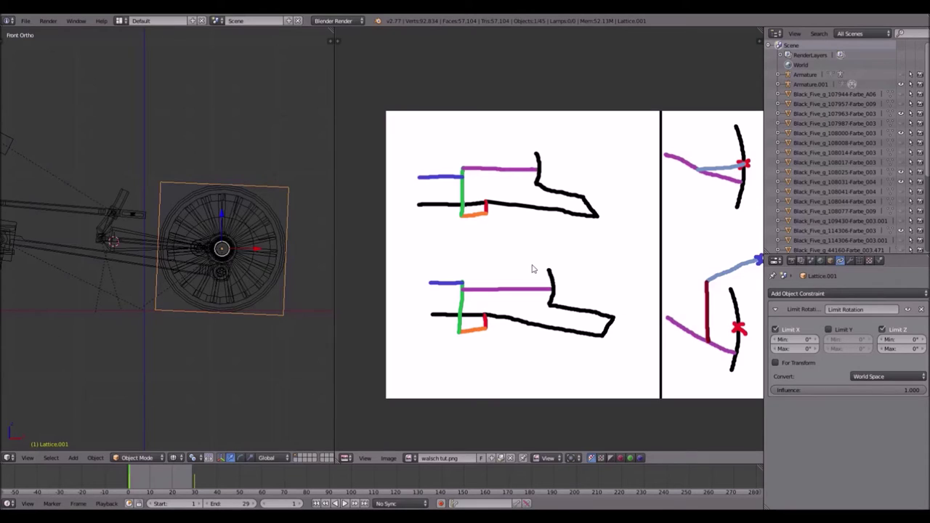
Step: Pan across the reference sketches and reload the updated walsch tut.png with Alt+R
scroll(256, 284, "down", 2)
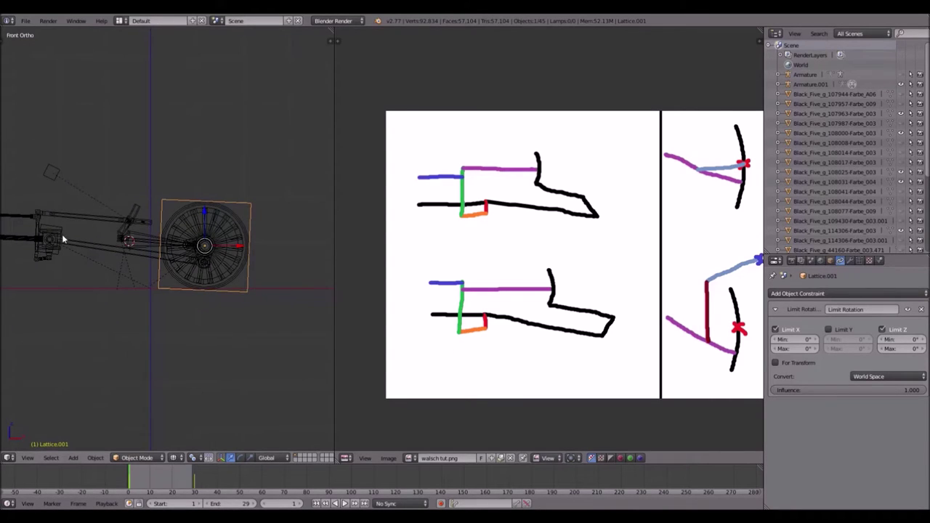
scroll(102, 240, "up", 3)
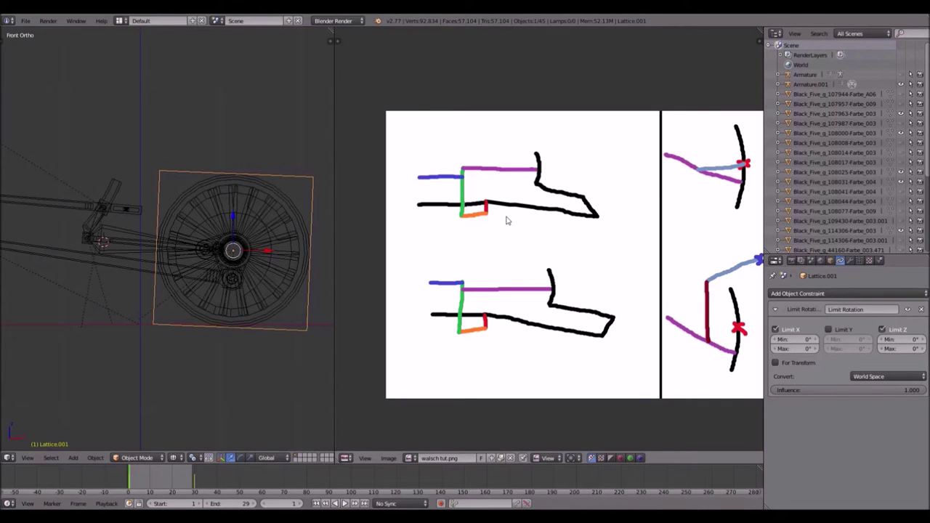
middle_click_drag(581, 210, 734, 202)
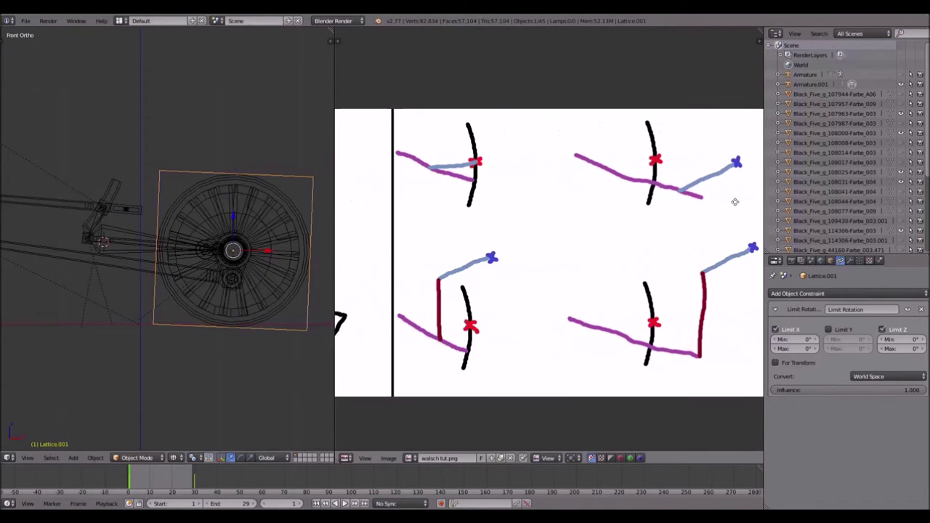
scroll(646, 205, "down", 1)
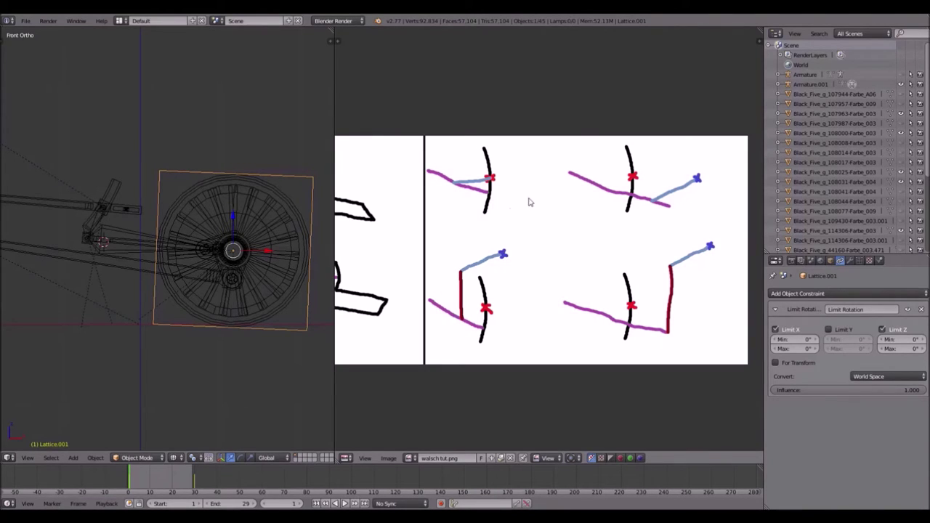
scroll(528, 254, "up", 1)
scroll(552, 211, "right", 3)
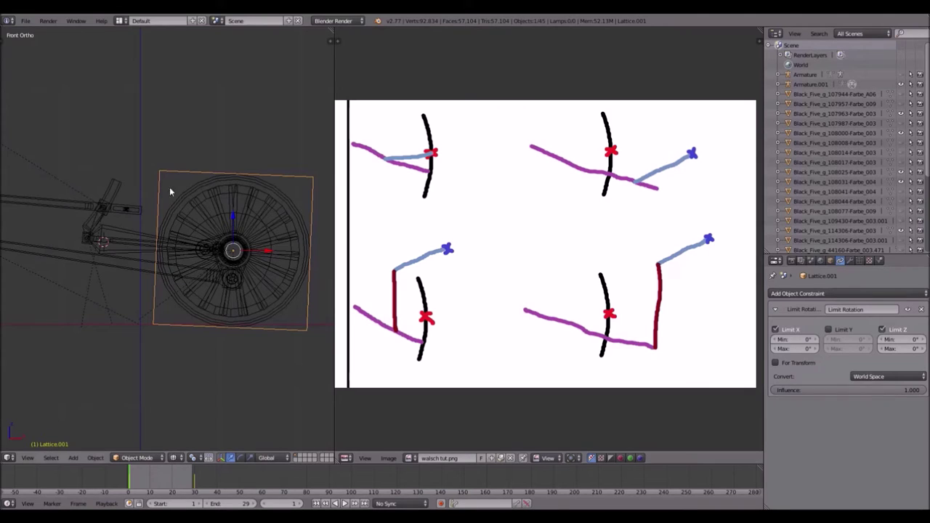
scroll(138, 221, "up", 4)
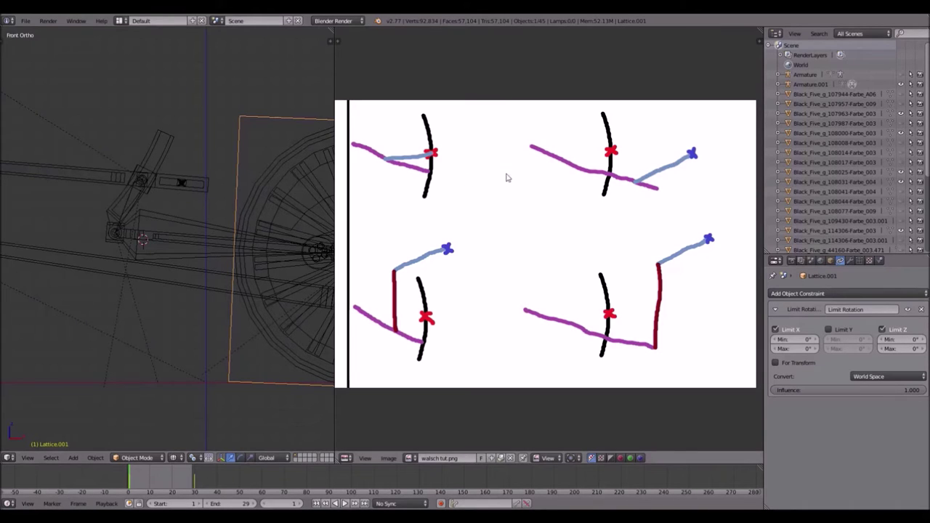
scroll(494, 180, "up", 1)
scroll(496, 182, "up", 1)
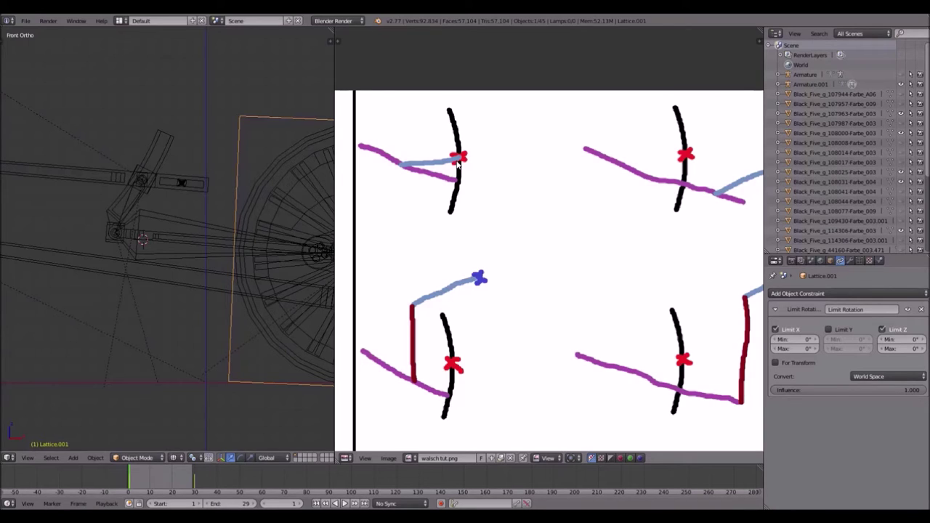
key("alt+r")
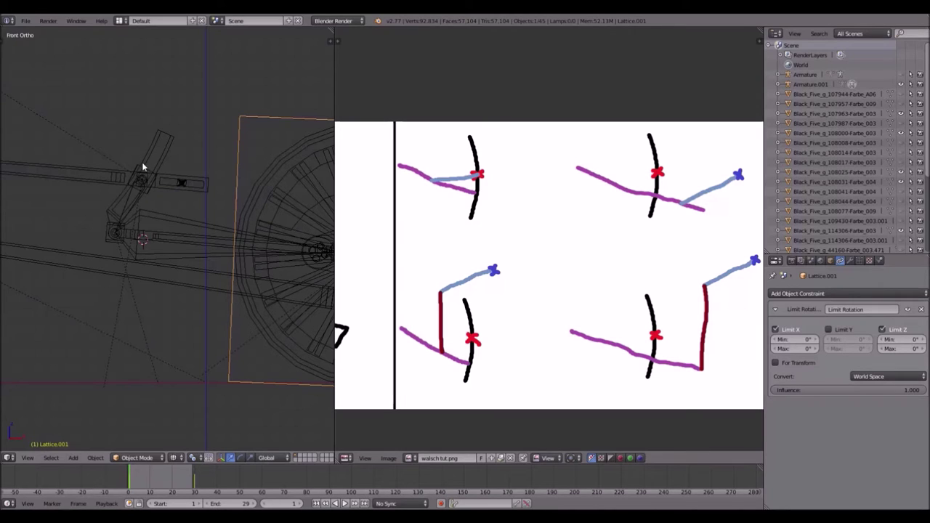
Step: Merge the Image Editor into the 3D View so the valve gear wireframe fills the width
middle_click_drag(608, 253, 550, 203)
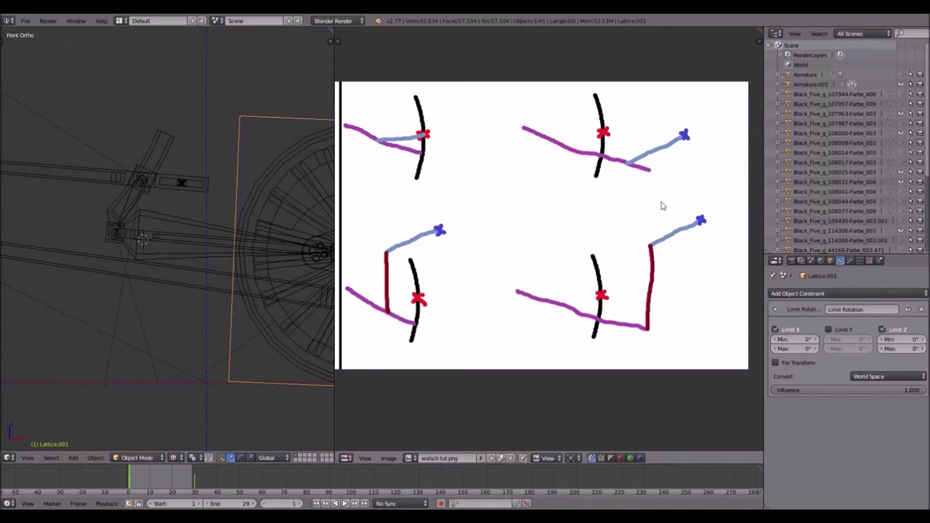
scroll(663, 206, "down", 1)
scroll(600, 132, "left", 2, "ctrl")
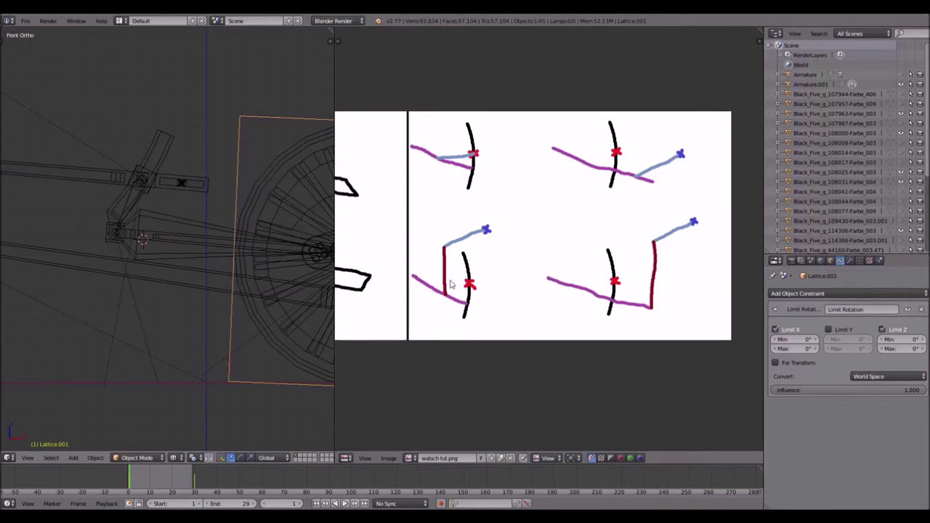
left_click_drag(333, 29, 505, 45)
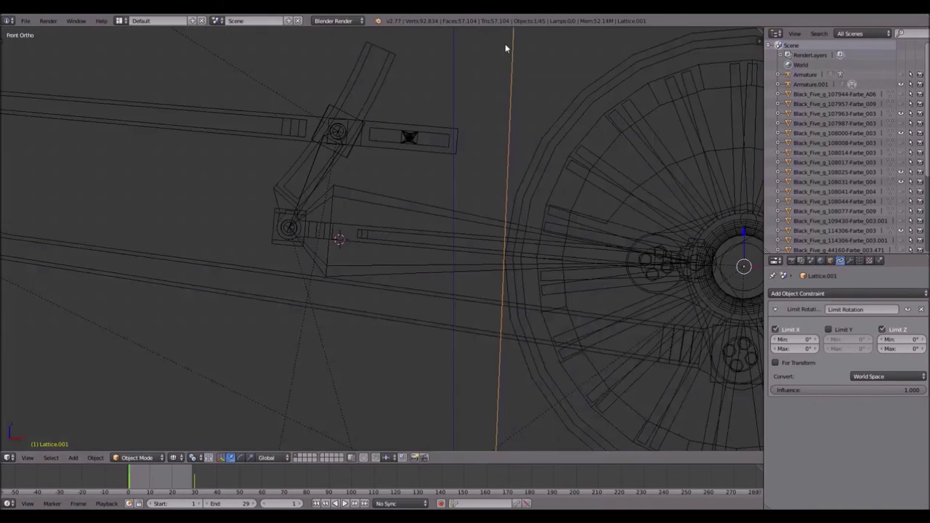
Step: Duplicate the small lattice from the linkage's lower end onto the upper joint and enlarge it slightly
scroll(516, 123, "down", 3)
middle_click_drag(273, 140, 369, 160, "shift")
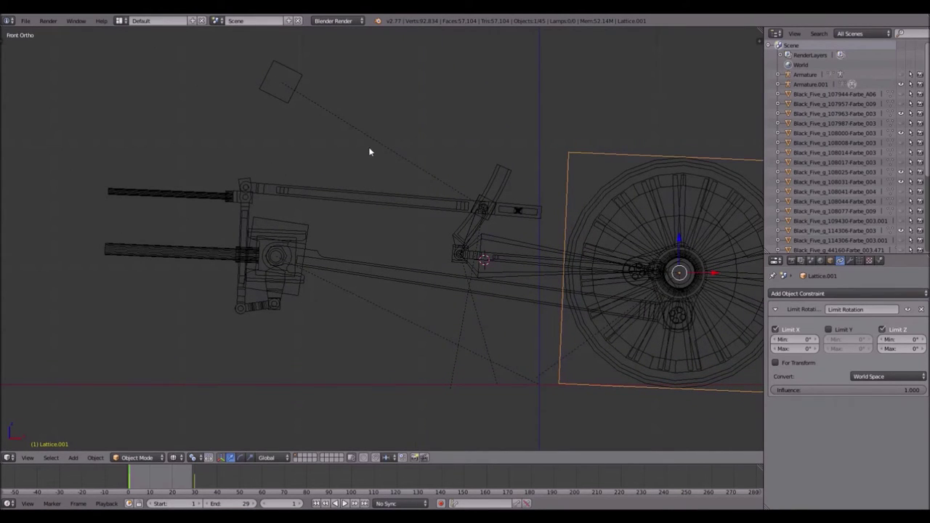
middle_click_drag(295, 179, 380, 269, "shift")
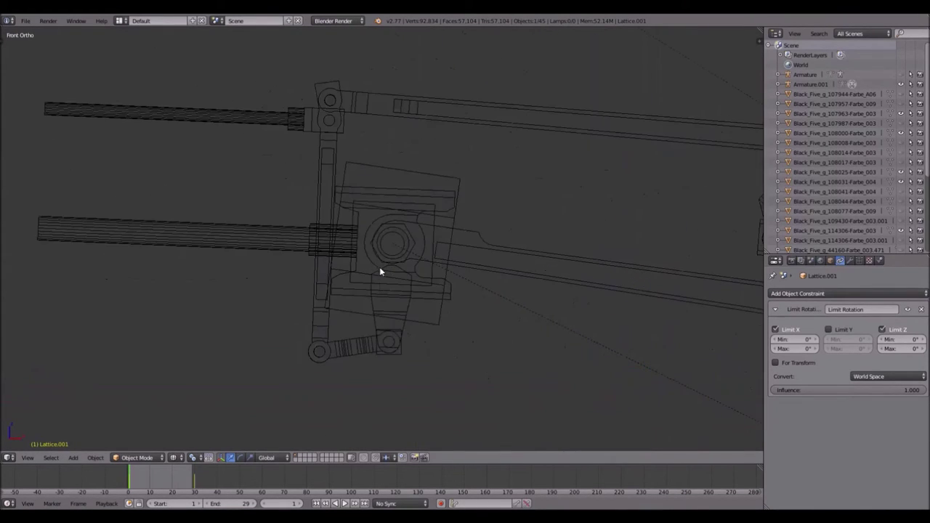
right_click(400, 361)
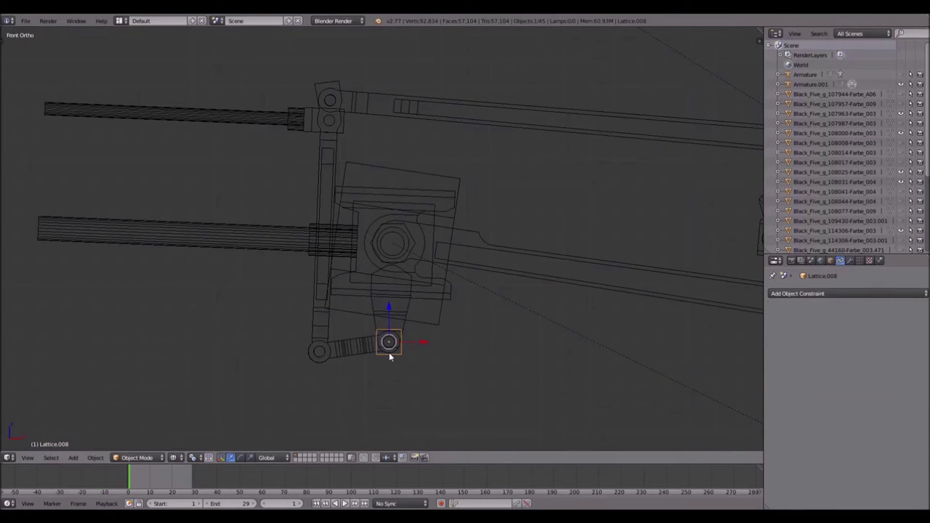
key("shift+d")
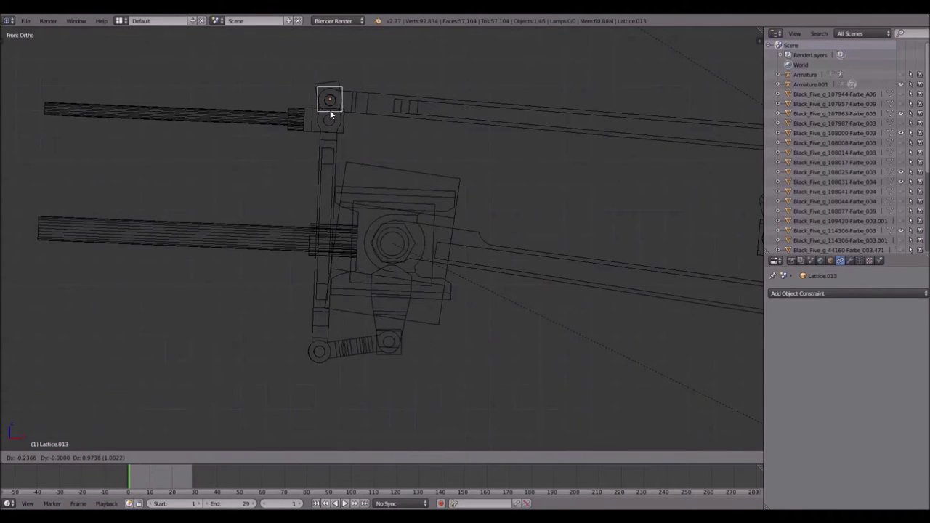
left_click(329, 110)
key("s")
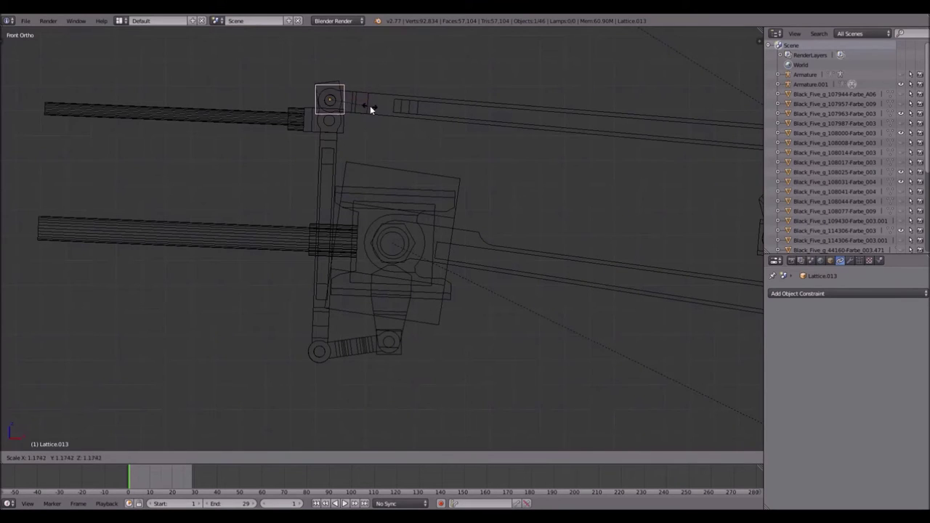
left_click(368, 106)
Step: Add lattice copies directly above the upper joint and on the pivot just below it
scroll(368, 106, "up", 3)
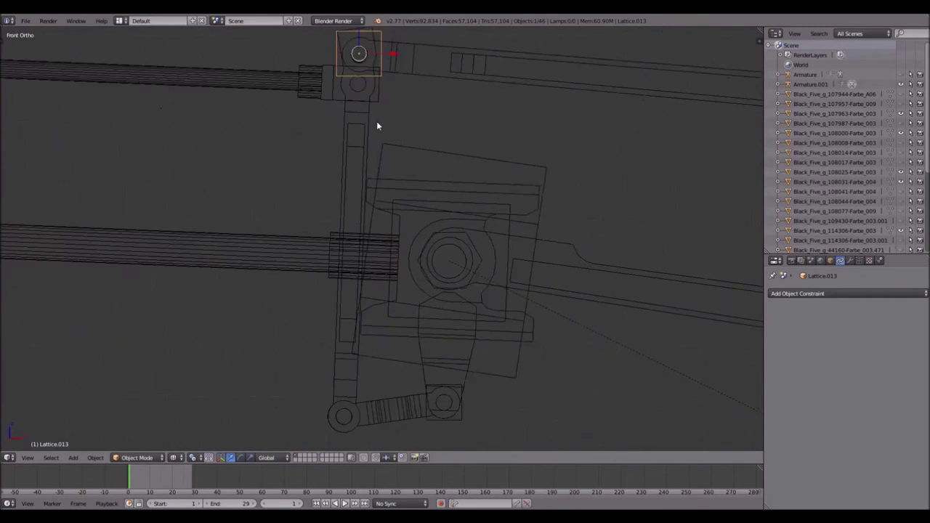
middle_click_drag(388, 84, 382, 204, "shift")
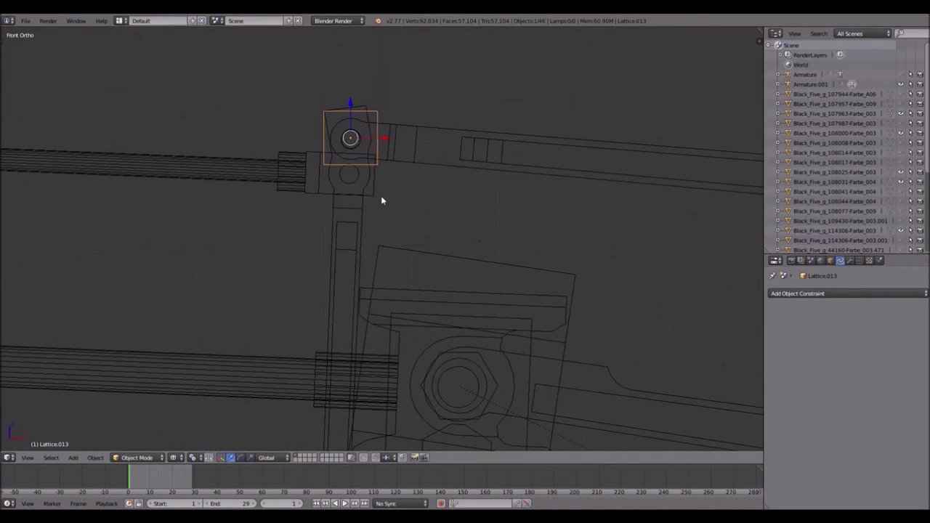
key("shift+d")
key("z")
left_click(383, 124)
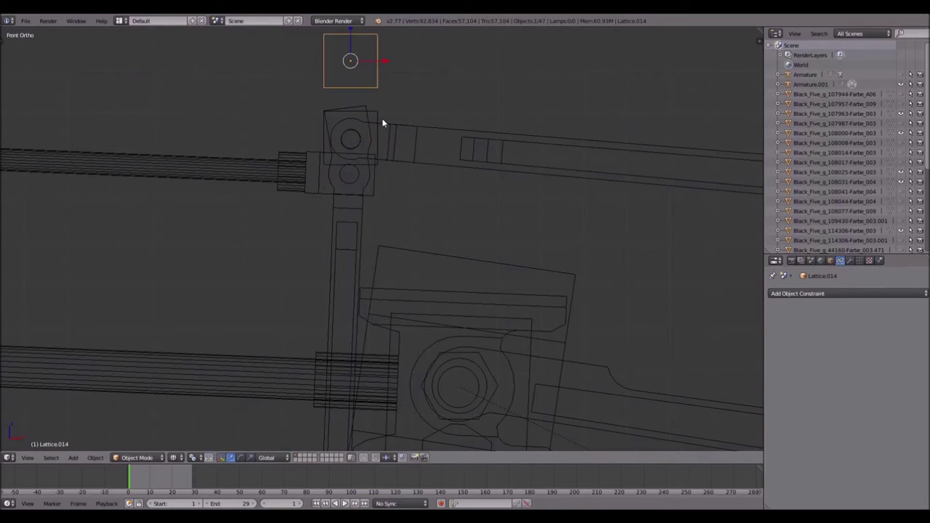
right_click(380, 168)
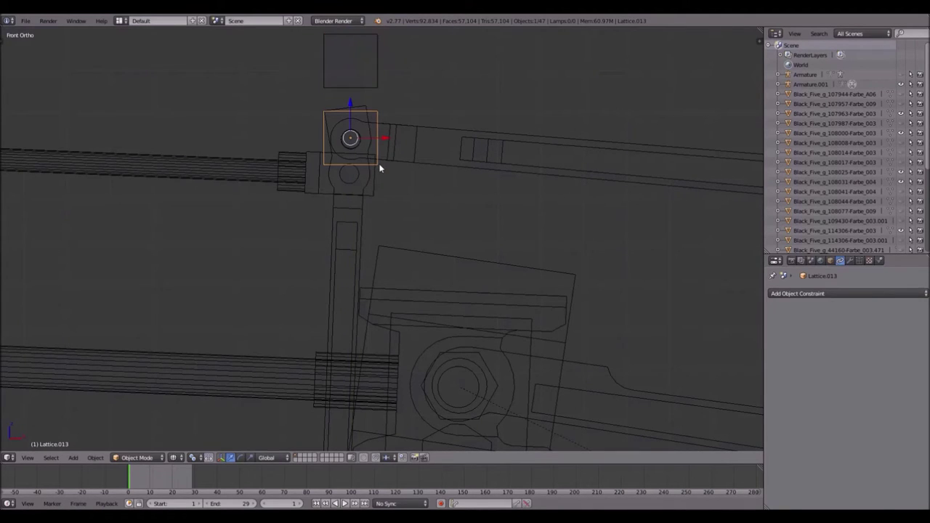
key("shift+d")
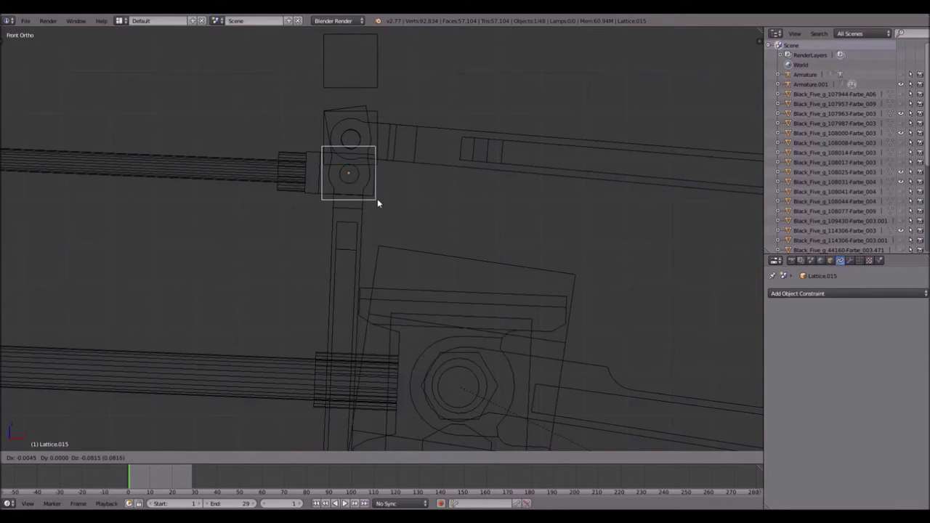
left_click(377, 199)
Step: Duplicate a lattice onto the bottom-left pivot and shrink it to fit
scroll(382, 212, "down", 2)
middle_click_drag(385, 225, 396, 116, "shift")
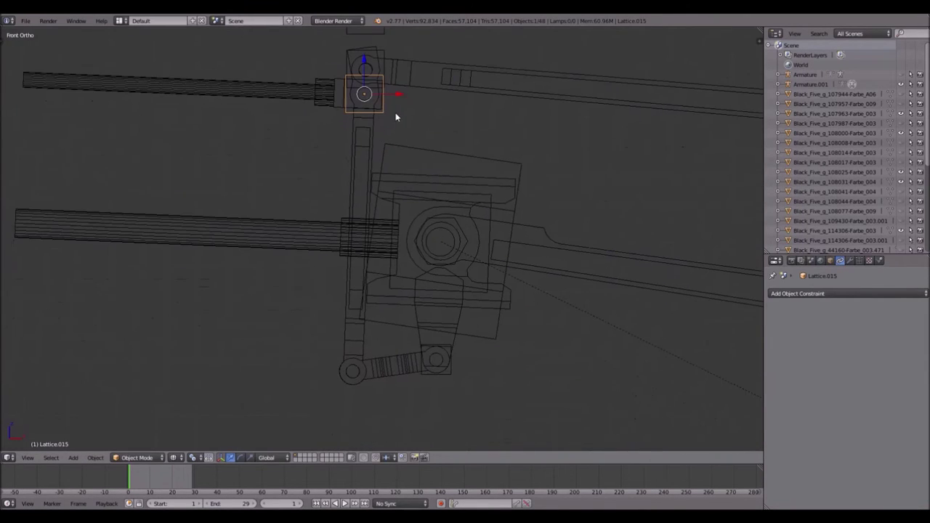
key("shift+d")
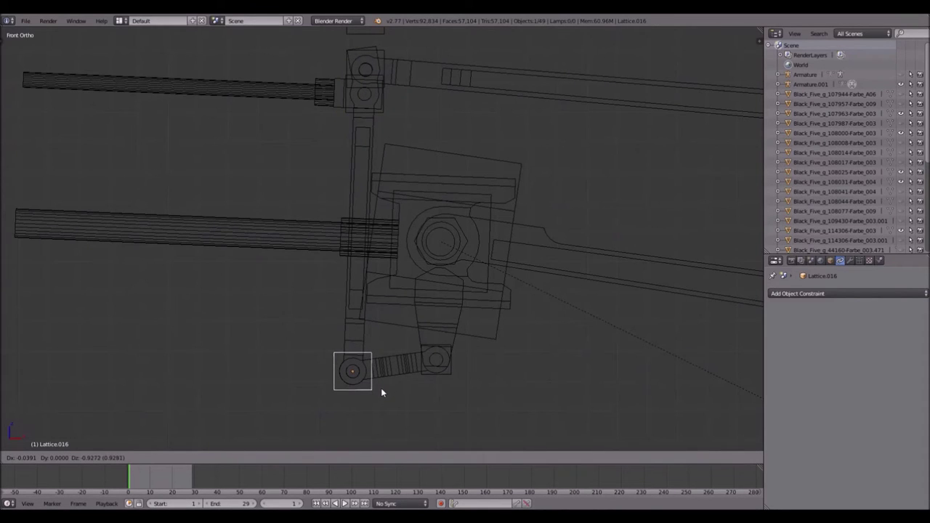
left_click(380, 388)
scroll(381, 388, "up", 2)
middle_click_drag(381, 390, 387, 250, "shift")
key("s")
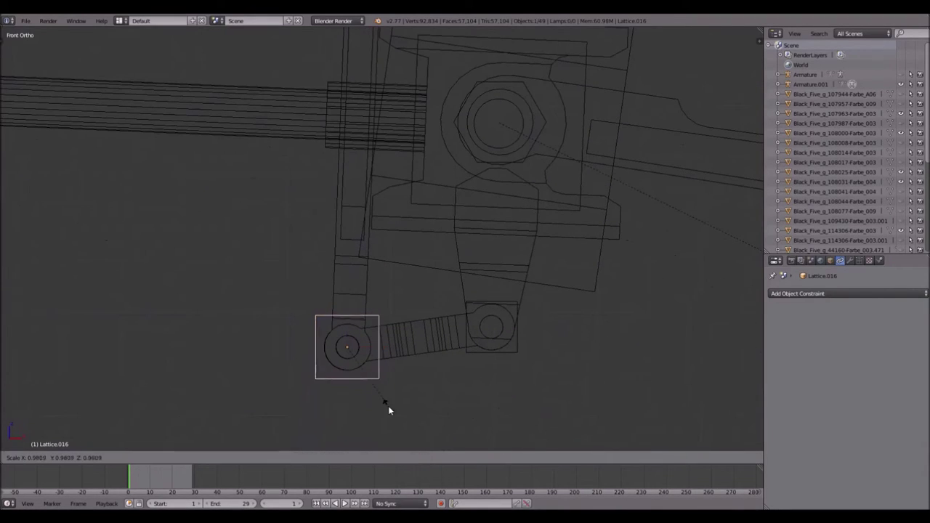
left_click(375, 398)
Step: Move Lattice.014 up 100 units along Z
scroll(465, 218, "down", 5)
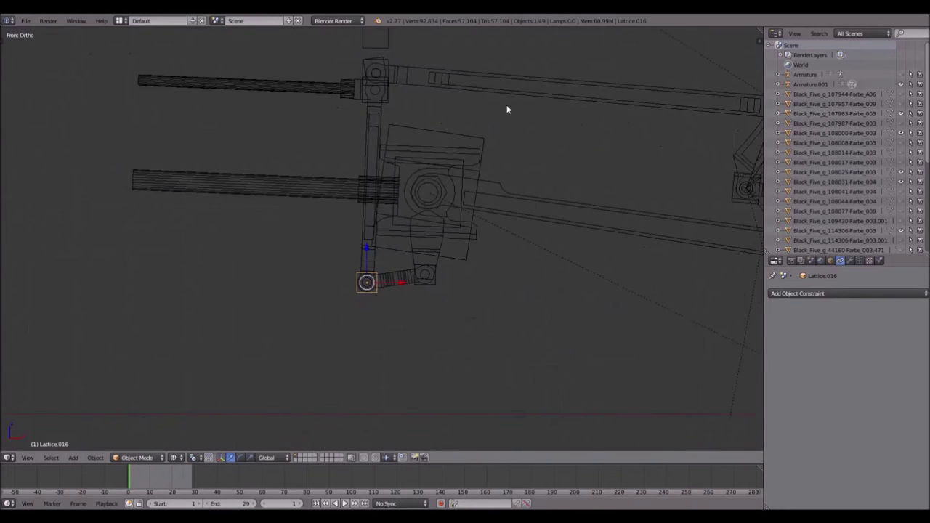
middle_click_drag(506, 106, 386, 270, "shift")
scroll(386, 270, "down", 2)
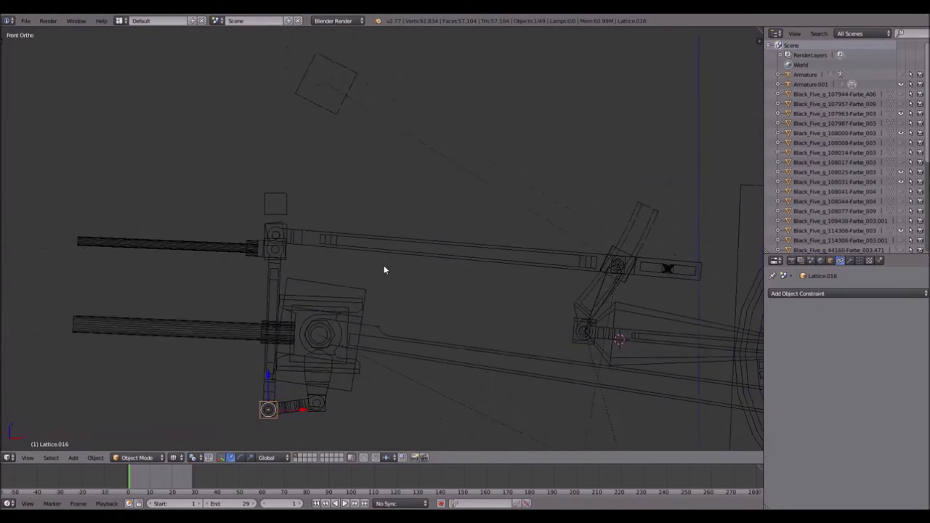
middle_click_drag(359, 259, 359, 207, "shift")
scroll(309, 166, "up", 1)
scroll(309, 165, "up", 1)
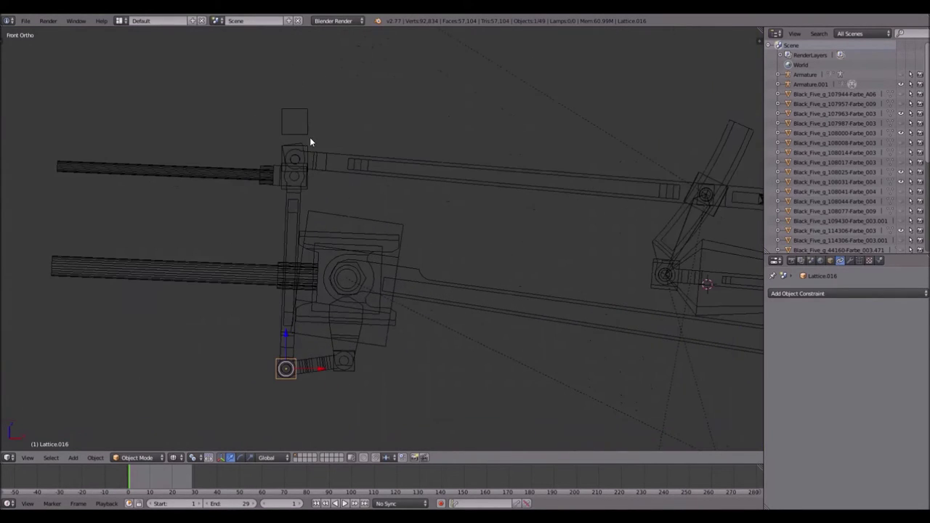
right_click(307, 135)
right_click(307, 144, "shift")
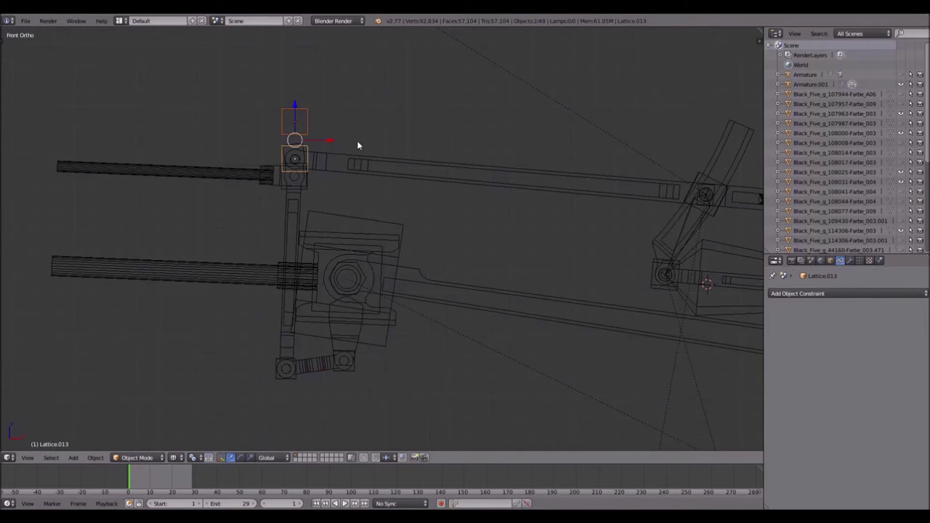
right_click(300, 158, "alt")
left_click(301, 153)
scroll(300, 154, "down", 2)
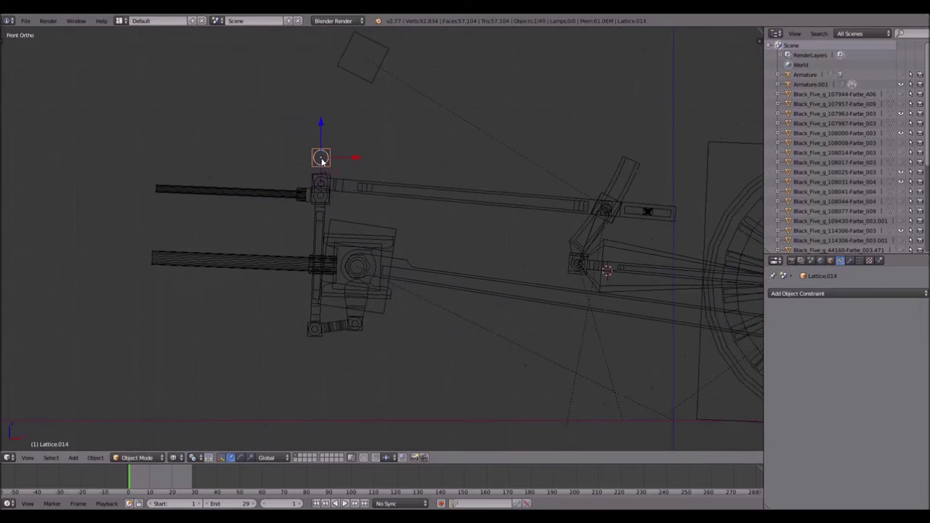
key("g")
key("z")
type("100")
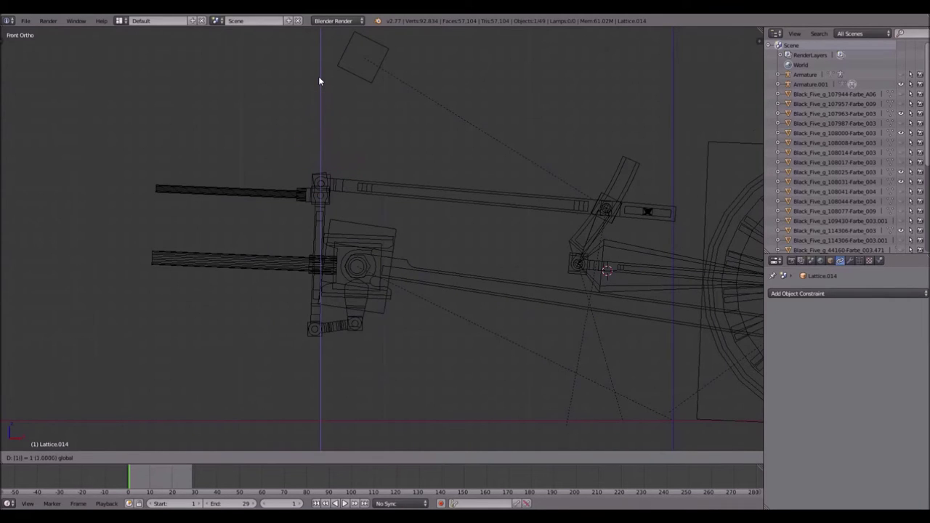
key("Return")
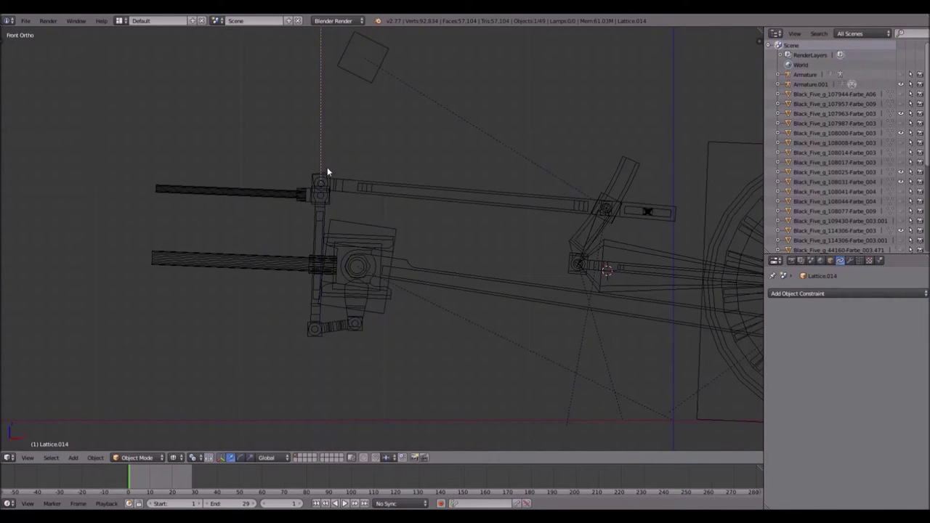
Step: Rotate Lattice.013 by 2 degrees and frame it in the view
scroll(325, 164, "up", 3)
middle_click_drag(295, 130, 307, 150, "shift")
right_click(307, 151)
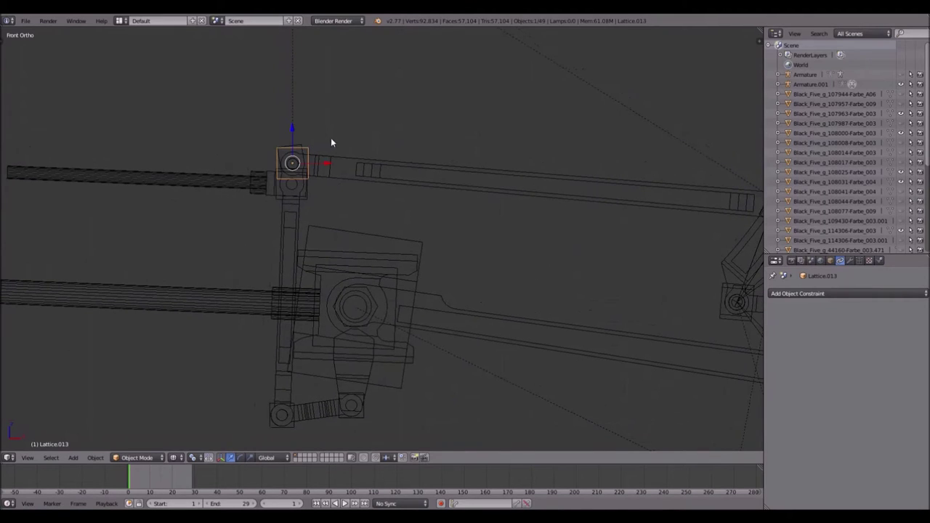
key("r")
type("2.4")
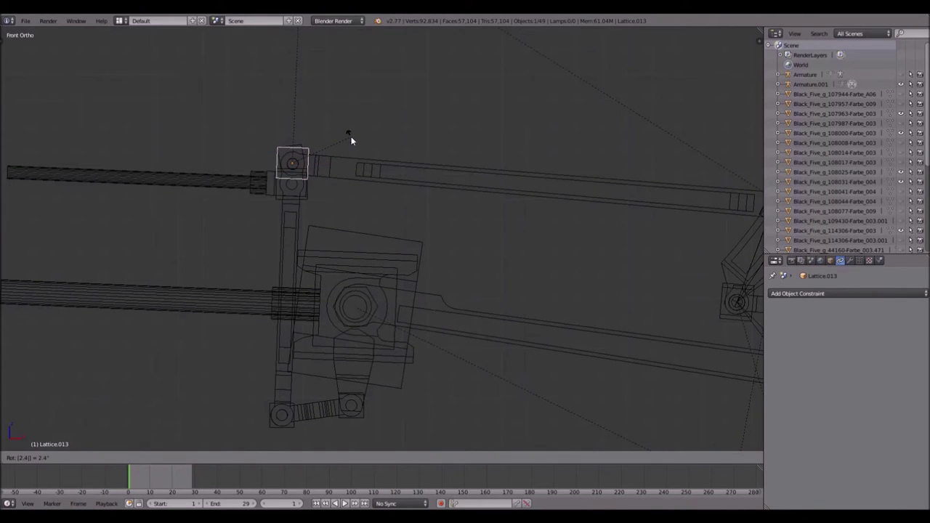
key("Return")
key("KP_Decimal")
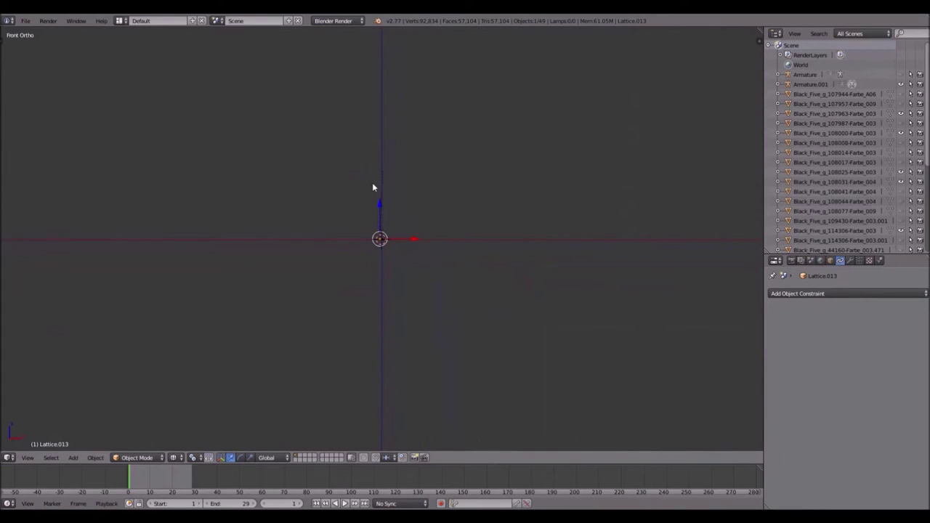
Step: Duplicate a new lattice above Lattice.013 and rename it 'up'
key("shift+d")
left_click(386, 117)
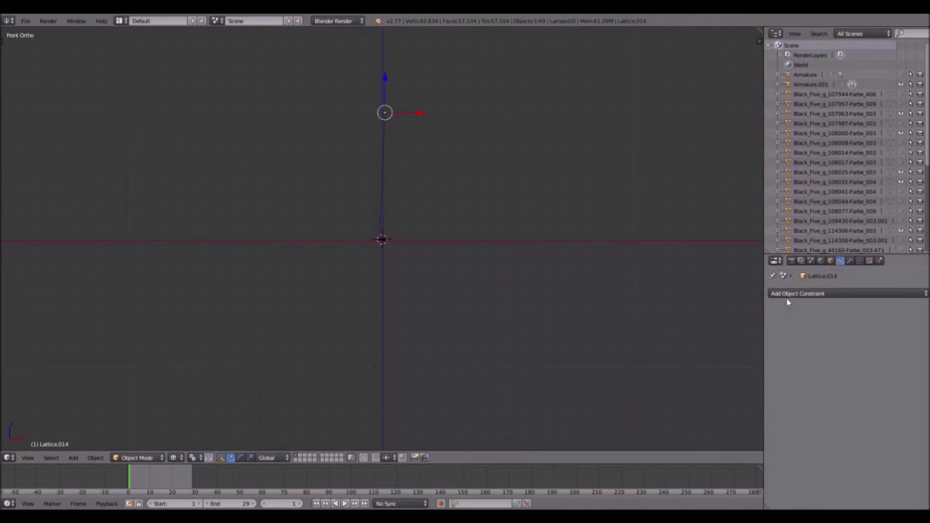
left_click(831, 261)
left_click(823, 293)
type("up")
key("Return")
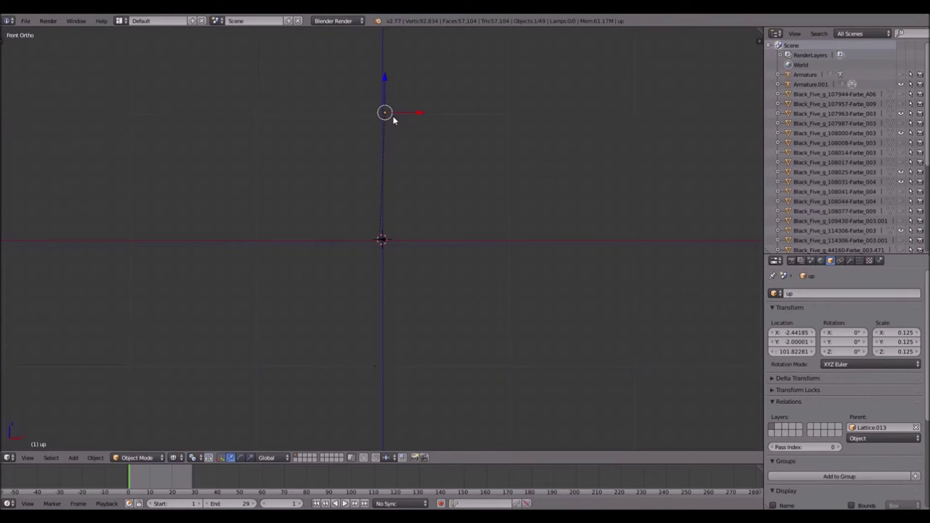
Step: Snap the cursor to the up lattice and add a single-bone armature there
scroll(391, 145, "up", 1)
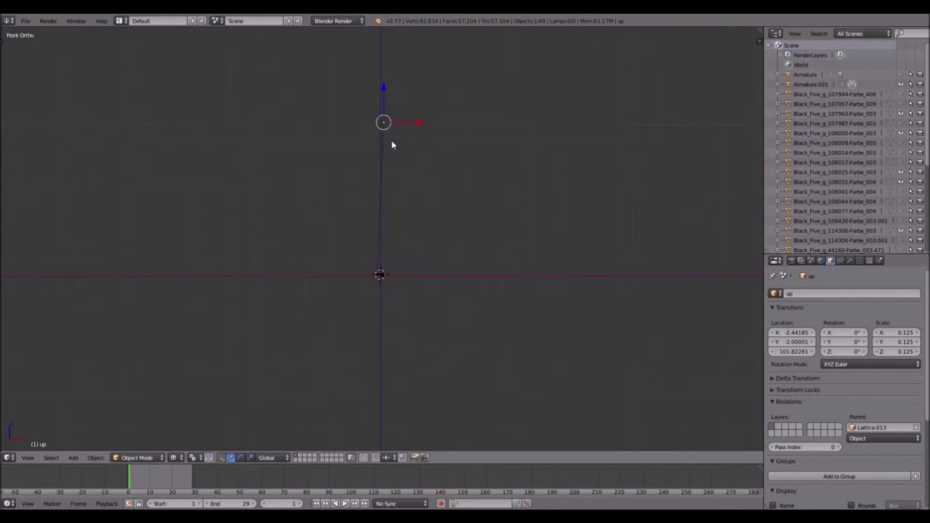
key("shift+s")
left_click(391, 167)
key("shift+a")
mouse_move(398, 146)
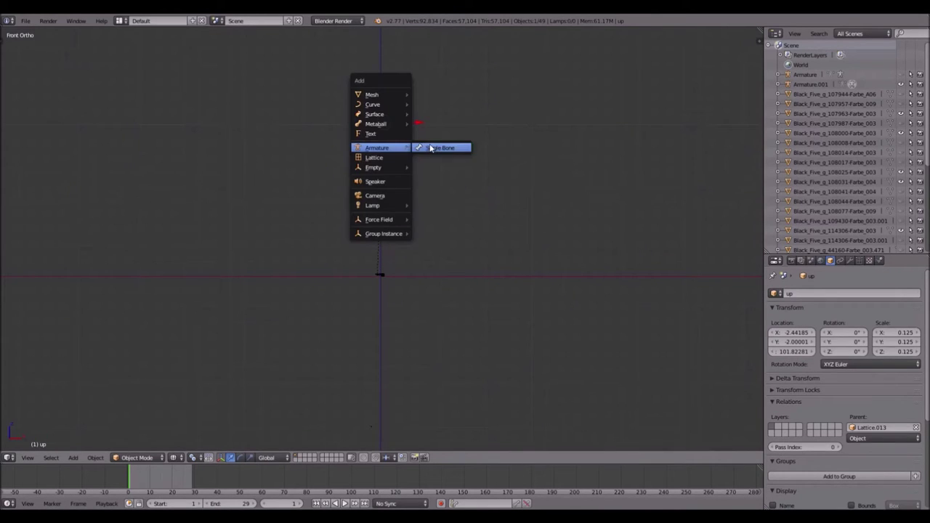
left_click(429, 145)
key("Tab")
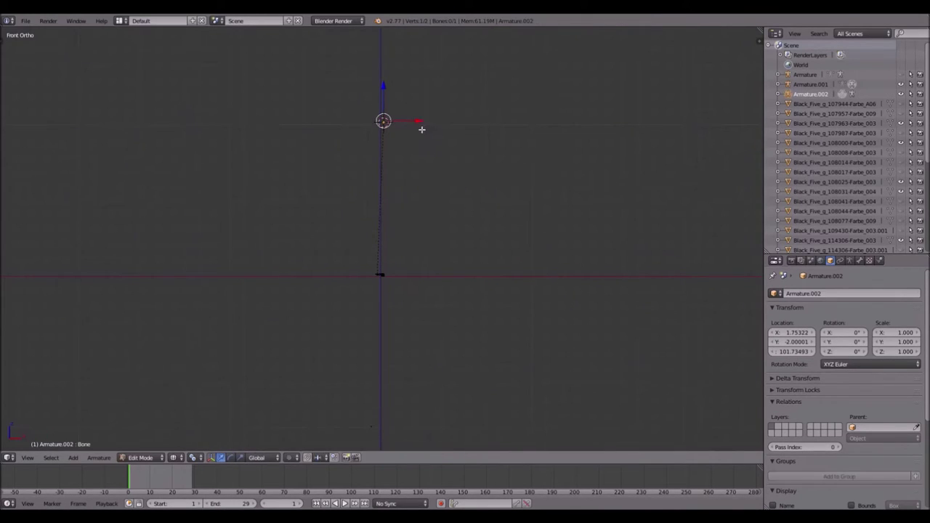
right_click(411, 284)
key("Tab")
Step: Clear the up lattice's parent while keeping its transformation
right_click(385, 123)
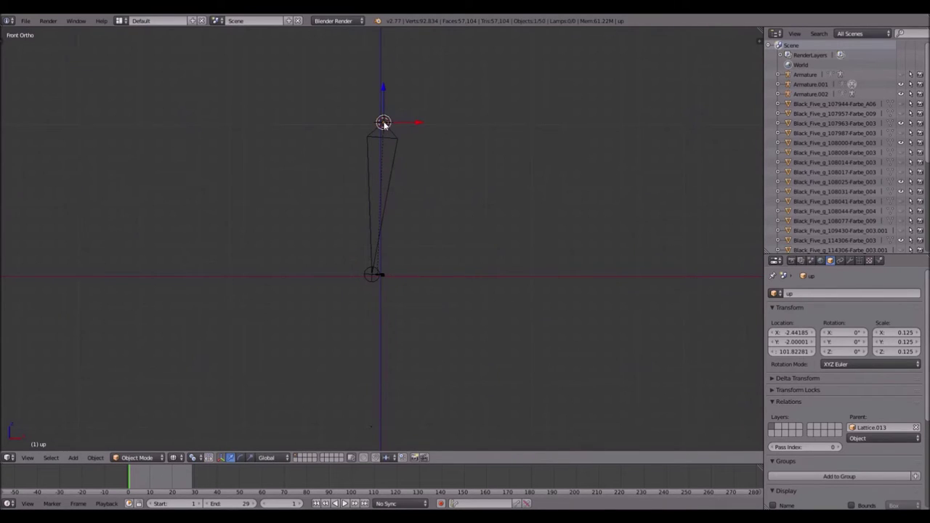
key("alt+p")
left_click(383, 121)
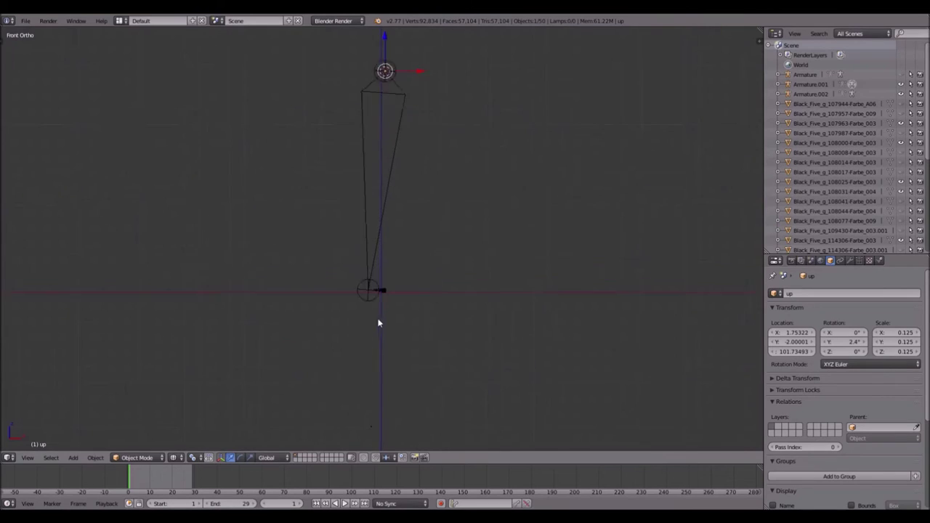
scroll(380, 317, "up", 5)
middle_click_drag(341, 387, 373, 121, "shift")
scroll(373, 180, "up", 2)
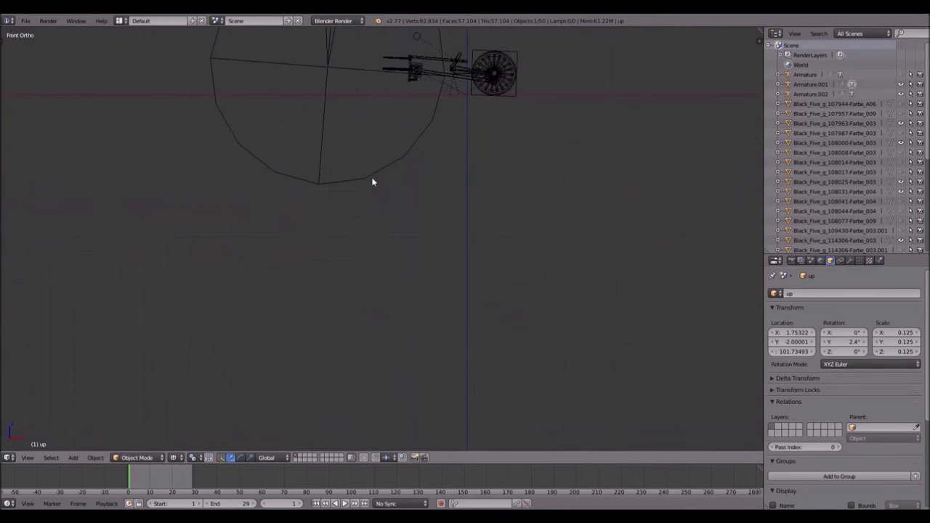
scroll(331, 224, "down", 1)
scroll(313, 196, "up", 3)
middle_click_drag(312, 195, 382, 215, "shift")
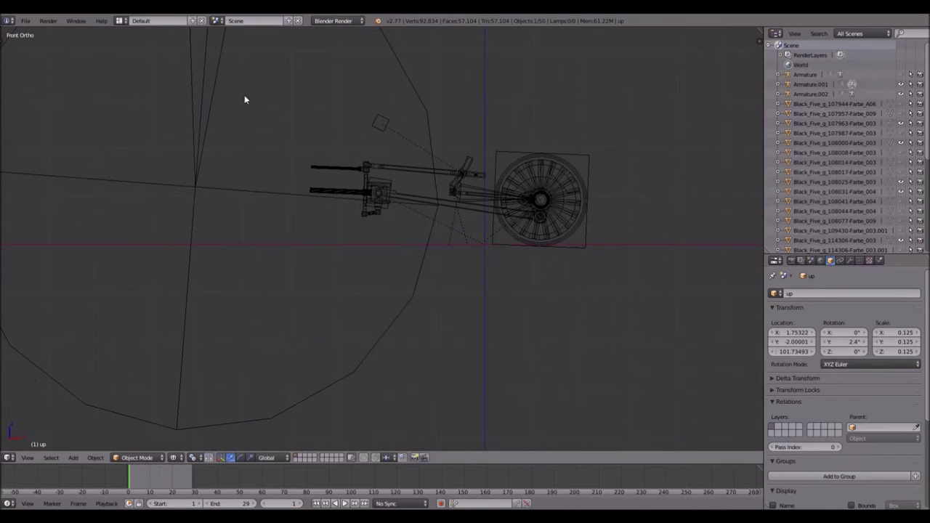
Step: In Armature.002's Edit Mode, move the bone tip and extrude new bones from the tip and root
right_click(196, 187)
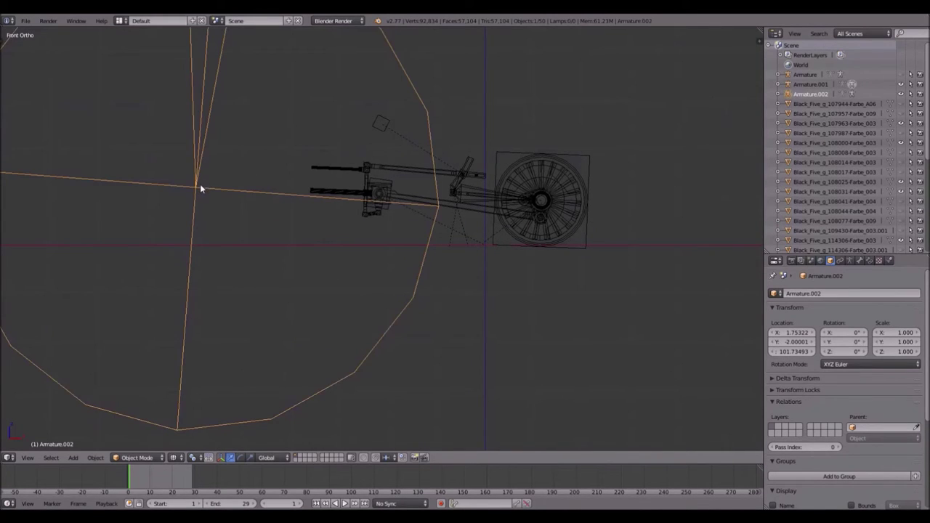
key("Tab")
key("g")
left_click(256, 105)
key("e")
left_click(369, 81)
right_click(196, 188)
key("e")
left_click(208, 277)
key("e")
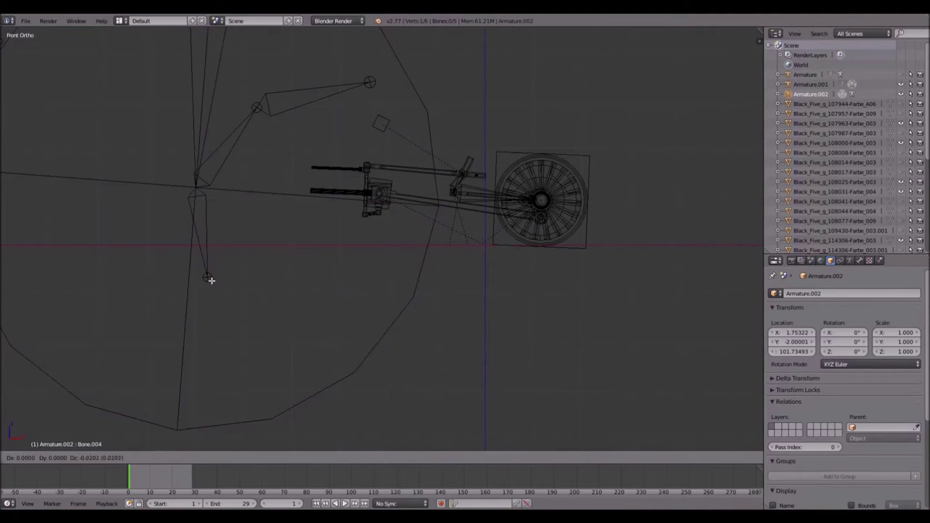
left_click(319, 315)
Step: Reposition the upper bone's end joint and join another bone tip to it
scroll(423, 213, "up", 2)
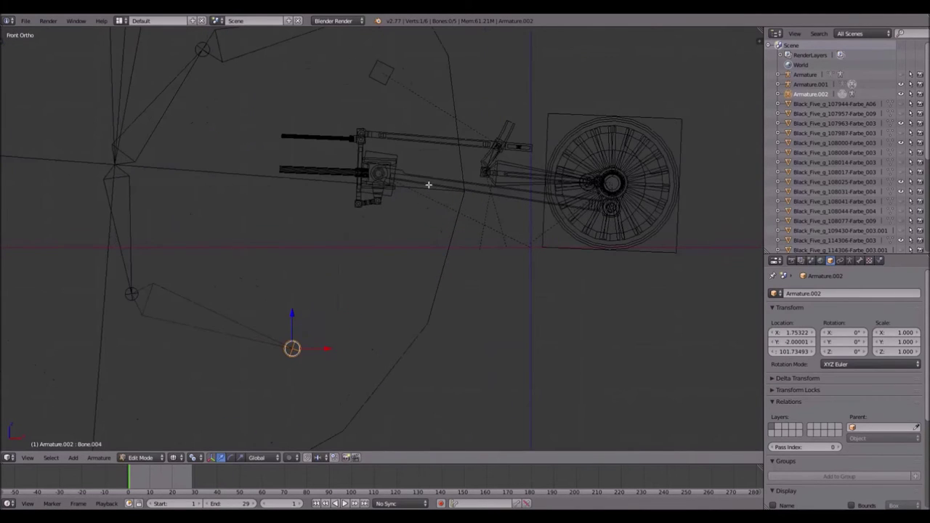
middle_click_drag(424, 179, 393, 231, "shift")
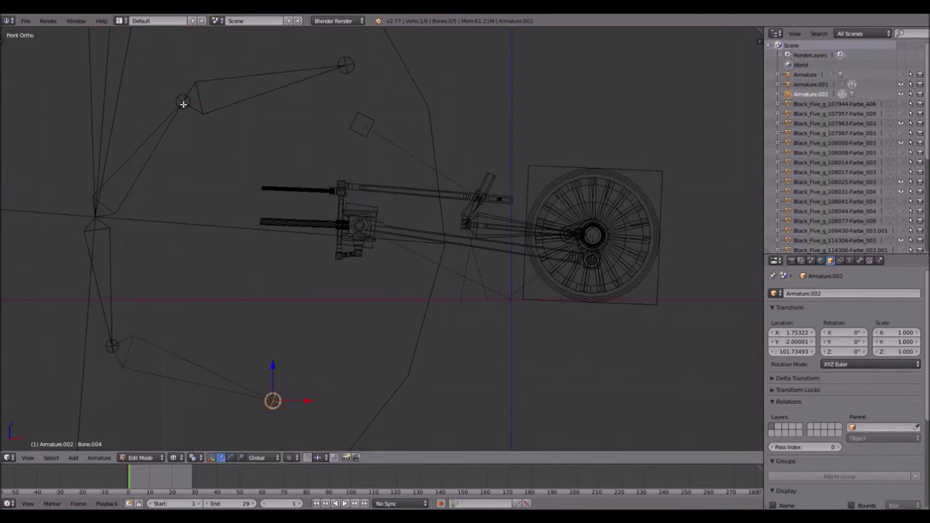
right_click(183, 104)
key("g")
left_click(145, 137)
right_click(345, 66)
key("g")
left_click(315, 146)
Step: Move the lower bone's joint and tip to their new positions
right_click(122, 347)
key("g")
left_click(50, 400)
right_click(269, 398)
key("g")
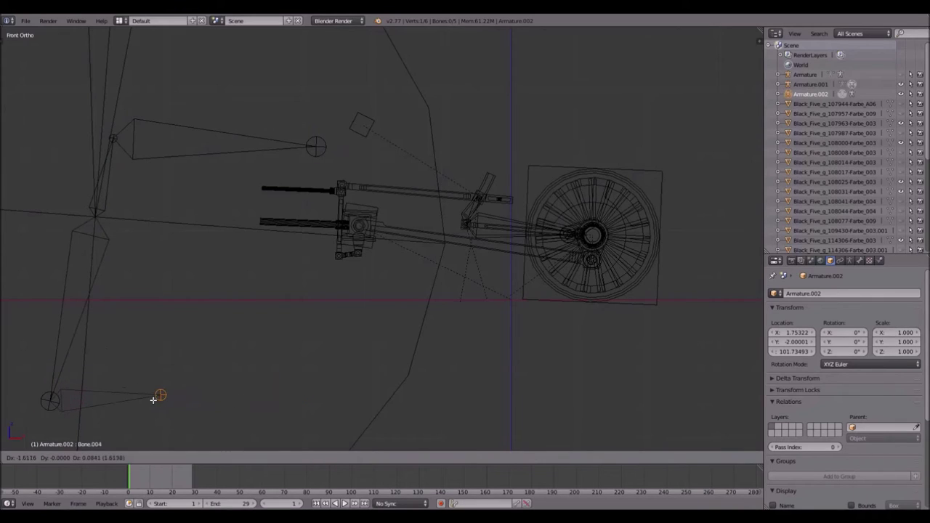
left_click(153, 399)
Step: Return to Object Mode and select Lattice.008 near the engine parts
scroll(392, 182, "down", 3)
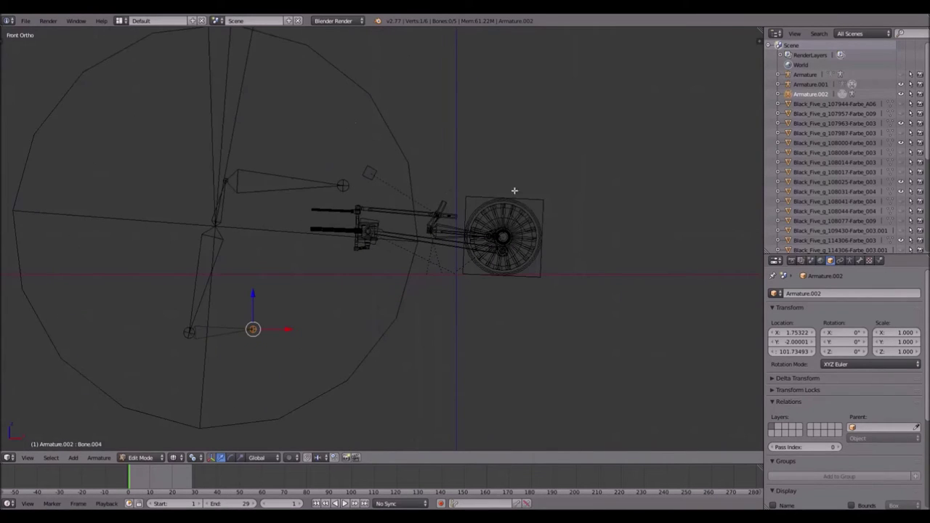
scroll(502, 219, "up", 1)
middle_click_drag(299, 332, 365, 275, "shift")
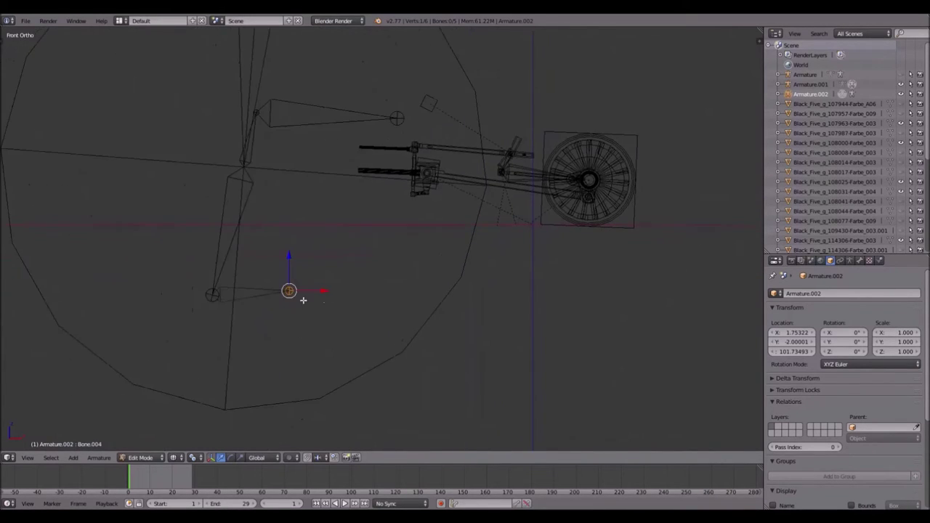
scroll(324, 299, "up", 1)
key("Tab")
scroll(463, 170, "up", 2)
middle_click_drag(463, 170, 313, 271, "shift")
scroll(306, 262, "up", 2)
scroll(392, 234, "up", 1)
scroll(373, 234, "up", 1)
right_click(365, 237)
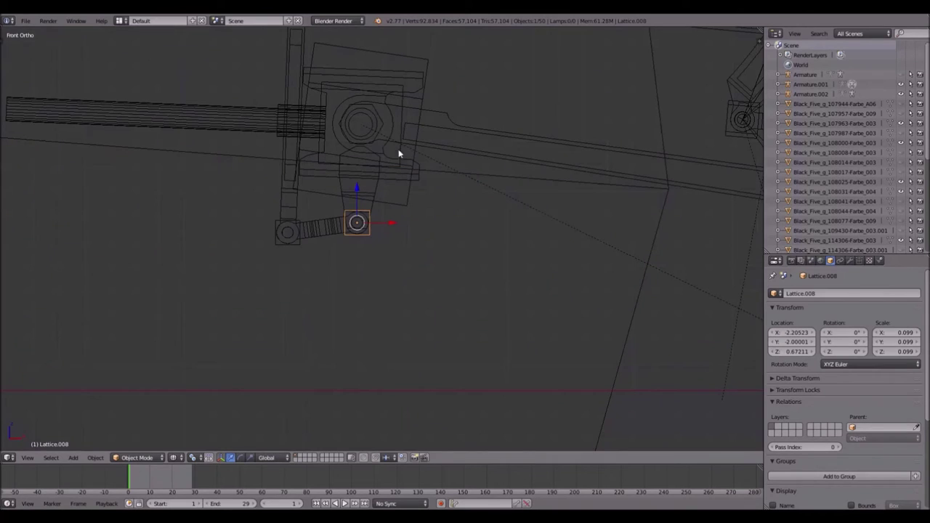
Step: Parent Lattice.008 to Lattice.009
right_click(403, 95, "shift")
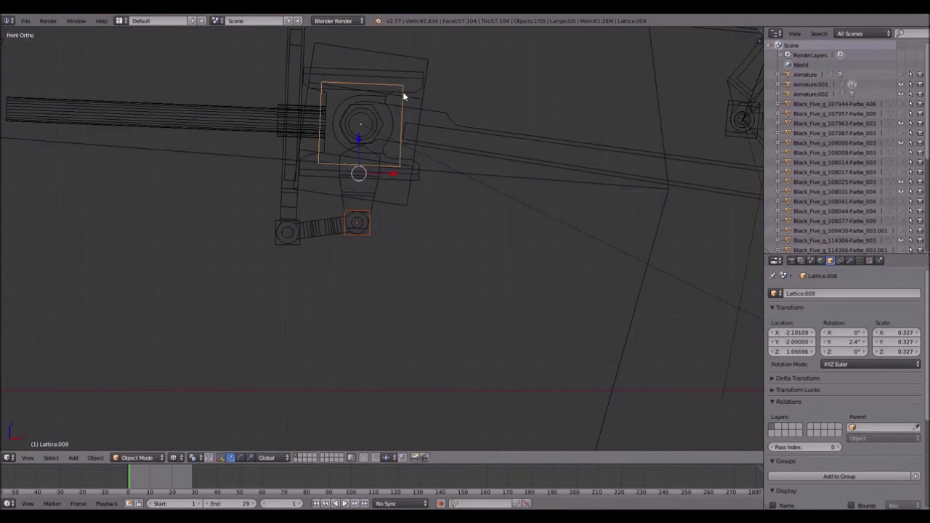
key("ctrl+p")
left_click(405, 95)
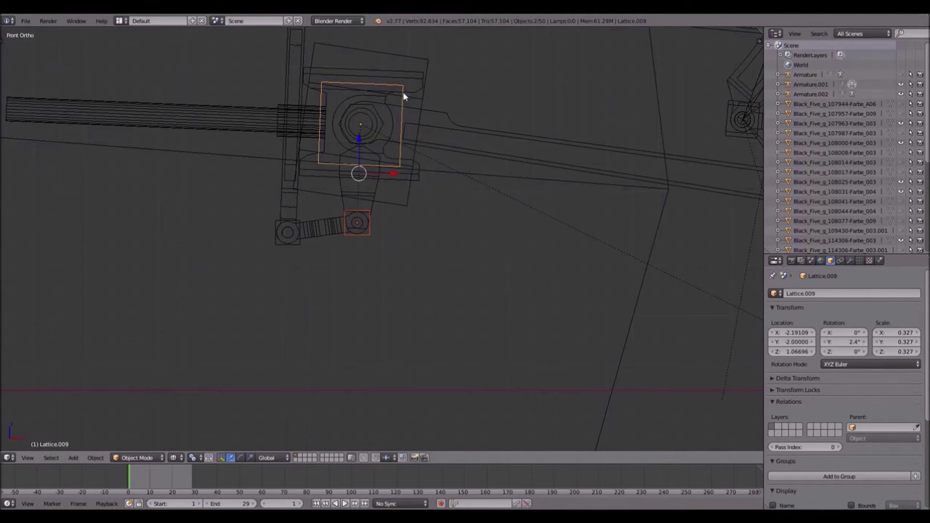
Step: Snap the selected Armature.002 bone end onto Lattice.008 via the 3D cursor
key("shift+s")
left_click(368, 237)
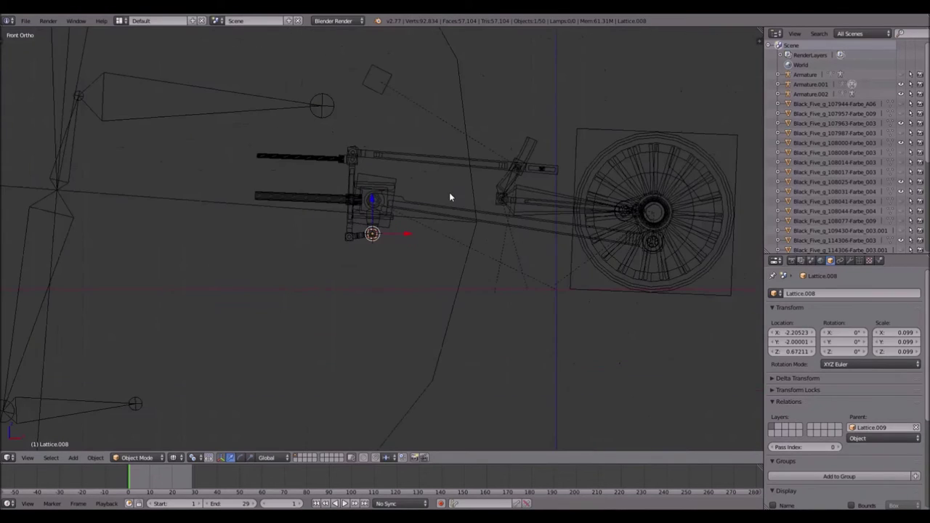
right_click(141, 400)
key("Tab")
key("shift+s")
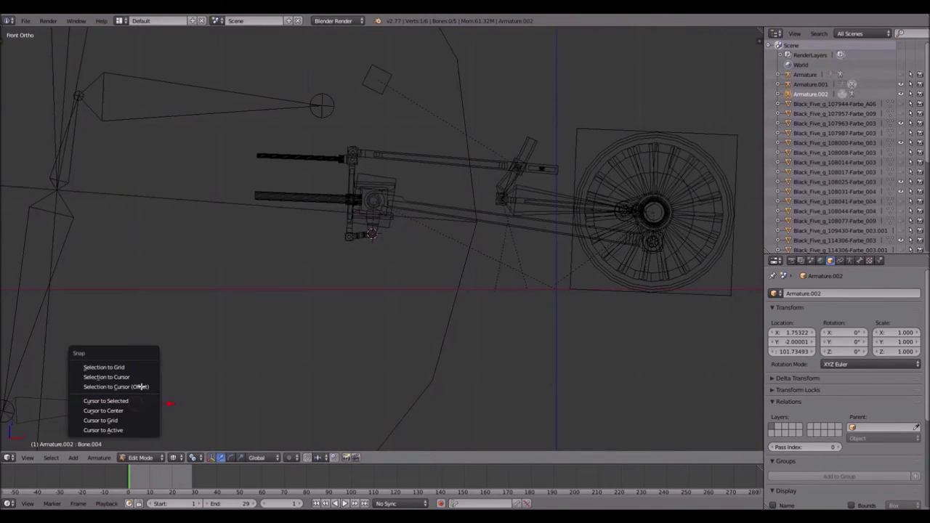
left_click(134, 376)
key("Tab")
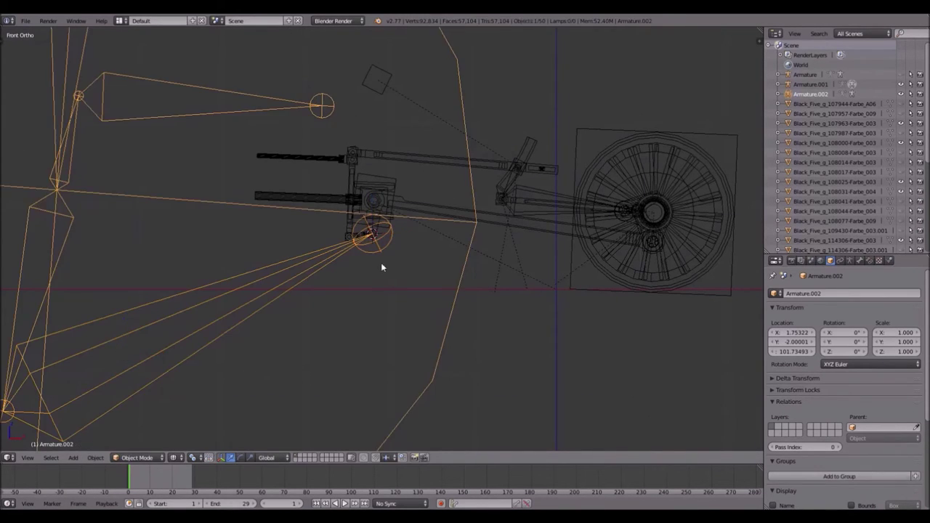
Step: Place the cursor on Lattice.016 and snap the Armature.002 bone onto it
scroll(349, 234, "up", 5)
right_click(305, 239)
key("shift+s")
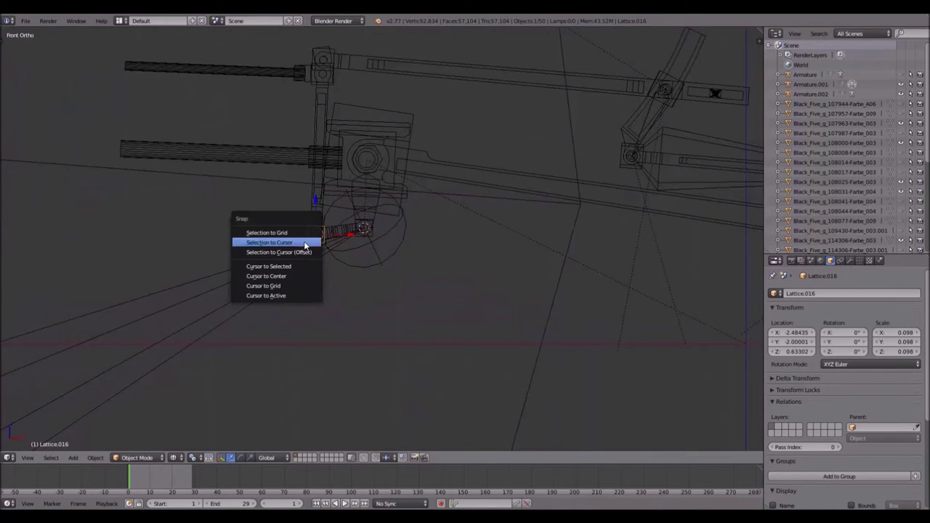
left_click(291, 267)
scroll(314, 255, "down", 5)
right_click(174, 334)
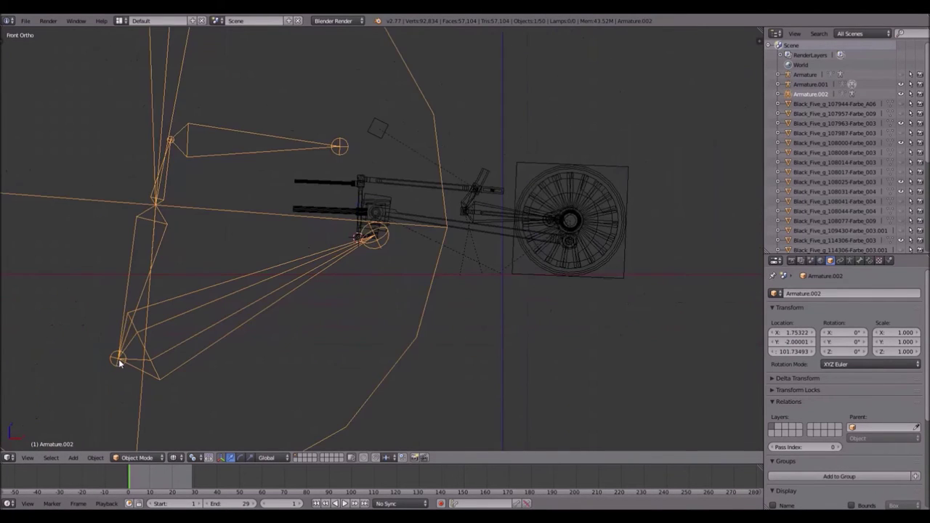
key("Tab")
key("shift+s")
left_click(116, 338)
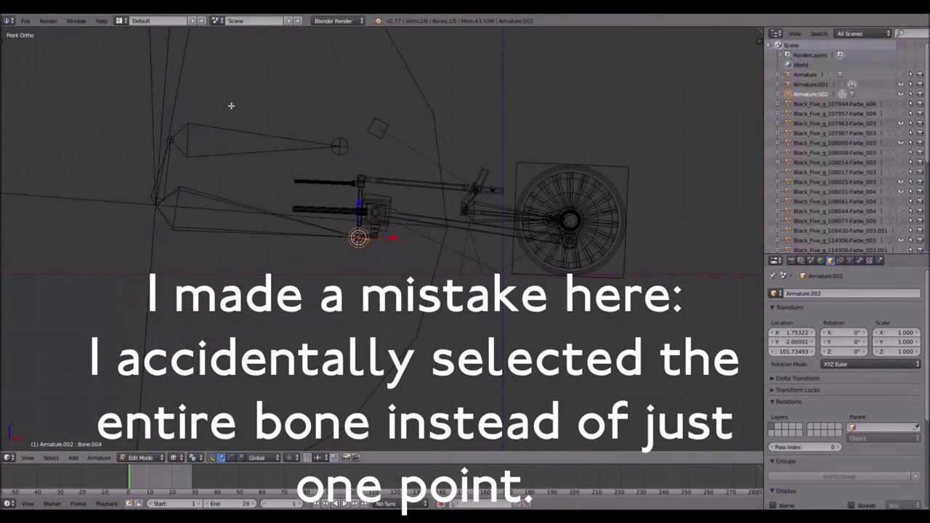
Step: Undo the mistaken whole-bone snap onto Lattice.016 and return to object mode
scroll(231, 105, "up", 4)
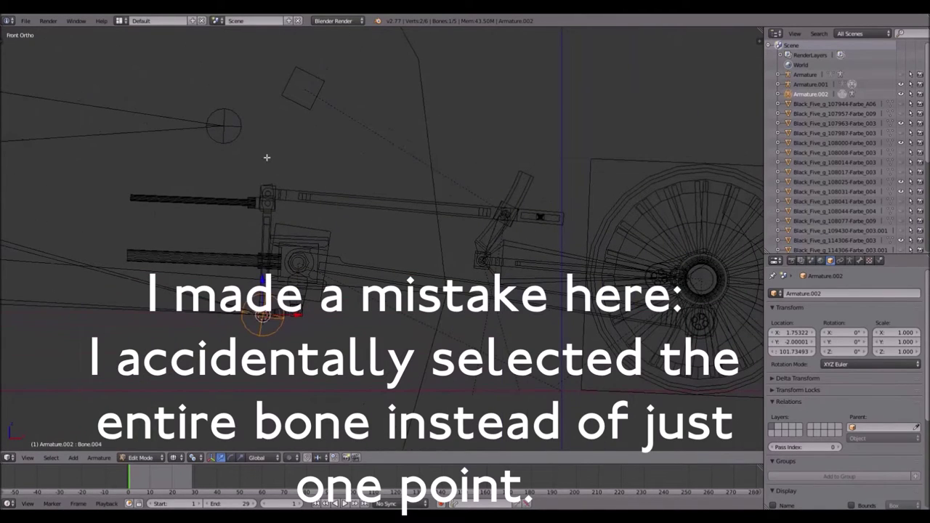
key("ctrl+z")
key("Tab")
right_click(508, 227)
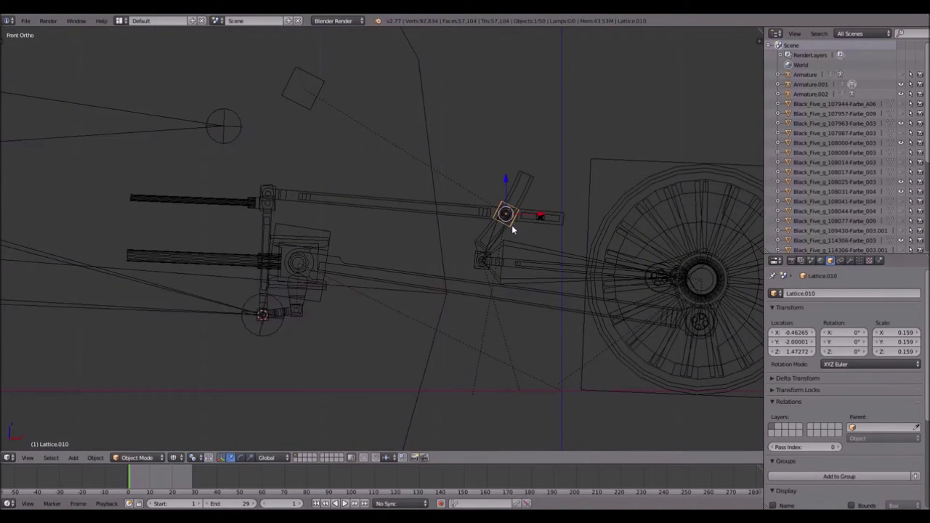
Step: Add Lattice.014 at Lattice.010's position and scale it down to about 0.36
scroll(511, 225, "up", 2)
middle_click_drag(610, 191, 531, 188, "shift")
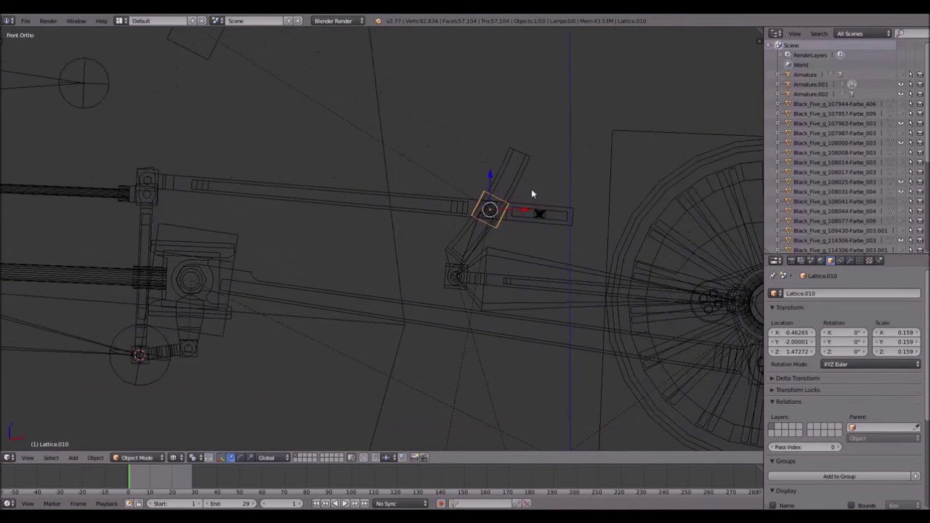
key("shift+s")
left_click(531, 212)
key("shift+a")
left_click(536, 220)
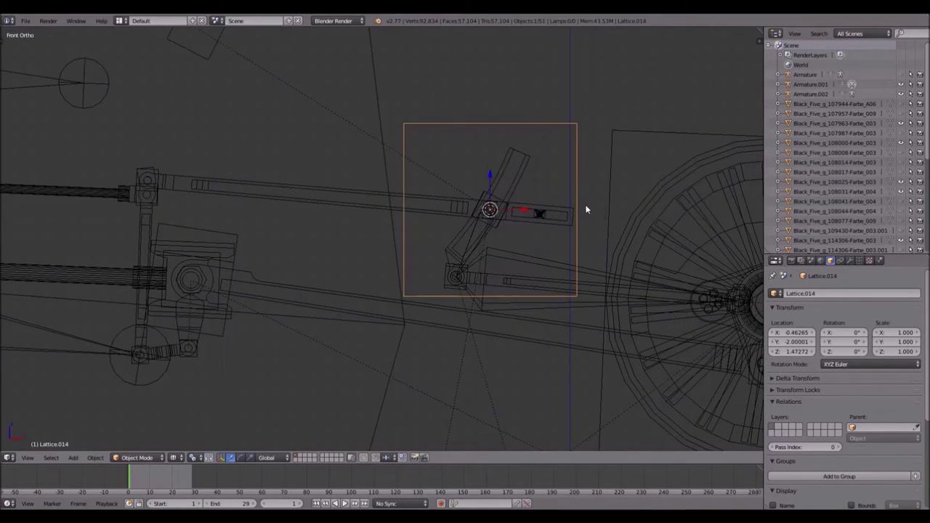
key("s")
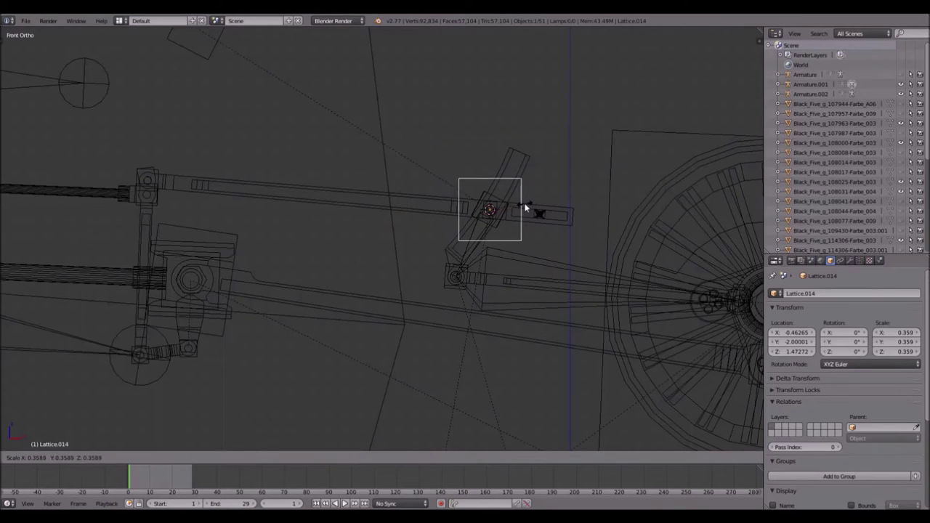
left_click(526, 209)
Step: Snap Armature.002's selected bone joints onto the cursor at Lattice.014
middle_click_drag(491, 216, 581, 221, "shift")
scroll(574, 211, "down", 3)
right_click(267, 149)
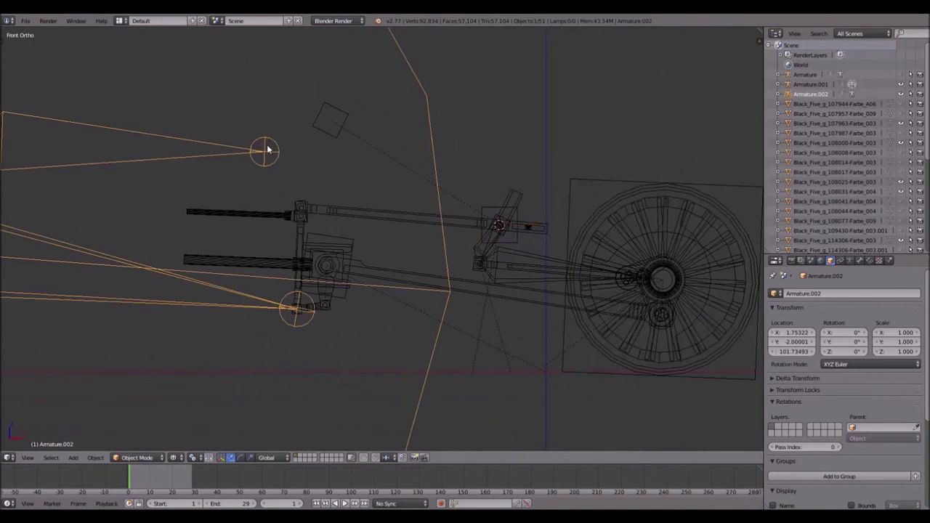
key("Tab")
key("shift+s")
left_click(249, 121)
middle_click_drag(316, 155, 584, 166, "shift")
key("shift+s")
left_click(244, 165)
key("Tab")
key("Tab")
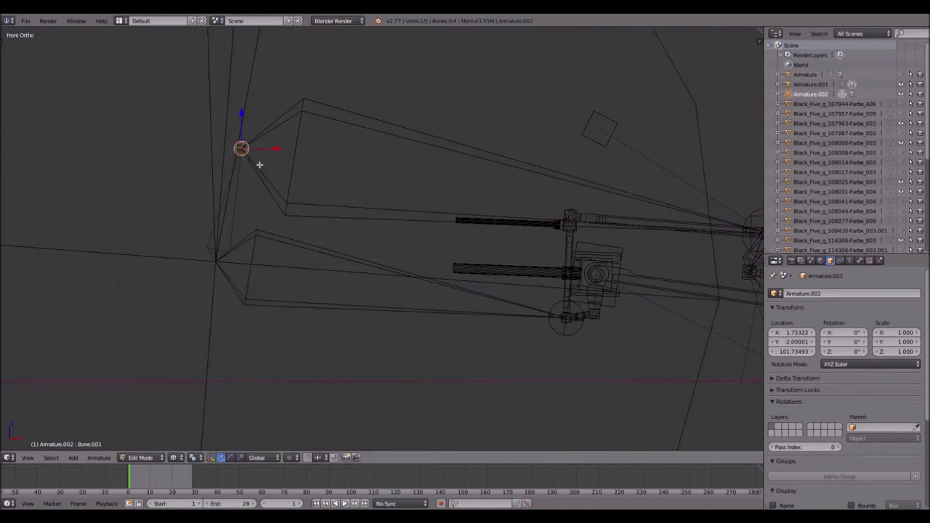
Step: Place the 3D cursor on Lattice.013 at the valve rod joint
middle_click_drag(521, 201, 301, 182, "shift")
scroll(308, 164, "up", 3)
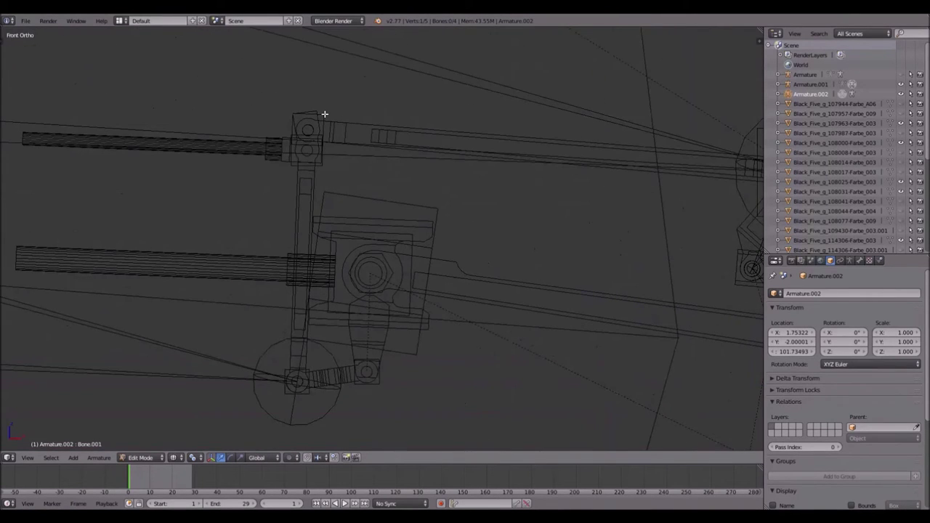
key("Tab")
right_click(324, 114)
key("shift+s")
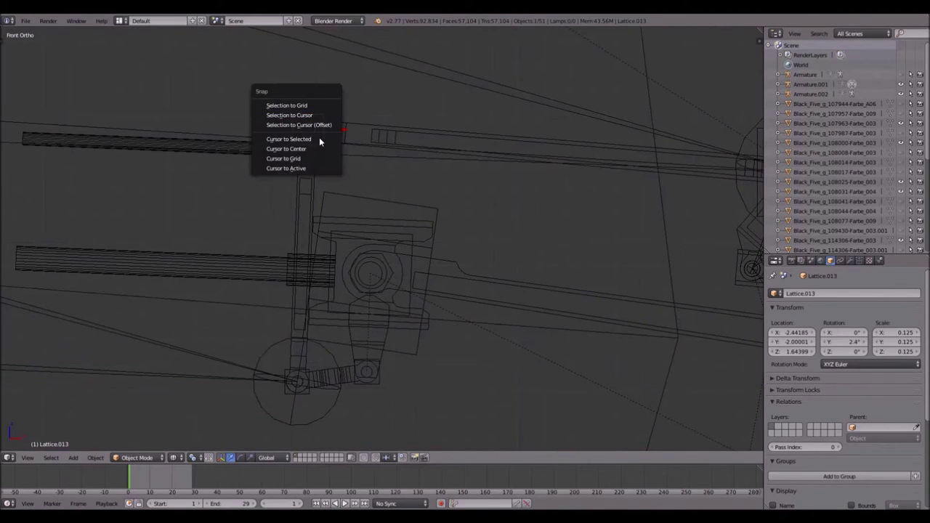
left_click(319, 141)
Step: Snap an Armature.002 bone joint onto Lattice.013, redoing the first failed attempt
scroll(545, 158, "down", 3)
scroll(59, 116, "down", 2)
right_click(51, 114)
key("Tab")
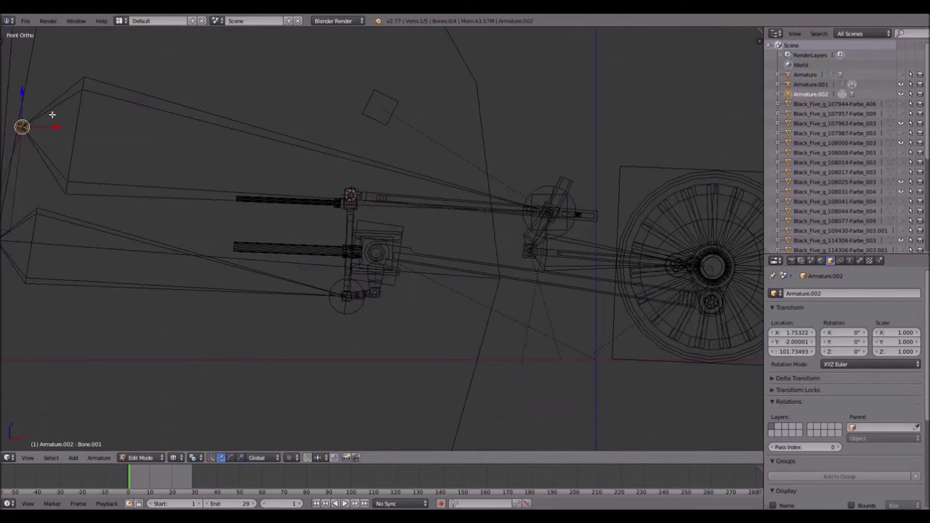
key("shift+s")
left_click(53, 90)
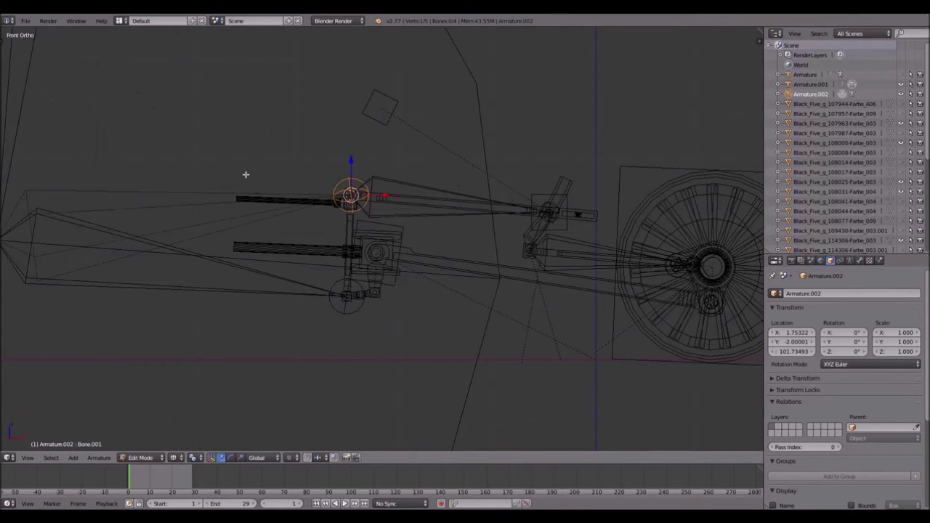
key("ctrl+z")
scroll(241, 171, "up", 5, "ctrl")
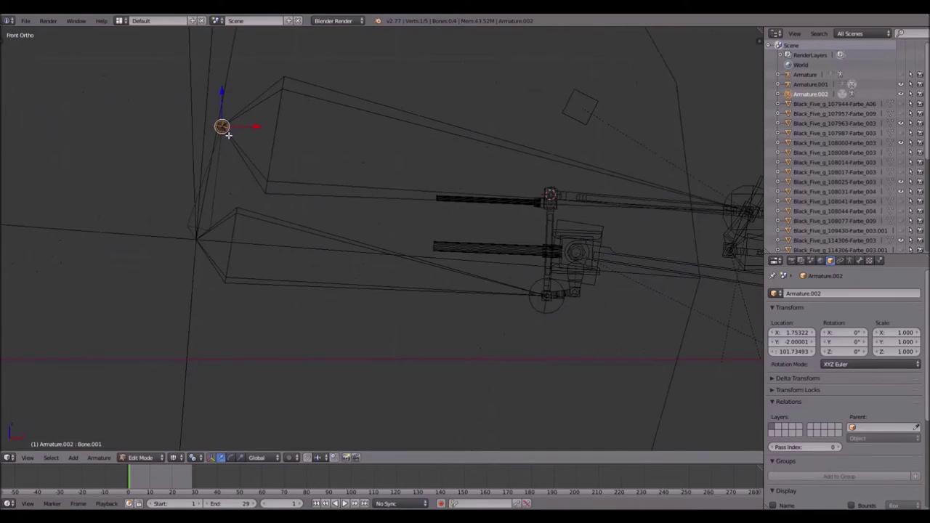
key("shift+s")
left_click(227, 134)
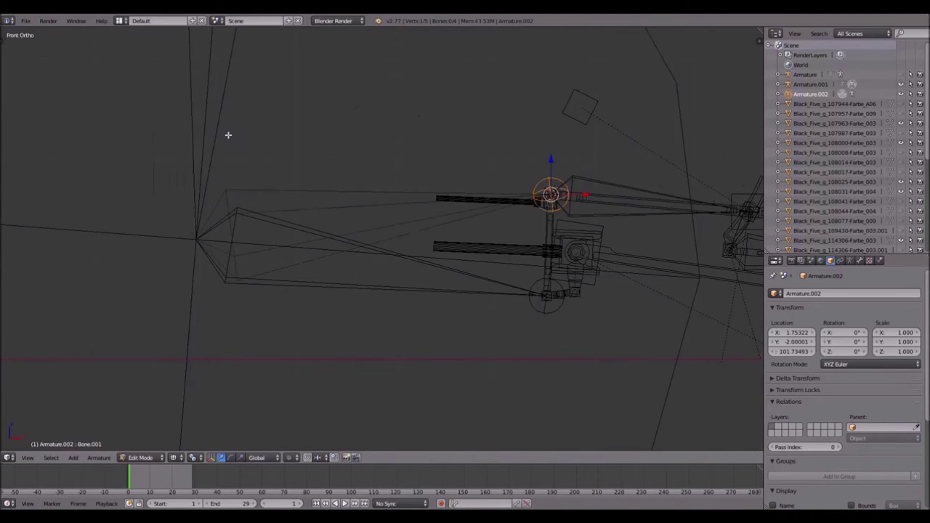
Step: Move the 3D cursor to Lattice.015's centre
left_click(193, 242)
right_click(195, 242)
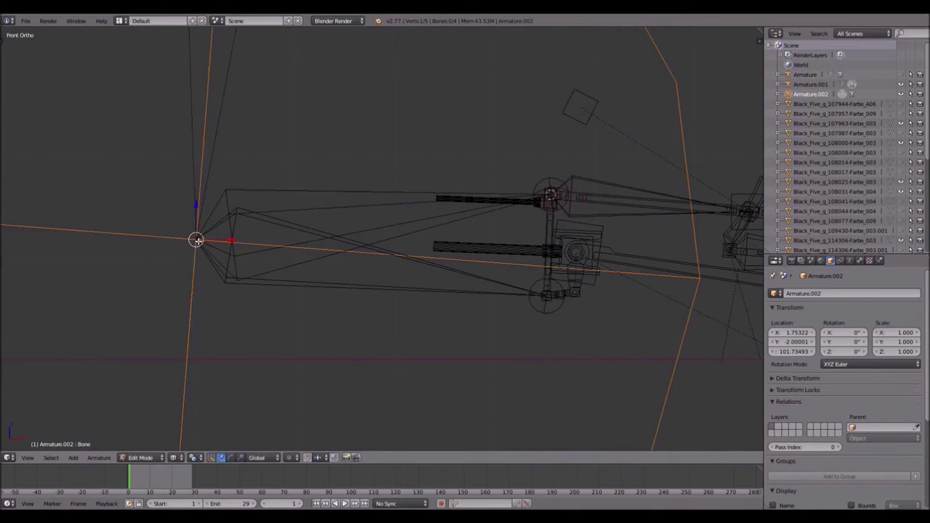
key("Tab")
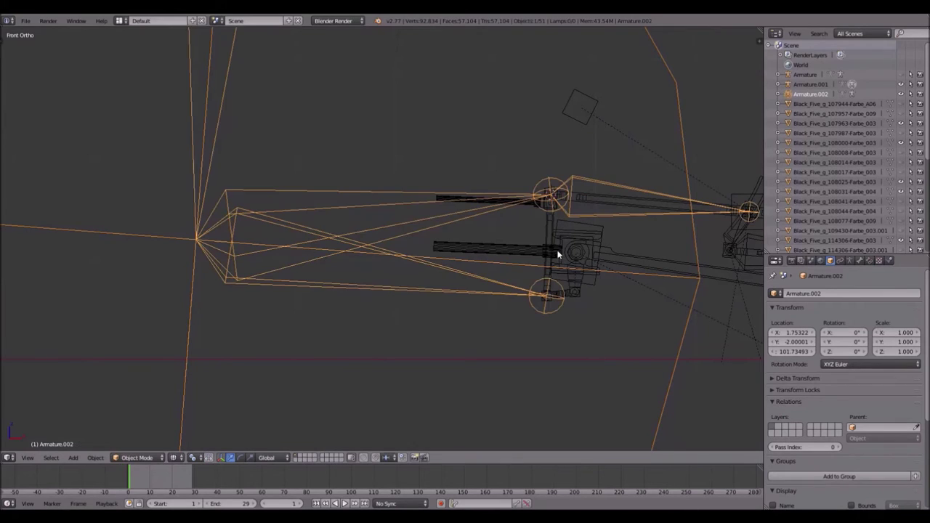
right_click(553, 208)
scroll(644, 209, "up", 4)
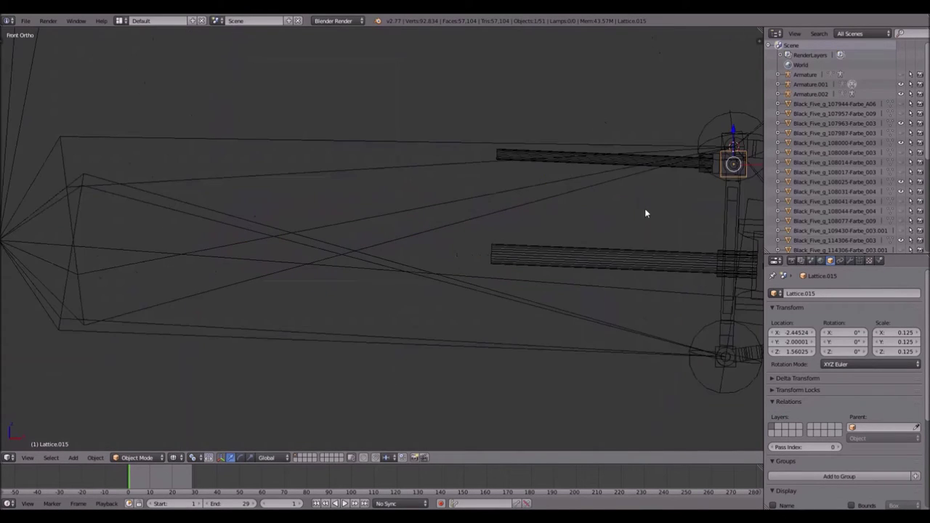
middle_click_drag(645, 208, 289, 211, "shift")
key("shift+s")
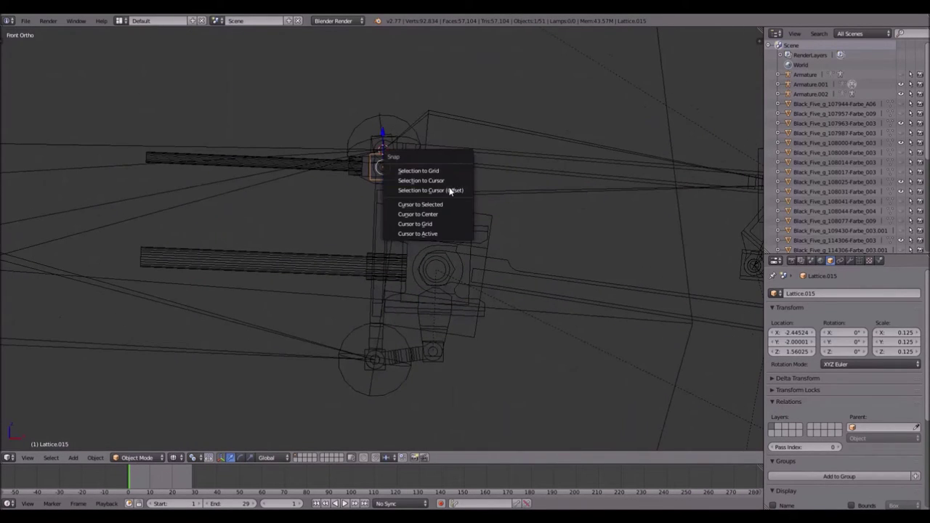
left_click(453, 204)
Step: Snap the bone named Bone onto the cursor at Lattice.015
scroll(465, 191, "down", 5)
right_click(208, 214)
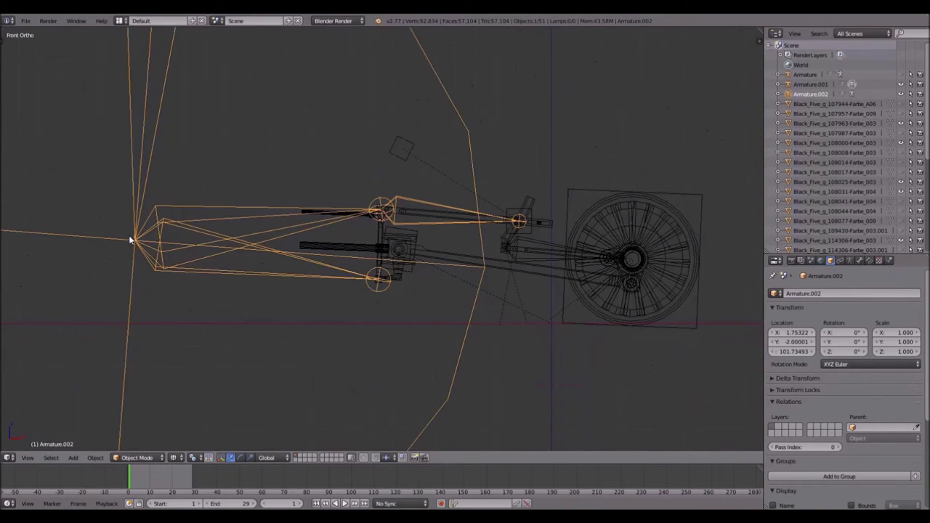
key("Tab")
key("shift+s")
left_click(131, 211)
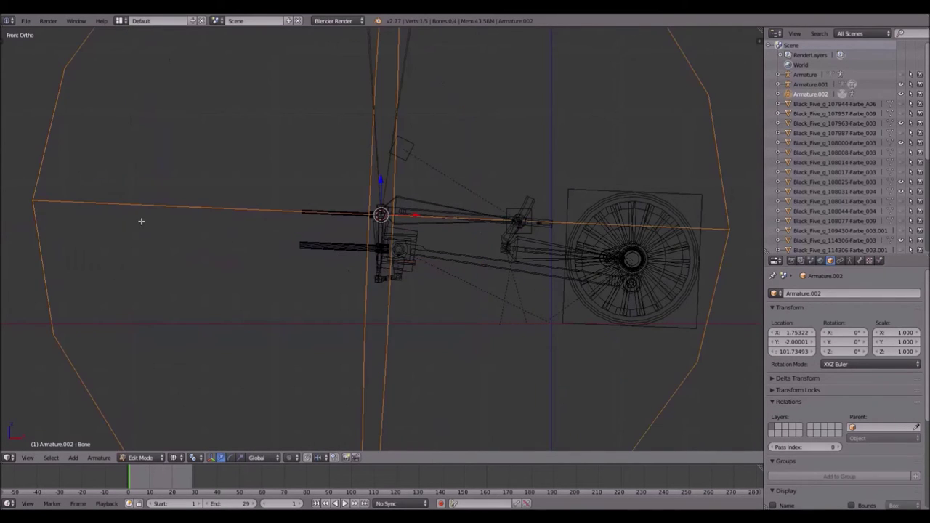
Step: Try extruding a new bone from a lower joint, then cancel it
scroll(446, 259, "up", 5)
scroll(422, 320, "up", 1)
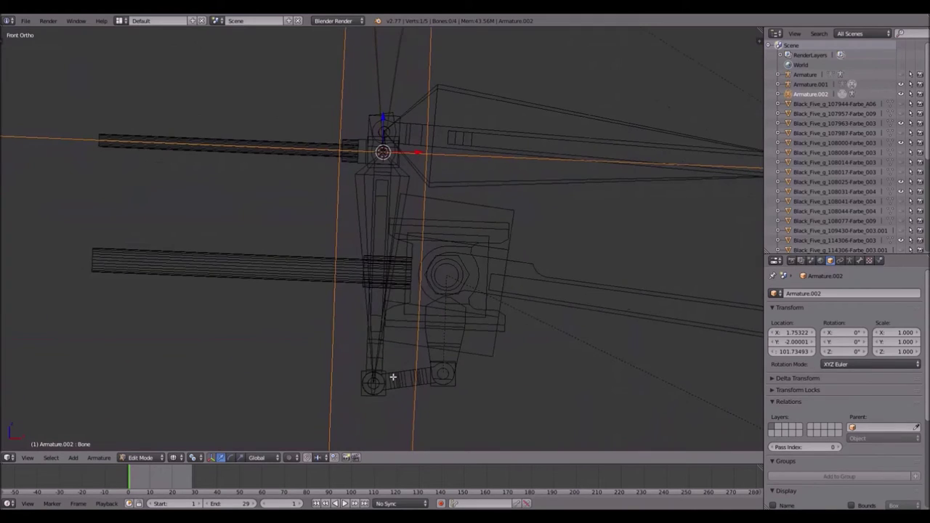
scroll(393, 378, "down", 6)
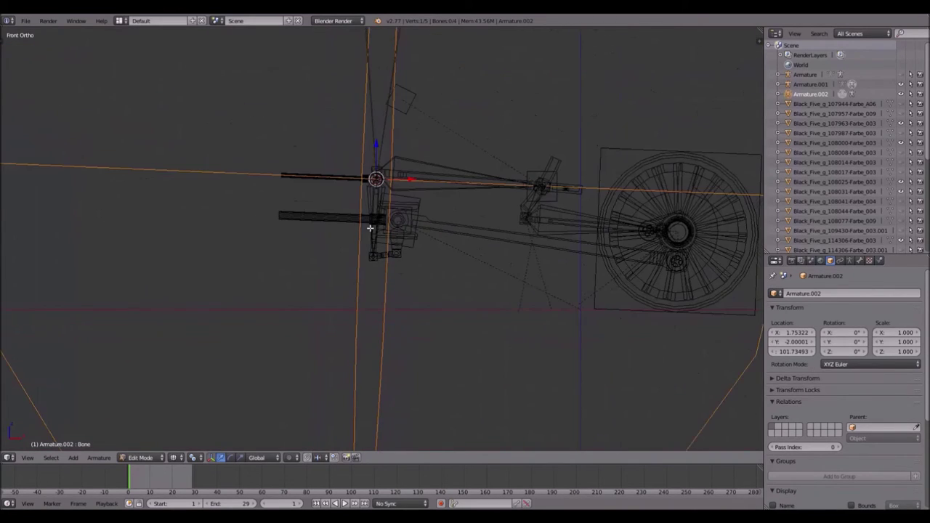
scroll(370, 227, "up", 2)
right_click(370, 266)
key("e")
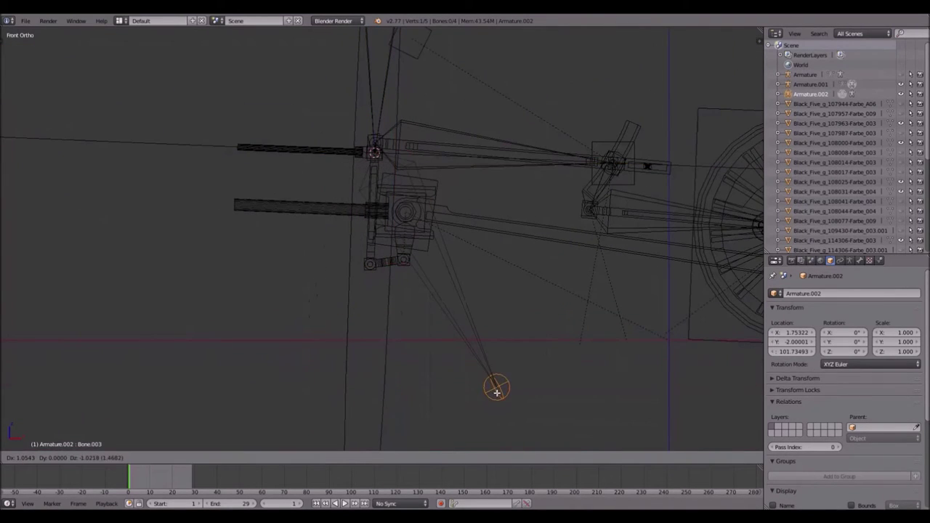
right_click(496, 392)
Step: Reposition the bone named Bone and raise Bone.001's joint
scroll(366, 133, "up", 3)
right_click(383, 67)
key("g")
left_click(222, 109)
scroll(222, 116, "down", 3)
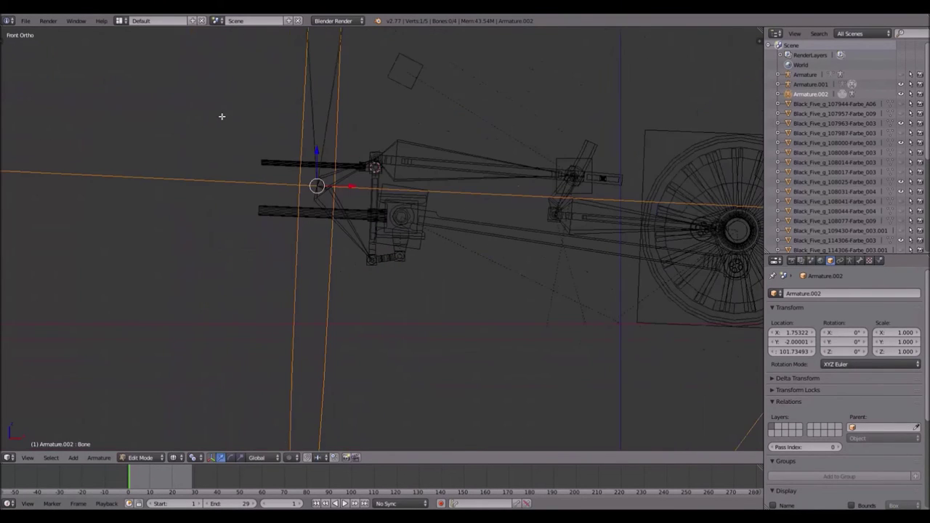
right_click(374, 160)
key("g")
left_click(383, 106)
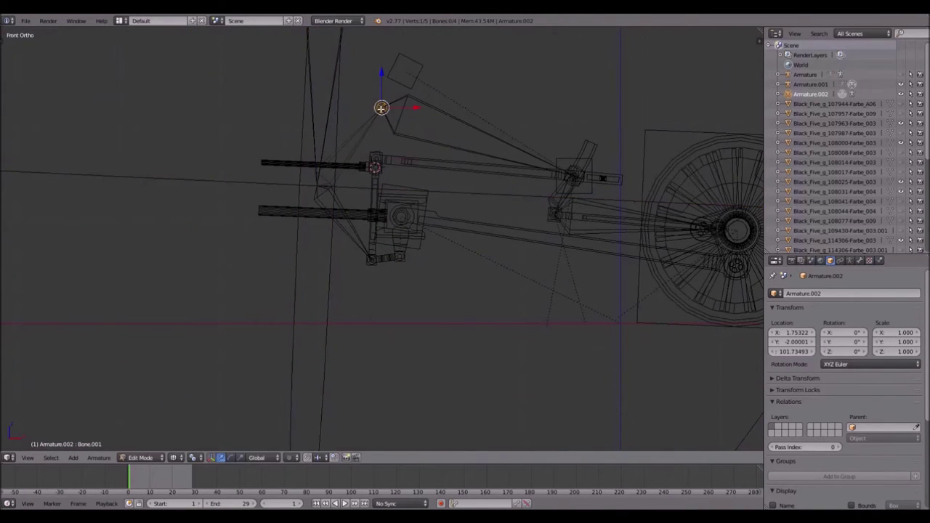
Step: Drop the Bone.003 joint below the mechanism, then undo and redo the bone edits
scroll(375, 235, "down", 5)
scroll(375, 235, "up", 6)
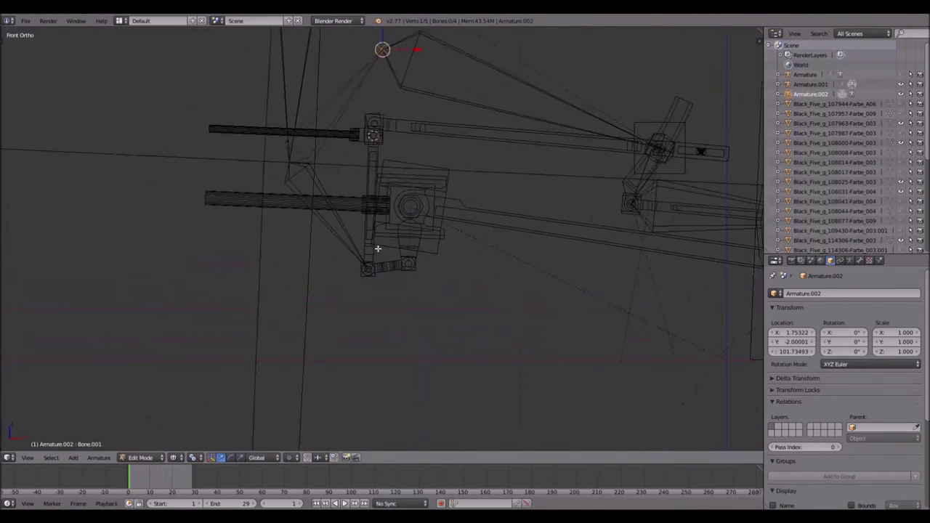
right_click(367, 276)
key("g")
left_click(476, 357)
scroll(476, 358, "down", 3)
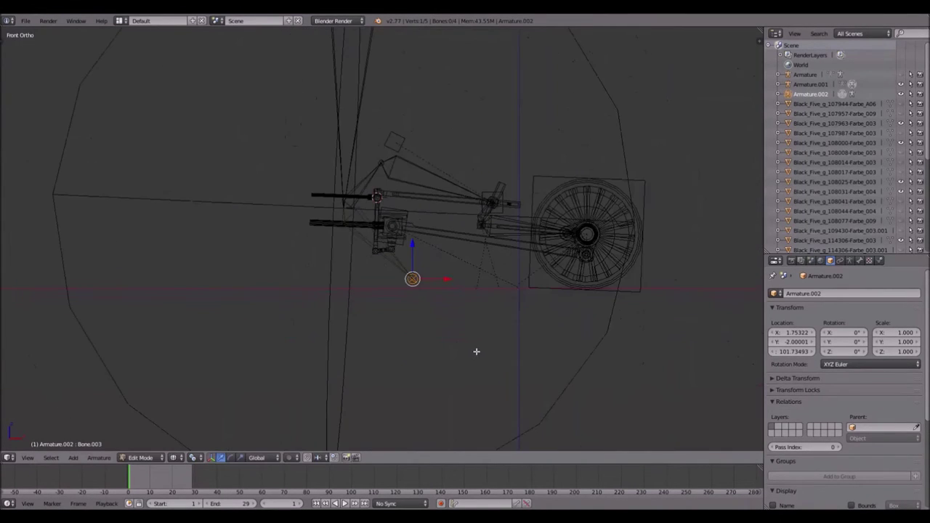
scroll(421, 231, "down", 3)
scroll(418, 229, "up", 6)
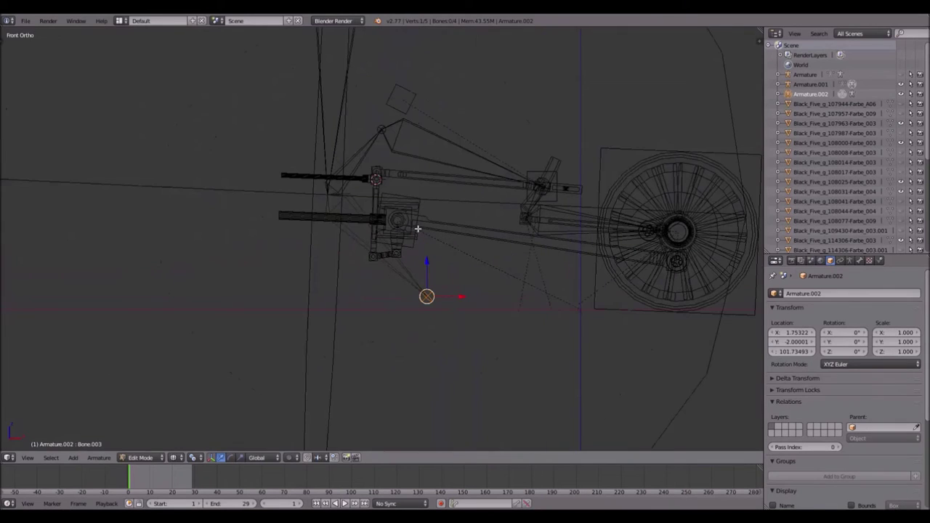
key("ctrl+z")
key("ctrl+z")
key("ctrl+z")
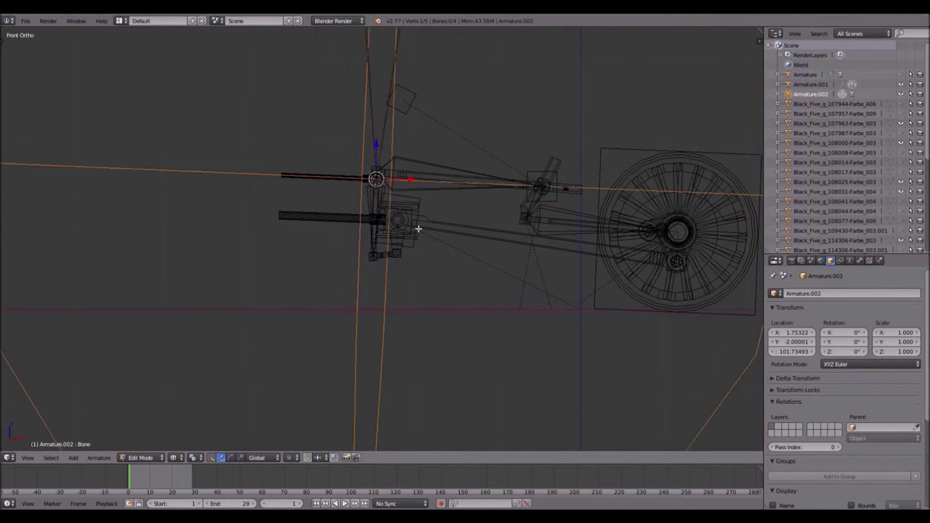
key("ctrl+z")
key("ctrl+shift+z")
key("ctrl+shift+z")
key("ctrl+shift+z")
key("ctrl+shift+z")
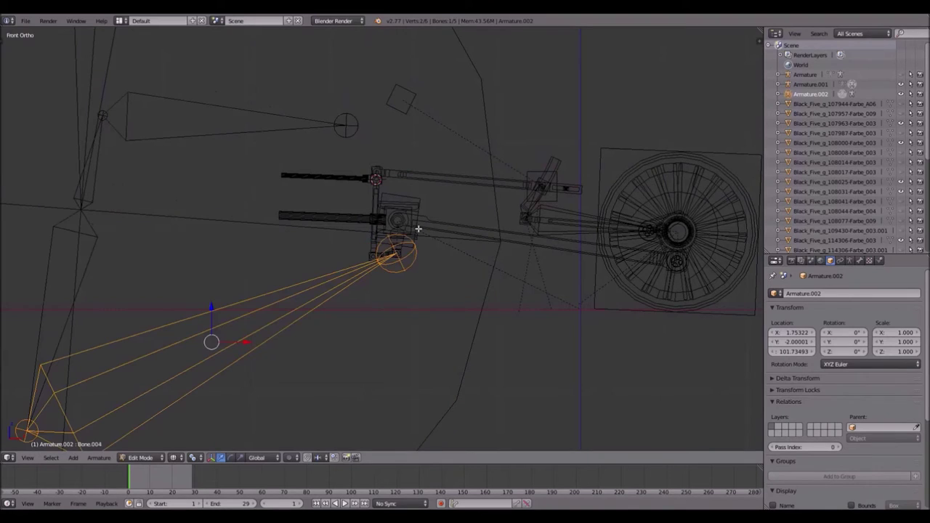
Step: Snap the bottom-left bone joint onto Lattice.016 at the lower link
right_click(36, 429)
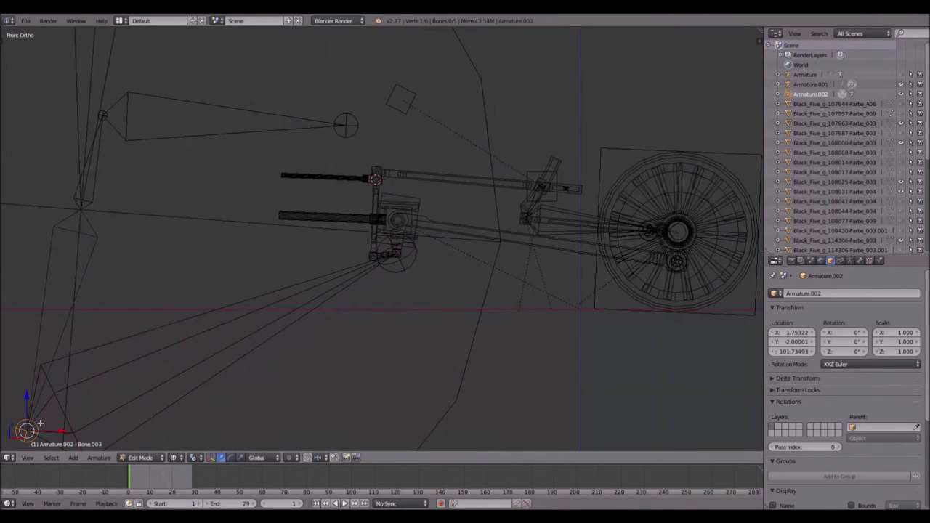
key("Tab")
scroll(373, 255, "up", 3)
right_click(361, 268)
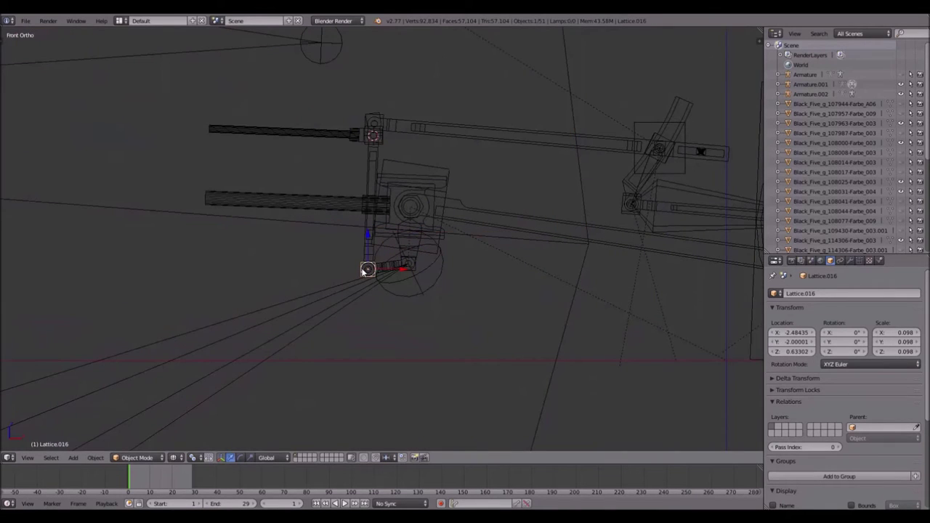
key("shift+s")
left_click(364, 294)
scroll(369, 296, "down", 3)
right_click(314, 292)
key("Tab")
key("shift+s")
left_click(310, 269)
Step: Snap the bone named Bone onto Lattice.015 once more
right_click(171, 219)
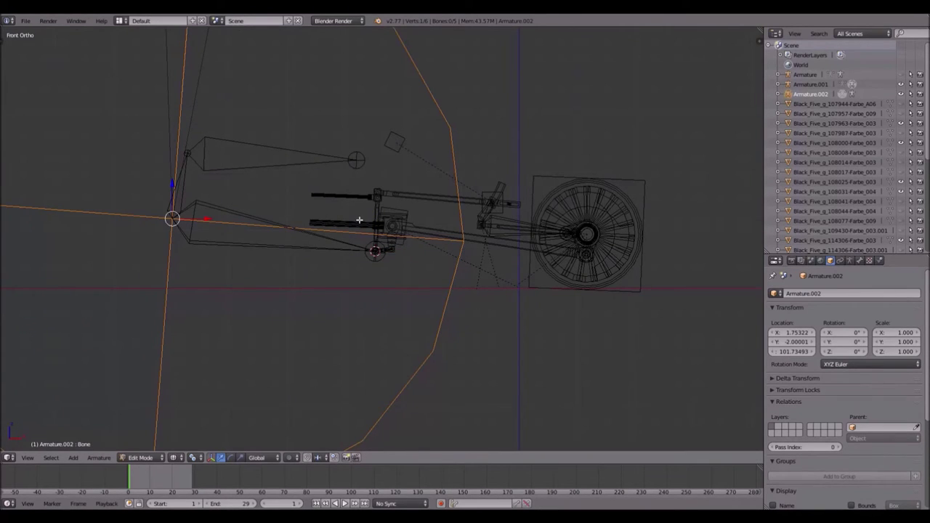
key("Tab")
scroll(359, 218, "up", 4)
right_click(374, 134)
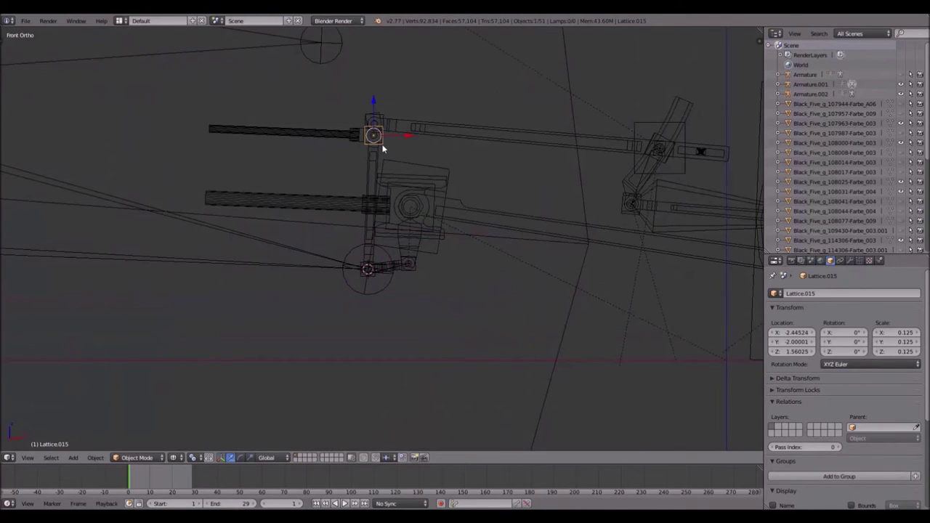
key("shift+s")
left_click(373, 169)
scroll(418, 194, "down", 5)
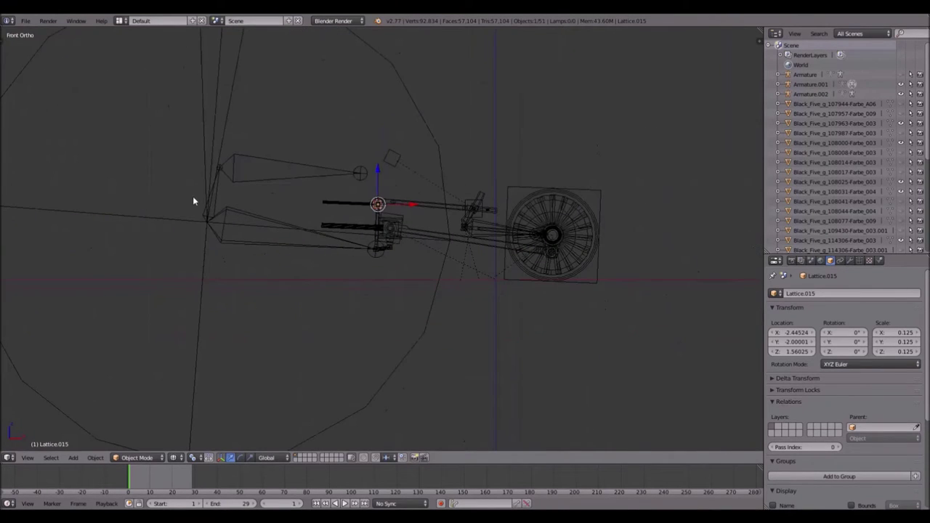
right_click(215, 207)
key("Tab")
key("shift+s")
left_click(211, 177)
Step: Snap Bone.002's tip onto Lattice.014
scroll(329, 177, "up", 4)
right_click(338, 104)
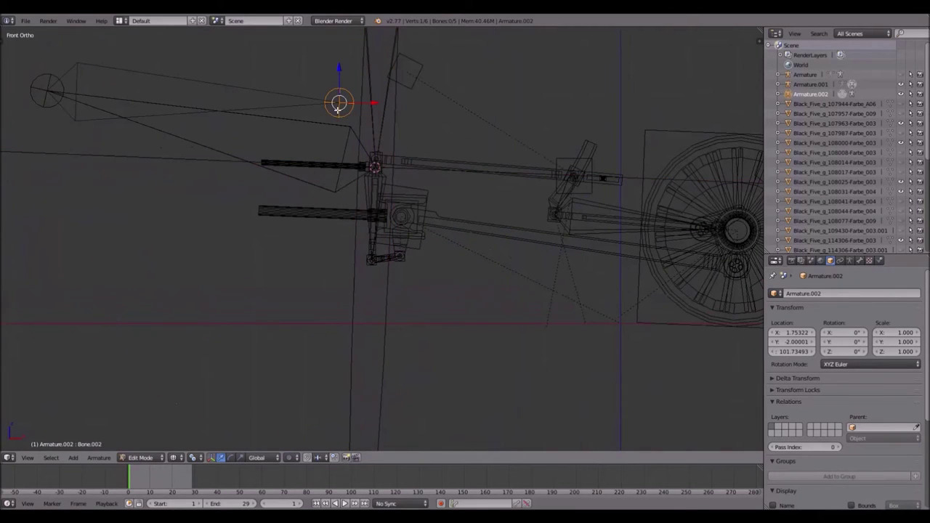
key("Tab")
right_click(591, 193)
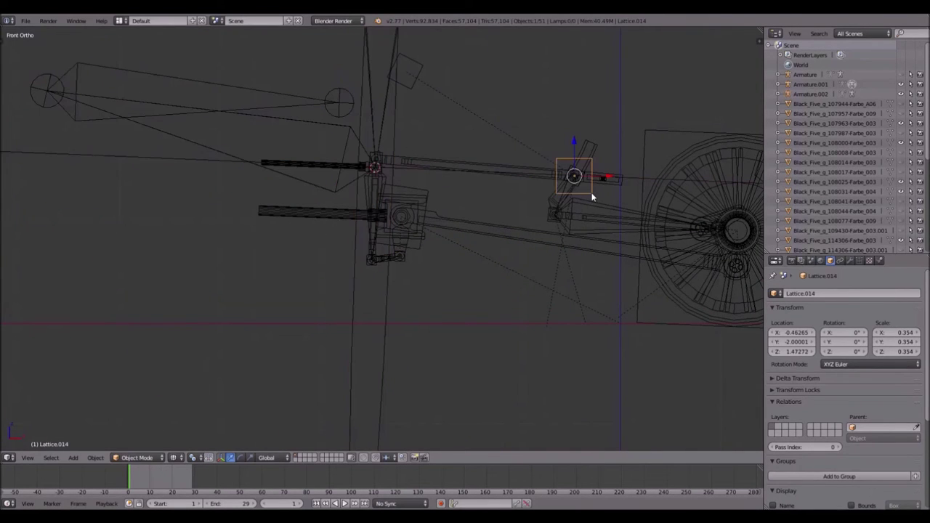
key("shift+s")
left_click(580, 216)
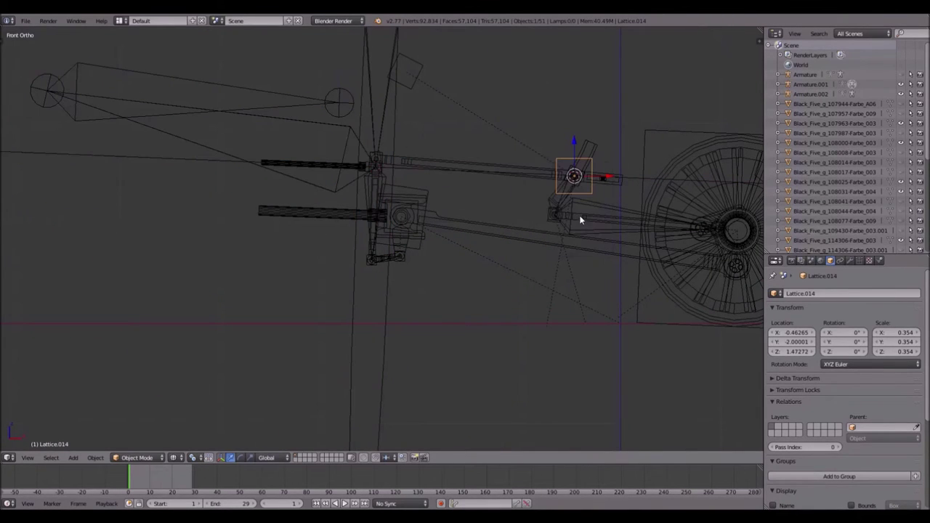
right_click(349, 107)
key("Tab")
key("shift+s")
left_click(342, 87)
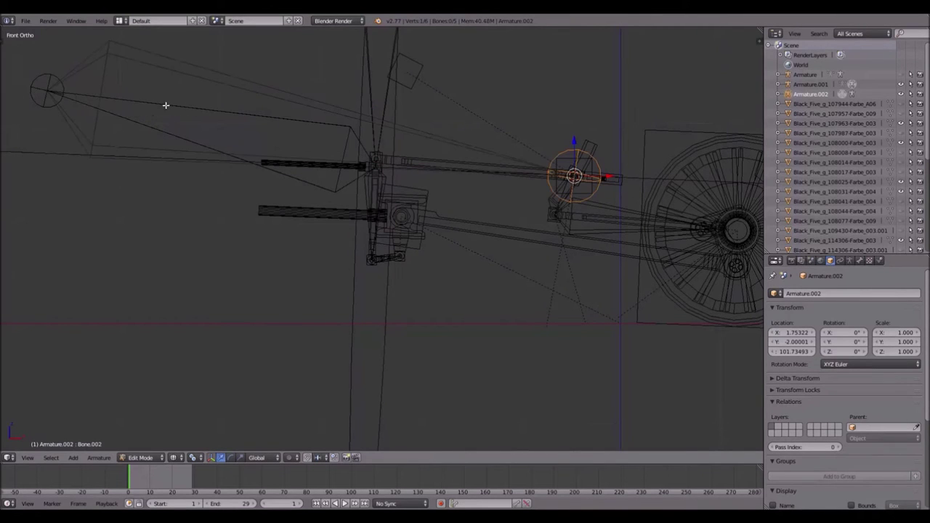
Step: Snap Bone.001 onto Lattice.015
right_click(40, 88)
key("Tab")
scroll(375, 168, "up", 6)
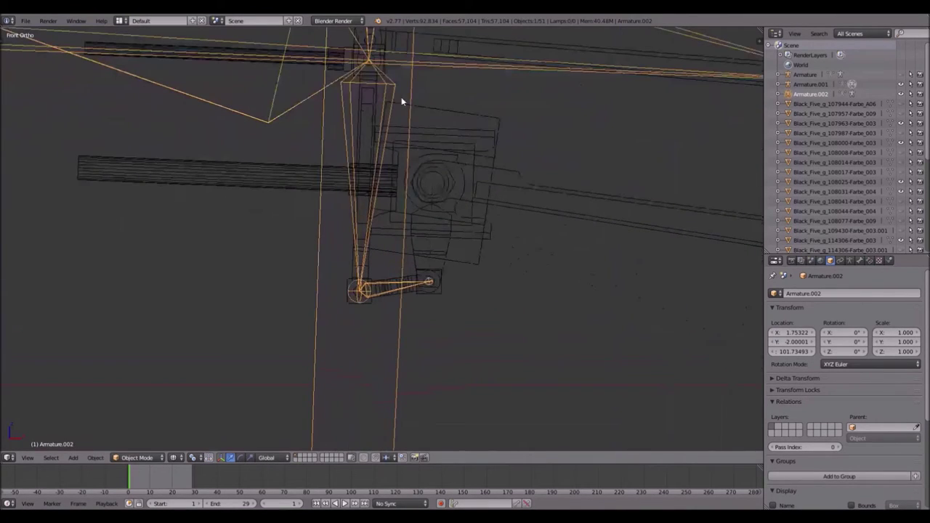
right_click(318, 172)
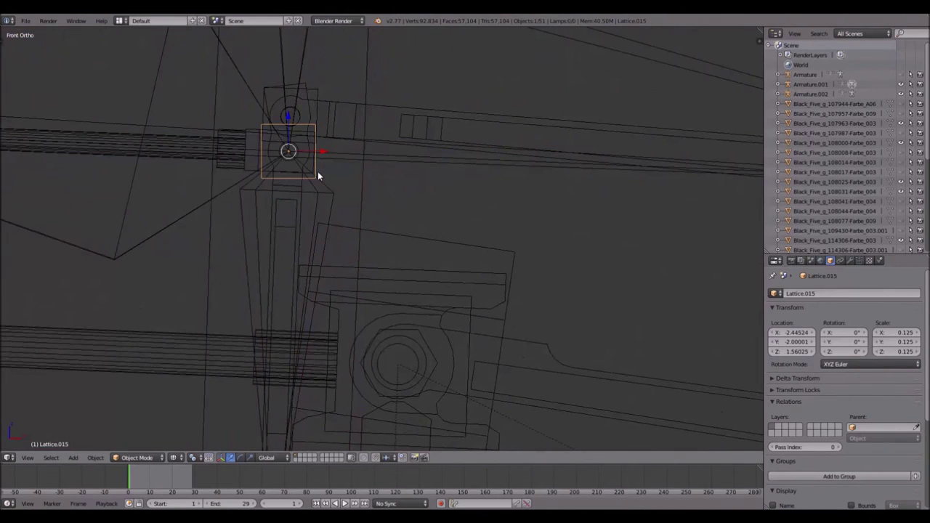
key("shift+s")
left_click(317, 198)
scroll(397, 180, "down", 5)
right_click(146, 172)
key("Tab")
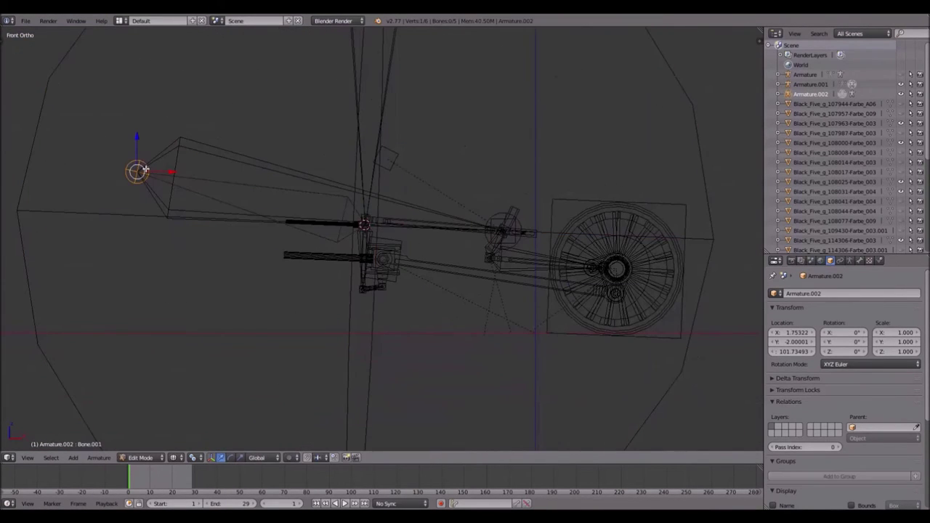
key("shift+s")
left_click(140, 149)
Step: Move the 3D cursor onto Lattice.013 and snap the armature's selection there
scroll(394, 235, "up", 5)
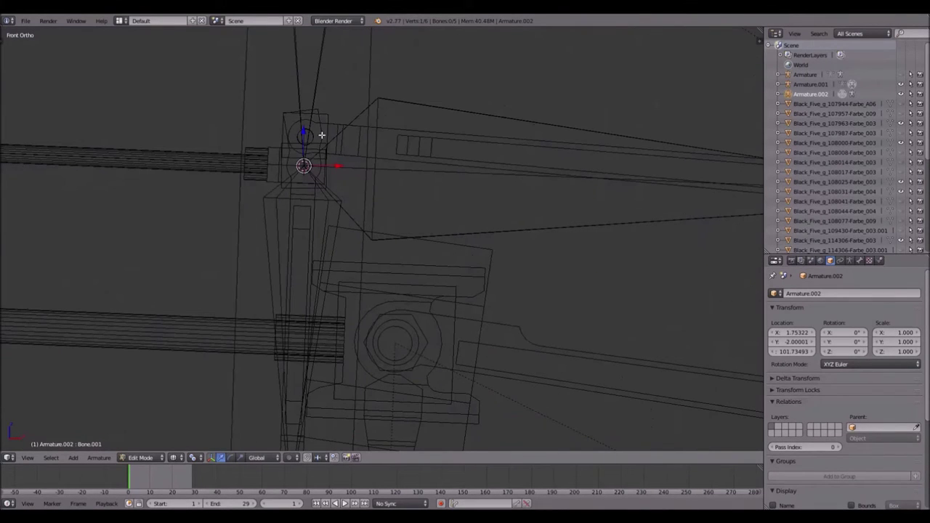
key("Tab")
right_click(328, 117)
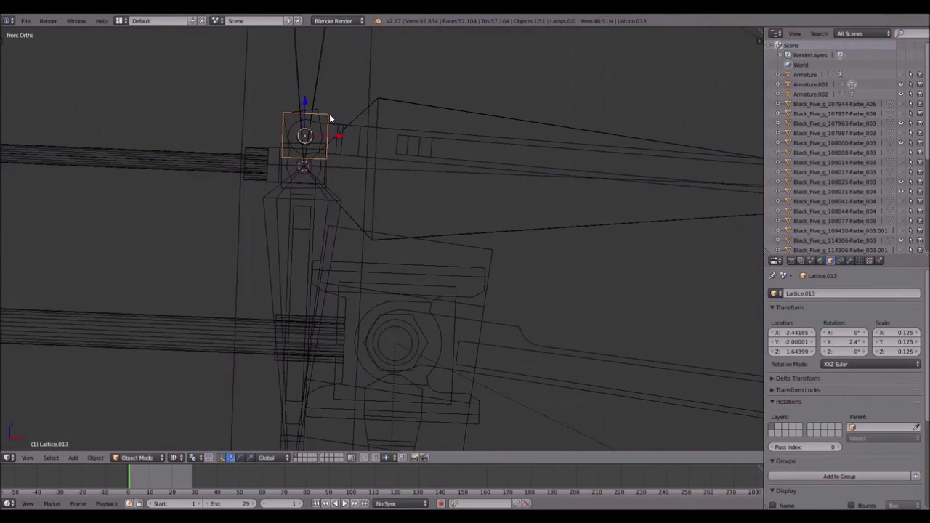
key("shift+s")
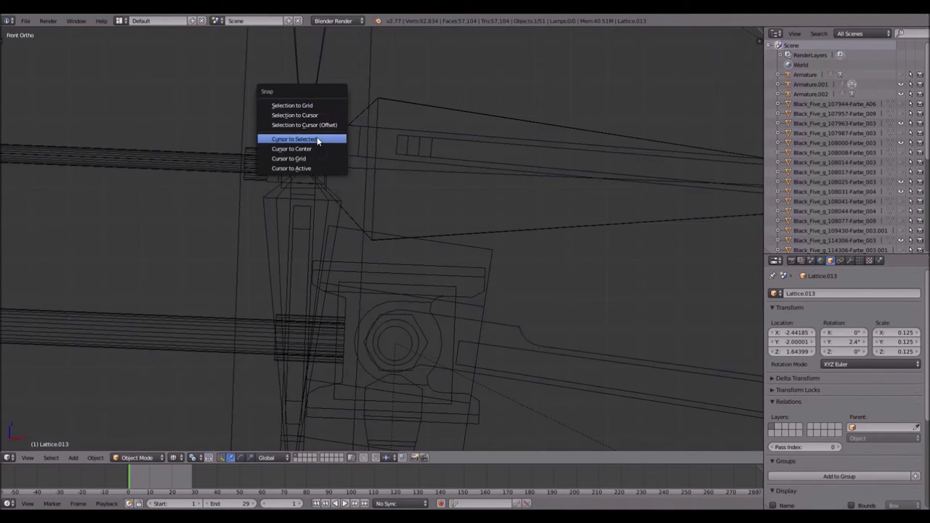
left_click(317, 138)
right_click(380, 112)
key("Tab")
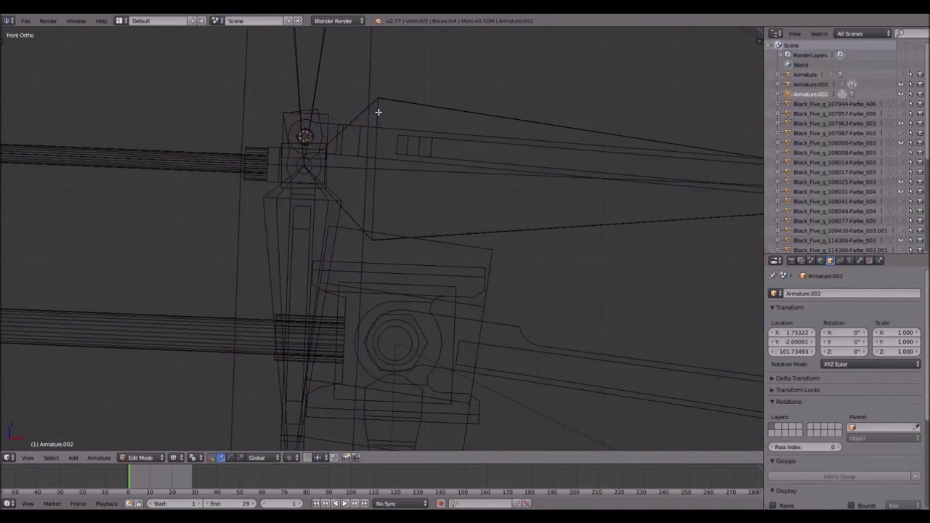
key("shift+s")
left_click(370, 91)
Step: Extrude a new bone from the joint at the lattice pivot and snap it to the cursor
right_click_drag(302, 165, 266, 150)
scroll(261, 138, "down", 4)
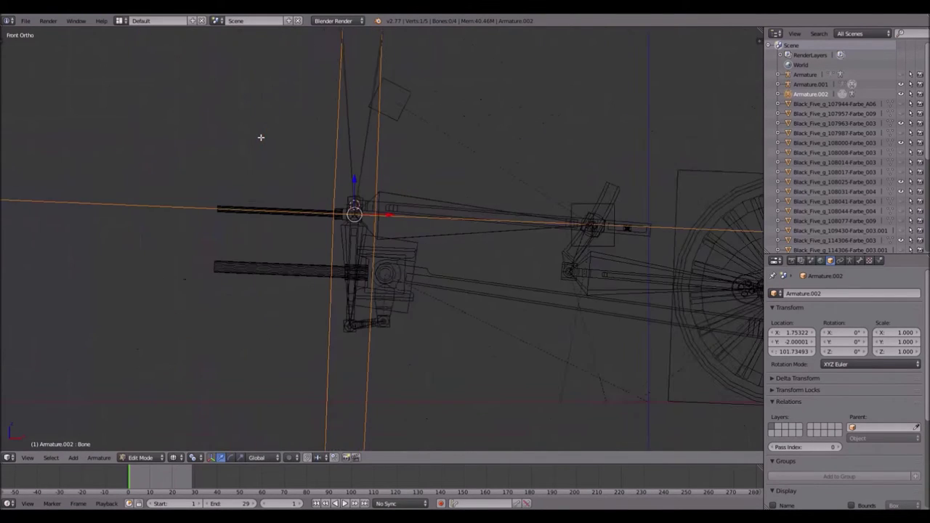
scroll(262, 138, "down", 3)
left_click(177, 183, "ctrl")
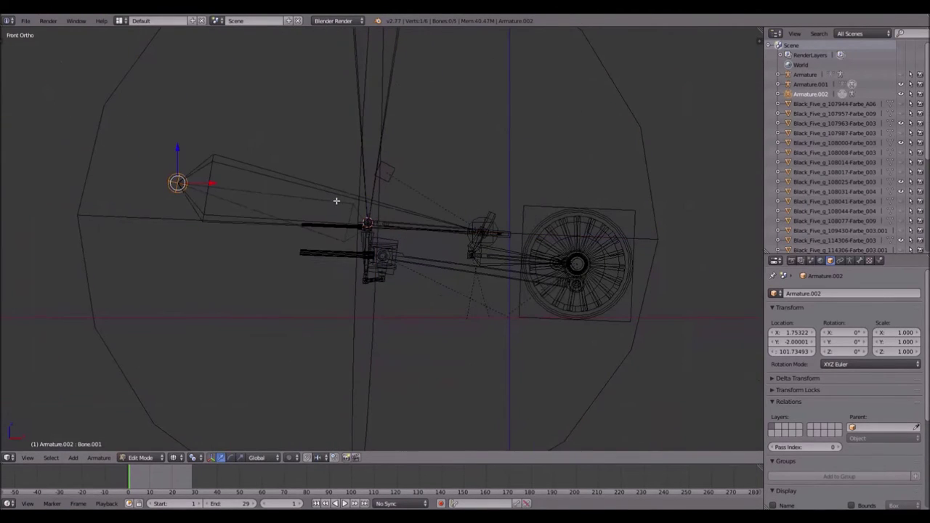
scroll(272, 192, "up", 3)
scroll(221, 153, "down", 3)
scroll(356, 205, "up", 5)
key("shift+s")
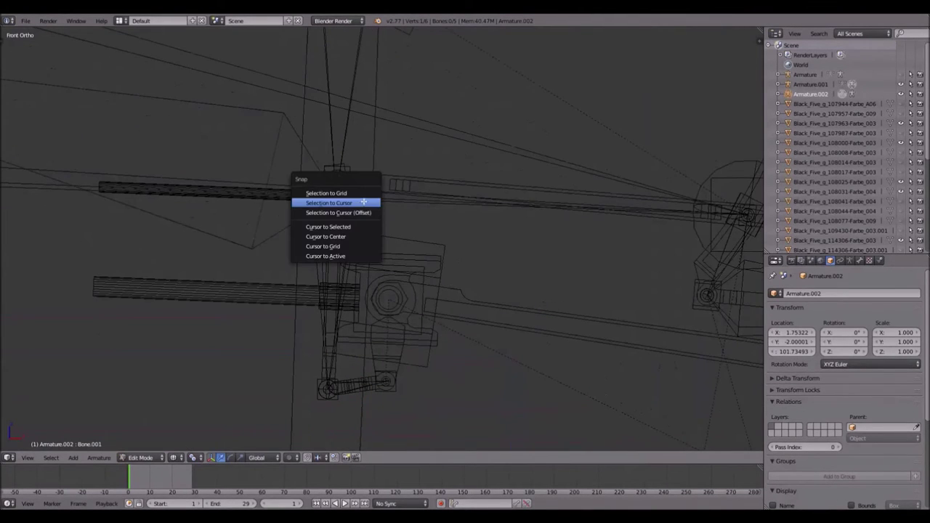
left_click(361, 213)
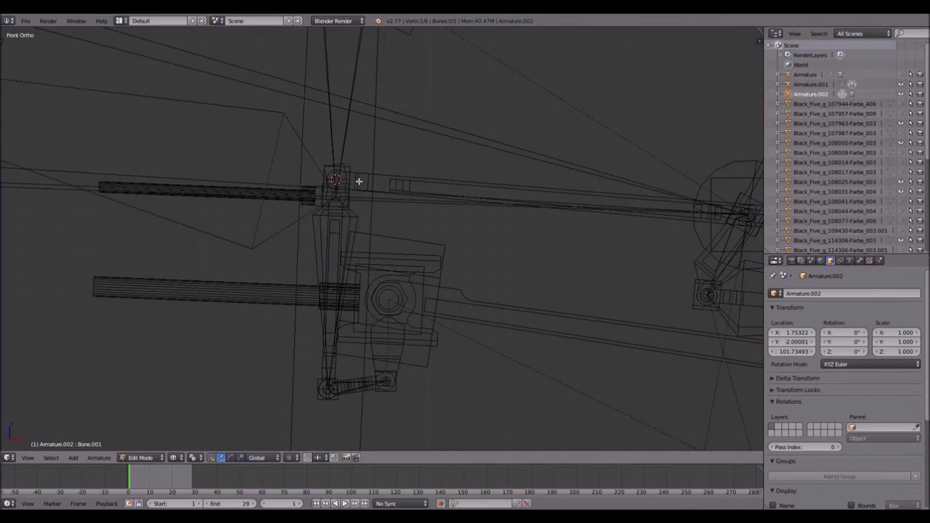
key("shift+s")
left_click(359, 181)
Step: Switch Armature.002 into Pose Mode
scroll(415, 213, "down", 2)
scroll(506, 249, "up", 2)
middle_click_drag(506, 249, 363, 212, "shift")
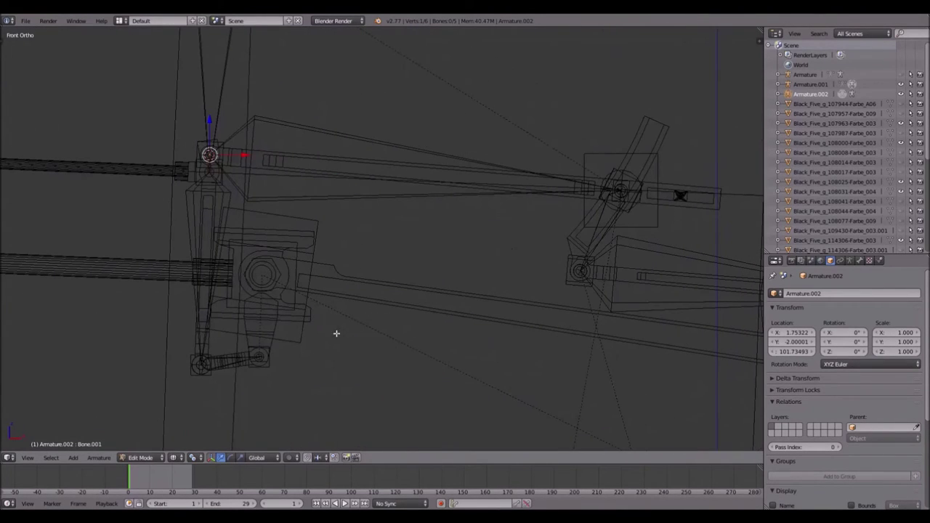
scroll(353, 247, "down", 3)
scroll(359, 249, "up", 2)
key("ctrl+Tab")
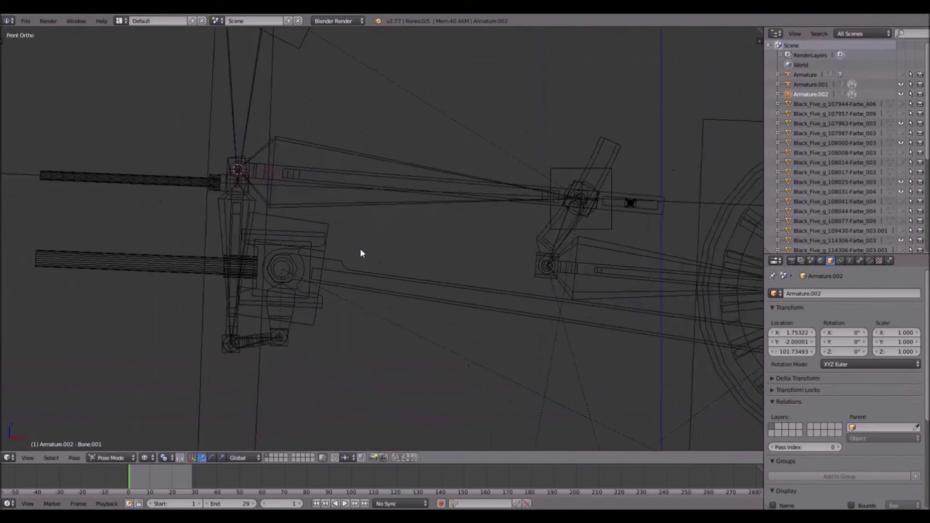
Step: Add an Inverse Kinematics constraint to Bone.002 targeting Lattice.014
left_click(869, 260)
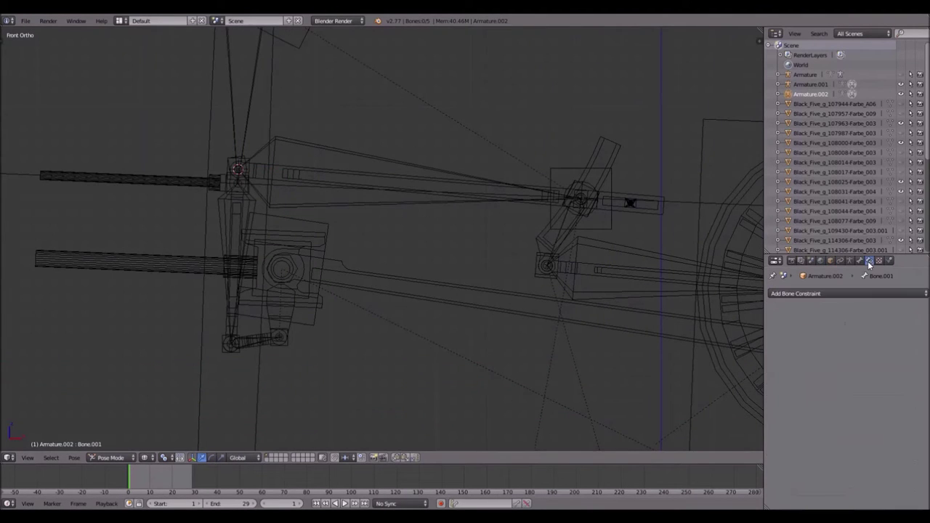
left_click(864, 293)
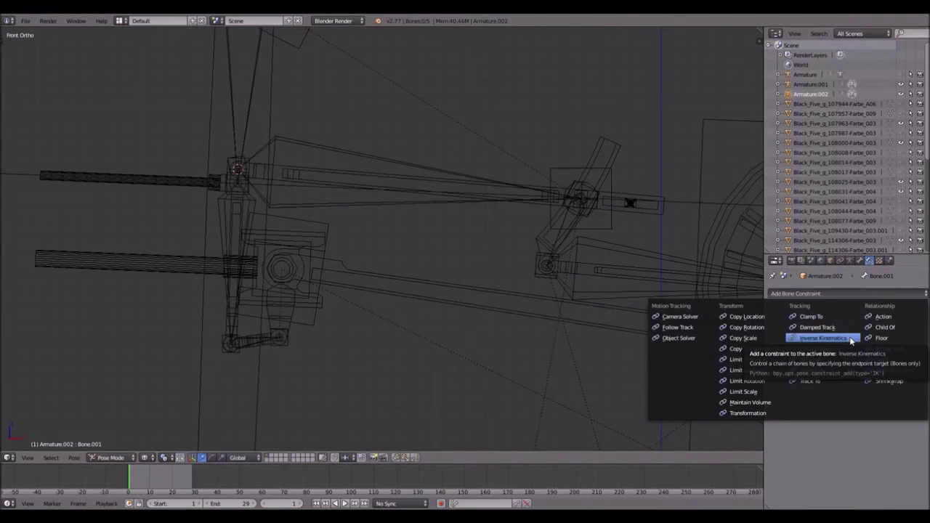
left_click(850, 339)
left_click(923, 329)
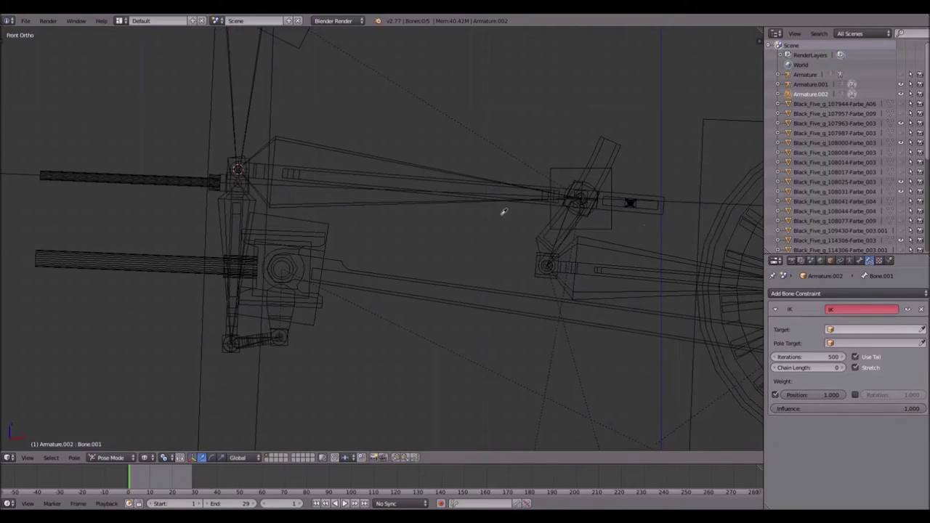
left_click(891, 294)
left_click(820, 338)
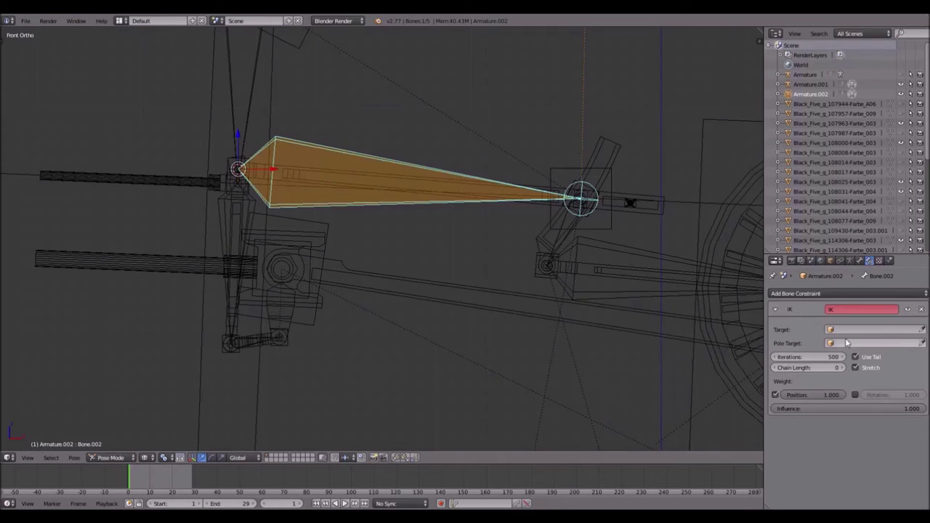
left_click(921, 329)
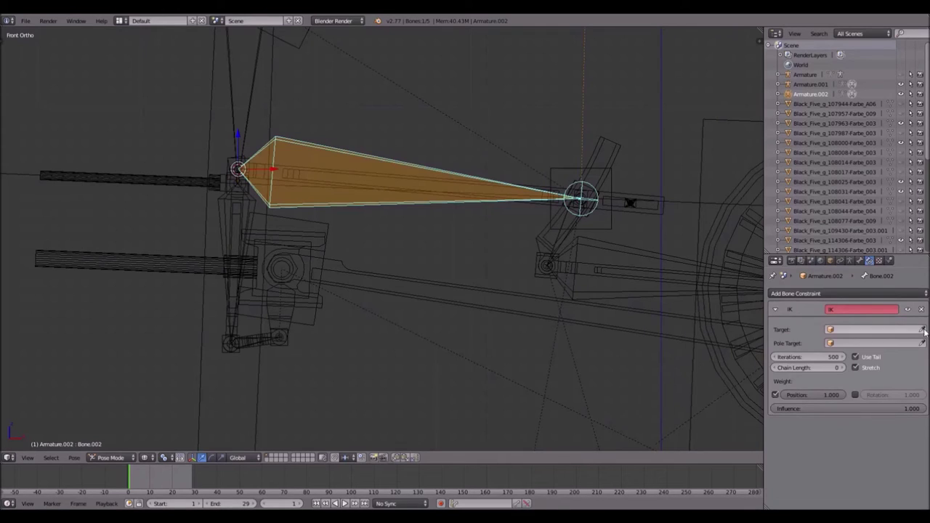
left_click(611, 223)
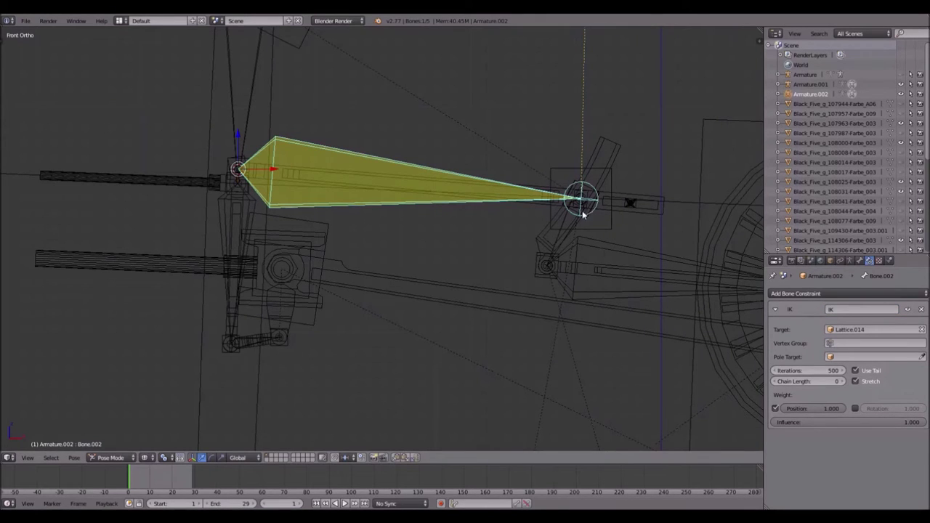
Step: Give the lower linkage bone Bone.004 an IK constraint targeting Lattice.008
scroll(280, 345, "up", 3)
scroll(281, 347, "down", 2)
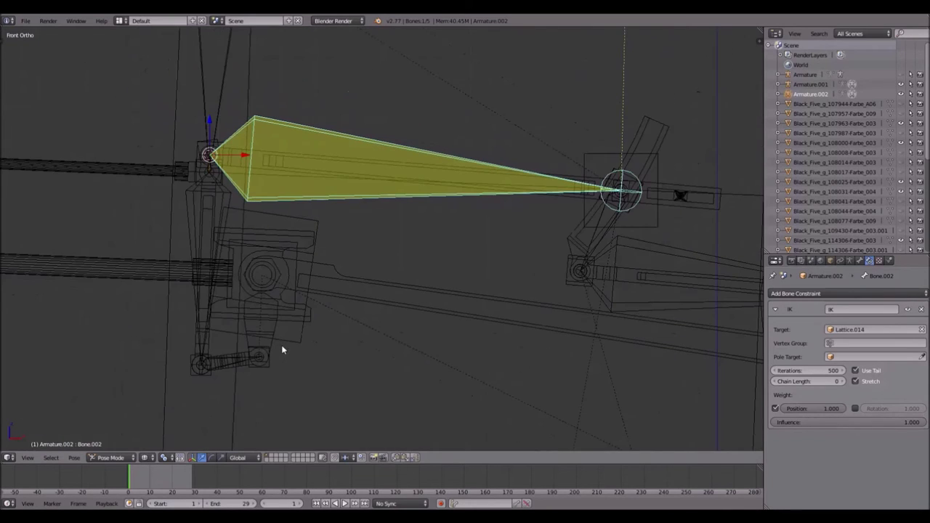
scroll(282, 347, "up", 1)
middle_click_drag(368, 326, 506, 262, "shift")
scroll(446, 326, "up", 2)
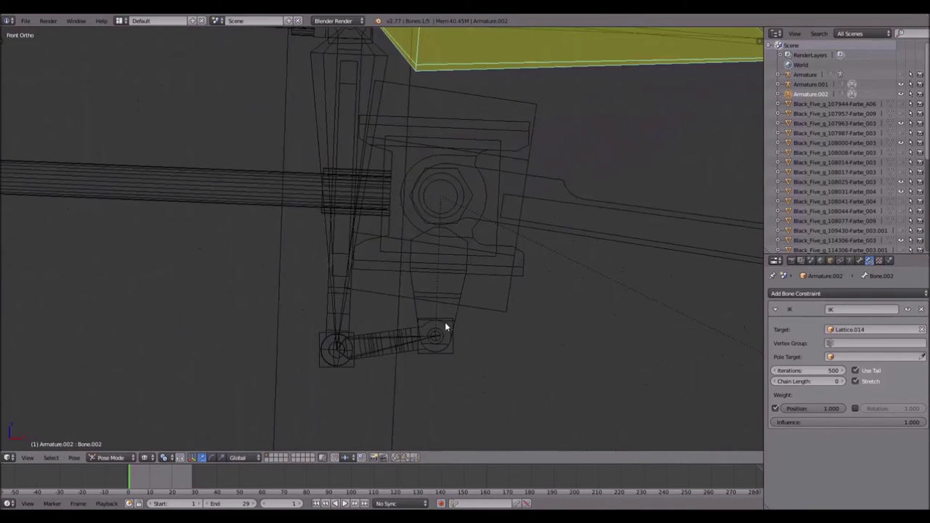
right_click(385, 346)
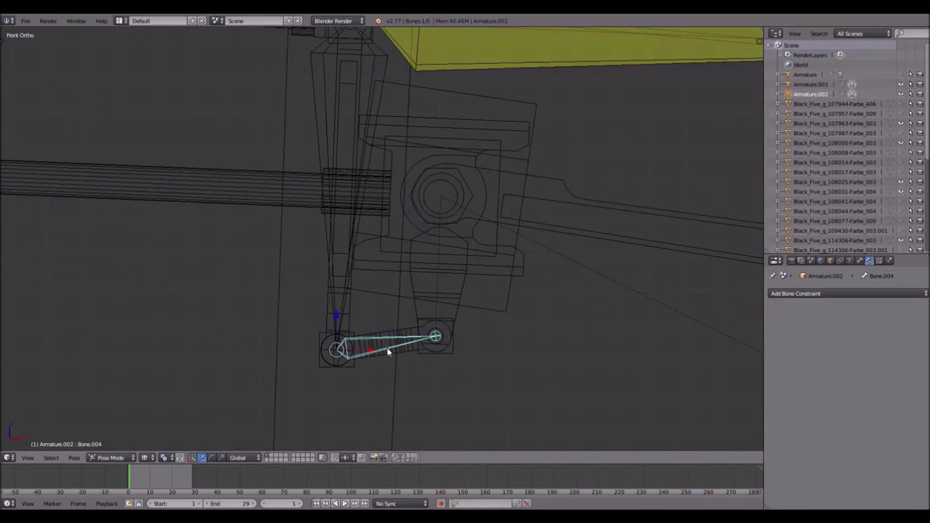
left_click(915, 294)
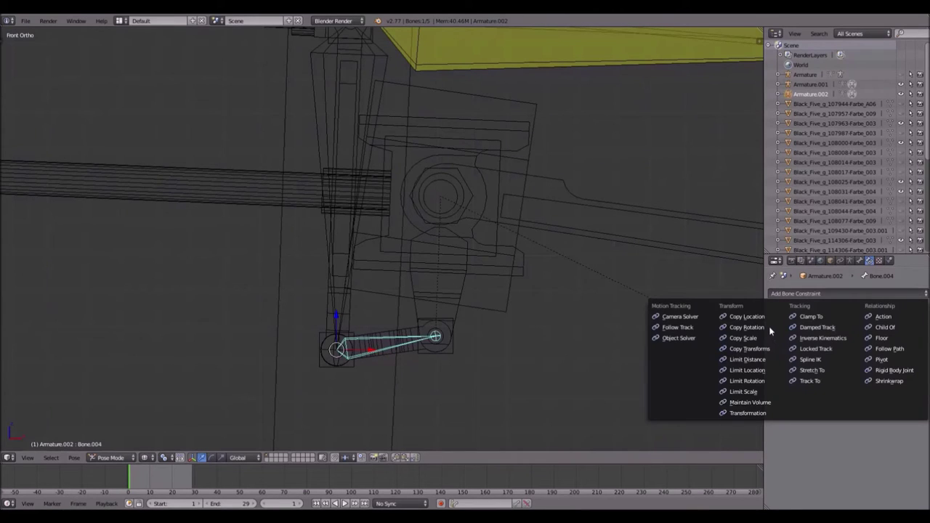
left_click(834, 337)
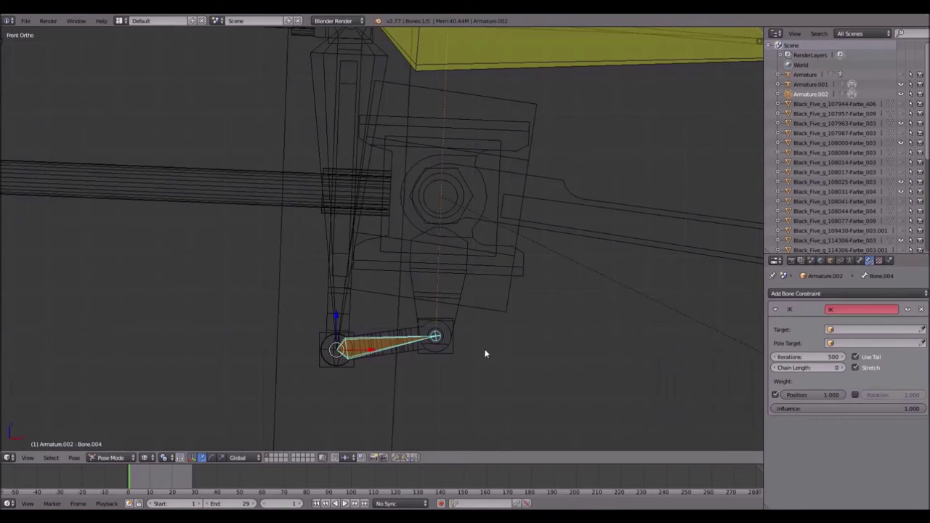
left_click(920, 331)
left_click(452, 355)
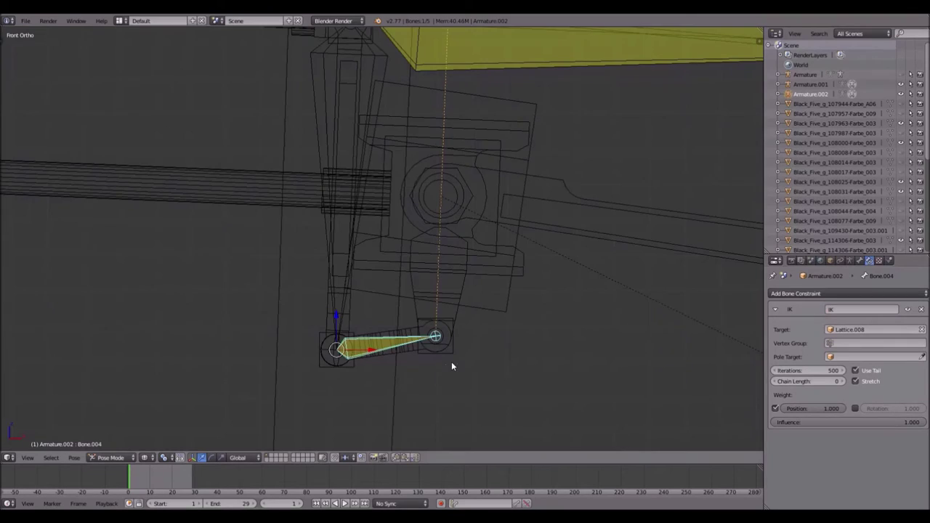
scroll(392, 291, "down", 4)
scroll(444, 281, "up", 1)
scroll(443, 281, "down", 1)
middle_click_drag(444, 281, 219, 315, "shift")
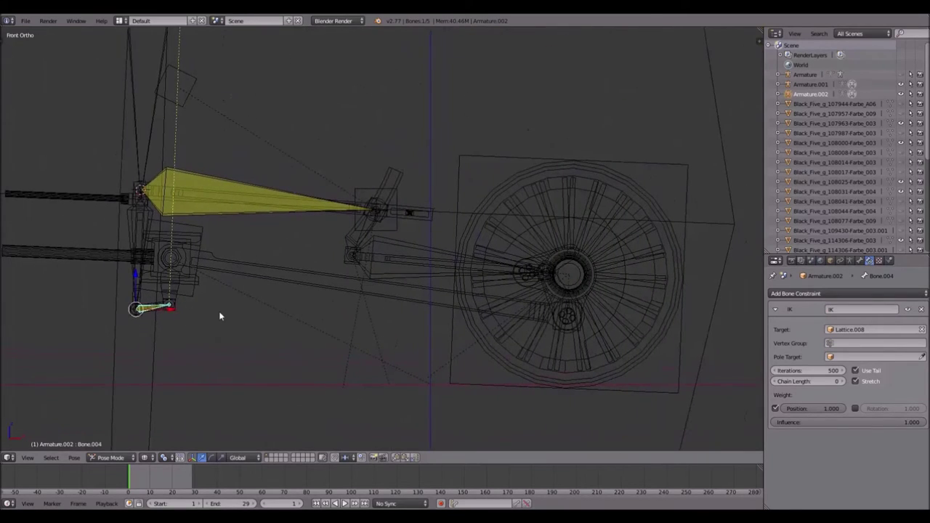
Step: Return to Object Mode and play the animation, zooming in on the valve gear
key("ctrl+Tab")
key("alt+a")
middle_click_drag(225, 173, 390, 180, "shift")
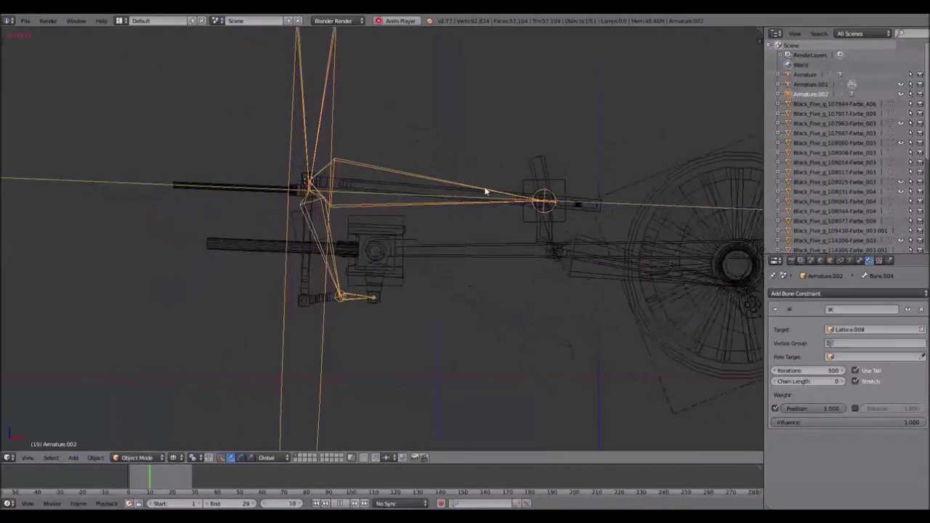
scroll(288, 196, "up", 4)
middle_click_drag(288, 197, 340, 188, "shift")
scroll(324, 125, "up", 4)
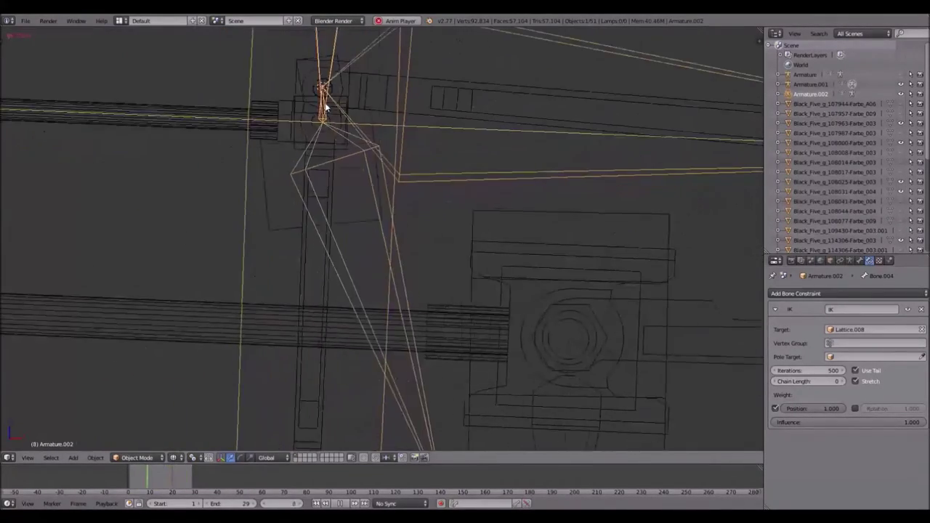
scroll(334, 151, "up", 3)
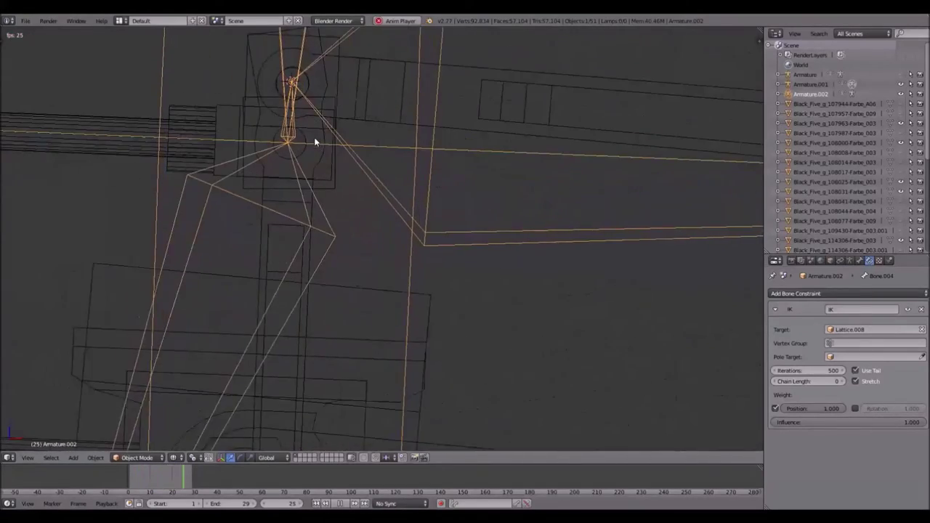
Step: Orbit to watch the lower linkage, then stop playback at frame 1
middle_click_drag(306, 158, 394, 254, "shift")
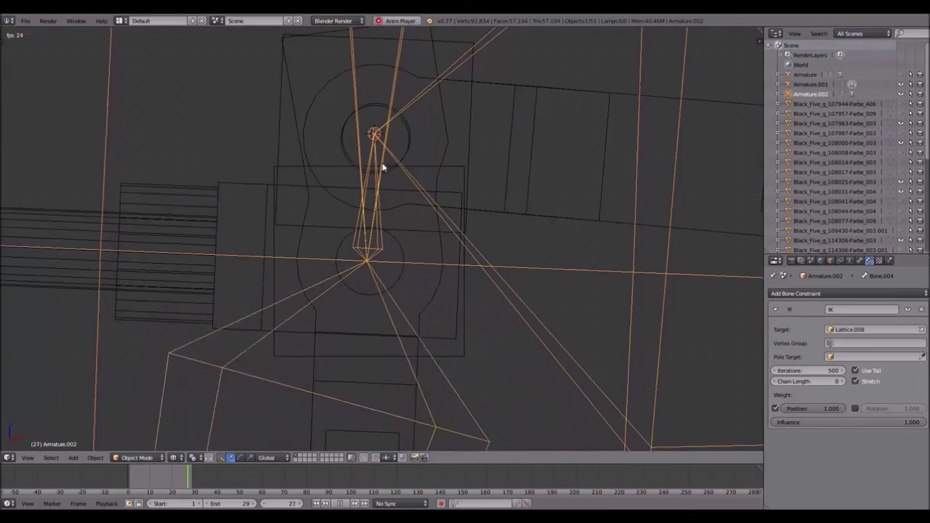
scroll(385, 128, "down", 3)
middle_click_drag(385, 128, 381, 349)
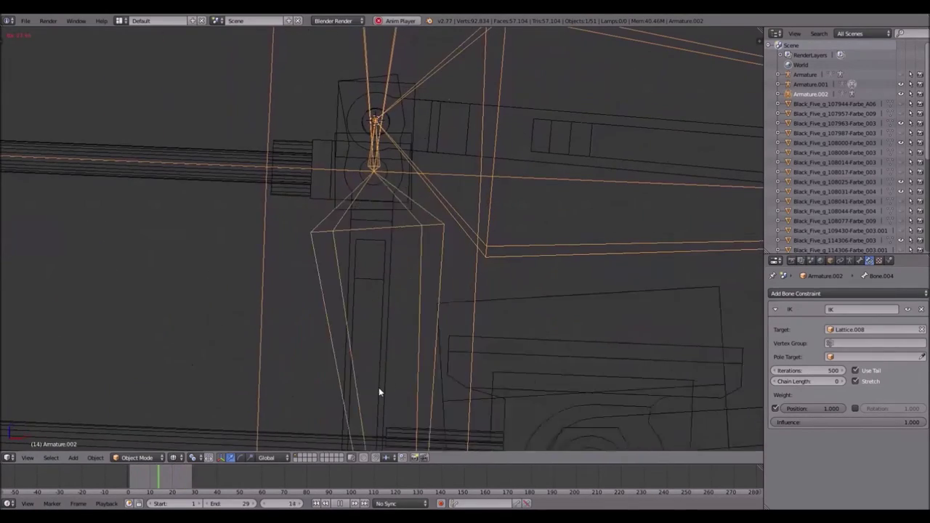
scroll(381, 116, "down", 3)
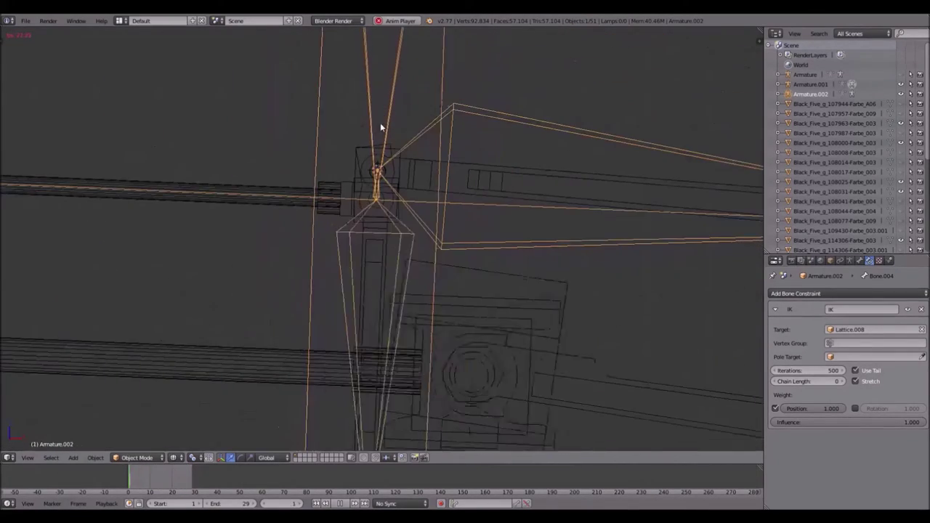
scroll(374, 170, "up", 3)
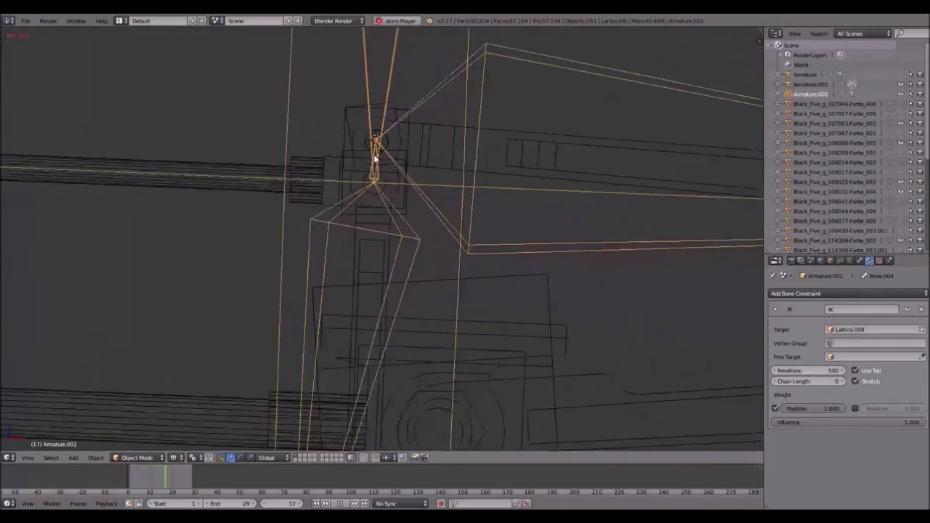
scroll(339, 142, "down", 3)
key("Escape")
scroll(592, 169, "down", 3, "ctrl")
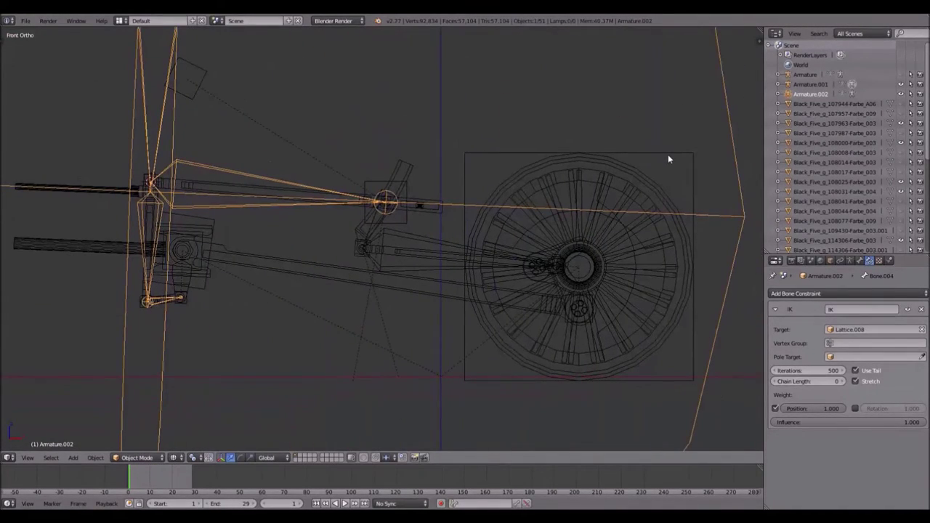
Step: Rotate the wheel lattice Lattice.001 to 2.4° on Y
right_click(687, 154)
key("r")
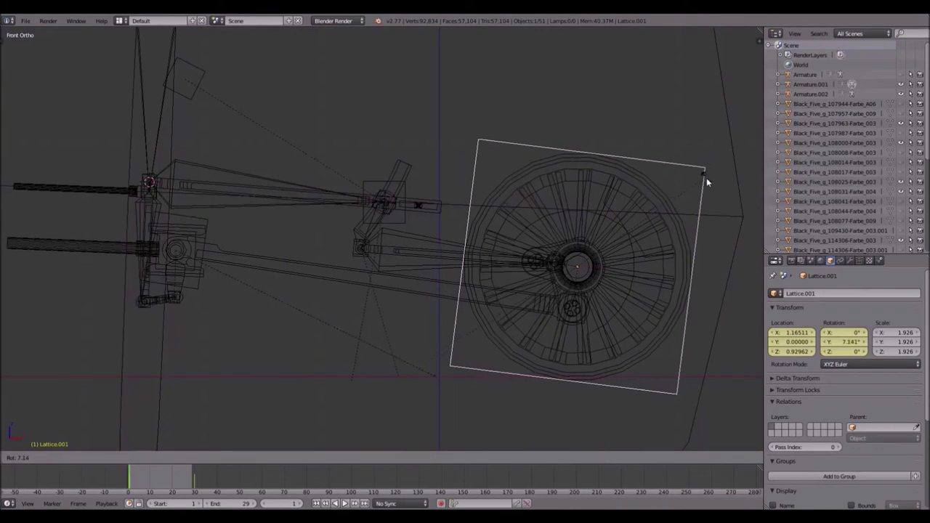
left_click(706, 185)
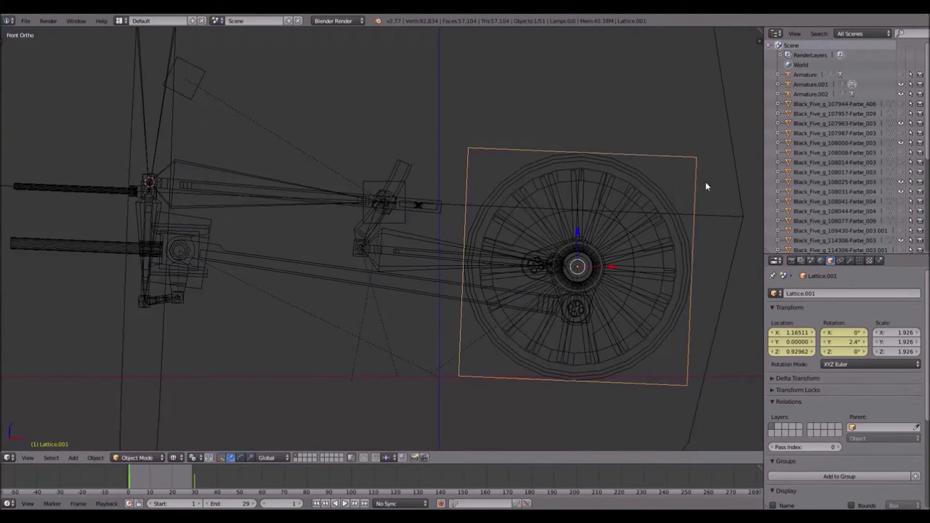
Step: Zoom in and centre the view on the crosshead pivot joint
scroll(150, 157, "up", 5)
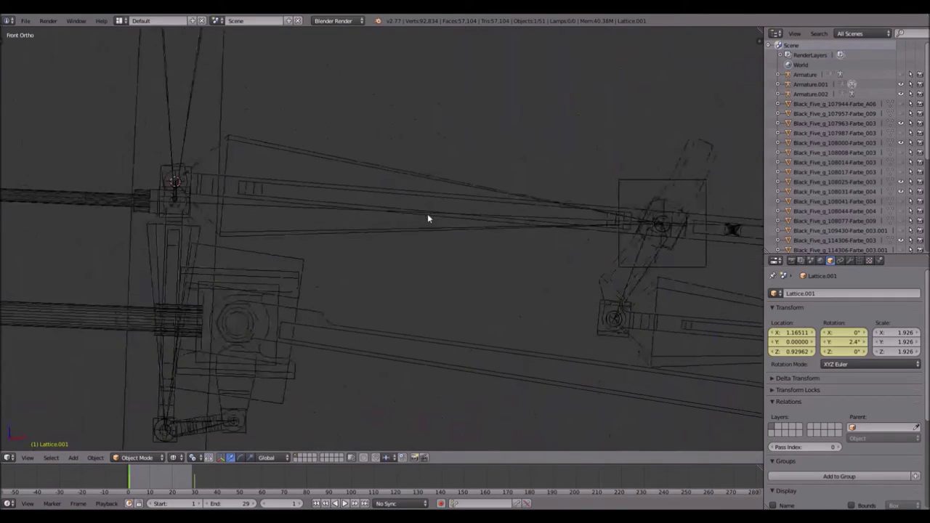
middle_click_drag(335, 216, 449, 182, "shift")
scroll(369, 181, "up", 3)
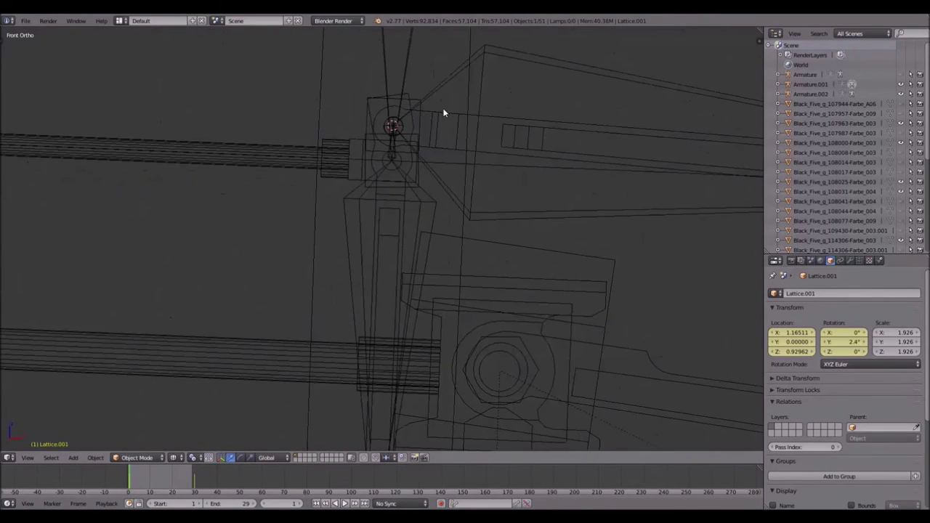
middle_click_drag(445, 112, 424, 169, "shift")
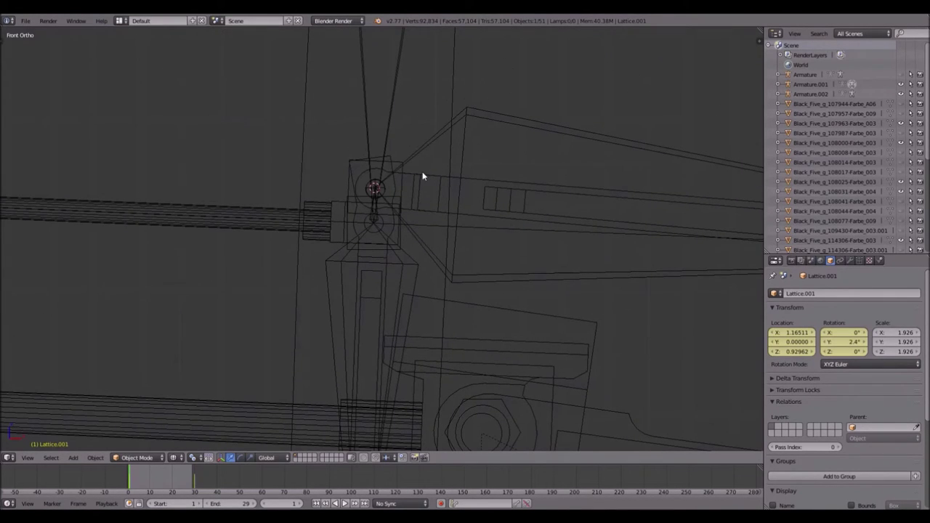
scroll(418, 174, "up", 2)
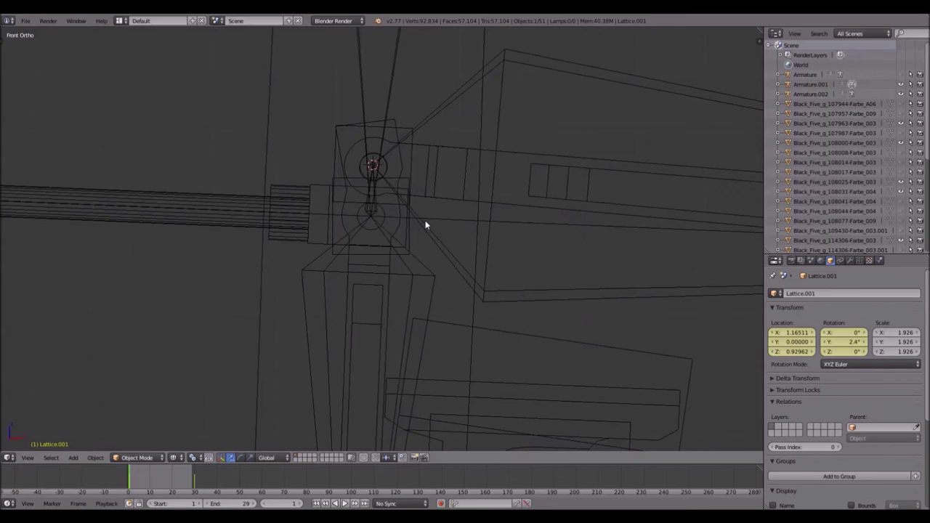
Step: In Edit Mode on Armature.002, parent the pivot bone Bone.001 to Bone.003
right_click(386, 88)
key("Tab")
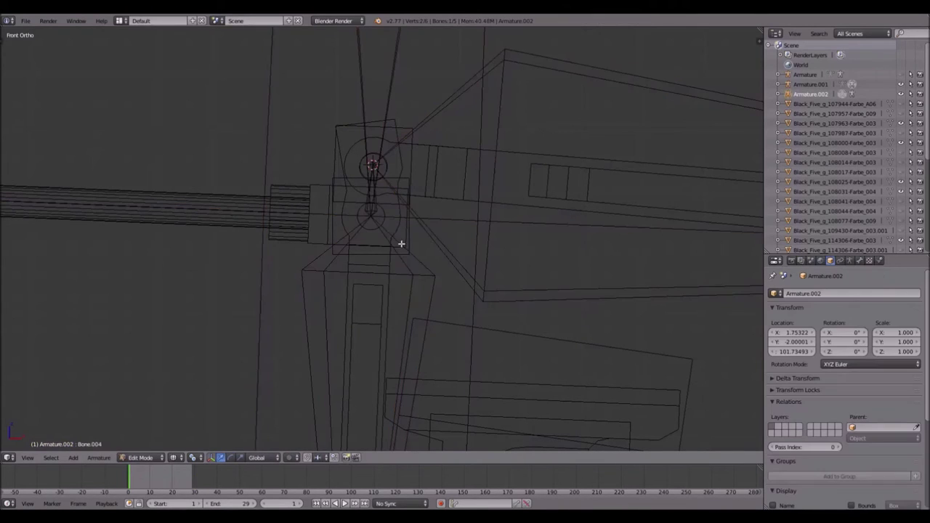
right_click(374, 208)
right_click(430, 281, "shift")
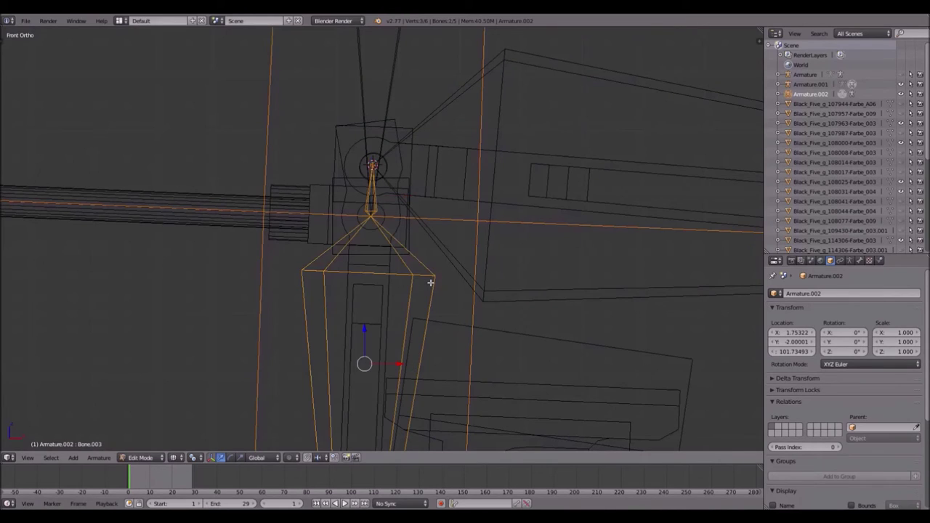
key("ctrl+p")
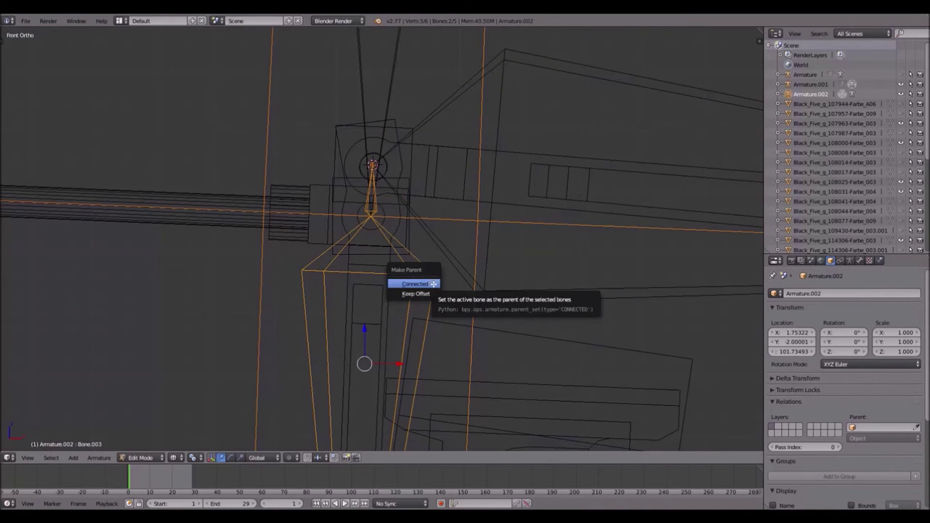
left_click(418, 293)
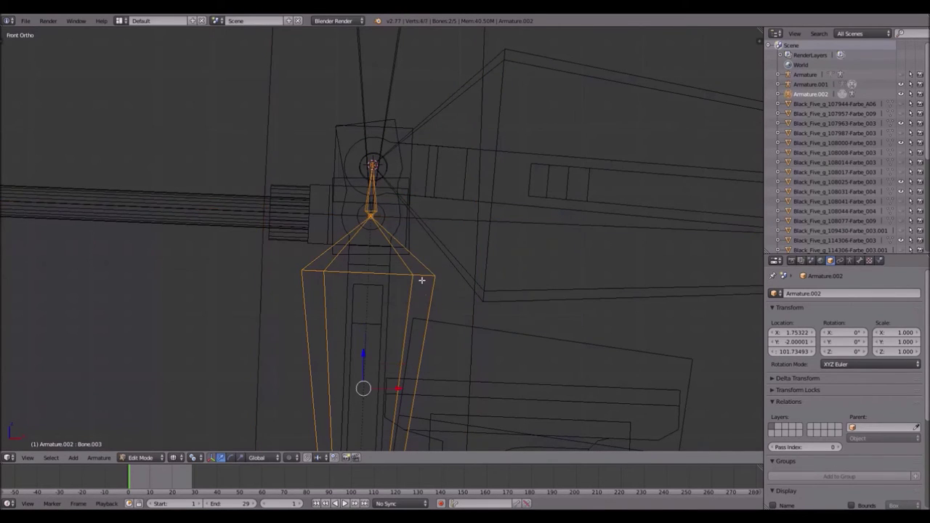
Step: Delete the surplus Bone.001, return to Object Mode and replay the animation
scroll(375, 212, "up", 3)
right_click(375, 188)
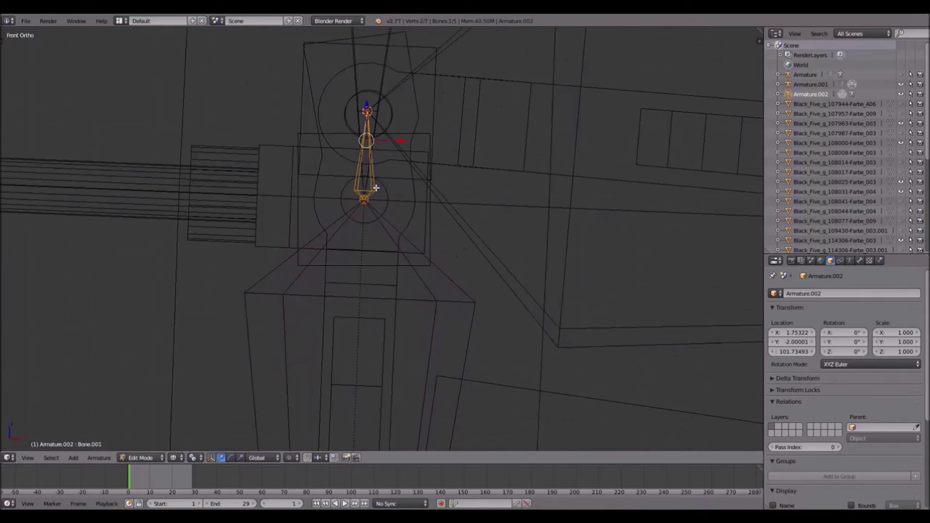
key("g")
key("Escape")
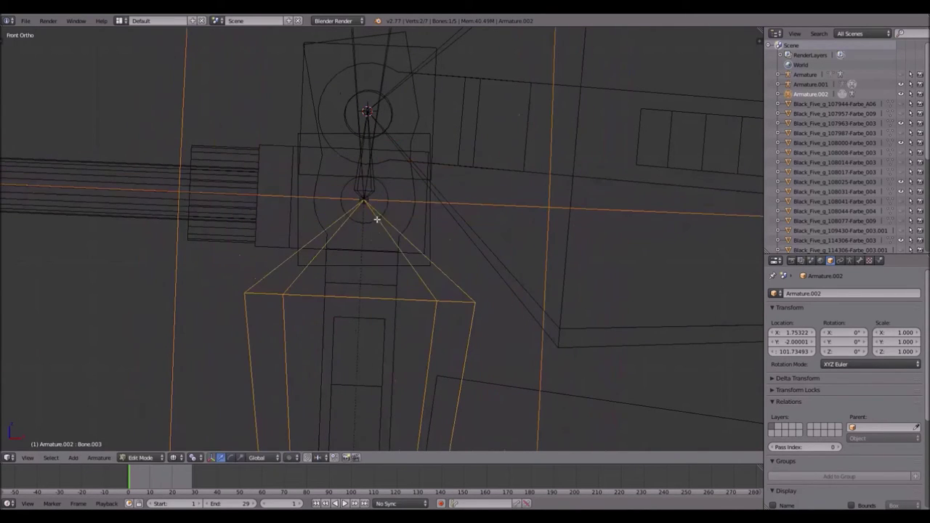
key("alt+p")
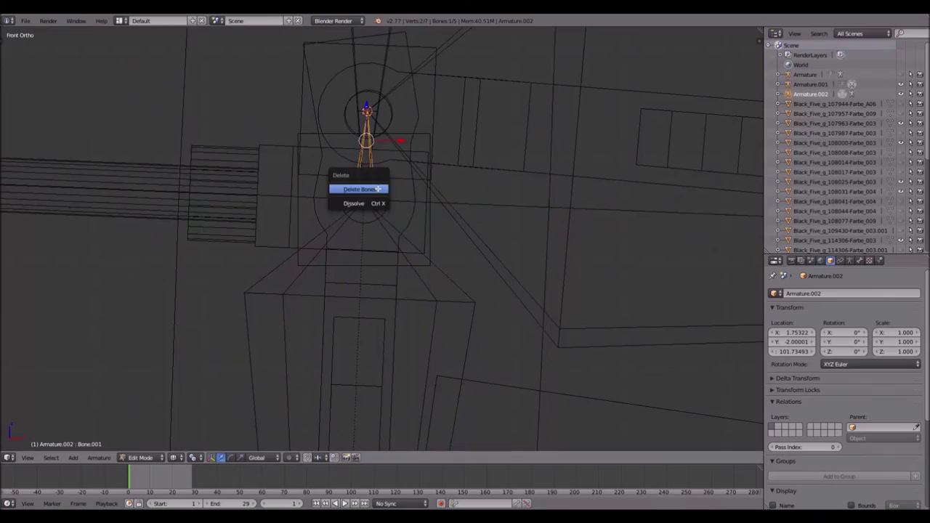
left_click(376, 189)
key("Tab")
key("alt+a")
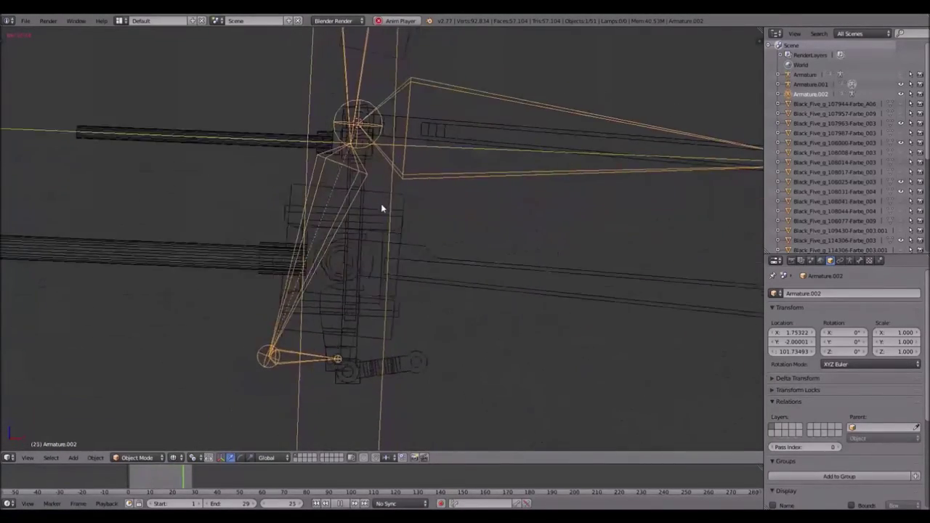
Step: Stop playback, delete Bone.002's IK constraint in Pose Mode, and replay to check
middle_click_drag(508, 225, 228, 224, "shift")
key("Escape")
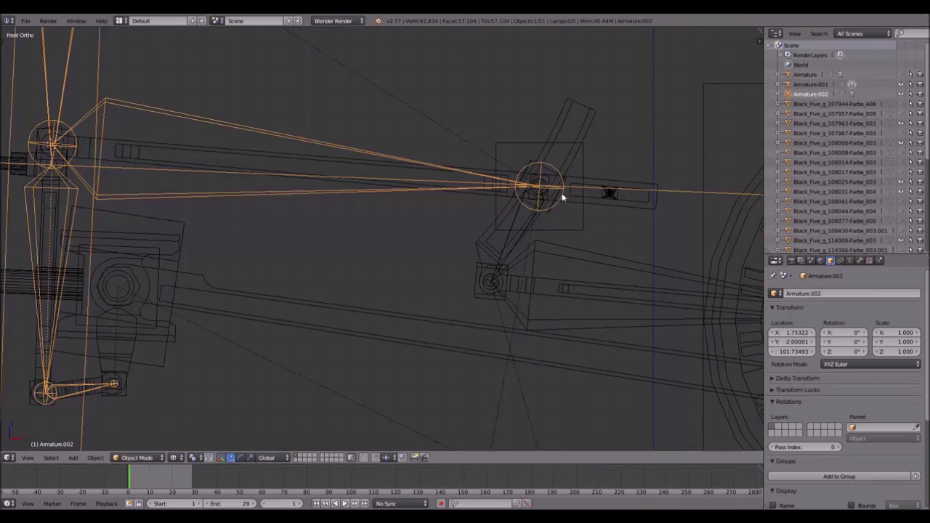
scroll(577, 219, "down", 2)
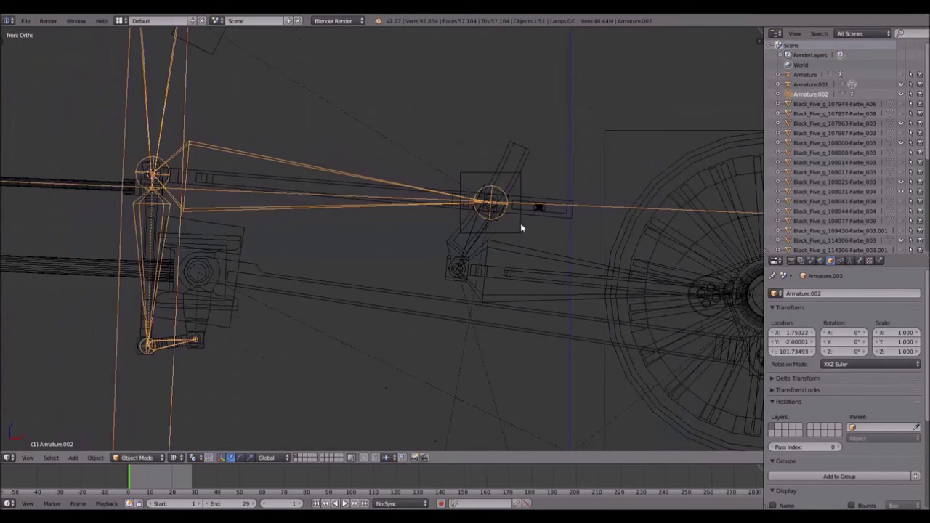
key("Tab")
key("Tab")
key("ctrl+Tab")
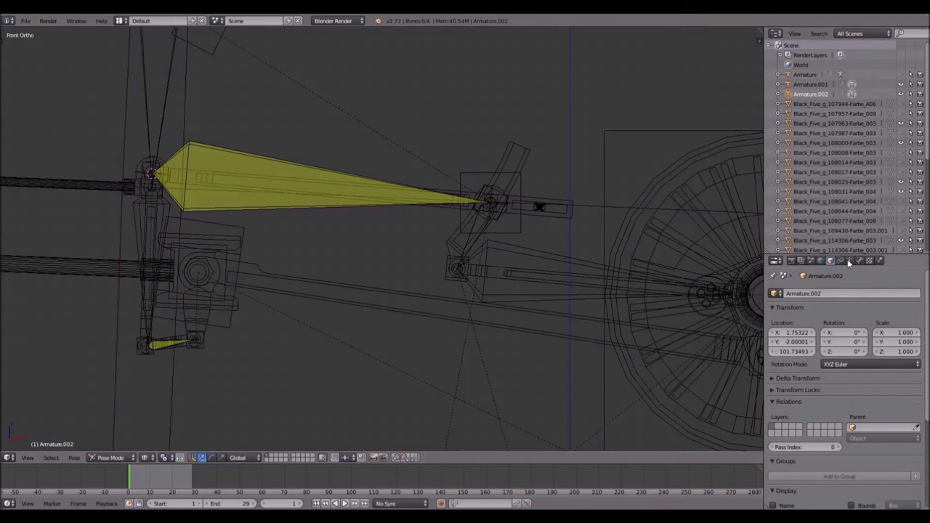
right_click(269, 176)
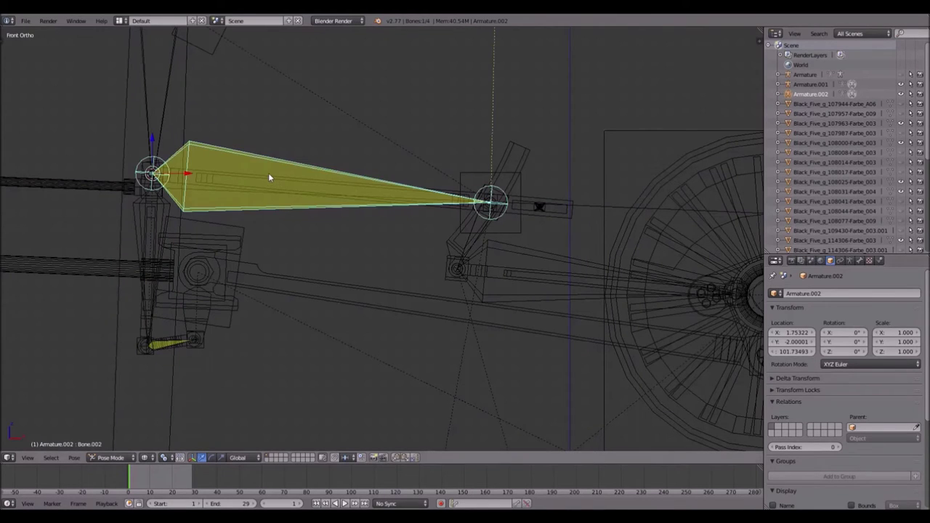
left_click(870, 260)
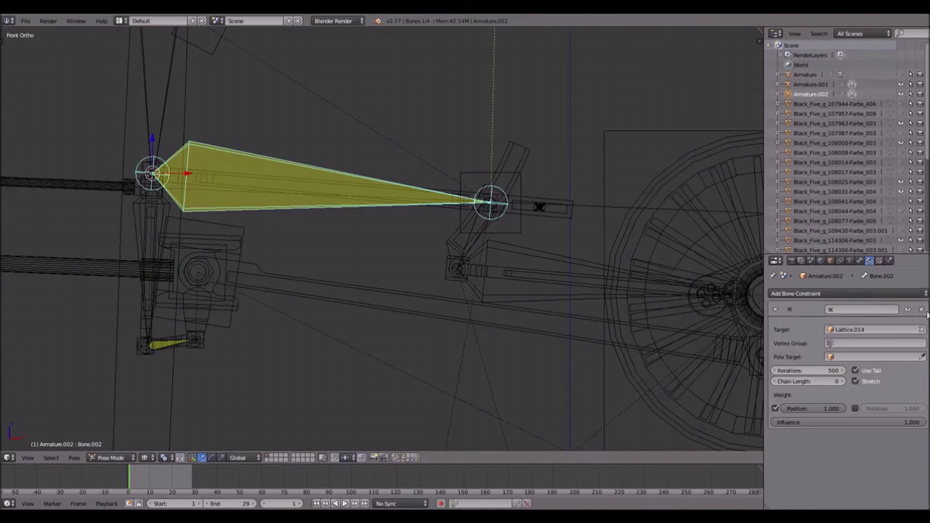
left_click(921, 309)
key("alt+a")
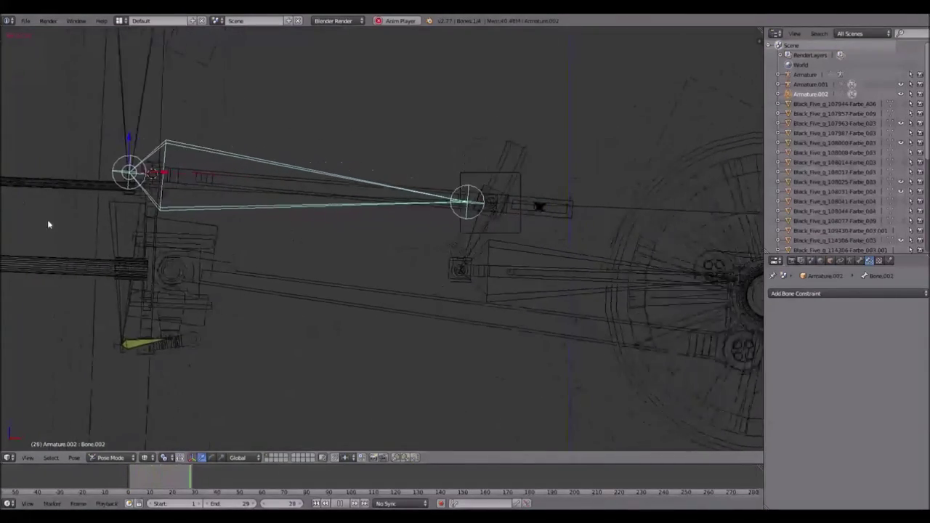
key("Escape")
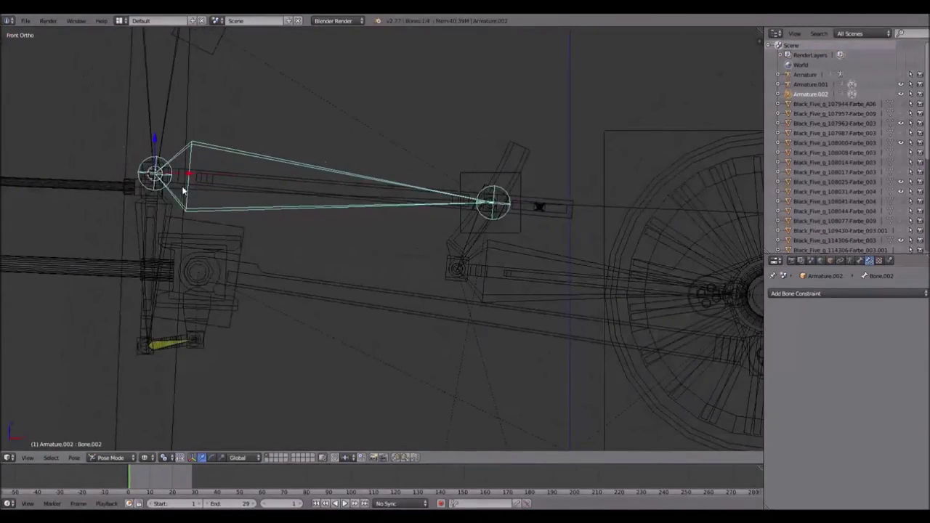
Step: Split the 3D view into two side-by-side areas
middle_click_drag(208, 155, 235, 206, "shift")
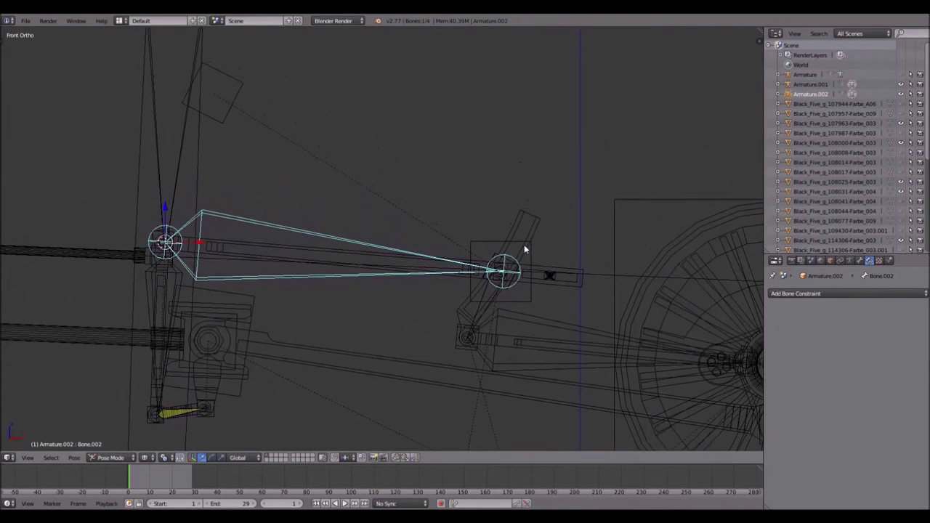
left_click_drag(760, 30, 617, 31)
left_click_drag(760, 41, 422, 291)
left_click(434, 457)
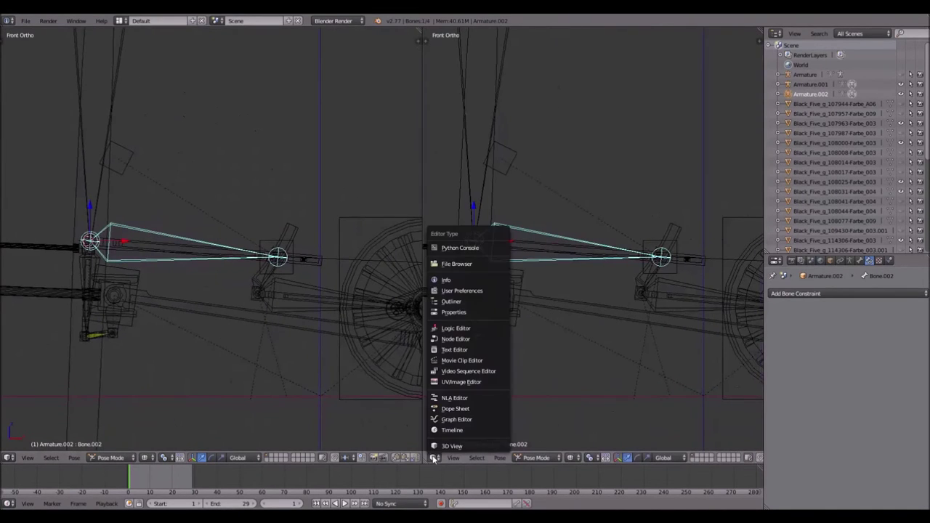
Step: Show the walsch tut.png reference image in an image editor on the right
left_click(479, 383)
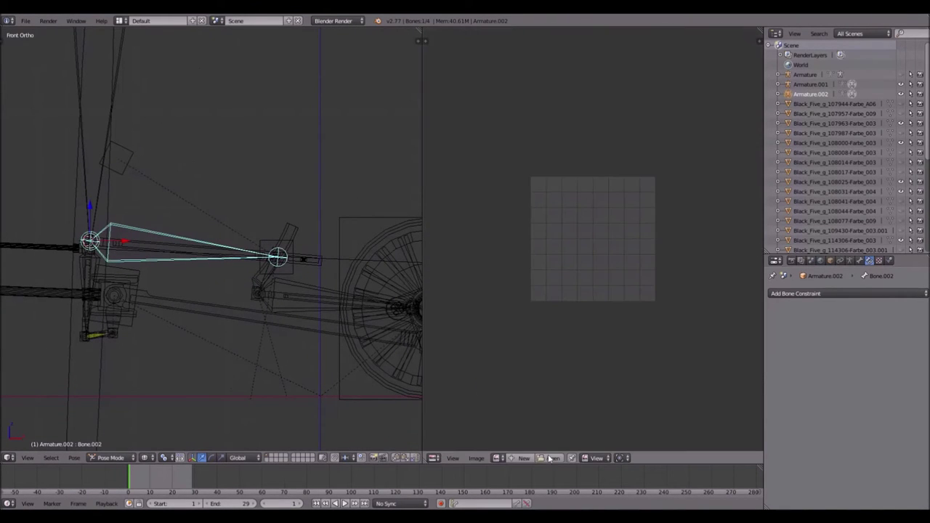
left_click(496, 457)
left_click(528, 360)
scroll(568, 307, "down", 2)
middle_click_drag(608, 258, 572, 235)
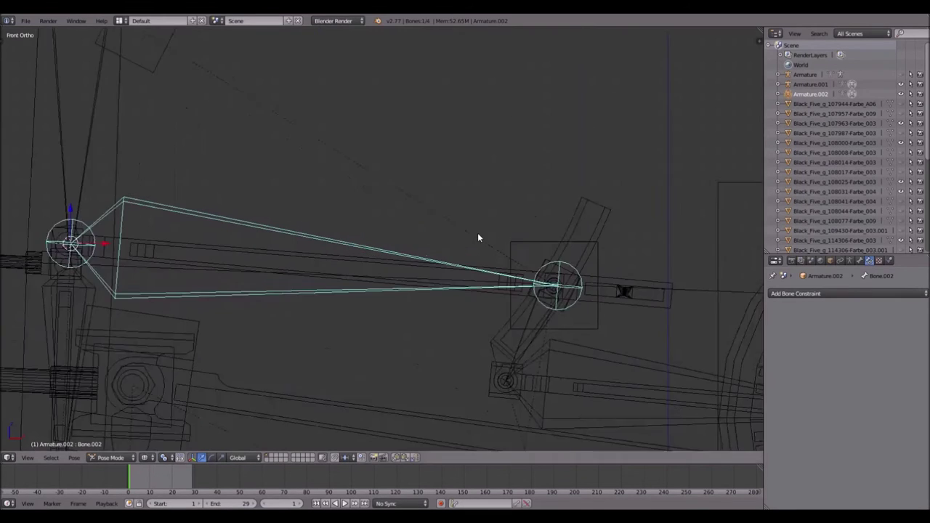
Step: Pan over the long bone and switch Armature.002 into Edit Mode
scroll(477, 233, "up", 1)
scroll(435, 257, "down", 2)
middle_click_drag(440, 247, 477, 276, "shift")
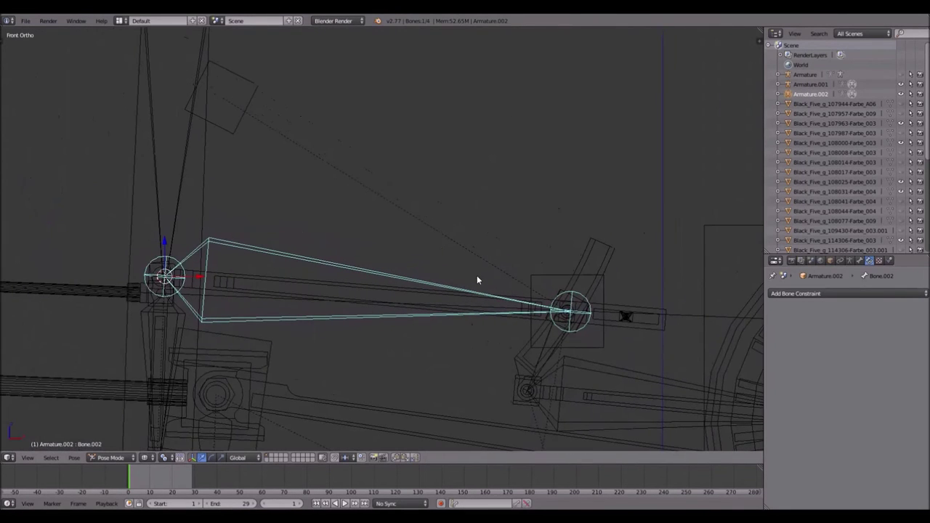
key("Tab")
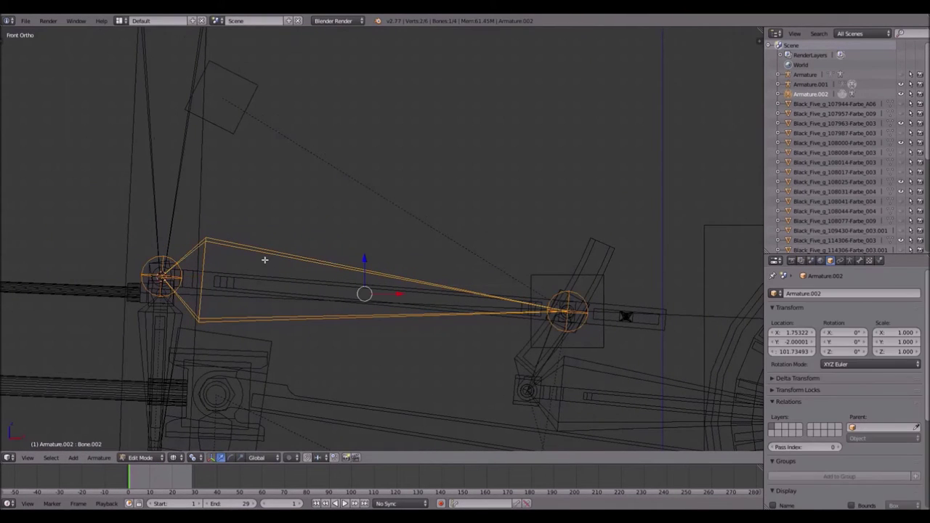
Step: Return to Object Mode and trial-rotate the wheel lattice, cancelling the turn
scroll(593, 286, "down", 1)
scroll(300, 201, "down", 2)
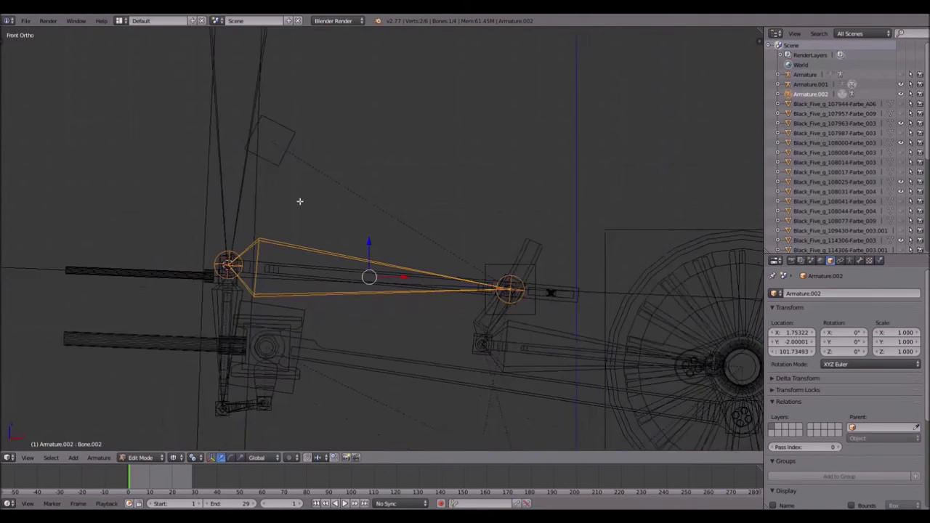
key("Tab")
right_click(578, 232)
key("r")
key("Escape")
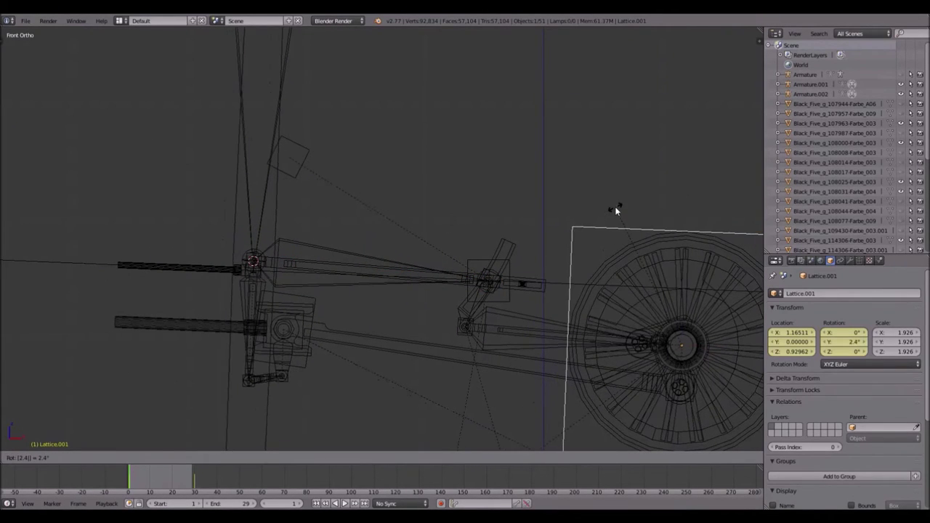
Step: Zoom in and select Lattice.014 at the rod pivot, then Bone.002
scroll(506, 280, "up", 3)
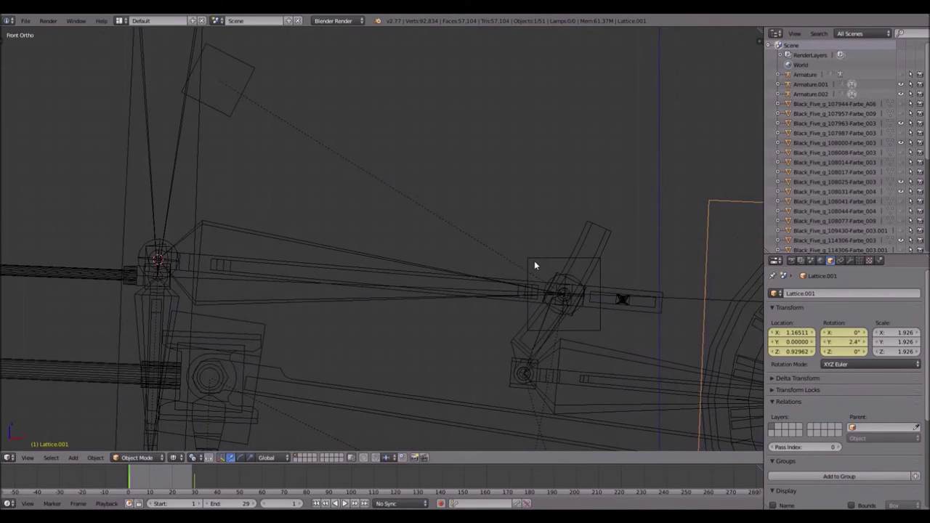
right_click(553, 264)
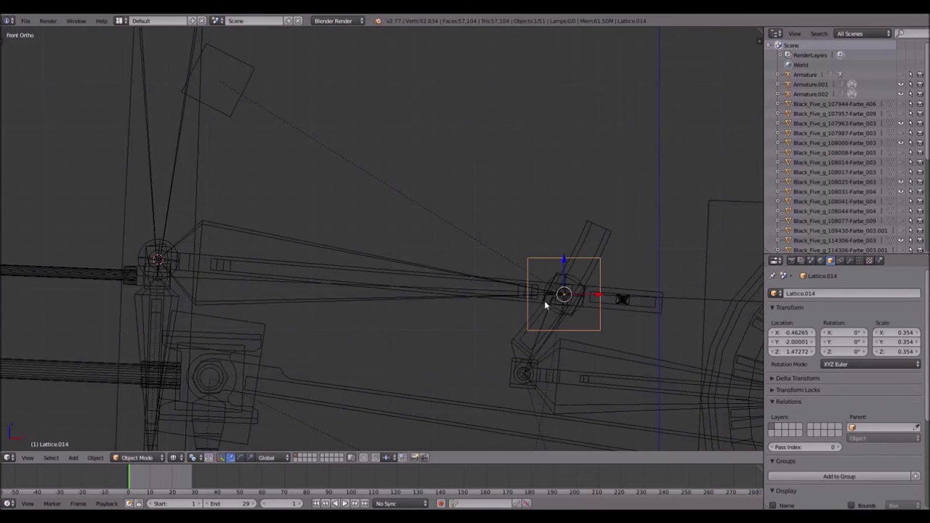
right_click(249, 247)
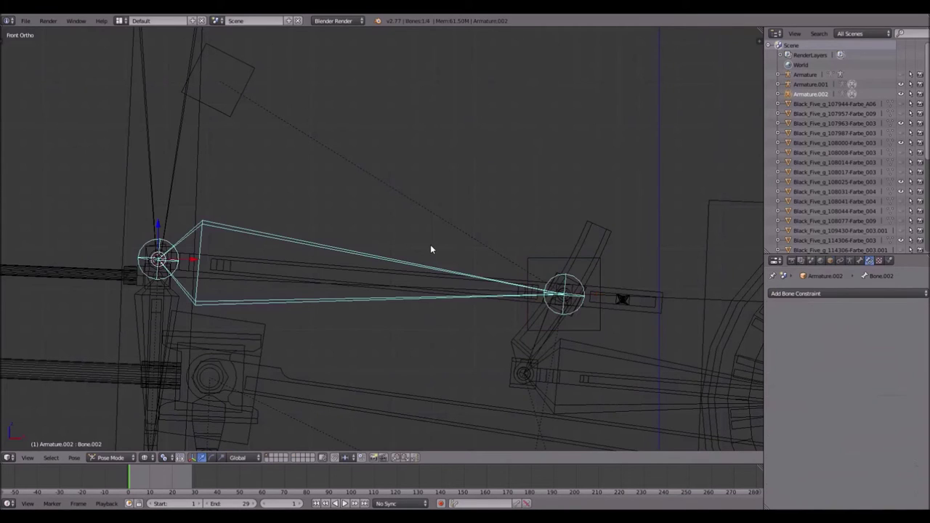
Step: Extrude a new bone upward from the bone's right joint in Edit Mode
key("ctrl+Tab")
key("Tab")
right_click(574, 295)
key("e")
left_click(278, 89)
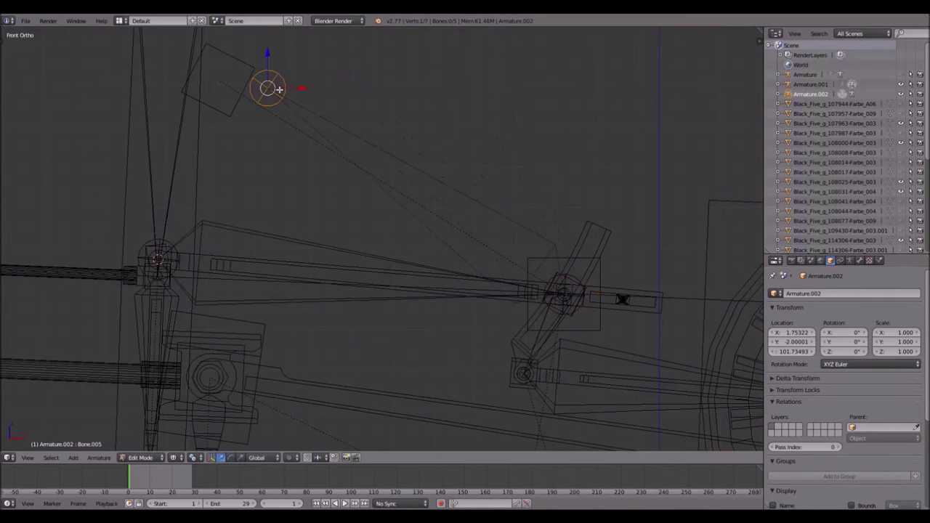
key("Tab")
Step: Snap the new bone's tip onto Lattice.012 using the 3D cursor
right_click(247, 69)
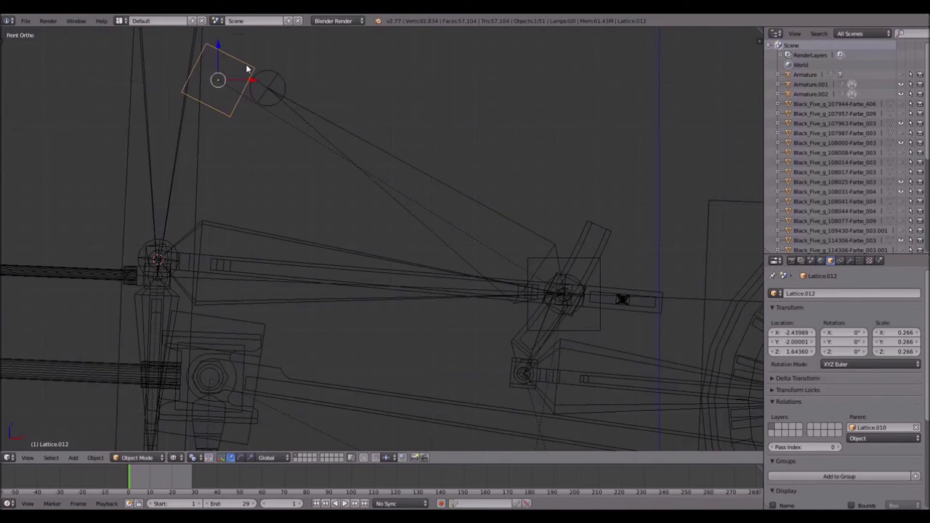
key("shift+s")
left_click(245, 90)
right_click(270, 88)
key("Tab")
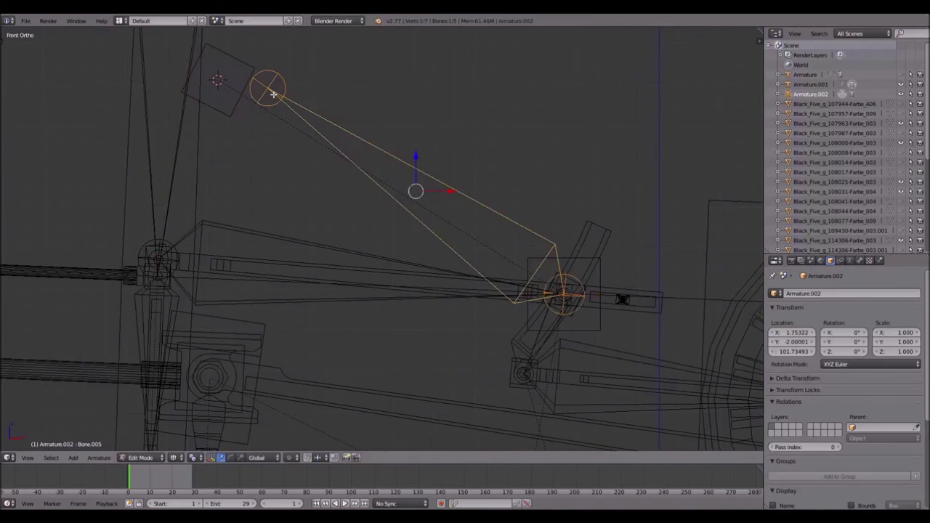
key("shift+s")
left_click(269, 72)
key("ctrl+z")
right_click(268, 87)
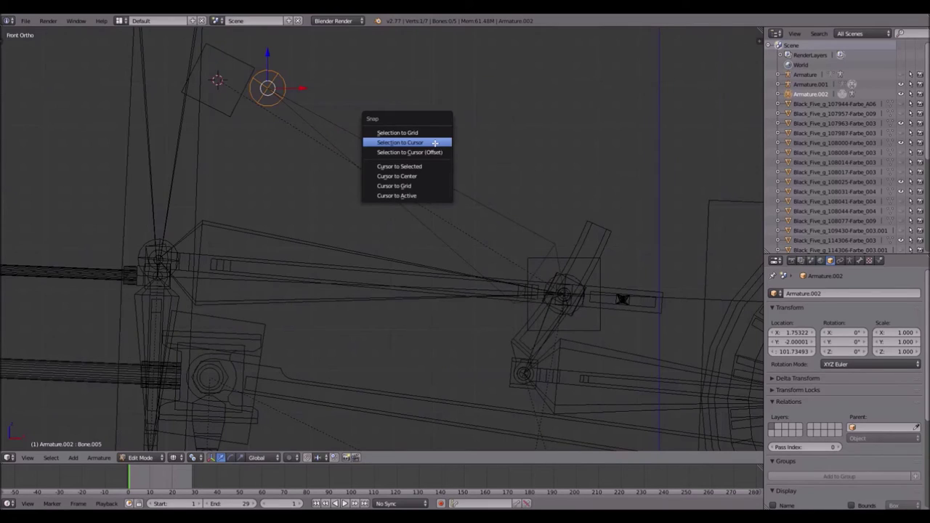
left_click(435, 143)
Step: In Pose Mode, give Bone.005 an IK constraint targeting Lattice.012
key("ctrl+Tab")
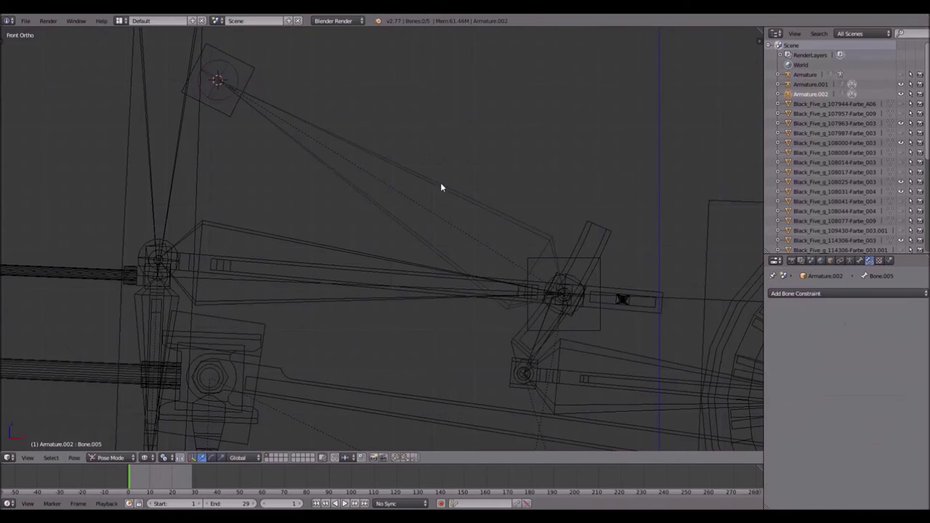
right_click(440, 187)
left_click(874, 295)
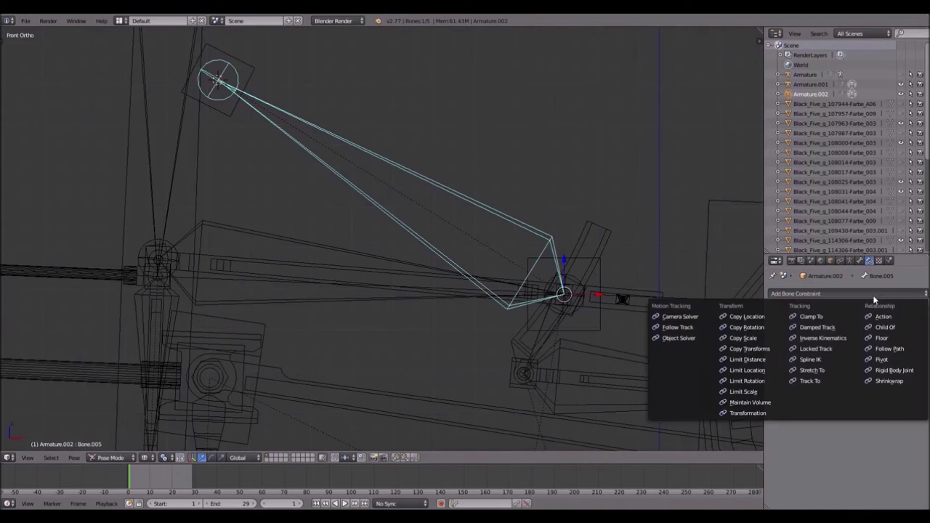
left_click(847, 338)
left_click(921, 329)
left_click(253, 73)
scroll(255, 80, "down", 5)
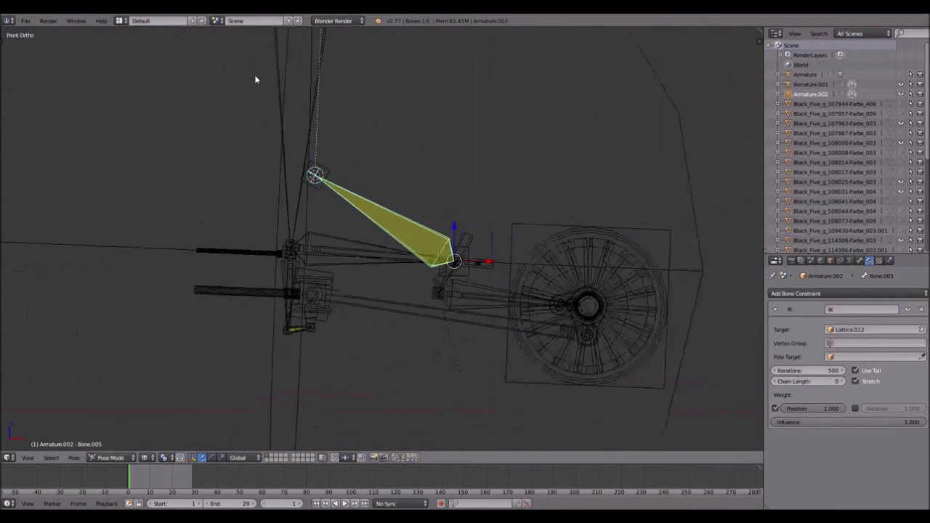
Step: Play the animation twice to test Bone.005's IK, ending back in Pose Mode
key("alt+a")
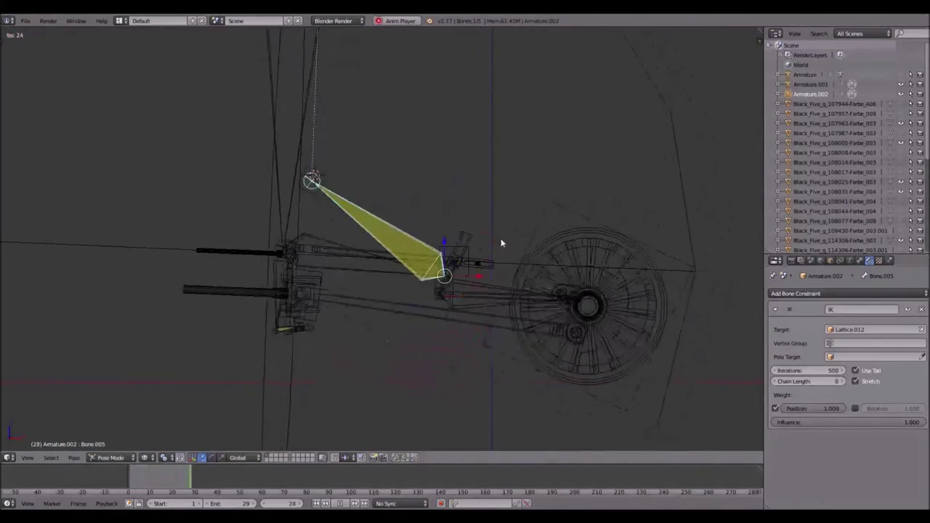
key("Escape")
scroll(507, 254, "up", 5)
scroll(467, 263, "up", 3)
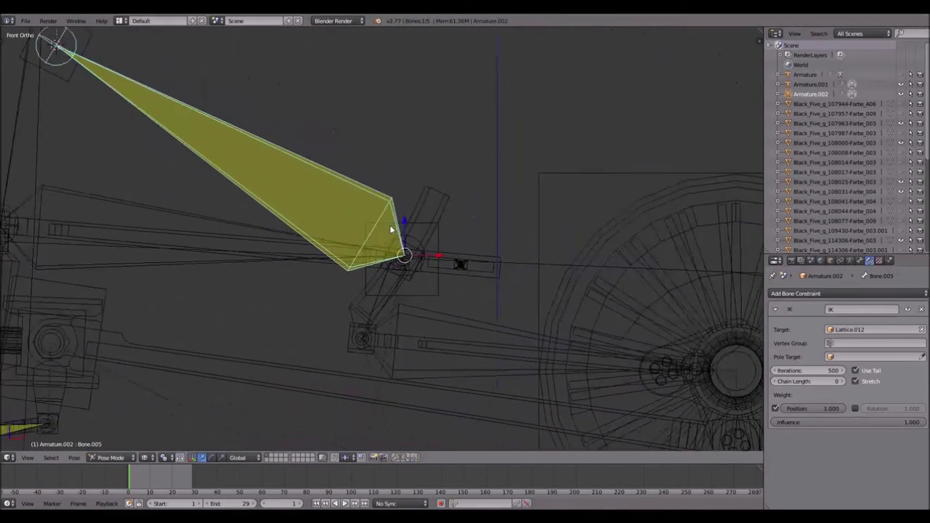
scroll(374, 254, "up", 4)
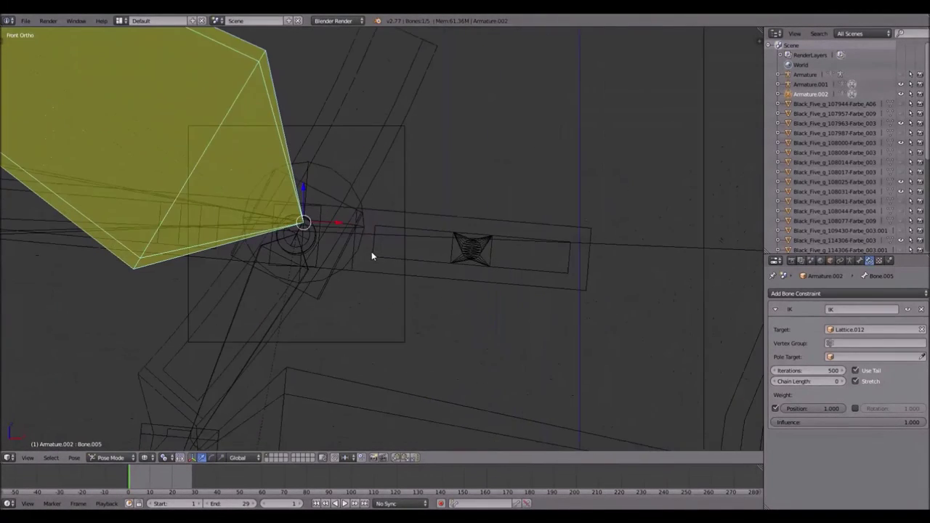
key("alt+a")
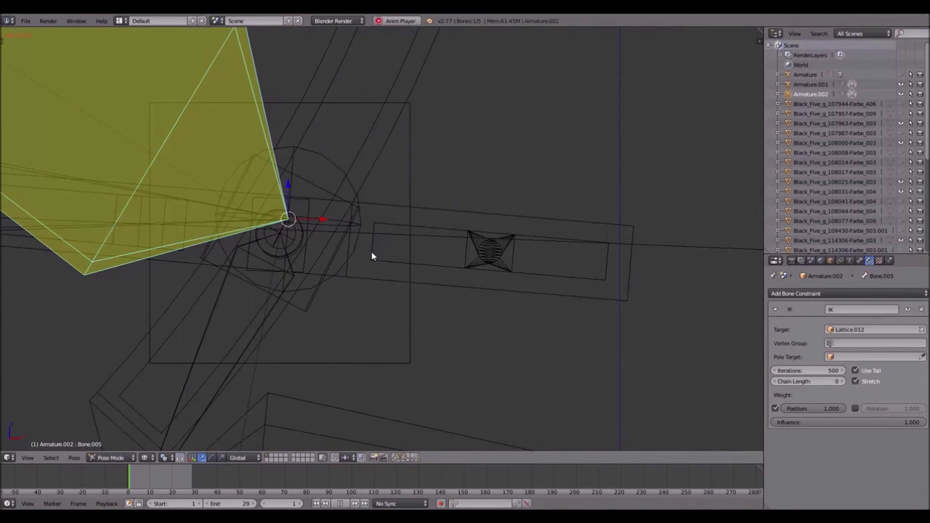
key("Escape")
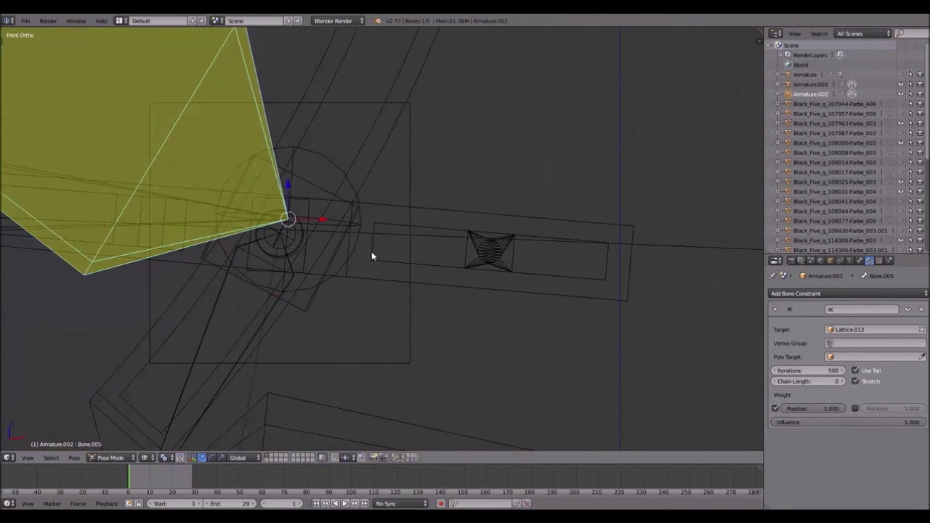
middle_click_drag(314, 237, 387, 233, "shift")
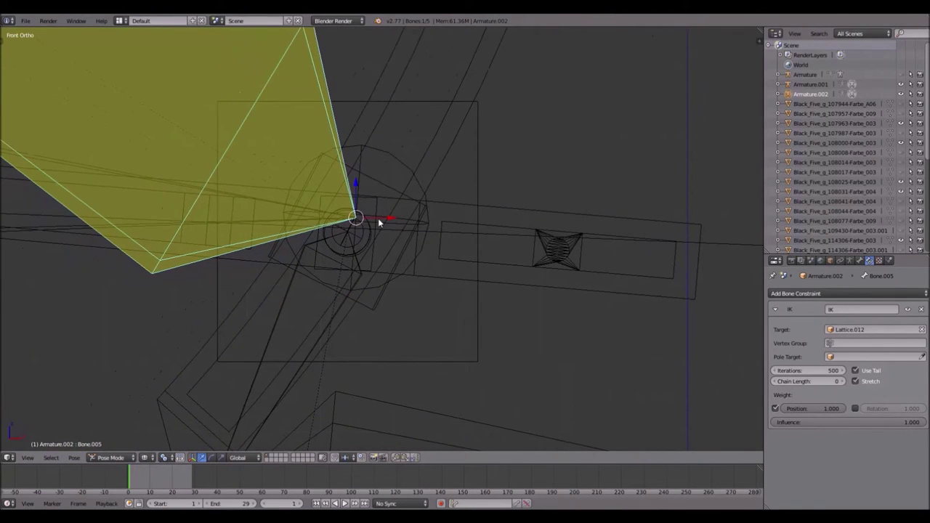
key("Tab")
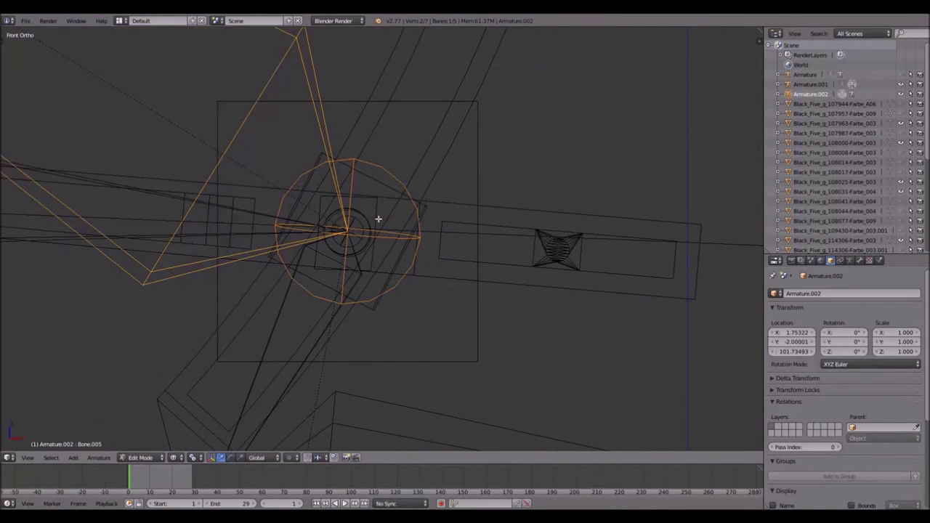
key("Tab")
scroll(484, 217, "down", 4)
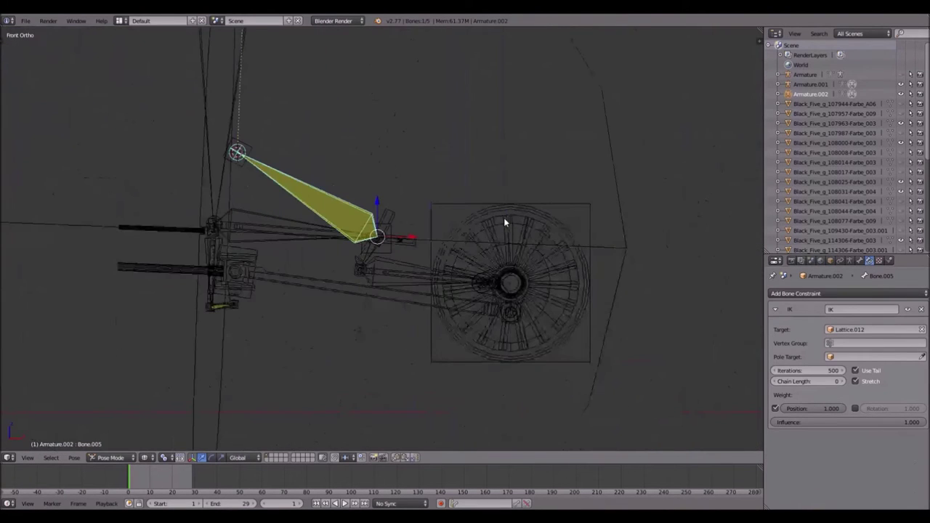
Step: Rotate the wheel lattice Lattice.001 to 2.4°
right_click(589, 209)
key("r")
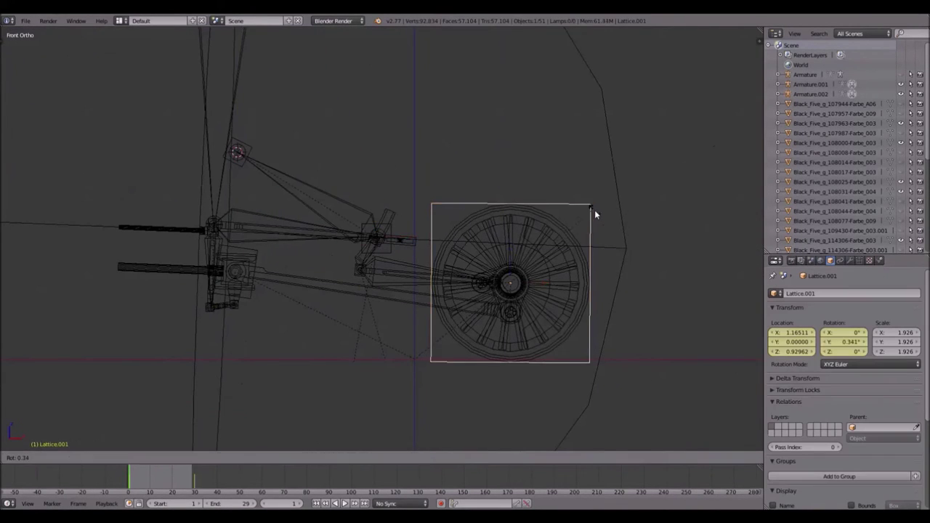
left_click(601, 218)
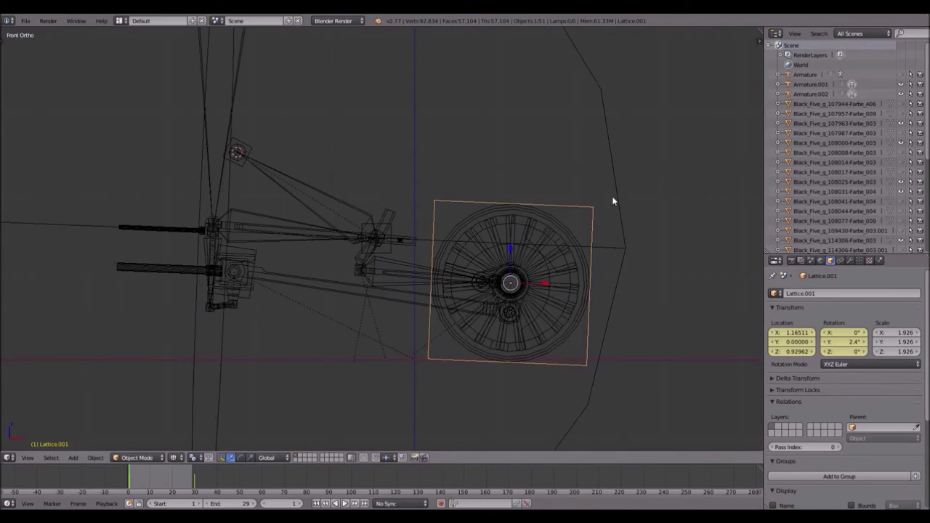
scroll(382, 220, "up", 8)
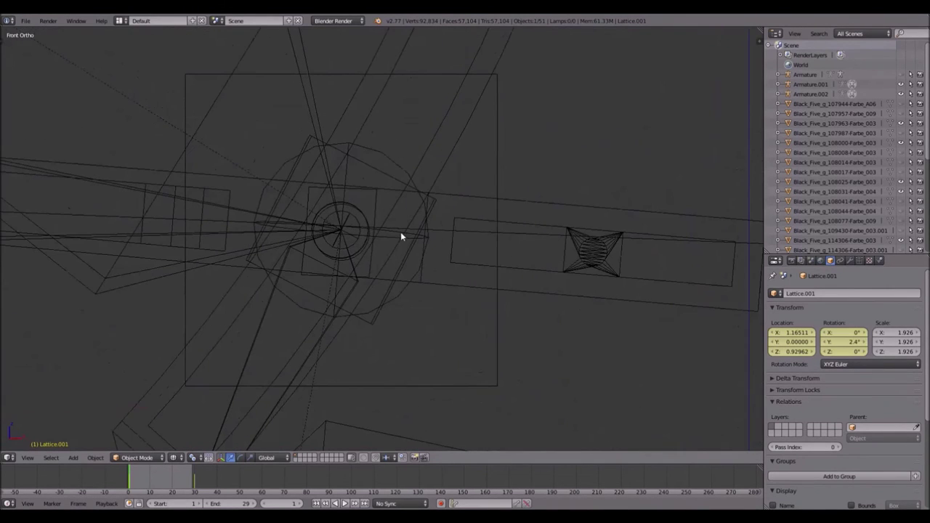
scroll(425, 240, "down", 2)
Step: Move Lattice.014 onto the sliding block and scale it down to 0.078
right_click(460, 302)
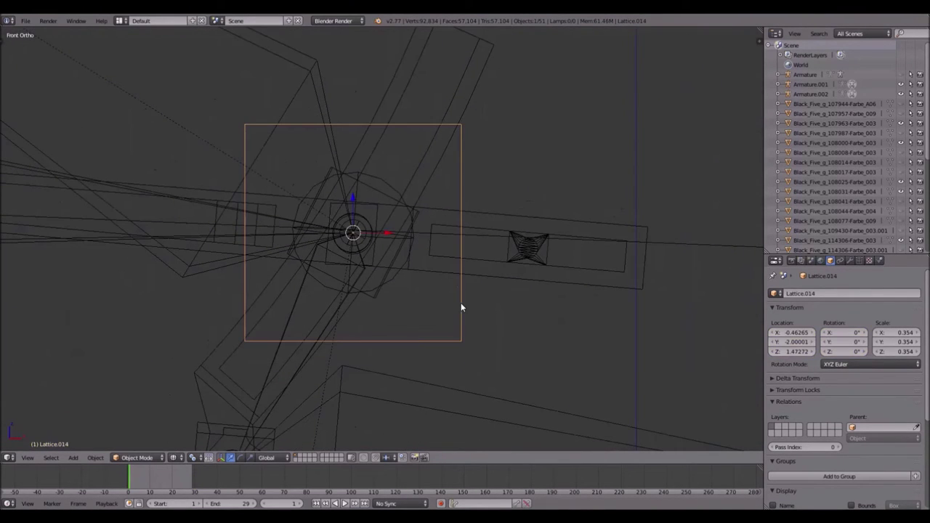
key("g")
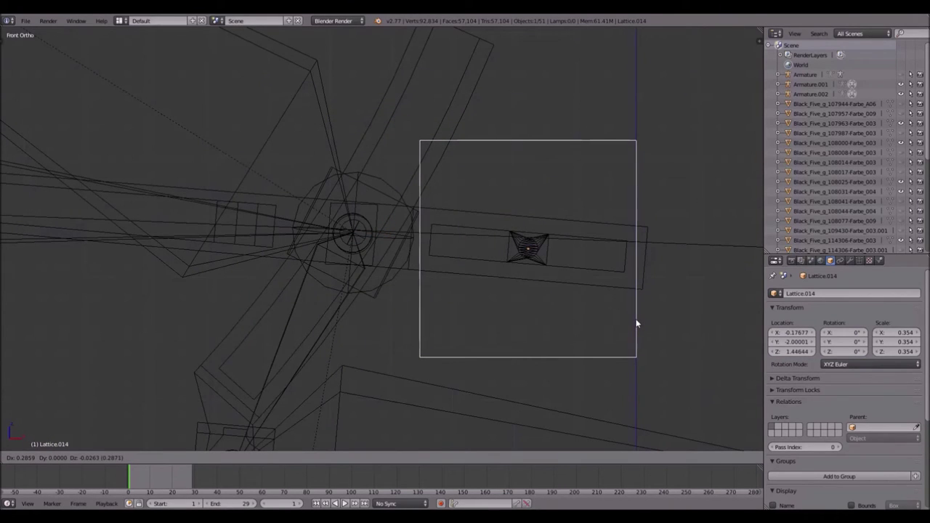
left_click(636, 318)
key("s")
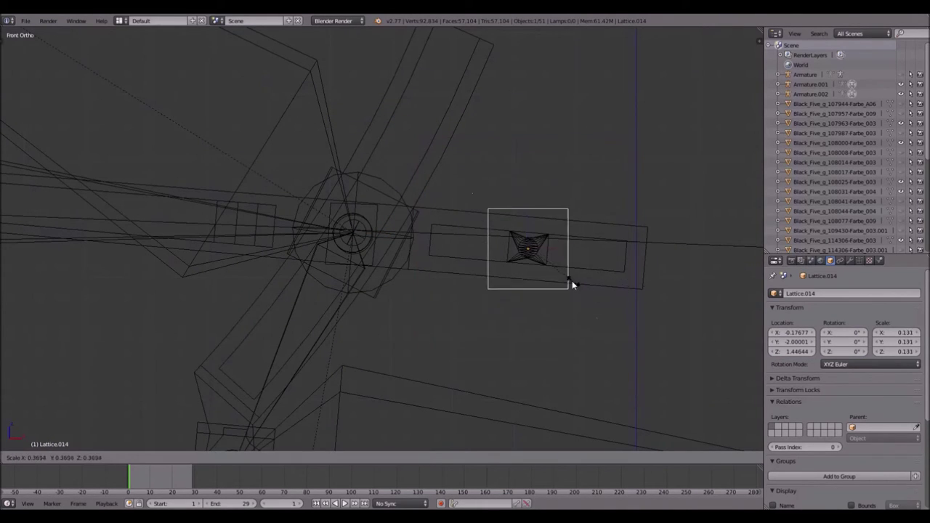
left_click(550, 273)
scroll(550, 273, "down", 3)
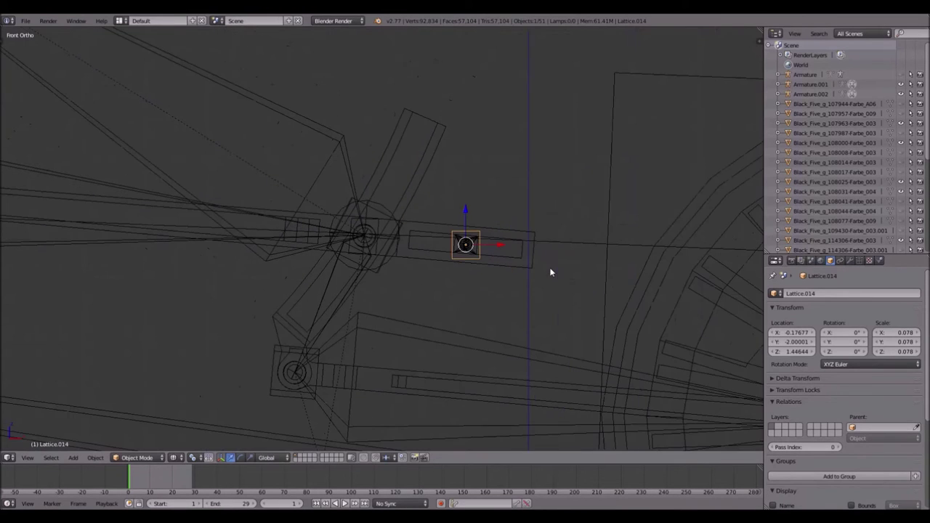
middle_click_drag(544, 250, 485, 264, "shift")
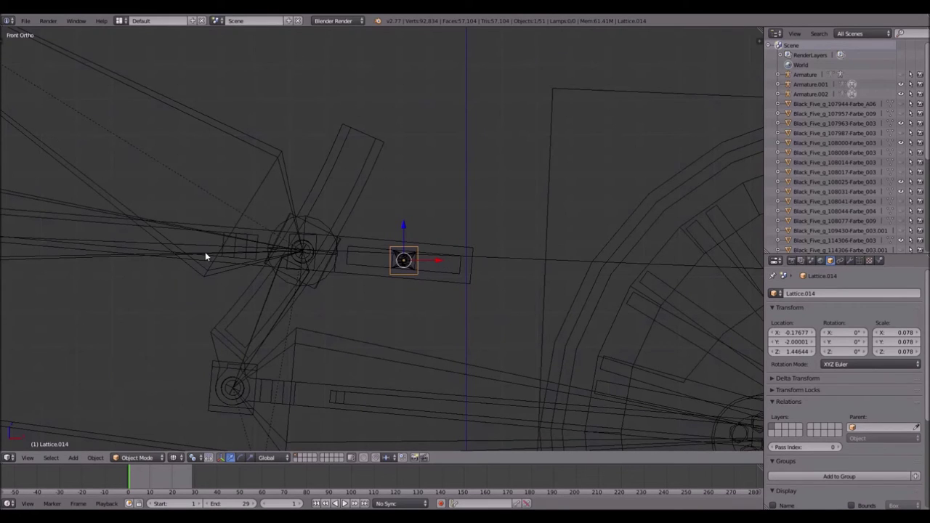
scroll(590, 143, "down", 4)
Step: Hide the locomotive body part and two wheels, then select the pivot lattice Lattice.014
key("alt+h")
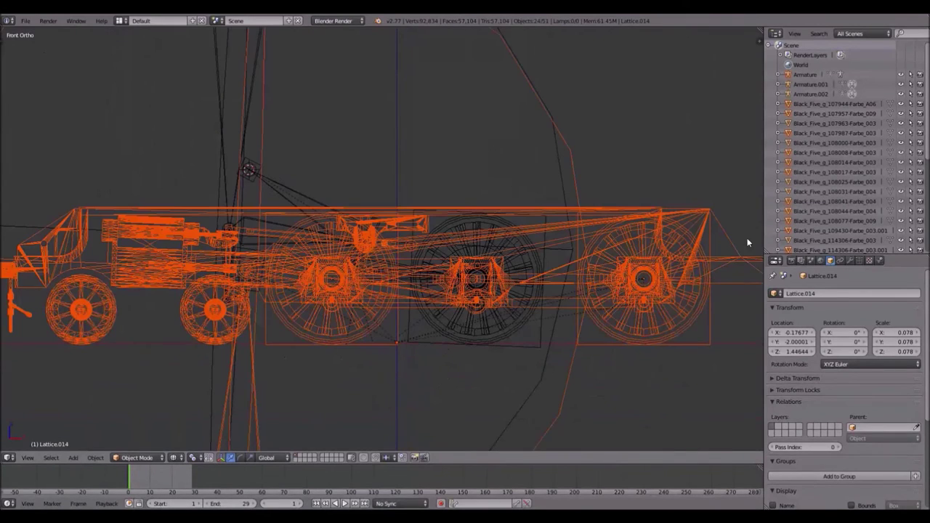
right_click(746, 263)
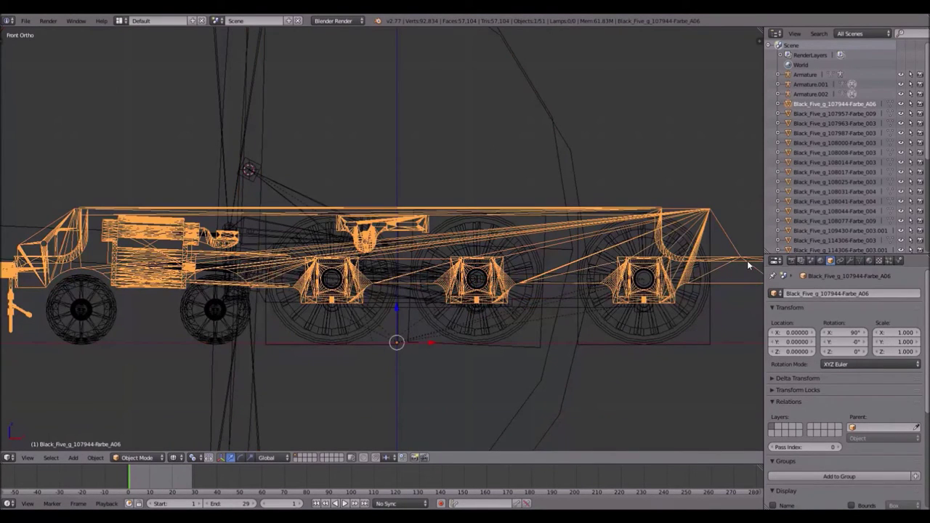
key("h")
right_click(215, 308)
key("h")
right_click(101, 308)
key("h")
right_click(407, 247)
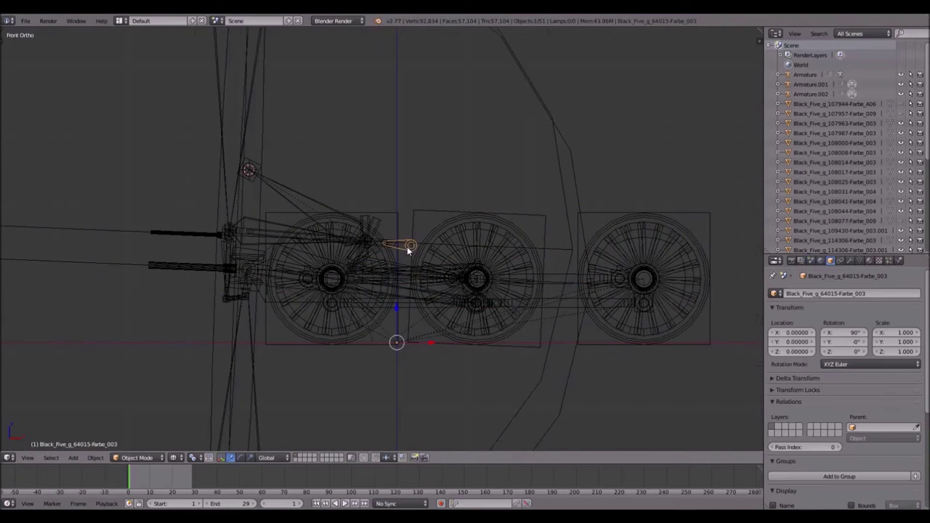
scroll(407, 246, "up", 6)
right_click(412, 263)
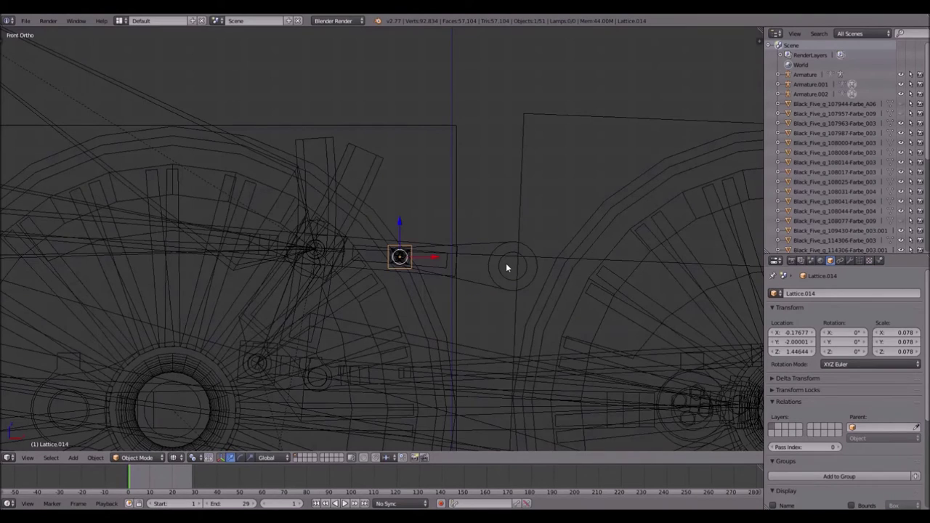
scroll(491, 256, "down", 4)
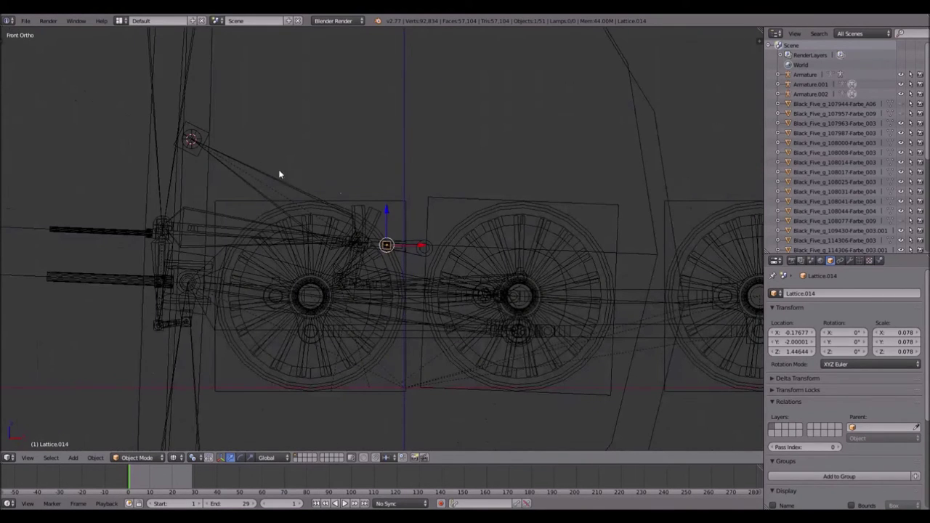
Step: Snap the 3D cursor to the pivot and add a new lattice there
key("shift+s")
left_click(324, 210)
key("shift+s")
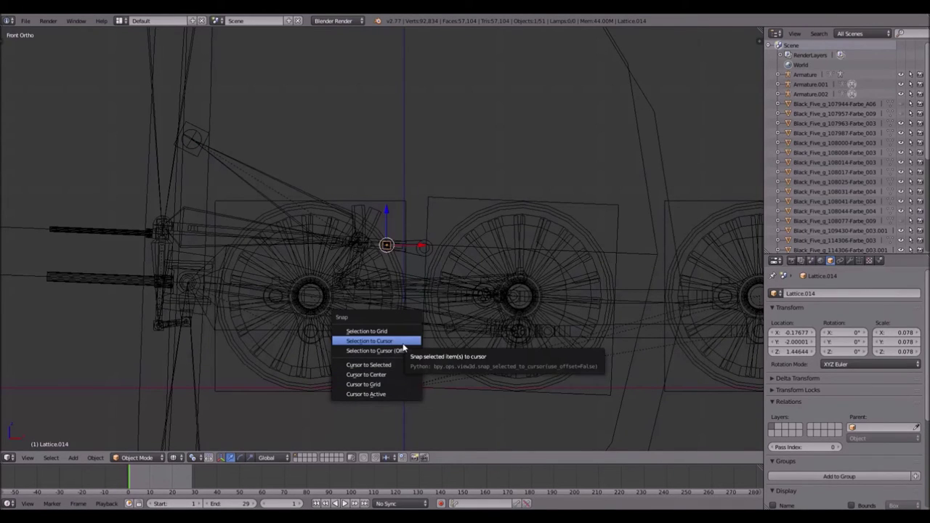
left_click(403, 346)
key("shift+a")
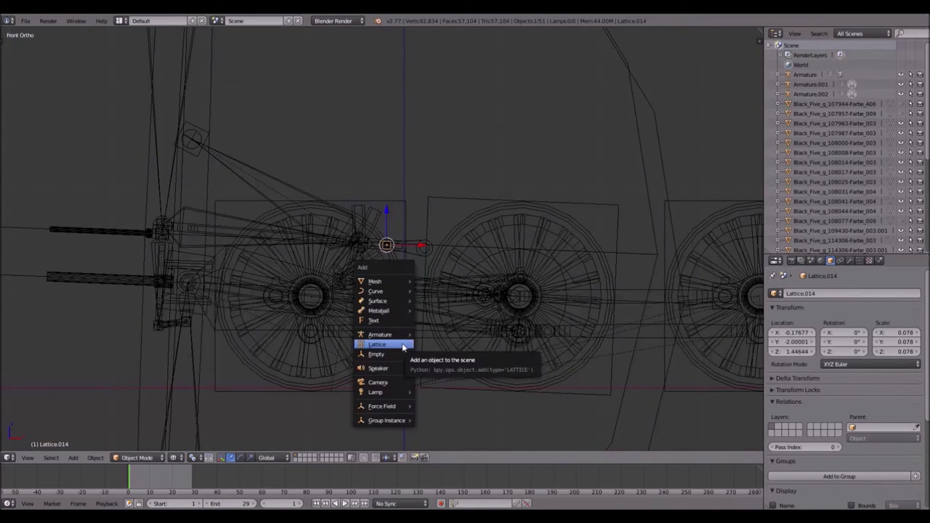
left_click(401, 344)
Step: Move the new lattice along Z and X onto the valve-gear pivot
key("g")
key("z")
left_click(409, 218)
key("g")
key("x")
left_click(457, 250)
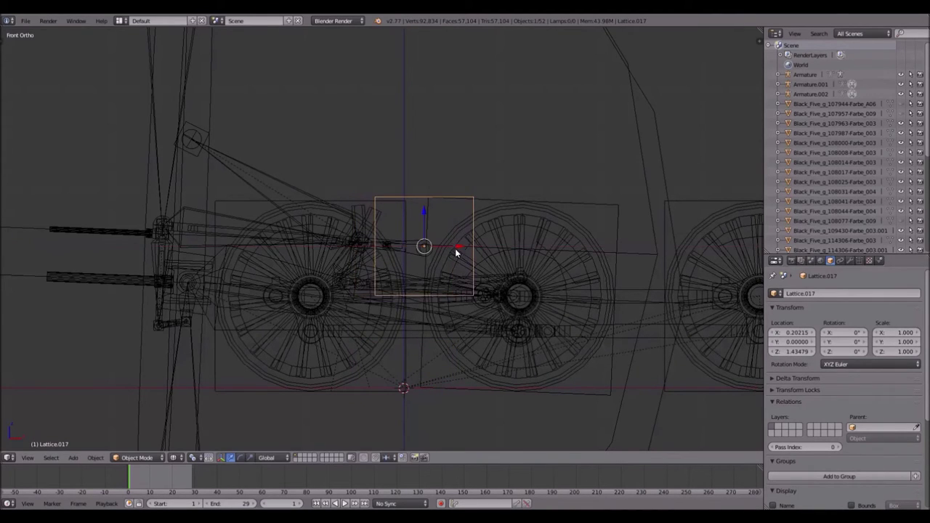
scroll(457, 250, "up", 4)
key("Tab")
key("Tab")
Step: Scale the lattice to 0.222, centre it on the pivot circle, and name it Control
key("s")
left_click(498, 251)
key("g")
key("x")
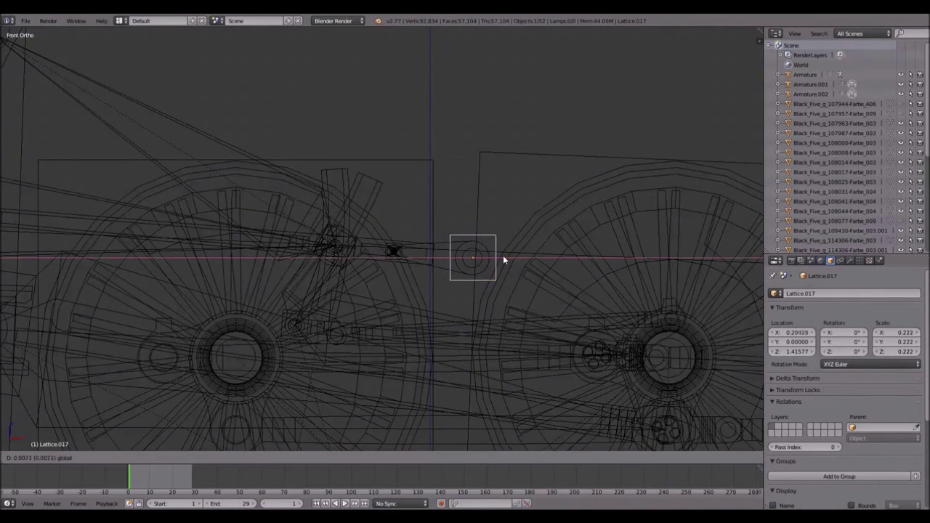
left_click(501, 255)
double_click(835, 293)
type("control")
key("Return")
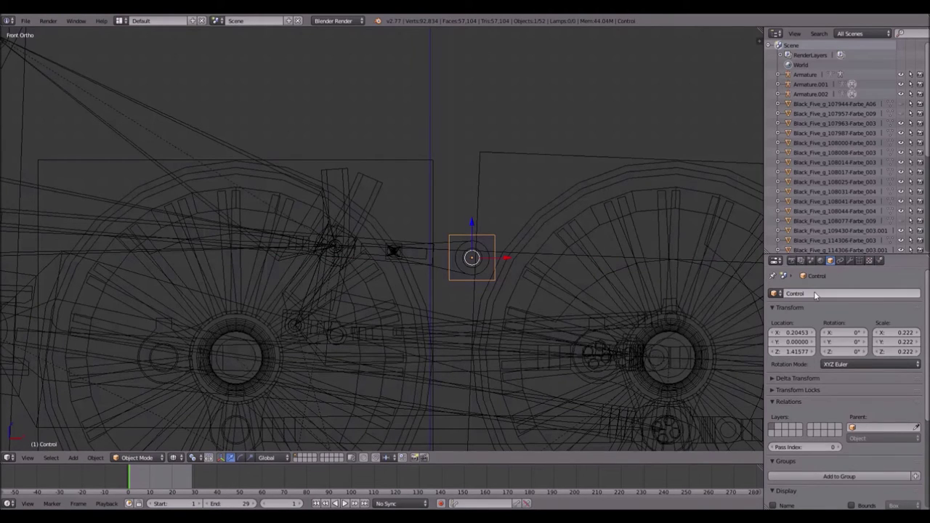
Step: Add a Limit Rotation constraint to Control with Limit X and Limit Z enabled
left_click(843, 260)
left_click(841, 293)
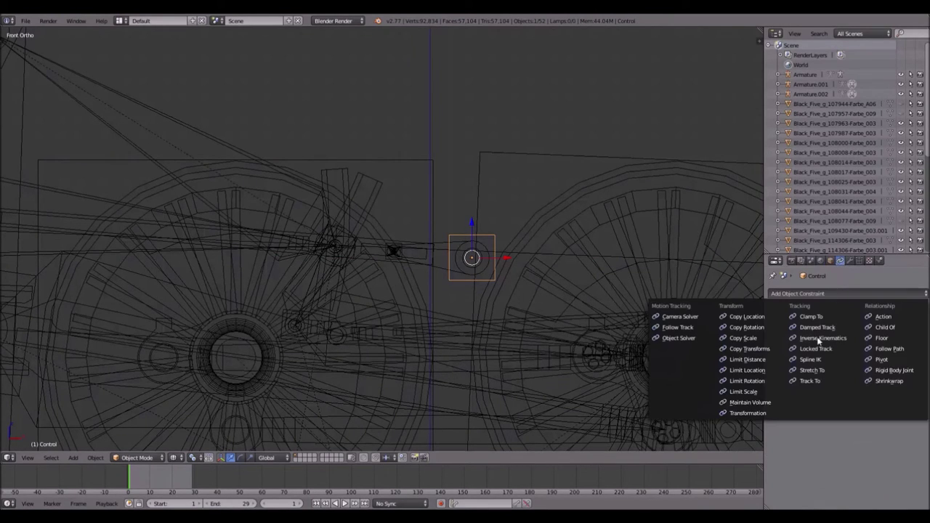
left_click(762, 379)
left_click(794, 331)
left_click(895, 329)
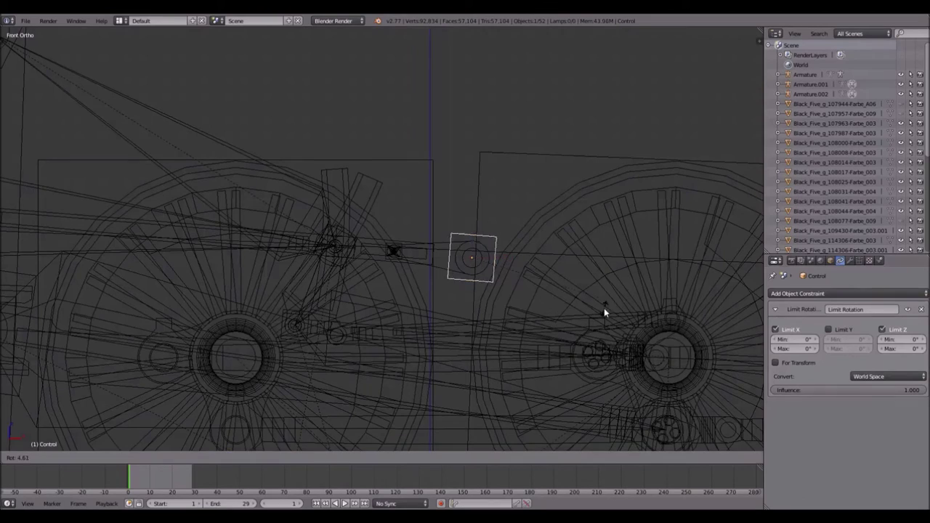
Step: Inspect the model from the top view, then hide the main Armature from the front view
scroll(473, 231, "up", 2)
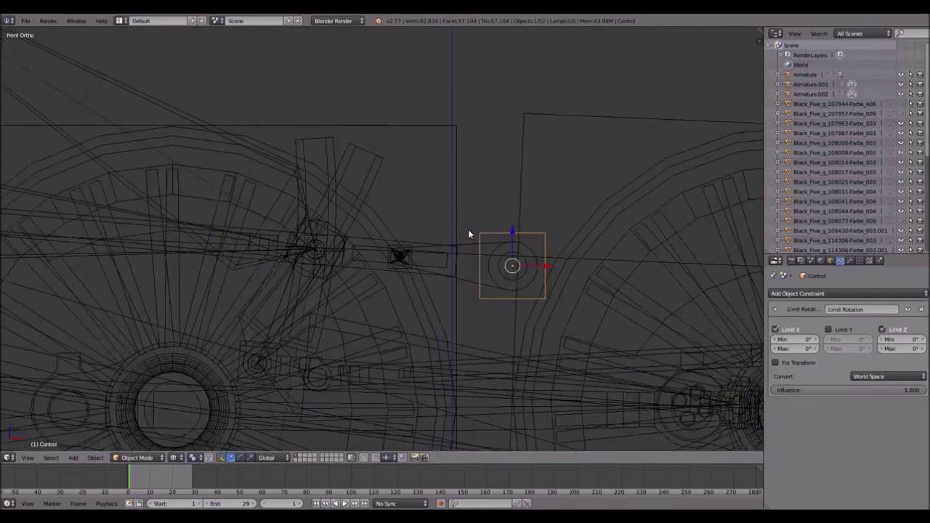
scroll(366, 207, "down", 5)
key("KP_7")
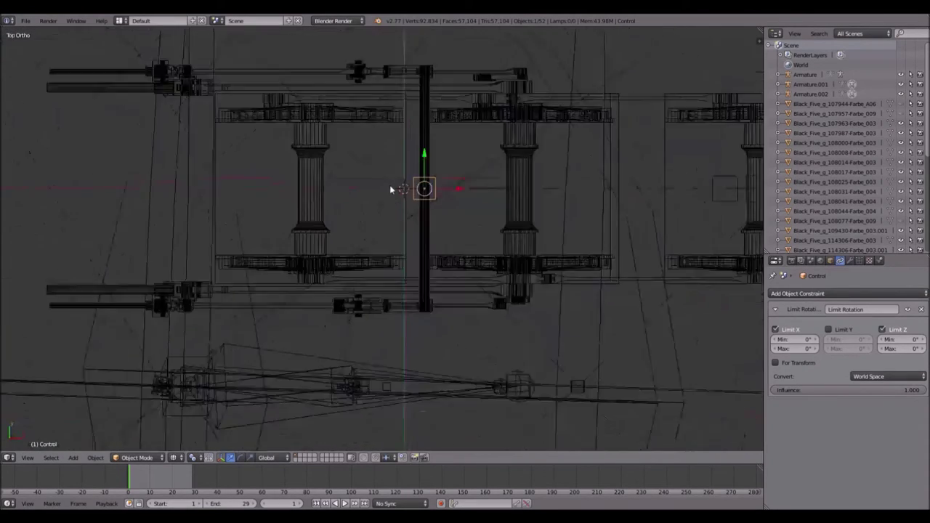
scroll(389, 184, "down", 4)
scroll(433, 203, "down", 4)
scroll(428, 204, "up", 5)
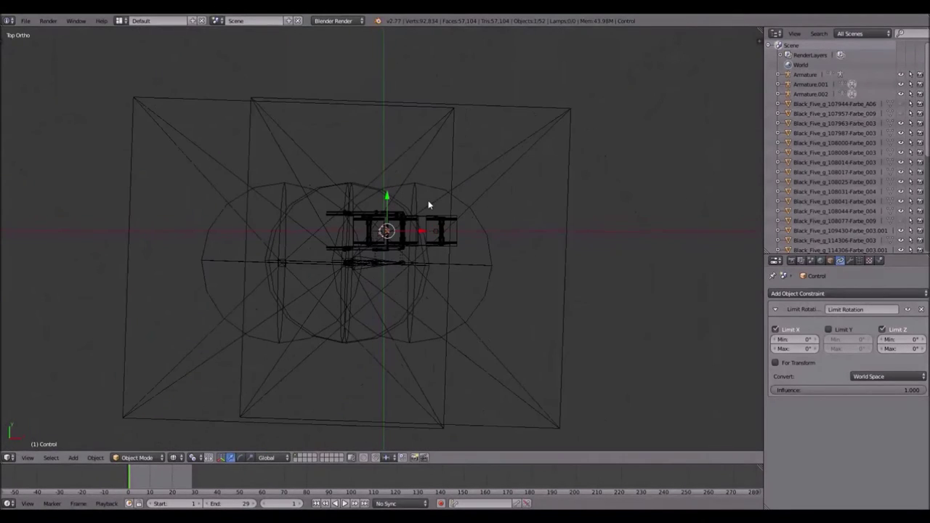
scroll(465, 215, "up", 3)
scroll(492, 216, "up", 2)
scroll(549, 182, "down", 4)
middle_click_drag(457, 257, 384, 162)
key("KP_1")
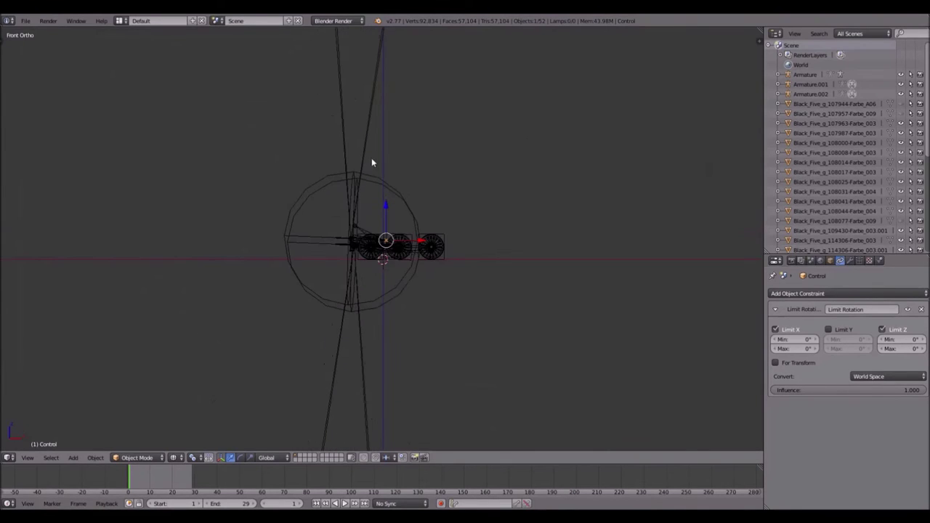
right_click(356, 356)
key("h")
scroll(362, 330, "up", 5)
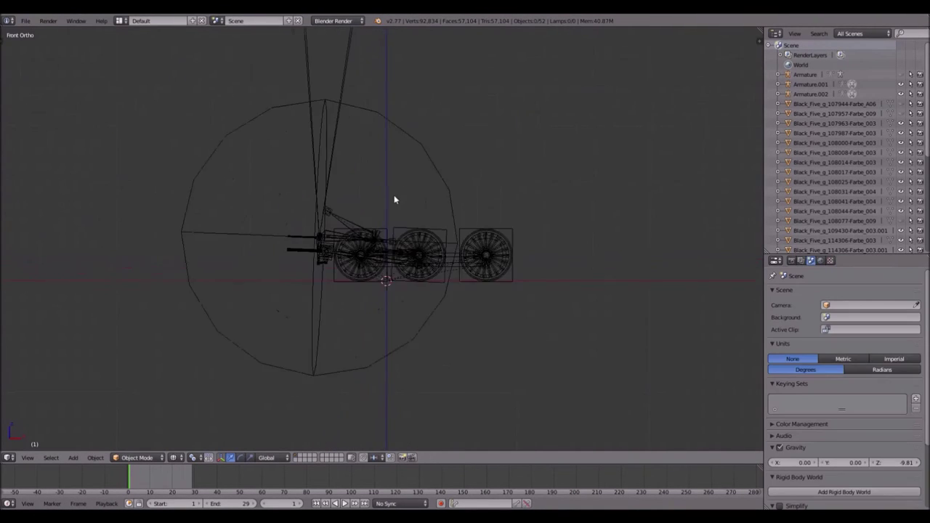
Step: In Armature.002's pose mode, hide the large circular bone and box-select part of the rig
right_click(302, 147)
key("ctrl+Tab")
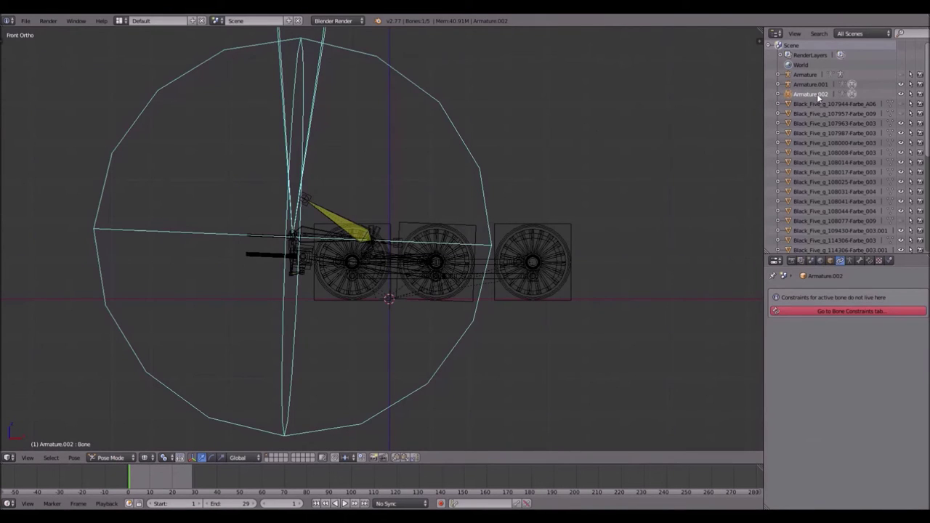
key("h")
key("KP_7")
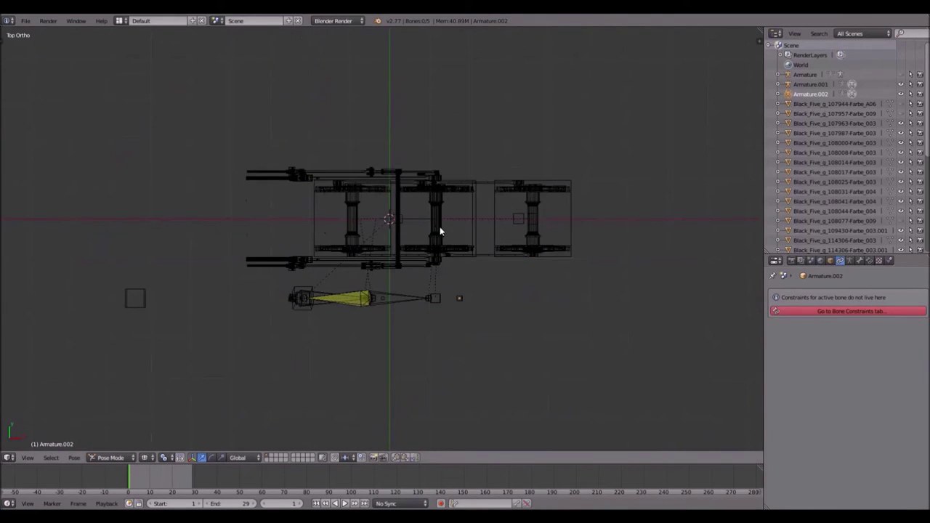
key("b")
left_click_drag(131, 108, 724, 181)
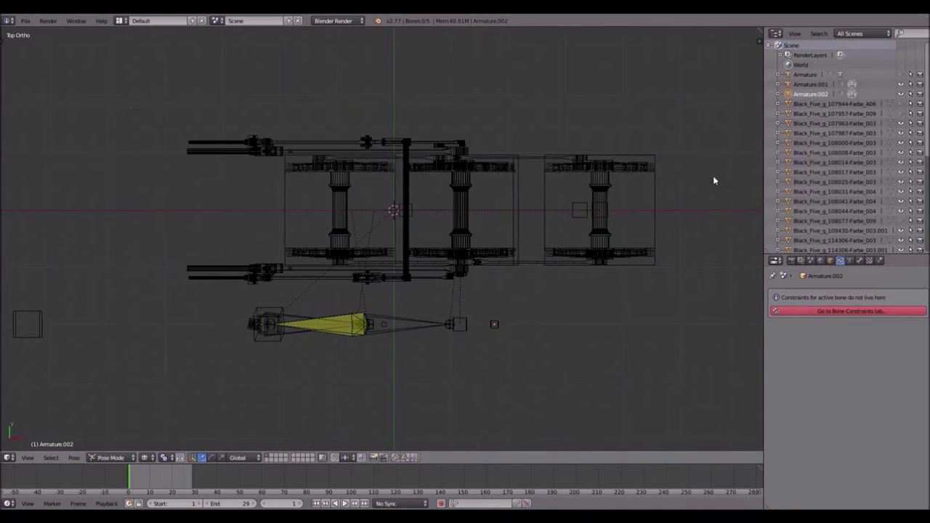
Step: In object mode, box-select the upper chassis and wheelsets from the top view
key("ctrl+Tab")
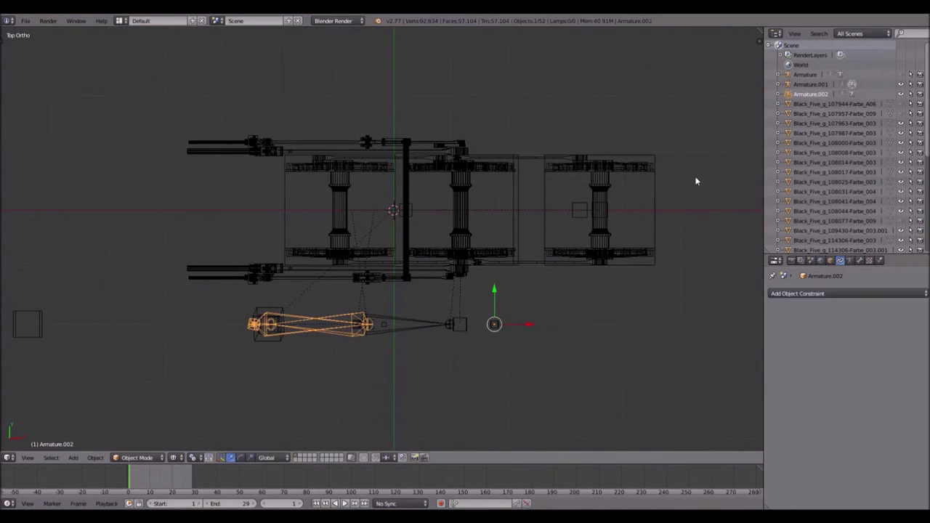
key("a")
key("b")
left_click_drag(166, 129, 761, 207)
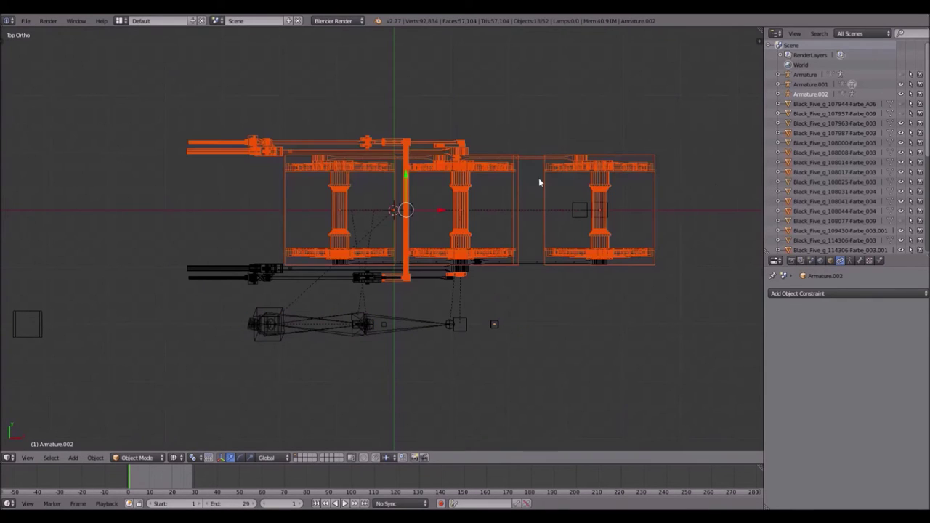
right_click(462, 275, "shift")
right_click(463, 275, "shift")
right_click(407, 275, "shift")
right_click(425, 274, "shift")
Step: Refine the selection, removing the vertical crossbar and Lattice.001
right_click(412, 245, "shift")
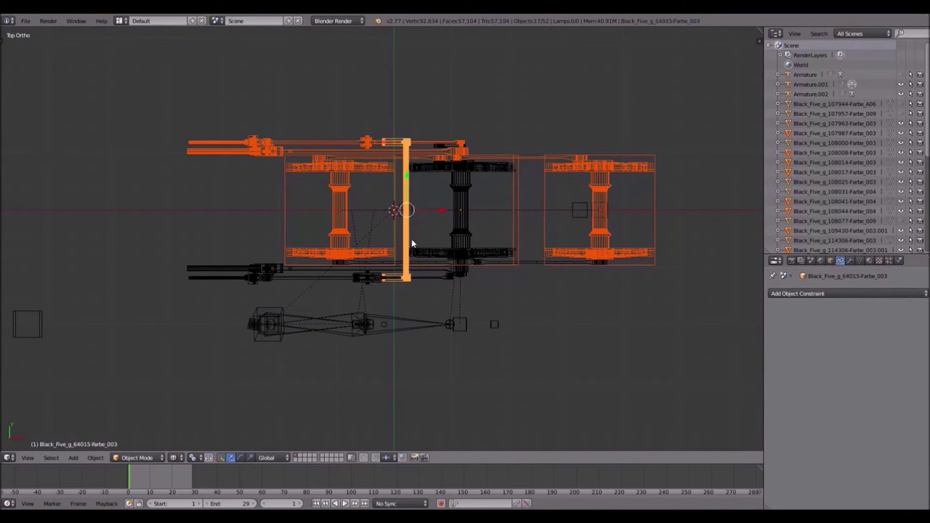
right_click(413, 246, "shift")
right_click(407, 233, "shift")
right_click(407, 233, "shift")
right_click(407, 232, "shift")
scroll(405, 230, "up", 4)
right_click(412, 210, "shift")
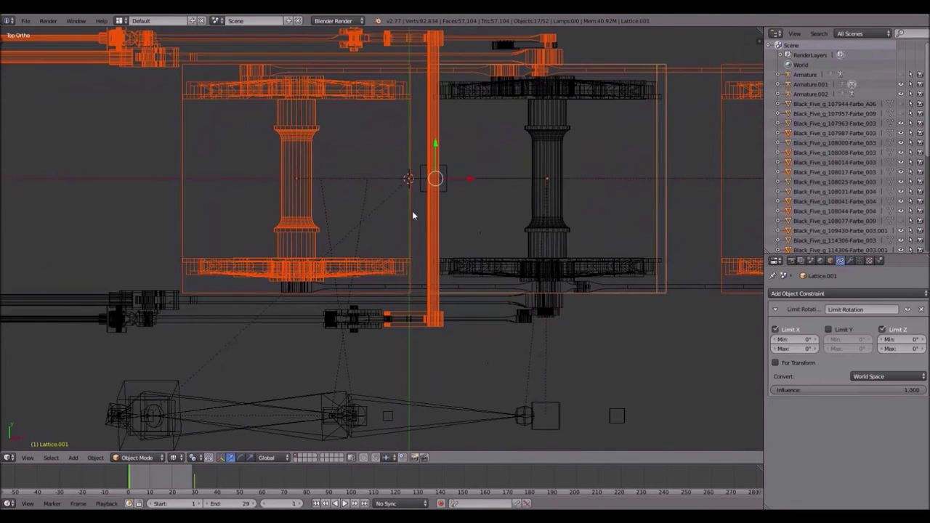
right_click(426, 217, "shift")
right_click(427, 218, "shift")
right_click(427, 220, "shift")
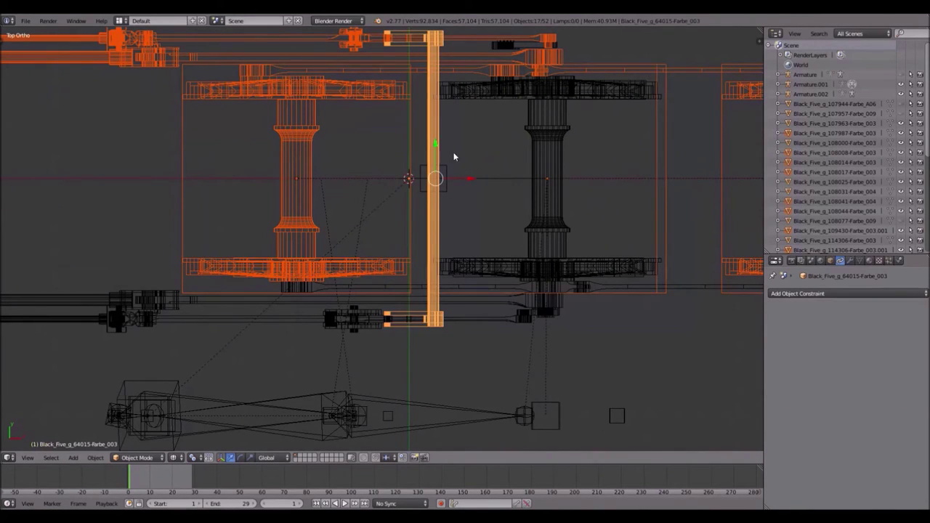
right_click(436, 34, "shift")
right_click(667, 141, "shift")
right_click(667, 139, "shift")
scroll(463, 113, "down", 5)
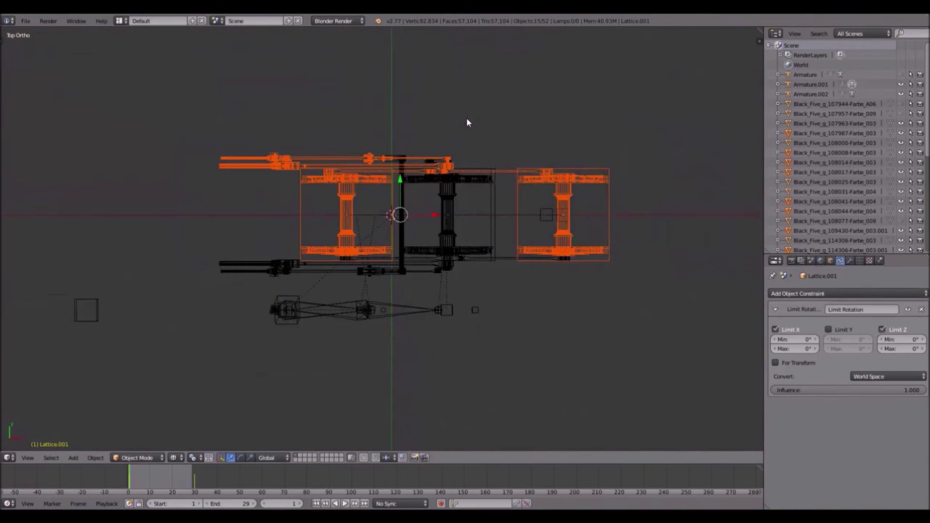
Step: Hide the selected chassis parts, check what remains, and select Armature.002 in the outliner
key("a")
middle_click_drag(452, 167, 453, 72)
key("KP_1")
left_click(901, 95)
left_click(900, 95)
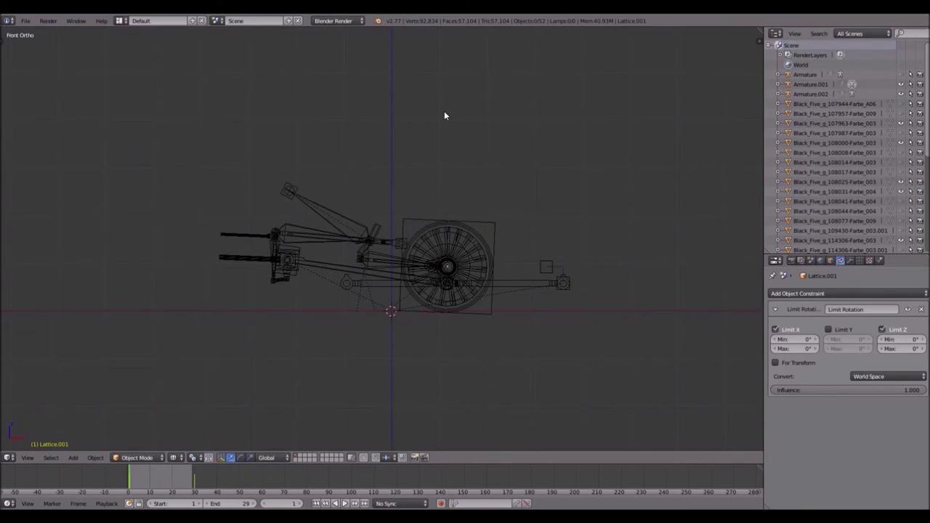
left_click(826, 94)
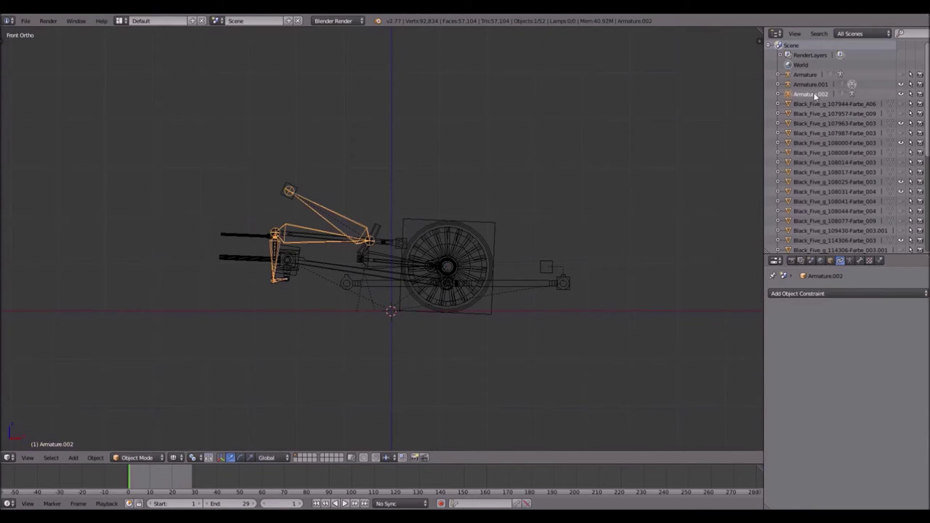
Step: Play the animation in Armature.002's pose mode and unhide its circular bone
key("ctrl+Tab")
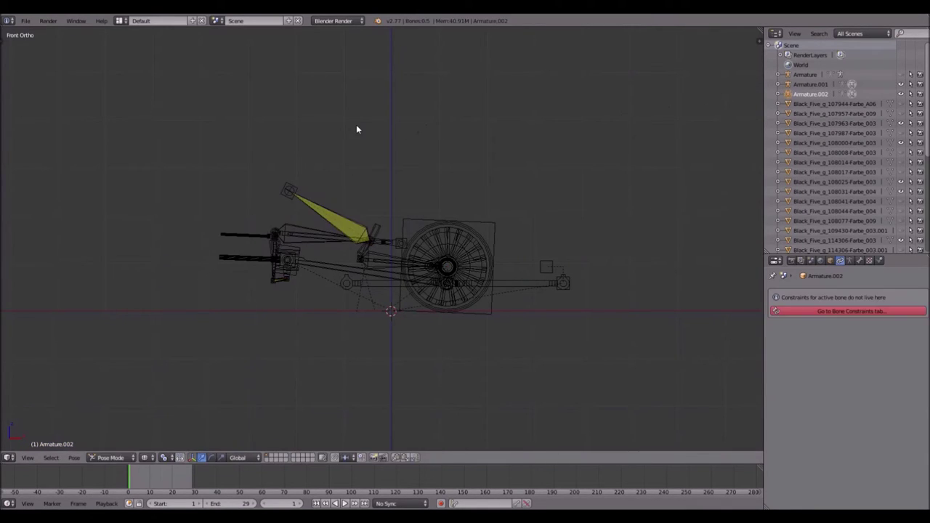
scroll(334, 189, "up", 3)
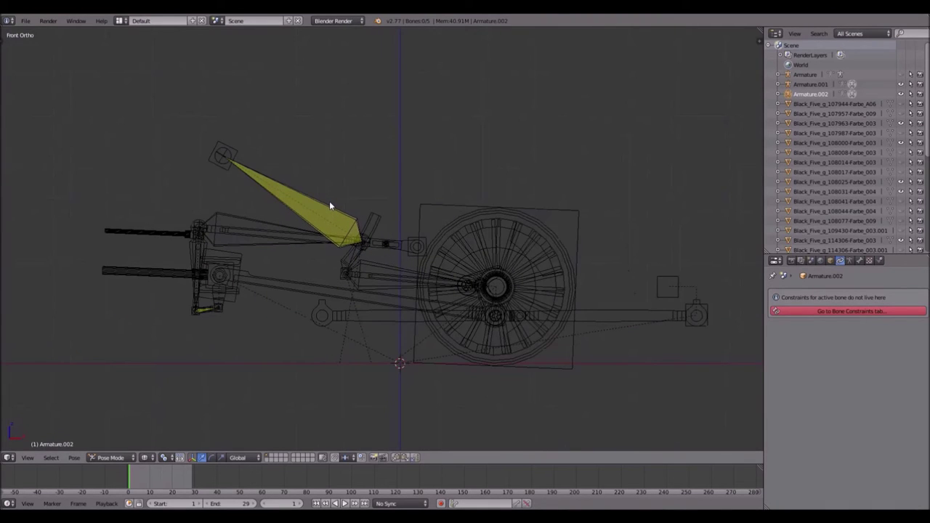
key("alt+a")
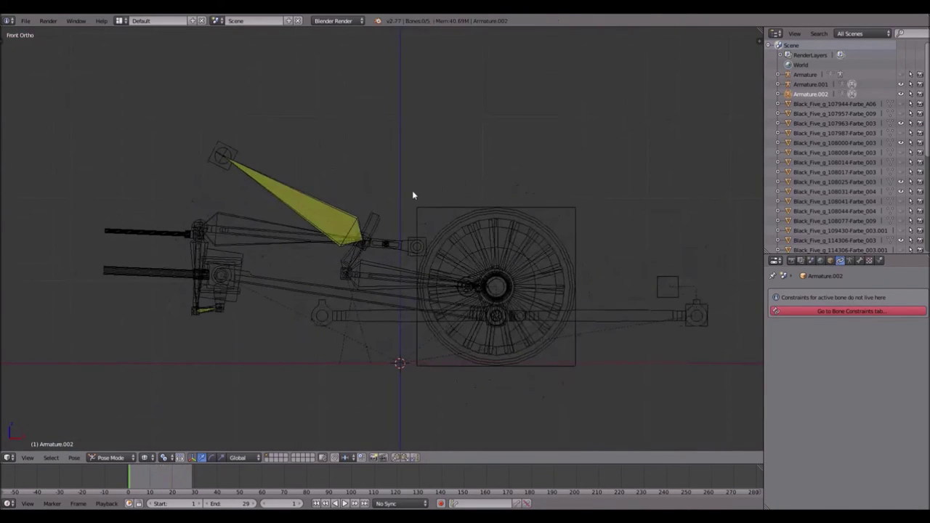
left_click(778, 94)
left_click(791, 114)
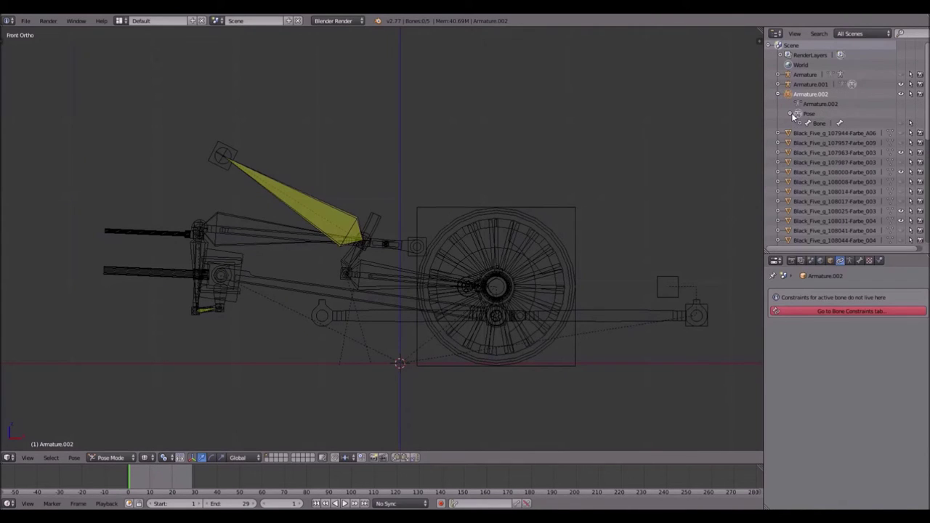
left_click(799, 123)
left_click(901, 125)
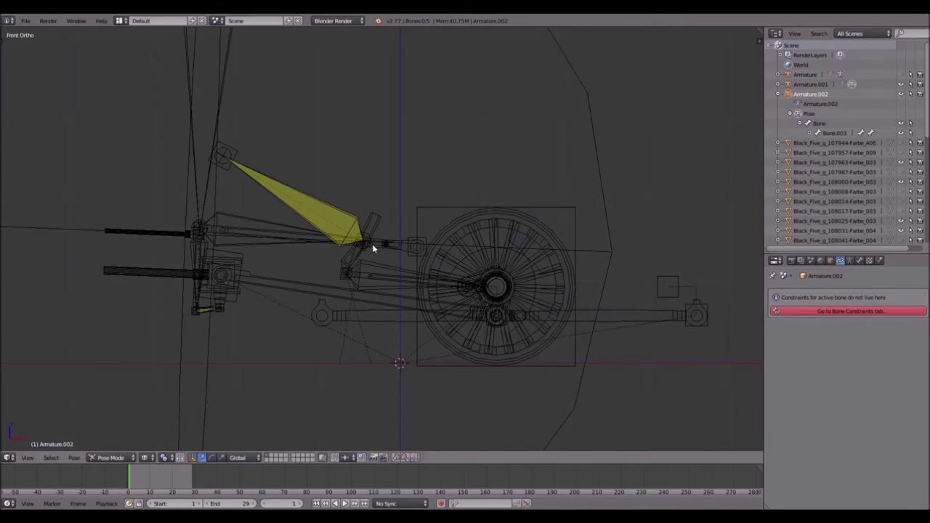
scroll(372, 244, "up", 1)
scroll(440, 234, "up", 5)
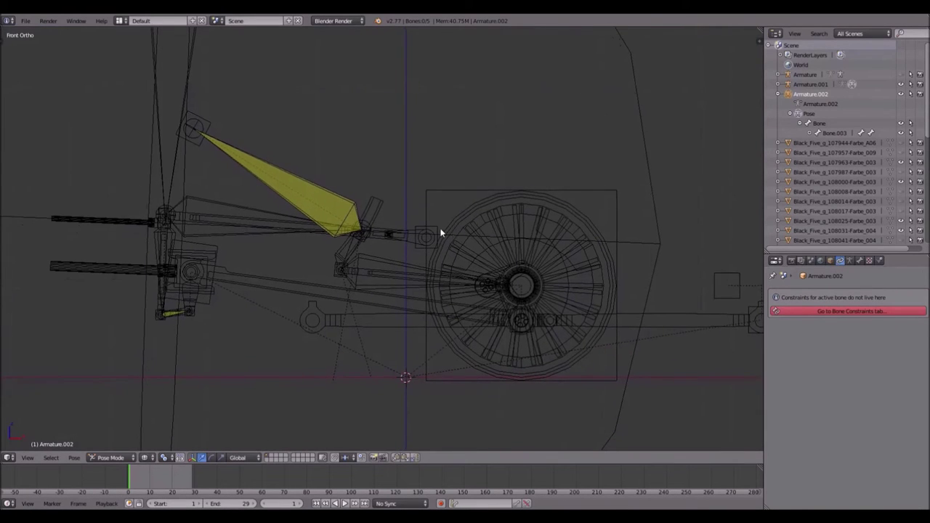
middle_click_drag(434, 235, 370, 246, "shift")
Step: Parent Lattice.014 to Control and test the link by rotating Control
right_click(331, 250)
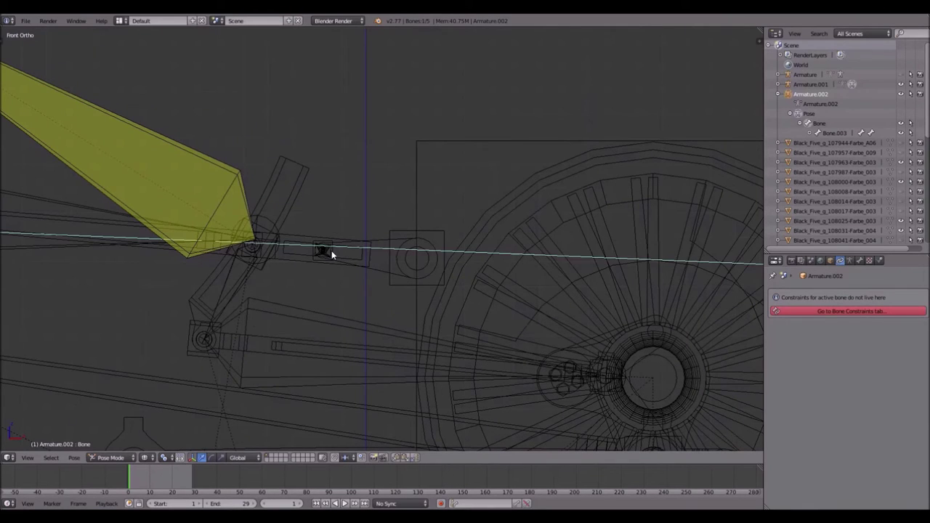
key("ctrl+Tab")
right_click(331, 250)
right_click(331, 250)
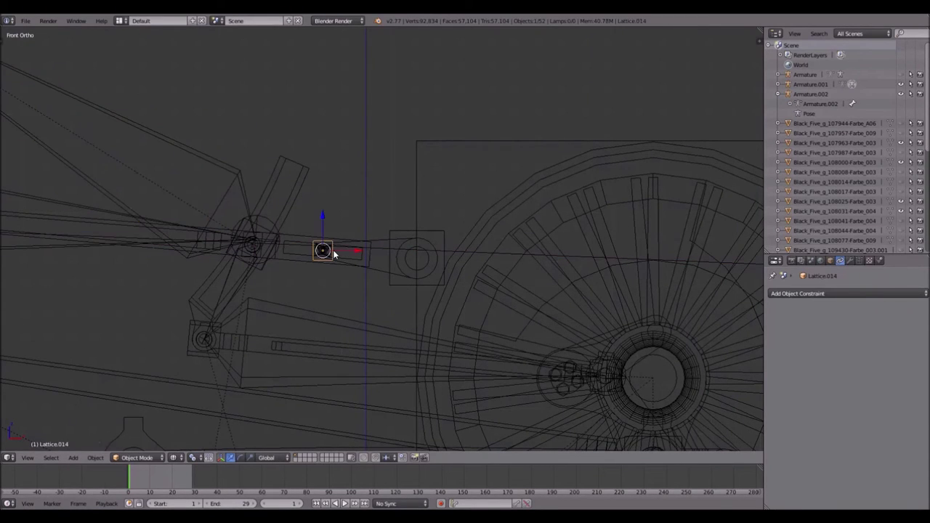
right_click(424, 291, "shift")
key("ctrl+p")
left_click(424, 281)
key("r")
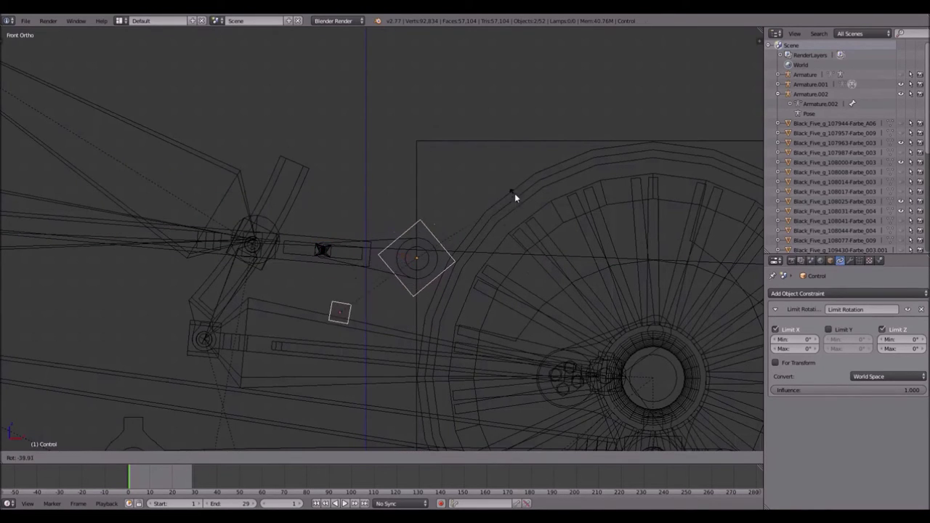
left_click(508, 269)
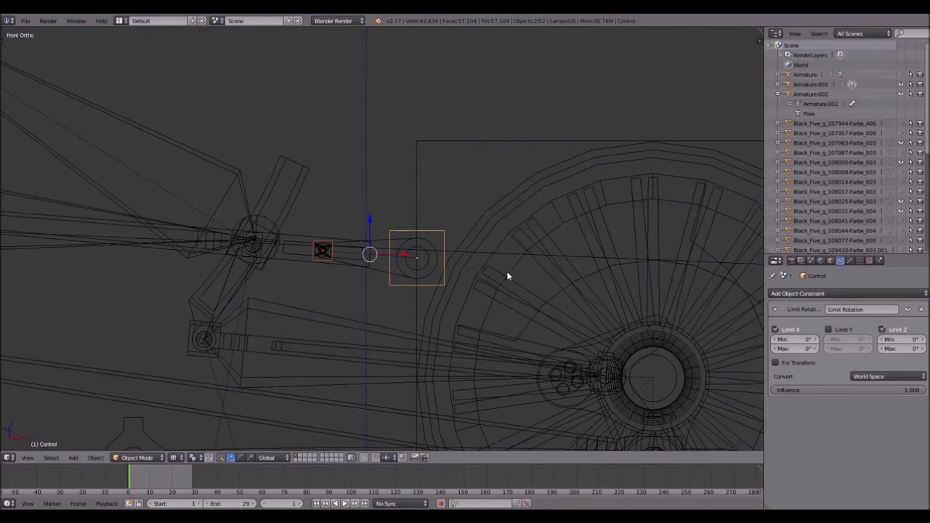
Step: Rotate Lattice.001 by 2 degrees and split the 3D view into two side-by-side views
right_click(469, 143)
key("r")
key("2")
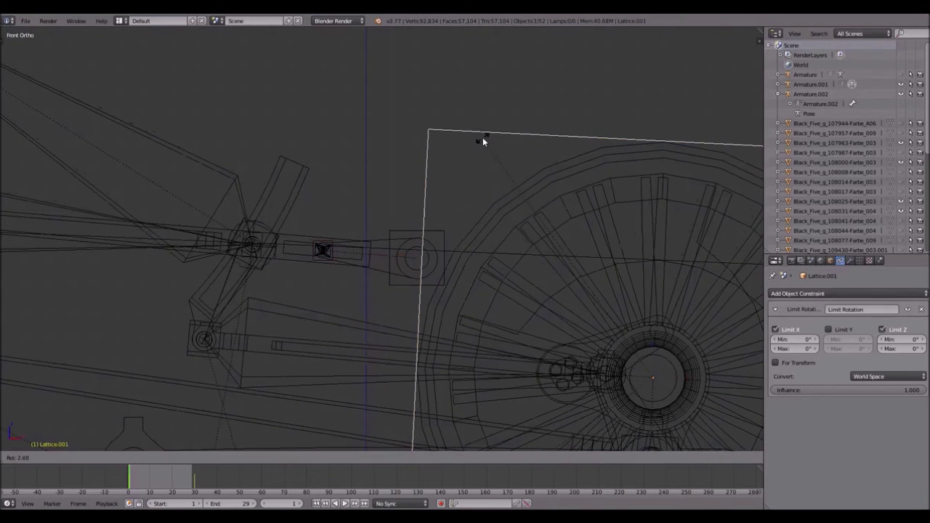
key("Return")
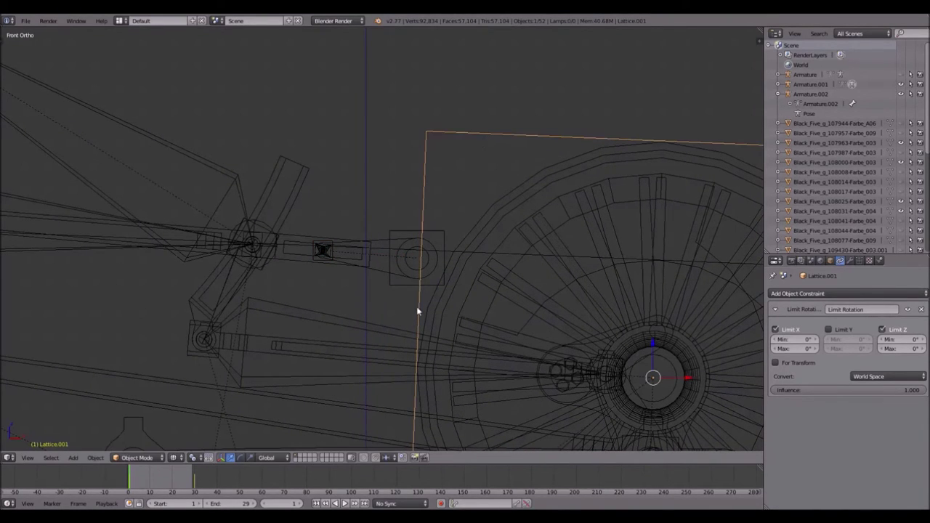
left_click_drag(758, 29, 415, 45)
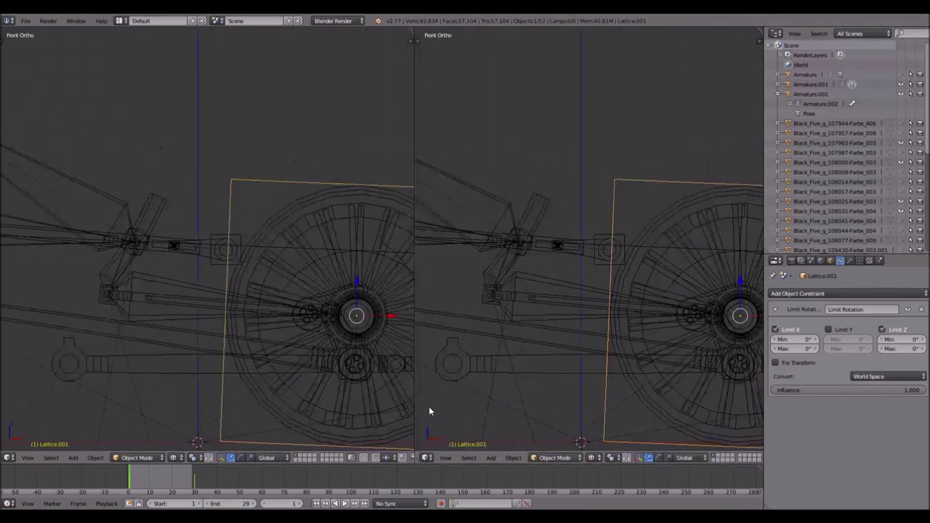
Step: Show walsch tut.png in a UV/Image Editor on the right, then select Control
left_click(428, 458)
left_click(456, 381)
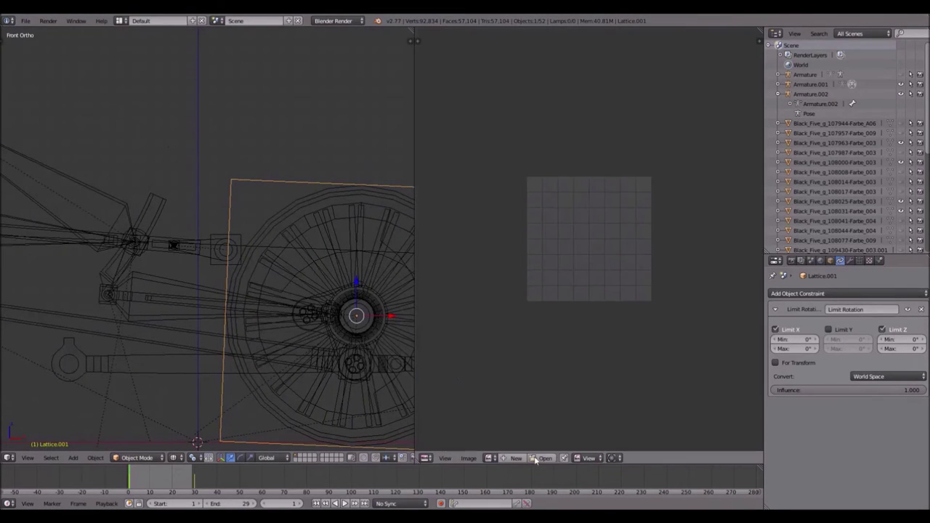
left_click(490, 458)
left_click(543, 360)
scroll(613, 314, "down", 2)
middle_click_drag(733, 296, 618, 289)
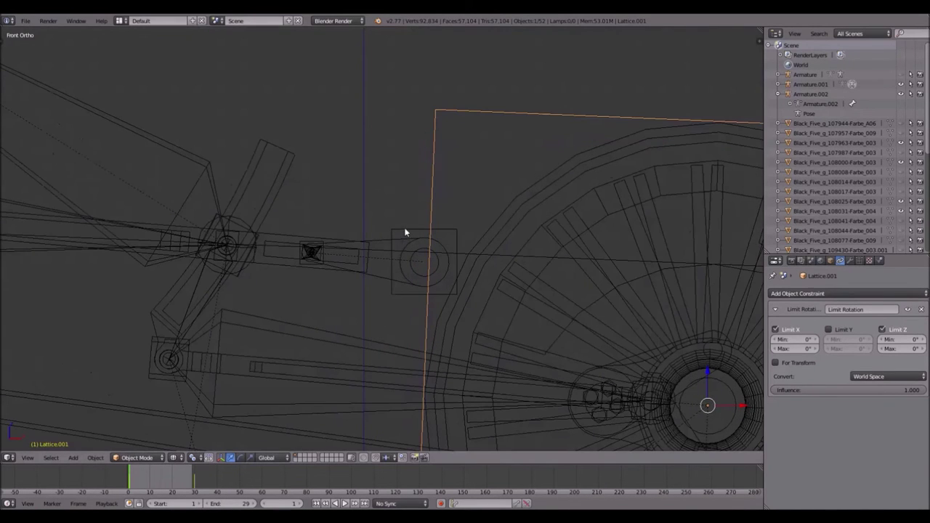
right_click(406, 232)
Step: Raise the Control straight up along Z, higher above the rod
key("g")
key("z")
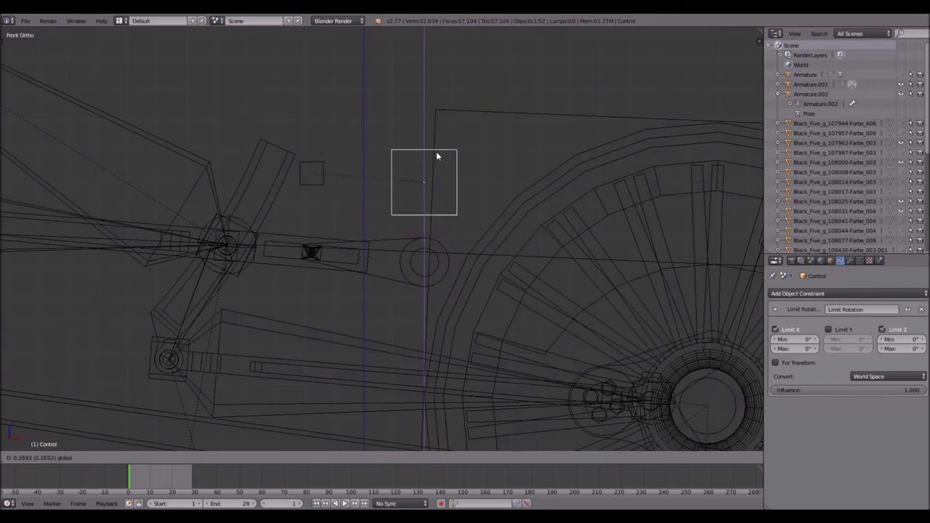
left_click(432, 100)
scroll(382, 217, "up", 4, "ctrl")
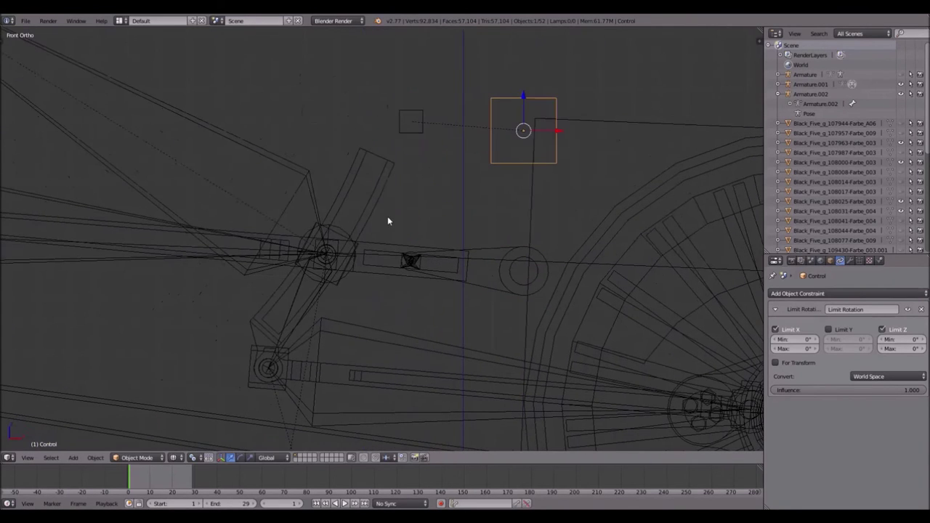
Step: In the valve gear armature, extrude a bone into the rod slot and another pointing upward
right_click(289, 208)
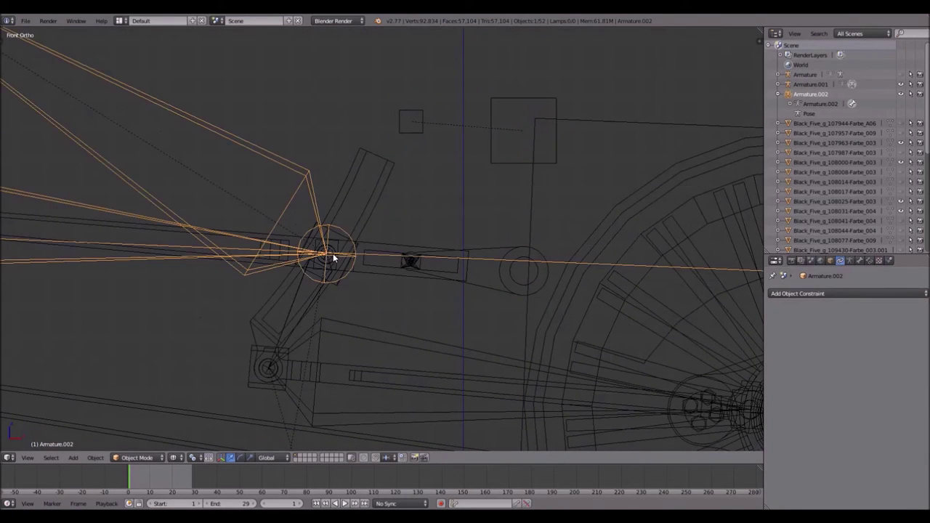
key("Tab")
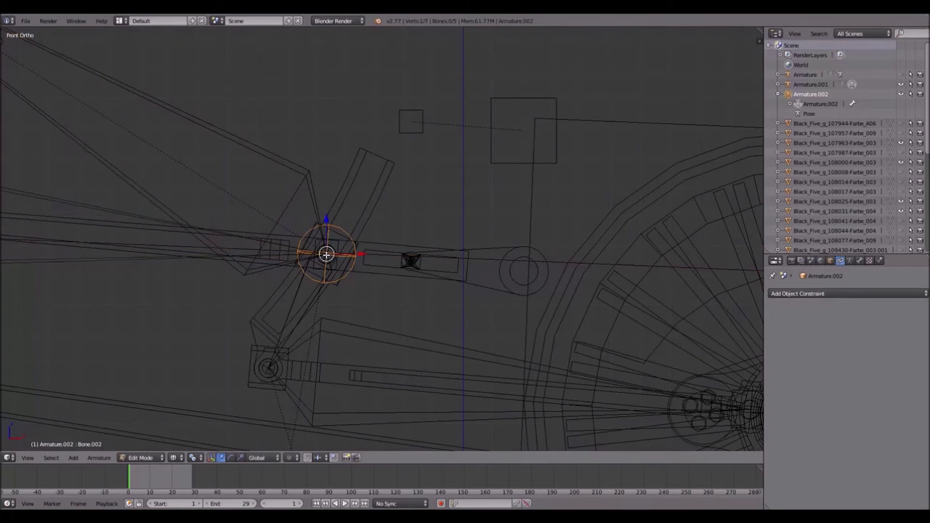
scroll(361, 256, "up", 3)
key("e")
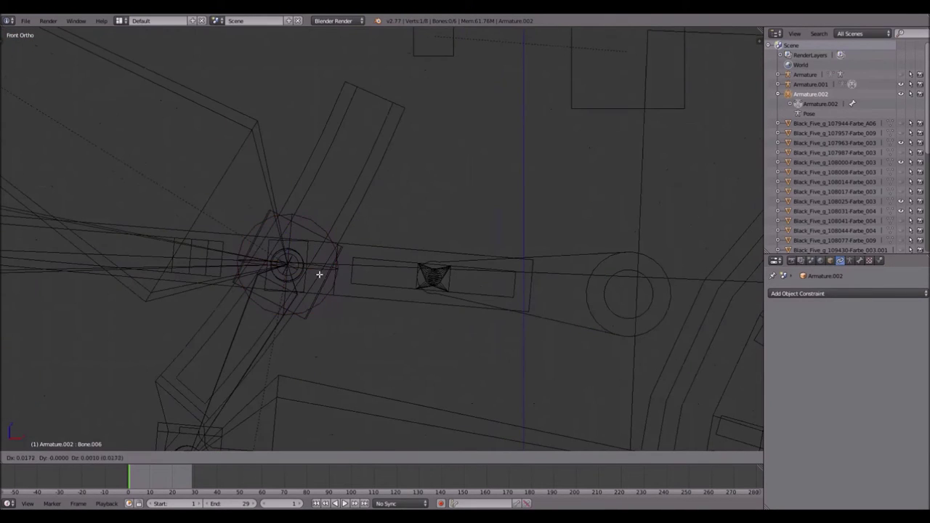
left_click(453, 288)
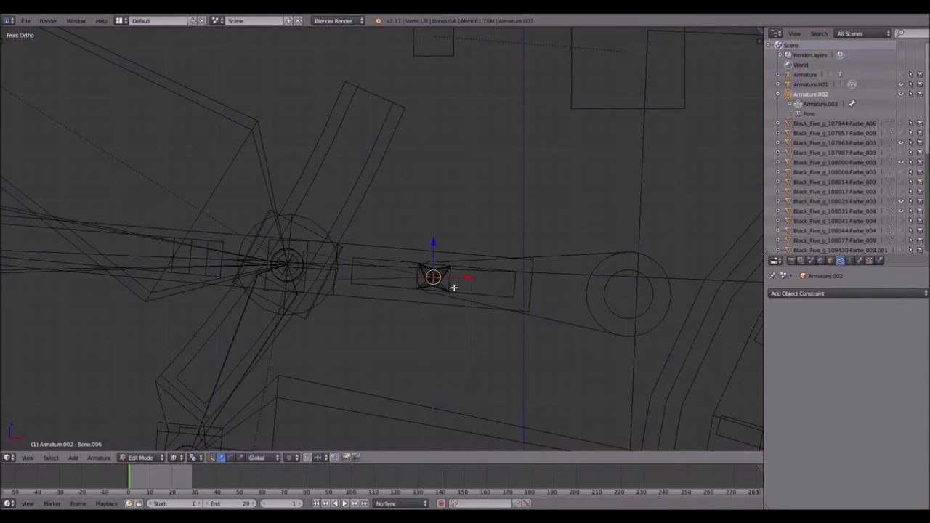
scroll(453, 287, "up", 2)
scroll(454, 287, "down", 3)
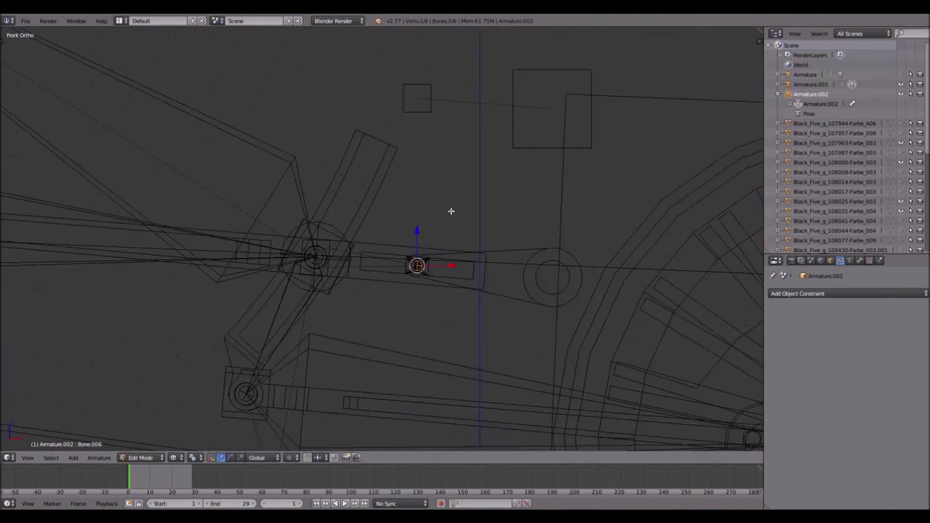
middle_click_drag(450, 211, 402, 246, "shift")
key("e")
left_click(422, 173)
key("Tab")
Step: Snap the upward bone's tip onto Lattice.014 using the 3D cursor
right_click(377, 154)
key("shift+s")
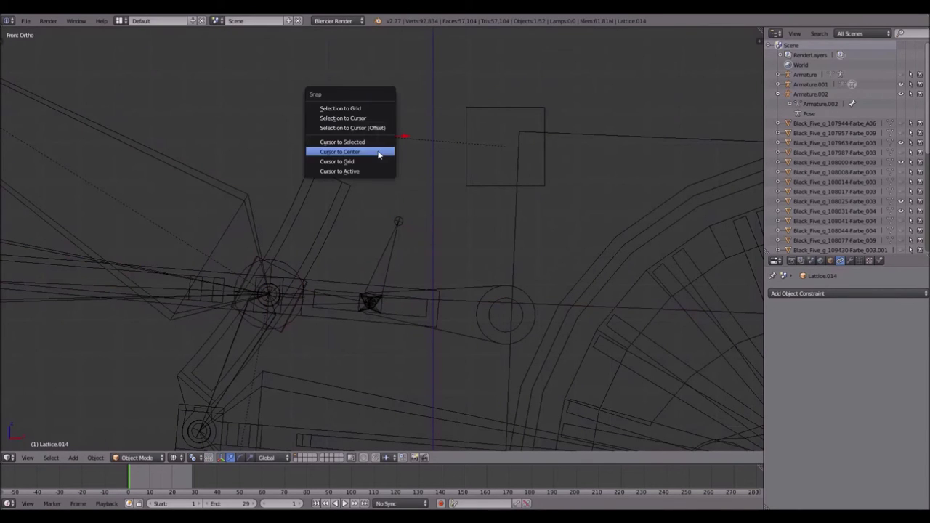
left_click(375, 143)
right_click(397, 230)
key("Tab")
key("shift+s")
left_click(391, 201)
scroll(390, 232, "up", 1)
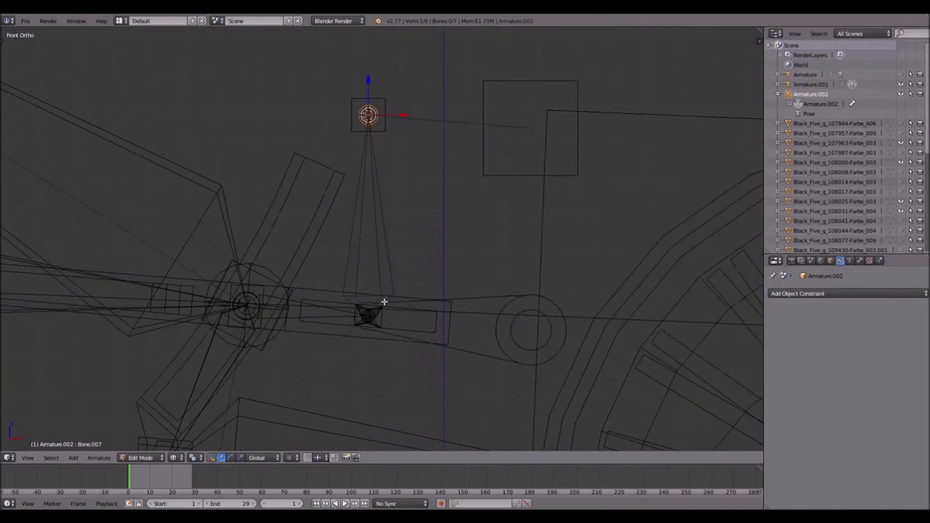
key("Tab")
key("Tab")
Step: Delete the short horizontal connecting bone Bone.006 and switch the armature to Pose Mode
right_click(308, 315)
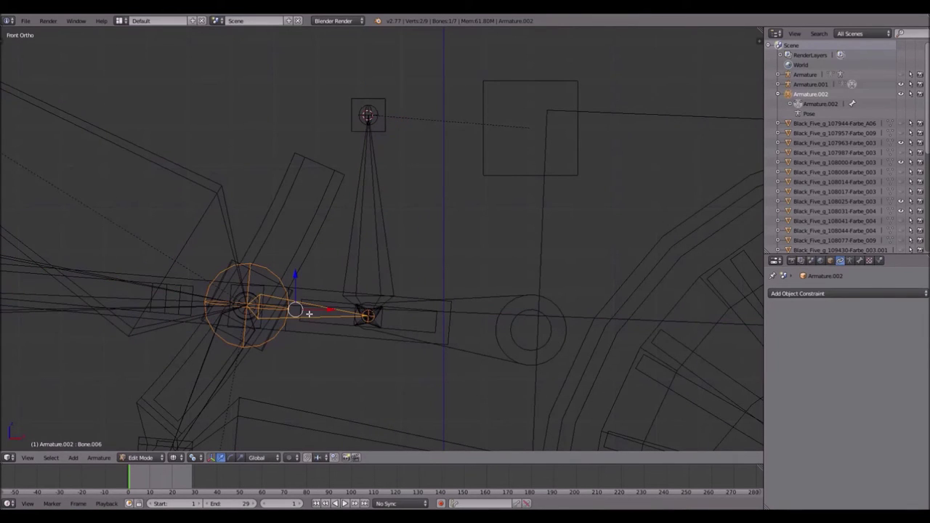
key("x")
left_click(310, 313)
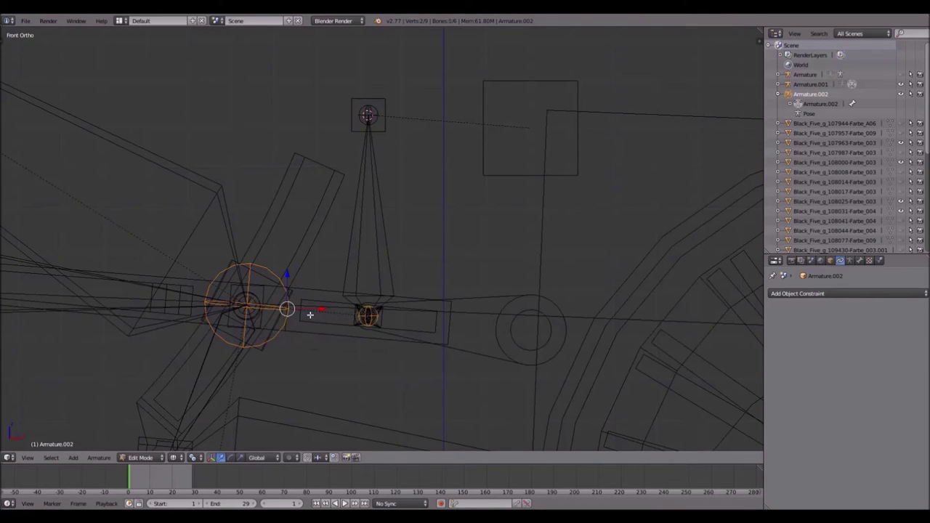
scroll(335, 315, "down", 3)
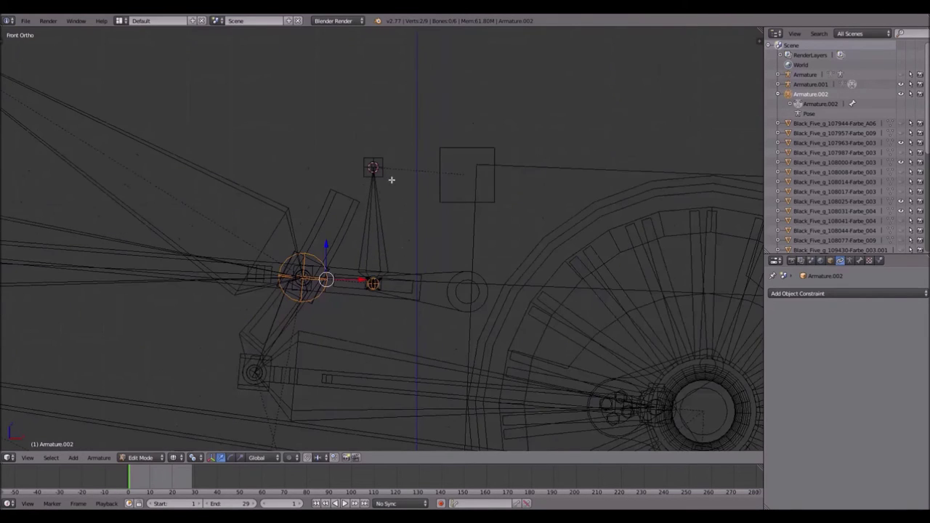
key("ctrl+Tab")
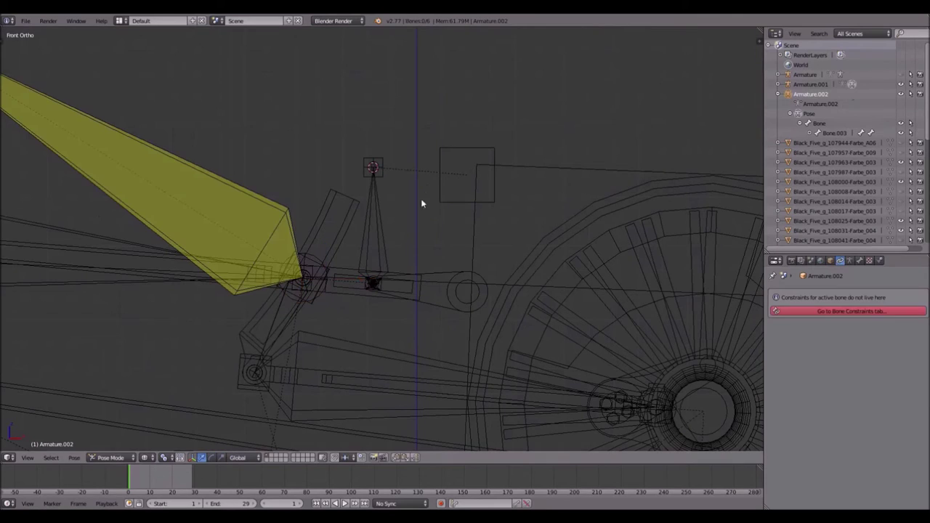
Step: Give Bone.007 an IK constraint targeting Lattice.014, discarding a mistaken Locked Track constraint
right_click(372, 221)
left_click(867, 260)
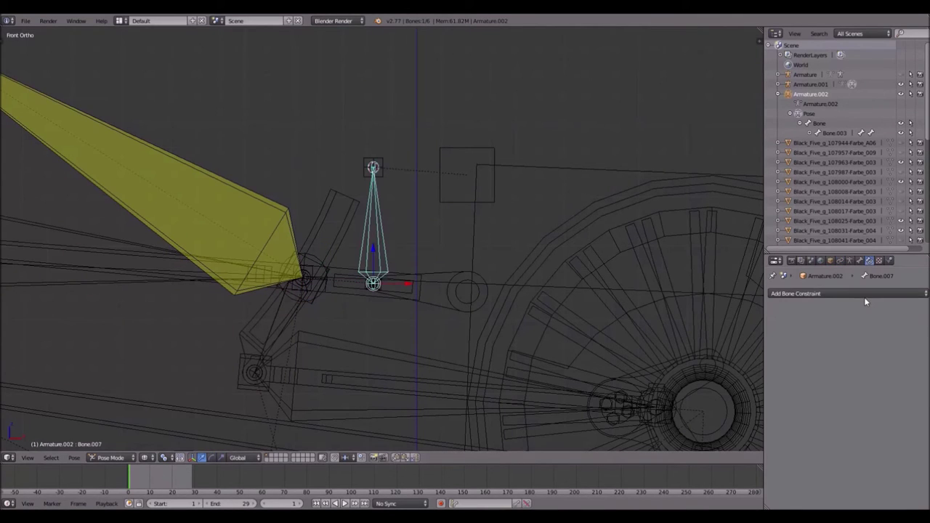
left_click(864, 294)
left_click(837, 346)
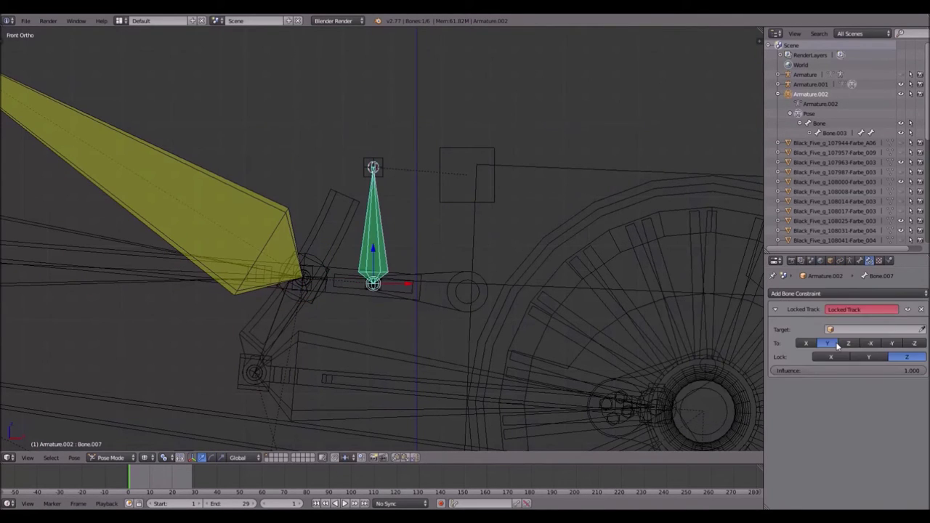
left_click(923, 310)
left_click(843, 293)
left_click(815, 336)
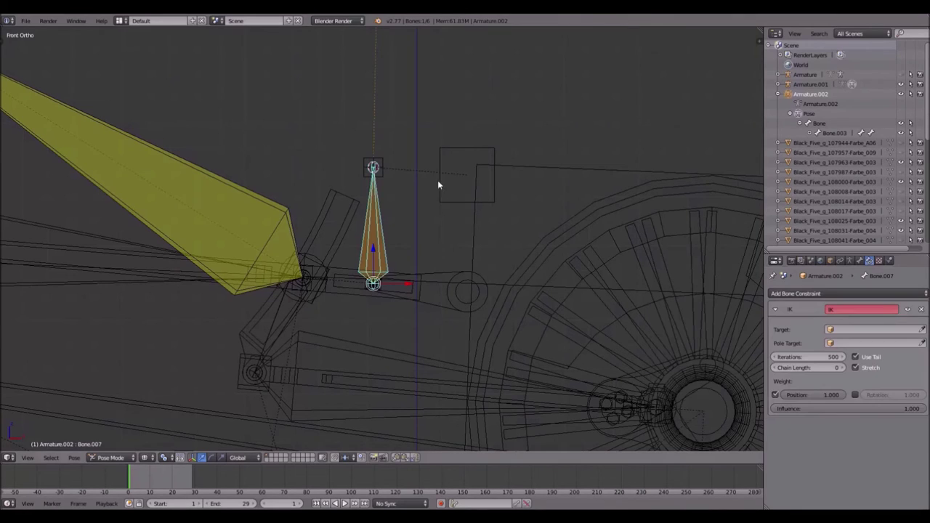
left_click(922, 329)
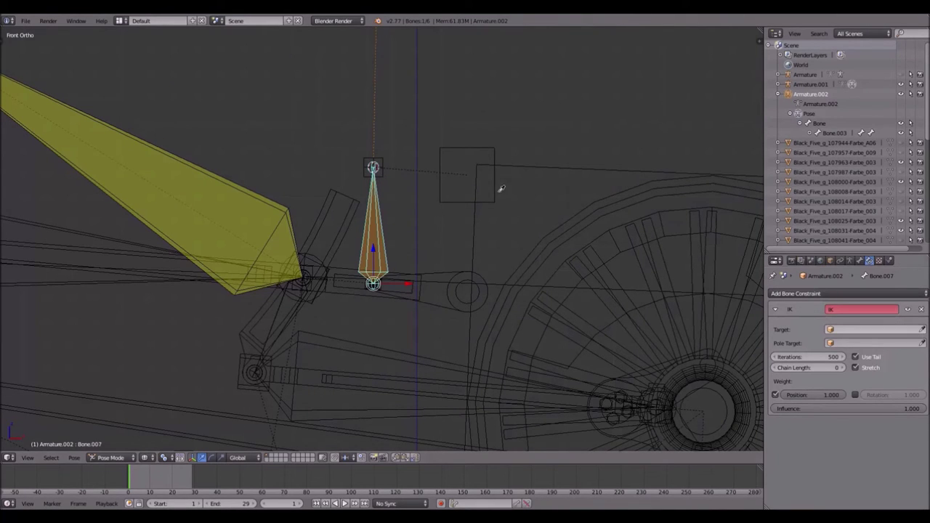
left_click(389, 182)
scroll(406, 169, "down", 5)
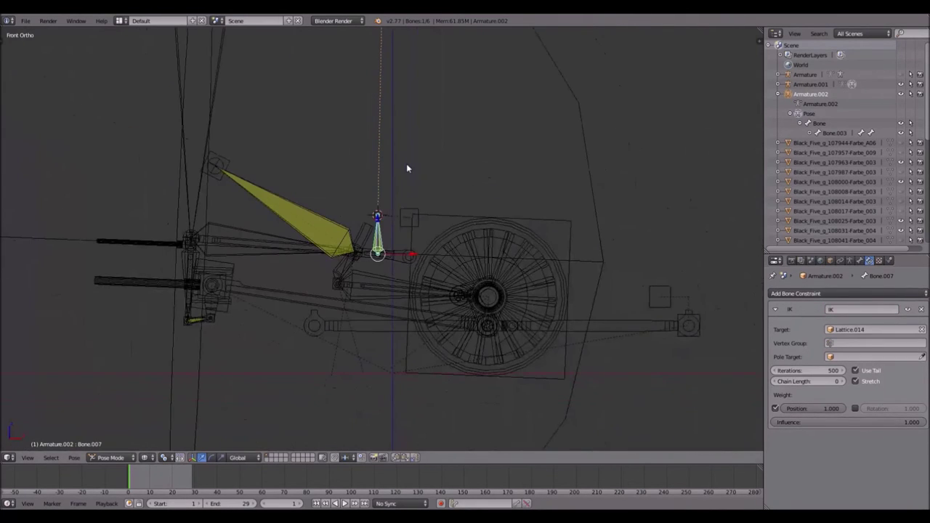
Step: Play the animation in Object Mode to watch the valve gear follow the Control
key("ctrl+Tab")
key("alt+a")
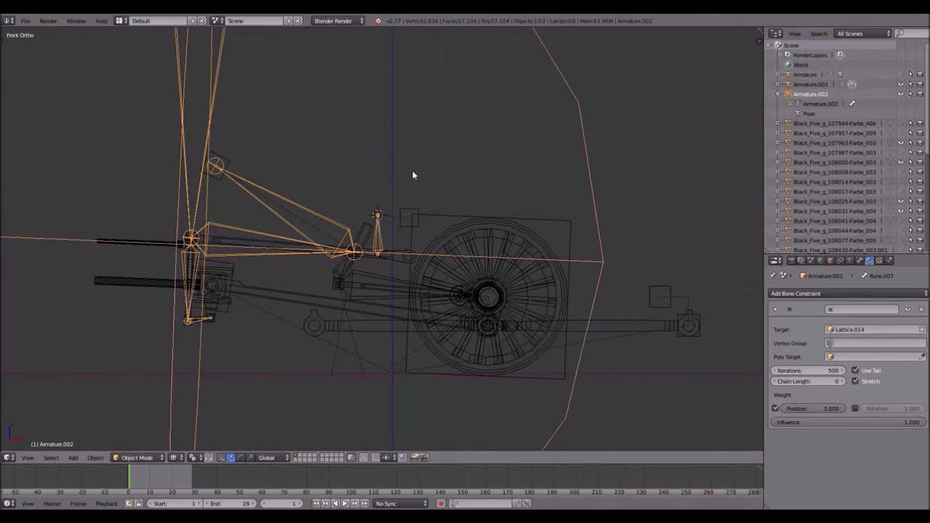
scroll(222, 243, "up", 2)
middle_click_drag(222, 243, 404, 207, "shift")
right_click(560, 185)
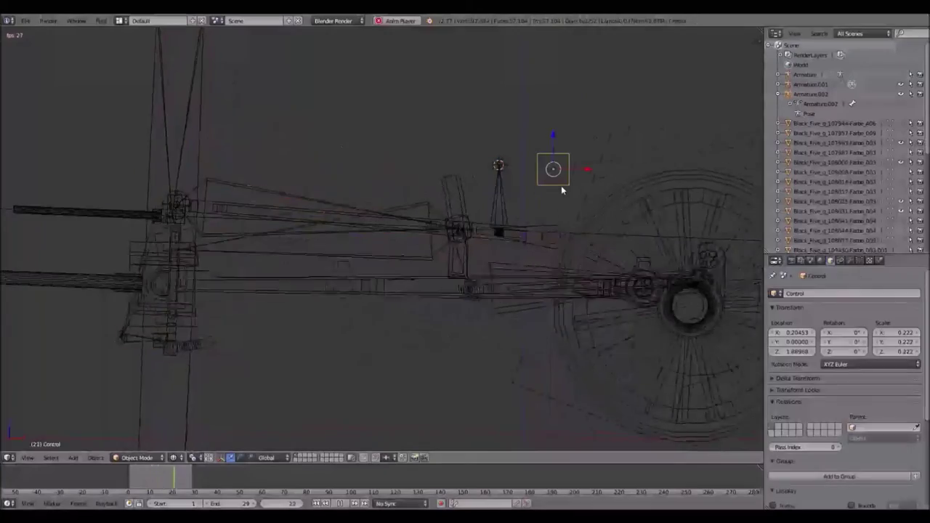
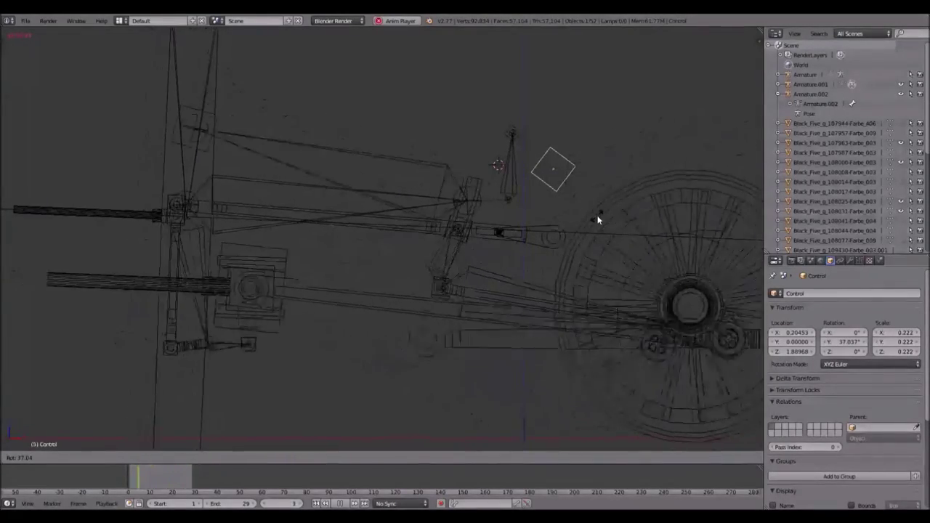
Step: Stop playback at frame 1 and tilt Lattice.001 by 0.4° then 2.4°, reaching 2.8° about Y
left_click(604, 179)
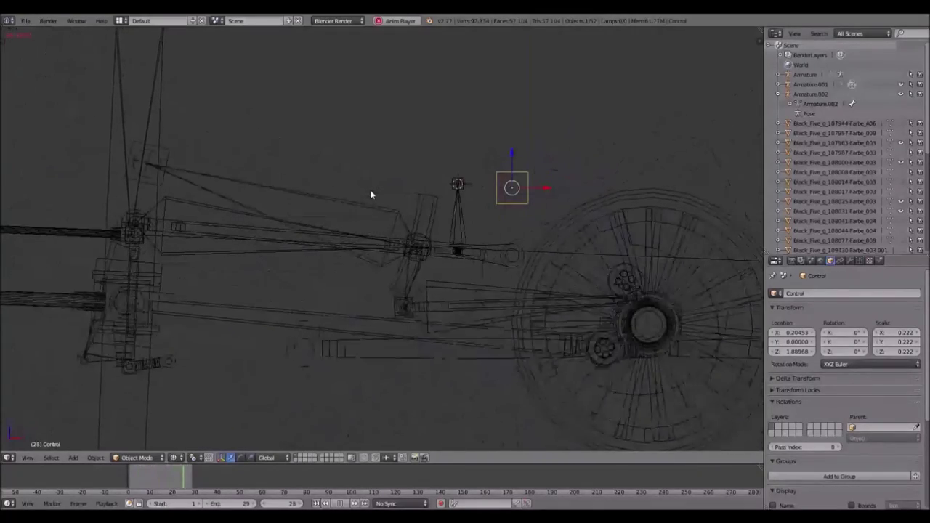
key("Escape")
right_click(553, 186)
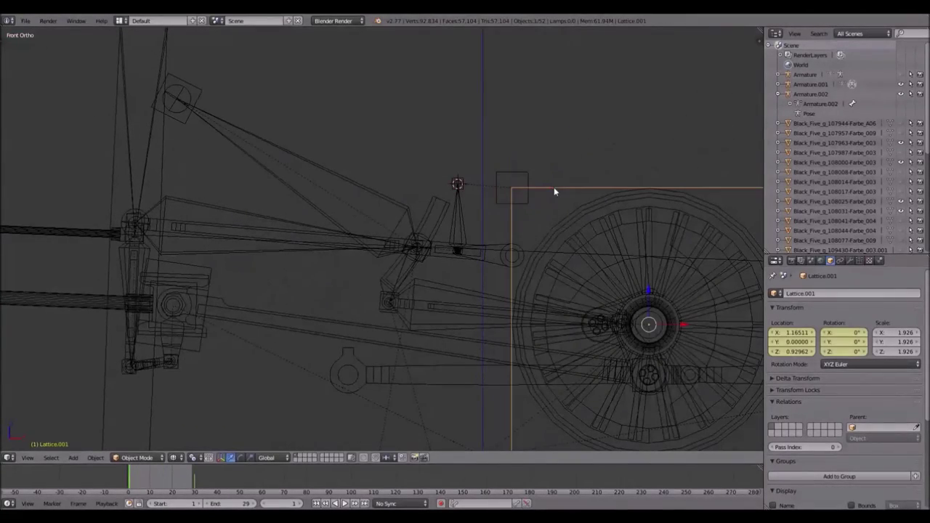
type("r.4")
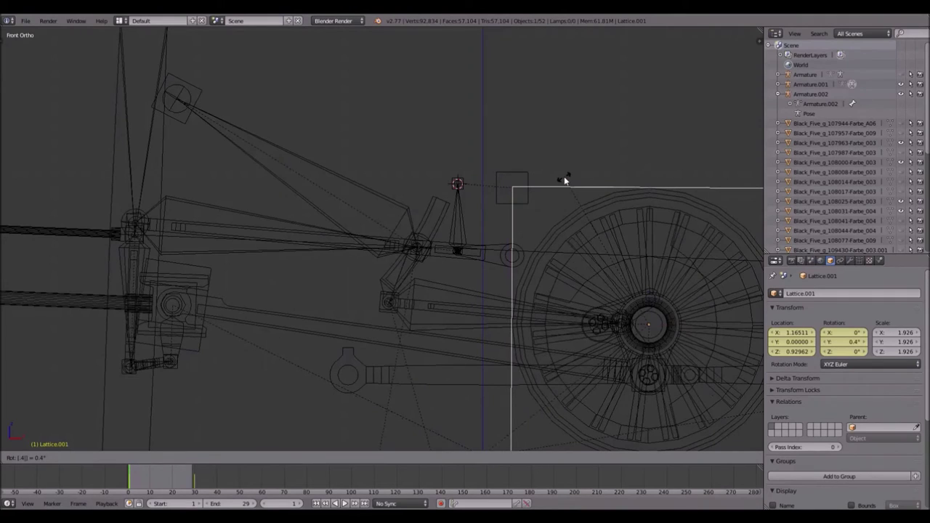
key("Return")
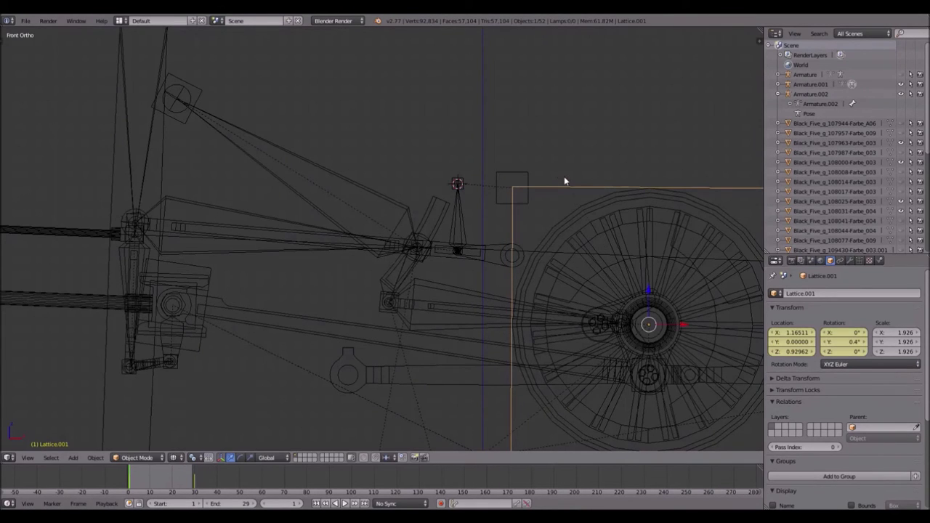
type("r2.4")
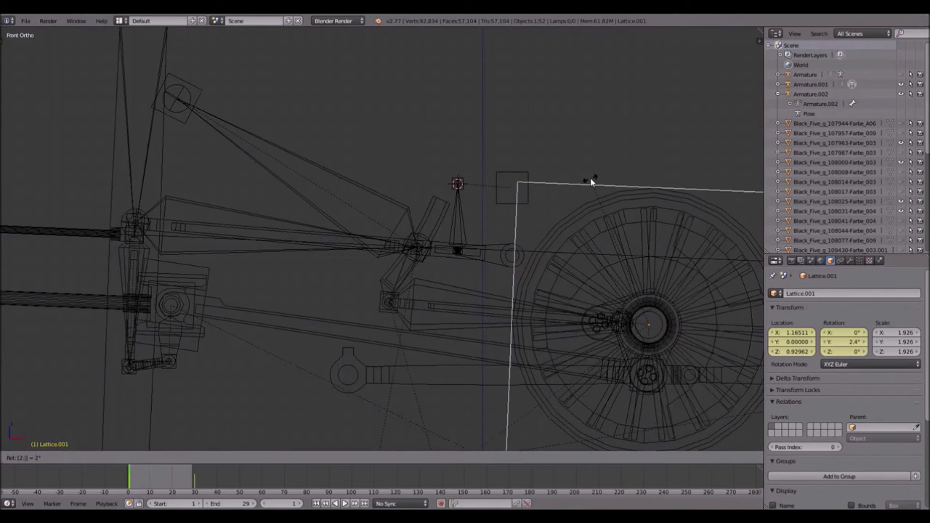
key("Return")
scroll(566, 179, "up", 2)
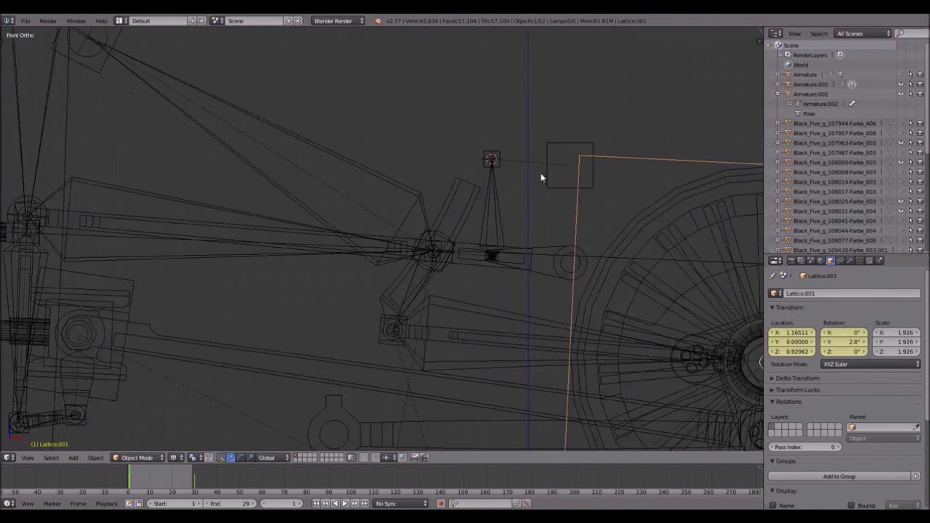
right_click(411, 174)
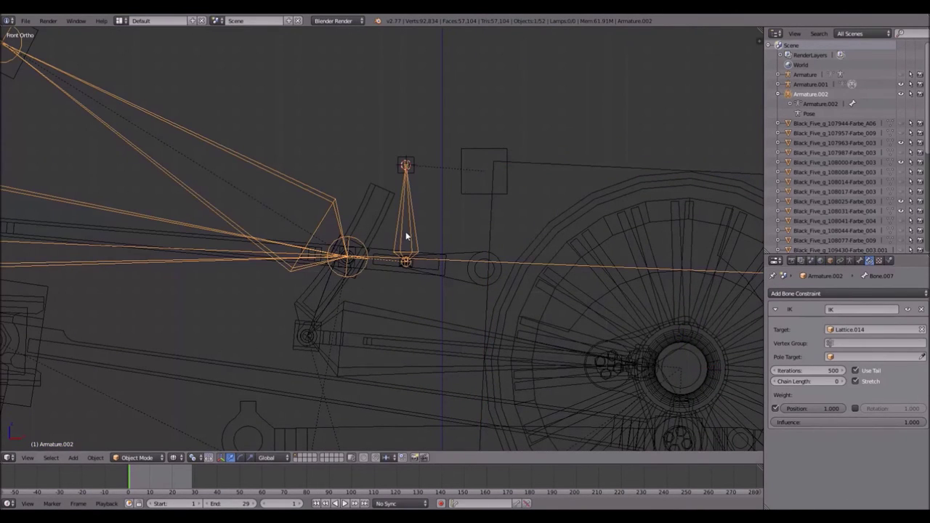
Step: Delete Bone.007's IK constraint in Pose Mode and lower Control on Z to 1.41888
key("ctrl+Tab")
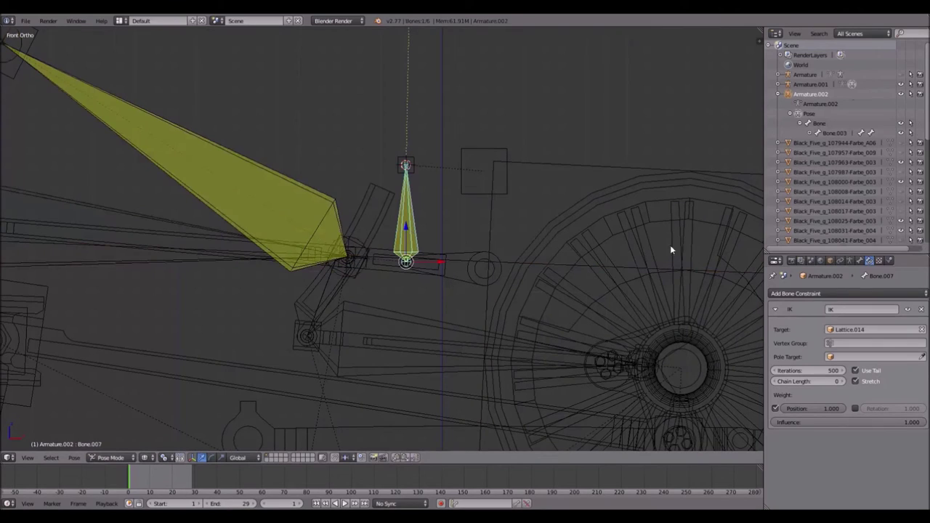
left_click(921, 309)
right_click(469, 191)
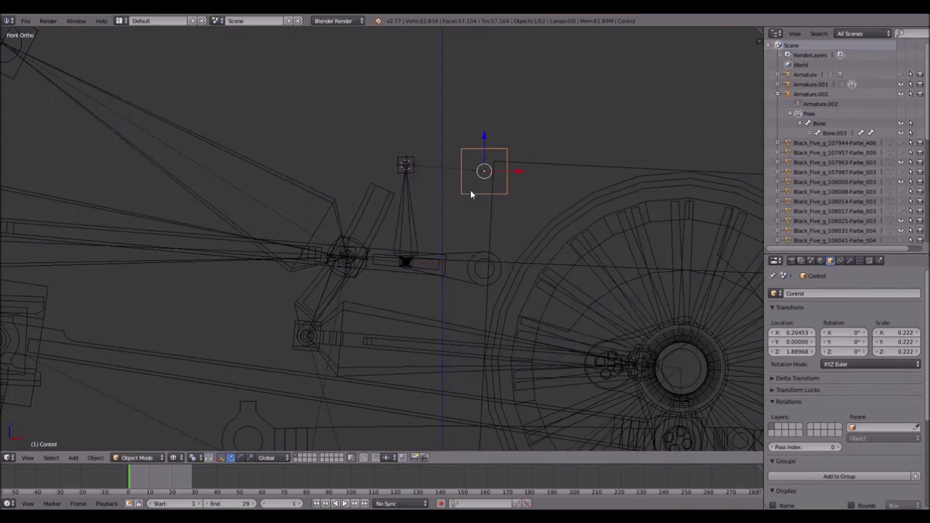
left_click_drag(485, 136, 488, 228)
Step: Pan and zoom along the valve gear to bring its left end into view
middle_click_drag(403, 207, 577, 192, "shift")
scroll(610, 198, "up", 1)
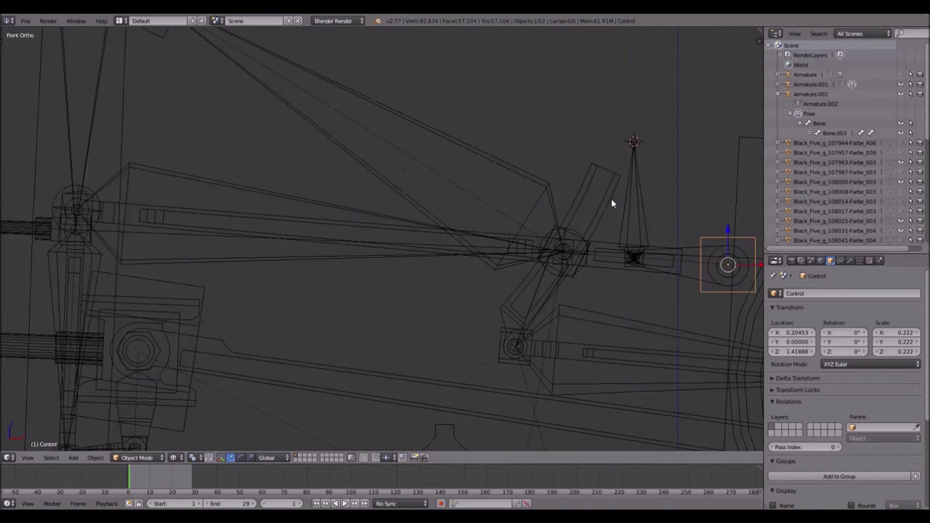
middle_click_drag(649, 186, 538, 190, "shift")
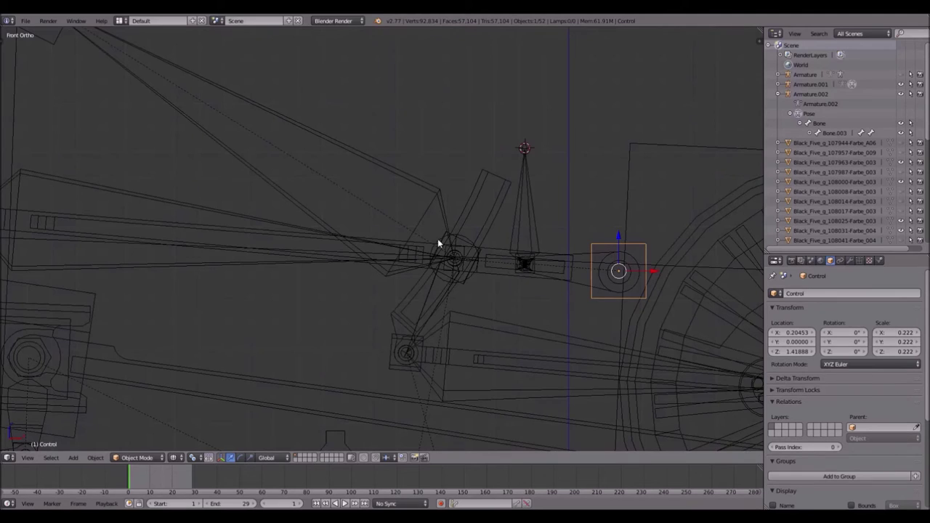
scroll(378, 232, "up", 3)
scroll(436, 230, "down", 3)
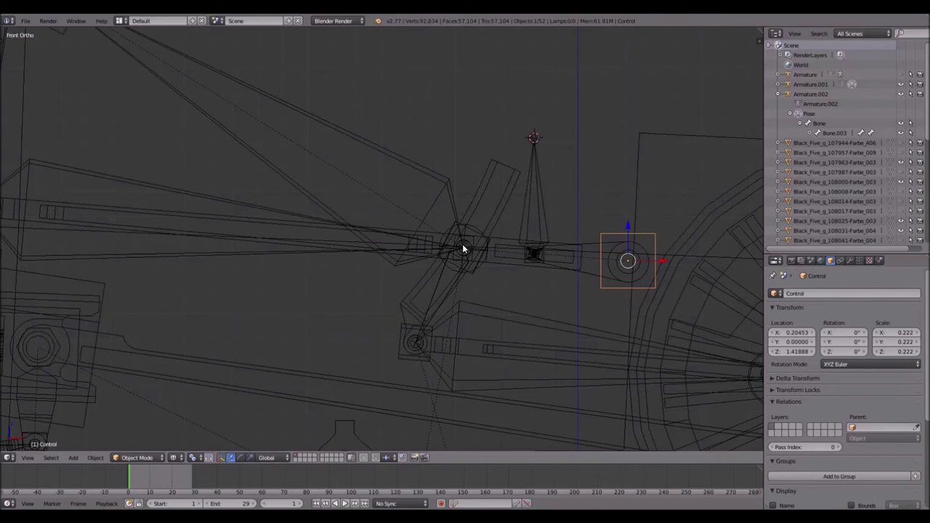
scroll(465, 248, "down", 4)
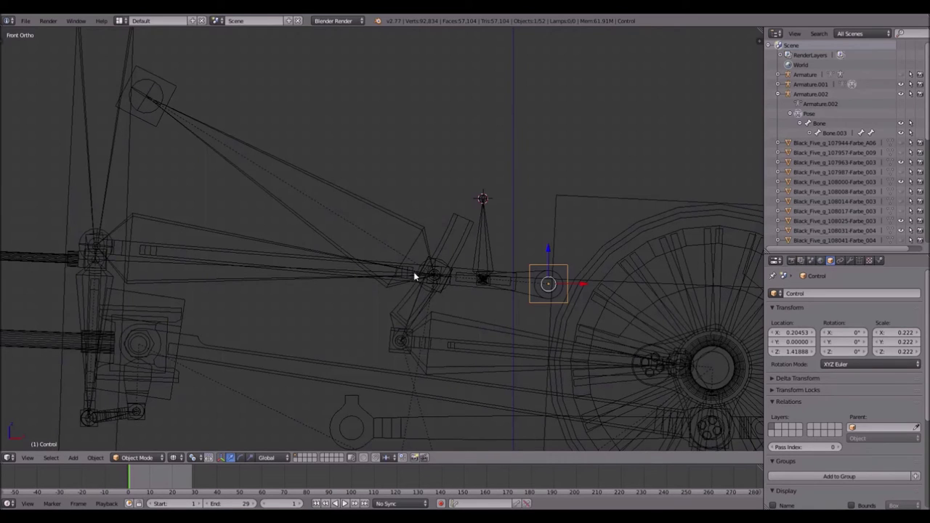
middle_click_drag(56, 235, 264, 228, "shift")
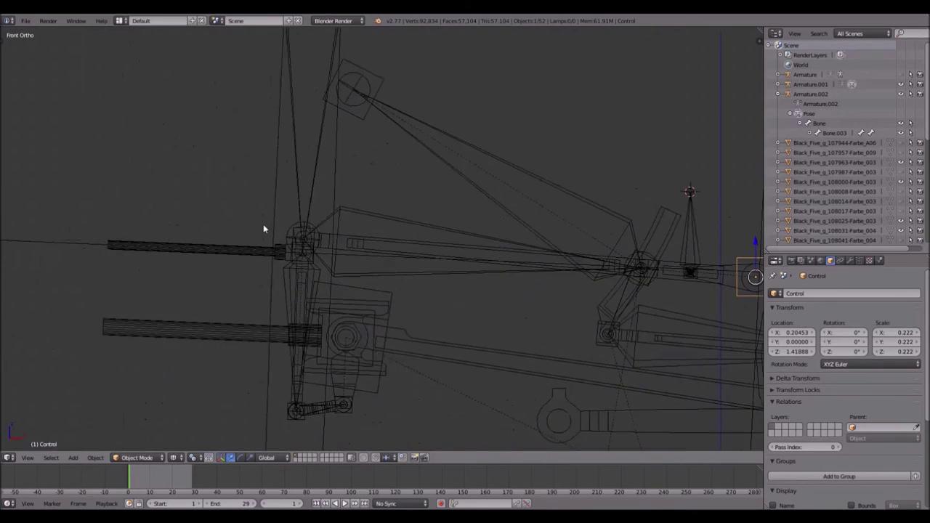
Step: Return to Object Mode and select the joint lattice Lattice.013
scroll(264, 228, "up", 2)
right_click(267, 228)
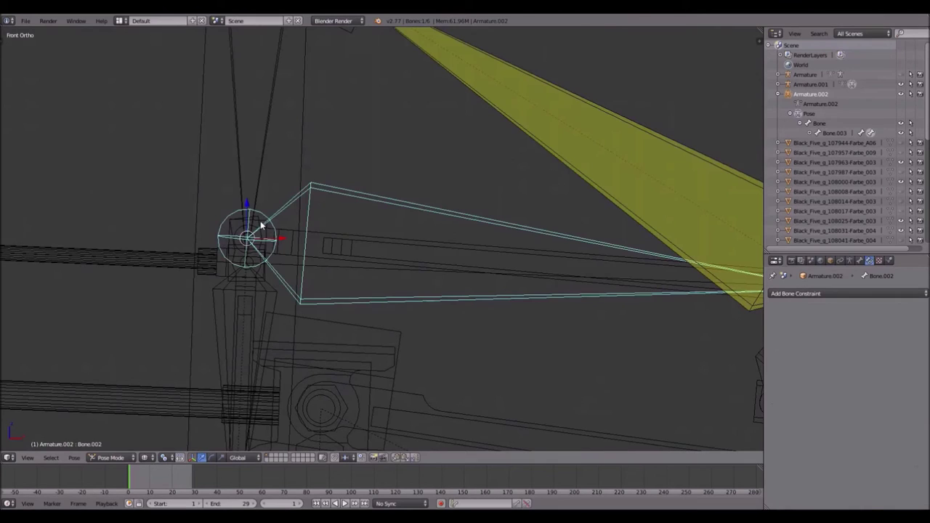
key("ctrl+Tab")
right_click(264, 224)
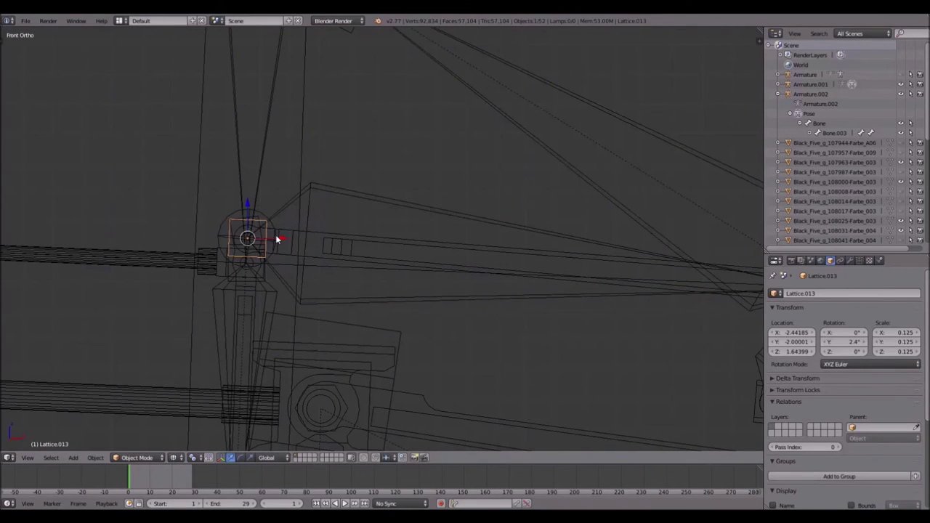
key("shift+s")
left_click(276, 240)
Step: Duplicate the joint lattice in place and scale the copy, Lattice.017, up to 0.243
key("shift+d")
right_click(293, 239)
key("s")
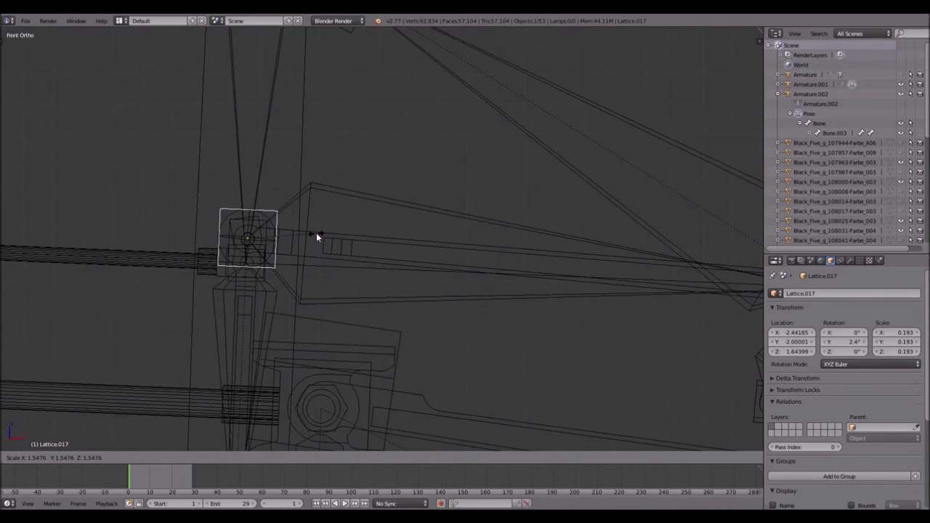
left_click(333, 237)
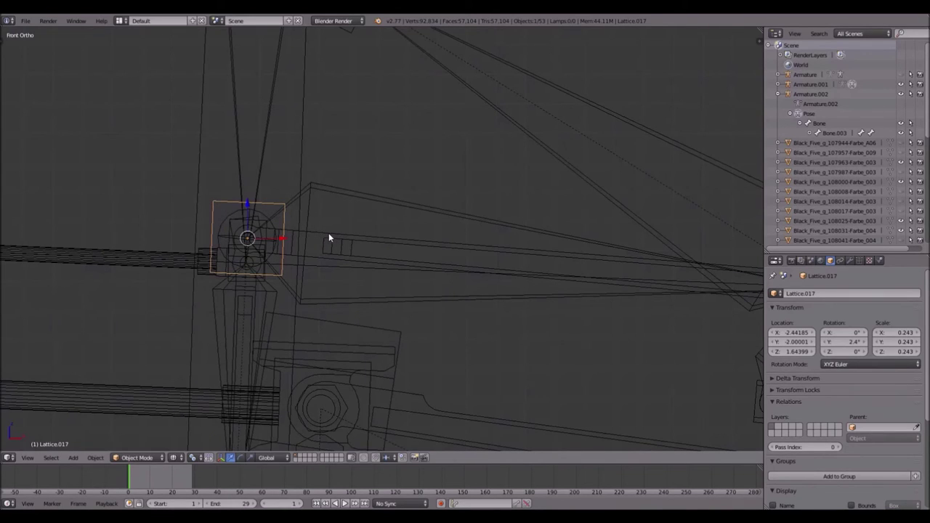
key("x")
key("Escape")
Step: Snap the 3D cursor to Lattice.017 and add a single-bone armature, Armature.003, there
key("shift+s")
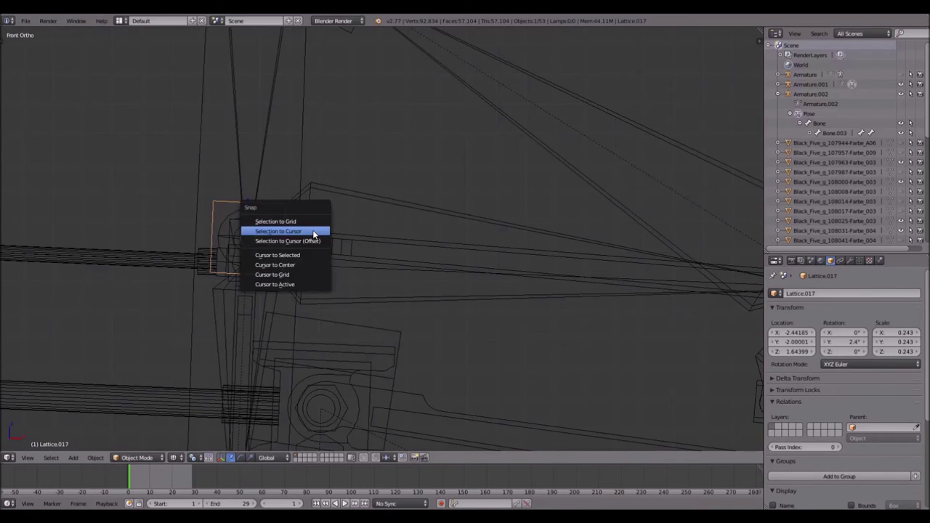
left_click(312, 254)
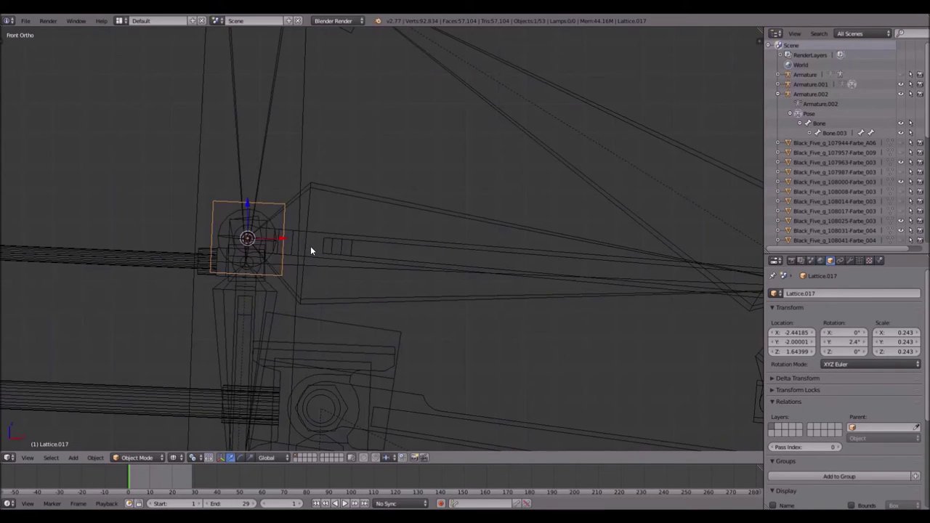
key("shift+a")
mouse_move(309, 237)
left_click(346, 237)
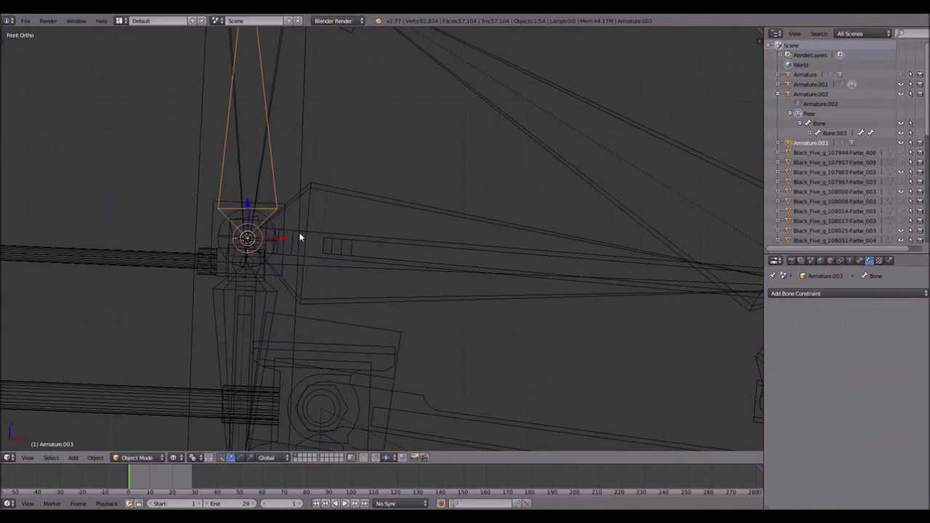
scroll(299, 231, "down", 3)
middle_click_drag(388, 203, 277, 204, "shift")
scroll(407, 234, "up", 1)
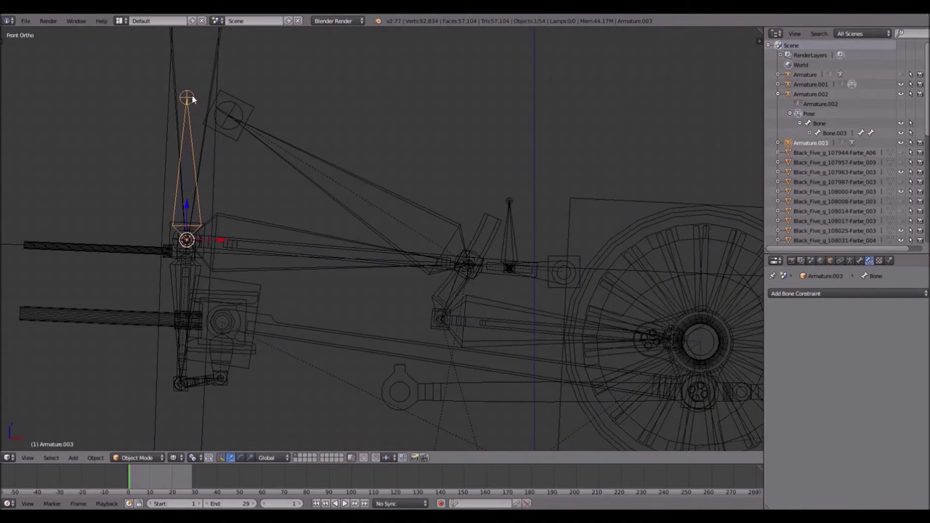
Step: In front view and Object Mode, snap the 3D cursor to Lattice.014
scroll(508, 286, "up", 3)
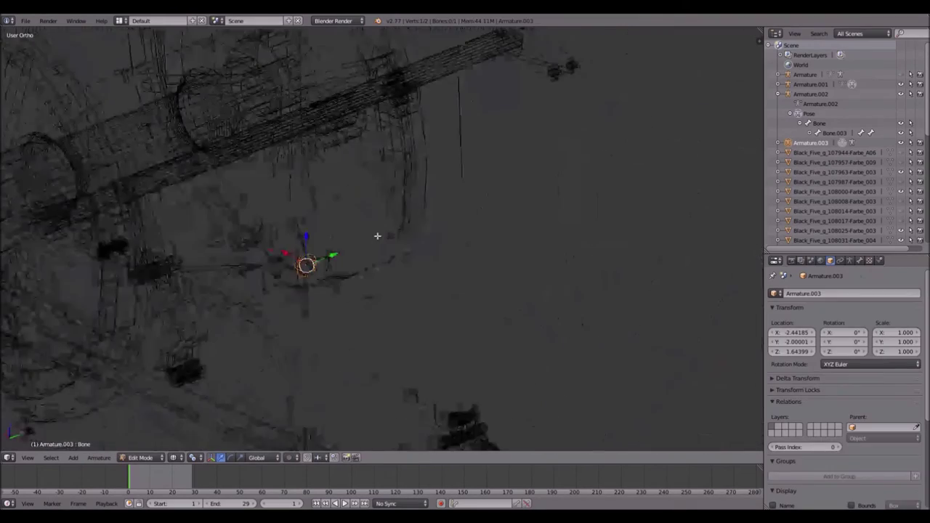
key("KP_1")
middle_click_drag(479, 251, 388, 260, "shift")
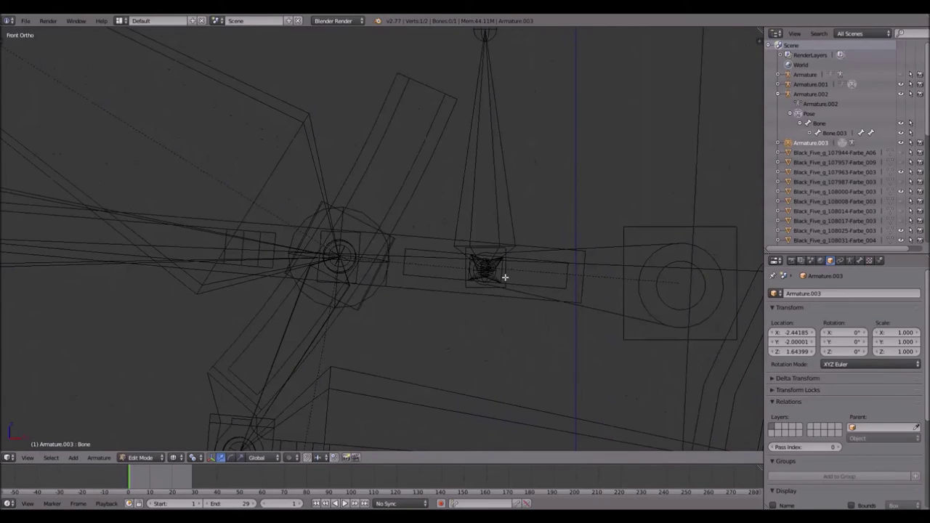
key("Tab")
right_click(506, 271)
key("shift+s")
left_click(505, 271)
Step: Snap Armature.003's bone tip onto Lattice.014 in Edit Mode
scroll(506, 271, "down", 3)
middle_click_drag(241, 179, 368, 248, "shift")
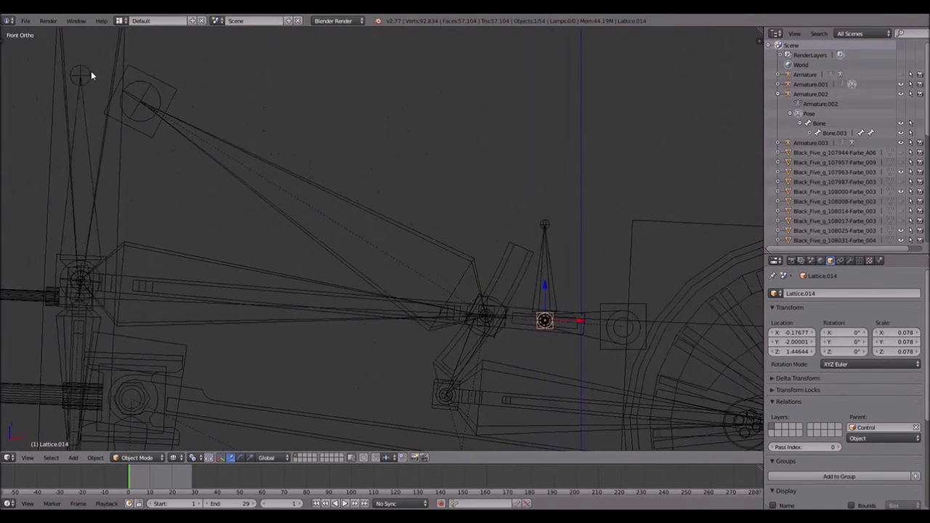
right_click(89, 71)
key("Tab")
key("shift+s")
left_click(88, 49)
middle_click_drag(591, 291, 442, 229, "shift")
scroll(442, 228, "up", 3)
Step: In Pose Mode, give the bone an Inverse Kinematics constraint targeting Lattice.014
key("ctrl+Tab")
right_click(347, 230)
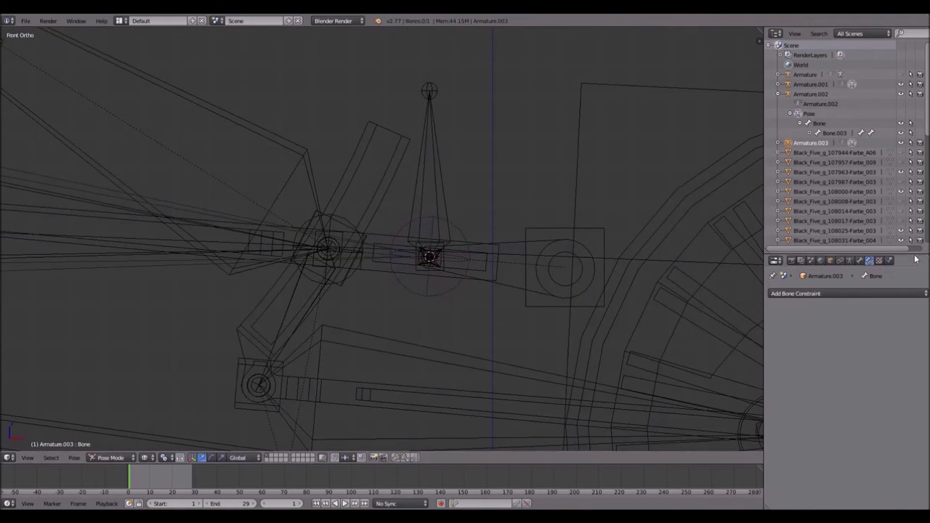
left_click(876, 293)
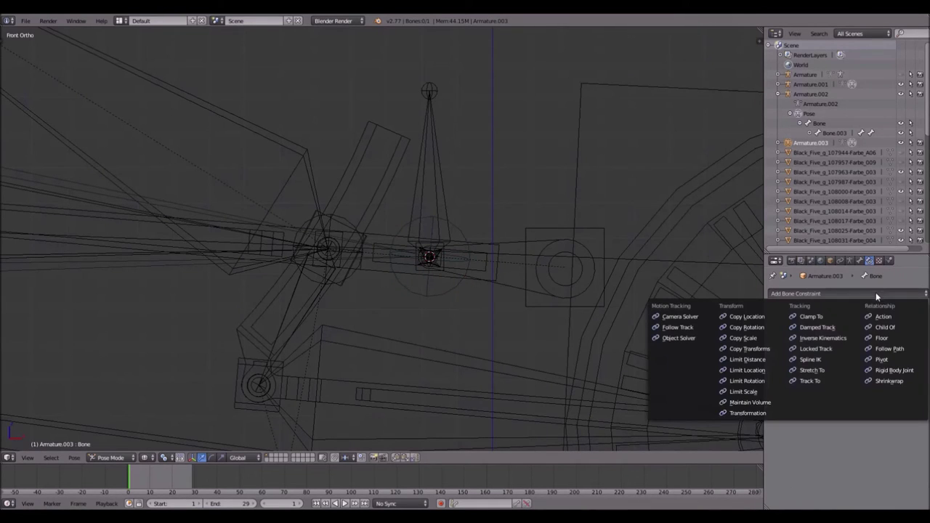
left_click(846, 338)
left_click(921, 330)
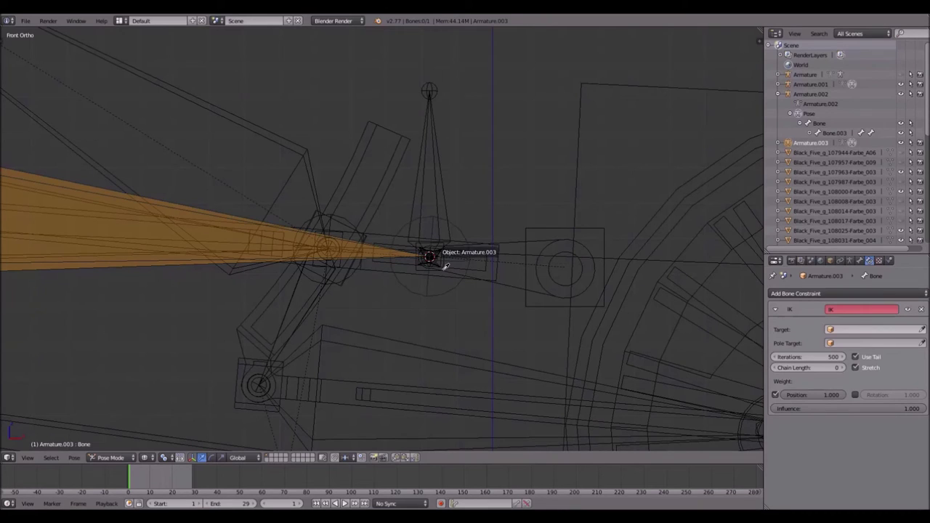
left_click(447, 266)
scroll(446, 266, "up", 8)
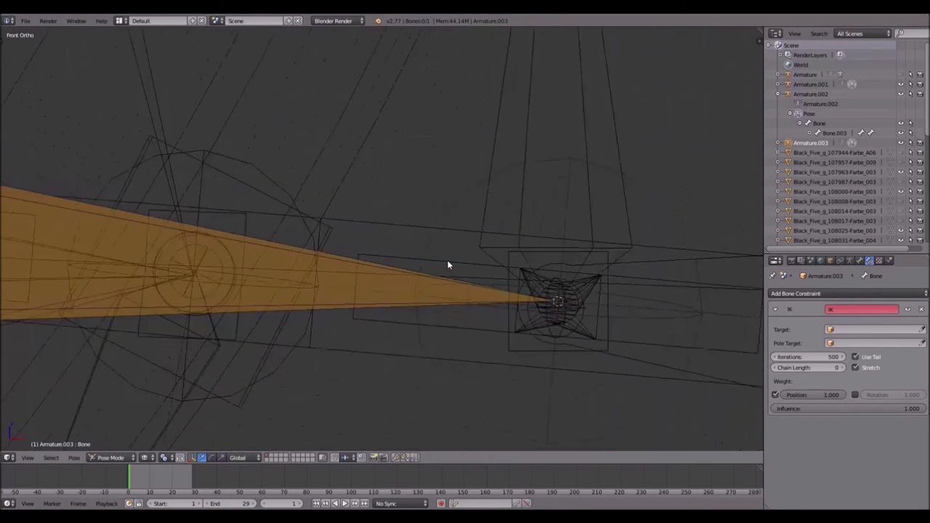
left_click(536, 258)
scroll(535, 268, "down", 3)
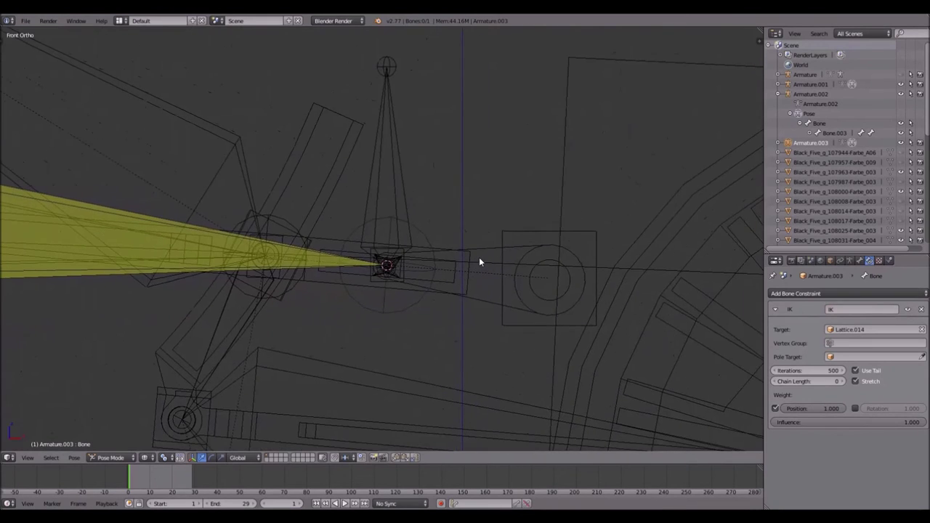
right_click(486, 258)
scroll(509, 242, "down", 3)
Step: Cancel a trial rotation of Control and select Lattice.017 at the crosshead
key("r")
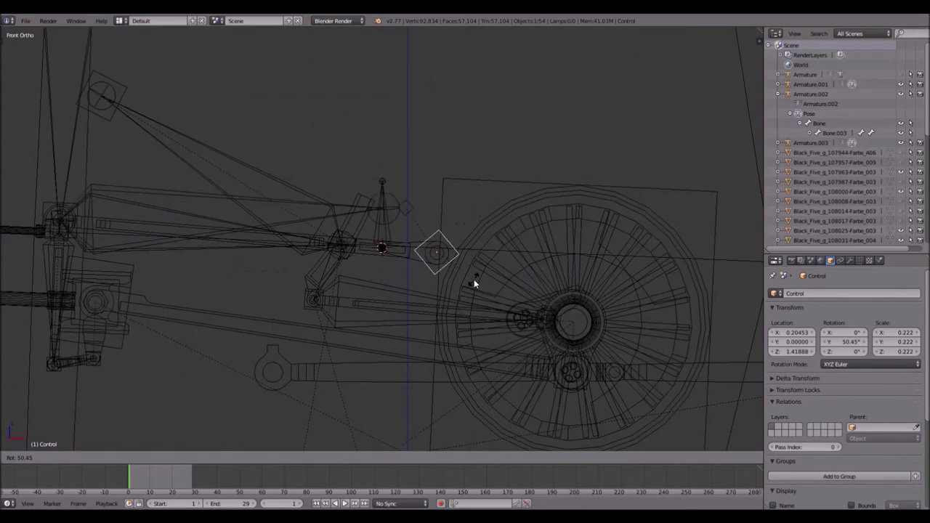
key("Escape")
middle_click_drag(177, 220, 268, 249, "shift")
right_click(192, 242)
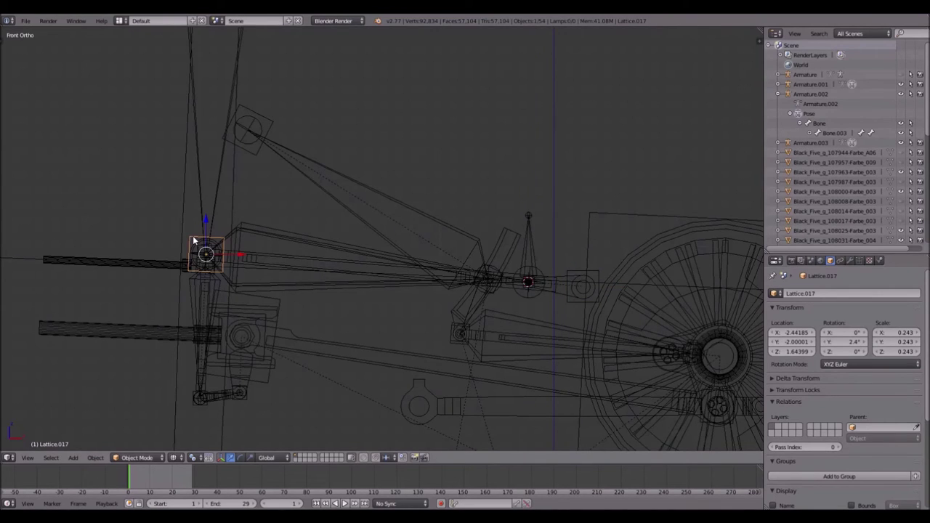
Step: Add Lattice.018, raise it one unit to Z 2.44955 and scale it to 0.229
key("shift+a")
left_click(225, 253)
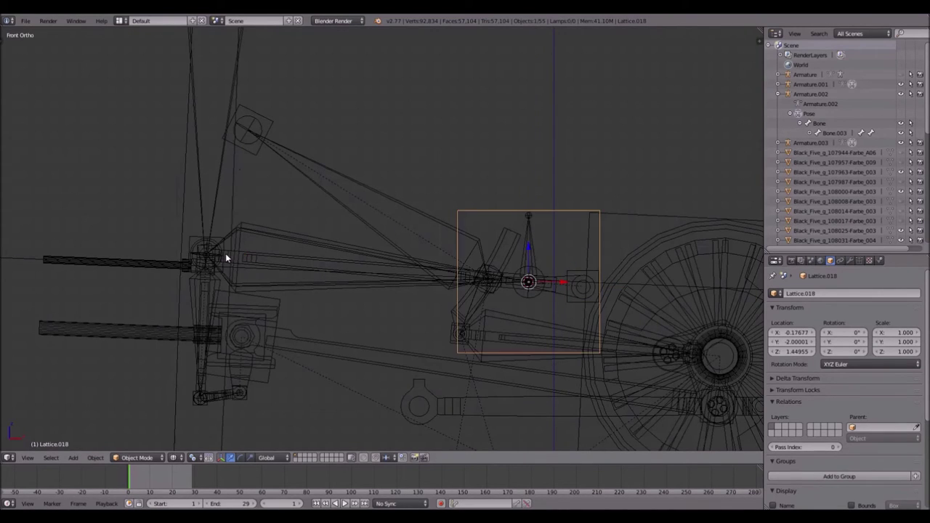
left_click_drag(528, 254, 528, 142)
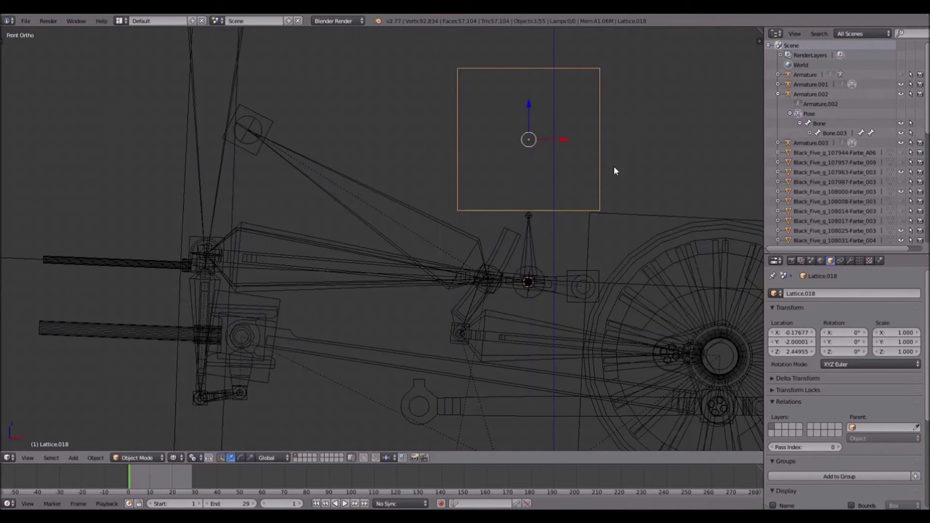
key("s")
left_click(549, 141)
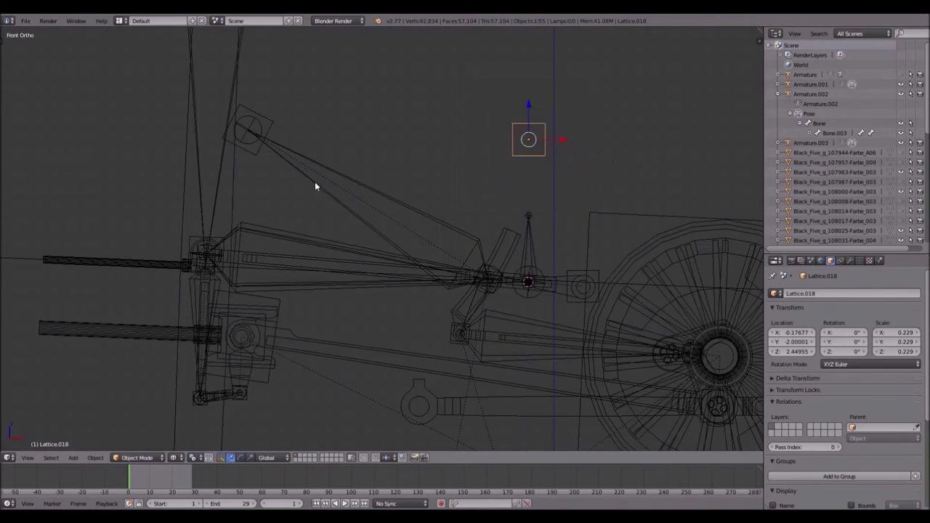
right_click(195, 244)
right_click(195, 242)
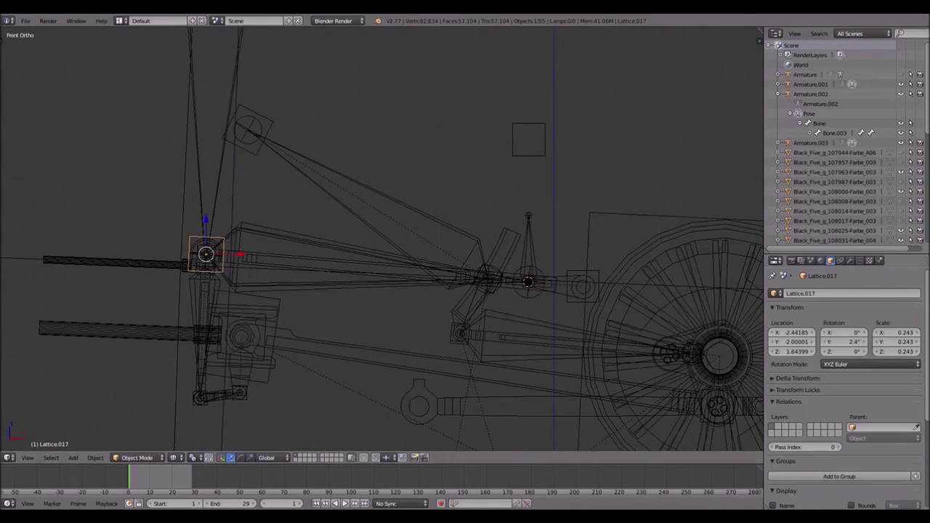
Step: Add a Copy Rotation constraint to Lattice.017 targeting Armature.003
left_click(839, 261)
left_click(826, 293)
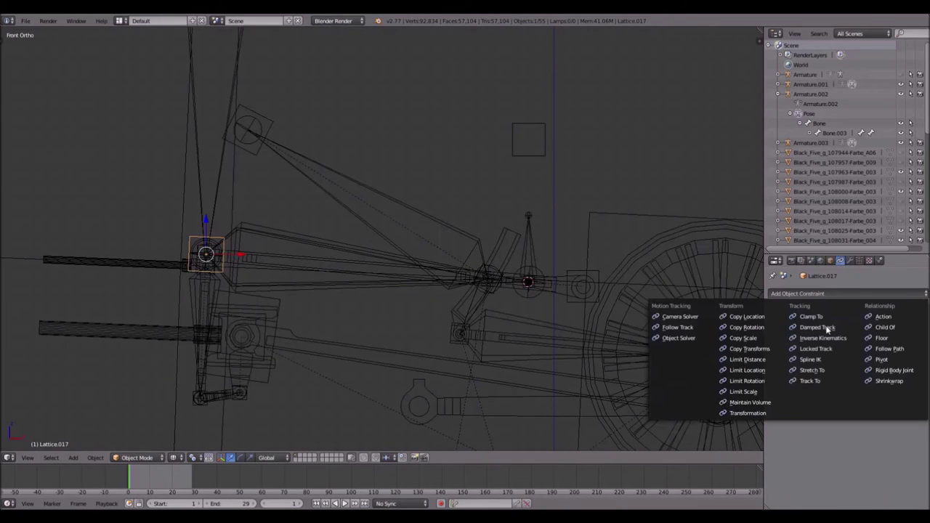
left_click(745, 328)
left_click(921, 329)
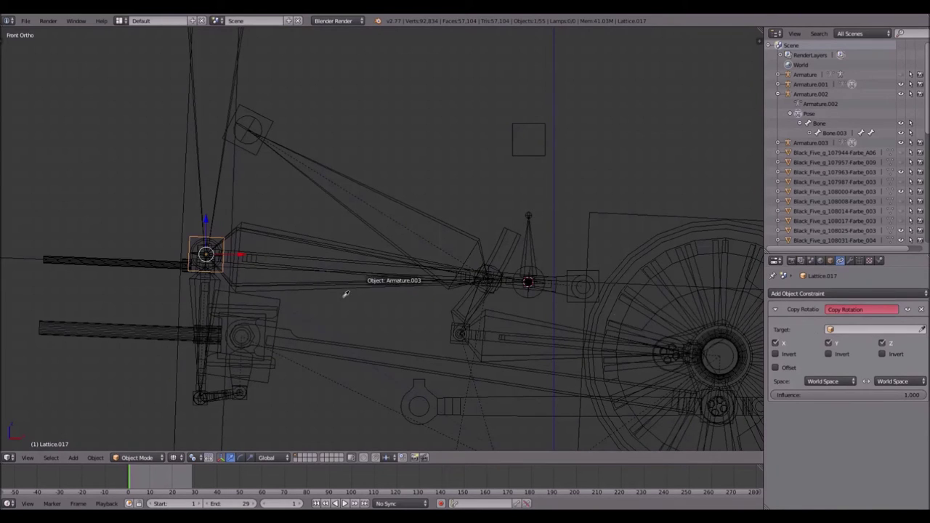
left_click(245, 227)
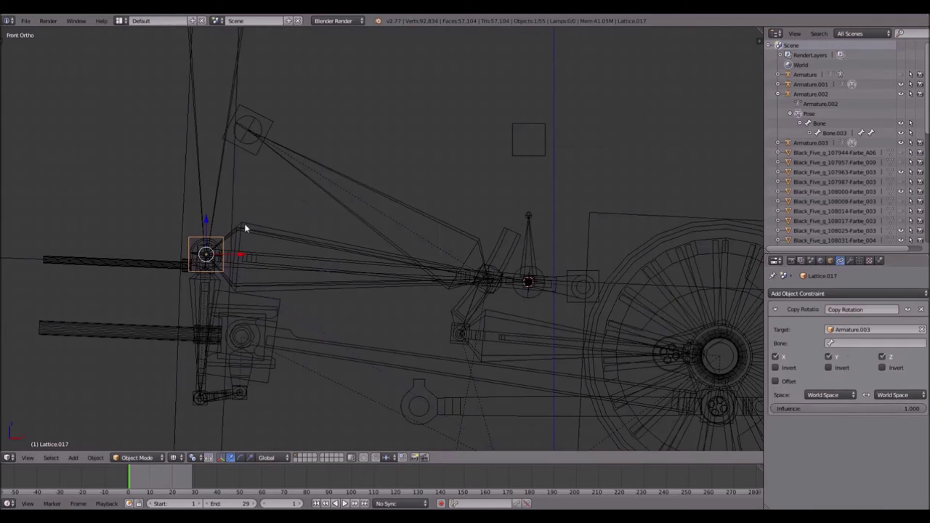
Step: Test-rotate Control, then re-pick Armature.003 as Lattice.017's Copy Rotation target
right_click(577, 277)
key("r")
right_click(711, 348)
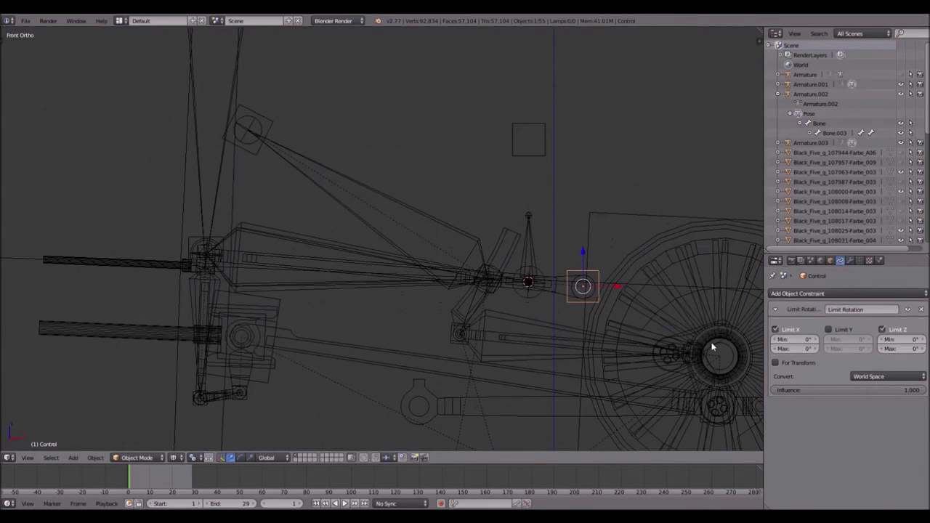
right_click(190, 241)
scroll(192, 243, "up", 4)
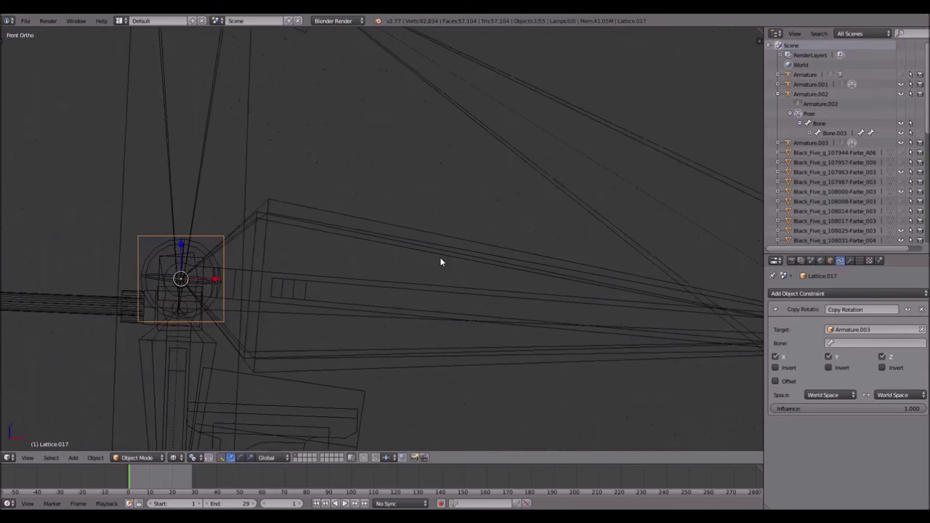
middle_click_drag(431, 265, 154, 246, "shift")
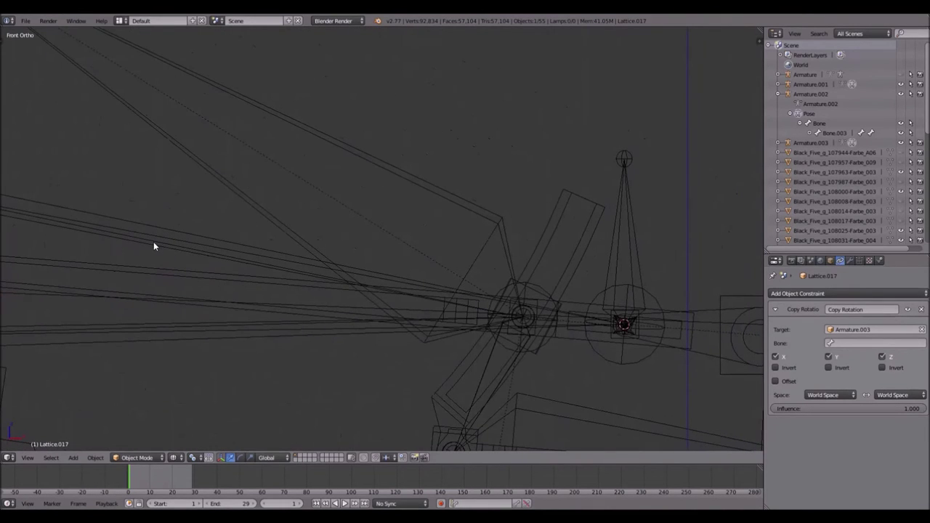
left_click(921, 329)
left_click(921, 329)
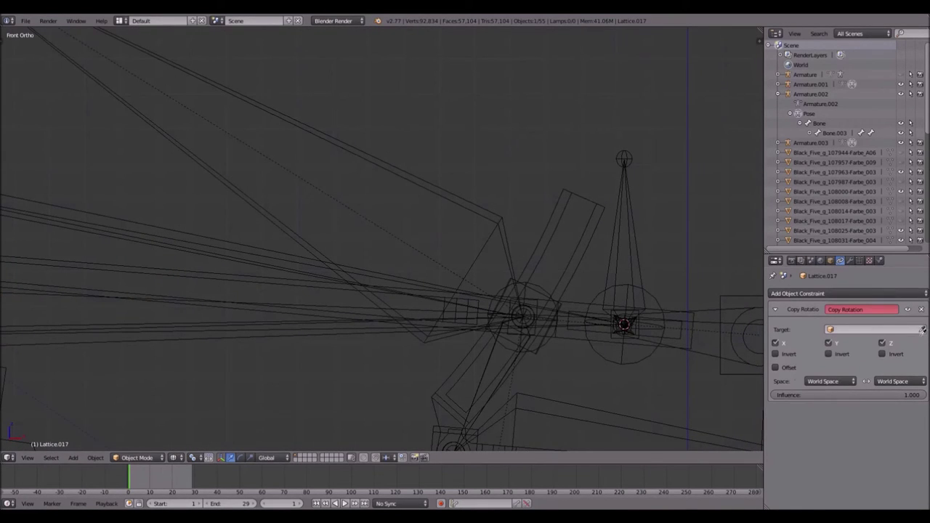
left_click(579, 318)
scroll(573, 314, "down", 3)
Step: Remove Control's Limit Rotation constraint, trying and then clearing a Copy Rotation on it
right_click(623, 275)
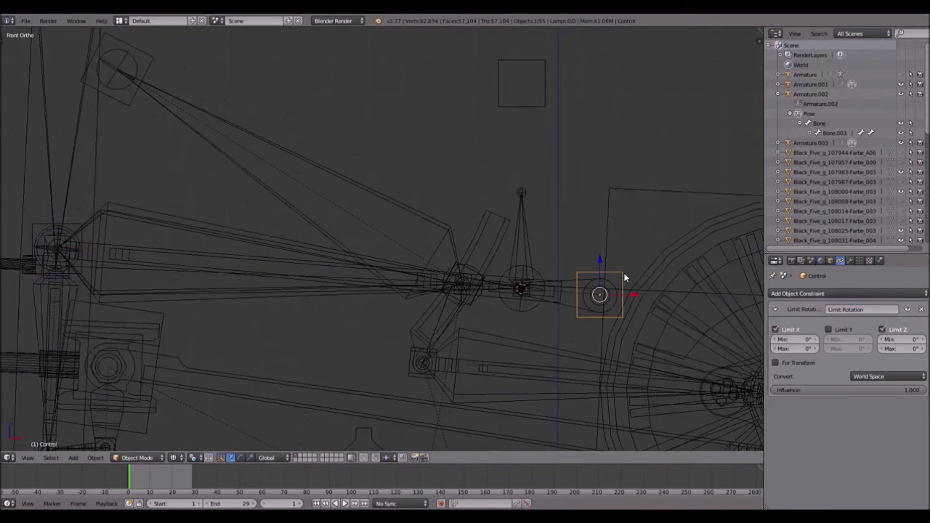
key("r")
right_click(625, 361)
middle_click_drag(149, 256, 299, 263, "shift")
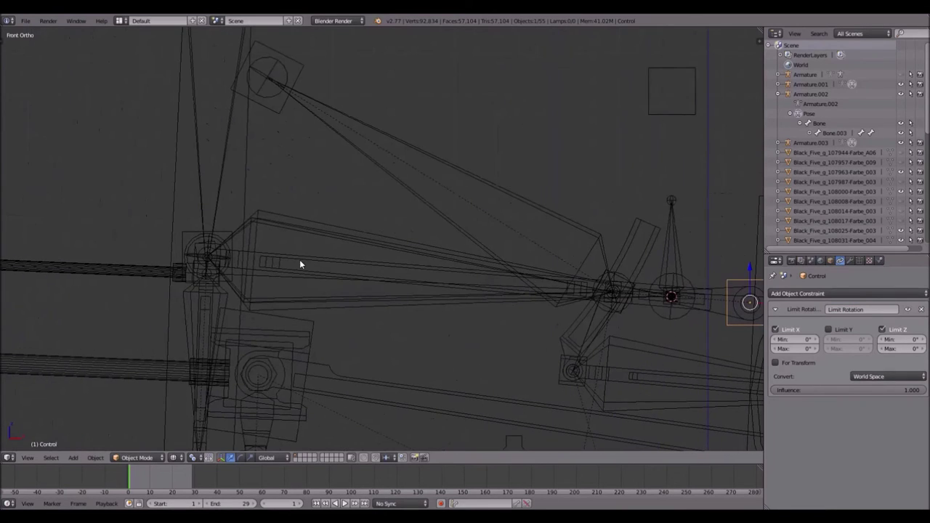
left_click(920, 309)
left_click(912, 293)
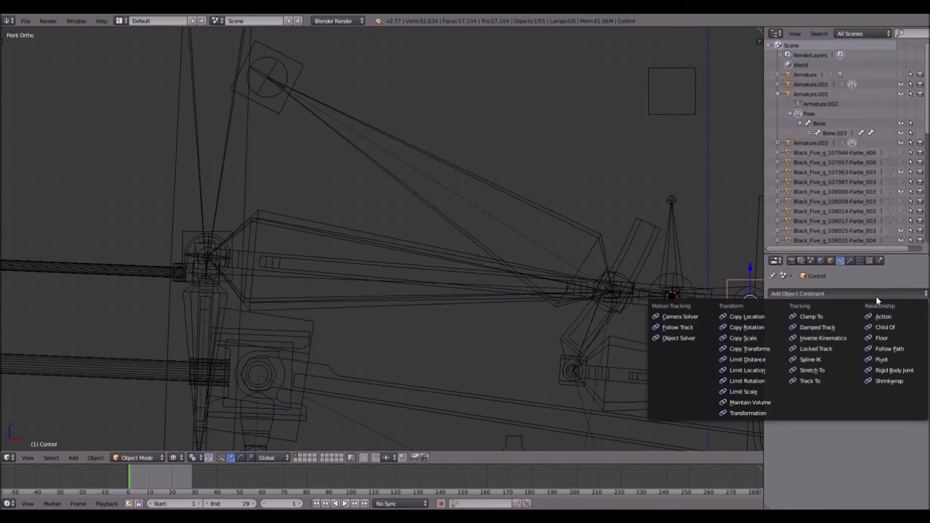
left_click(766, 327)
left_click(921, 328)
left_click(263, 210)
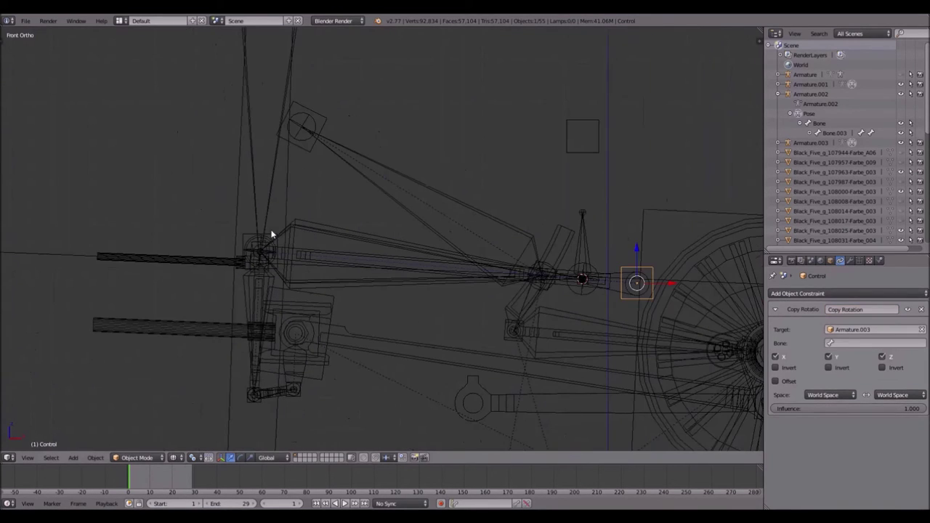
key("r")
left_click(676, 268)
key("ctrl+alt+c")
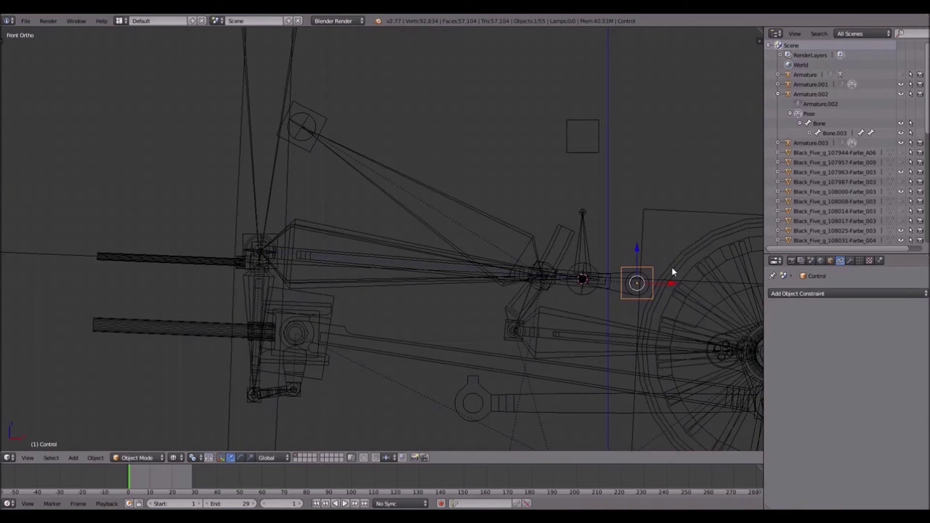
Step: Reassign Armature.003 as Lattice.017's rotation target and test by rotating Control
right_click(247, 243)
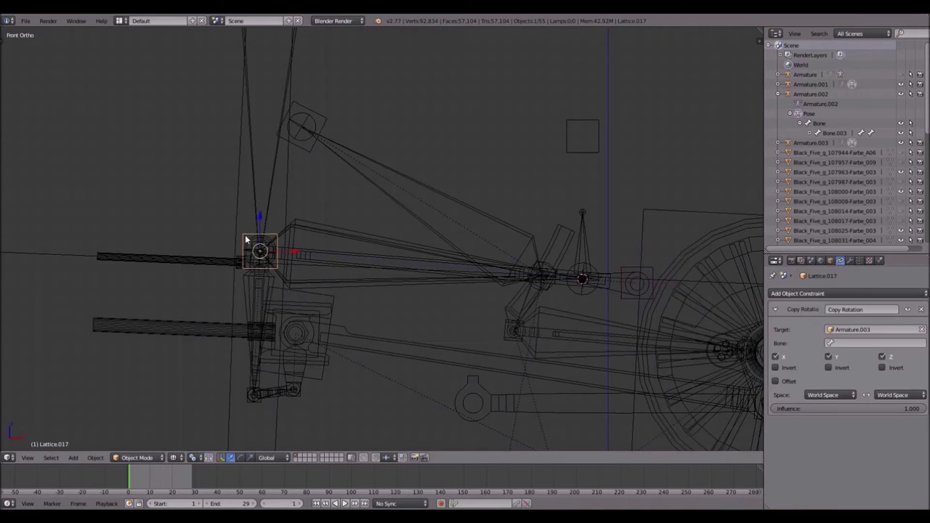
left_click(920, 332)
left_click(921, 330)
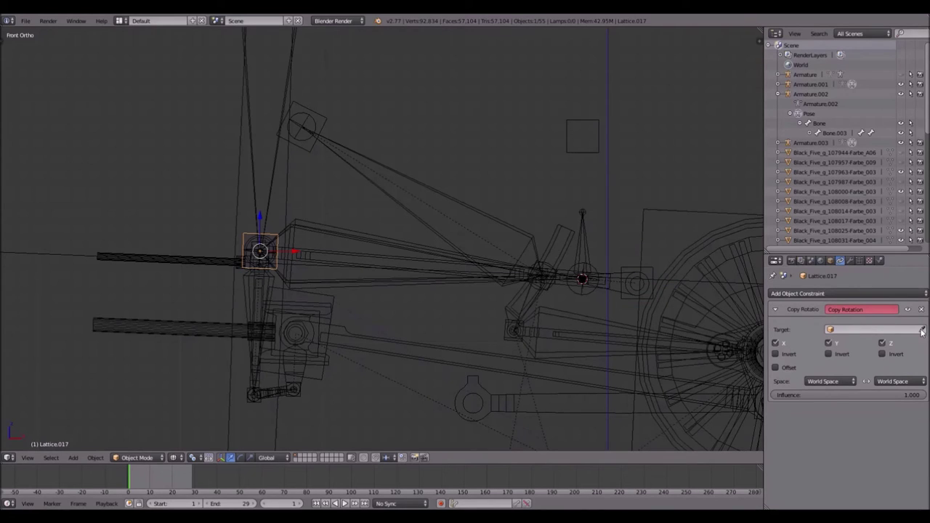
left_click(300, 220)
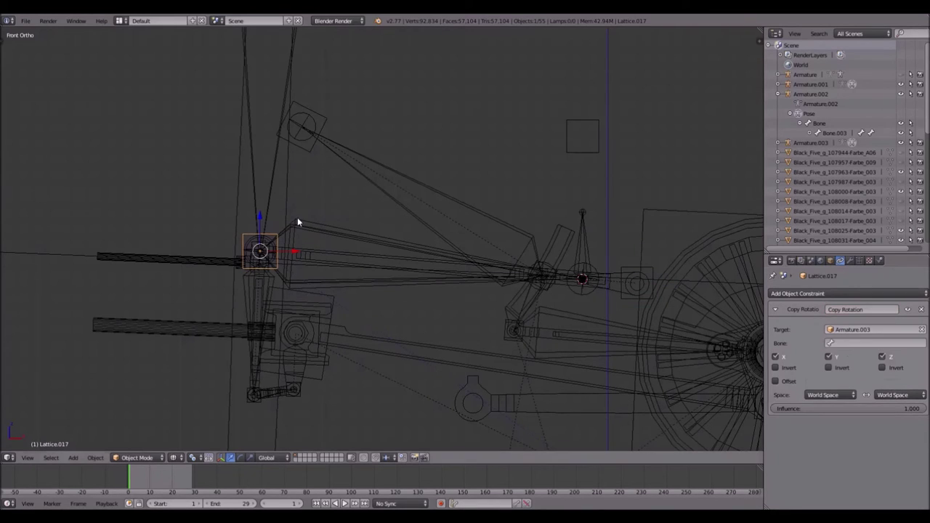
right_click(634, 269)
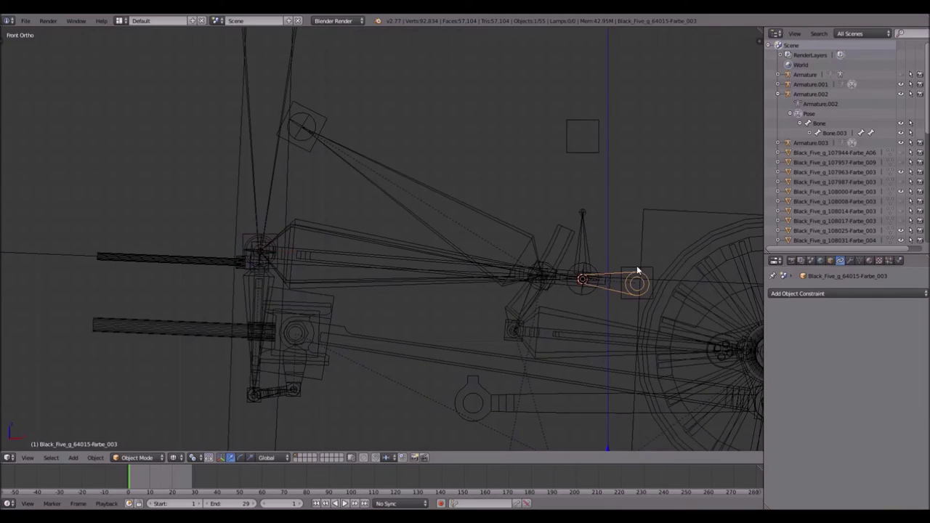
key("r")
right_click(701, 307)
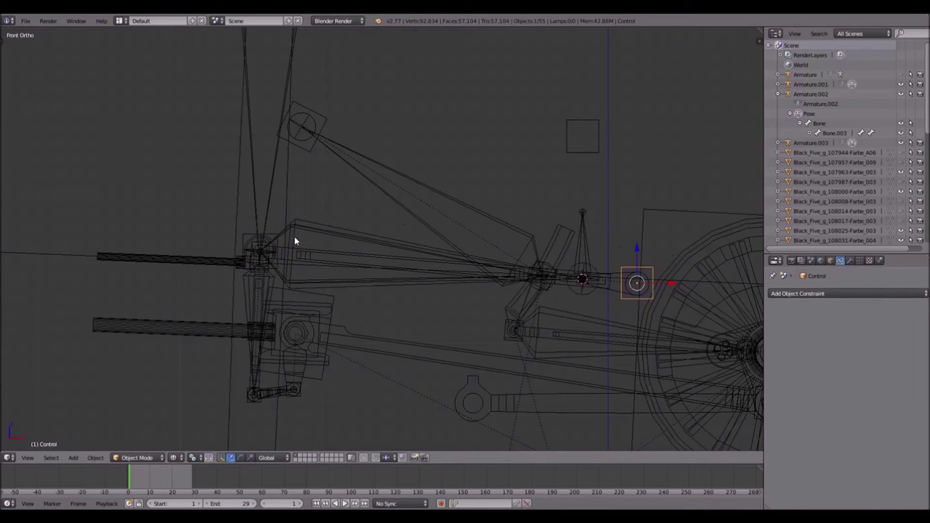
Step: Set Lattice.017's Copy Rotation bone to Bone and test-rotate Control to check it follows
right_click(260, 250)
left_click(863, 342)
left_click(828, 357)
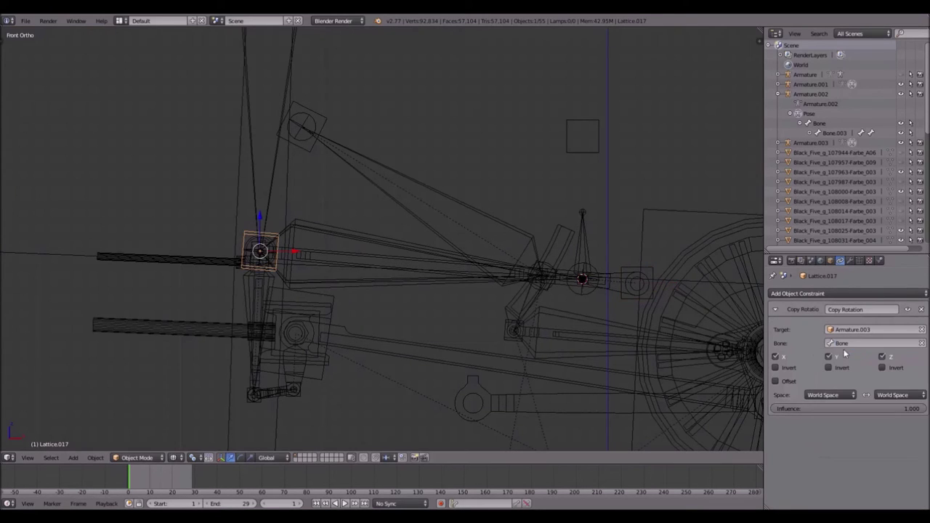
right_click(644, 266)
key("r")
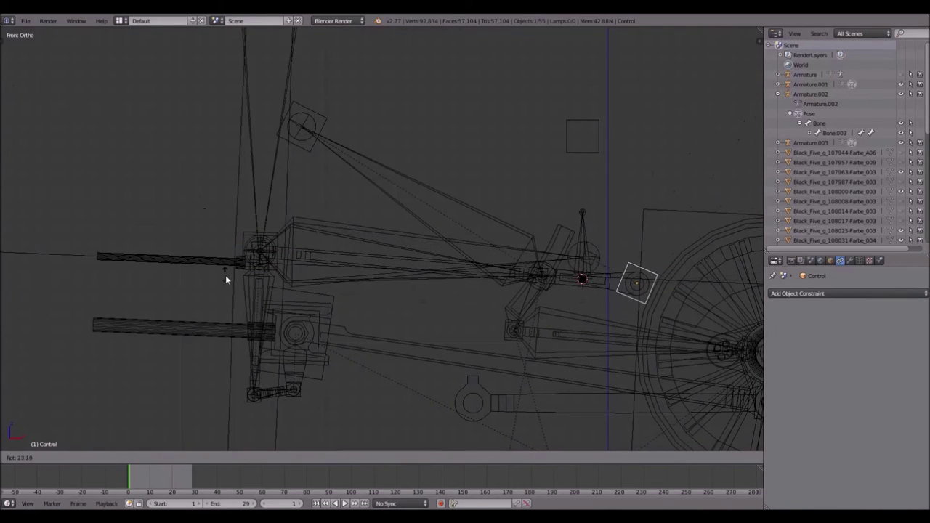
key("Escape")
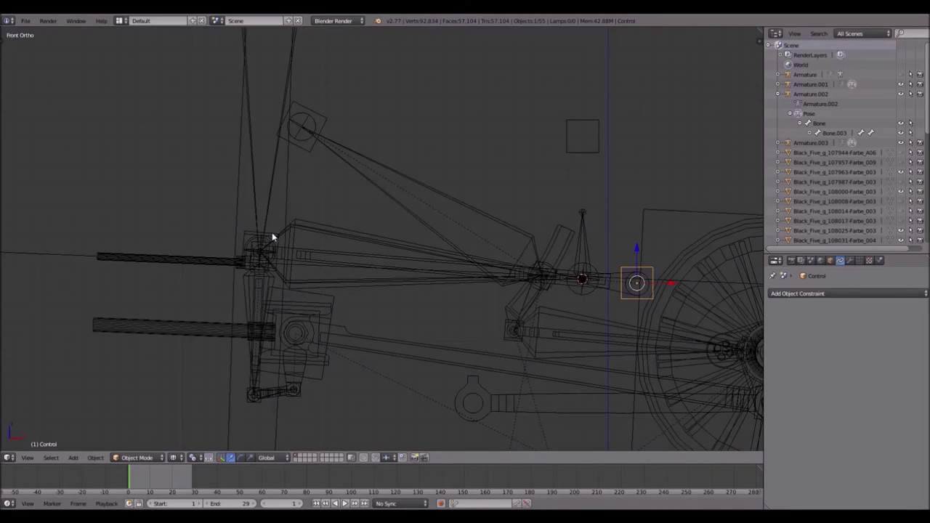
middle_click_drag(554, 201, 500, 251, "shift")
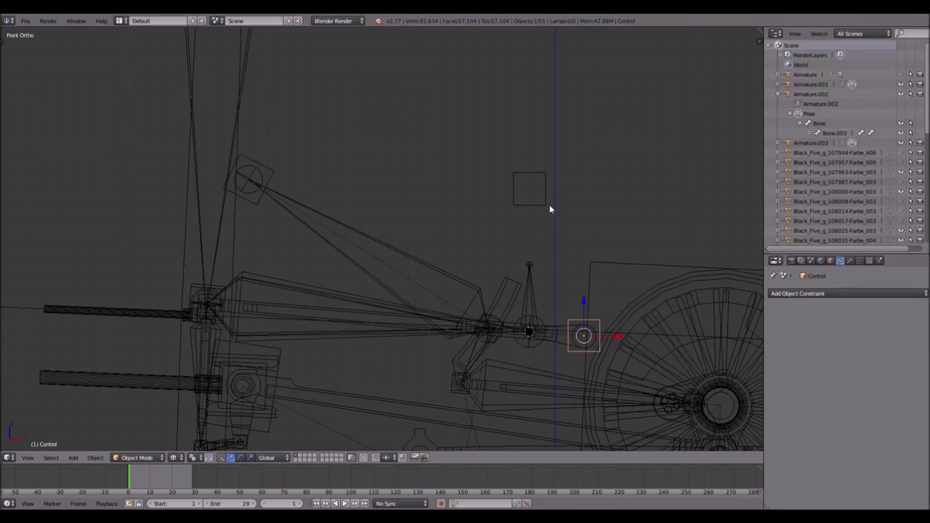
scroll(559, 343, "up", 1)
middle_click_drag(575, 356, 468, 292, "shift")
scroll(468, 292, "up", 2)
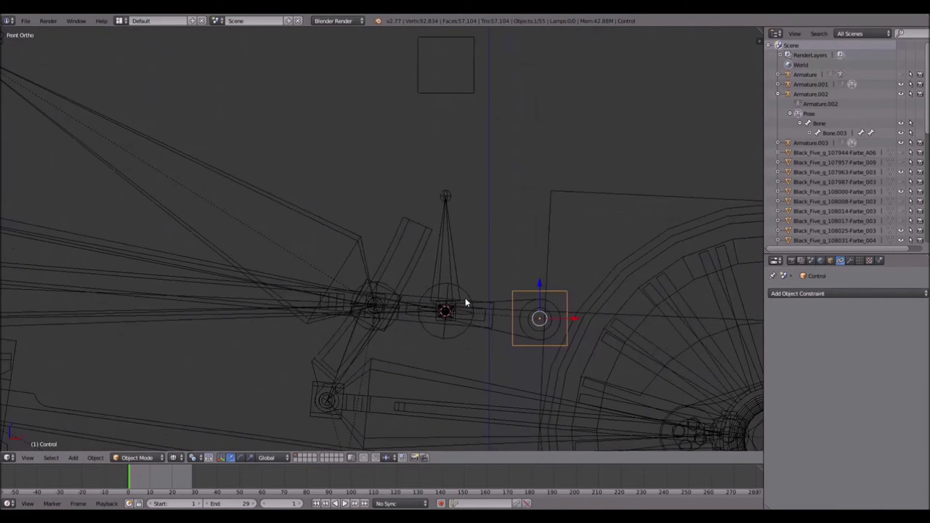
Step: Add a new lattice at the 3D cursor and scale it down smaller
key("shift+s")
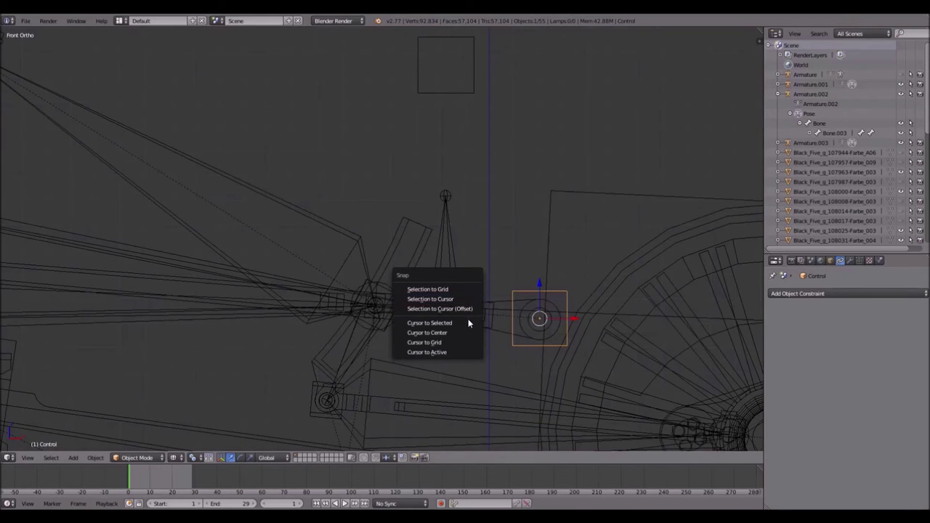
left_click(455, 309)
key("shift+a")
left_click(454, 310)
key("s")
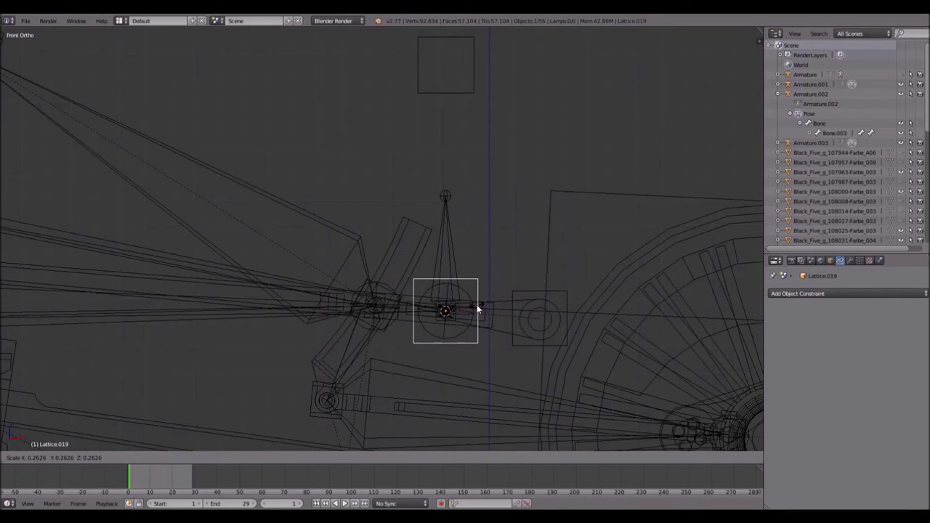
left_click(477, 304)
Step: Parent the top box lattice to the new lattice
right_click(468, 93)
right_click(477, 276, "shift")
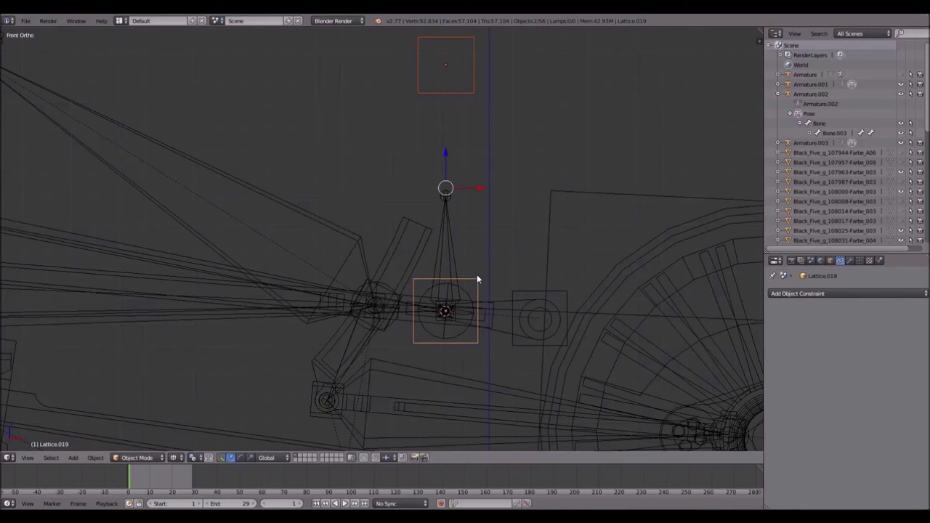
key("ctrl+p")
left_click(477, 274)
Step: Raise the top lattice 100 units along Z with G Z 100
right_click(468, 96)
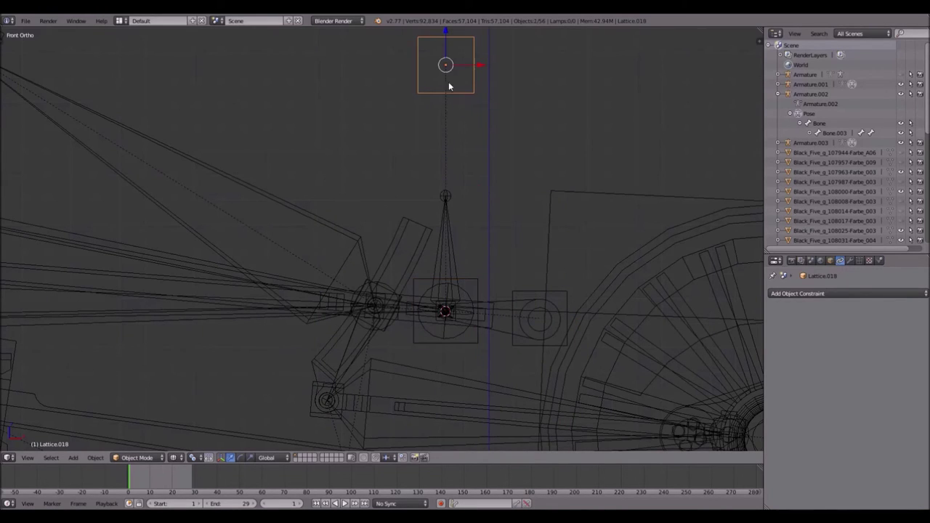
type("gz100")
key("Return")
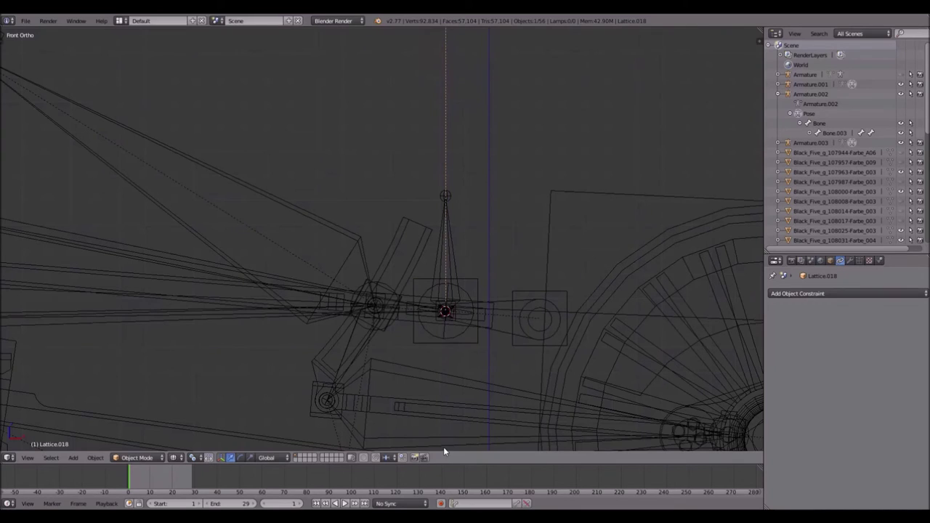
scroll(473, 336, "up", 1)
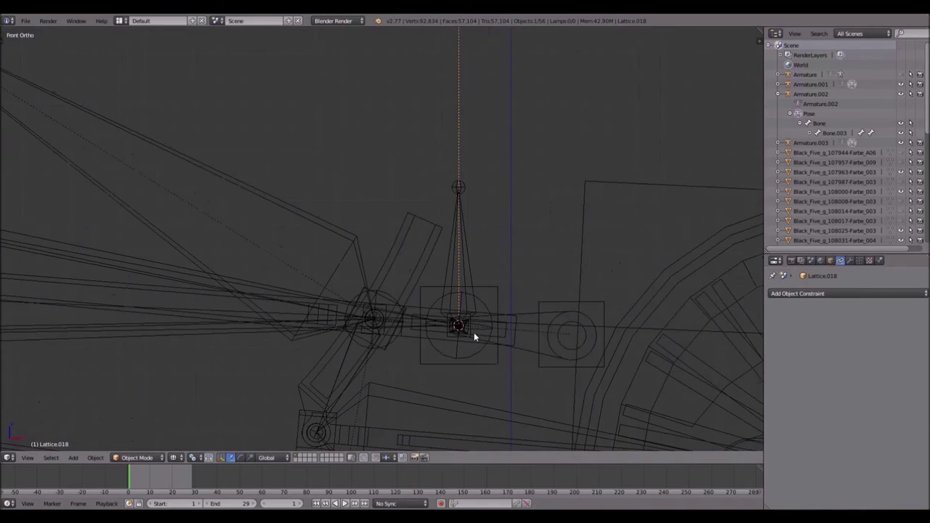
scroll(505, 284, "up", 1)
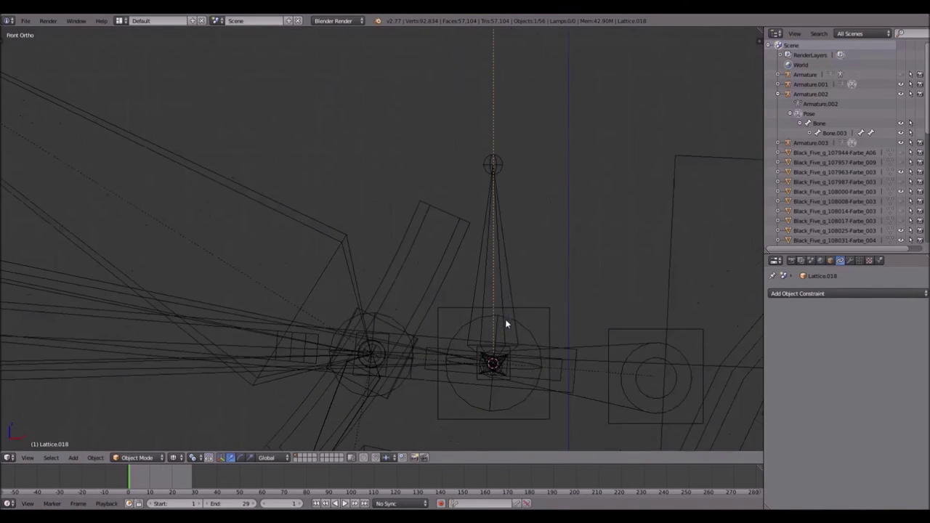
key("r")
key("Escape")
Step: Duplicate the pivot lattice and rotate the copy 2°, then further to 4.86°
right_click(551, 313)
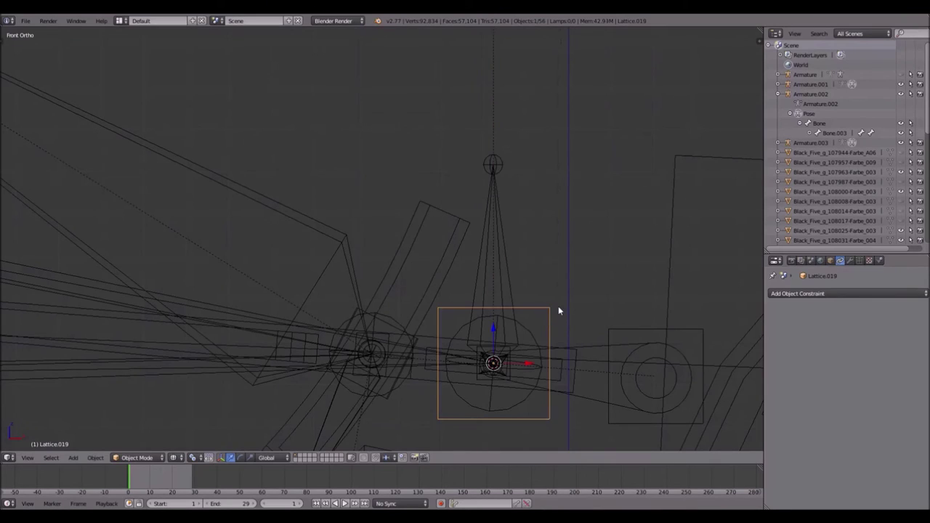
key("shift+d")
key("r")
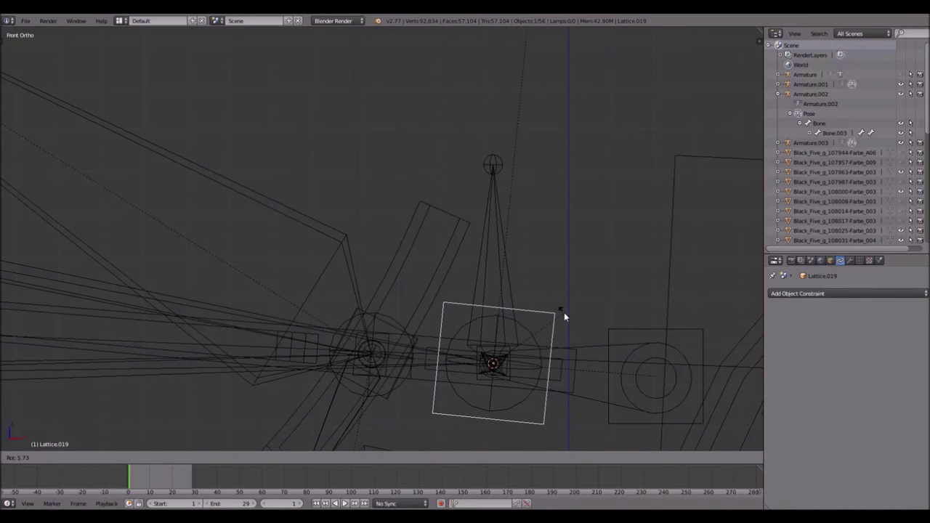
type("2")
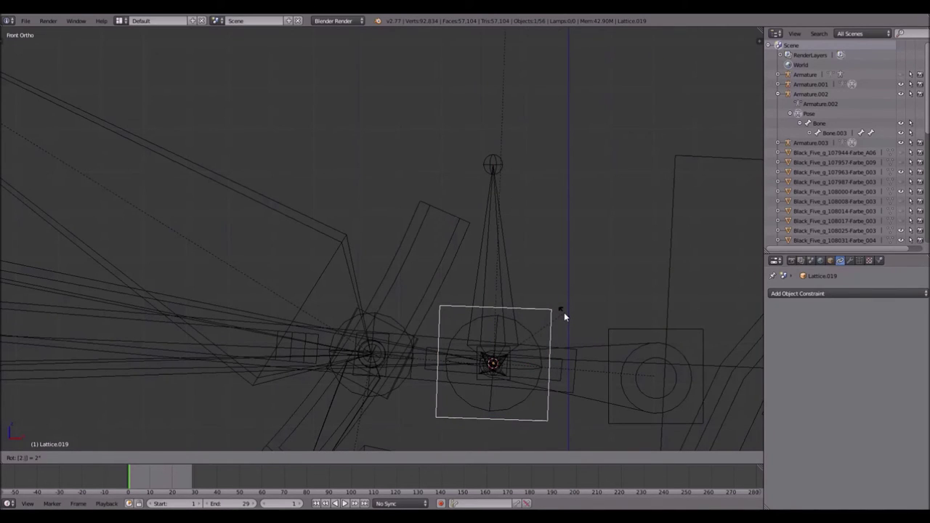
key("Return")
scroll(563, 312, "up", 2)
middle_click_drag(556, 344, 516, 243, "shift")
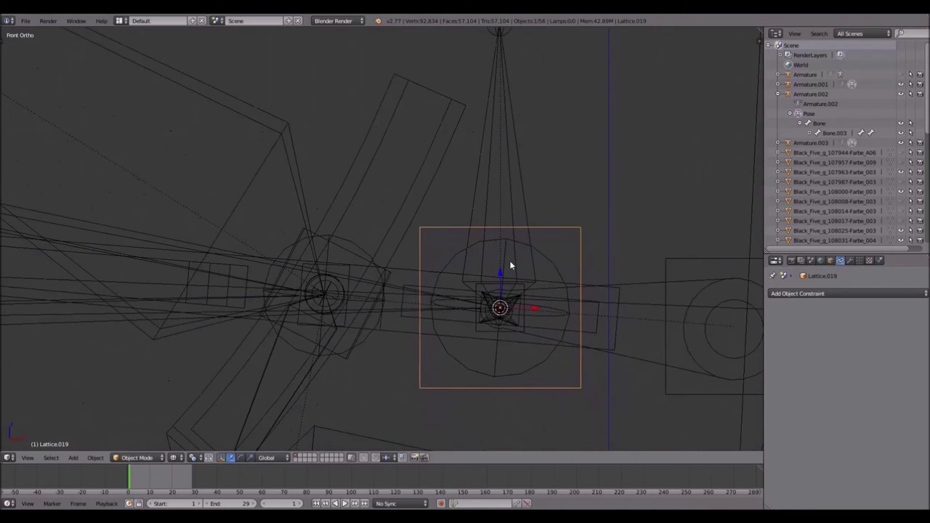
key("r")
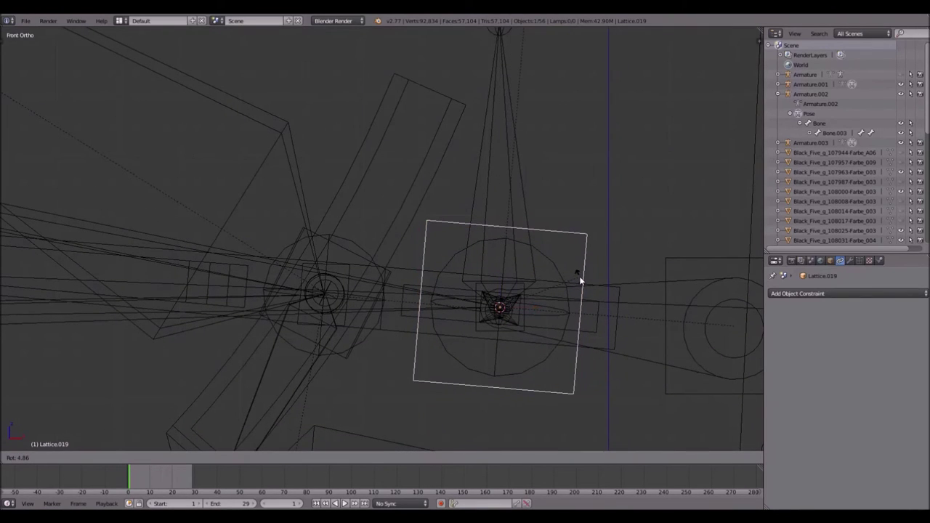
left_click(579, 281)
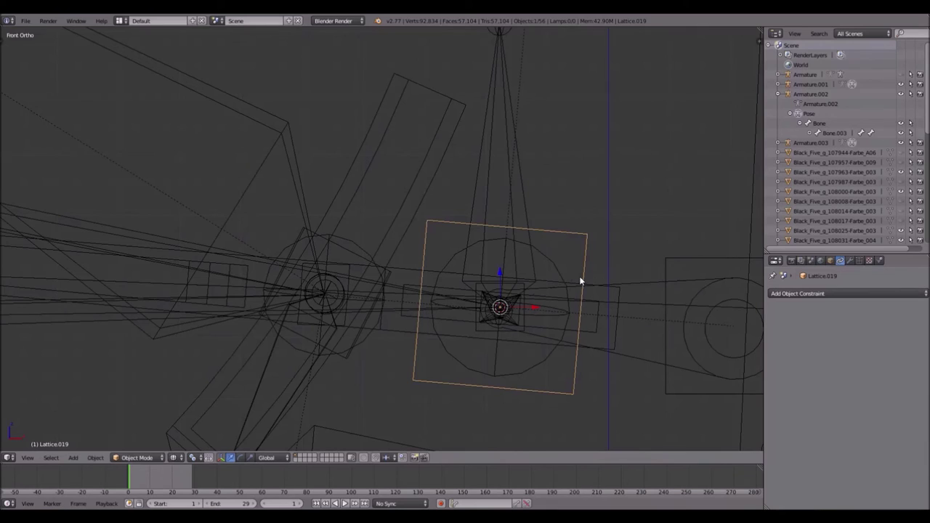
scroll(579, 281, "down", 4)
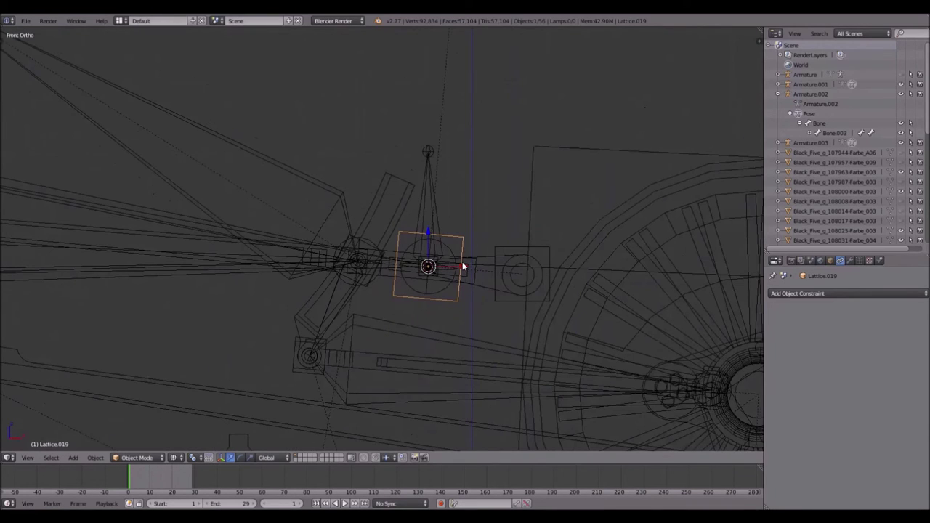
scroll(462, 263, "up", 1, "shift")
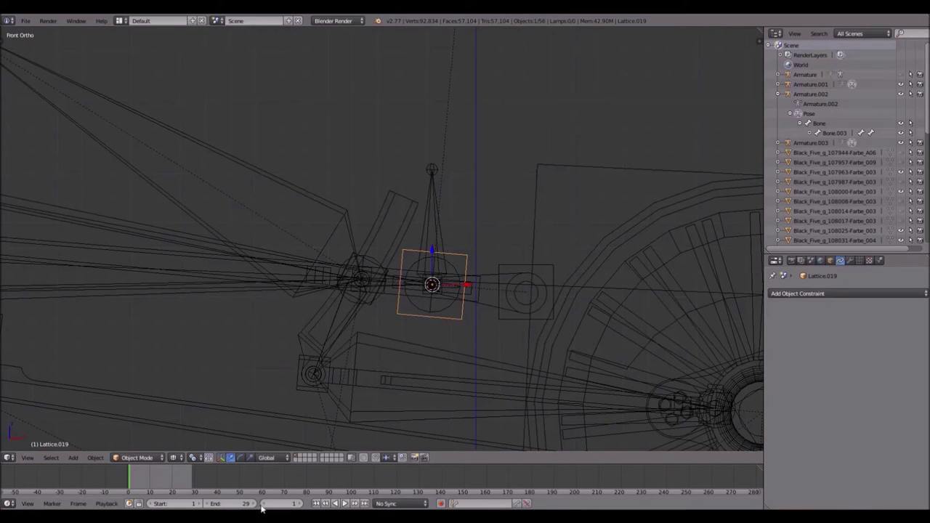
Step: From the front view, delete the duplicated lattice
middle_click_drag(484, 208, 395, 229)
key("KP_1")
scroll(414, 231, "down", 3)
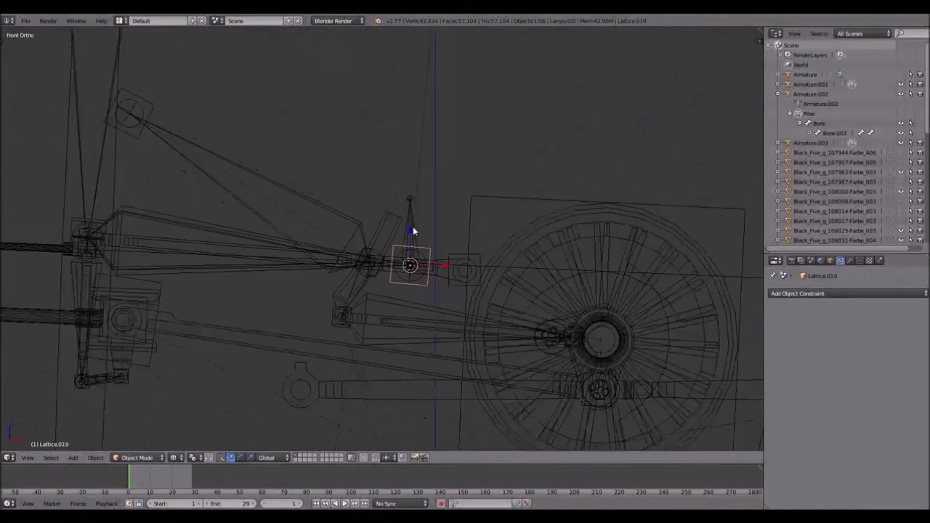
middle_click_drag(431, 152, 423, 281, "shift")
scroll(423, 285, "down", 5)
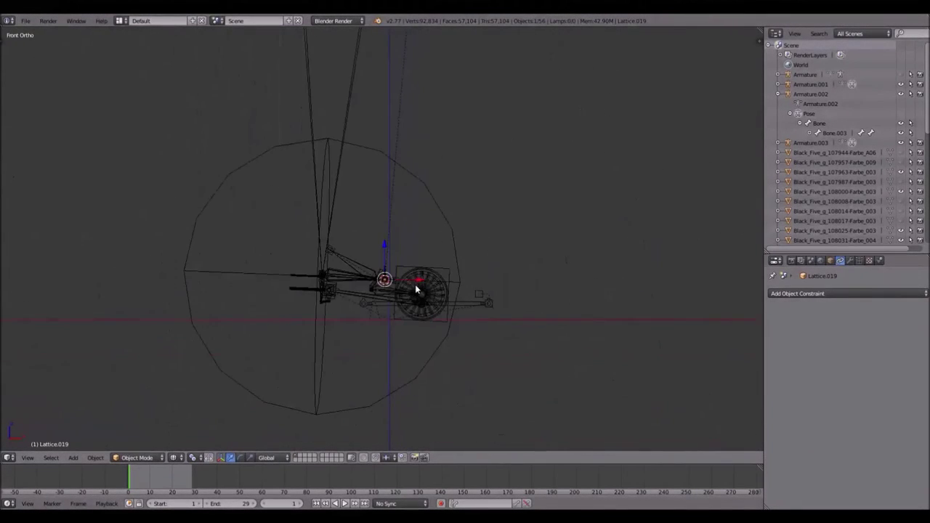
scroll(419, 290, "up", 4)
middle_click_drag(411, 258, 432, 227, "shift")
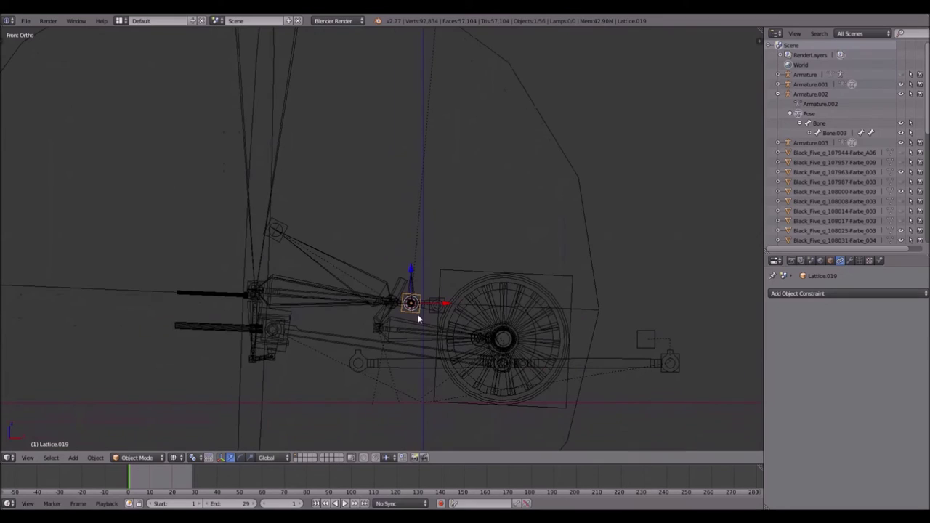
scroll(424, 294, "down", 6)
scroll(391, 251, "up", 2)
scroll(391, 250, "up", 1)
key("x")
left_click(386, 245)
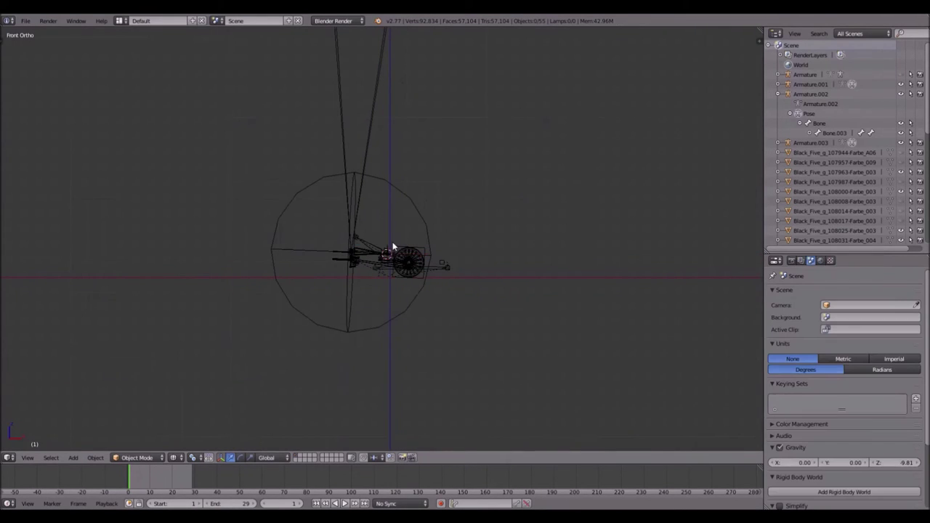
Step: Select the bone, then return to Object Mode with Lattice.018 active and show its properties
scroll(392, 243, "down", 4)
scroll(392, 242, "up", 5)
middle_click_drag(388, 143, 344, 181, "shift")
scroll(345, 149, "up", 1)
scroll(345, 145, "up", 1)
left_click(326, 119)
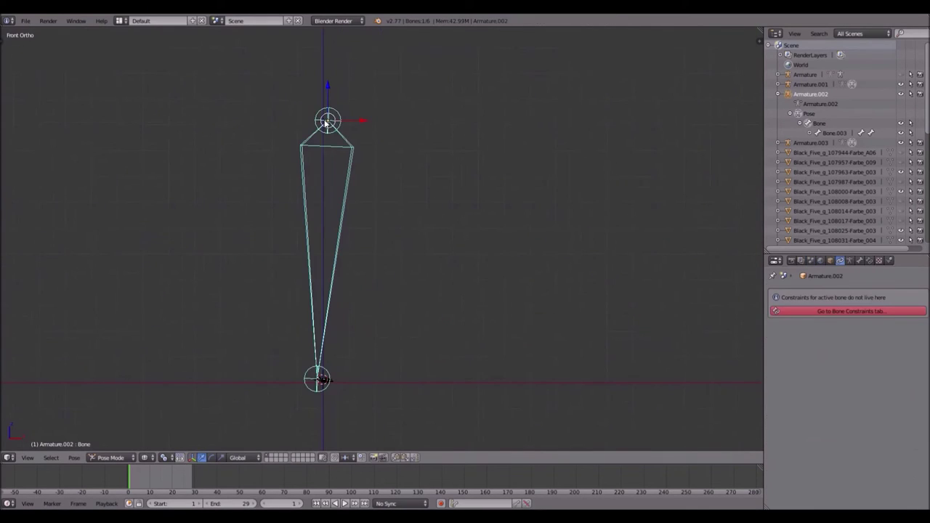
scroll(321, 120, "up", 3)
scroll(363, 218, "down", 4)
scroll(403, 364, "up", 2)
key("ctrl+z")
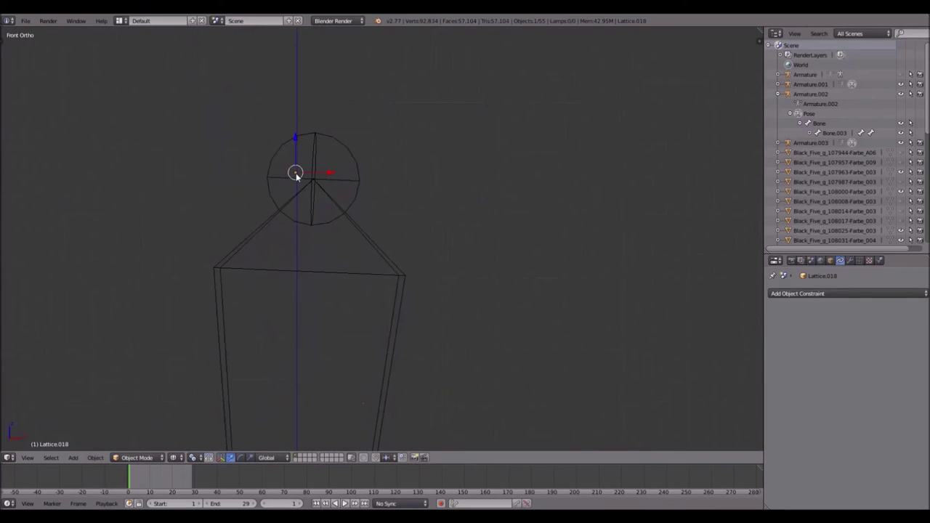
left_click(830, 260)
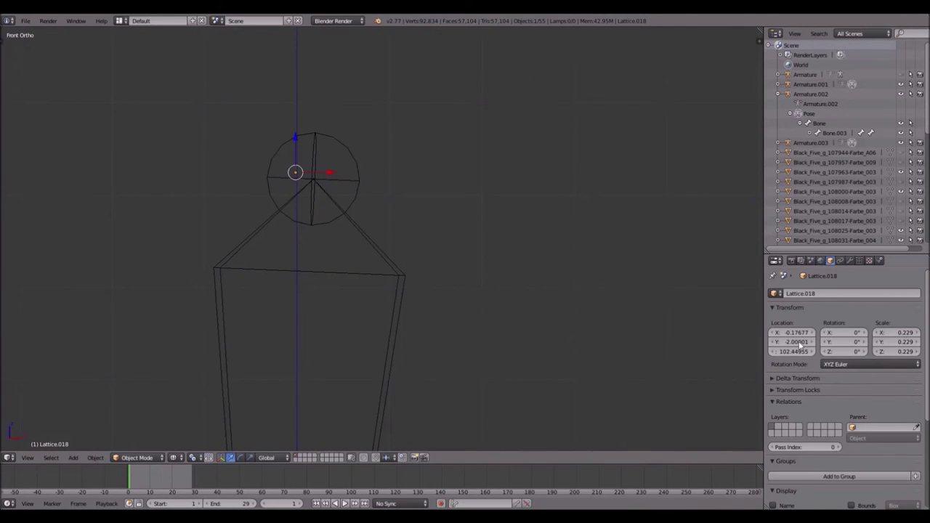
Step: In top view, duplicate Lattice.018 and move the copy along Y to Y 2
key("KP_7")
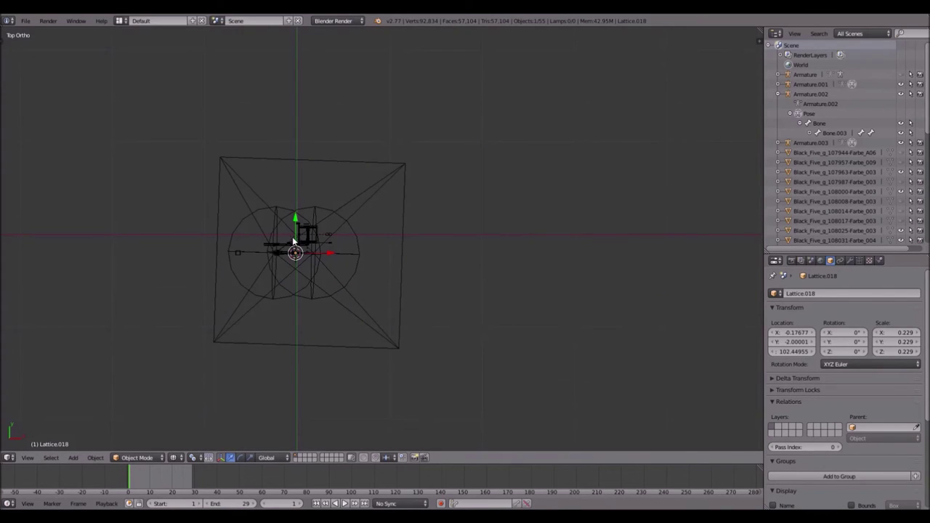
key("shift+d")
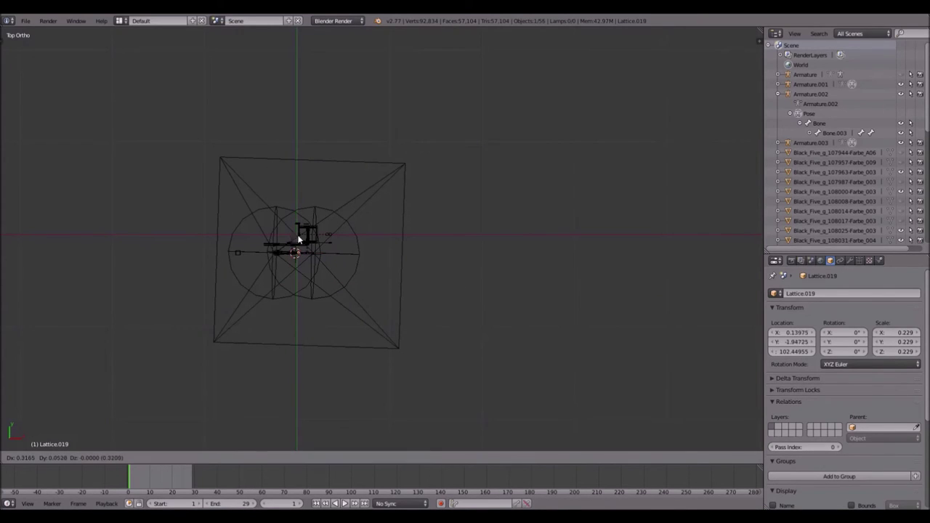
key("y")
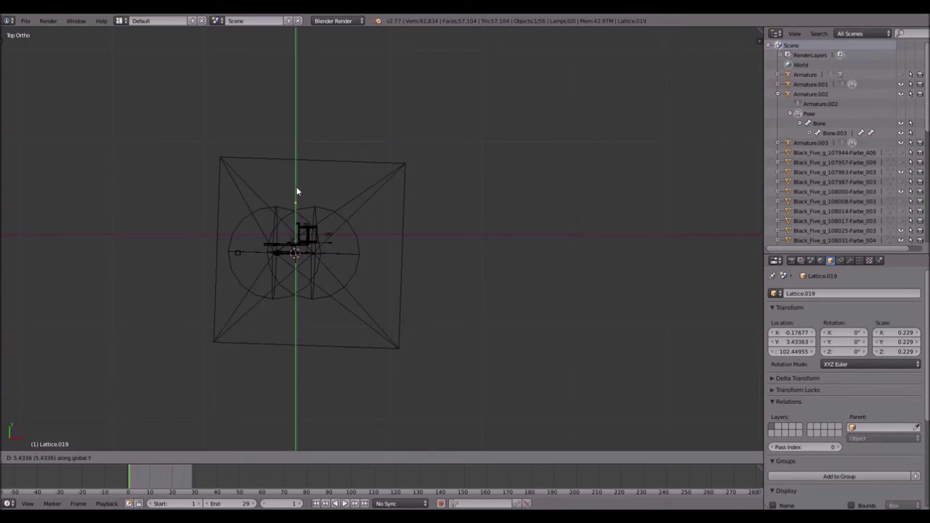
left_click(296, 191)
scroll(297, 236, "up", 5)
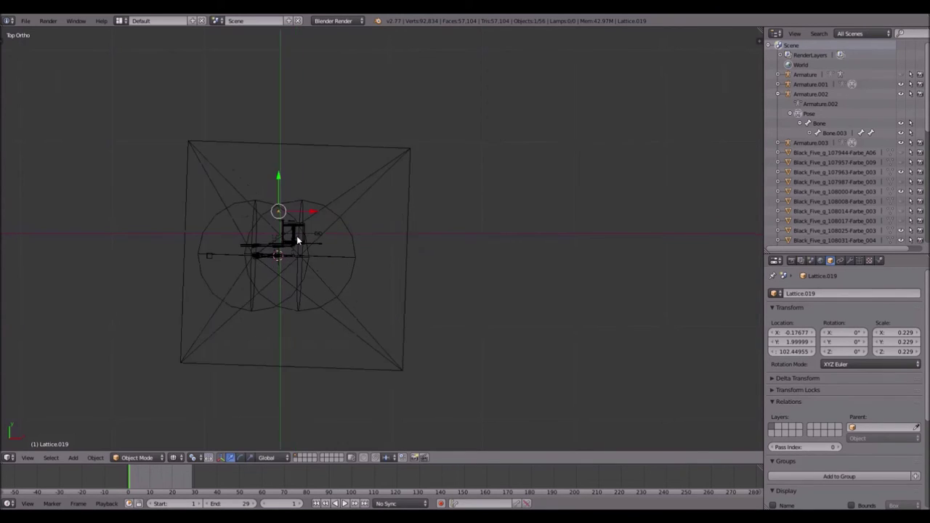
middle_click_drag(227, 274, 326, 226, "shift")
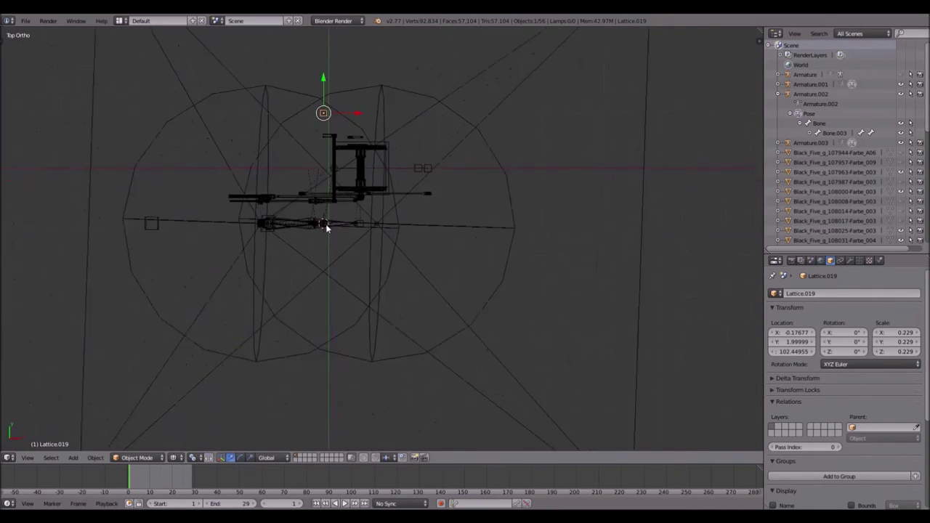
scroll(326, 227, "up", 2)
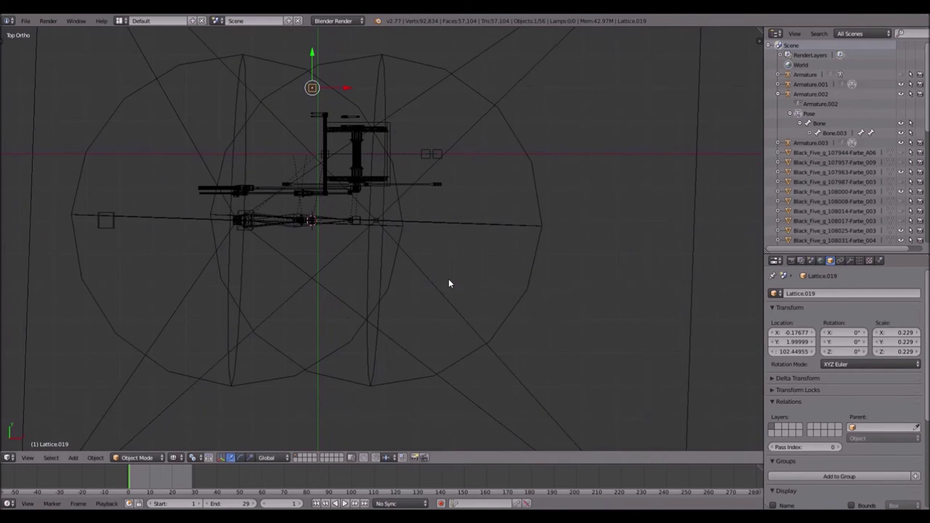
Step: Back in the front view, select Lattice.017 at the left end
key("KP_1")
middle_click_drag(404, 357, 353, 245, "shift")
scroll(342, 229, "down", 3)
scroll(240, 178, "up", 8)
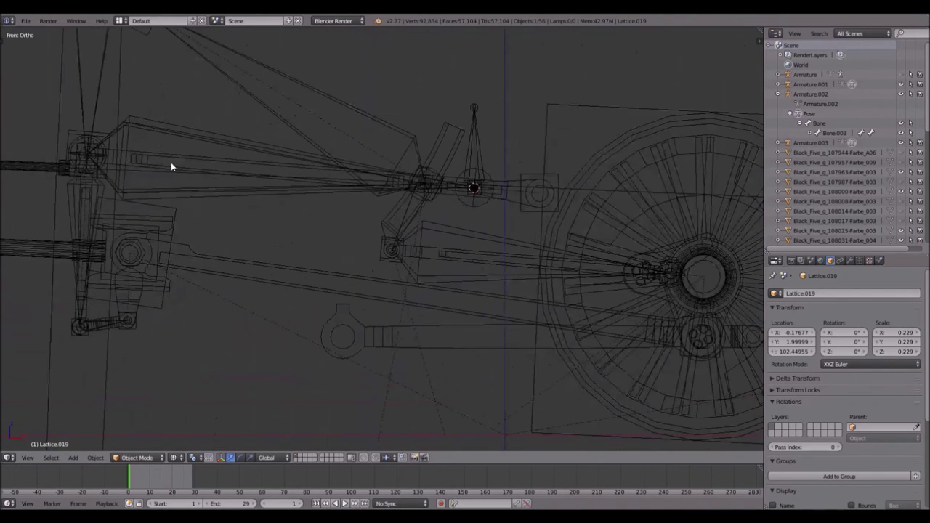
right_click(68, 128)
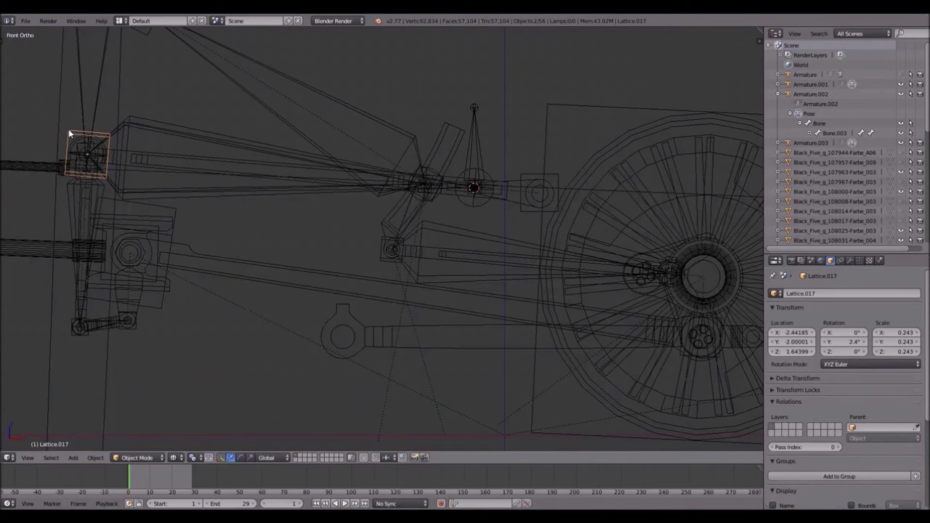
Step: Parent the lattice with plain Object parenting, then select the head sphere Lattice.018
key("ctrl+p")
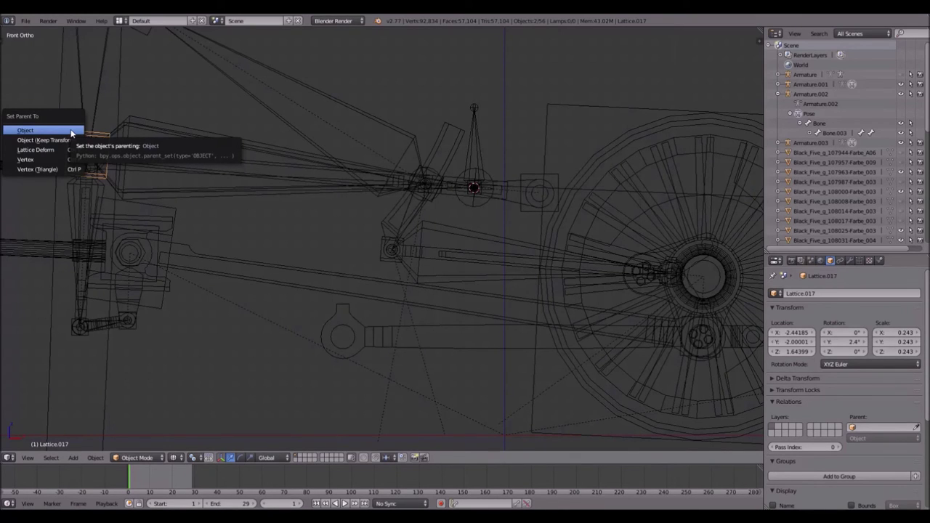
left_click(70, 131)
scroll(232, 176, "down", 6)
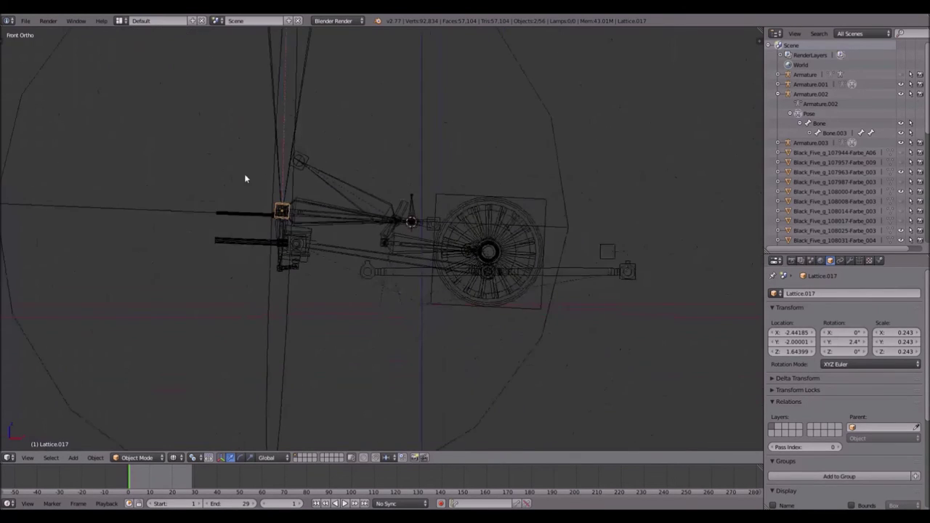
scroll(291, 185, "down", 5)
middle_click_drag(404, 73, 376, 239, "shift")
scroll(329, 70, "up", 7)
scroll(307, 119, "up", 2)
mouse_move(307, 118)
middle_mouse_down()
mouse_move(318, 129)
mouse_move(302, 116)
middle_mouse_up()
left_click(301, 116)
Step: In front view, select Lattice.017 and apply a Shift+S snap to it
scroll(304, 203, "down", 3)
middle_click_drag(307, 206, 377, 270)
scroll(318, 168, "up", 3)
key("KP_1")
scroll(326, 208, "up", 3)
scroll(378, 271, "up", 2)
middle_click_drag(244, 216, 370, 241, "shift")
scroll(228, 257, "up", 5)
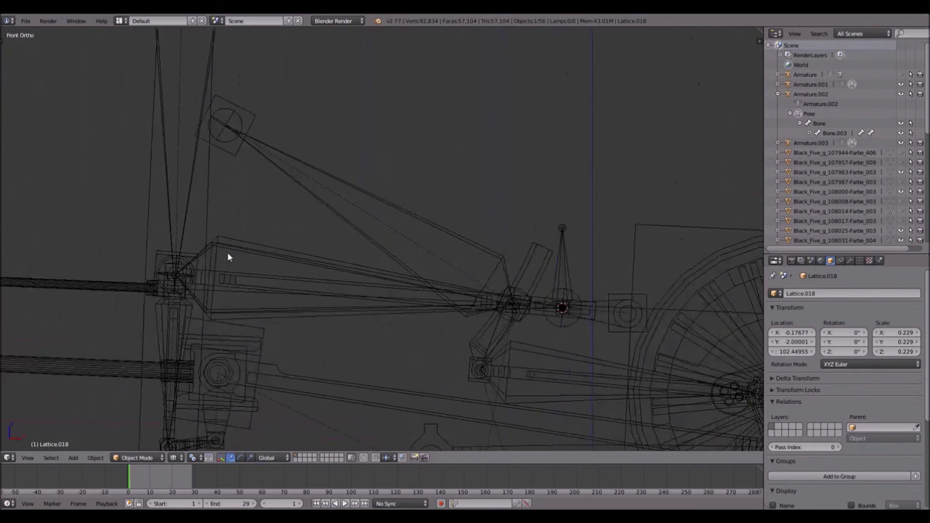
scroll(264, 266, "up", 2)
middle_click_drag(208, 266, 235, 241, "shift")
right_click(212, 233)
key("shift+s")
left_click(213, 227)
Step: Orbit around the tower lattice and select its armature bone, then the small sphere Lattice.018
scroll(469, 235, "down", 2)
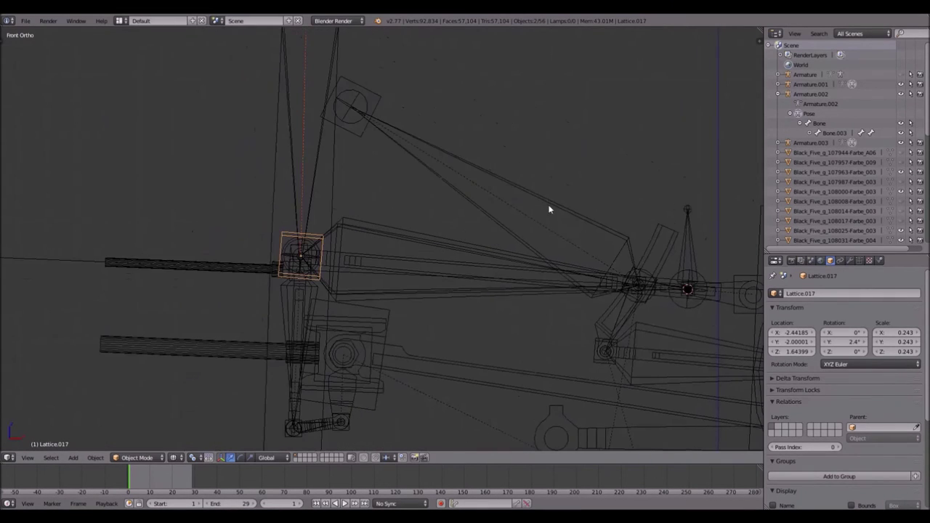
middle_click_drag(549, 210, 243, 247, "shift")
scroll(242, 250, "down", 6)
middle_click_drag(348, 66, 344, 276)
key("KP_1")
scroll(363, 245, "down", 3)
scroll(351, 145, "up", 7)
scroll(316, 92, "down", 4)
middle_click_drag(306, 243, 378, 175)
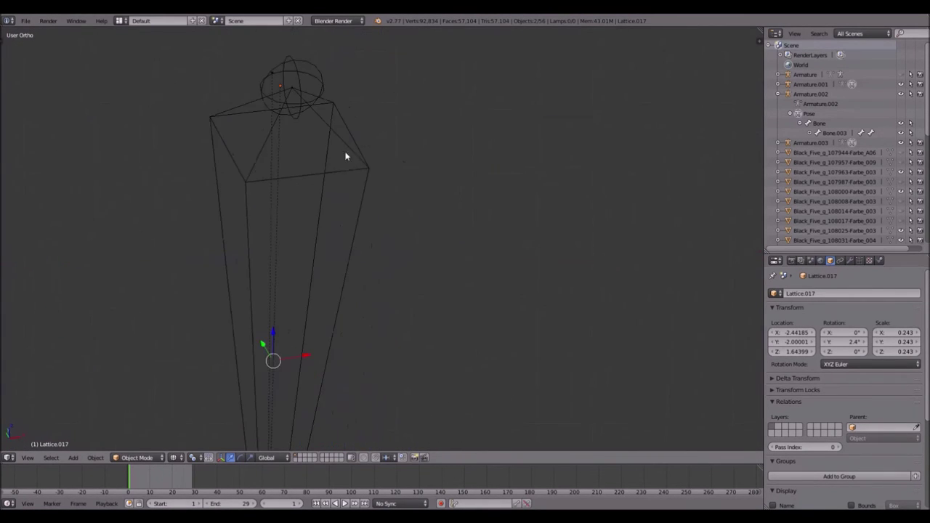
right_click(283, 88)
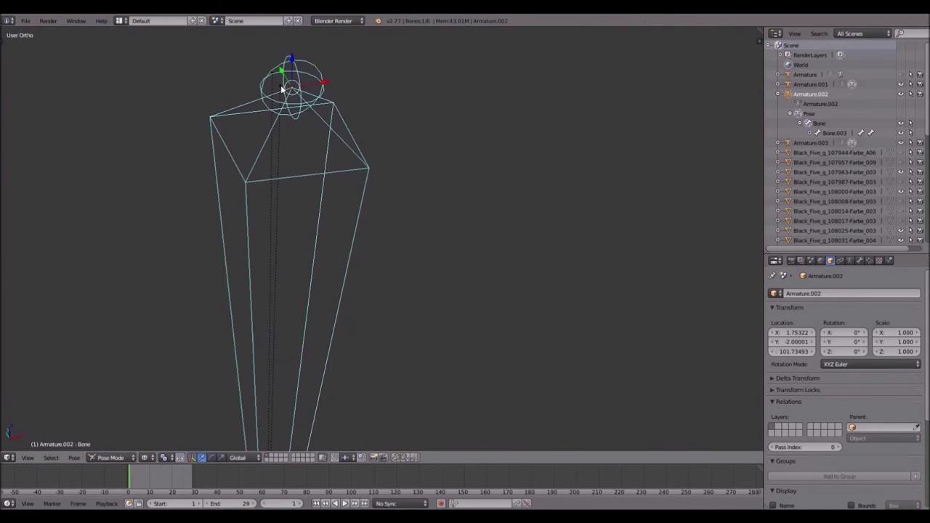
right_click(281, 87)
Step: Snap the 3D cursor to the centre of the Lattice.018 sphere
key("shift+s")
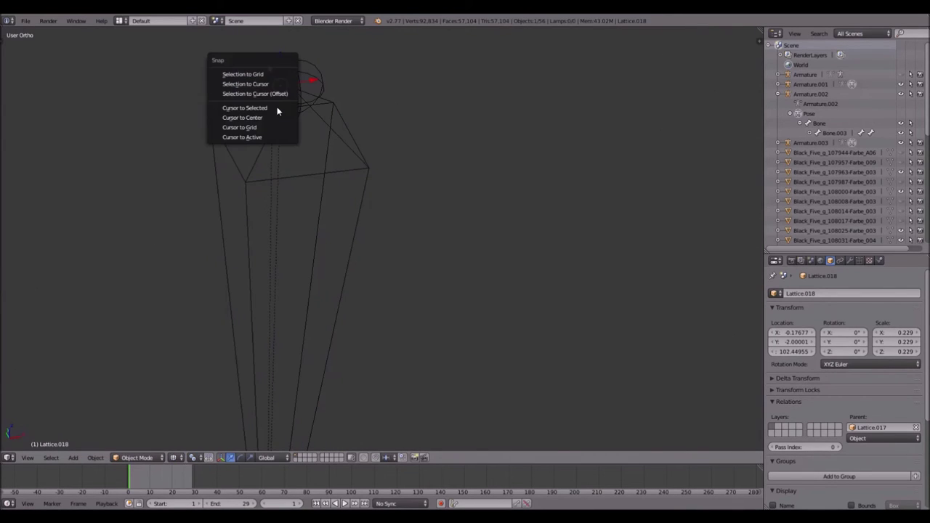
left_click(280, 109)
scroll(282, 107, "down", 3)
middle_click_drag(281, 108, 399, 396)
scroll(399, 398, "down", 5)
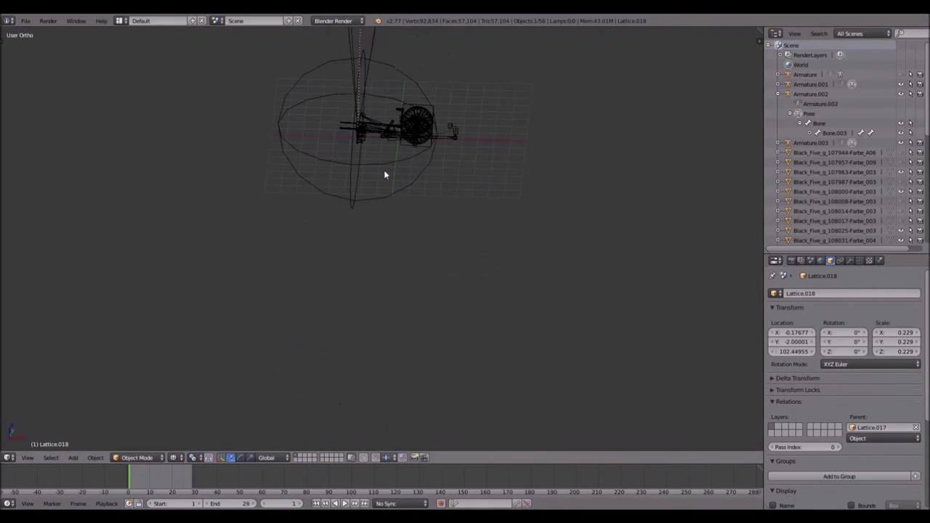
Step: Switch to the front view and select Bone.007 of the armature
key("KP_1")
scroll(383, 170, "up", 5)
scroll(356, 130, "down", 8)
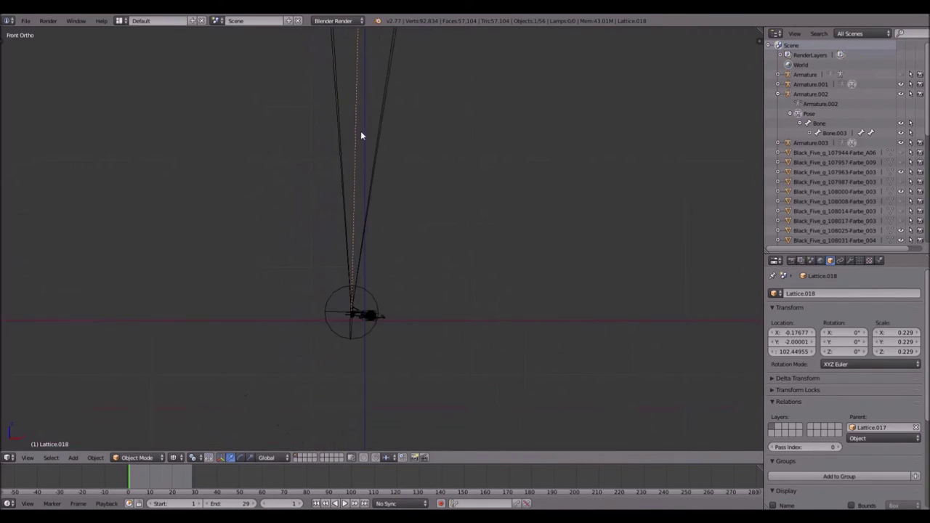
scroll(323, 197, "up", 6)
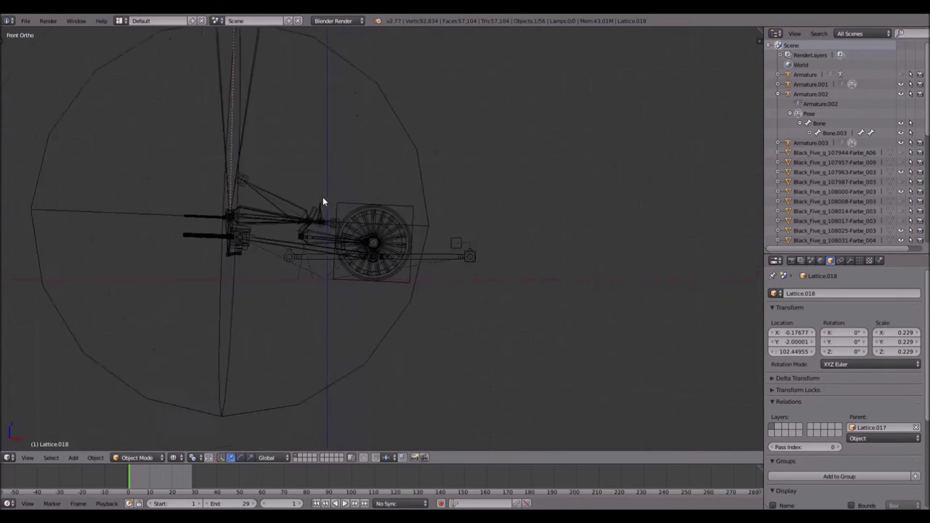
scroll(320, 194, "up", 1)
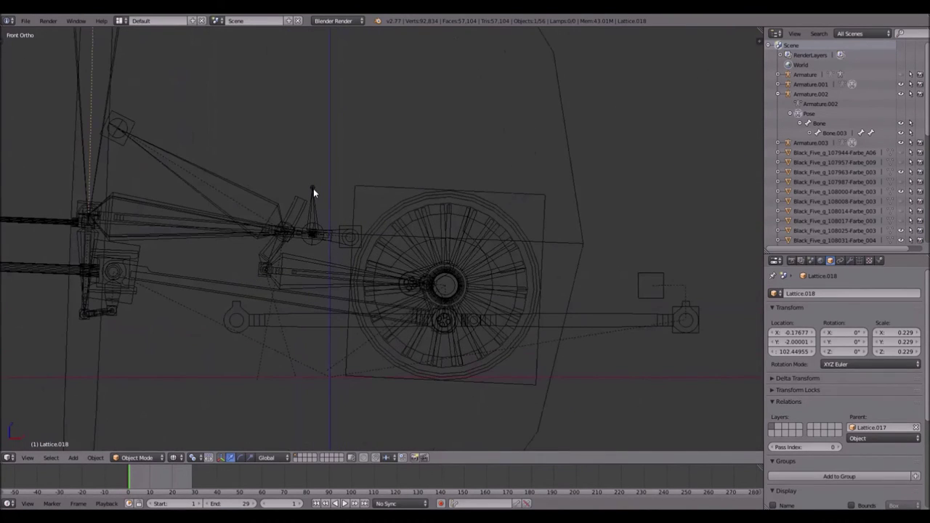
right_click(313, 188)
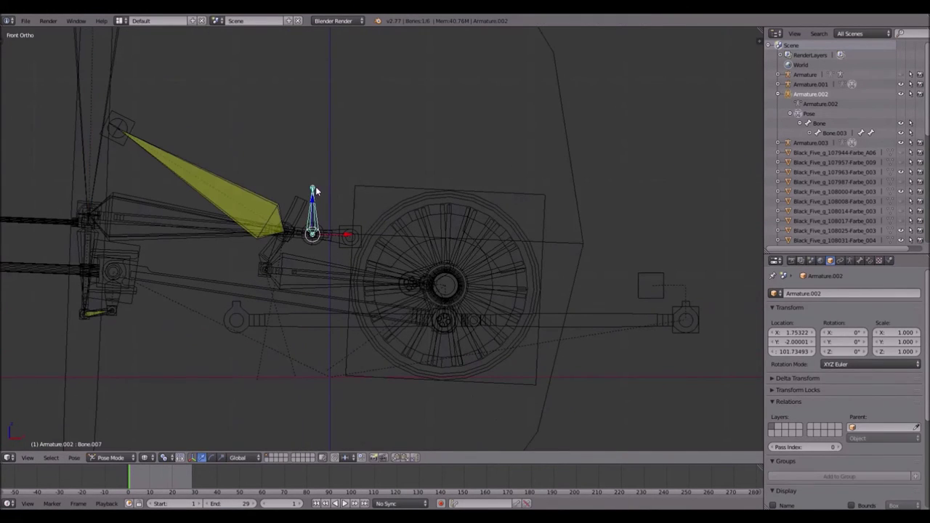
Step: Snap Bone.007's tip to the 3D cursor in Edit Mode, then reselect the bone in Pose Mode
key("Tab")
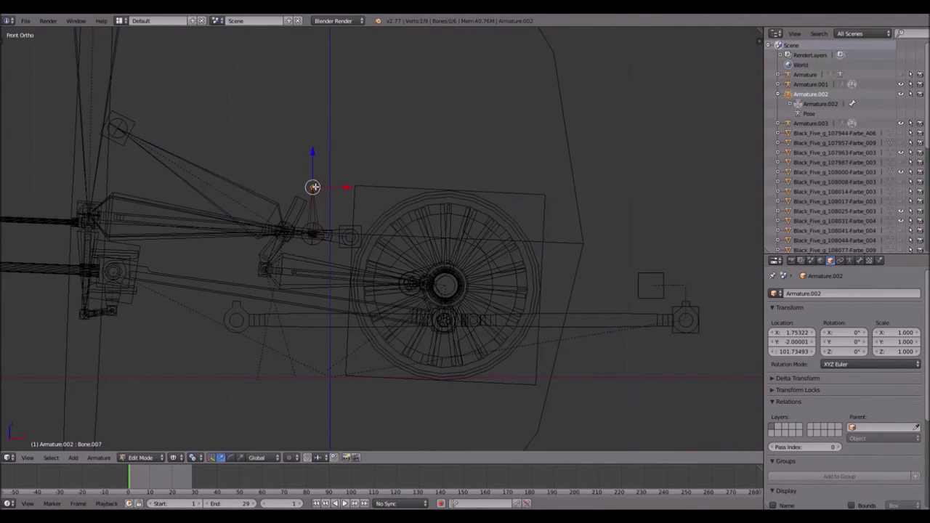
key("shift+s")
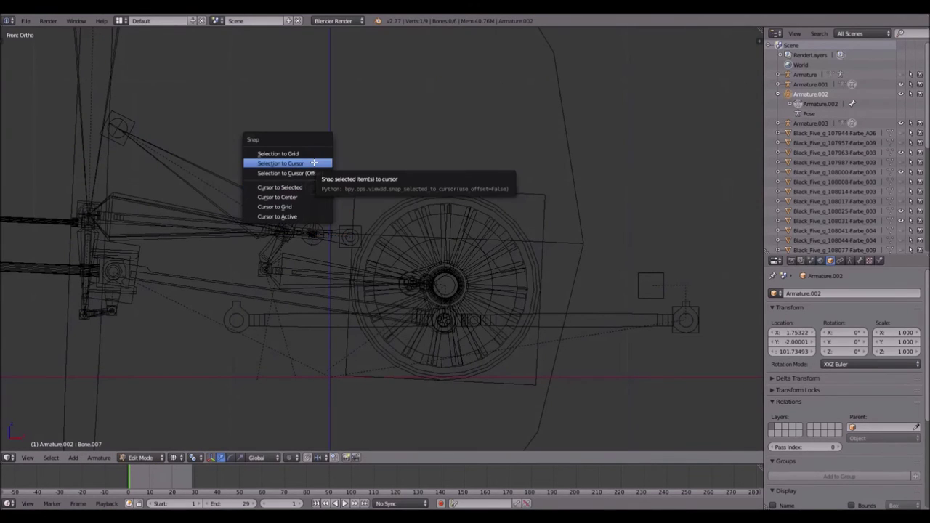
left_click(314, 163)
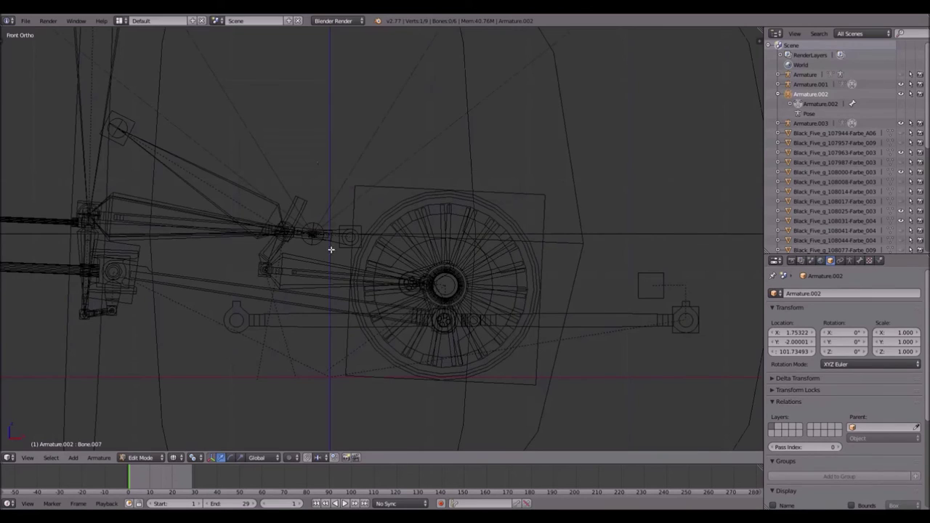
scroll(331, 249, "down", 6)
key("ctrl+Tab")
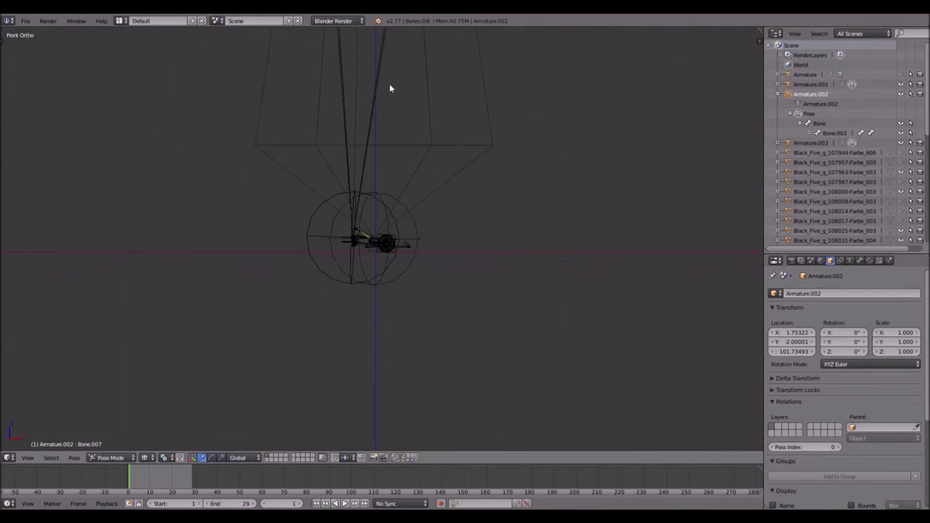
scroll(389, 88, "up", 5)
scroll(372, 202, "up", 4)
middle_click_drag(394, 174, 245, 152)
right_click(417, 153)
scroll(421, 204, "down", 5)
Step: Add an Inverse Kinematics bone constraint to Bone.007
left_click(870, 260)
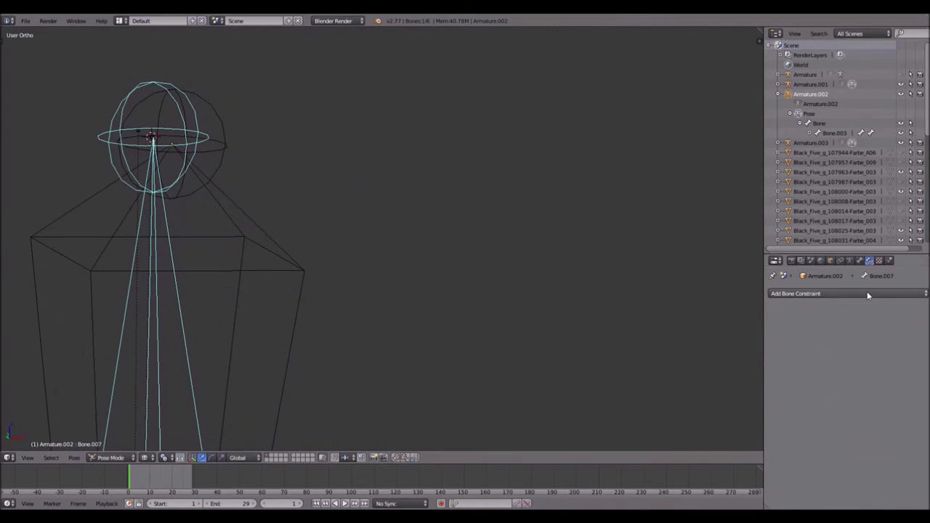
left_click(866, 291)
left_click(842, 337)
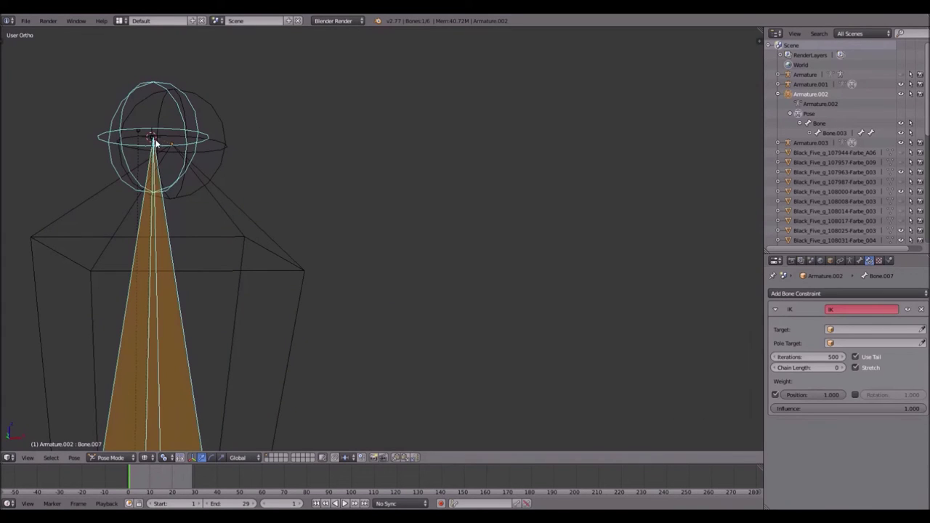
left_click(922, 329)
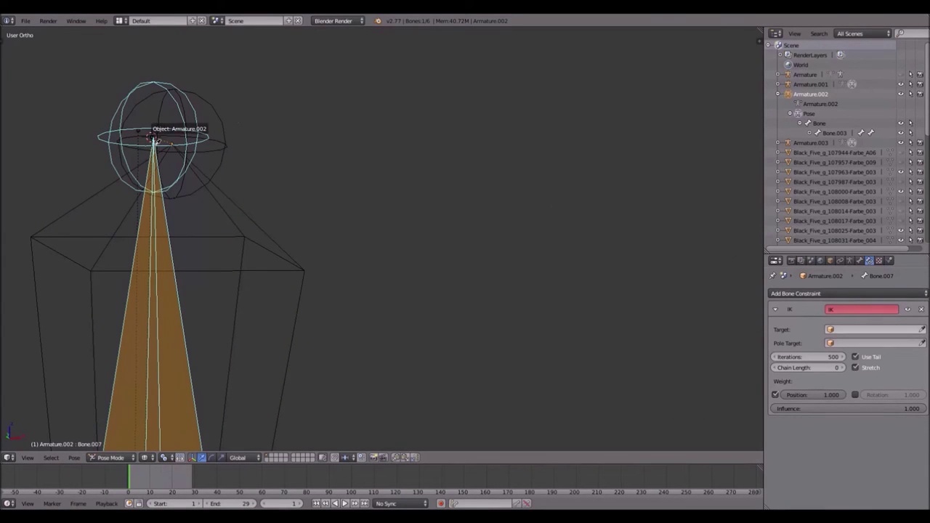
left_click(154, 138)
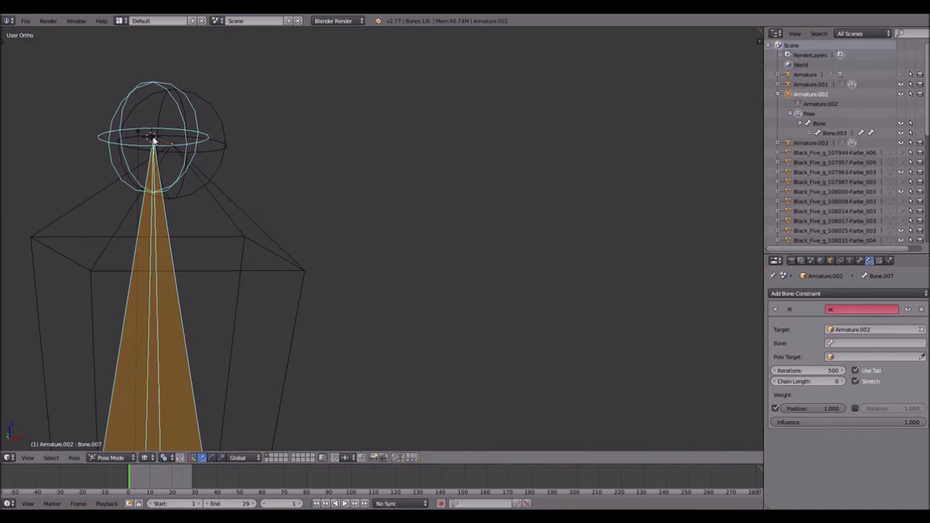
left_click(921, 329)
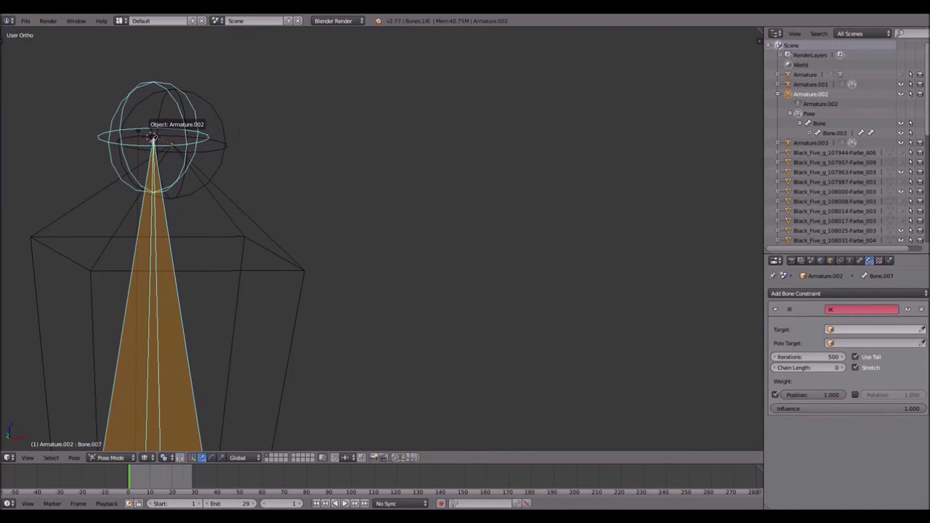
key("Escape")
Step: Set the IK constraint's target to Lattice.018 using the eyedropper
middle_click_drag(172, 125, 349, 182, "shift")
scroll(305, 142, "up", 3)
scroll(349, 182, "up", 4)
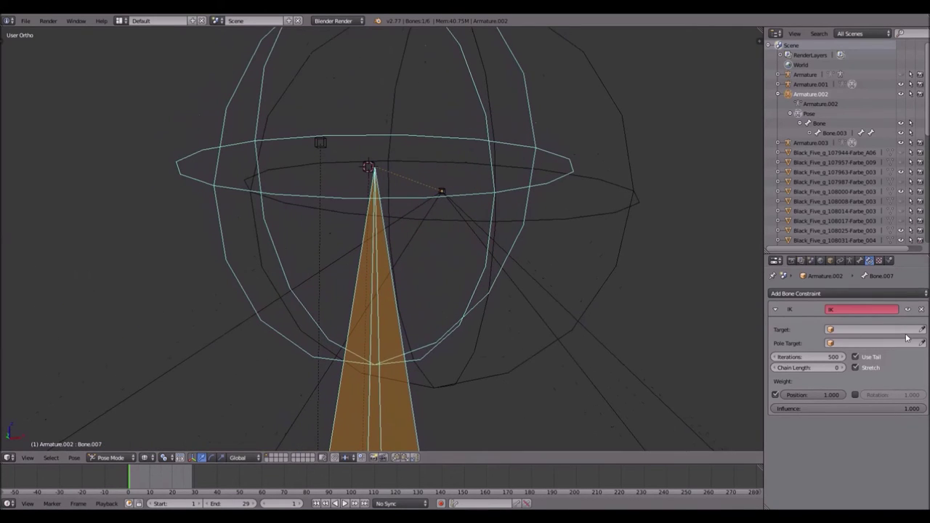
left_click(922, 330)
left_click(369, 167)
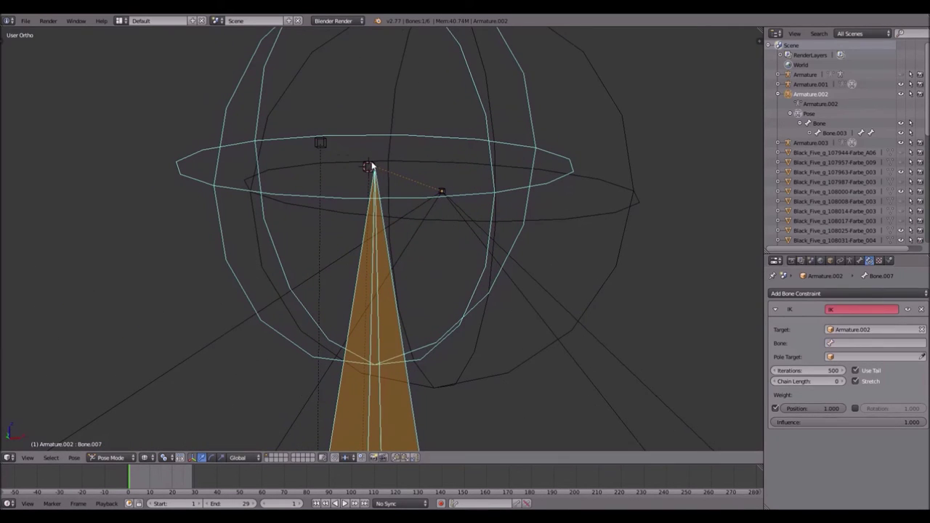
left_click(921, 330)
left_click(922, 330)
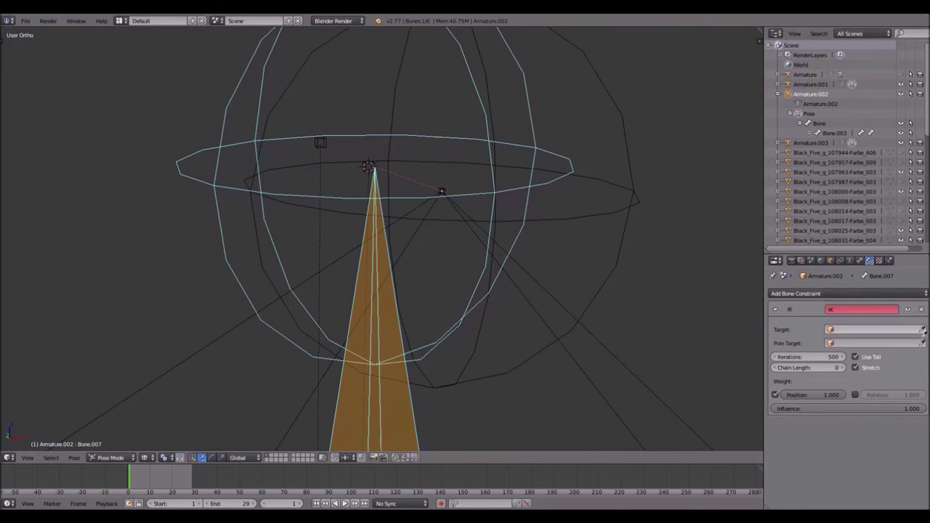
left_click(369, 166)
scroll(367, 169, "down", 5)
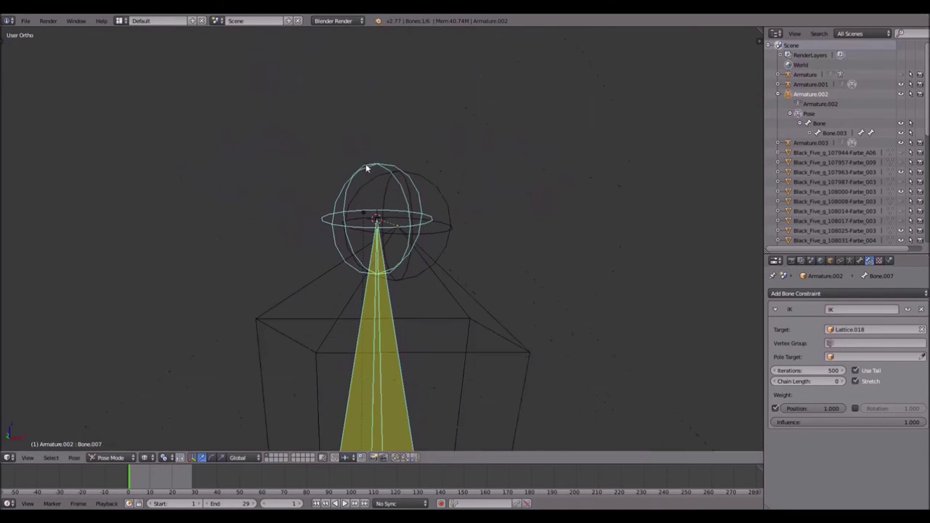
scroll(413, 215, "down", 2)
key("KP_1")
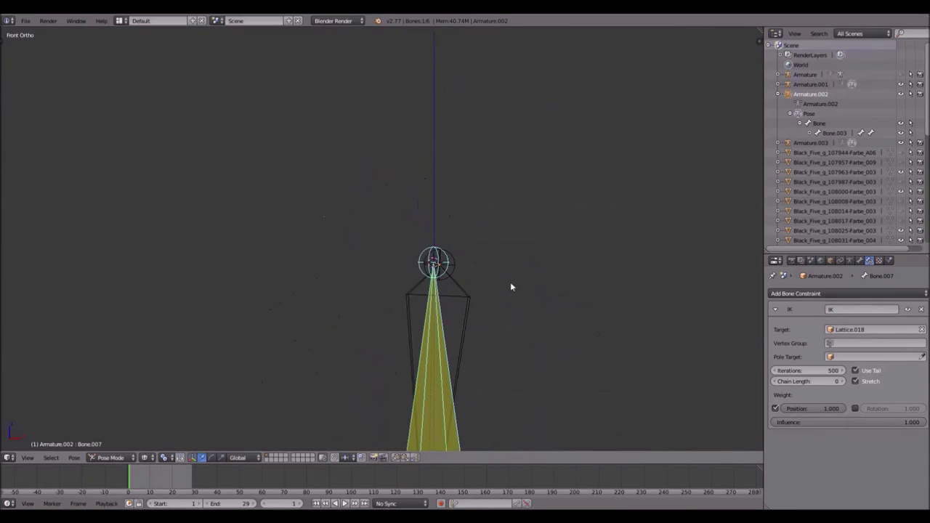
scroll(510, 283, "up", 8)
scroll(418, 330, "up", 8)
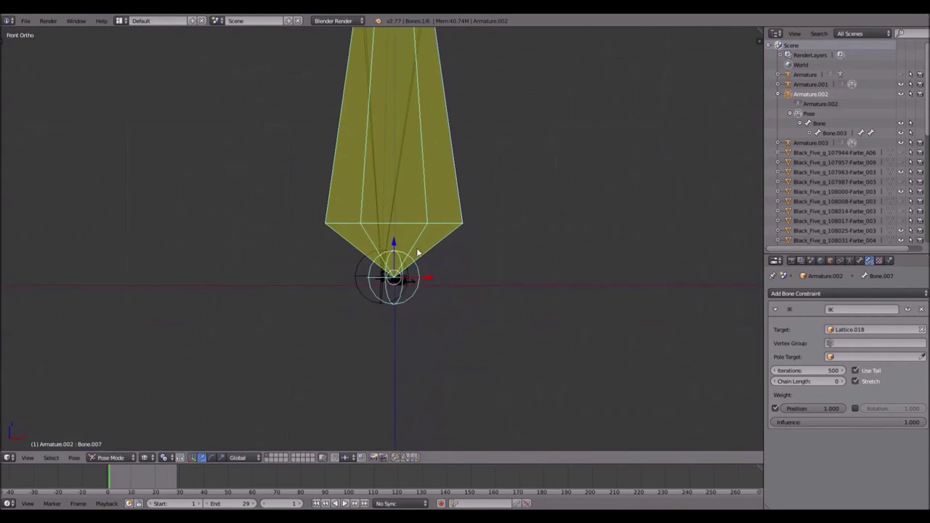
Step: Return to Object Mode and play the animation to watch the valve gear follow the wheel
key("ctrl+Tab")
scroll(378, 248, "up", 5)
scroll(375, 230, "up", 2)
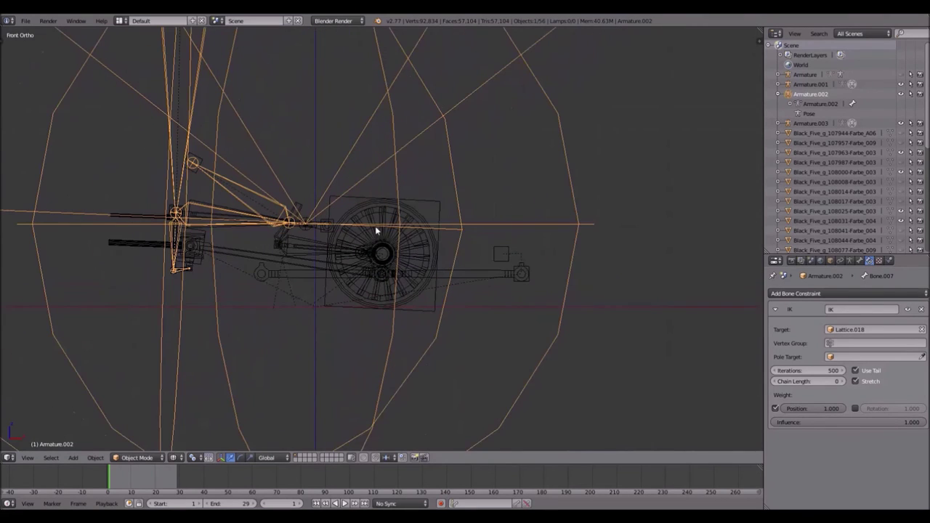
key("alt+a")
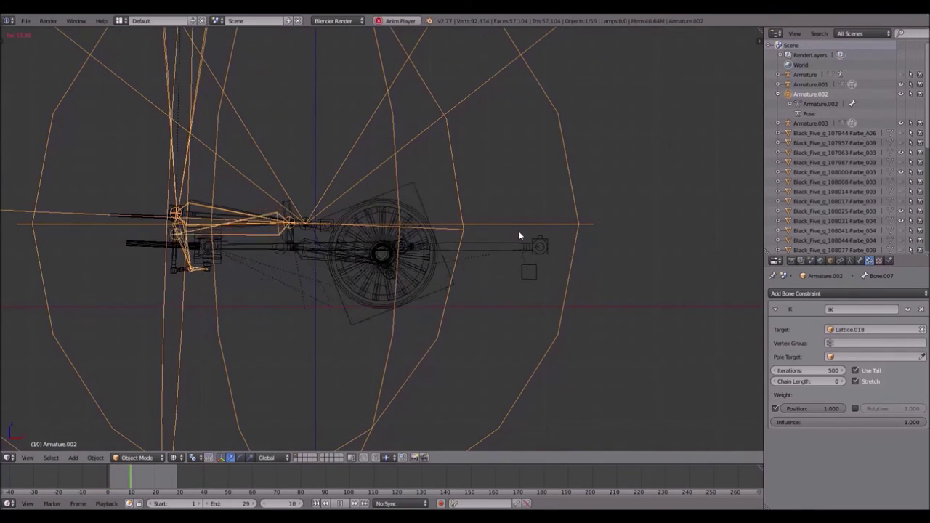
scroll(341, 217, "up", 4)
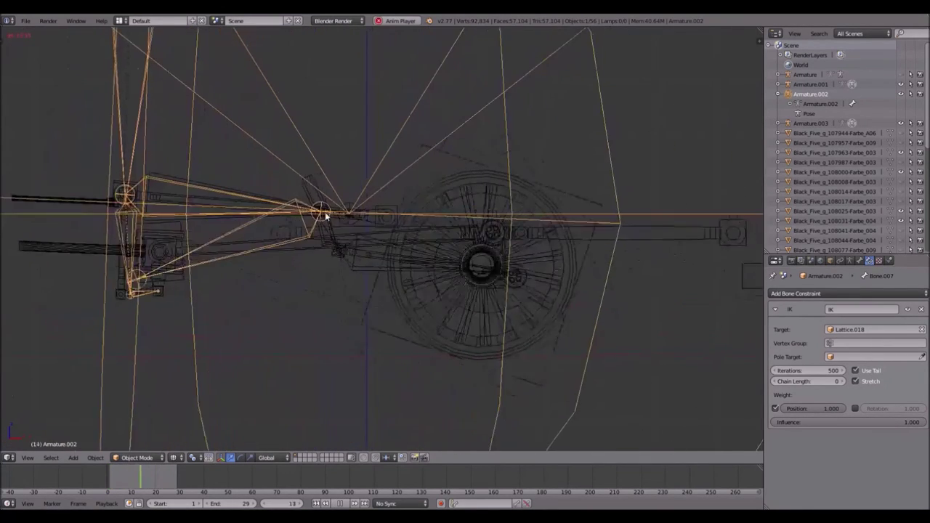
scroll(362, 190, "up", 3)
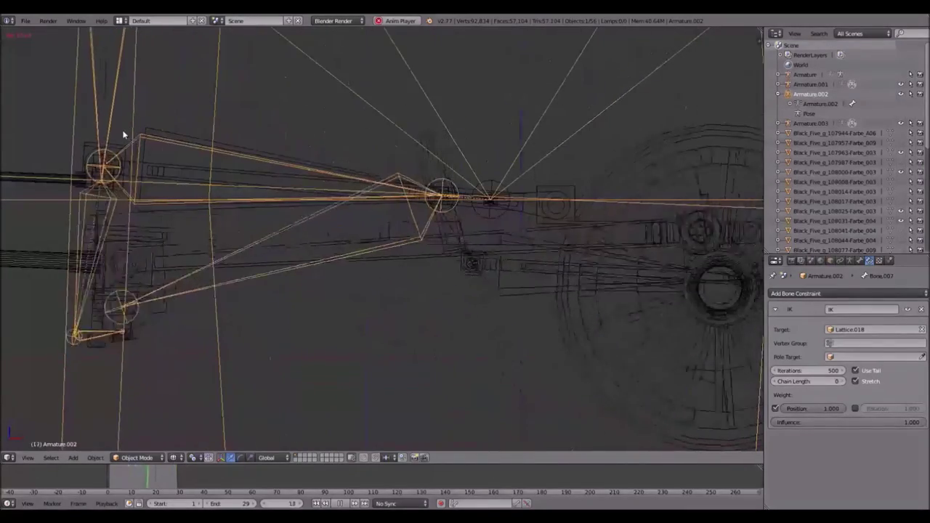
Step: Select Control and cancel a trial rotation, stop playback at frame 1, and select Lattice.001
right_click(560, 192)
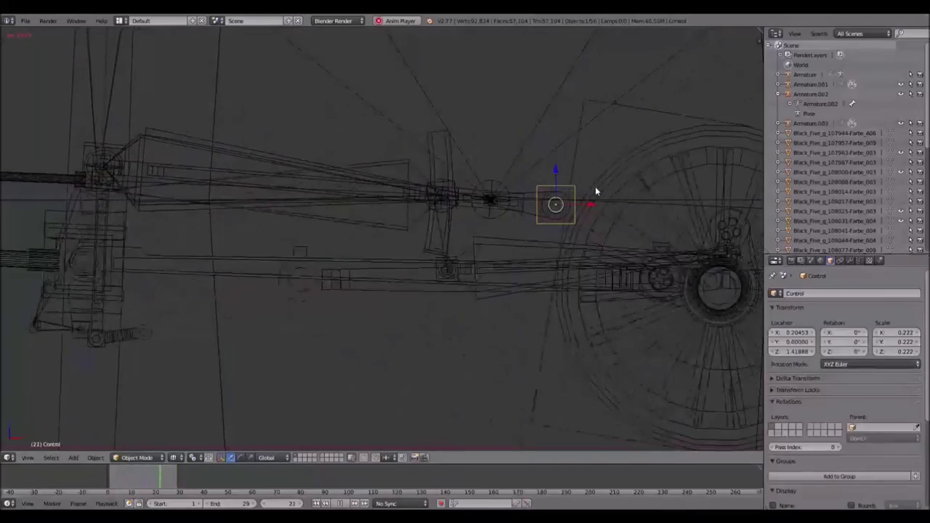
key("r")
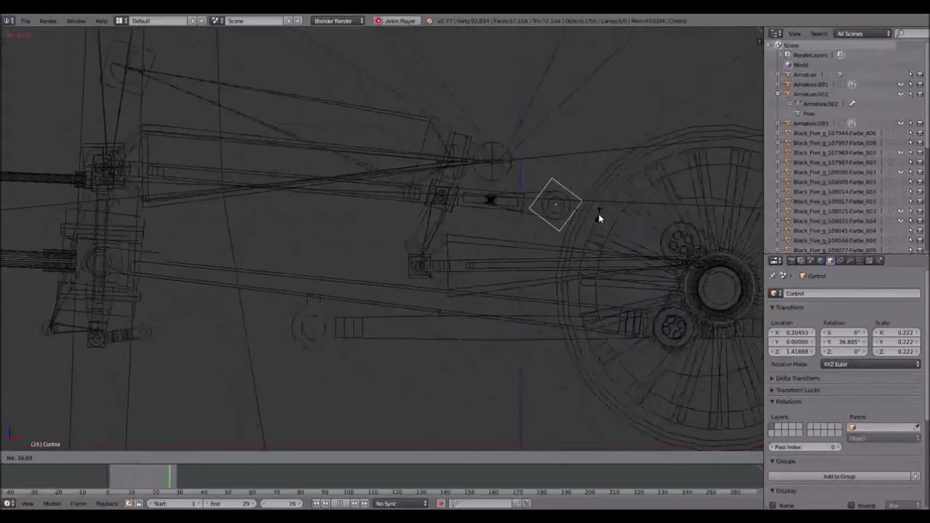
key("Escape")
key("Escape")
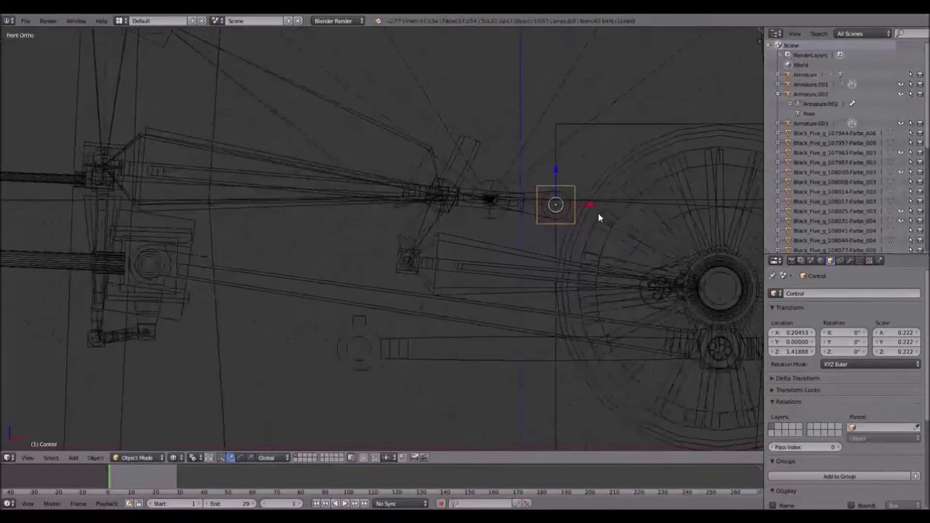
key("KP_1")
right_click(573, 153)
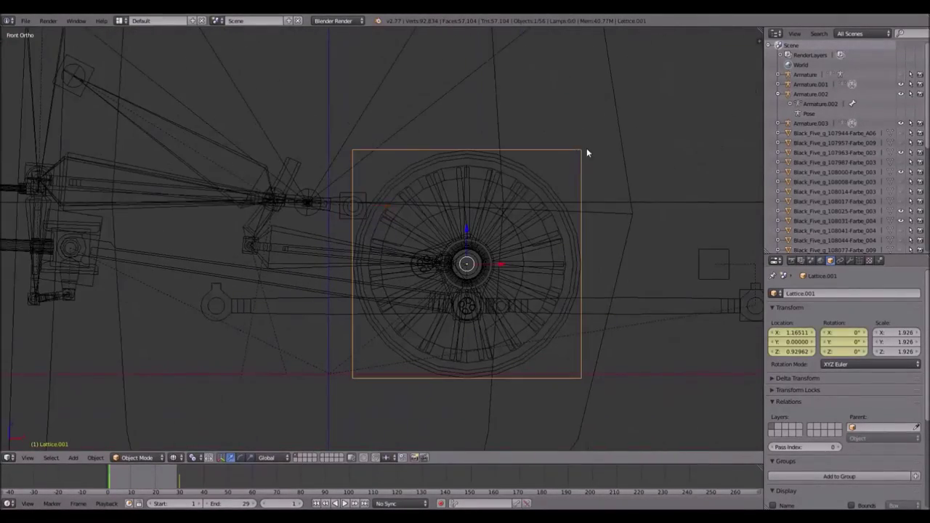
Step: Rotate the wheel lattice Lattice.001 by 2.4° about Y
type("r")
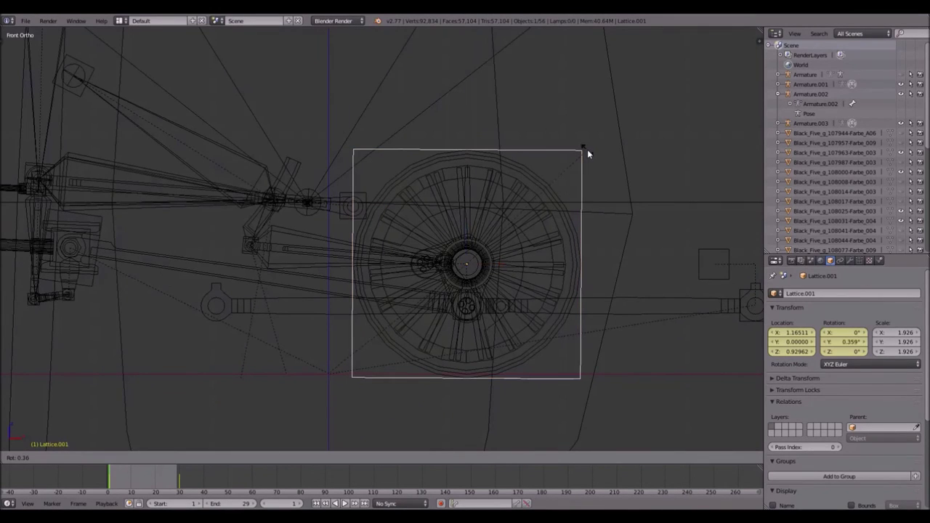
type("2.4")
key("Return")
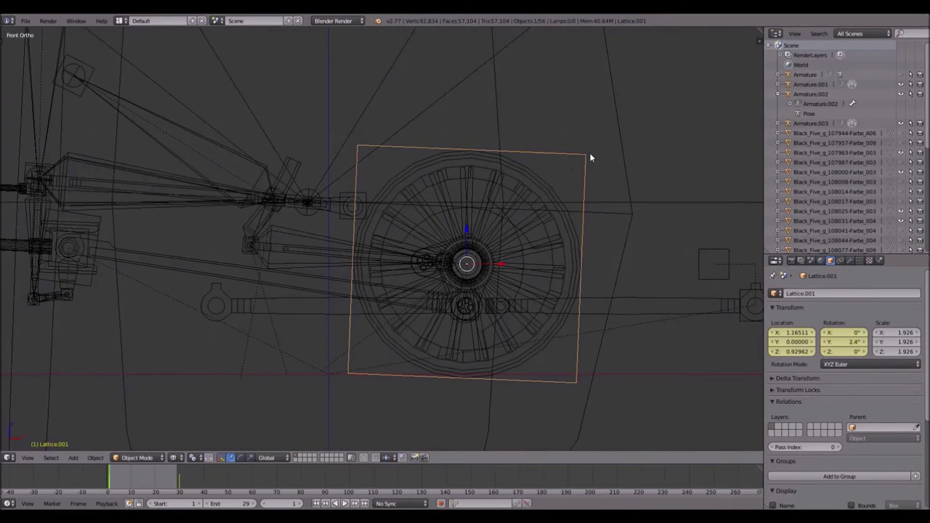
middle_click_drag(403, 185, 517, 153, "shift")
scroll(309, 164, "up", 3)
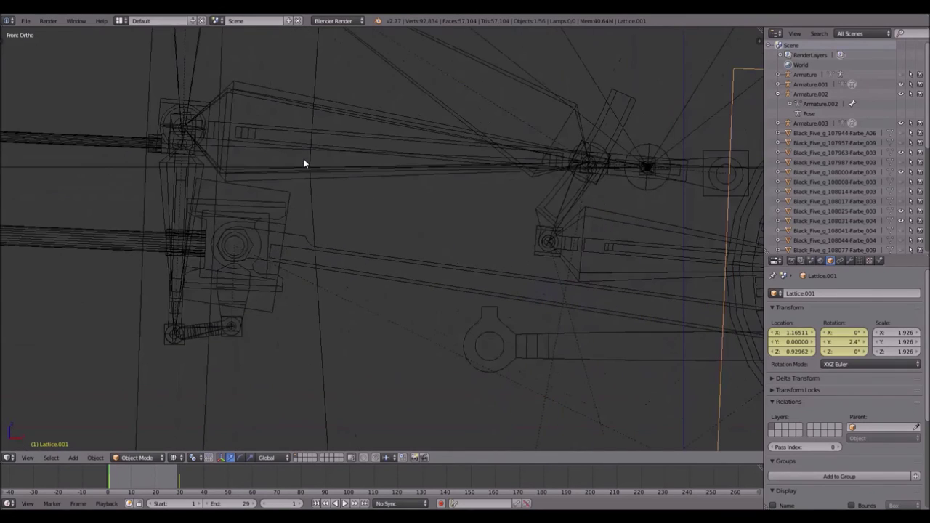
middle_click_drag(256, 131, 276, 154, "shift")
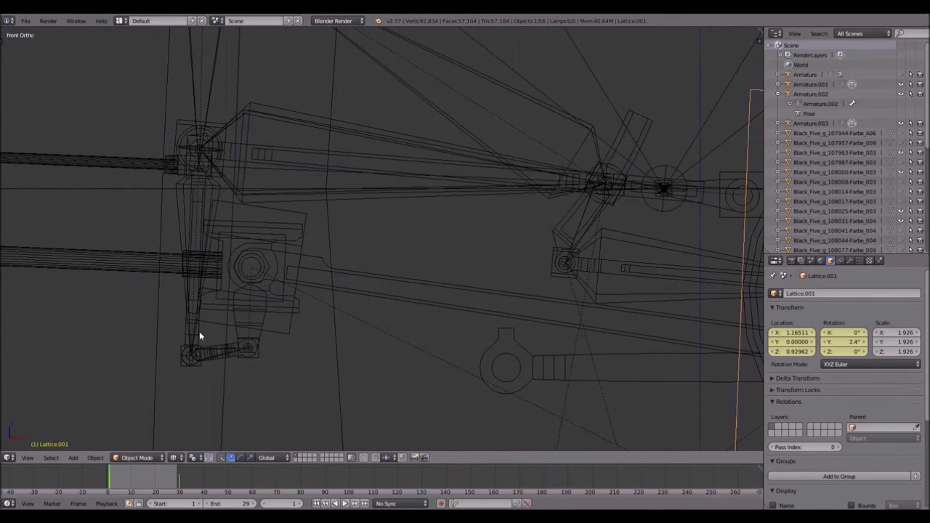
Step: Briefly enter and leave the lattice's Edit Mode, then frame the view on the small lower linkage
key("Tab")
middle_click_drag(257, 297, 337, 237, "shift")
scroll(269, 297, "up", 3)
key("Tab")
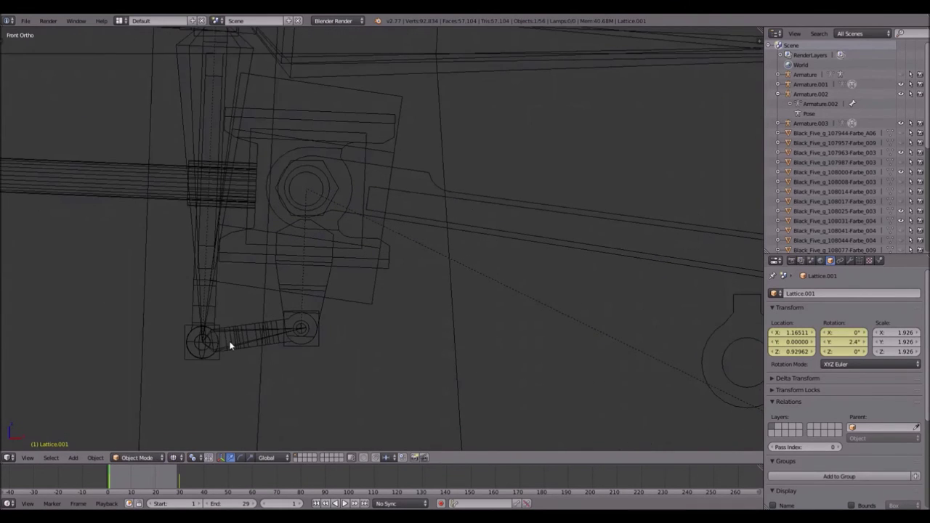
middle_click_drag(229, 345, 259, 321, "shift")
scroll(321, 292, "down", 5)
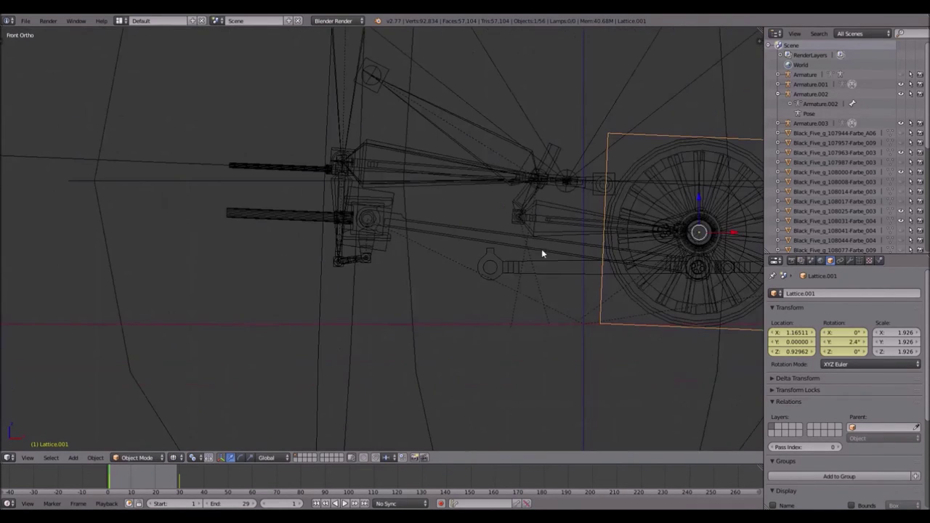
scroll(341, 263, "up", 5)
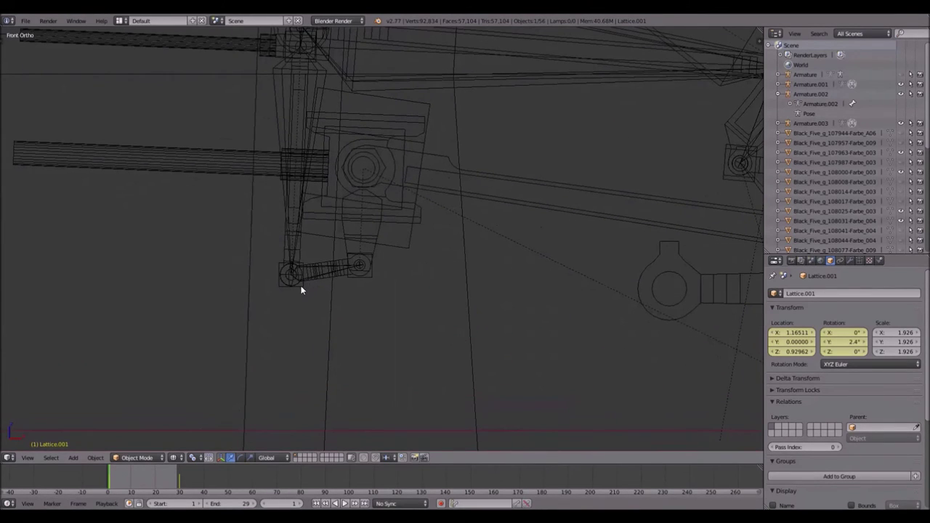
scroll(303, 284, "up", 2)
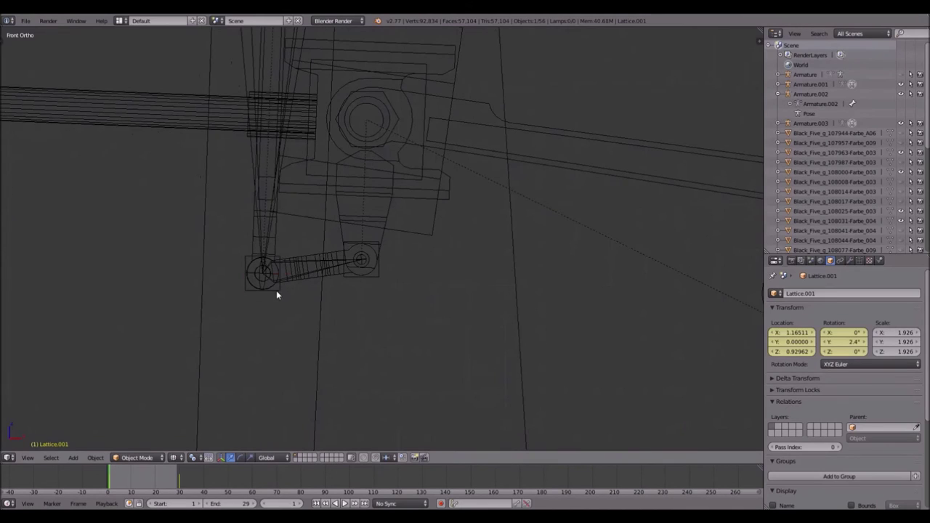
Step: Add Copy Location and Copy Rotation constraints to the small lattice Lattice.016
right_click(276, 290)
left_click(841, 261)
left_click(836, 294)
left_click(746, 316)
left_click(827, 293)
left_click(746, 327)
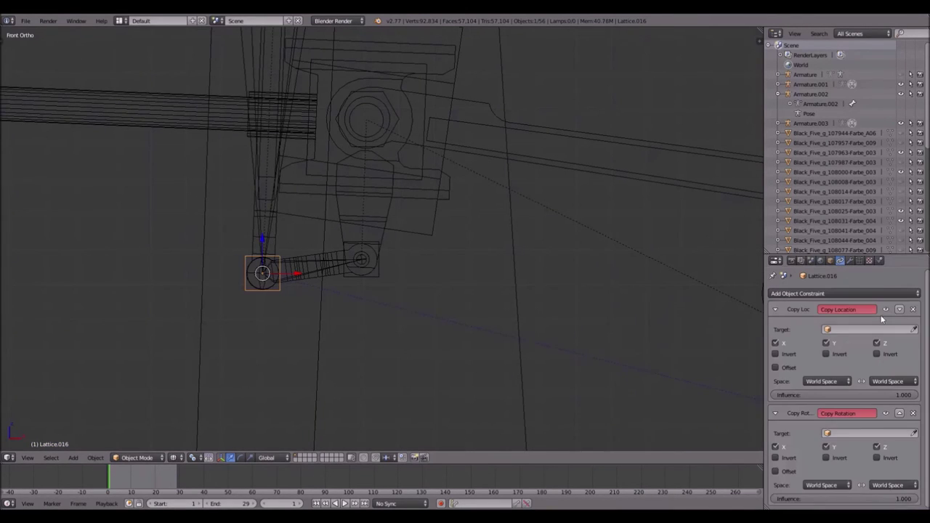
Step: Target both Lattice.016 constraints at Armature.002, Bone.004
left_click(913, 329)
left_click(274, 234)
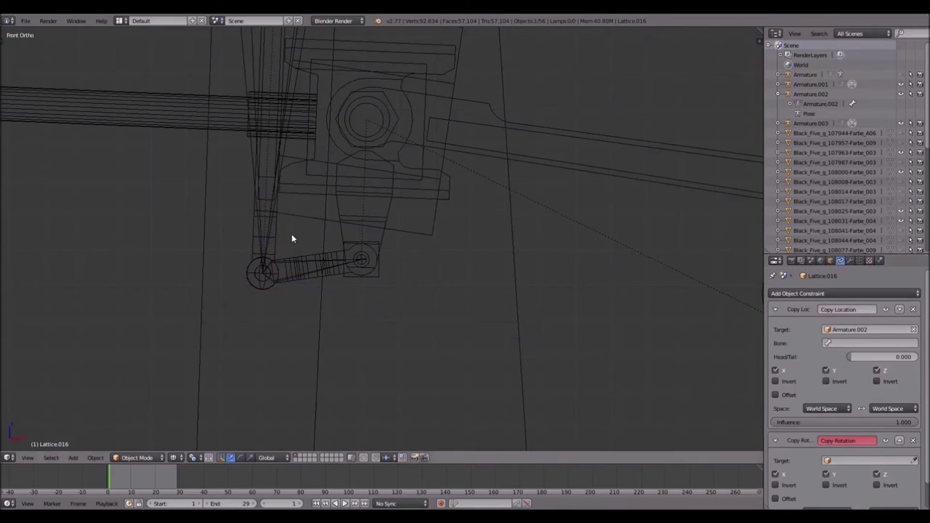
left_click(839, 341)
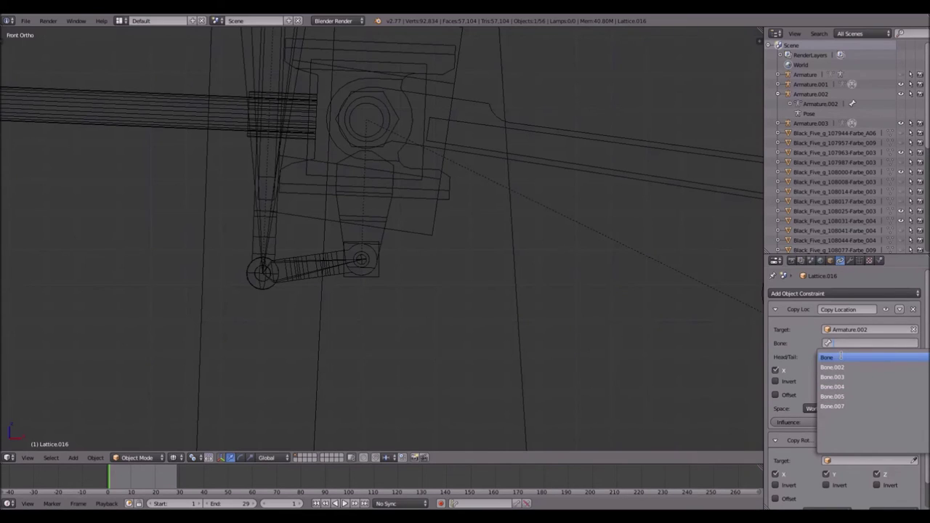
left_click(843, 395)
left_click(843, 343)
left_click(836, 383)
left_click(859, 461)
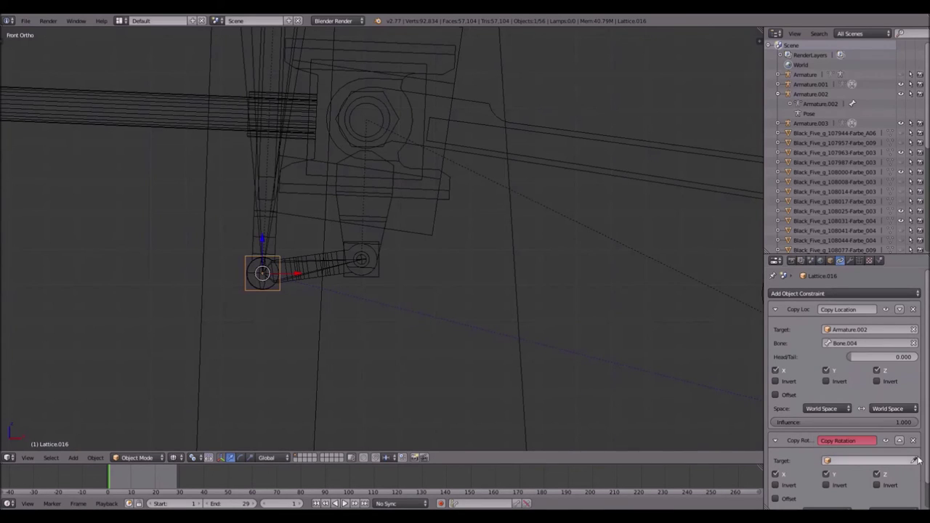
left_click(262, 212)
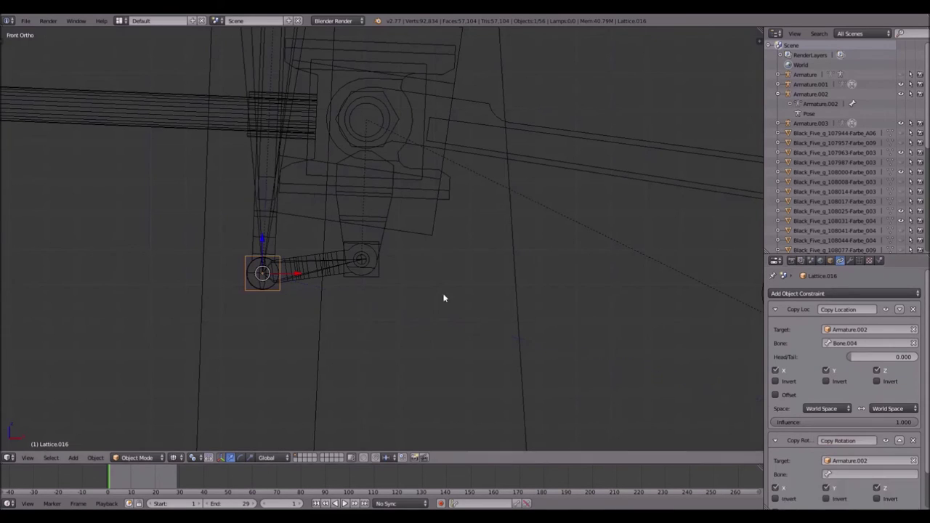
left_click(840, 473)
left_click(833, 401)
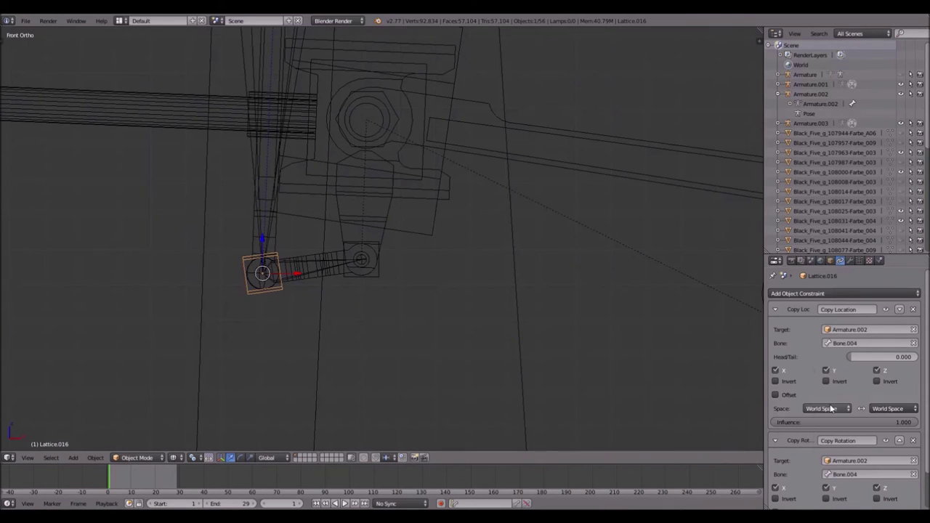
Step: Parent the connecting rod Black_Five_g_108031-Farbe_004 to Lattice.016
scroll(244, 248, "up", 4)
middle_click_drag(235, 258, 357, 274, "shift")
right_click(366, 286)
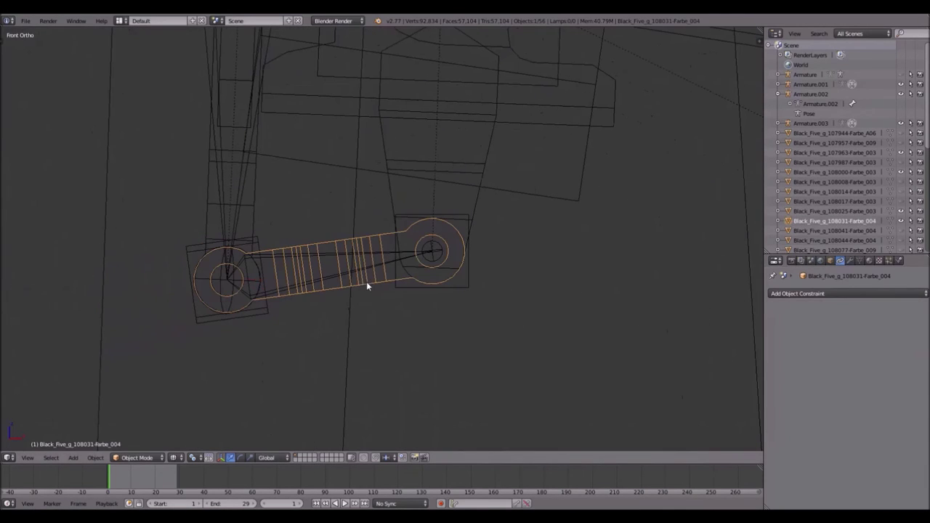
right_click(257, 307, "shift")
key("ctrl+p")
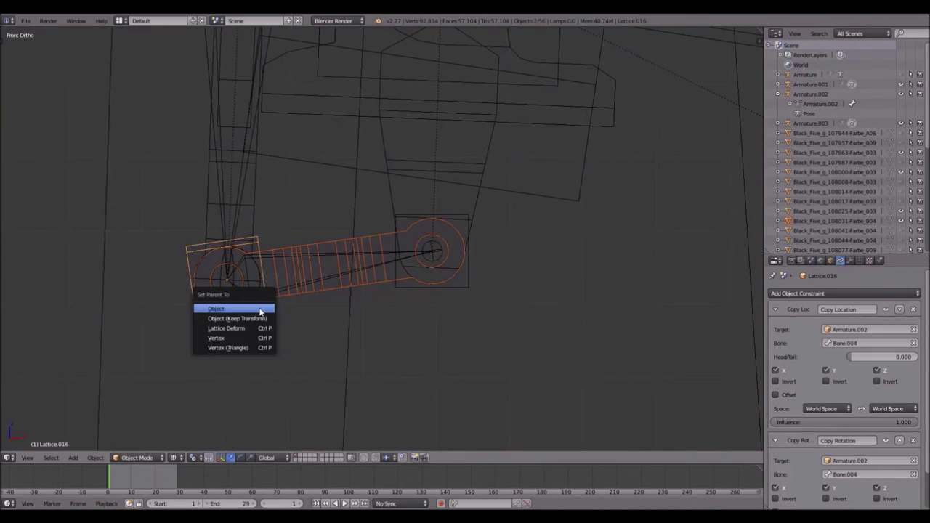
left_click(260, 311)
Step: Duplicate Lattice.015 at the upper joint and start shrinking the copy
scroll(307, 100, "down", 3)
middle_click_drag(307, 100, 328, 192, "shift")
scroll(328, 191, "up", 2)
middle_click_drag(241, 202, 316, 208, "shift")
scroll(320, 212, "up", 2)
right_click(266, 221)
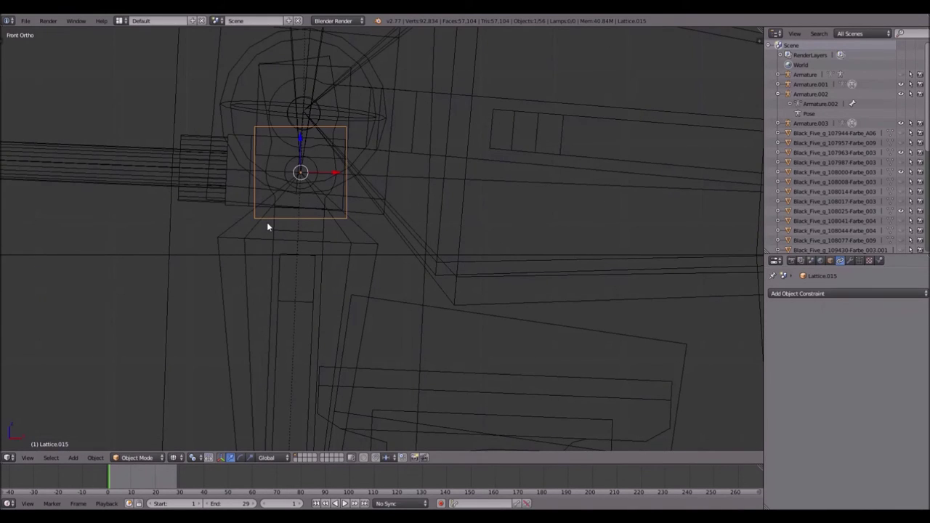
key("shift+d")
key("s")
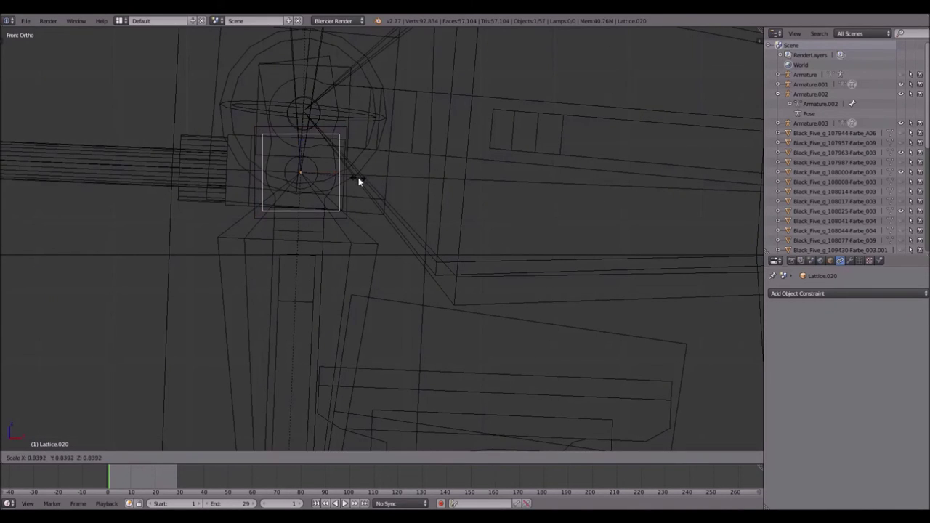
Step: Confirm the smaller Lattice.020 and give it Copy Location from Armature.002, Bone.003
left_click(358, 177)
left_click(836, 292)
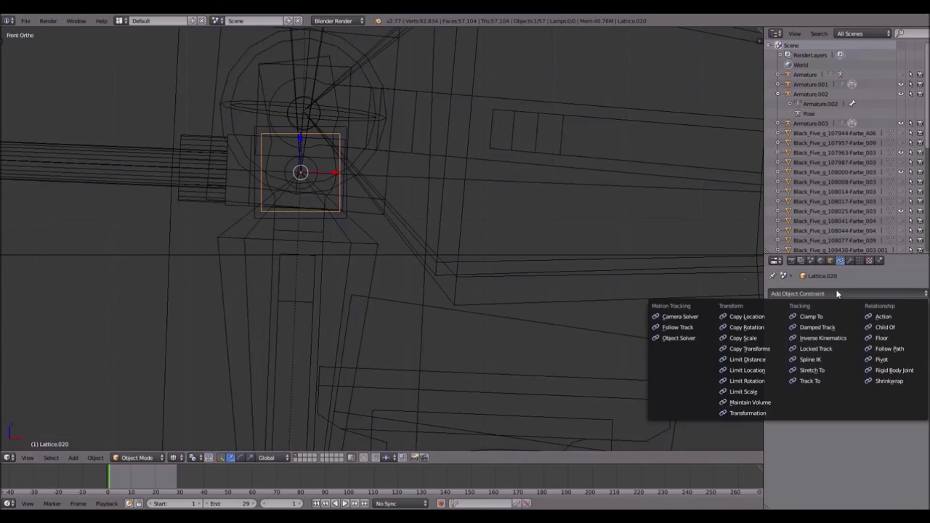
left_click(746, 317)
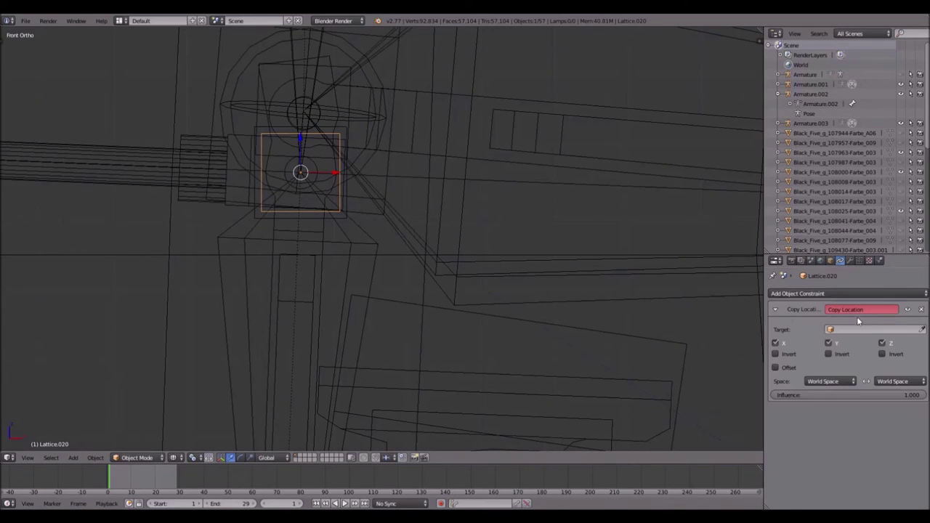
left_click(871, 329)
left_click(921, 329)
left_click(375, 270)
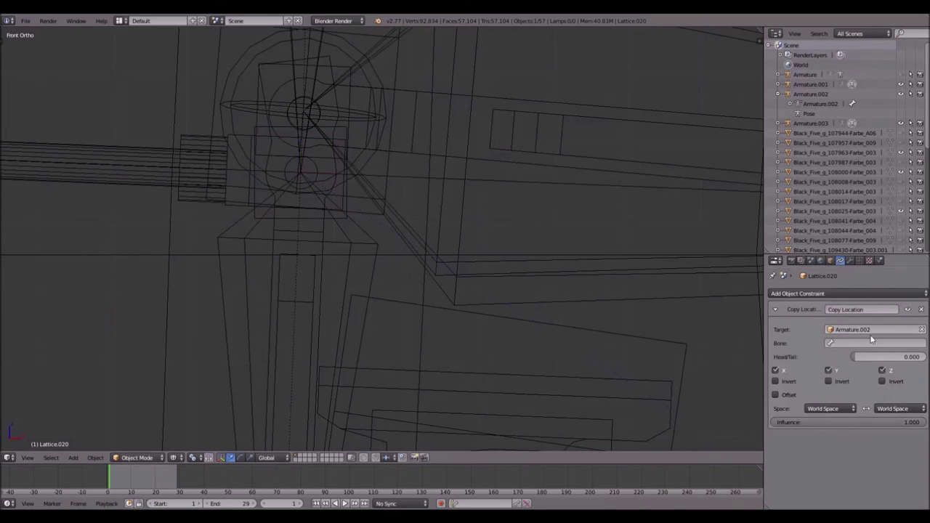
left_click(872, 343)
left_click(846, 377)
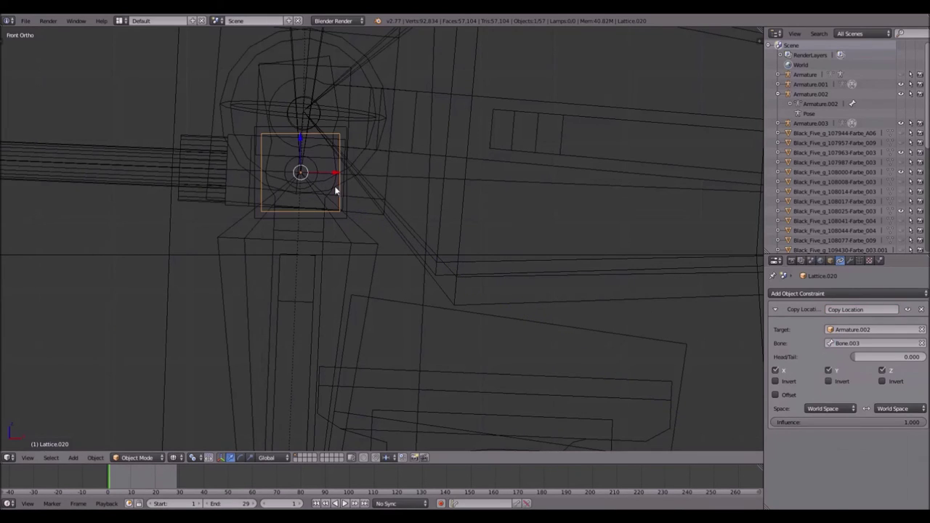
Step: Parent the cylinder piece Black_Five_g_108025-Farbe_003 to Lattice.020
right_click(189, 191)
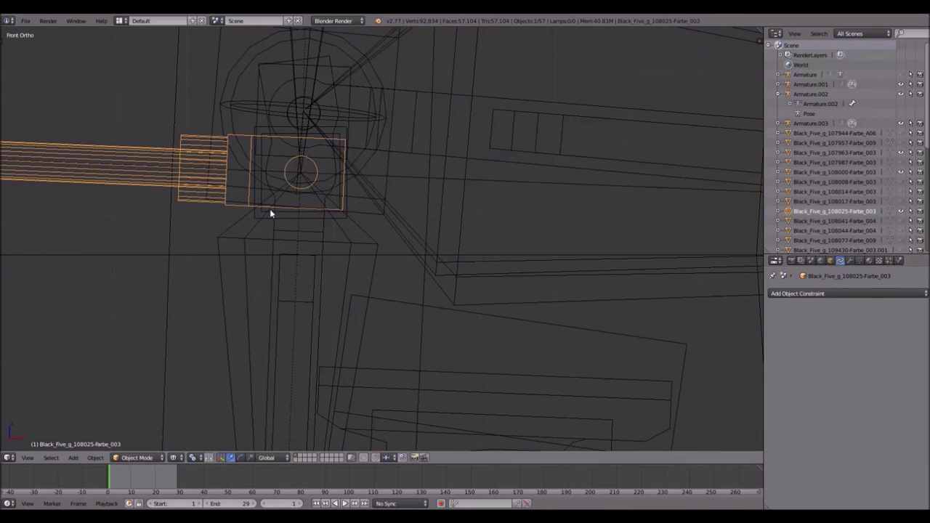
right_click(263, 211, "shift")
key("ctrl+p")
left_click(263, 208)
Step: Add Copy Location and Copy Rotation constraints to Lattice.015
right_click(338, 220)
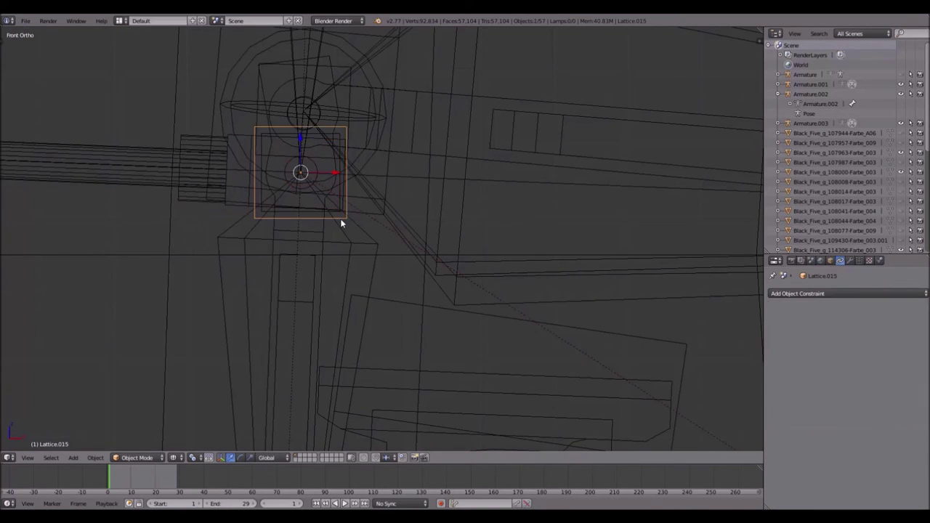
left_click(836, 294)
left_click(759, 316)
left_click(812, 293)
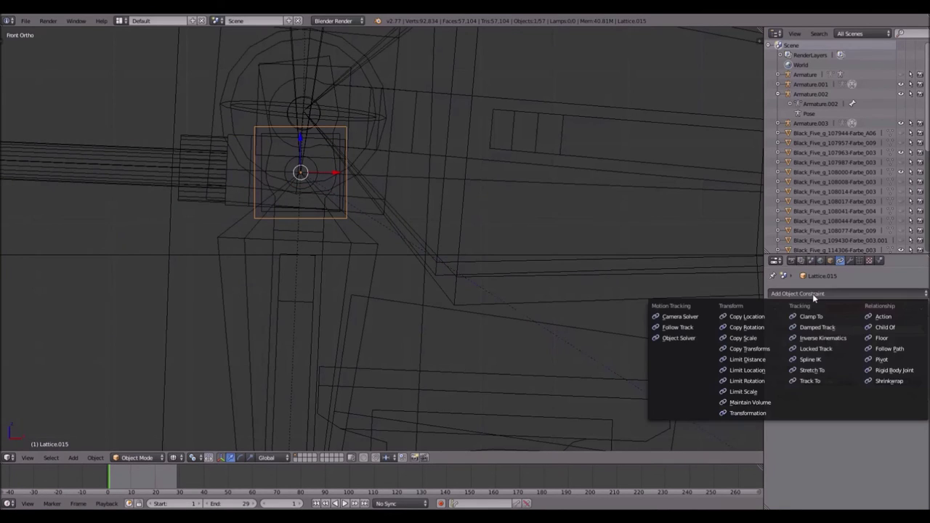
left_click(752, 328)
Step: Target both Lattice.015 constraints at Armature.002, Bone.003
left_click(868, 329)
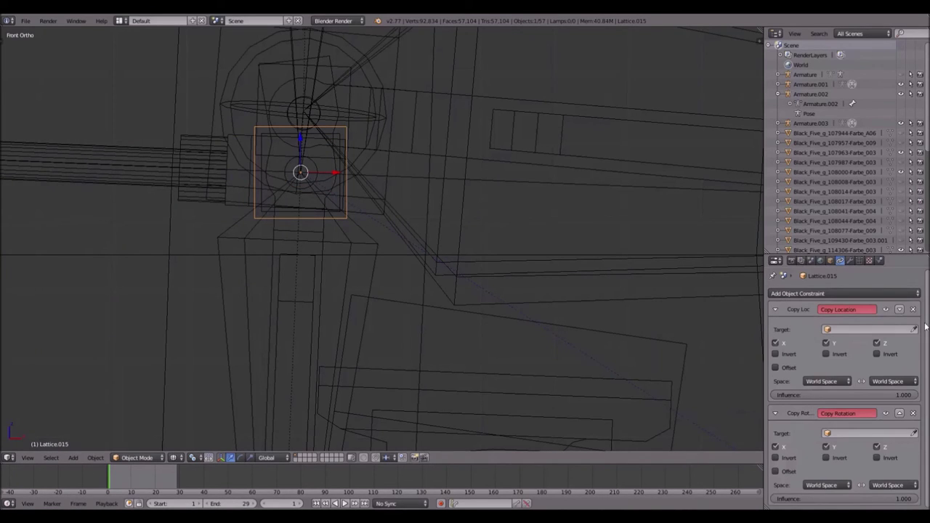
left_click(370, 266)
left_click(843, 343)
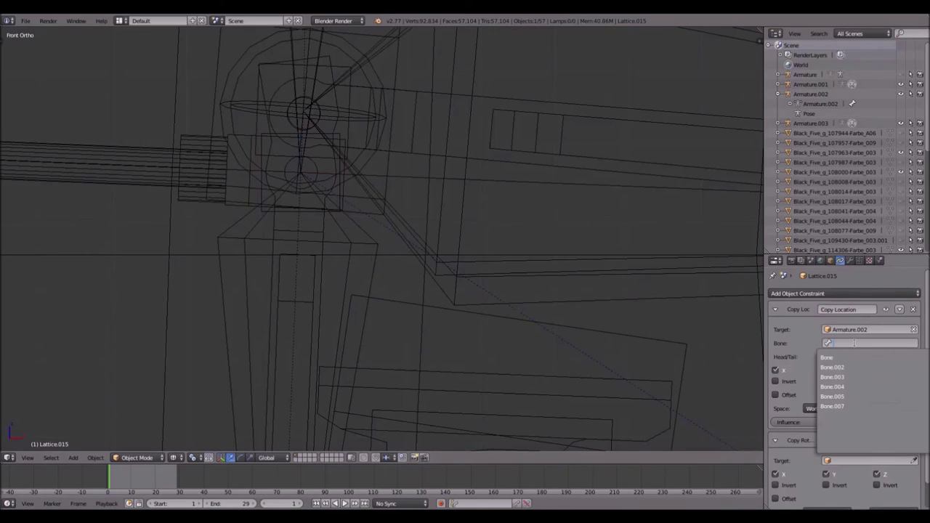
left_click(848, 376)
left_click(913, 460)
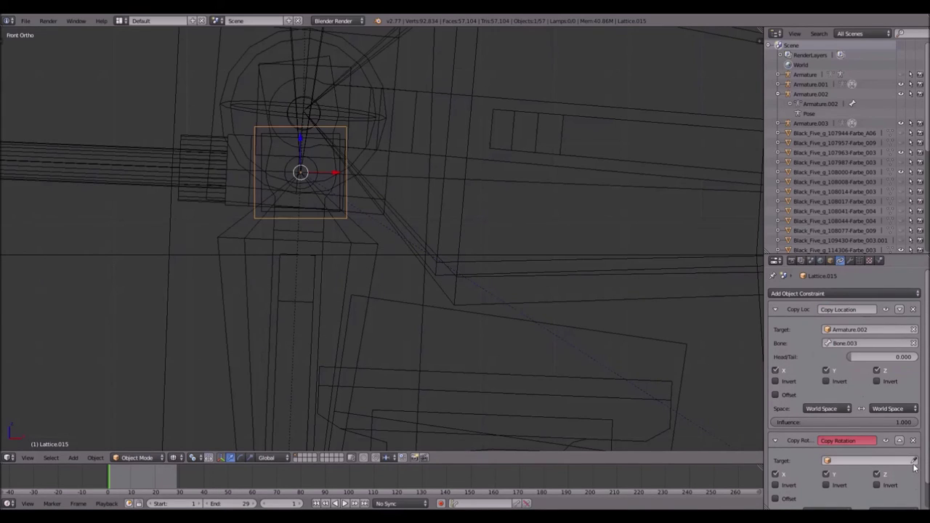
left_click(352, 273)
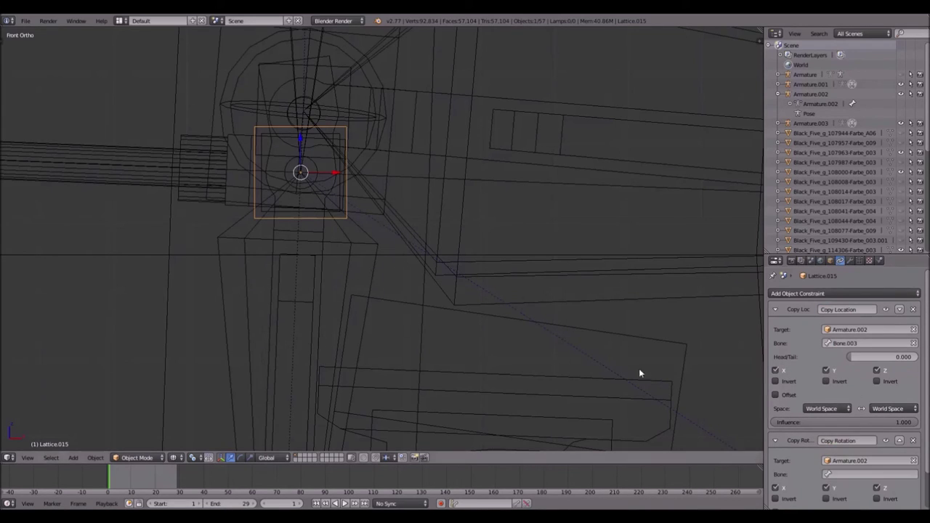
left_click(846, 474)
left_click(843, 394)
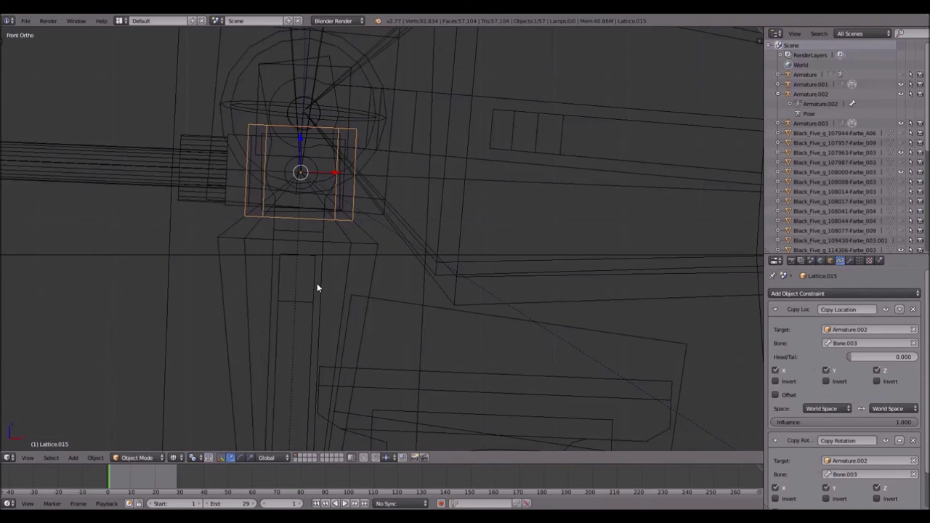
Step: Parent the tall piece Black_Five_g_108000-Farbe_003 to Lattice.015
right_click(369, 220)
right_click(352, 215, "shift")
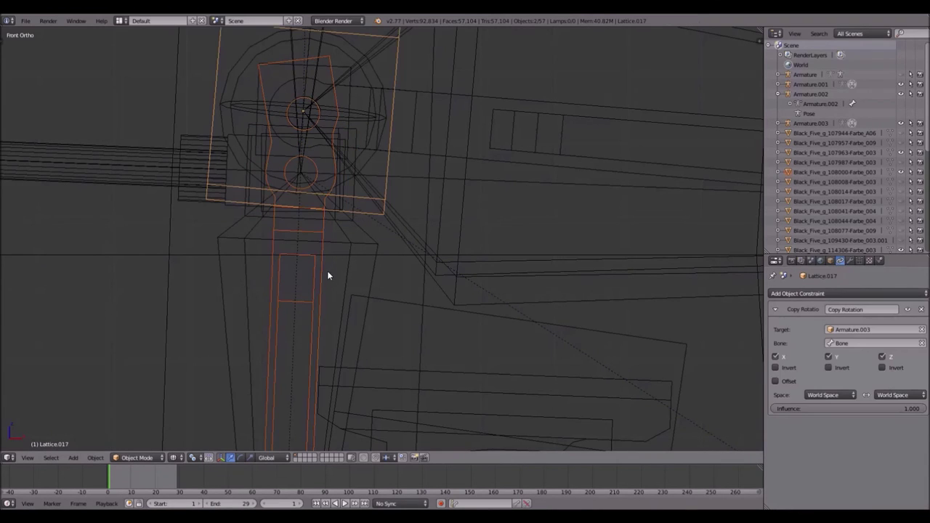
right_click(338, 233)
right_click(353, 218)
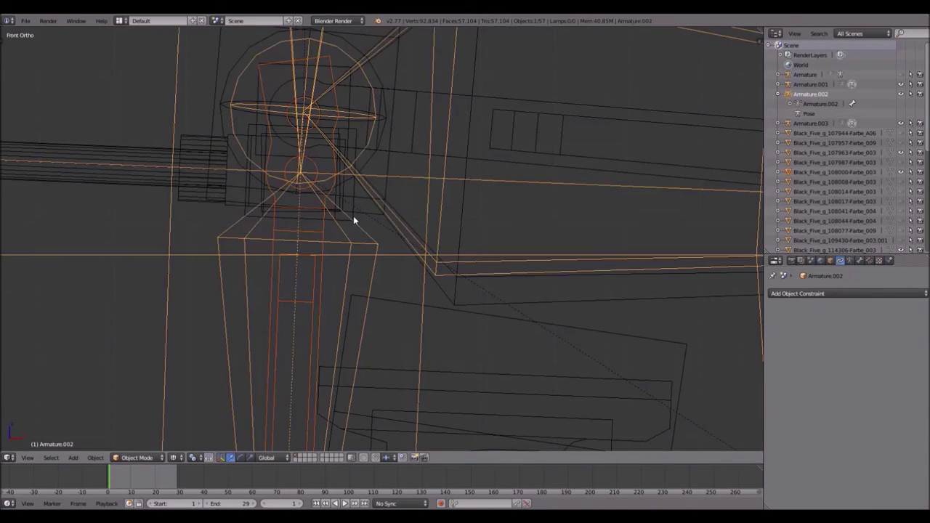
right_click(323, 275)
scroll(331, 169, "up", 3)
scroll(330, 169, "up", 1)
right_click(325, 126, "shift")
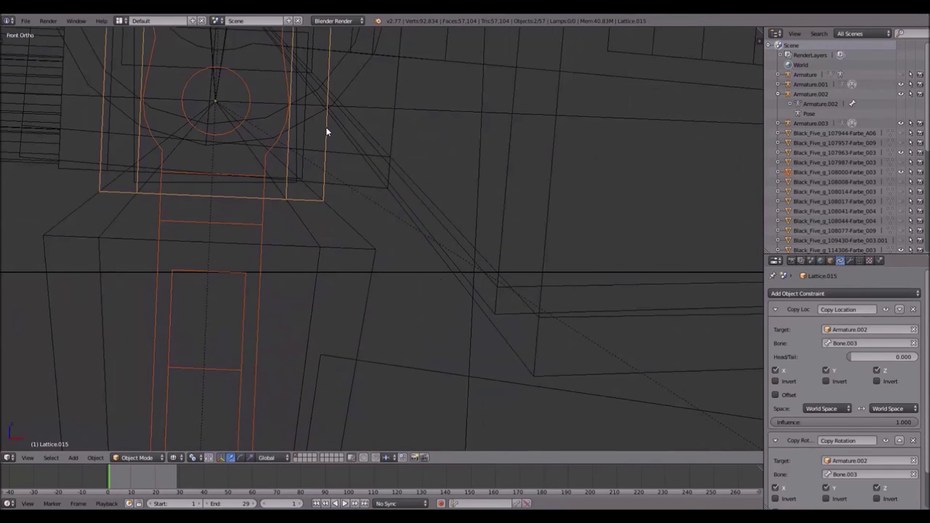
key("ctrl+p")
left_click(324, 127)
Step: Select Lattice.013, then the bone of Armature.003 along the valve linkage
scroll(326, 131, "down", 3)
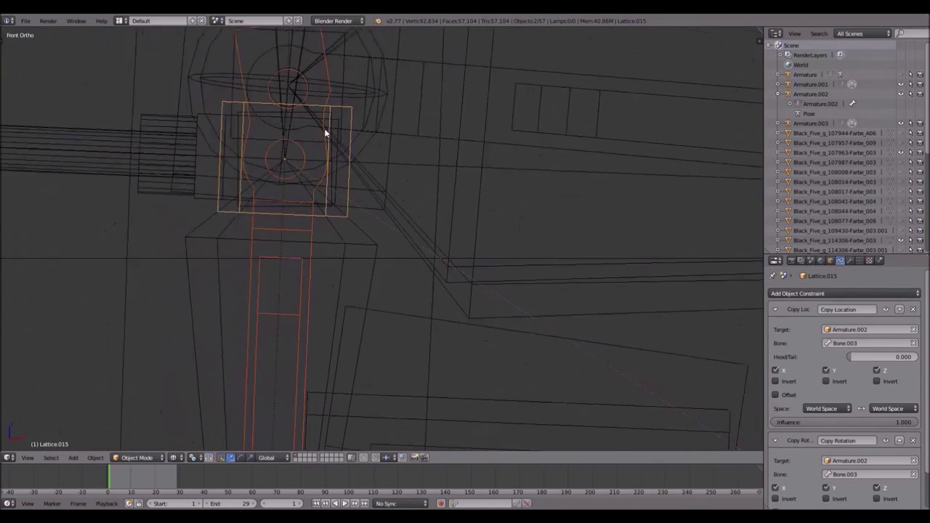
middle_click_drag(353, 104, 250, 199, "shift")
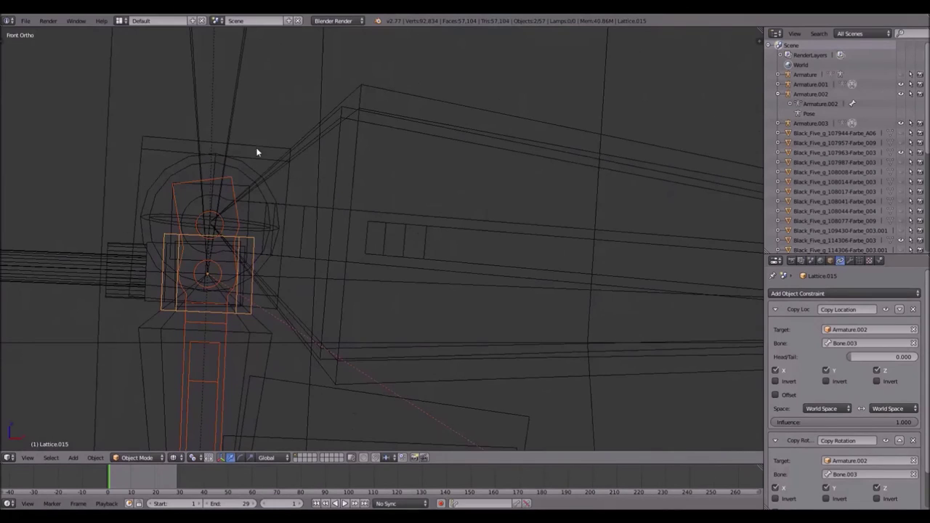
right_click(245, 187)
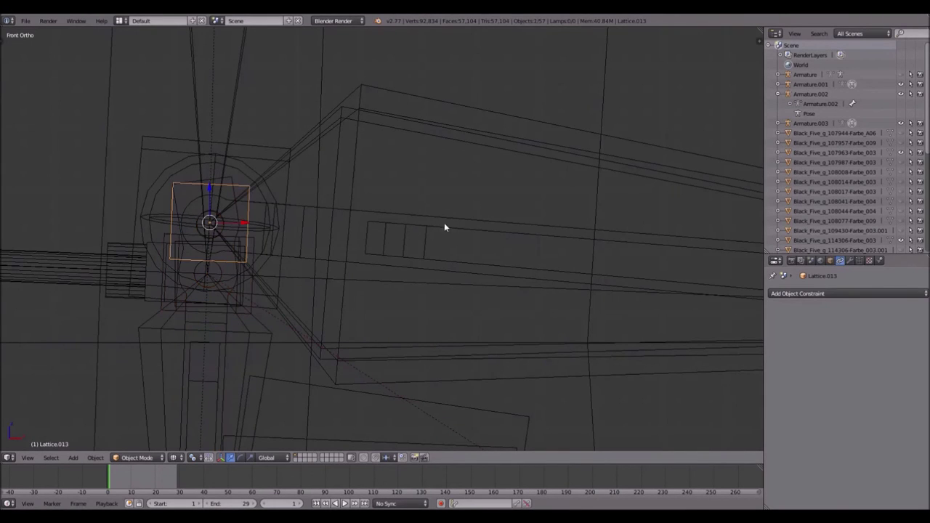
scroll(356, 103, "down", 5)
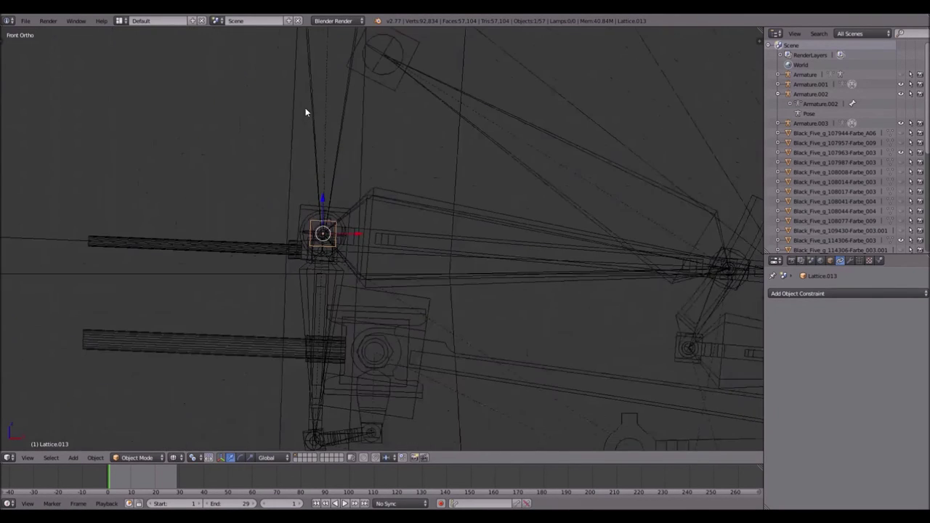
right_click(379, 198)
scroll(376, 191, "down", 4)
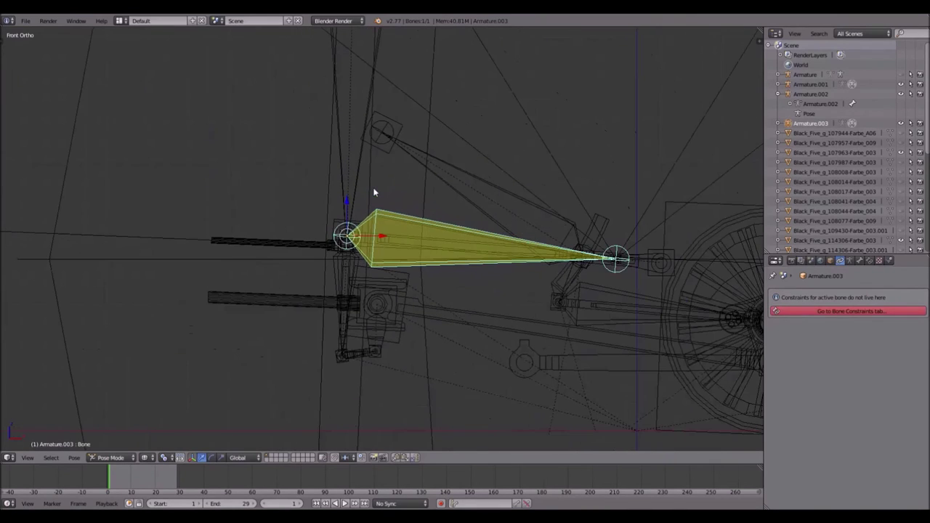
key("a")
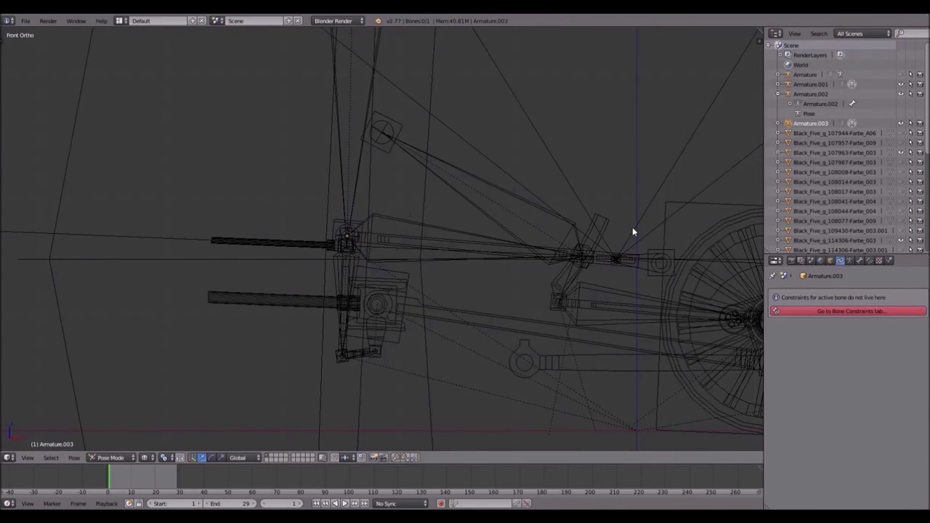
middle_click_drag(654, 164, 568, 178, "shift")
left_click_drag(761, 29, 501, 86)
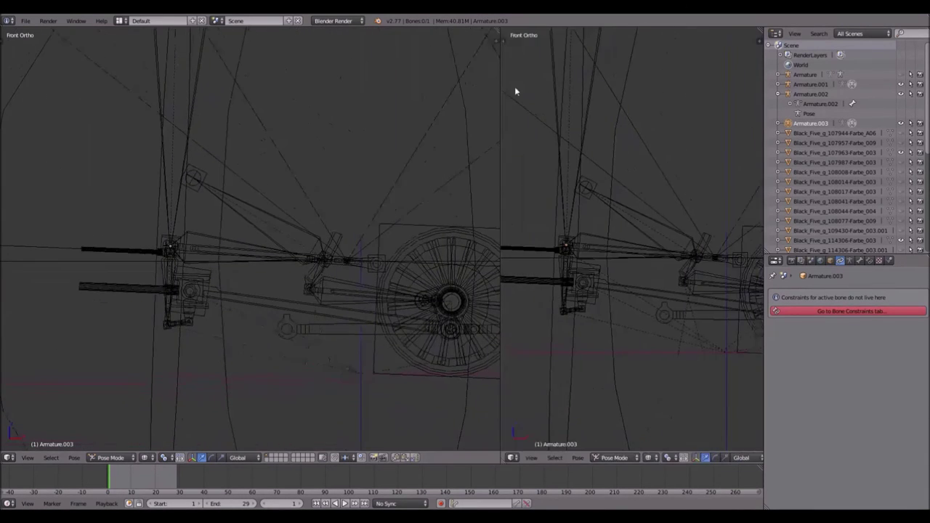
left_click(512, 456)
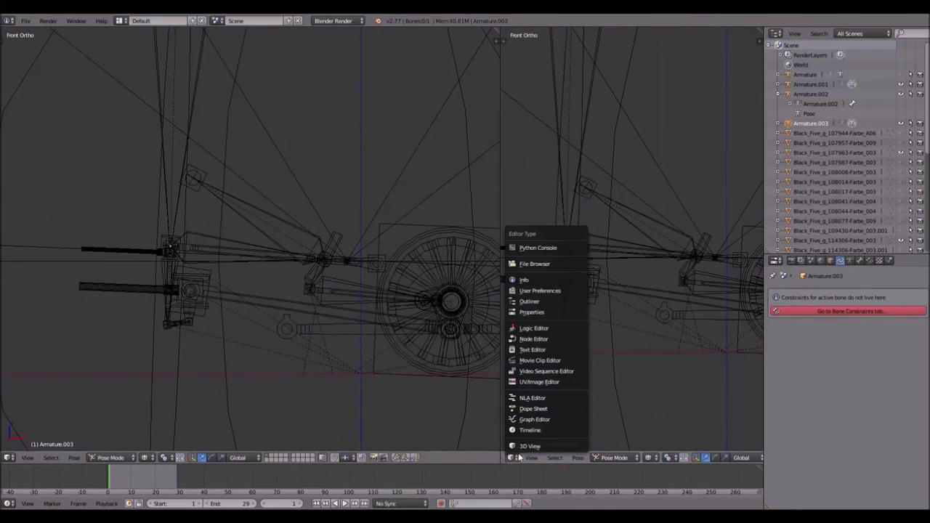
left_click(553, 382)
left_click(576, 458)
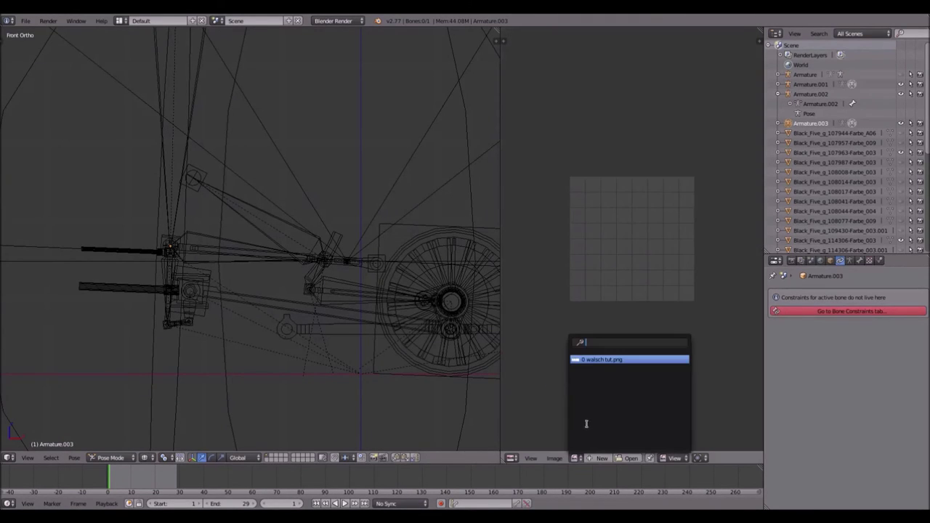
left_click(597, 359)
scroll(654, 260, "down", 3)
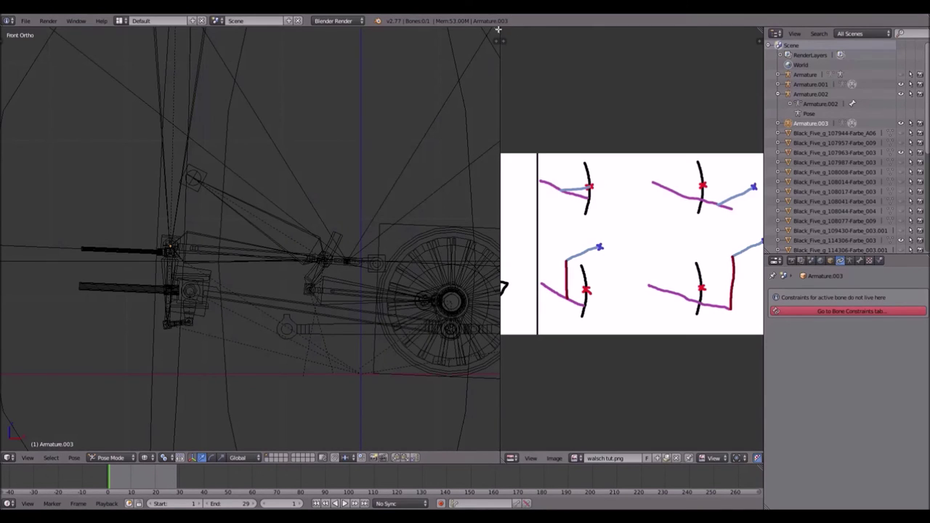
left_click_drag(505, 30, 567, 43)
scroll(285, 184, "up", 3)
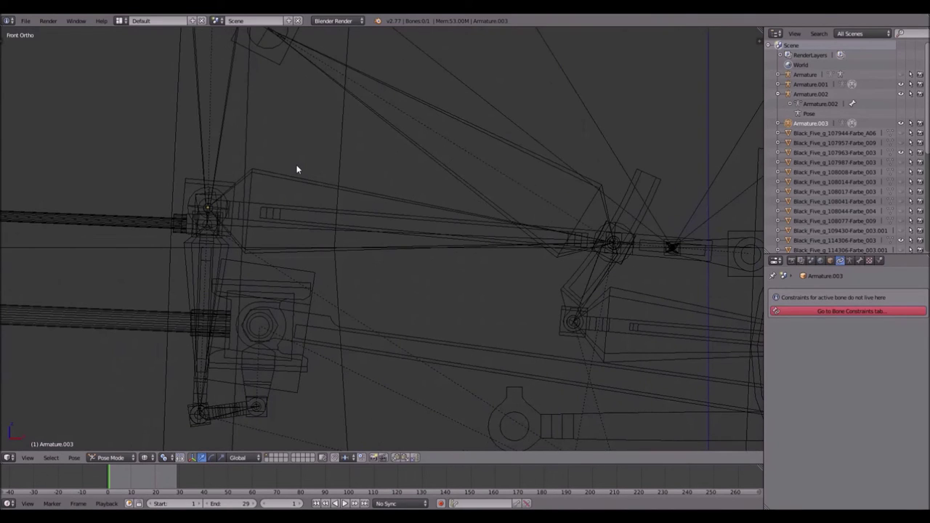
middle_click_drag(227, 229, 295, 208, "shift")
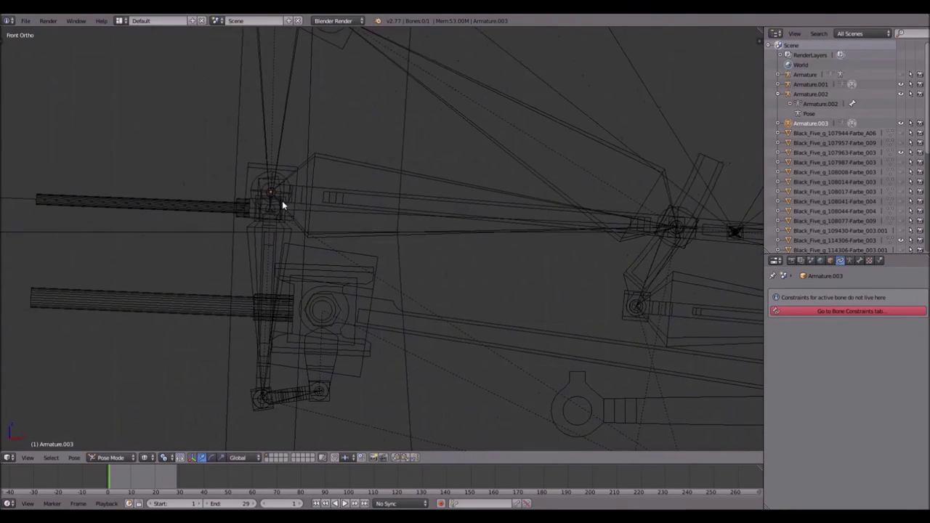
scroll(283, 201, "up", 2)
middle_click_drag(239, 193, 356, 217, "shift")
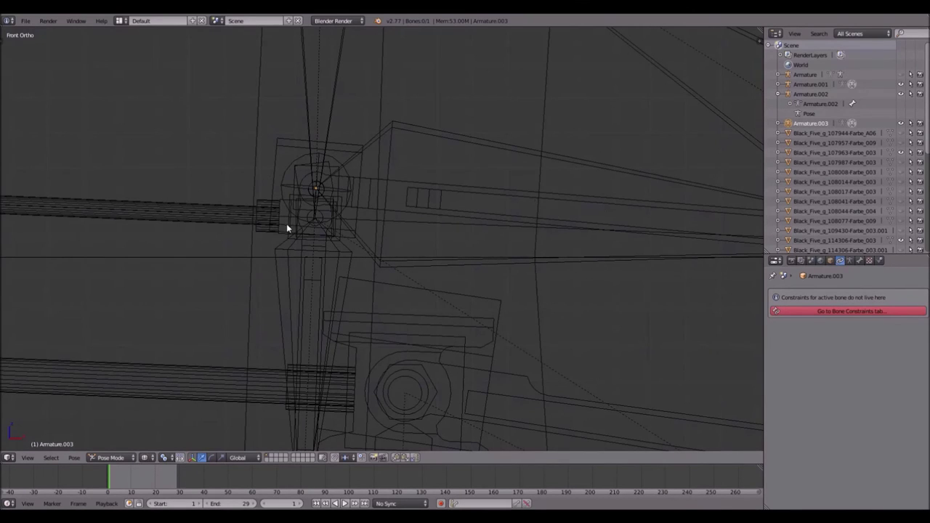
scroll(186, 215, "up", 3)
middle_click_drag(201, 209, 226, 213, "shift")
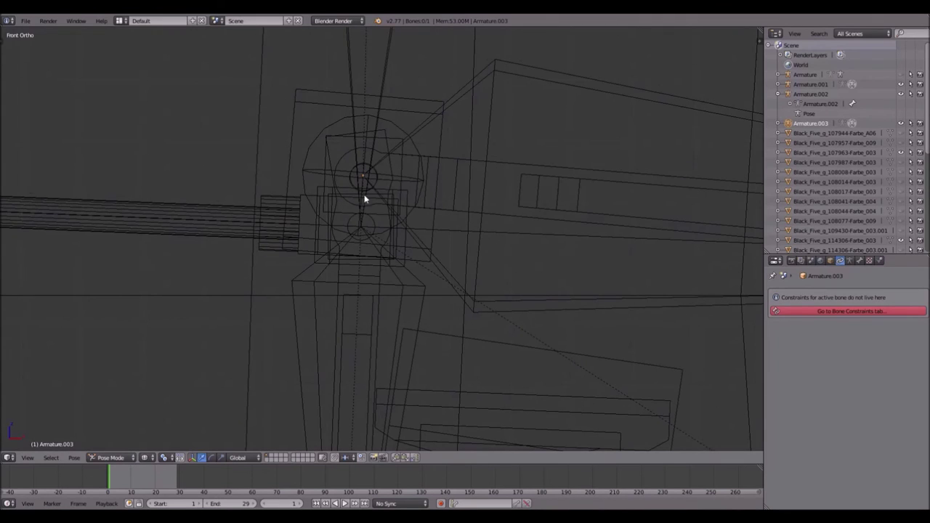
Step: Inspect the bones of Armature.003 and Armature.002 in Edit Mode
key("Tab")
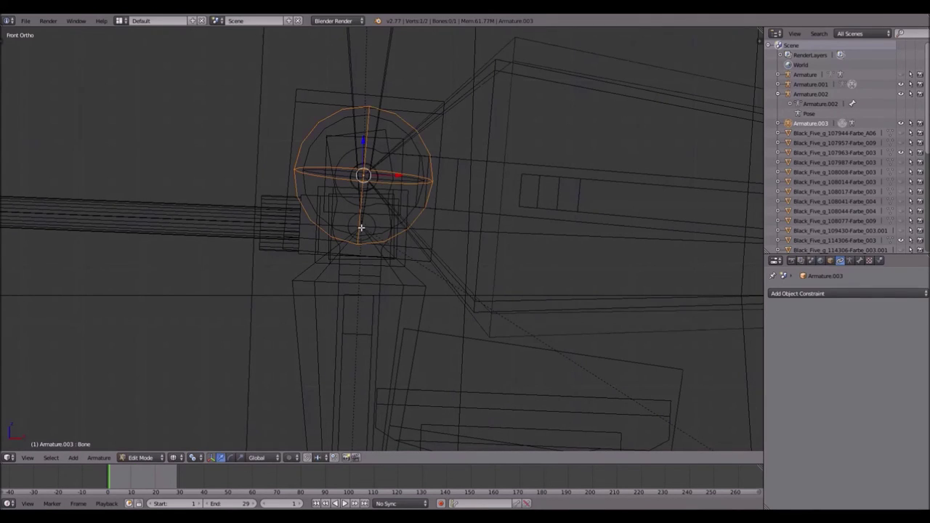
key("Tab")
right_click(387, 256)
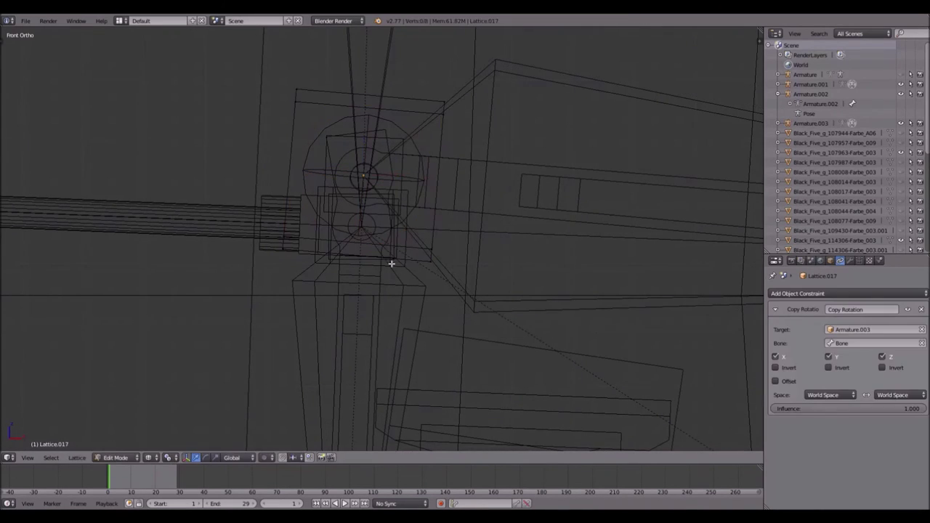
right_click(385, 255)
key("Tab")
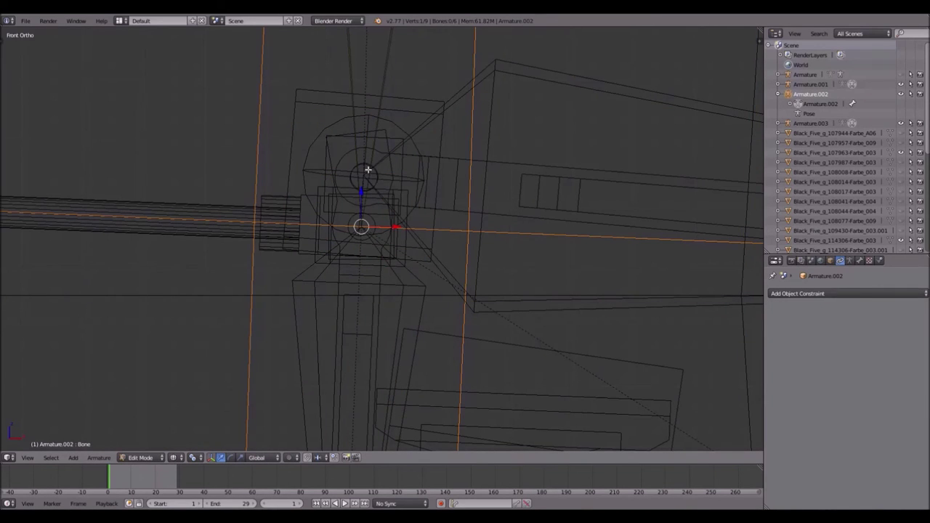
key("Tab")
scroll(408, 228, "up", 5)
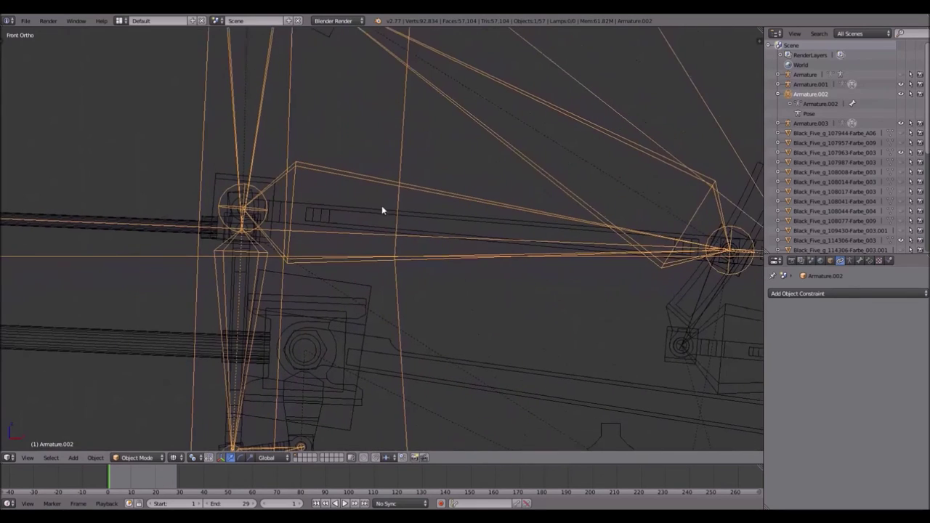
scroll(285, 191, "up", 3)
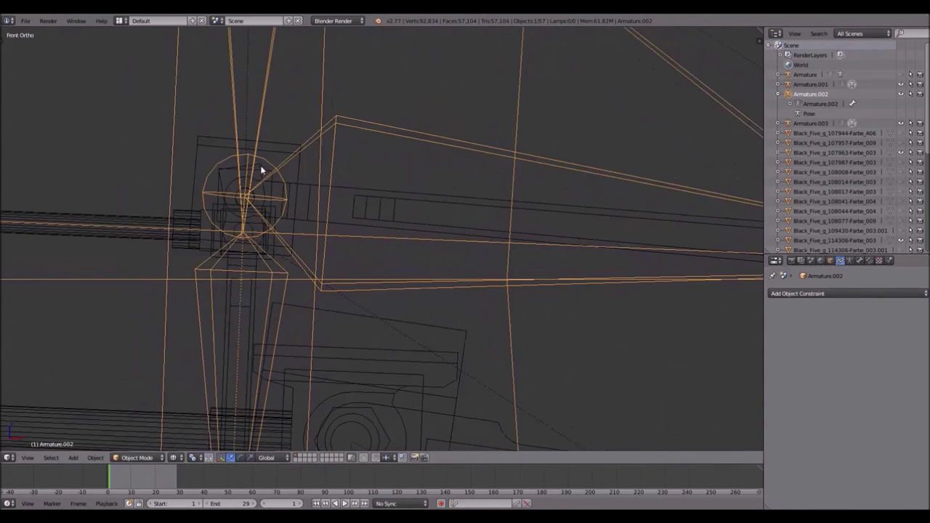
Step: Add Copy Location and Copy Rotation constraints to Lattice.013 at the rod end
right_click(267, 174)
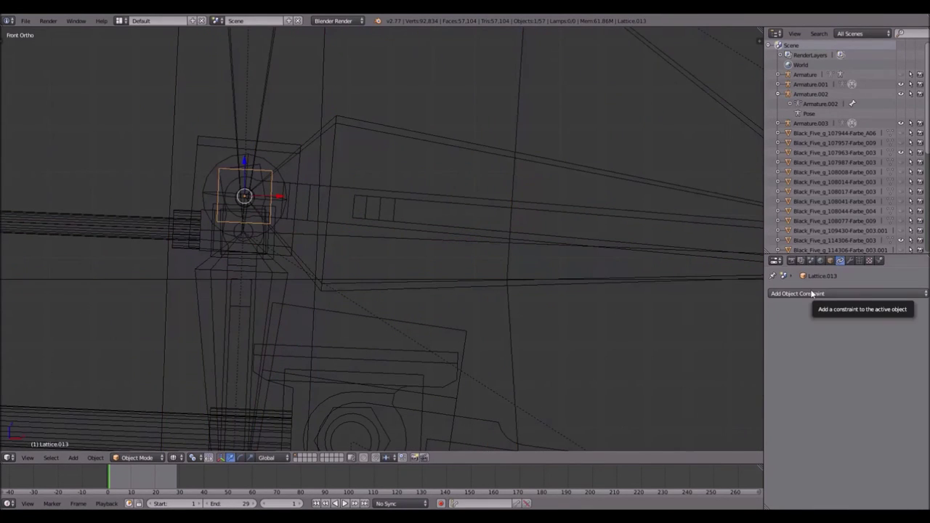
left_click(812, 294)
left_click(752, 317)
left_click(798, 294)
left_click(767, 326)
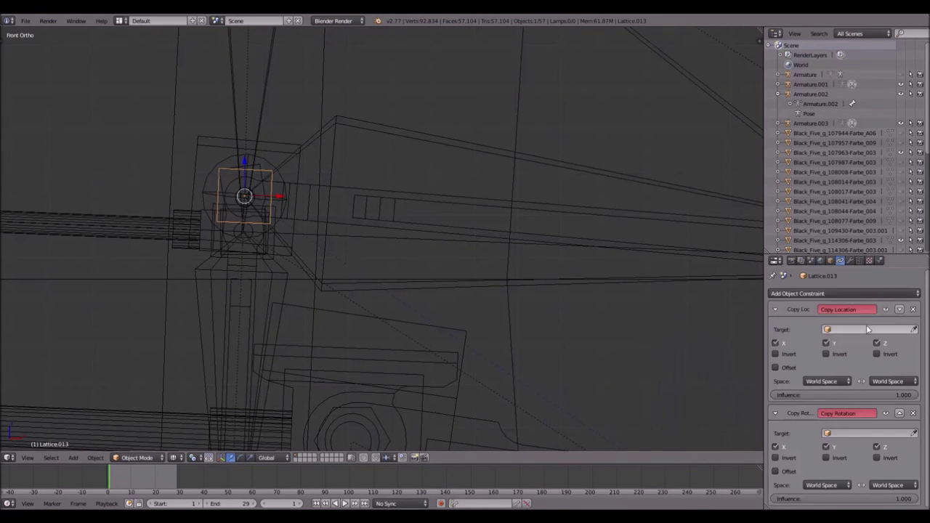
Step: Target both Lattice.013 constraints at Armature.002, Bone.002
left_click(914, 329)
left_click(443, 143)
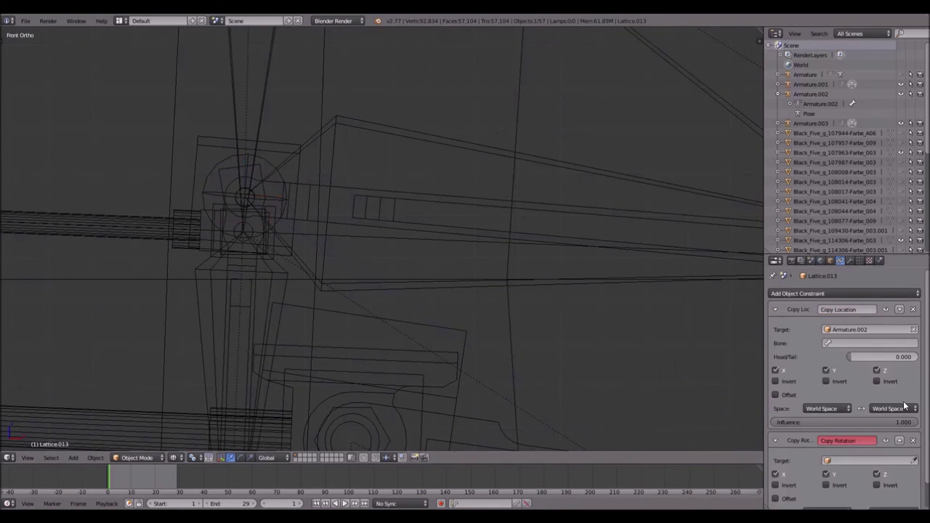
left_click(835, 343)
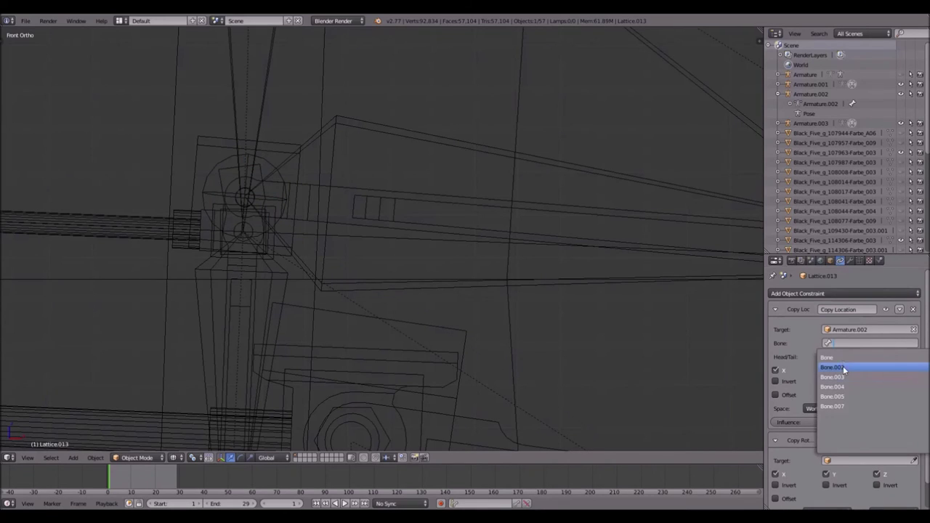
left_click(835, 368)
left_click(913, 460)
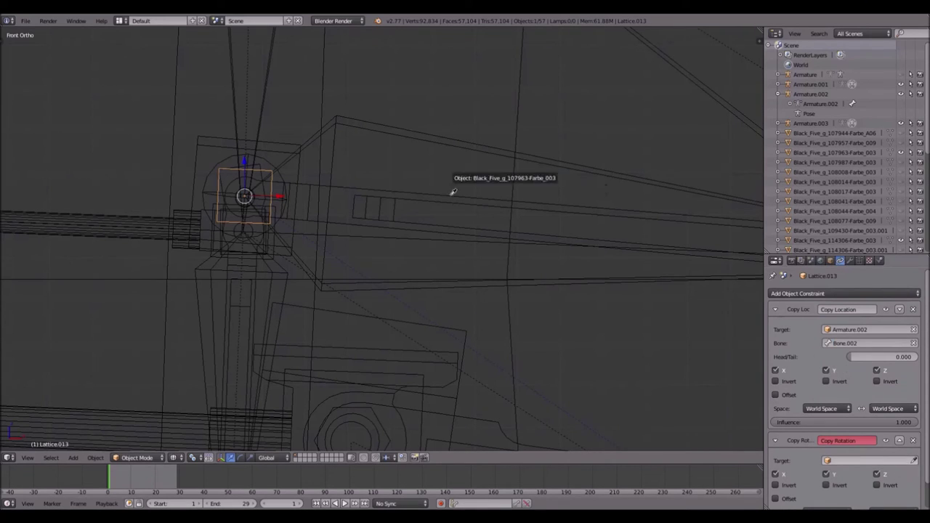
left_click(434, 143)
left_click(843, 474)
left_click(842, 390)
Step: Parent the long valve rod to Lattice.013
right_click(401, 202)
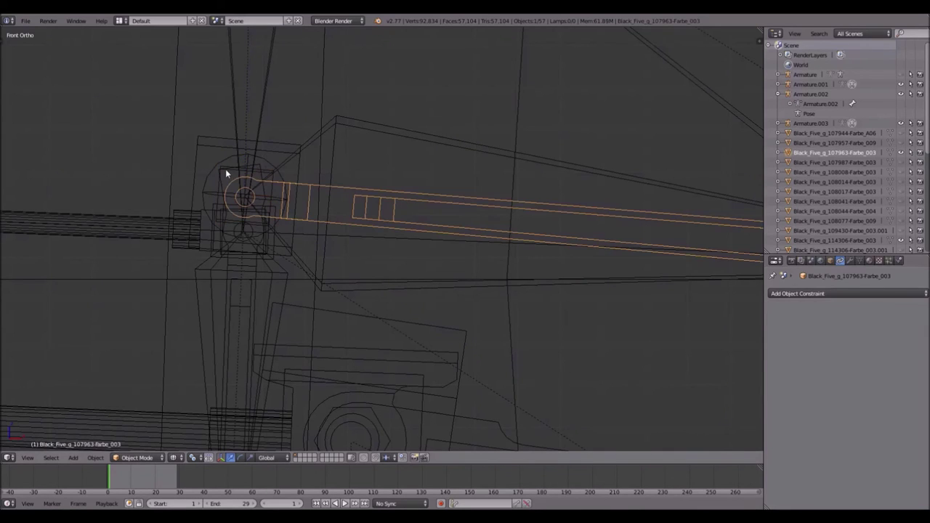
right_click(263, 168, "shift")
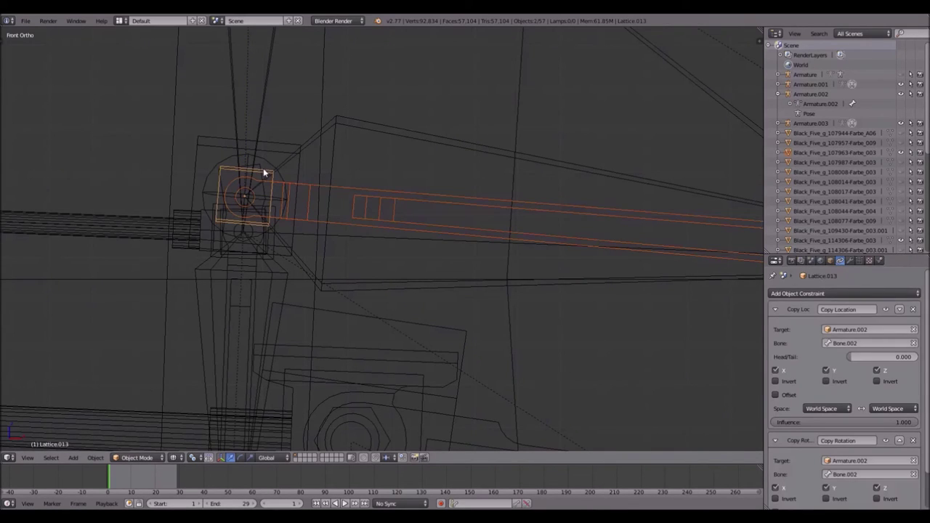
key("ctrl+p")
left_click(262, 170)
scroll(262, 168, "down", 3)
middle_click_drag(489, 208, 256, 156, "shift")
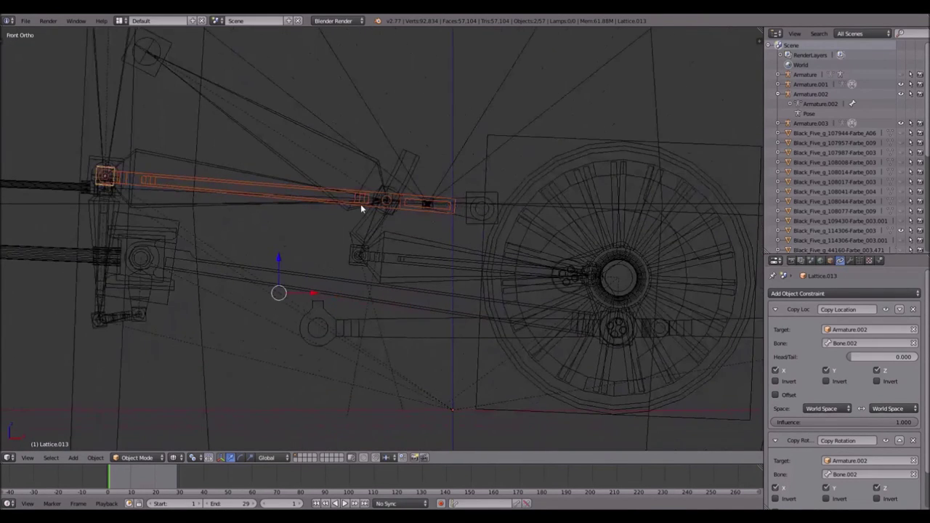
scroll(361, 206, "up", 4)
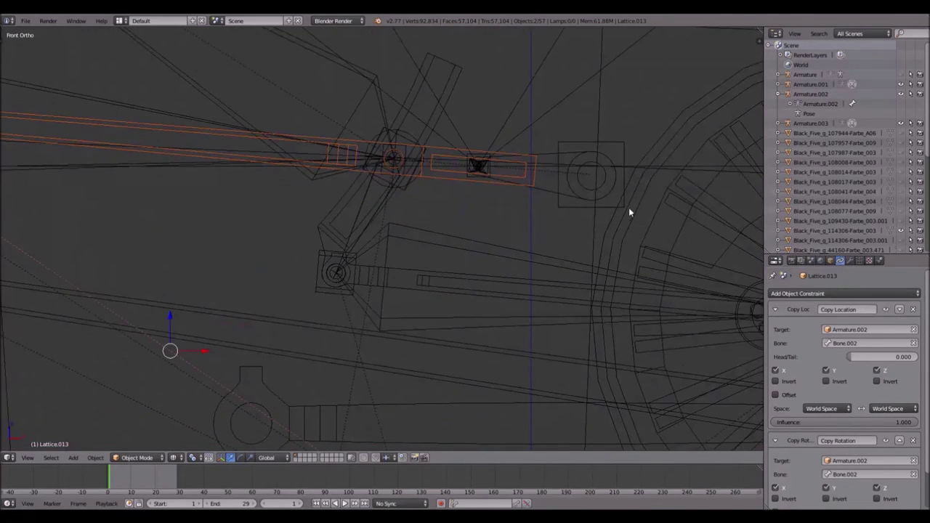
middle_click_drag(521, 186, 427, 222, "shift")
scroll(400, 205, "up", 4)
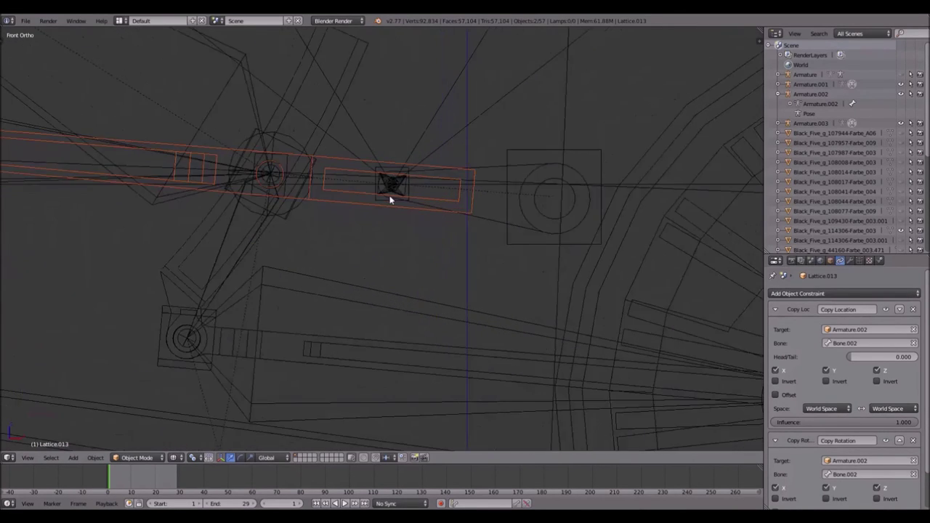
scroll(421, 144, "up", 2)
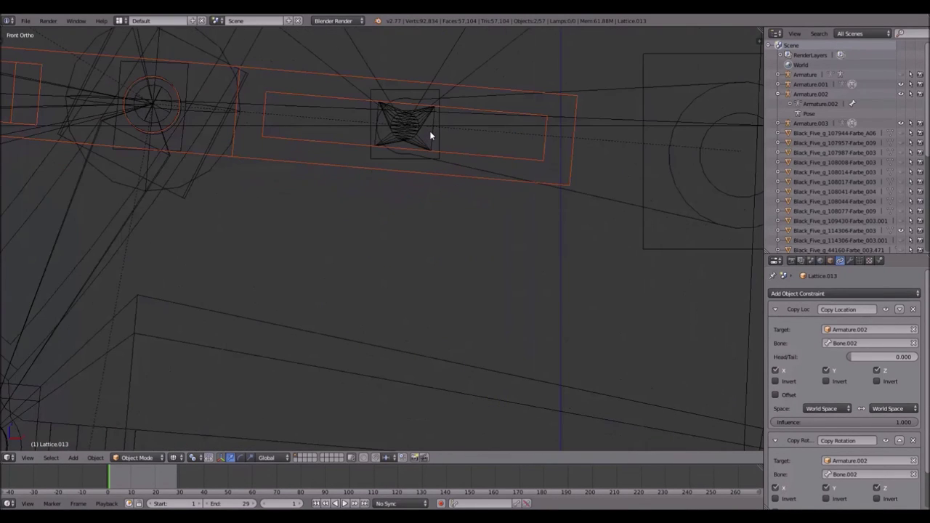
right_click(431, 136)
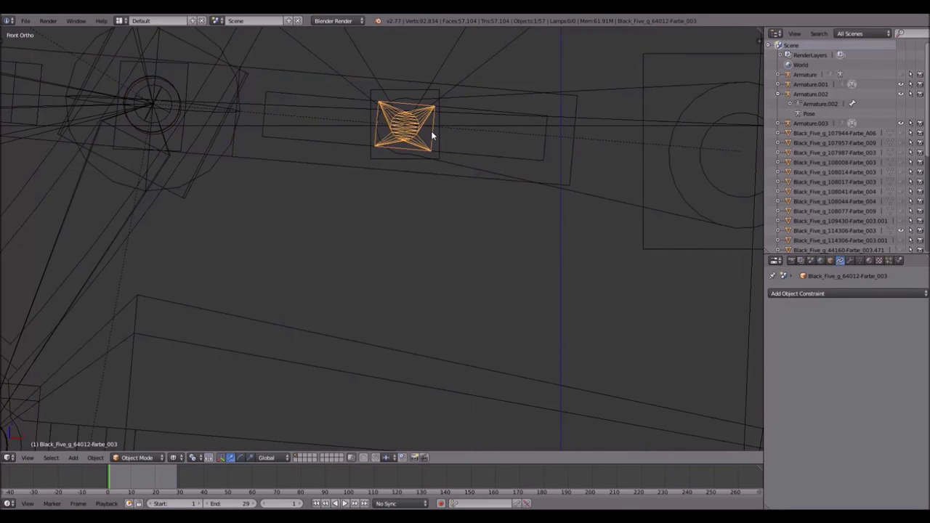
scroll(431, 131, "down", 5)
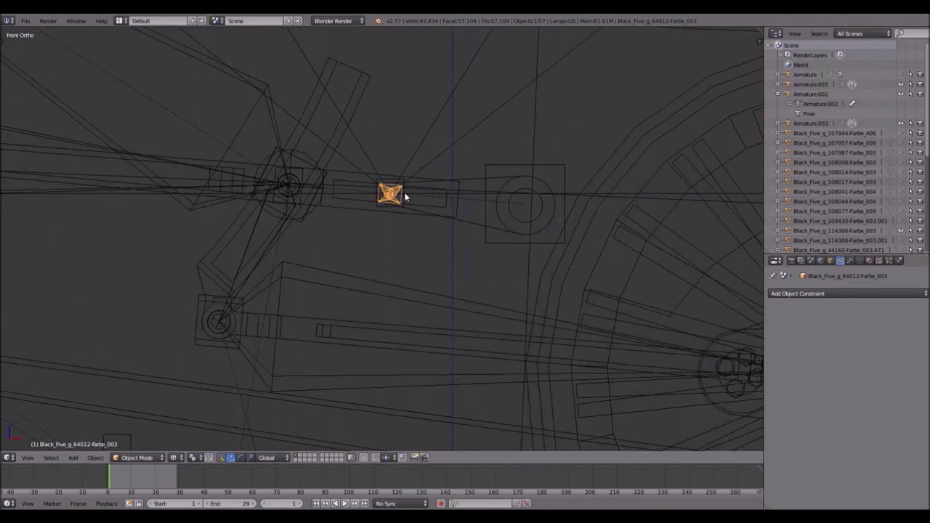
scroll(405, 198, "down", 4)
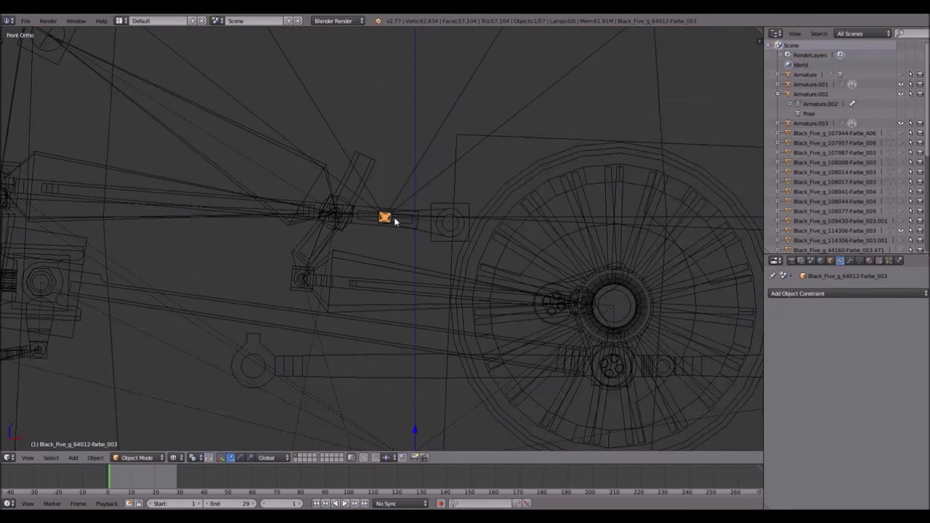
scroll(394, 221, "up", 3)
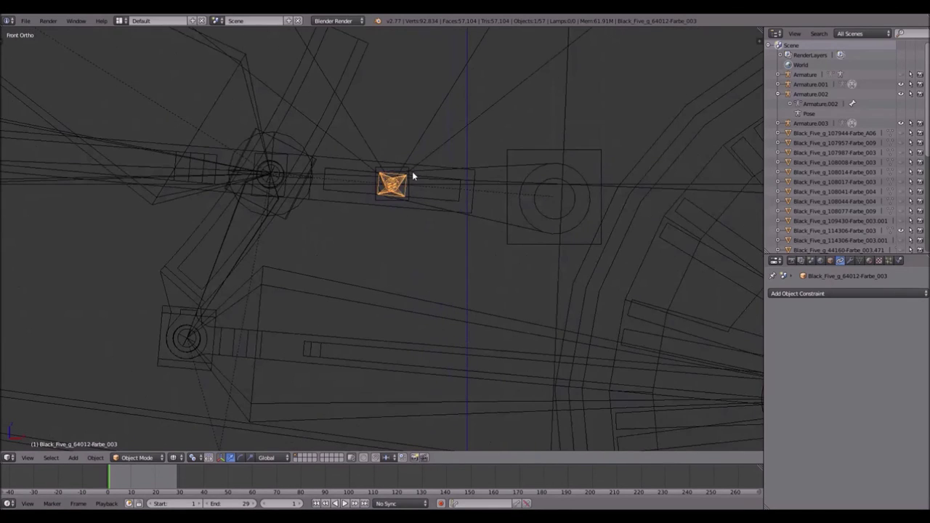
scroll(411, 182, "up", 4)
middle_click_drag(454, 125, 410, 227, "shift")
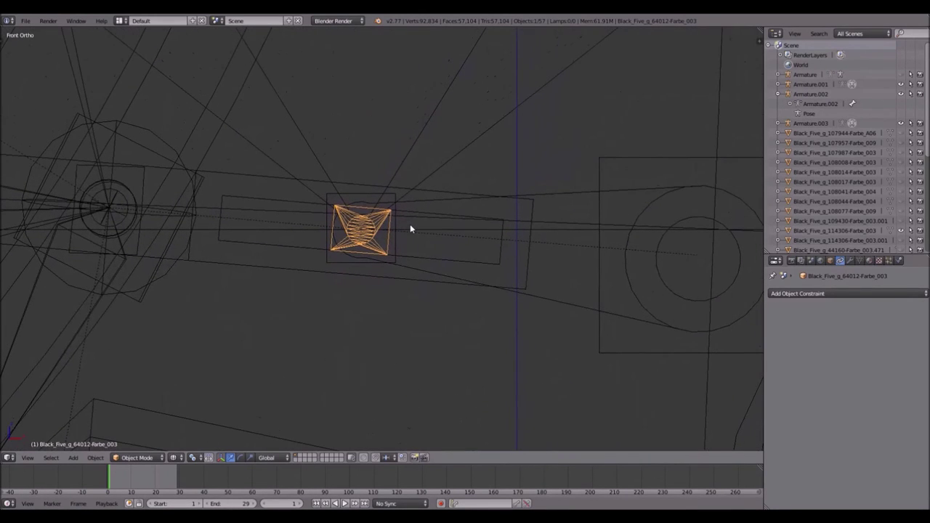
scroll(410, 229, "down", 6)
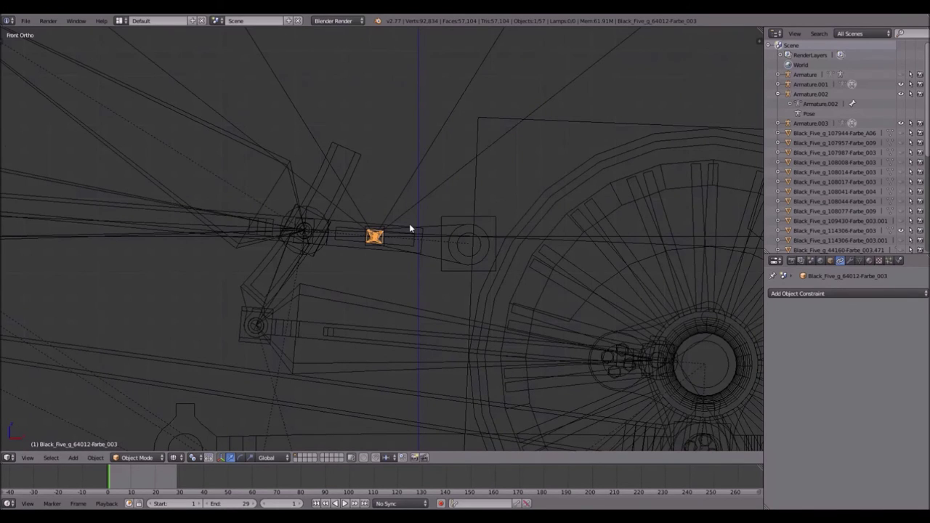
middle_click_drag(404, 214, 408, 246, "shift")
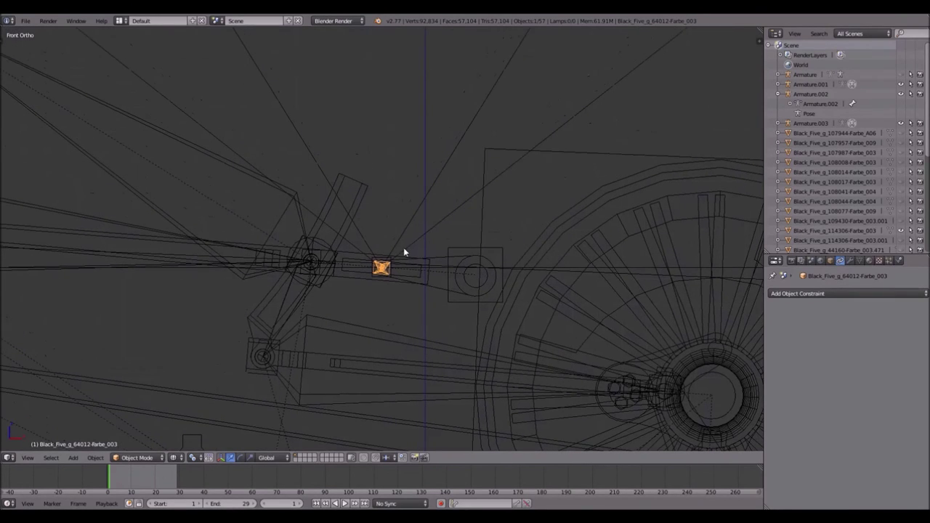
scroll(390, 271, "down", 1)
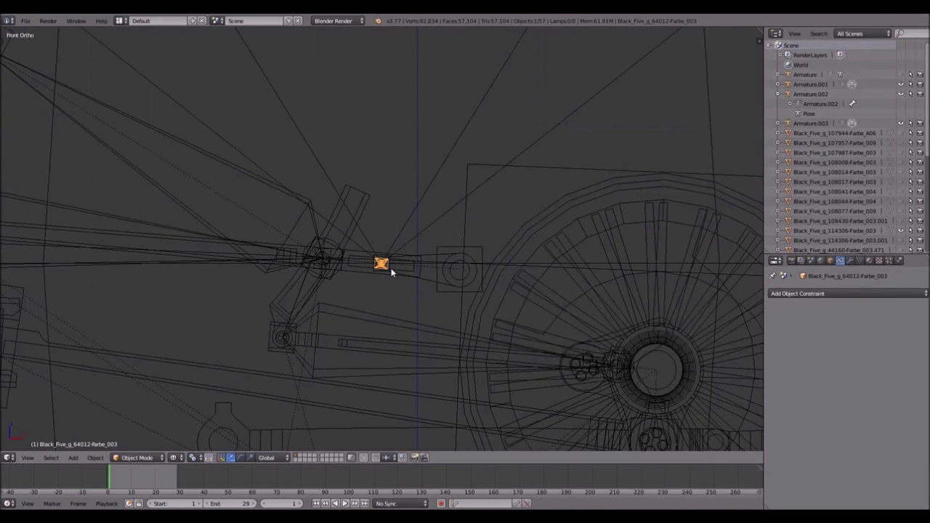
middle_click_drag(388, 265, 418, 260, "shift")
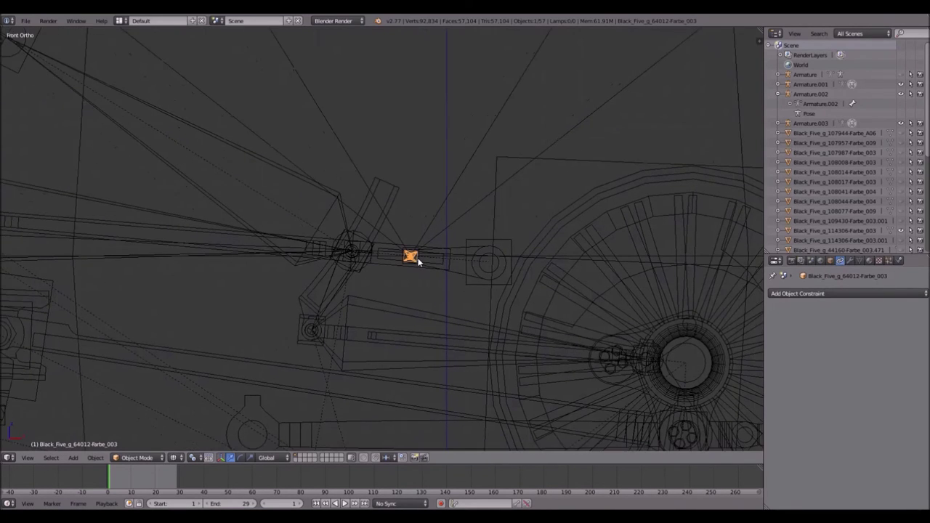
scroll(418, 260, "up", 3)
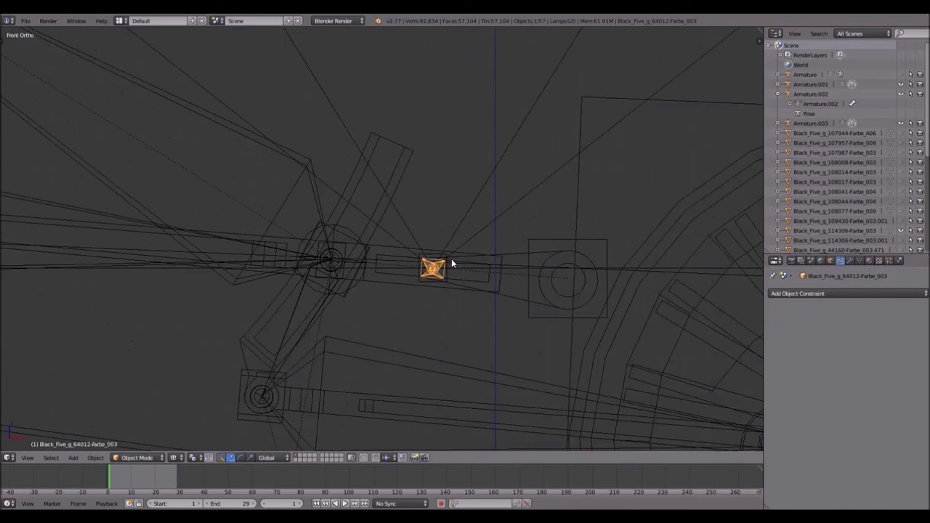
scroll(554, 264, "down", 3)
scroll(220, 250, "up", 5, "ctrl")
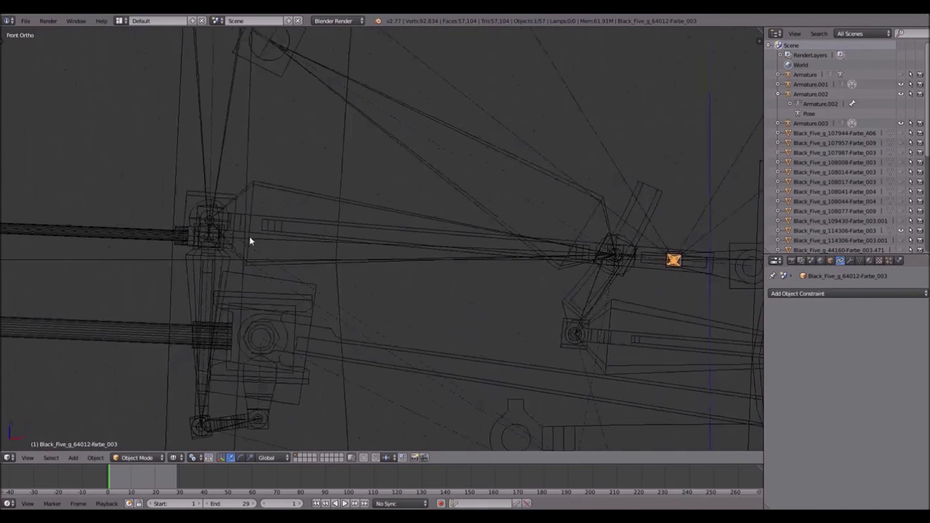
right_click(193, 193)
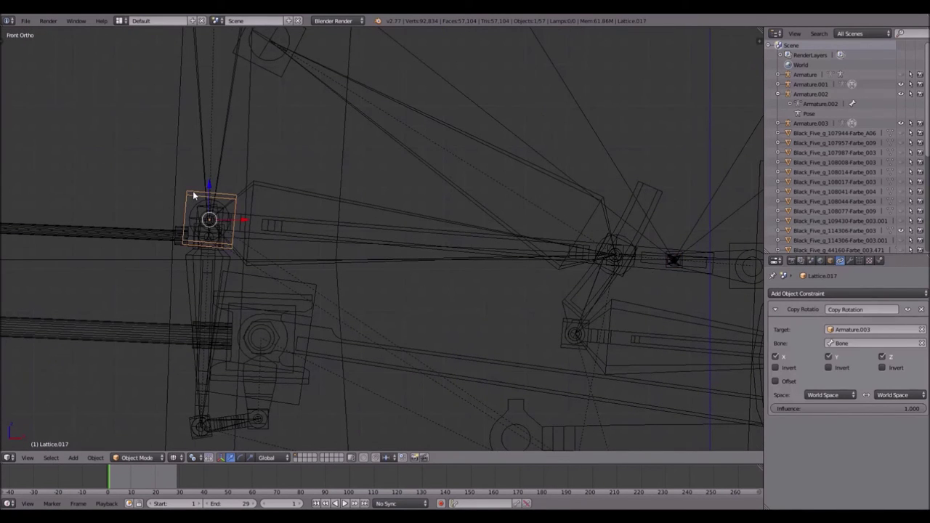
scroll(199, 210, "up", 1)
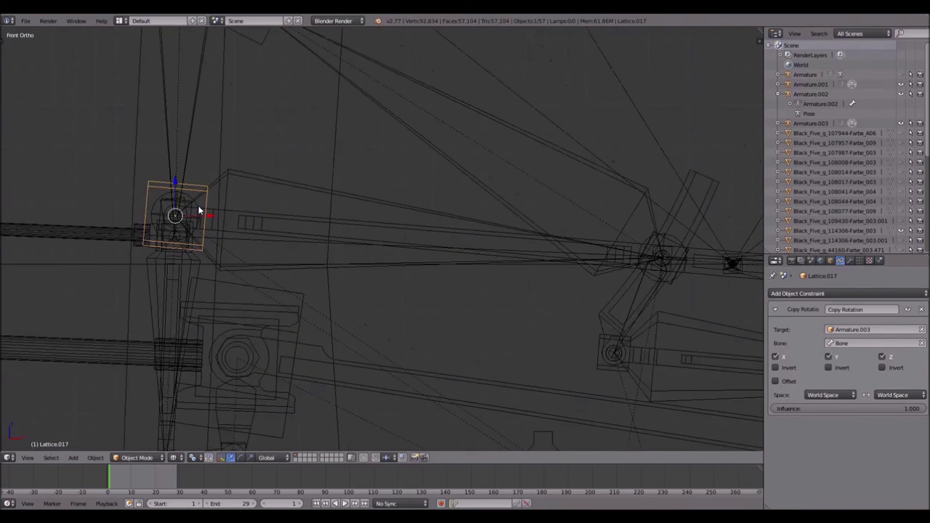
scroll(199, 211, "up", 1)
scroll(188, 185, "up", 1, "ctrl")
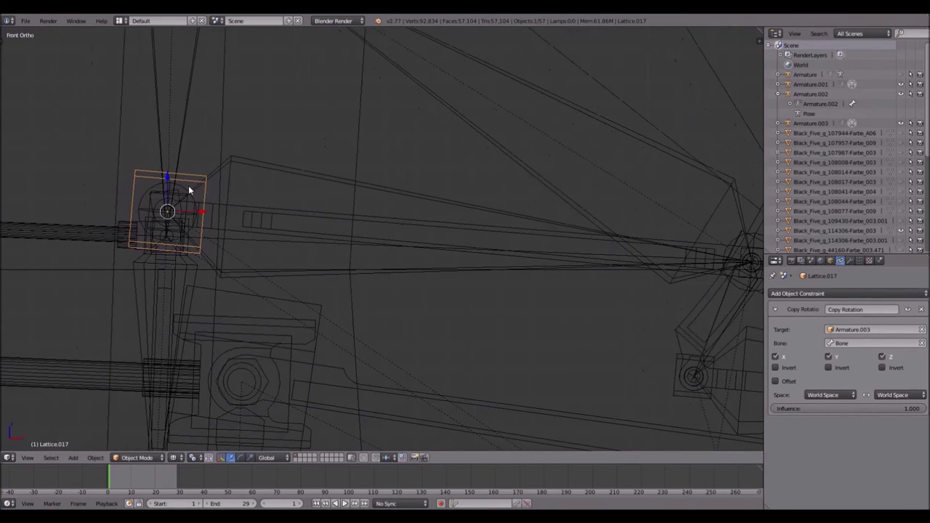
scroll(516, 216, "down", 3)
scroll(417, 215, "down", 3, "ctrl")
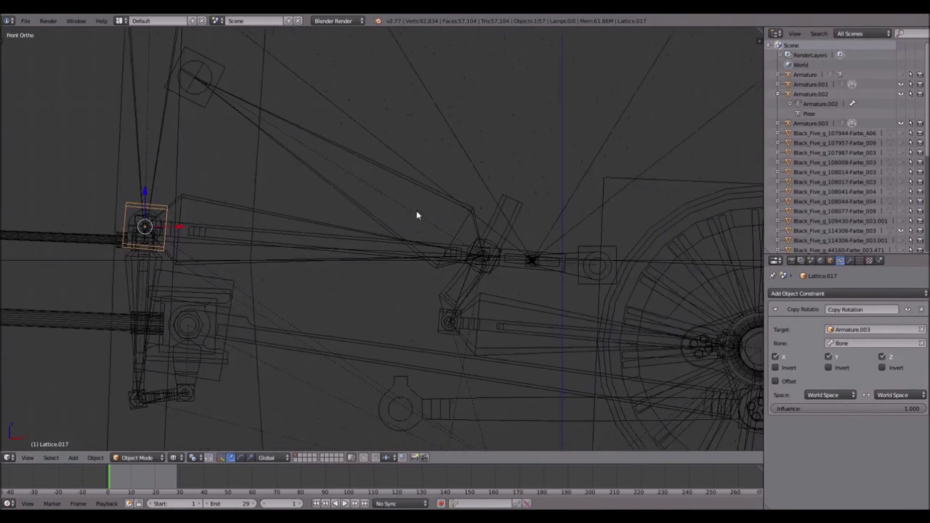
right_click(579, 248)
key("r")
right_click(620, 238)
right_click(617, 250)
key("r")
right_click(653, 234)
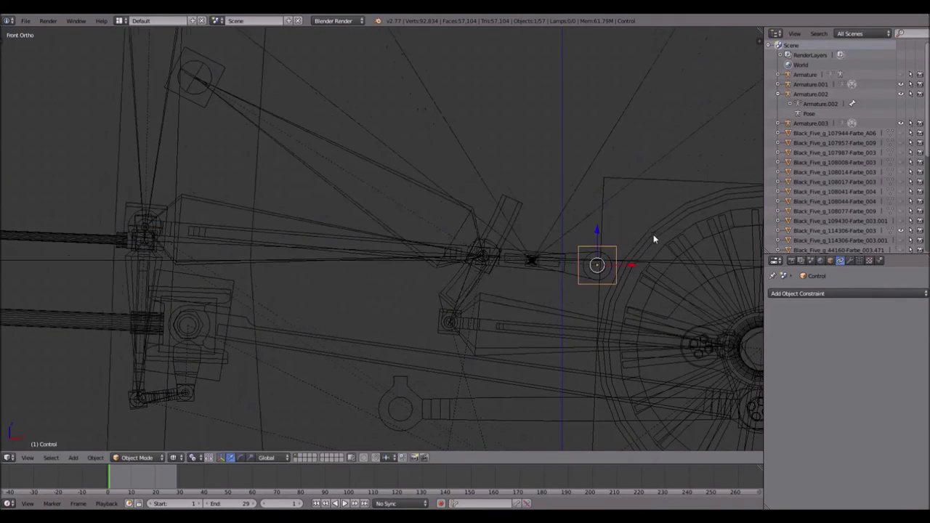
right_click(128, 209)
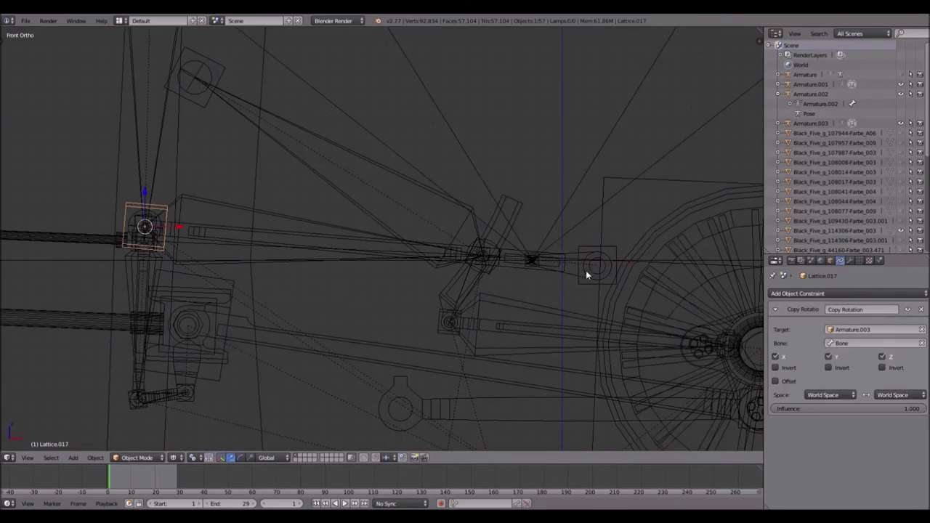
scroll(634, 263, "up", 4)
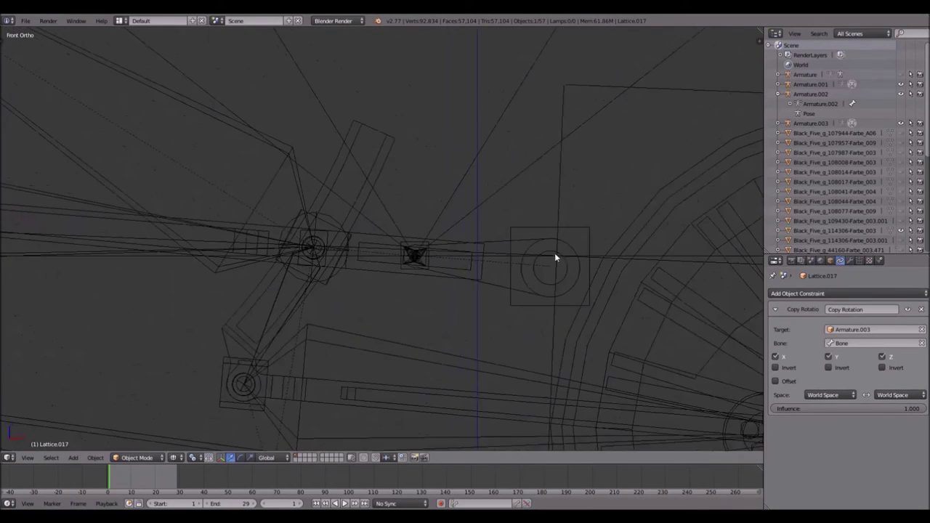
scroll(502, 258, "down", 6)
scroll(414, 242, "up", 5)
scroll(453, 247, "up", 3)
right_click(405, 244)
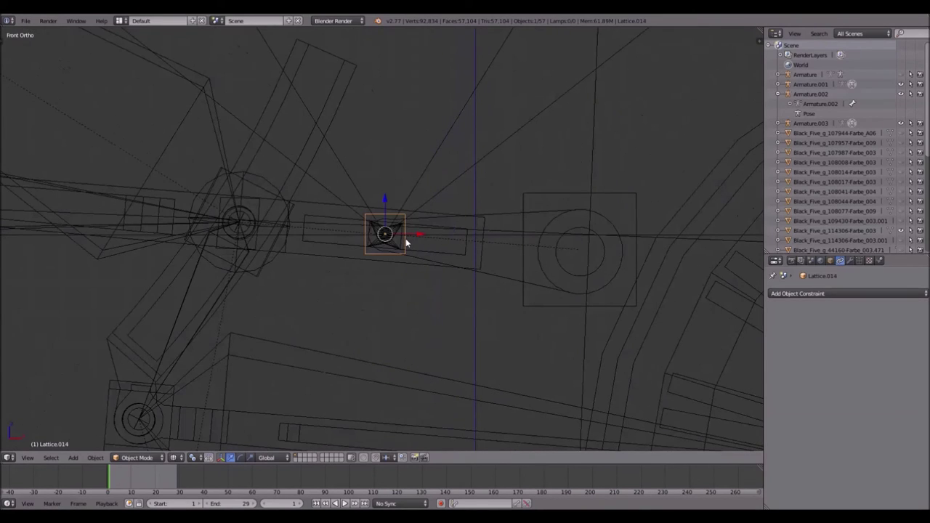
Step: Add a new lattice, Lattice.021, at Lattice.014's centre and scale it down
key("shift+s")
left_click(403, 261)
key("shift+a")
left_click(403, 263)
key("s")
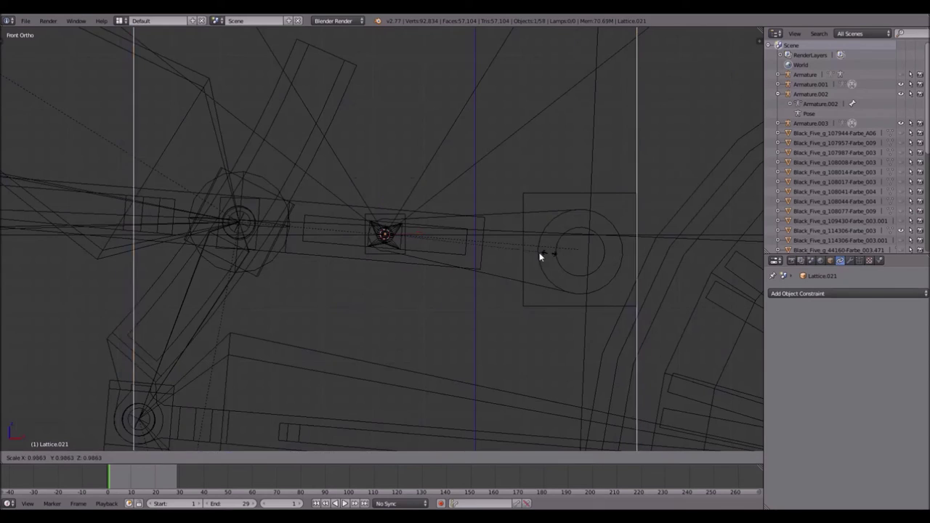
left_click(411, 245)
Step: Give Lattice.021 a Copy Rotation constraint targeting Lattice.017
scroll(409, 244, "up", 1)
scroll(410, 244, "up", 1)
scroll(662, 250, "down", 5)
middle_click_drag(312, 240, 560, 244, "shift")
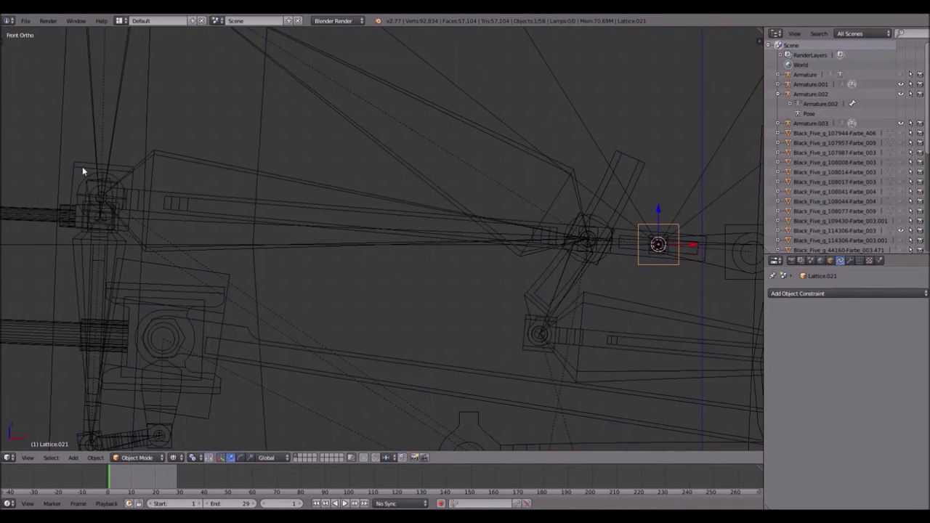
left_click(859, 295)
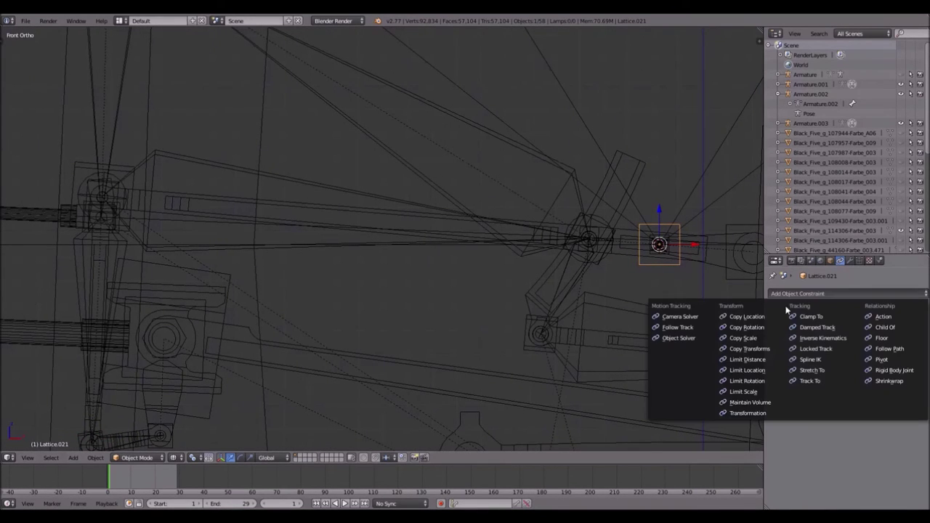
left_click(752, 327)
left_click(922, 329)
left_click(83, 168)
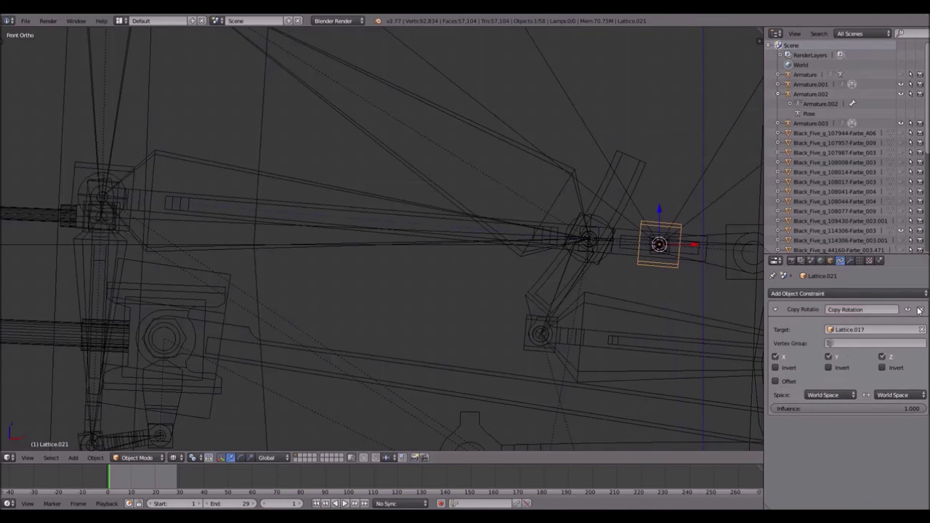
Step: Add a Copy Location constraint to Lattice.021 targeting Lattice.014
left_click(875, 294)
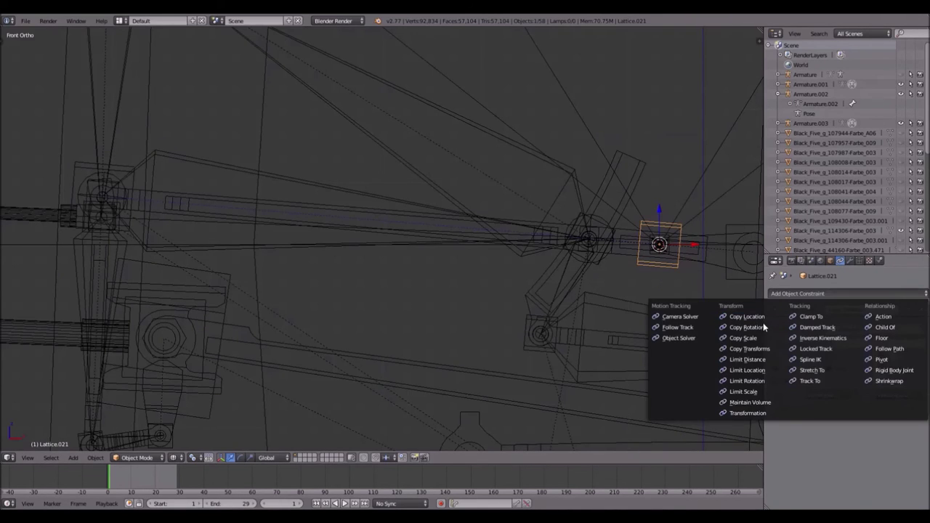
left_click(748, 317)
left_click(913, 446)
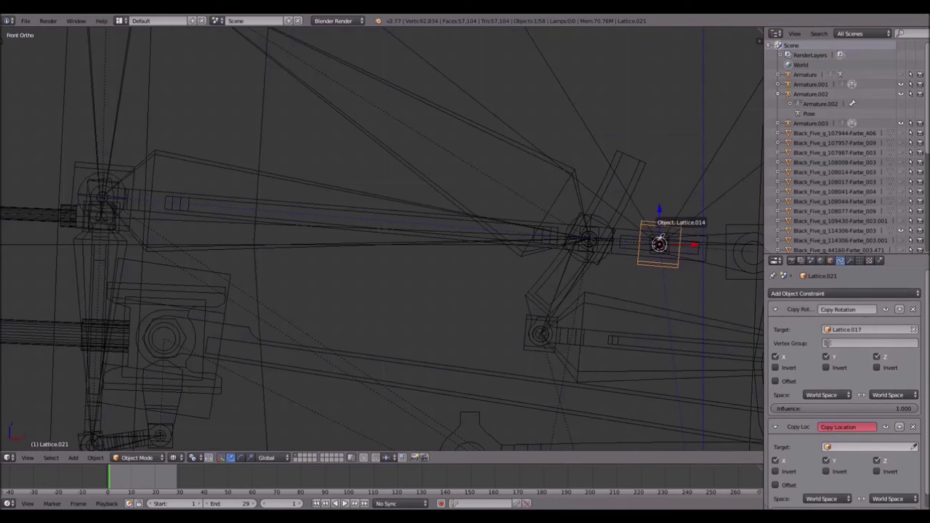
left_click(659, 239)
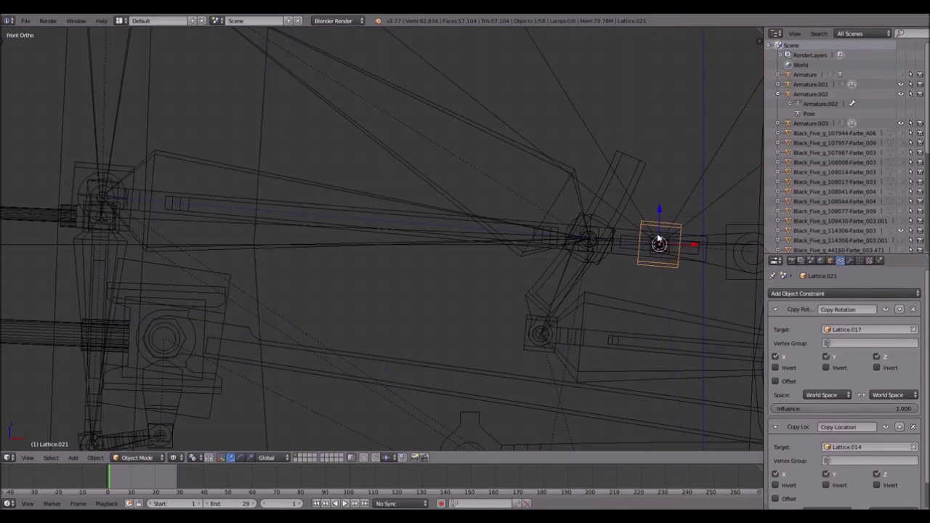
middle_click_drag(656, 234, 494, 214, "shift")
right_click(614, 209)
Step: Test-rotate the Control object and cancel, checking the rigged lattices
key("r")
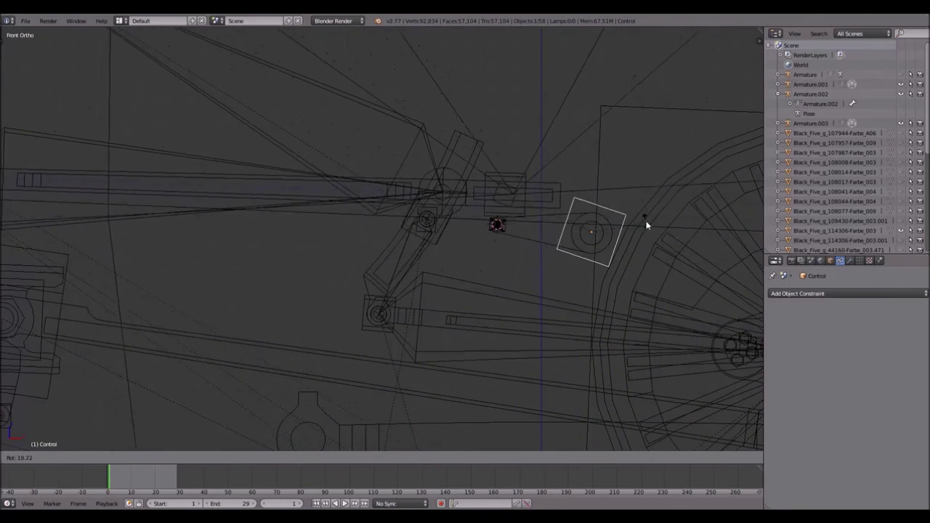
key("Escape")
scroll(557, 222, "up", 3)
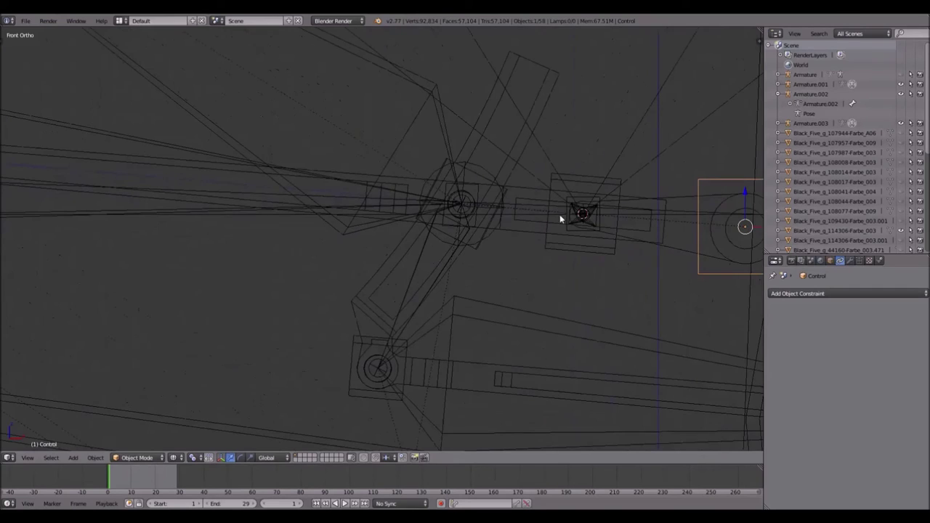
middle_click_drag(557, 200, 386, 225, "shift")
scroll(407, 228, "up", 4)
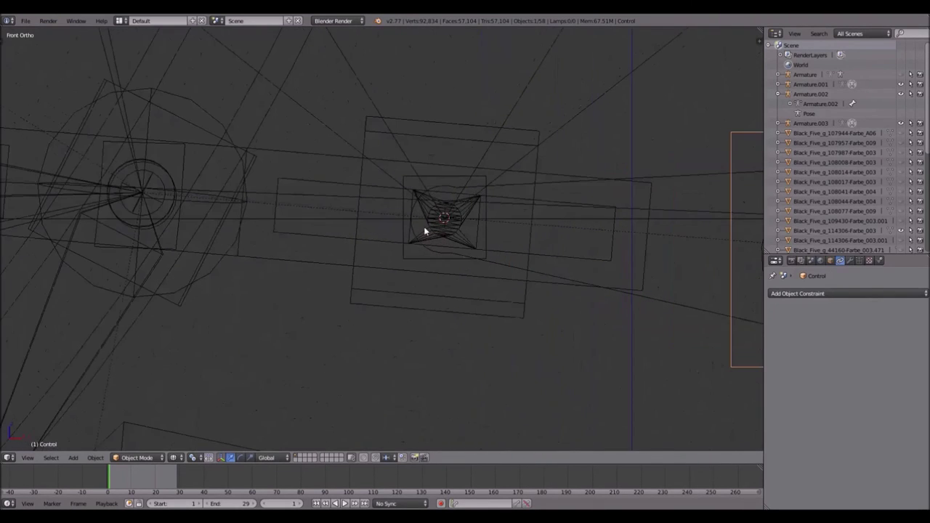
Step: Parent the star-shaped mesh piece to Lattice.021
right_click(476, 228)
right_click(441, 125, "shift")
key("ctrl+p")
left_click(441, 124)
Step: Rotate Control twice to test the valve gear rig, cancelling each time
scroll(441, 150, "down", 2)
middle_click_drag(441, 150, 383, 166, "shift")
scroll(508, 182, "down", 2, "ctrl")
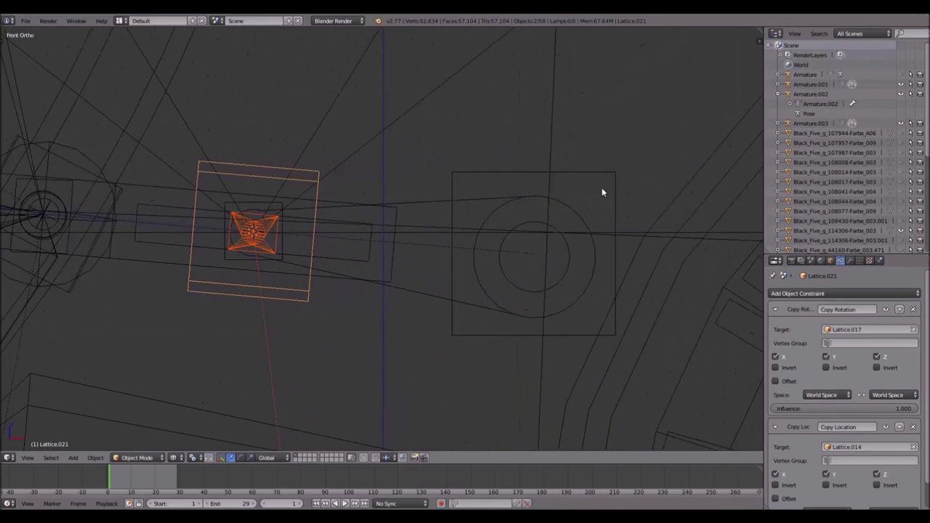
right_click(603, 191)
key("r")
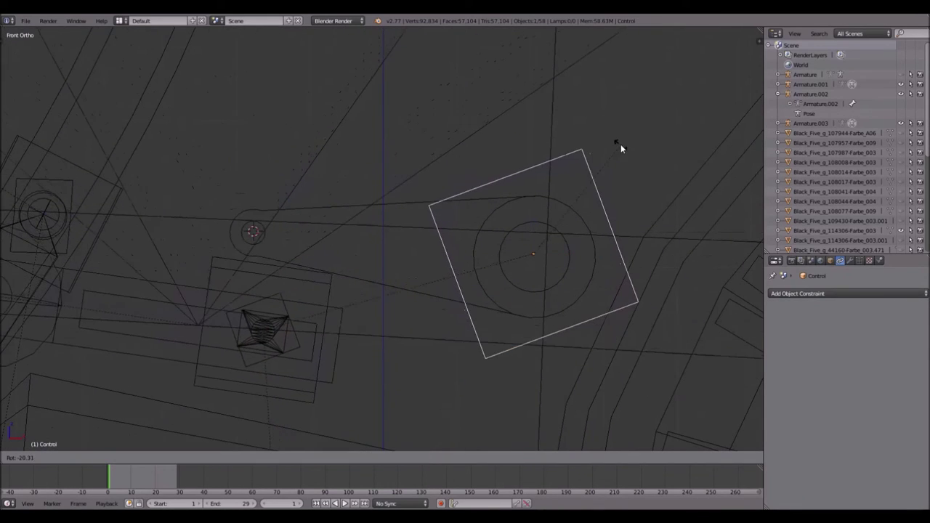
right_click(653, 237)
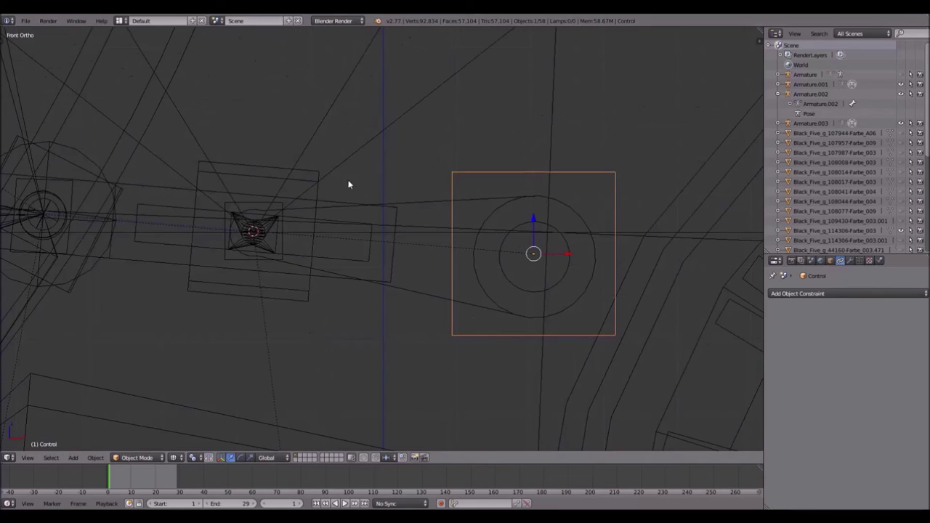
middle_click_drag(349, 185, 478, 184, "shift")
key("r")
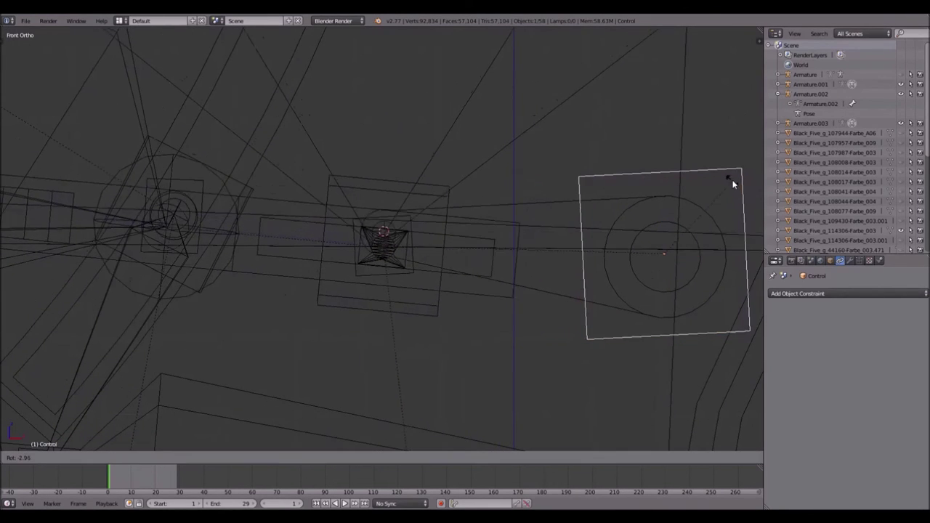
right_click(733, 183)
Step: Rotate the driving-wheel lattice Lattice.001 by 90 degrees with r90
scroll(620, 185, "down", 5)
scroll(581, 192, "left", 3, "ctrl")
scroll(581, 193, "right", 2, "ctrl")
scroll(581, 194, "down", 1)
middle_click_drag(489, 200, 538, 202, "shift")
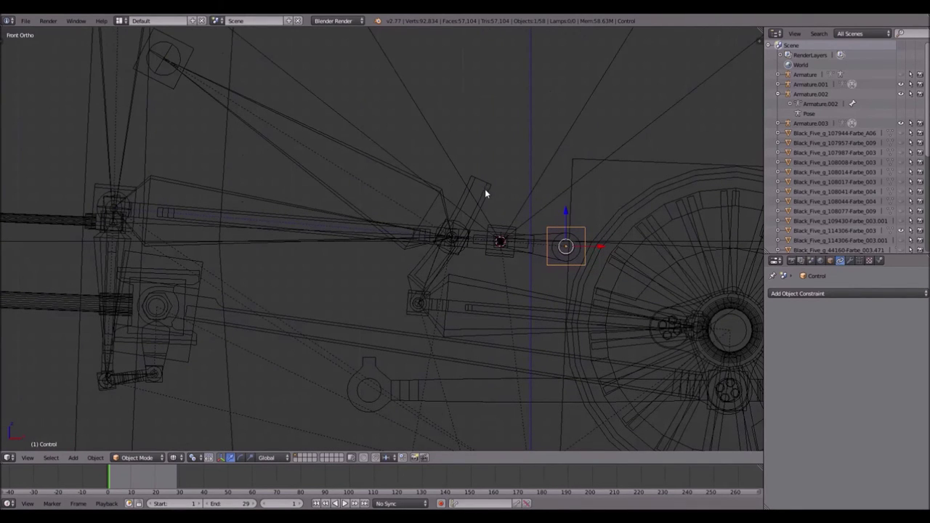
scroll(489, 204, "up", 3)
middle_click_drag(622, 215, 504, 228, "shift")
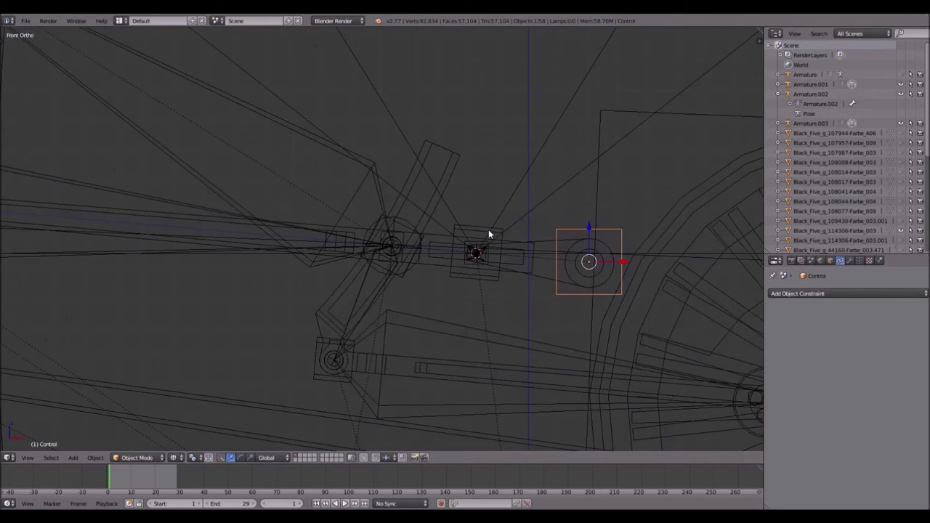
middle_click_drag(401, 234, 421, 217, "shift")
scroll(397, 218, "down", 1)
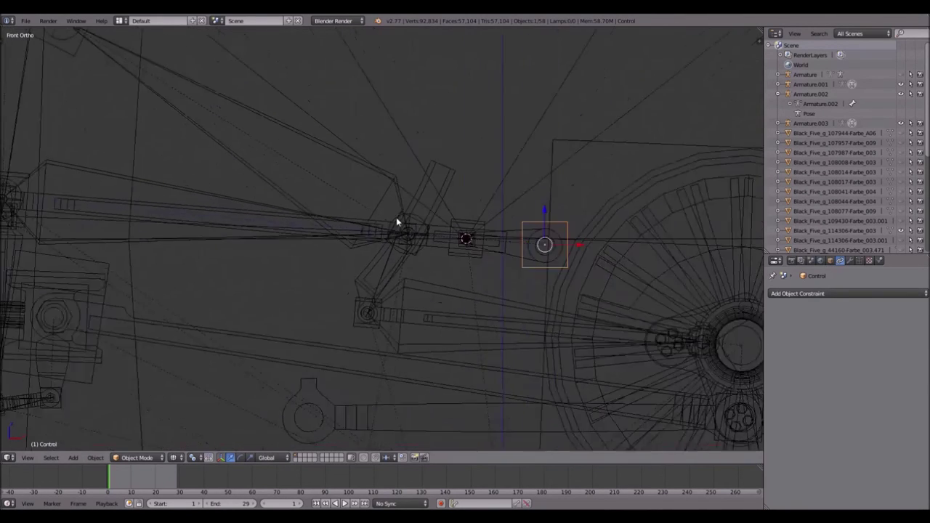
scroll(398, 222, "down", 3)
right_click(547, 175)
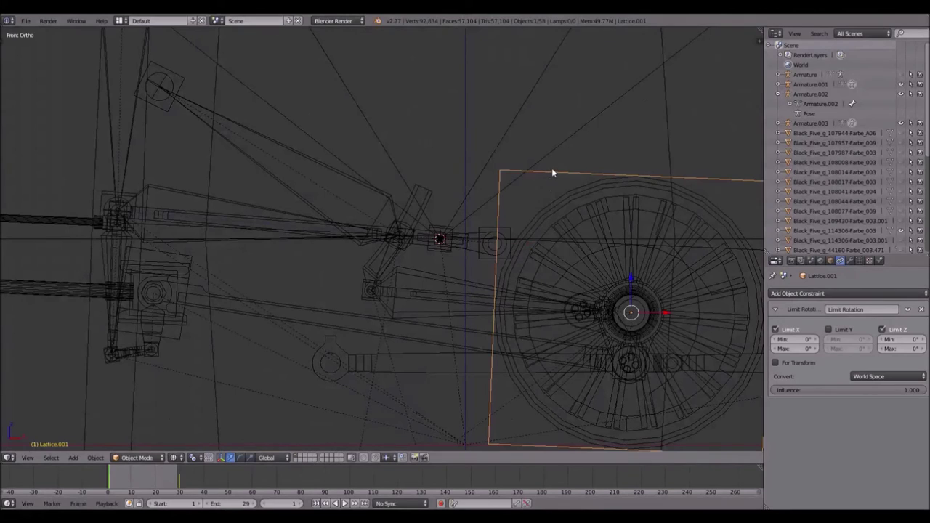
type("r90")
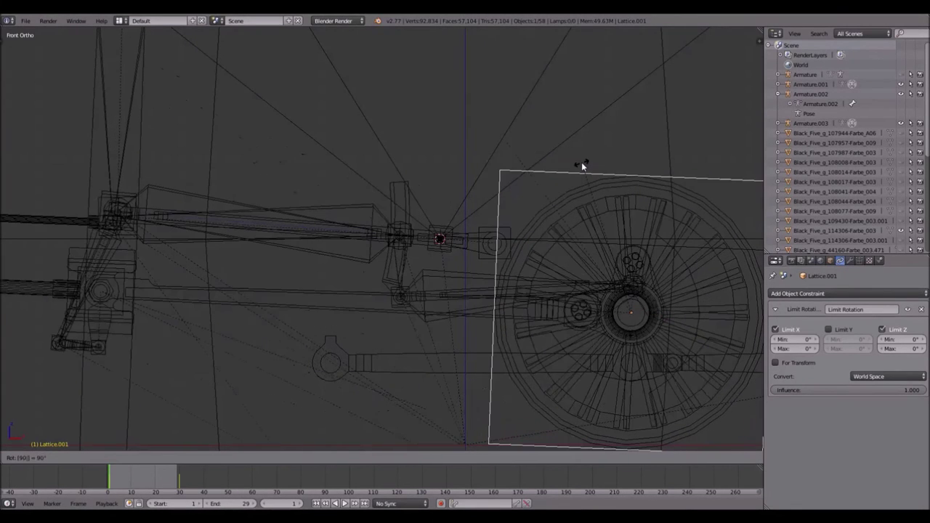
key("Return")
scroll(442, 223, "up", 6)
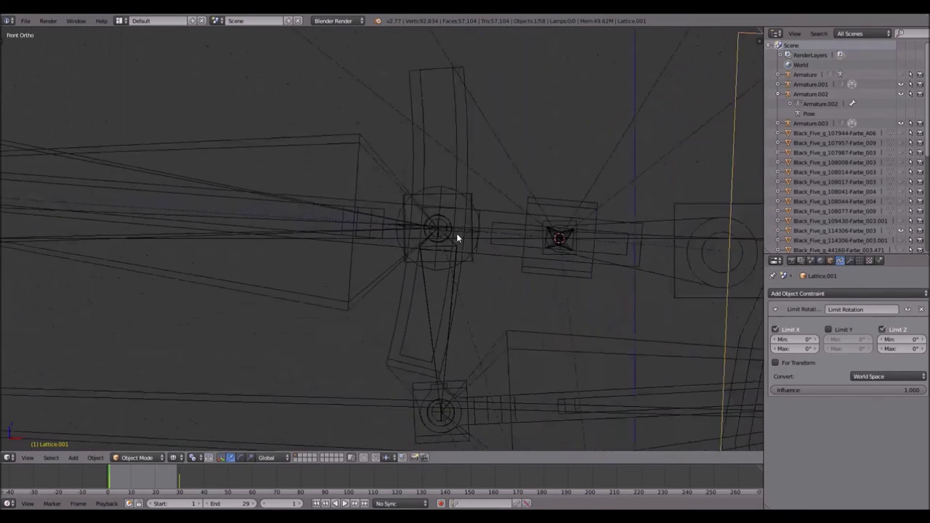
Step: Snap the cursor to Lattice.010 and add Lattice.022 there, scaled to about 0.77
right_click(495, 191)
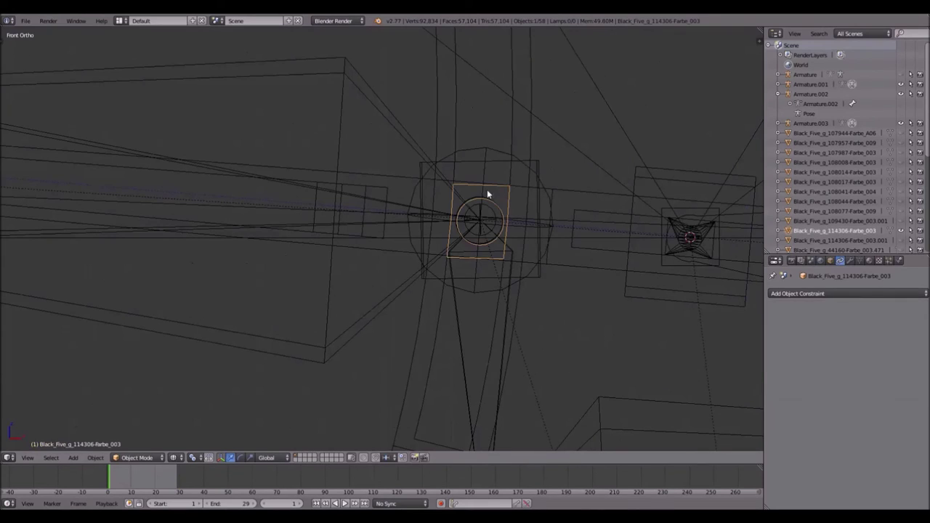
scroll(440, 204, "up", 3)
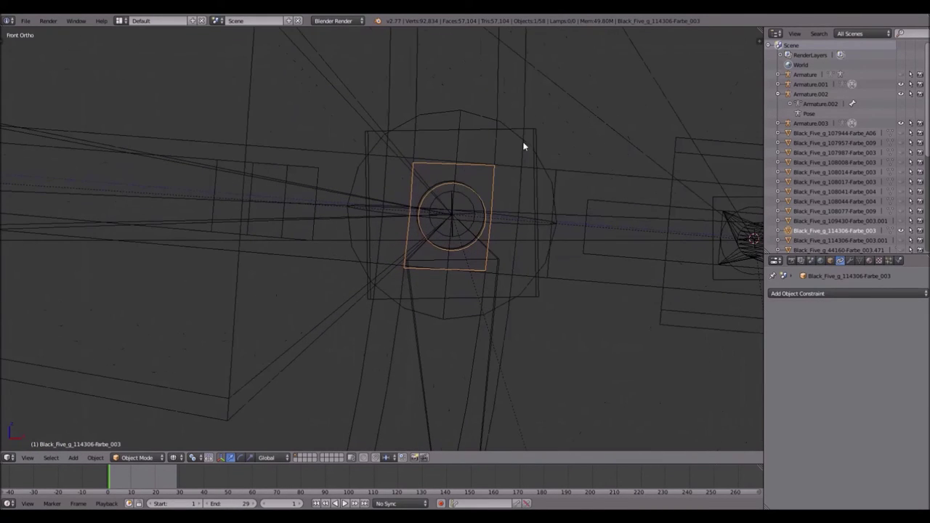
right_click(535, 138)
key("shift+s")
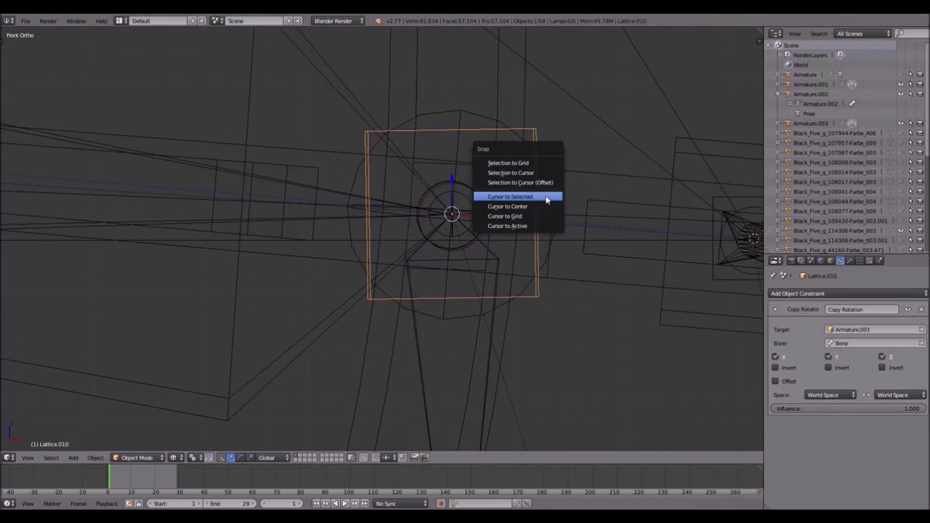
left_click(544, 199)
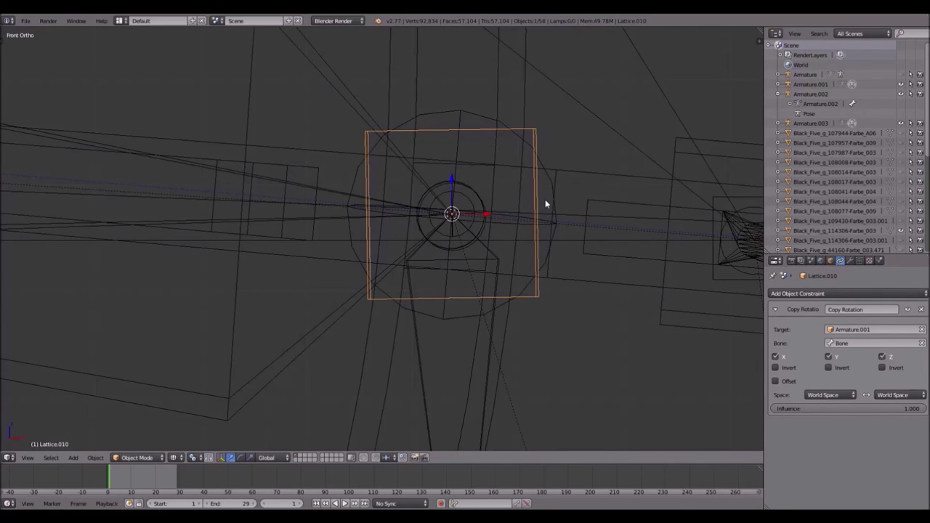
key("shift+a")
left_click(546, 202)
key("s")
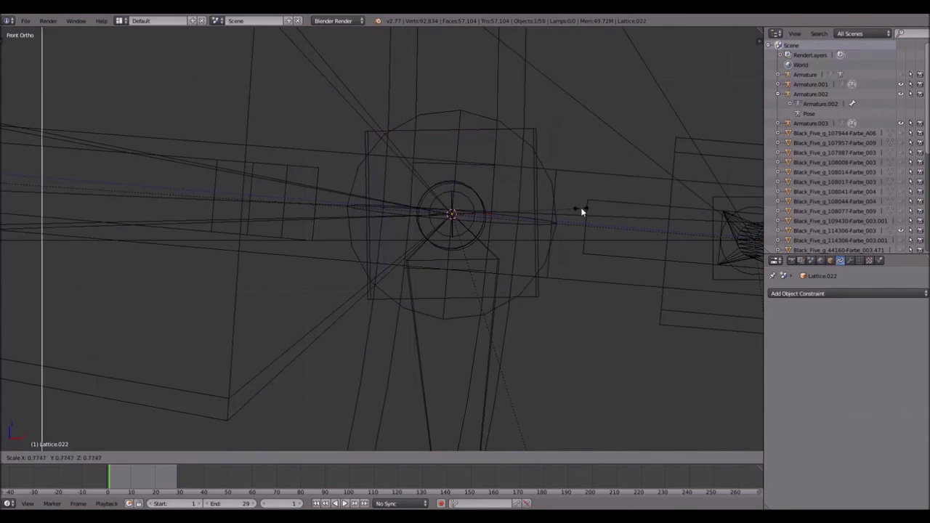
left_click(473, 214)
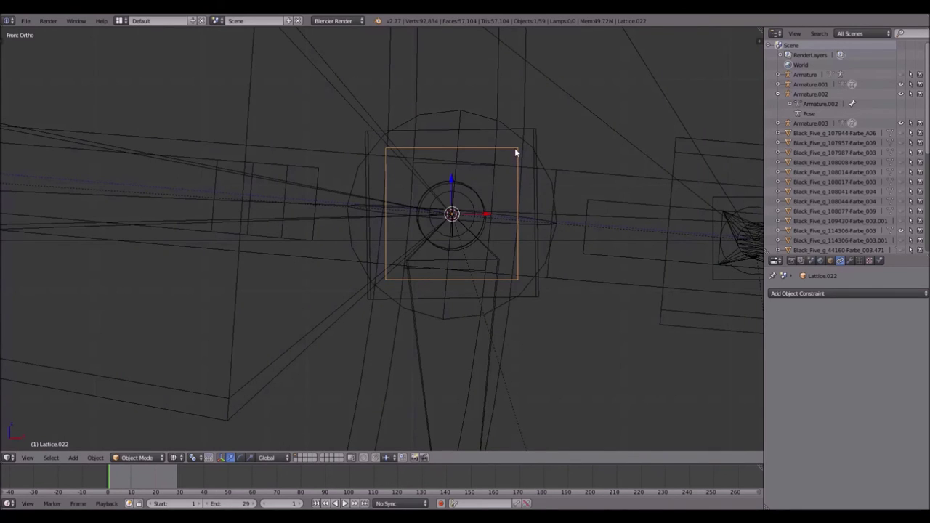
Step: Rotate the wheel lattice Lattice.001 to a new angle, then select Lattice.022
scroll(522, 174, "down", 8)
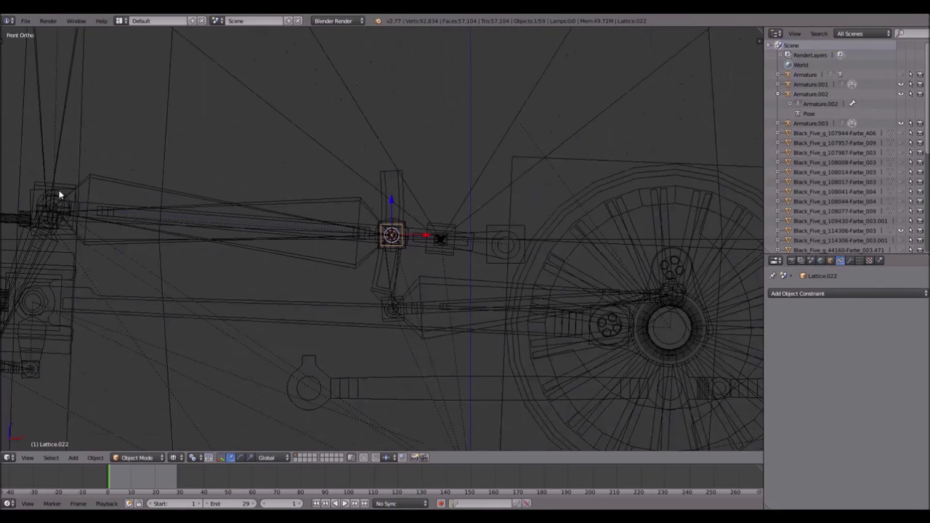
right_click(558, 163)
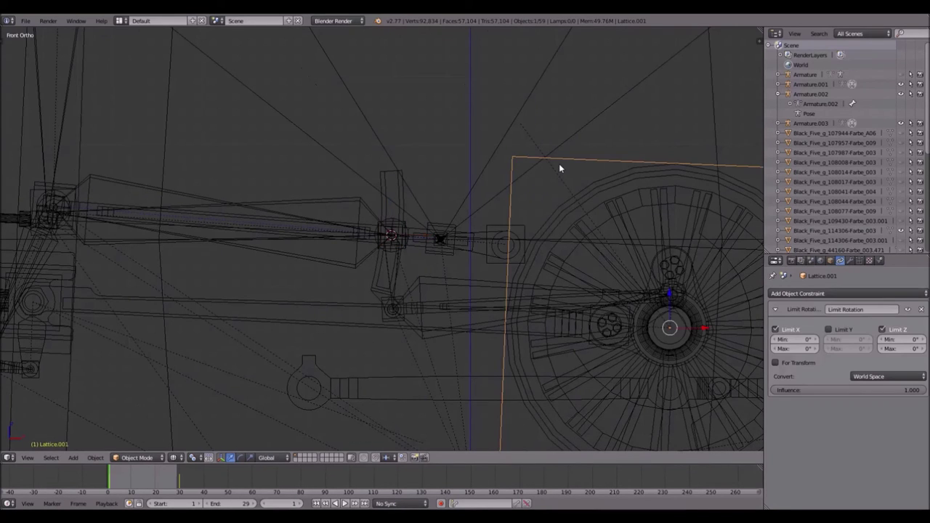
key("r")
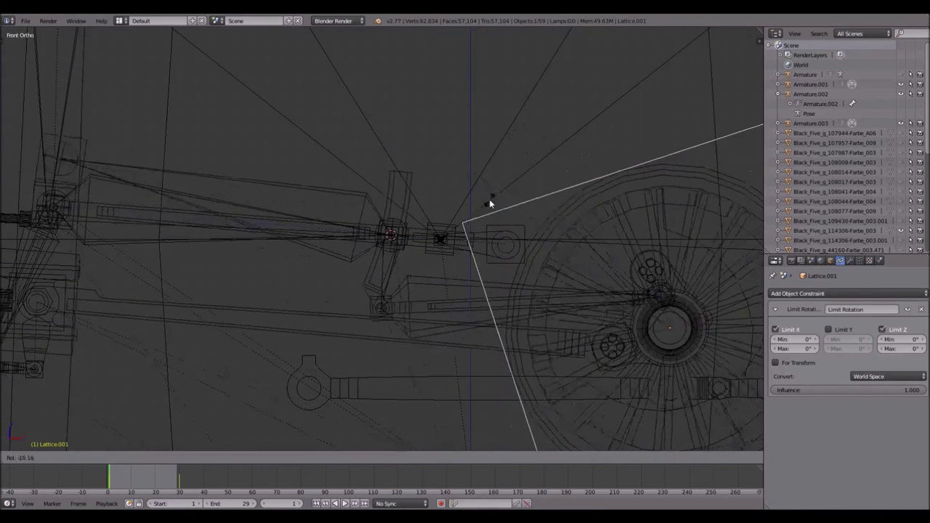
left_click(368, 200)
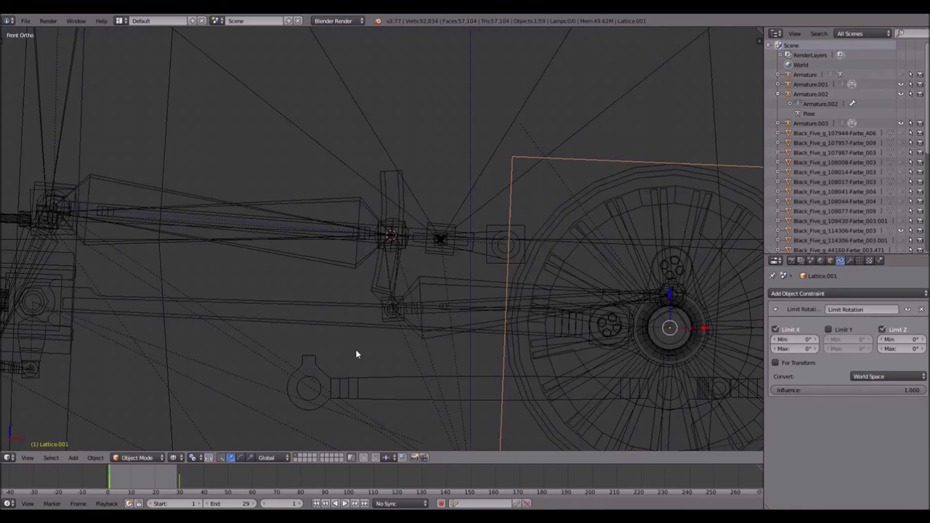
scroll(394, 201, "up", 8)
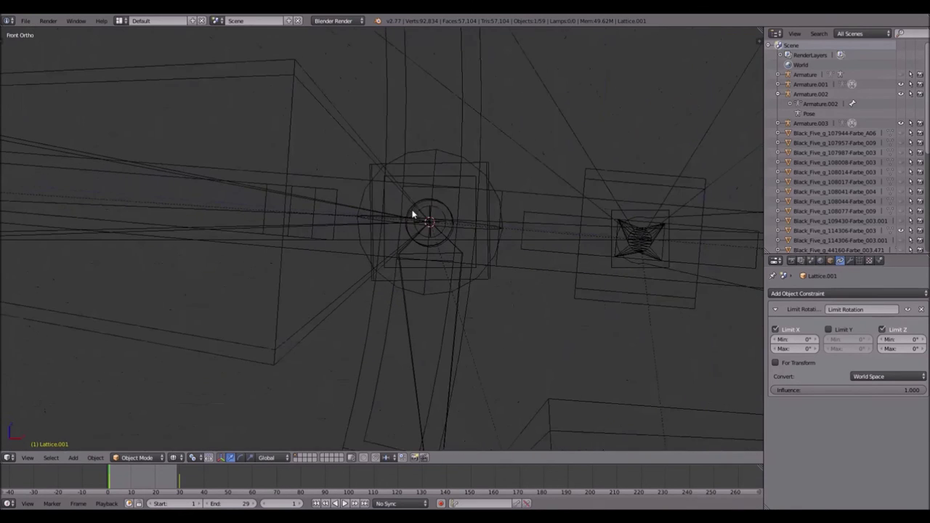
right_click(449, 183)
Step: Add a Copy Rotation constraint to Lattice.022 targeting Lattice.012
left_click(875, 293)
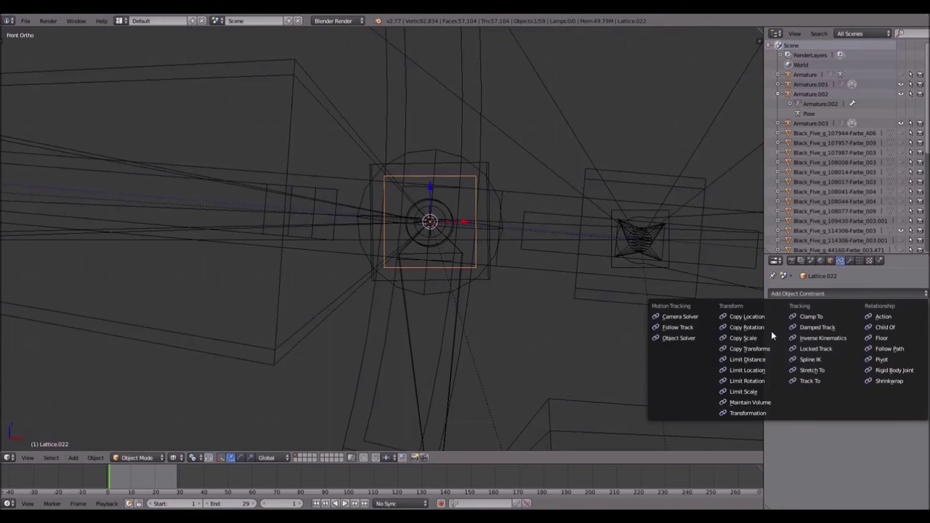
left_click(748, 327)
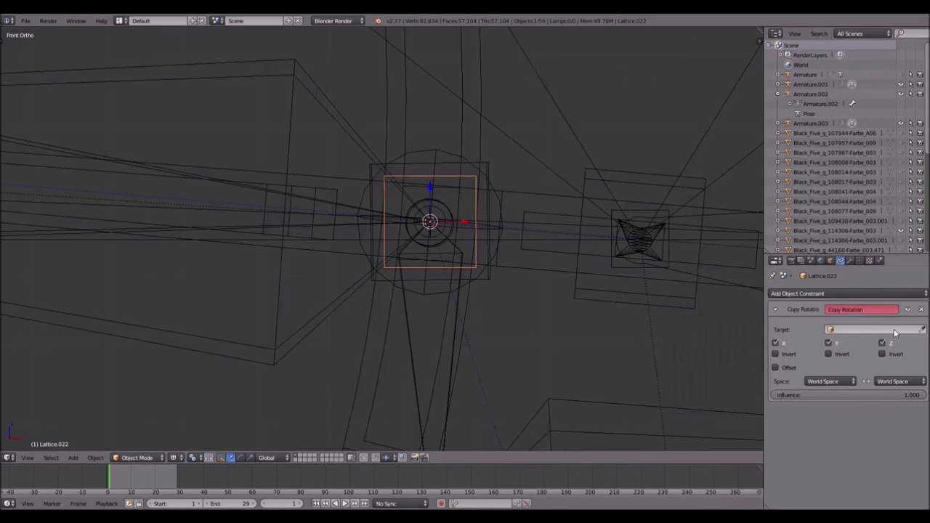
middle_click_drag(632, 245, 40, 281, "ctrl")
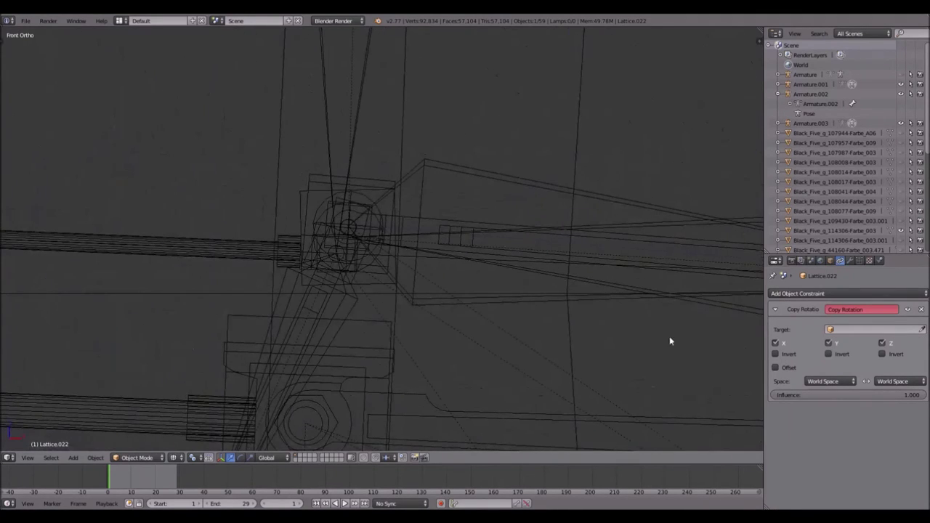
left_click(307, 195)
middle_click_drag(305, 197, 648, 160, "ctrl")
middle_click_drag(368, 214, 448, 253, "ctrl")
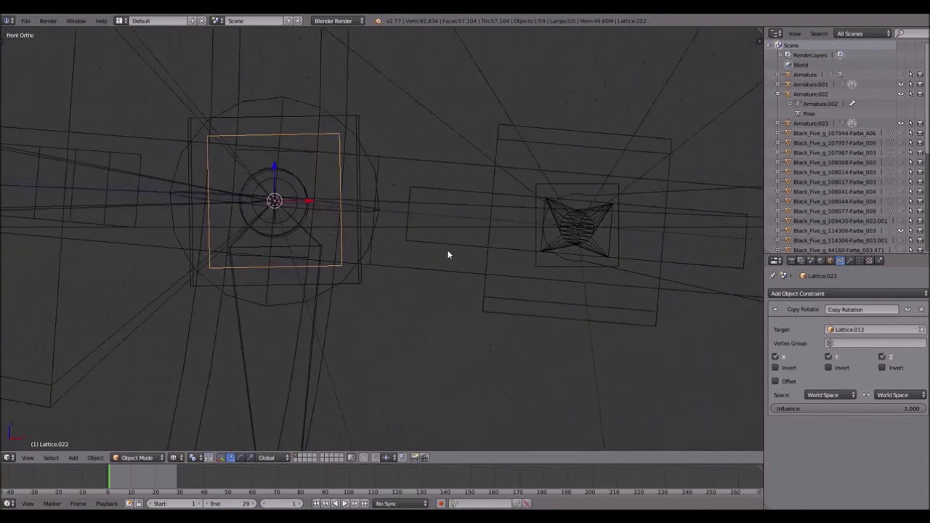
Step: Add a Copy Location constraint to Lattice.022, leaving its target empty
left_click(846, 293)
left_click(751, 318)
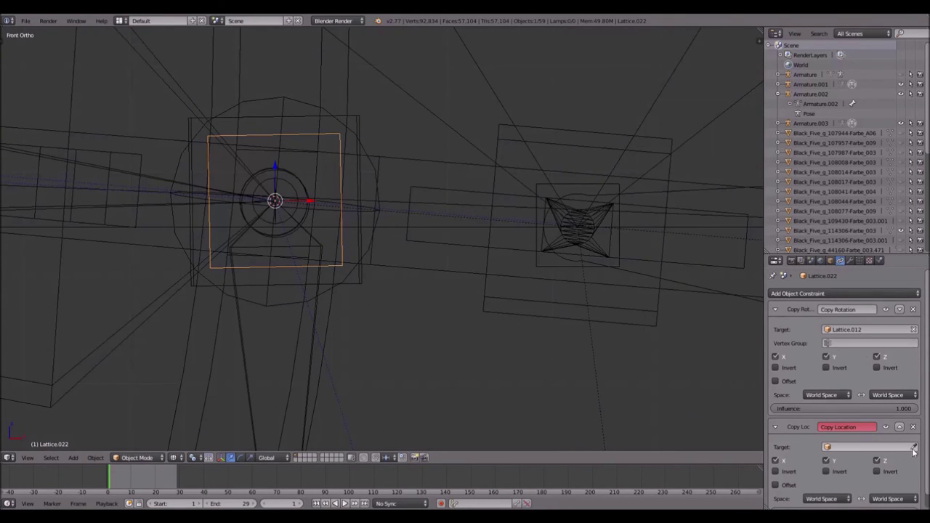
middle_click_drag(660, 233, 547, 231, "ctrl")
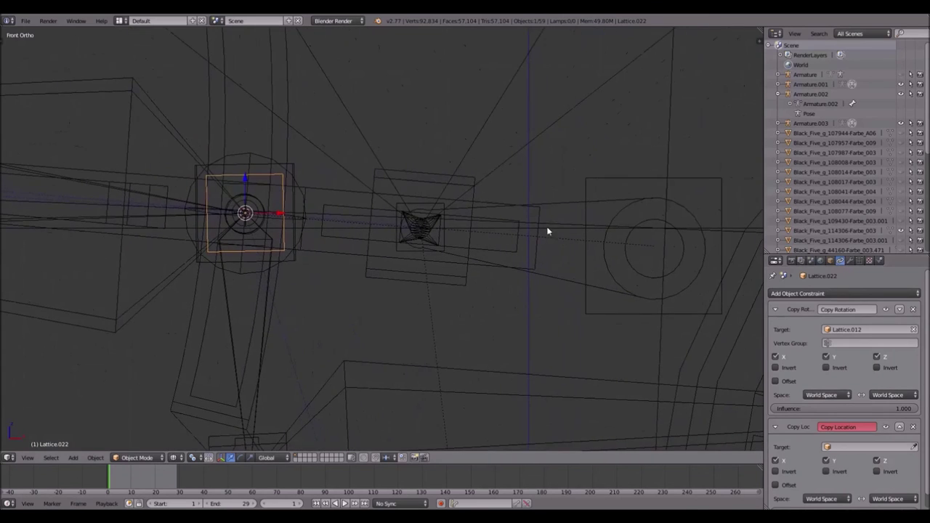
right_click(725, 195)
key("r")
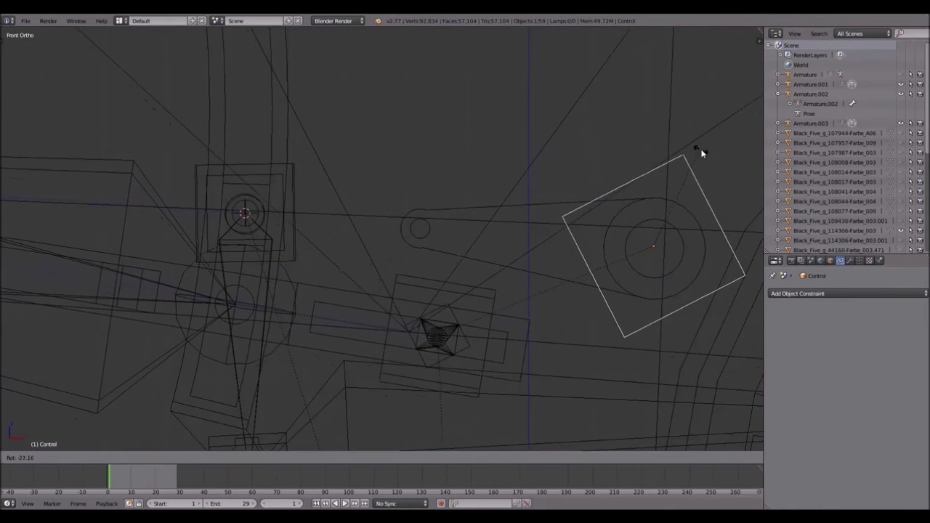
key("Escape")
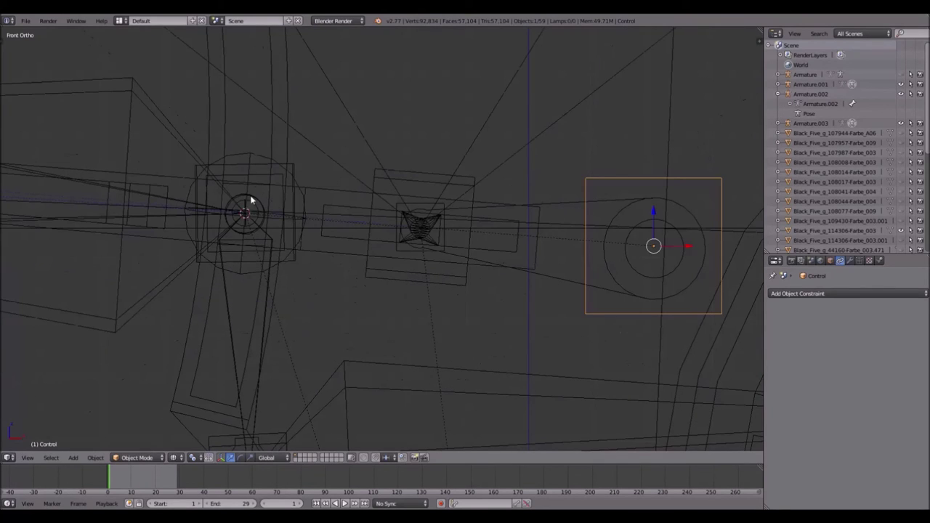
scroll(238, 213, "up", 2)
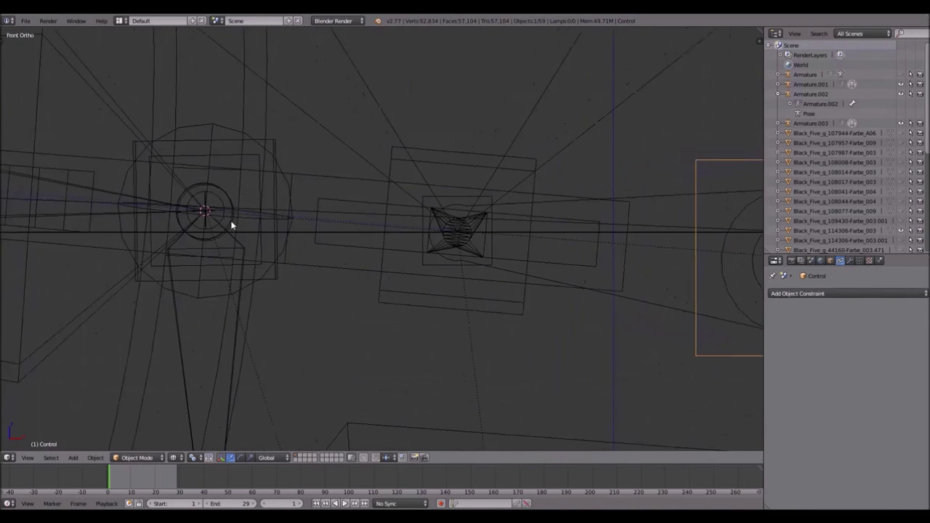
middle_click_drag(215, 216, 300, 240, "shift")
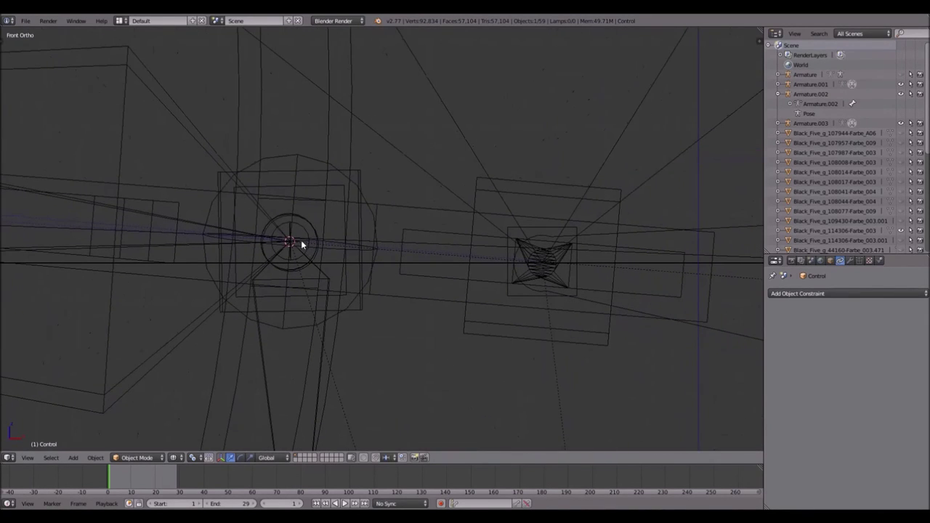
left_click(866, 293)
Step: Set Lattice.022's Copy Location target to Armature.002, bone Bone.005
right_click(300, 191)
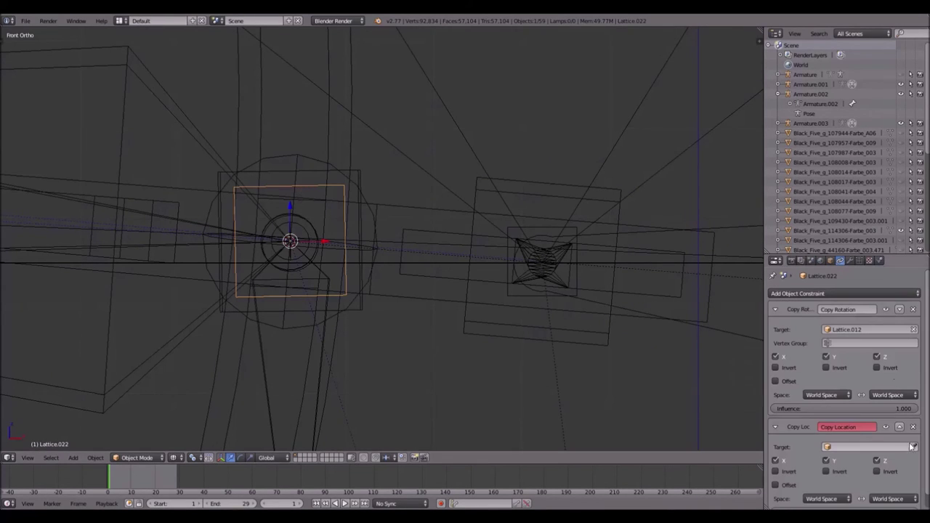
left_click(139, 82)
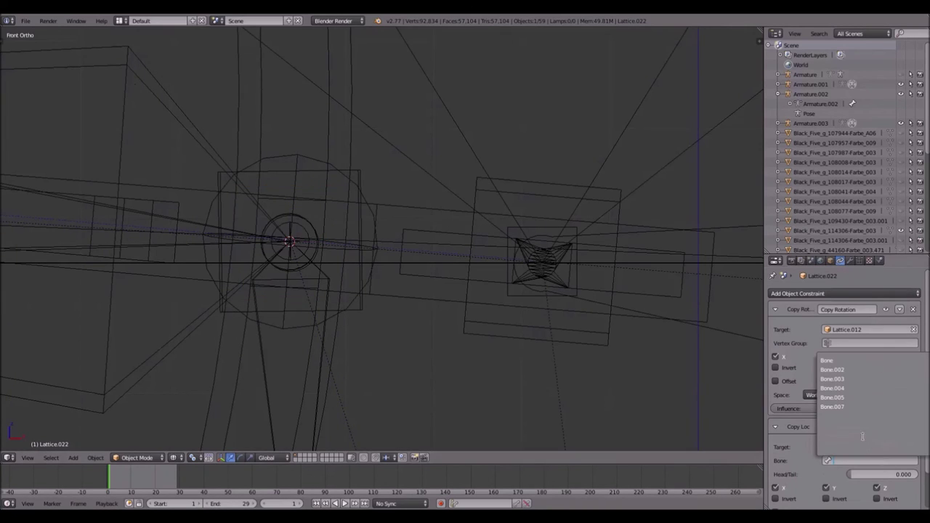
left_click(850, 407)
left_click(863, 473)
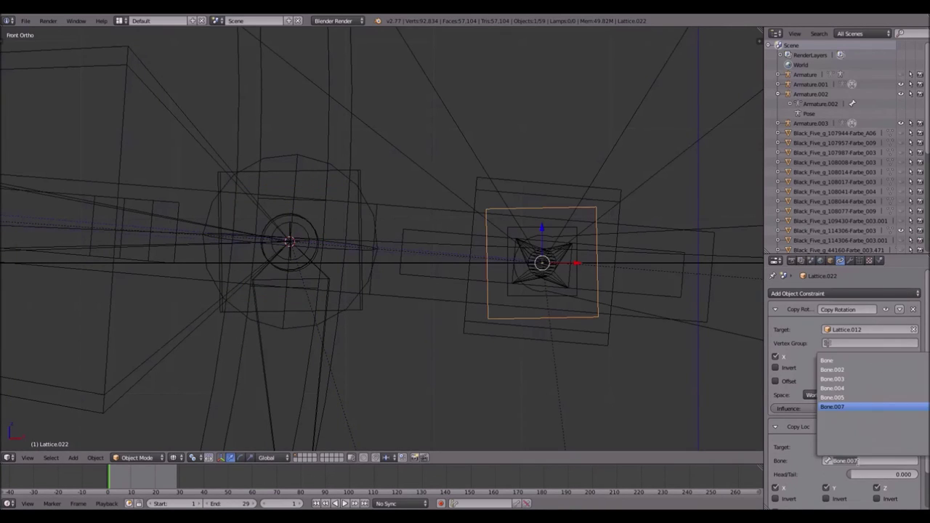
left_click(842, 398)
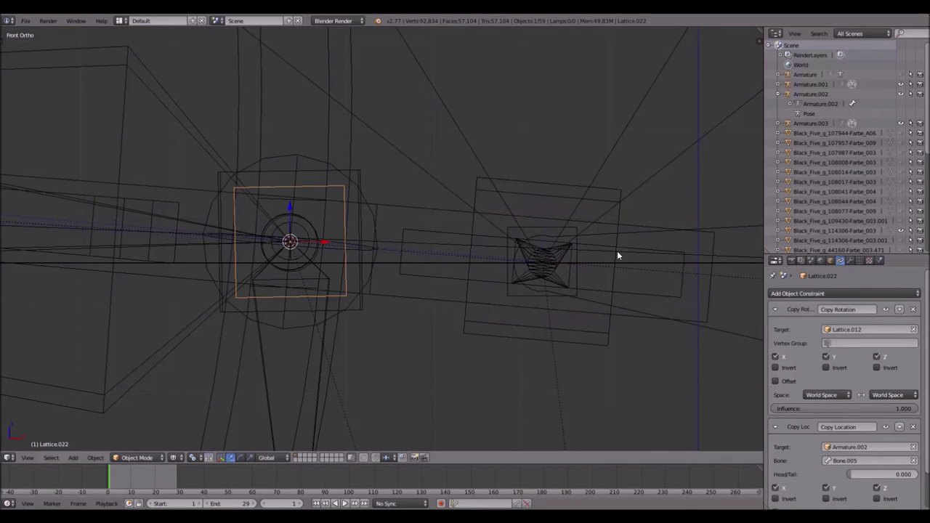
Step: Test-rotate the Control object and cancel to check the linkage
scroll(617, 255, "down", 3)
right_click(695, 214)
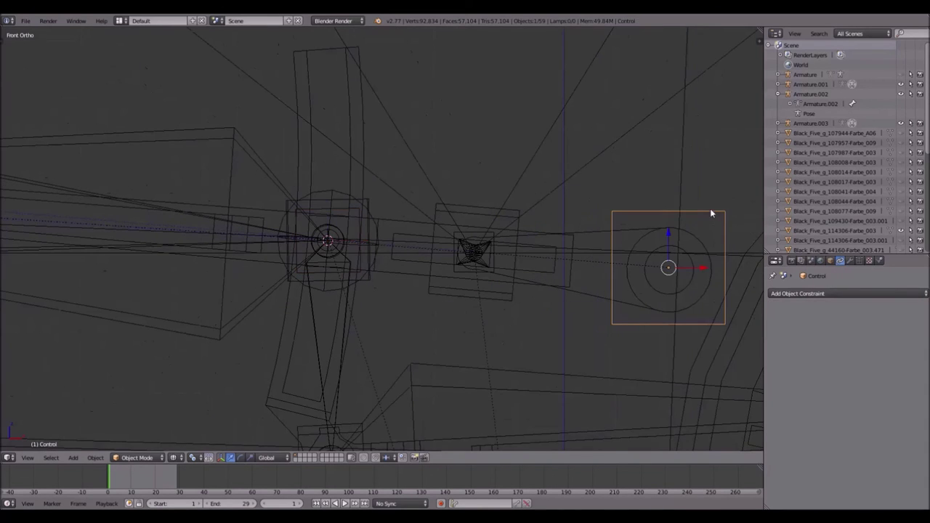
key("r")
key("Escape")
scroll(283, 197, "up", 2)
Step: Parent the nearby wheel part to Lattice.022
right_click(271, 201)
right_click(313, 184, "shift")
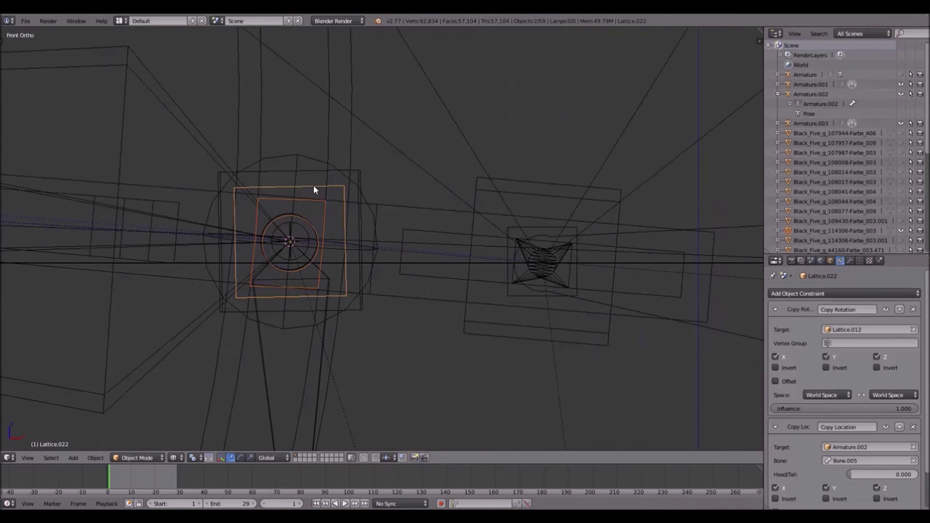
key("ctrl+p")
left_click(314, 185)
Step: Return to front orthographic view (Numpad 1) with solid shading
scroll(317, 189, "down", 6)
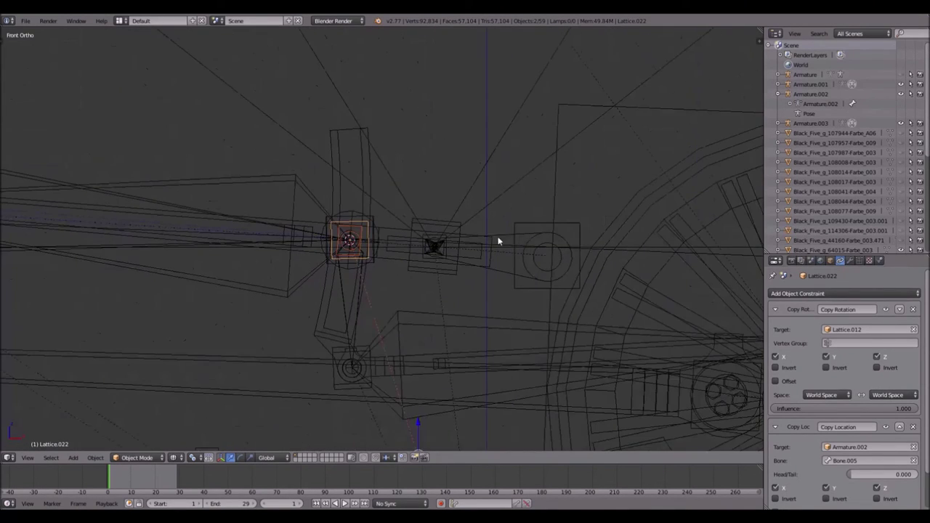
middle_click_drag(380, 235, 447, 229)
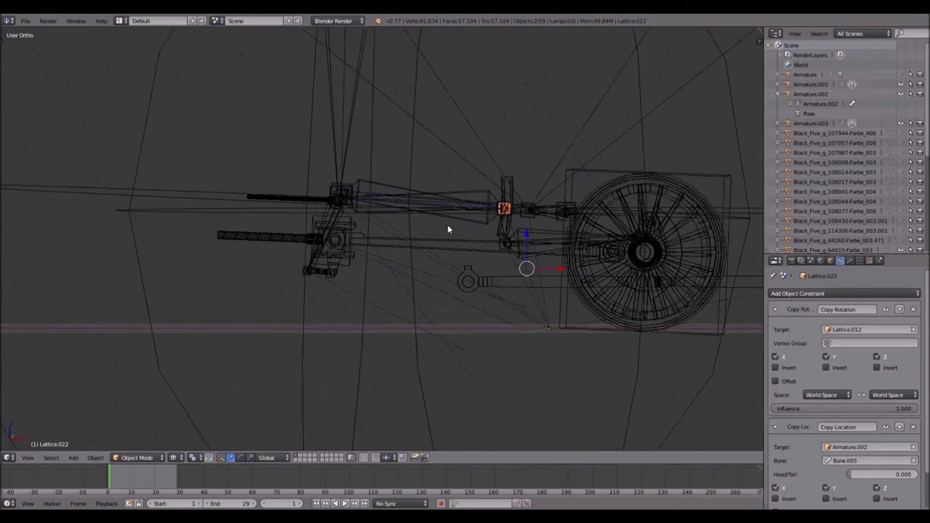
middle_click_drag(528, 232, 456, 237, "shift")
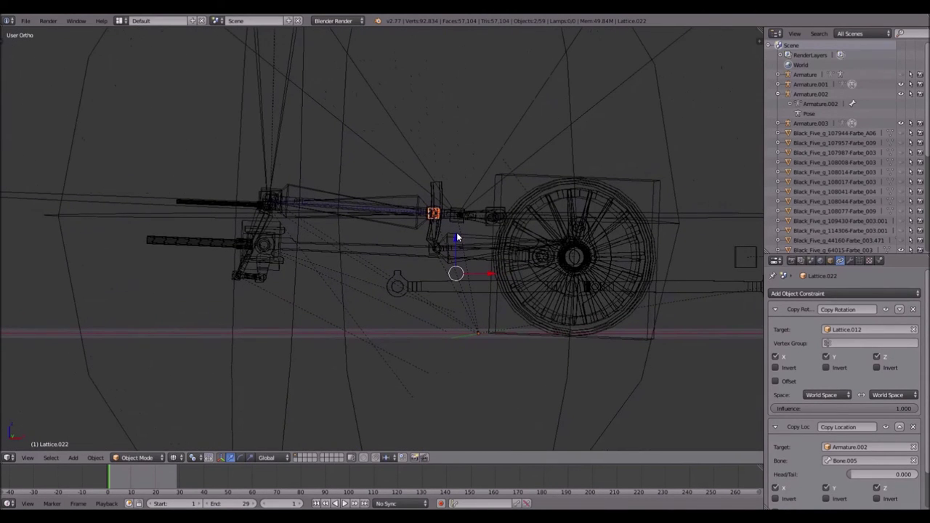
key("KP_1")
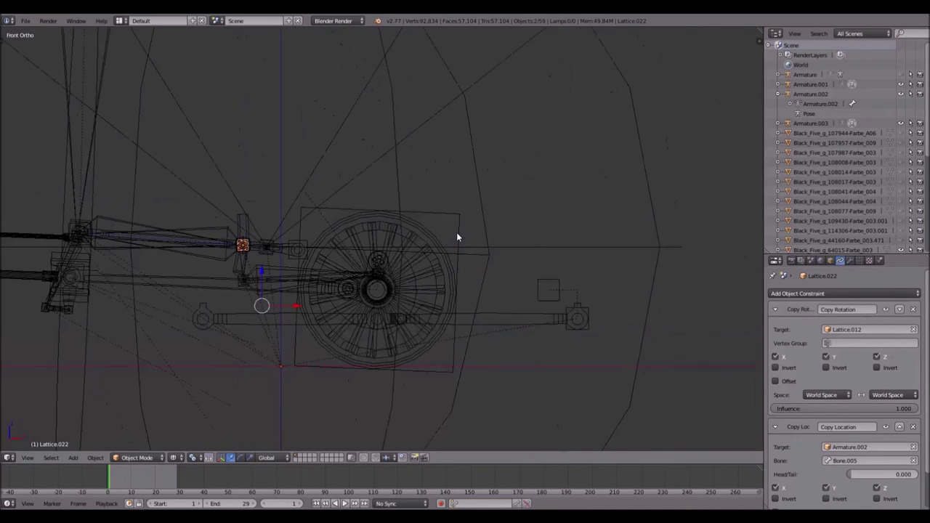
key("z")
scroll(457, 232, "down", 6)
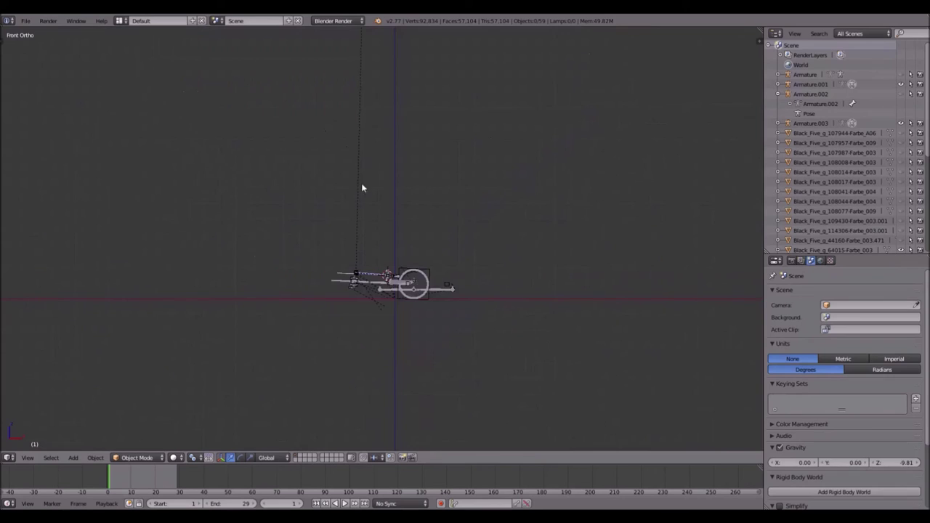
Step: Enter Pose Mode on Armature.001, play the animation with Alt+A, then select Lattice.001
middle_click_drag(410, 297, 417, 247, "shift")
scroll(417, 247, "up", 3)
right_click(417, 246)
key("ctrl+Tab")
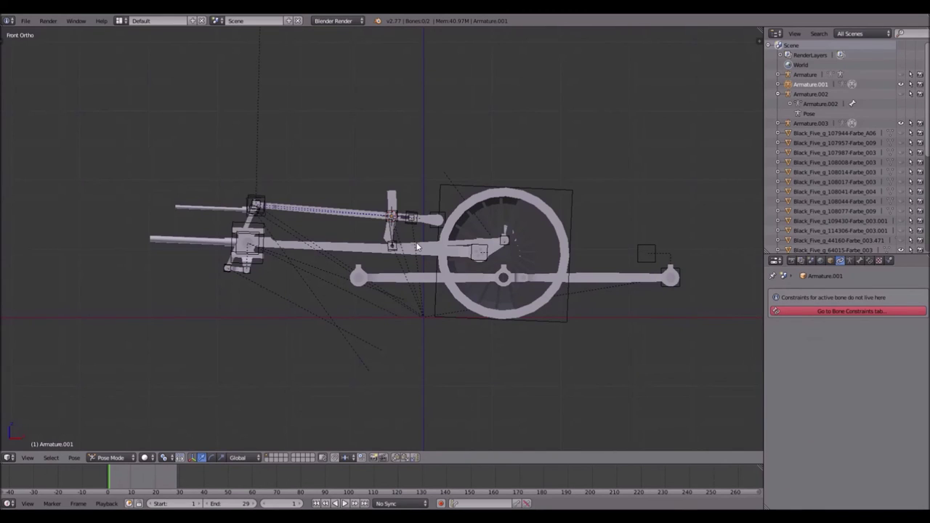
key("alt+a")
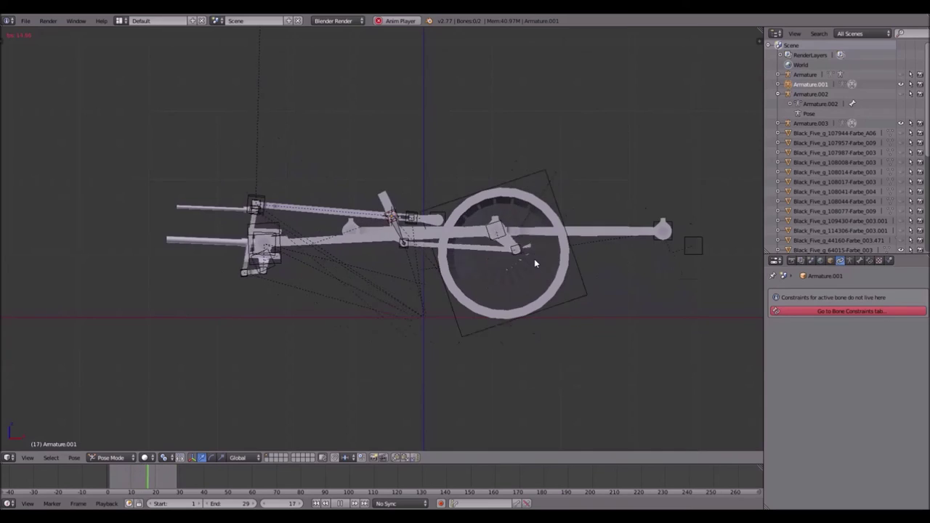
scroll(508, 240, "up", 2)
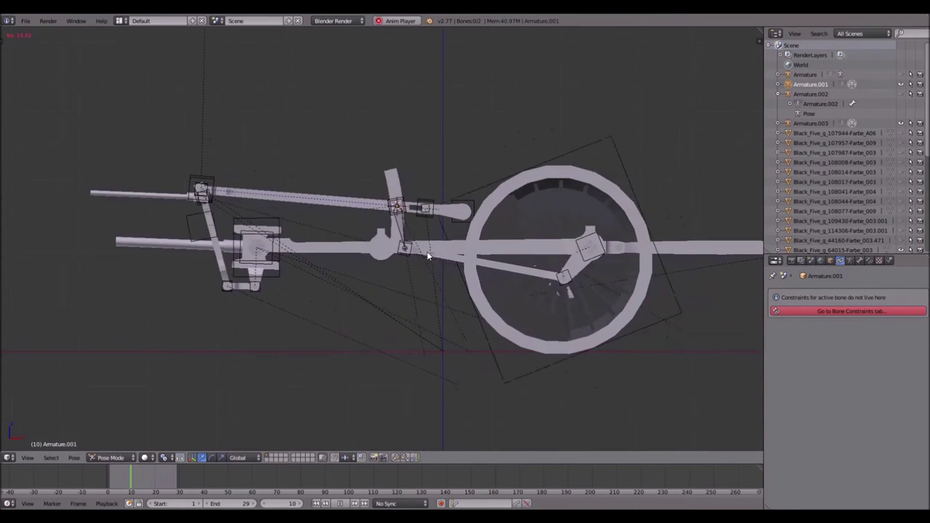
right_click(459, 203)
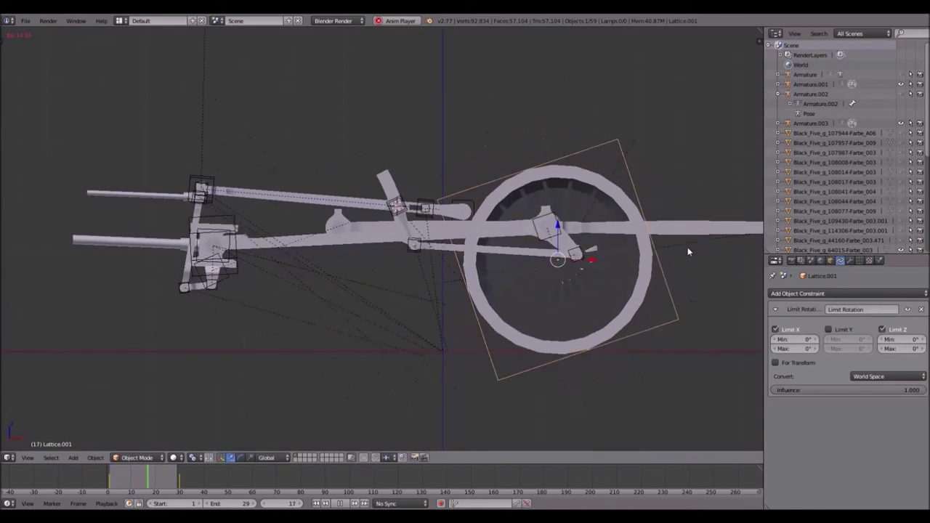
Step: Enable Display > Only Render in the viewport sidebar
key("n")
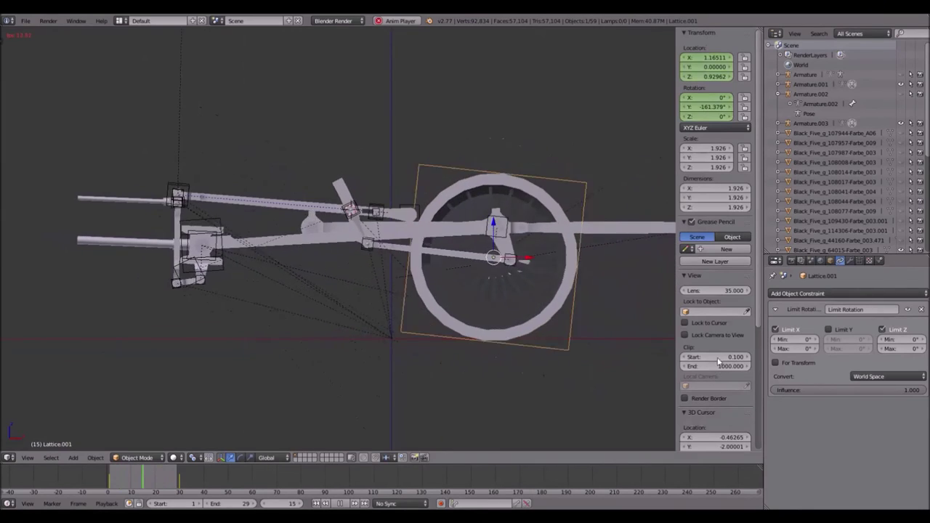
scroll(708, 378, "down", 3)
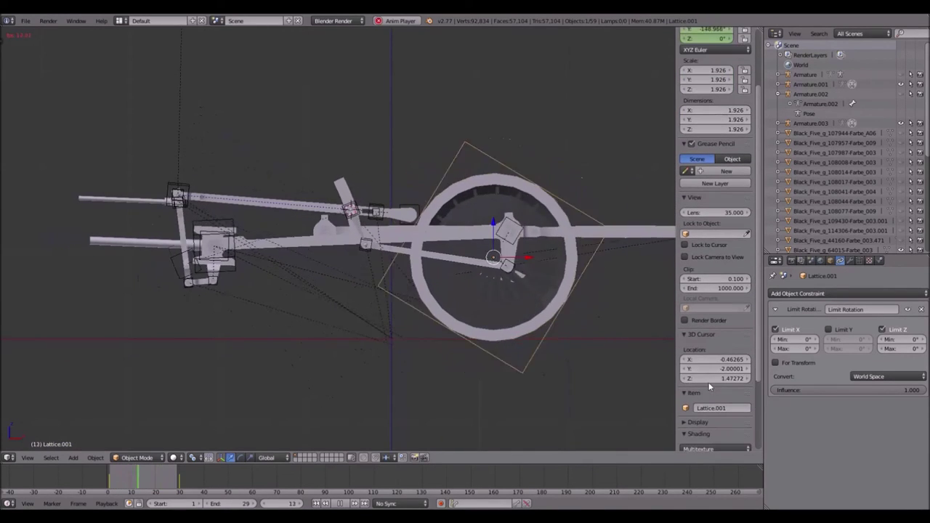
scroll(708, 393, "down", 2)
left_click(701, 382)
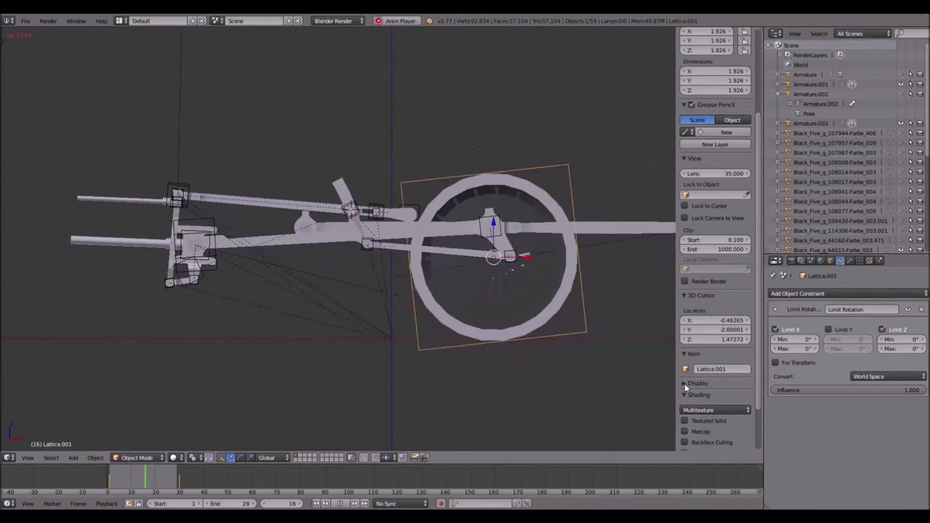
scroll(708, 371, "down", 3)
left_click(684, 339)
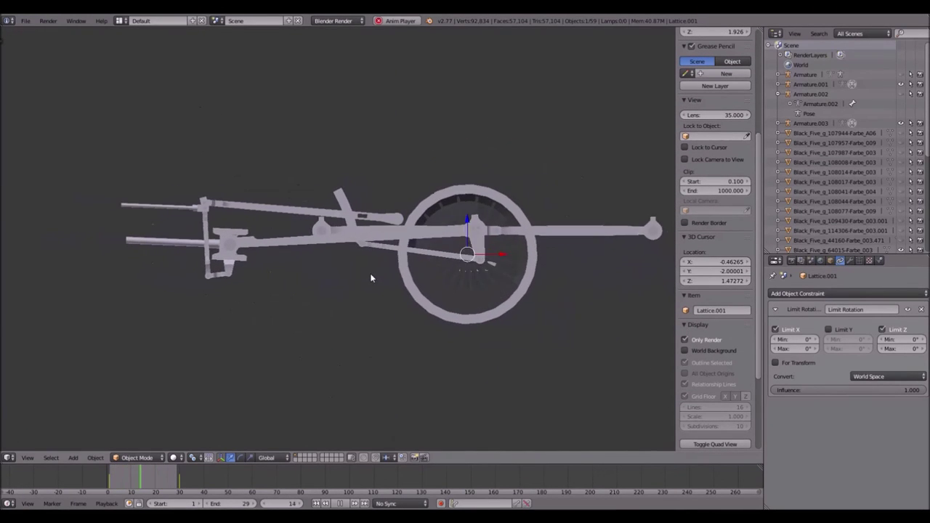
Step: Unhide the wheels and body with Alt+H, close the sidebar, and select Control
middle_click_drag(425, 243, 298, 225, "shift")
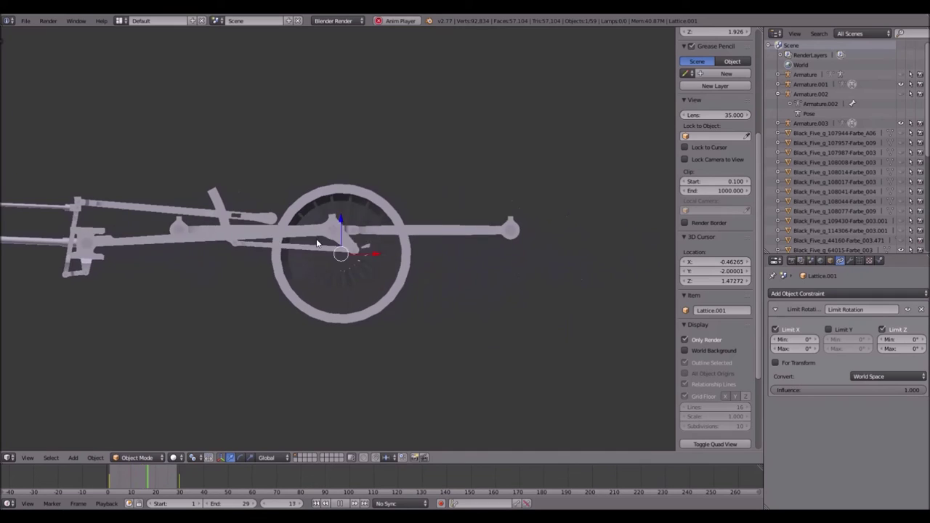
key("alt+h")
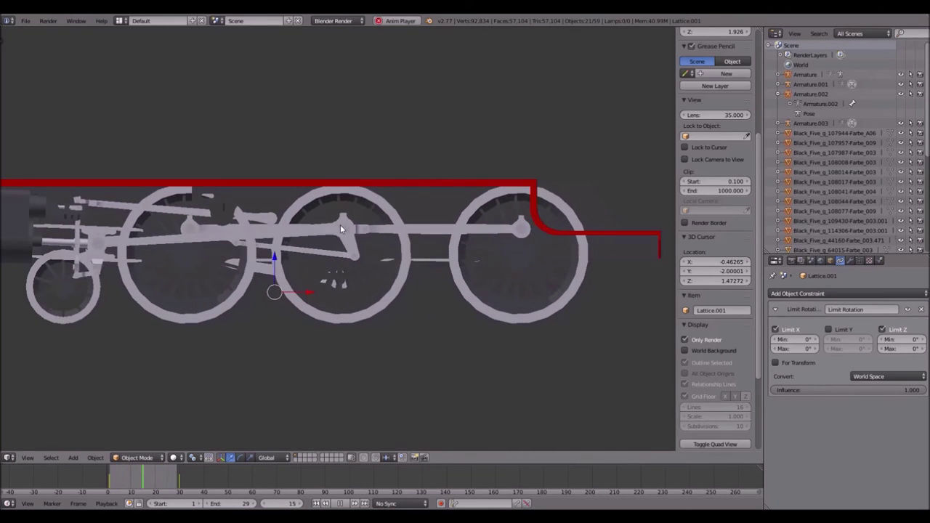
middle_click_drag(331, 227, 374, 226, "shift")
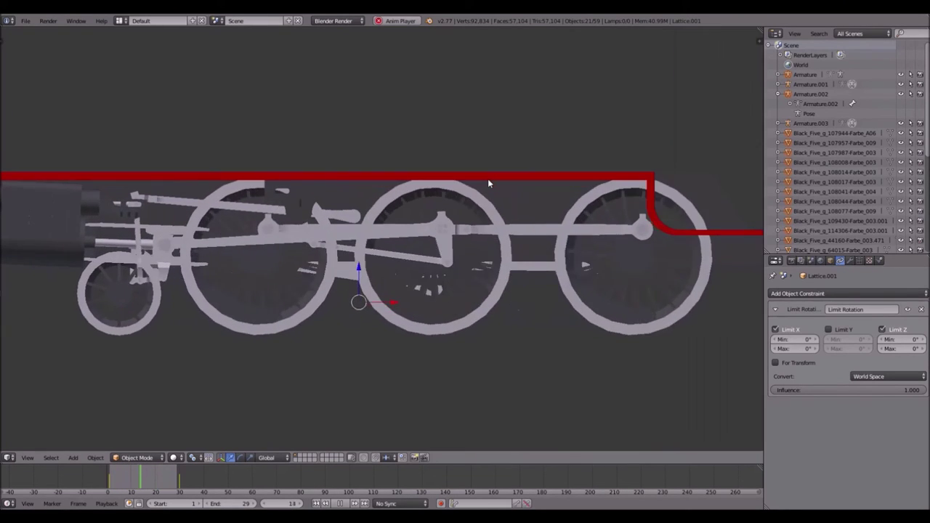
scroll(488, 182, "down", 10)
key("n")
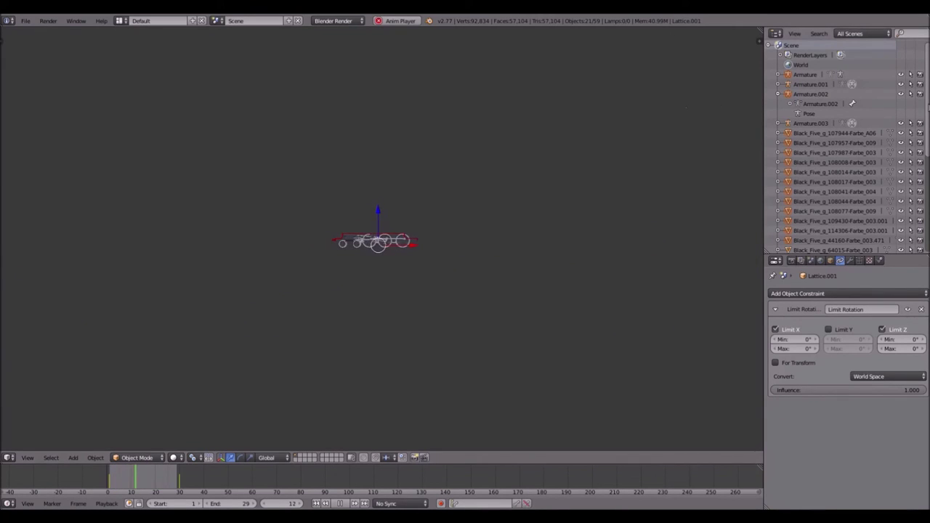
scroll(835, 146, "down", 6)
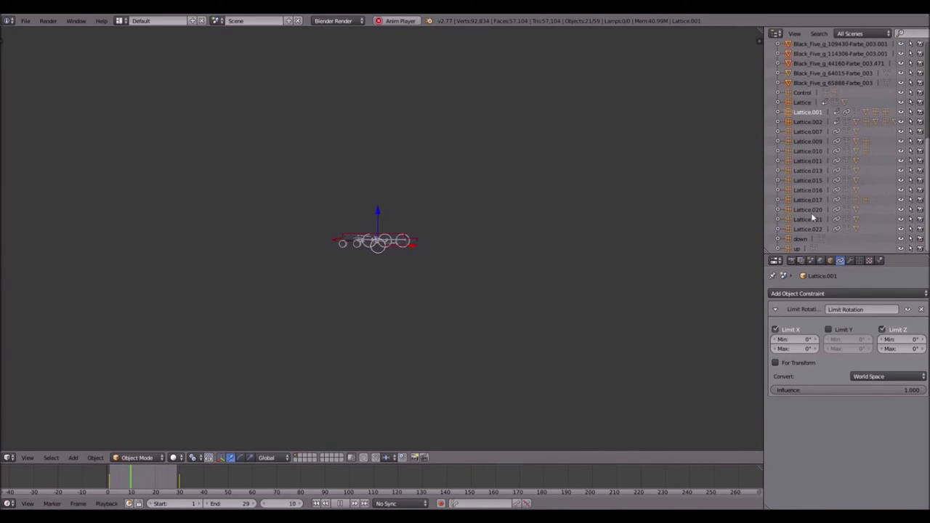
left_click(802, 93)
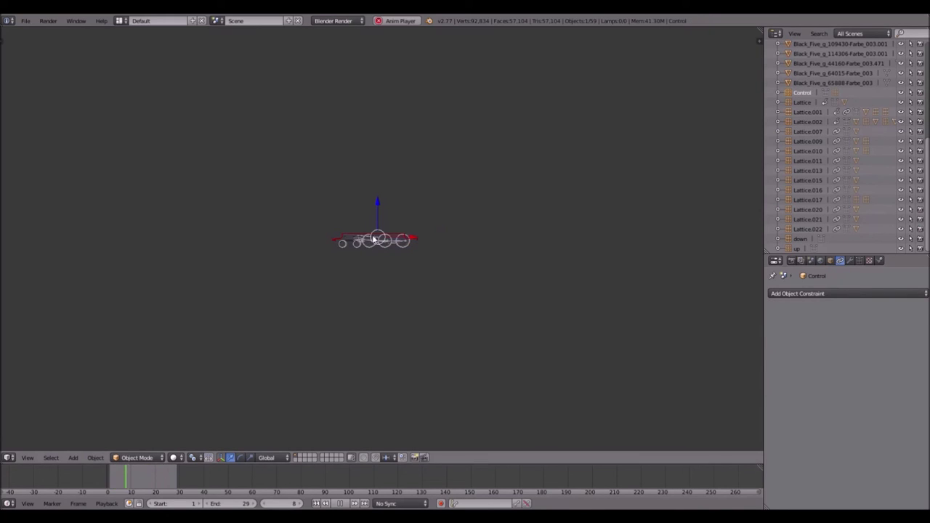
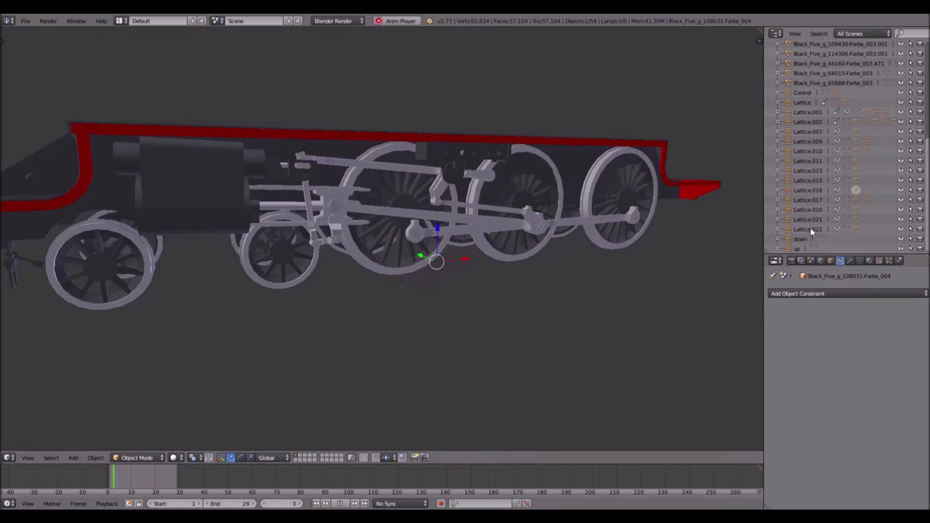
Step: Rotate the Control object during playback, check the valve gear in side view, then stop playback
left_click(803, 92)
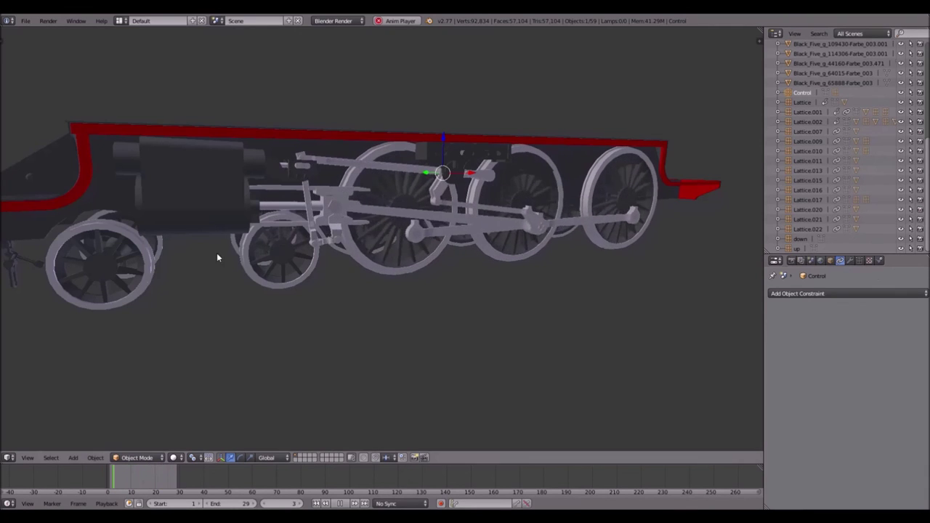
middle_click_drag(281, 239, 312, 245)
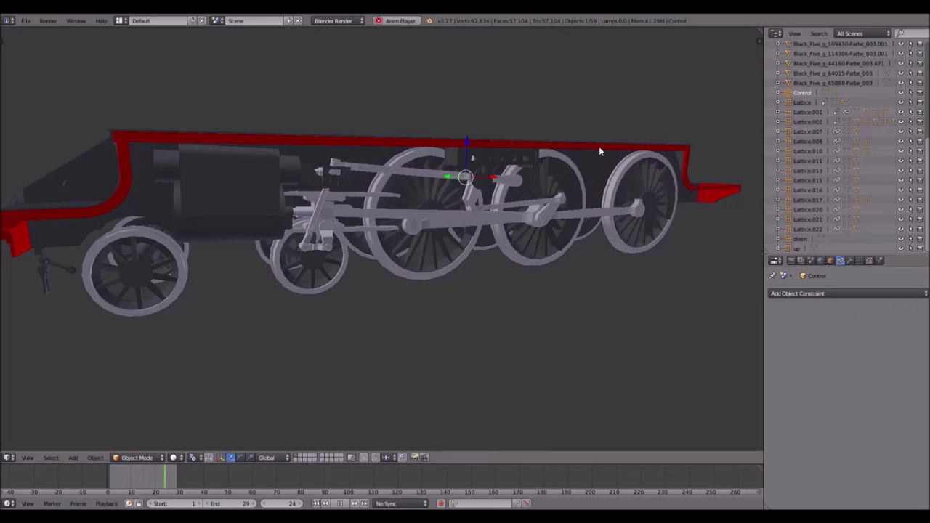
key("r")
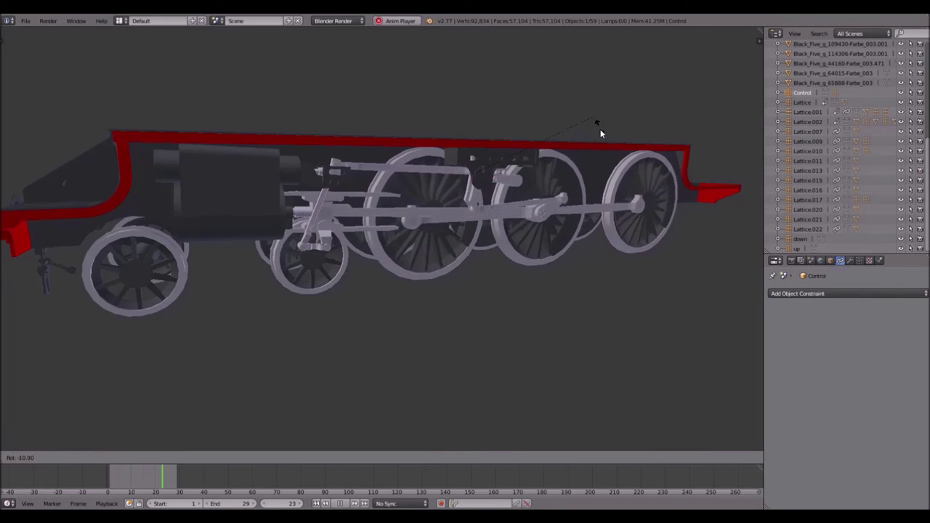
left_click(600, 183)
middle_click_drag(601, 183, 454, 177, "shift")
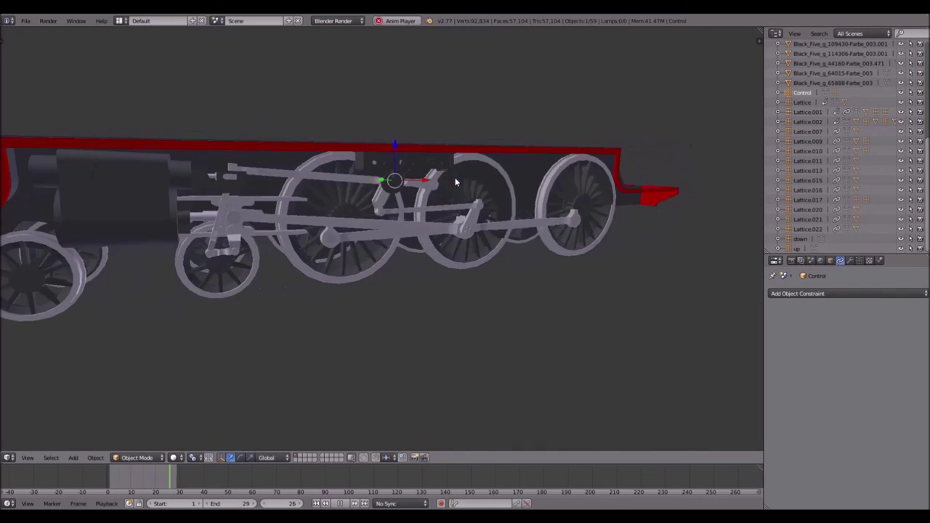
key("KP_3")
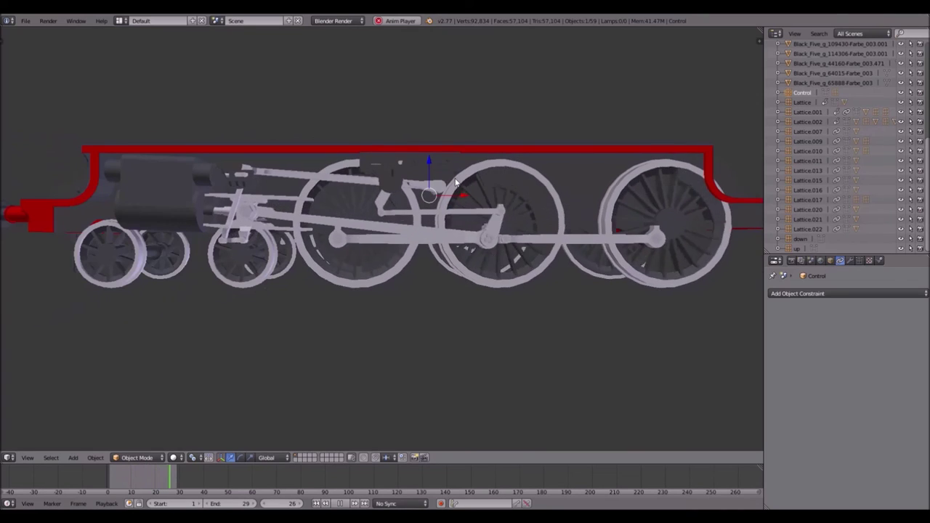
key("Escape")
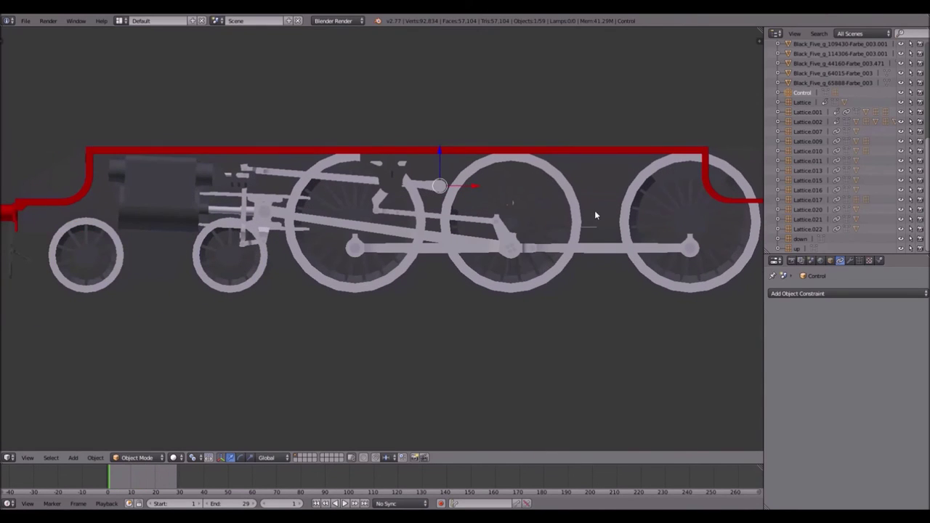
Step: Turn off Only Render and switch to wireframe shading to expose the valve gear
key("n")
left_click(685, 343)
right_click(430, 175)
key("z")
scroll(428, 178, "up", 5)
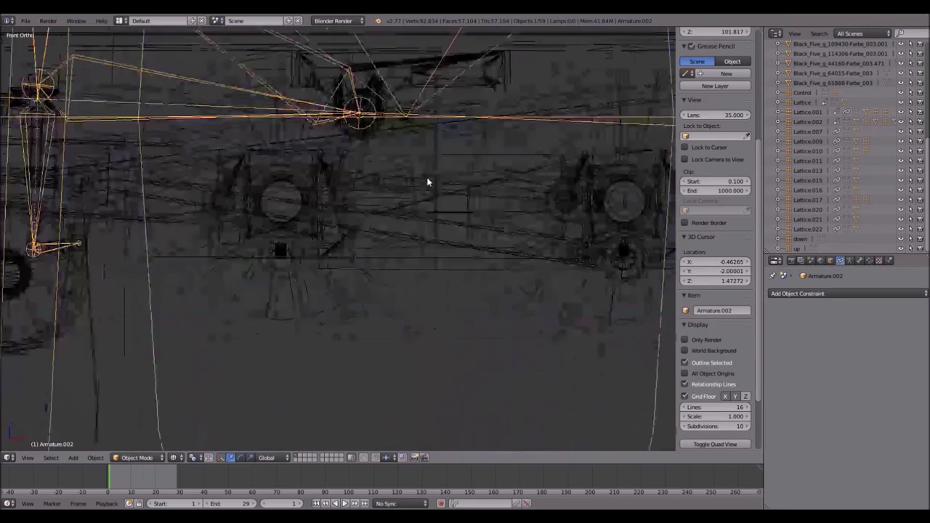
Step: Parent the arm Black_Five_g_64015-Farbe_003 to Control, then restore Only Render and solid shading
right_click(463, 138)
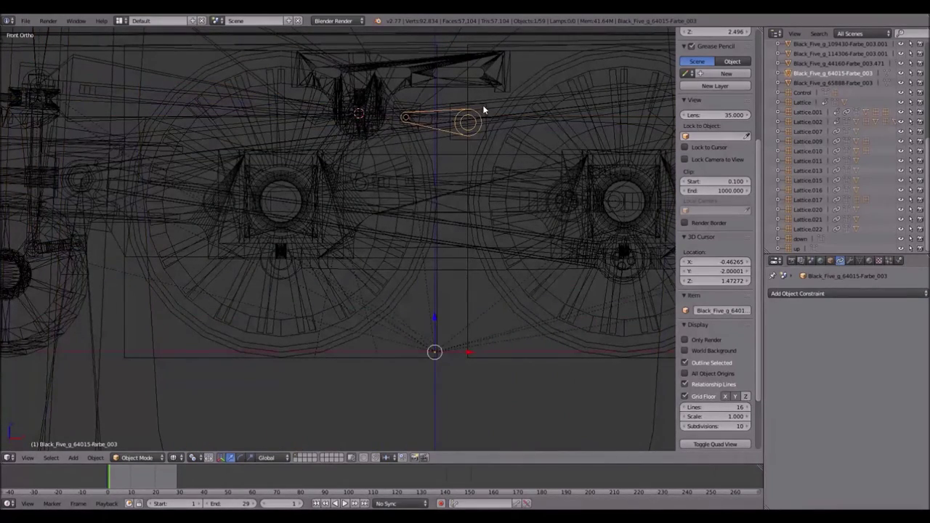
key("ctrl+p")
left_click(458, 142)
scroll(459, 149, "down", 7)
scroll(459, 149, "down", 2)
left_click(685, 340)
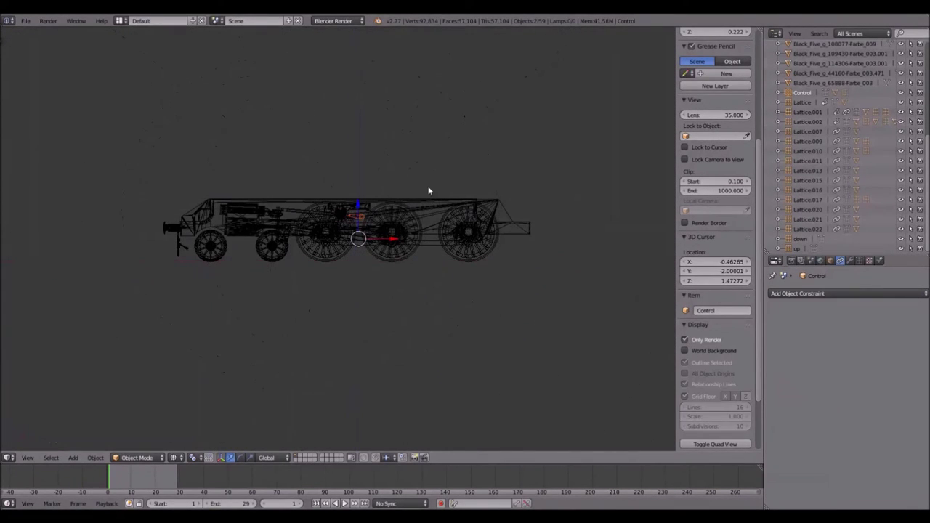
key("z")
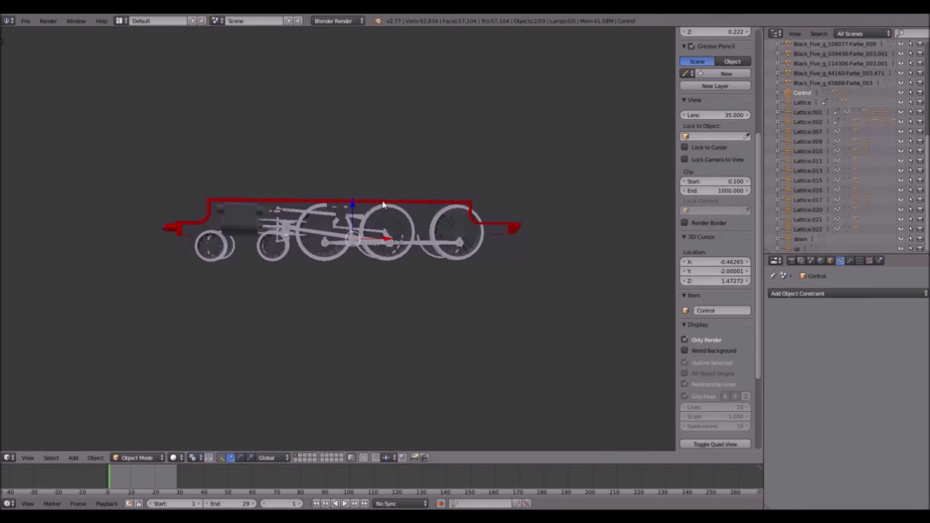
Step: Play the animation and rotate Control to test the parented arm, then stop playback
scroll(448, 224, "up", 4)
middle_click_drag(448, 224, 576, 184)
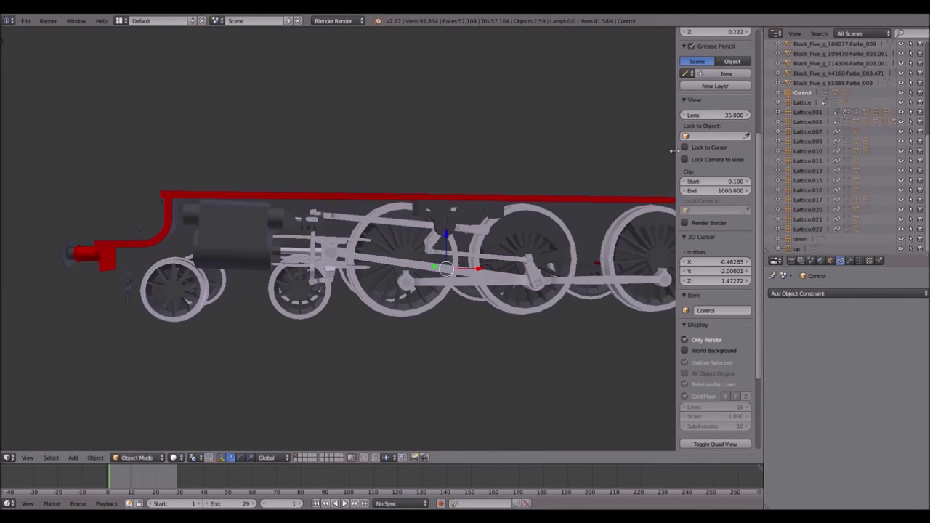
key("n")
middle_click_drag(634, 160, 538, 179)
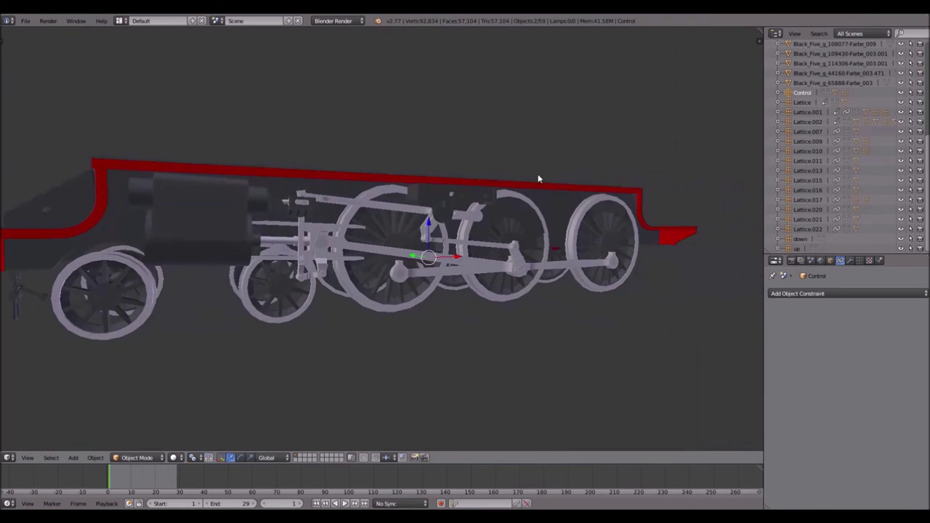
key("alt+a")
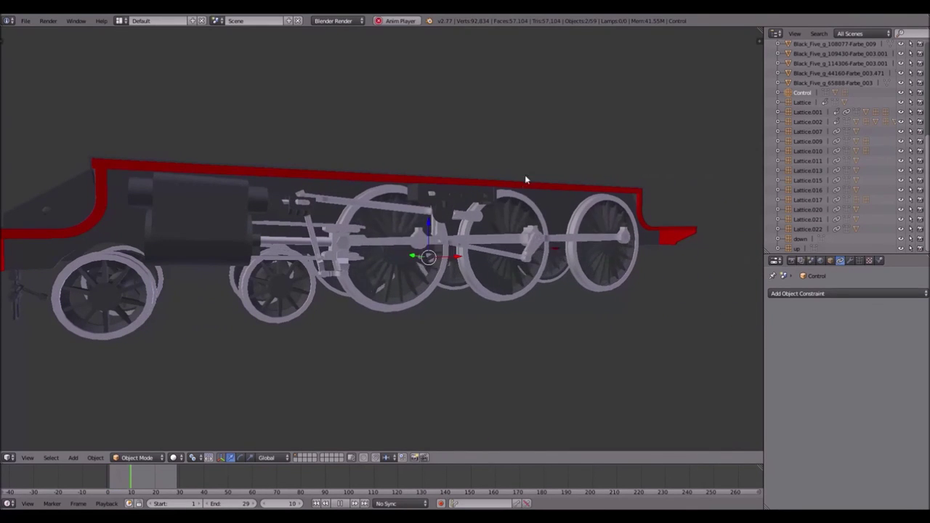
middle_click_drag(525, 177, 601, 218)
key("r")
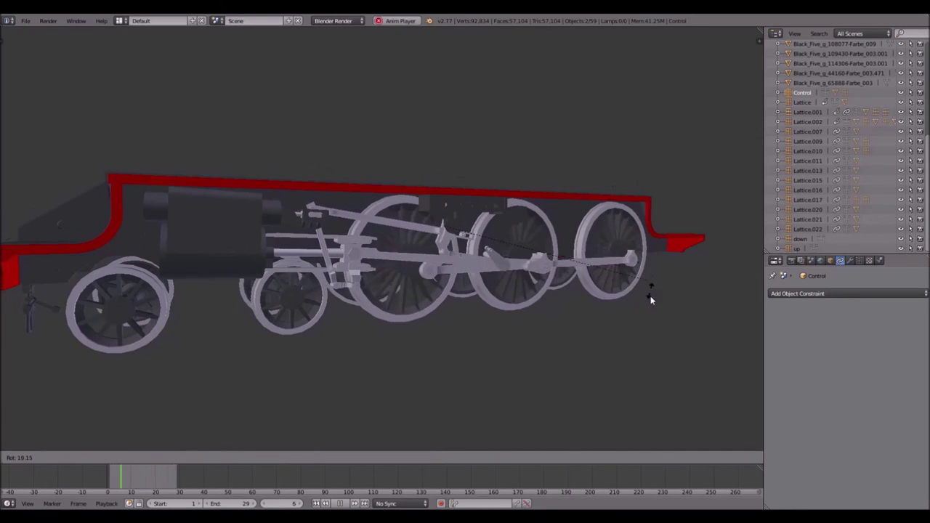
left_click(651, 295)
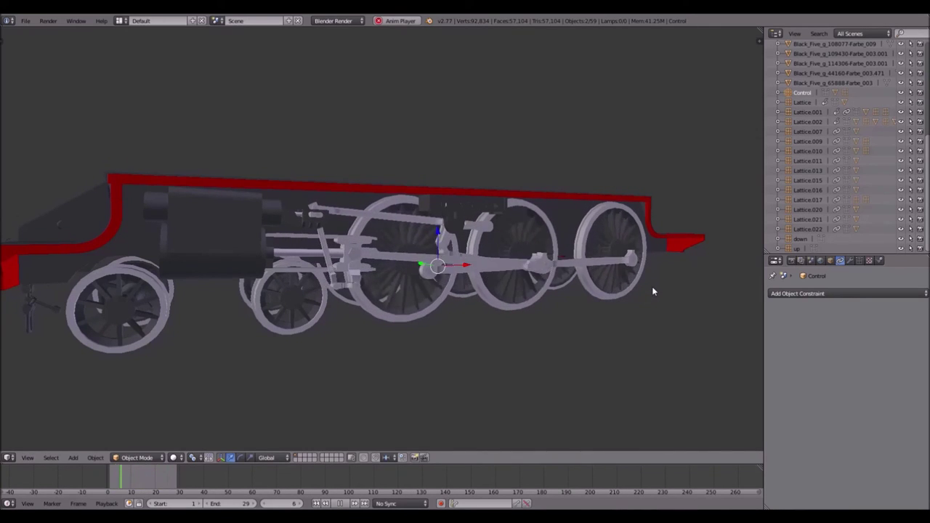
key("Escape")
Step: Return to a flat side view with Only Render off and wireframe shading
key("KP_6")
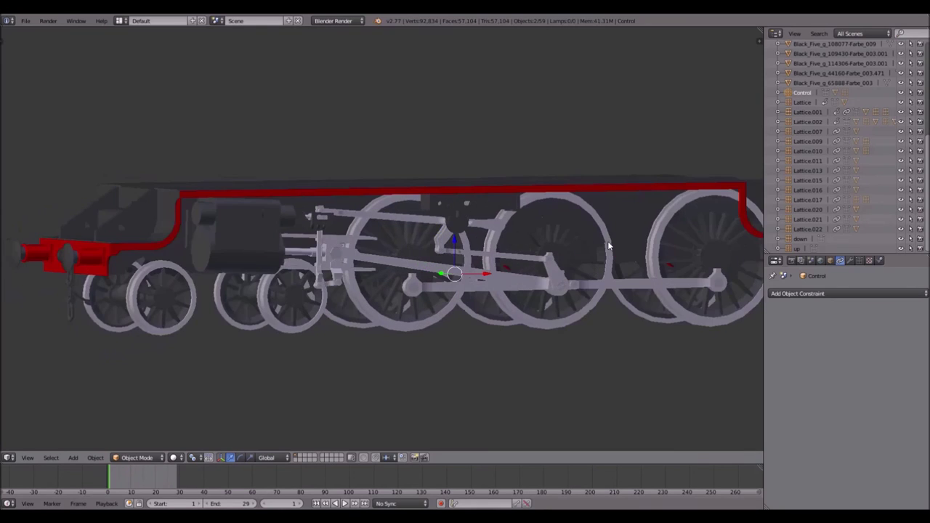
key("KP_1")
middle_click_drag(600, 242, 467, 226, "shift")
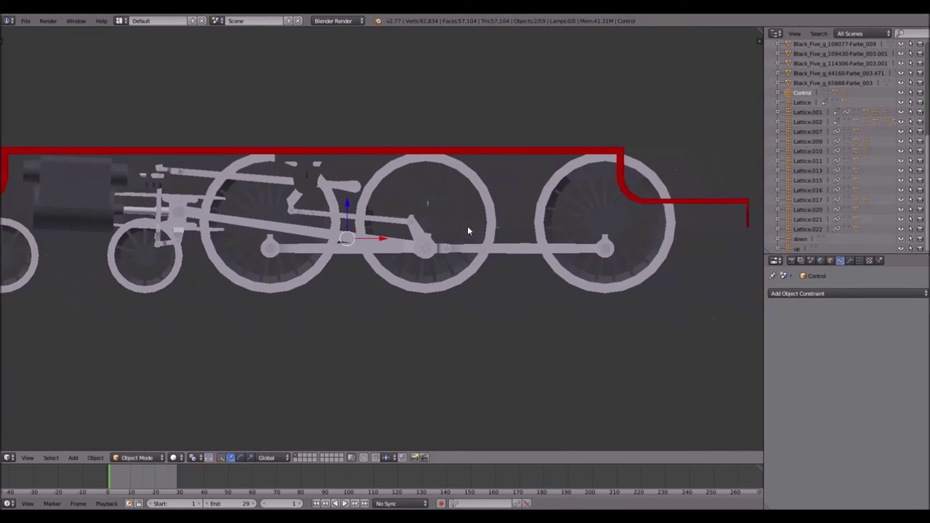
scroll(497, 231, "down", 1)
scroll(727, 216, "down", 1)
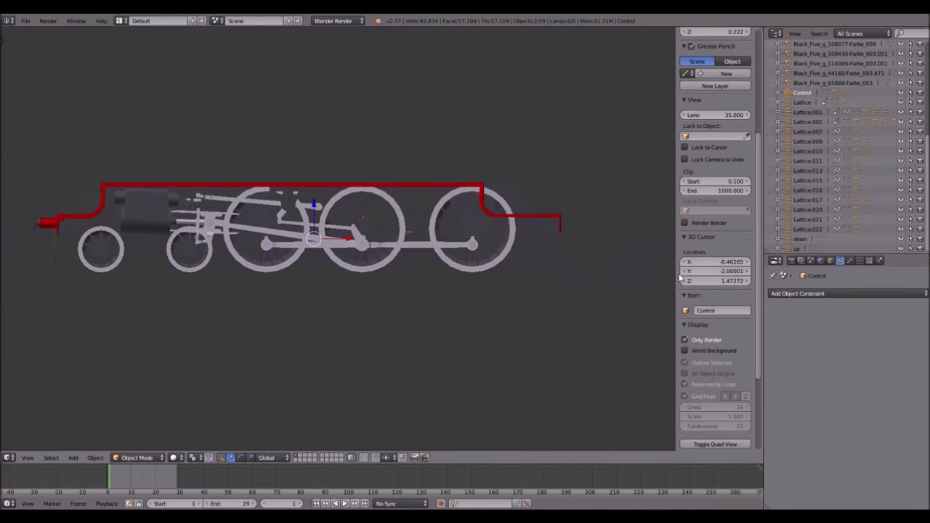
left_click(685, 341)
key("z")
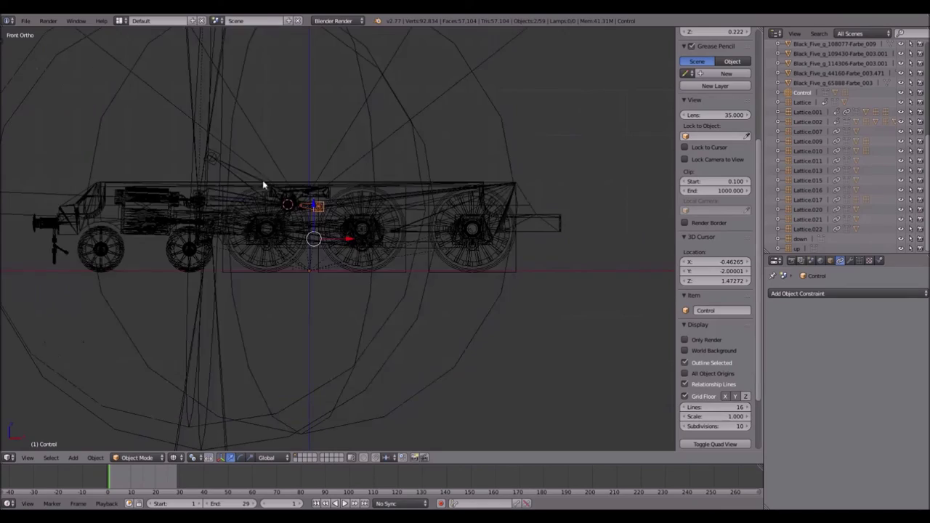
scroll(266, 183, "up", 5)
scroll(337, 204, "up", 1)
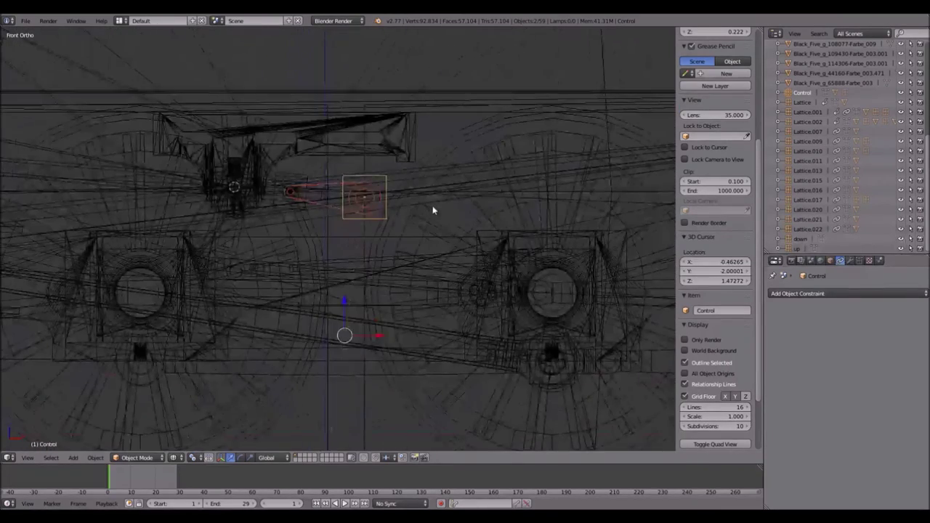
key("r")
key("Escape")
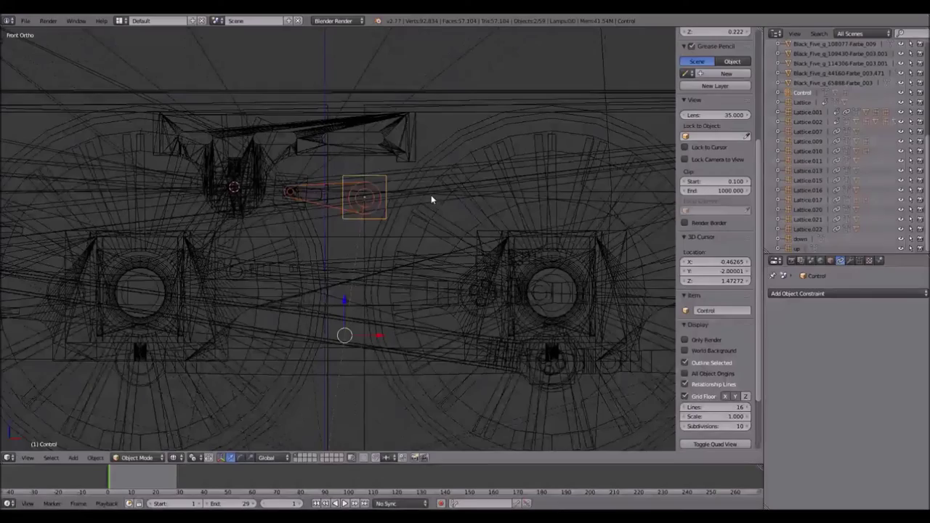
middle_click_drag(356, 204, 380, 164, "shift")
scroll(378, 167, "down", 4)
scroll(373, 170, "up", 4)
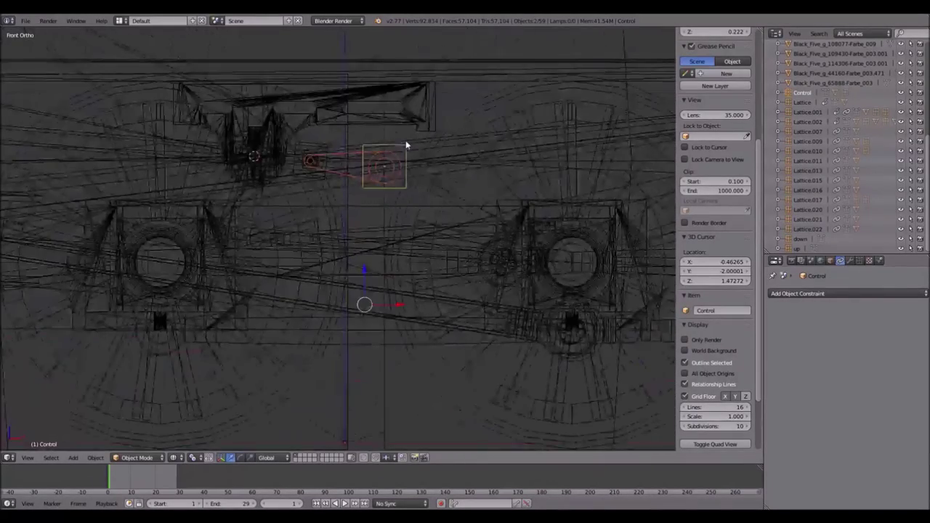
right_click(346, 189)
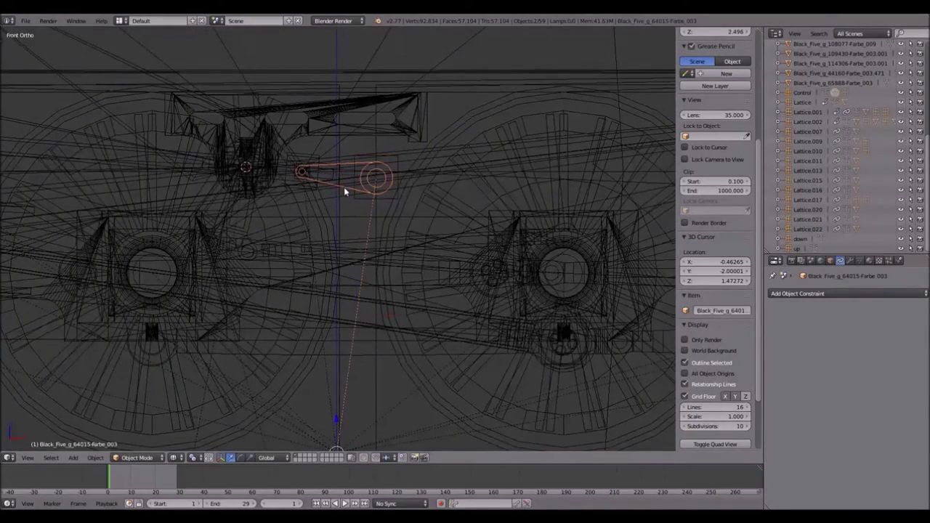
key("alt+p")
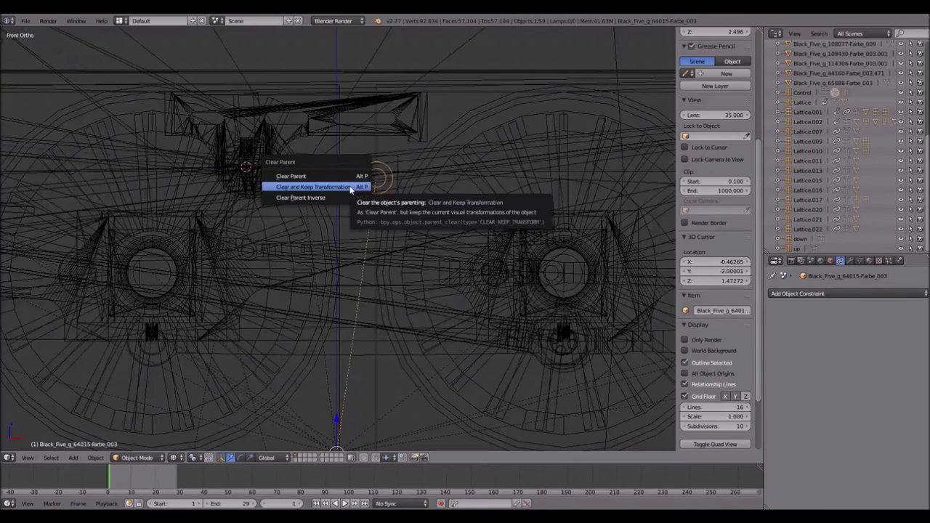
left_click(349, 184)
scroll(429, 178, "up", 4)
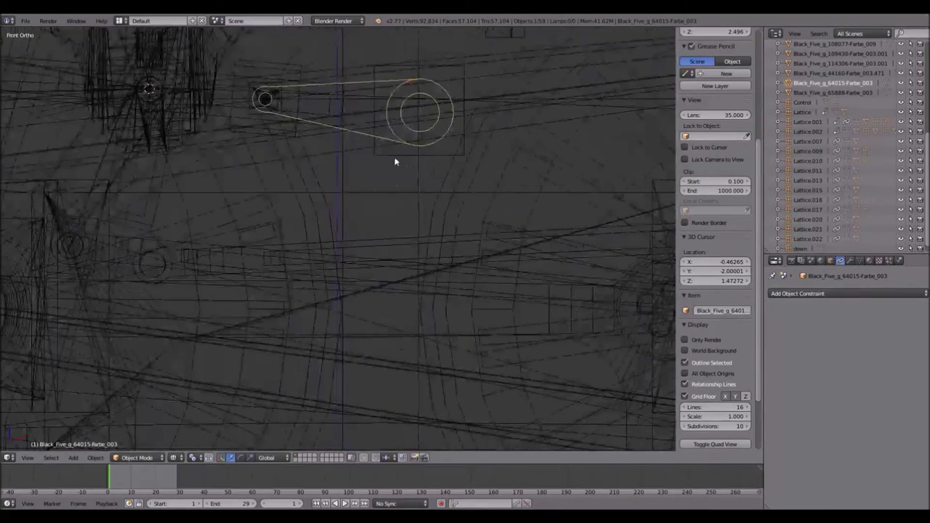
right_click(453, 155)
right_click(442, 158)
key("r")
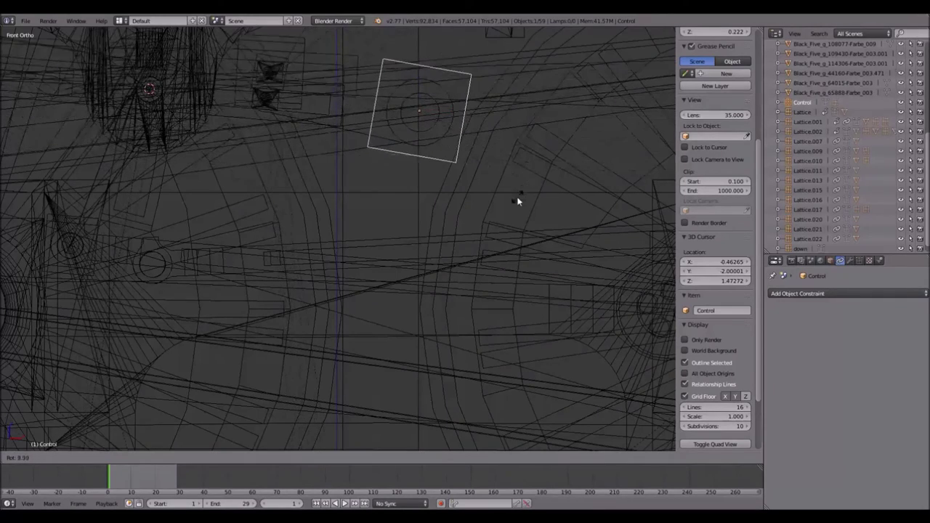
key("Escape")
right_click(385, 142)
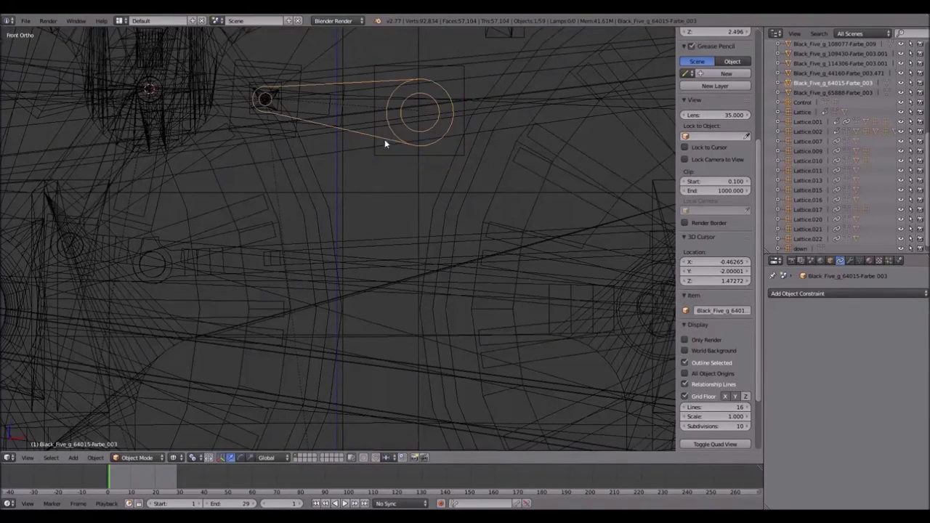
right_click(396, 162, "shift")
key("ctrl+p")
left_click(396, 156)
key("alt+a")
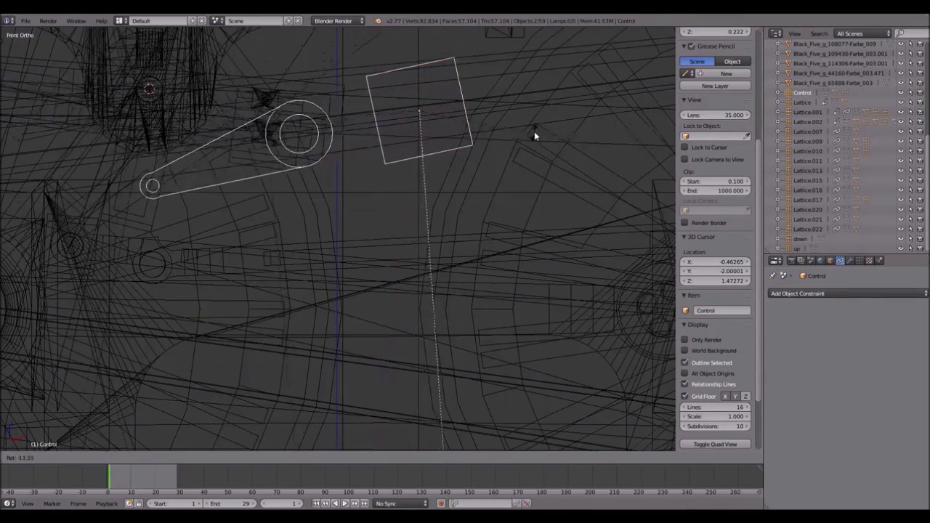
key("Escape")
scroll(526, 158, "down", 3)
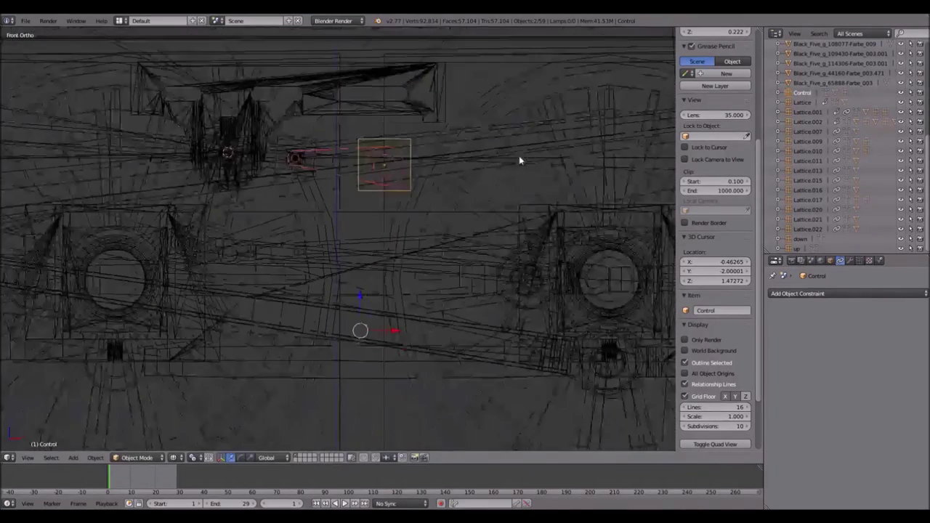
scroll(443, 109, "down", 2, "shift")
scroll(393, 153, "up", 2, "shift")
scroll(392, 153, "up", 2)
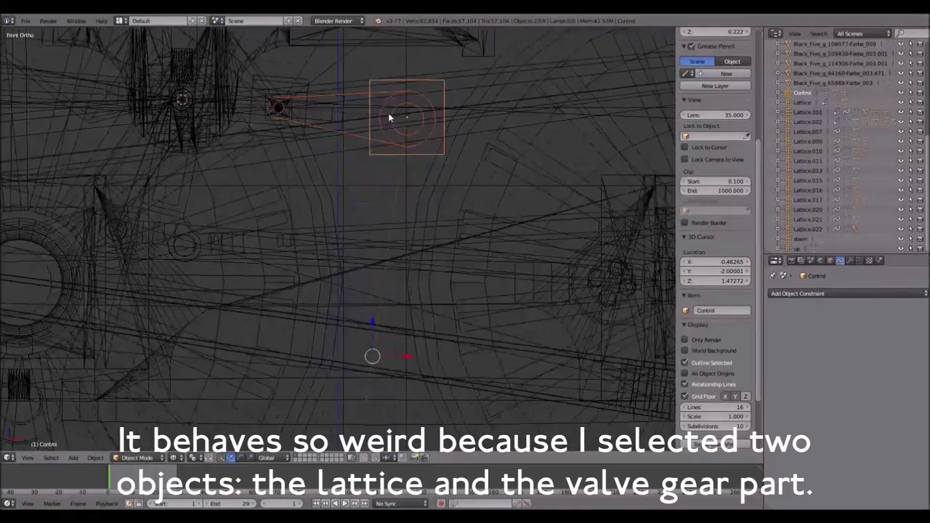
scroll(377, 169, "up", 2)
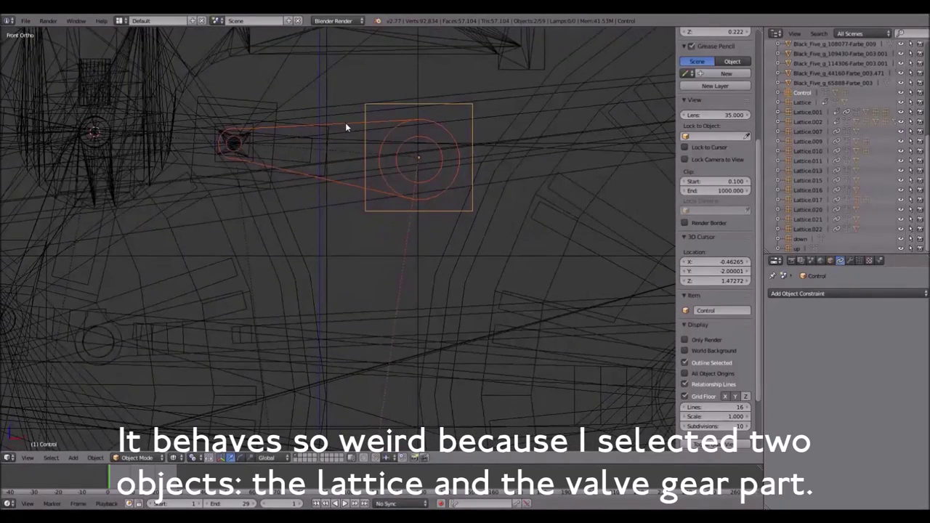
right_click(347, 122)
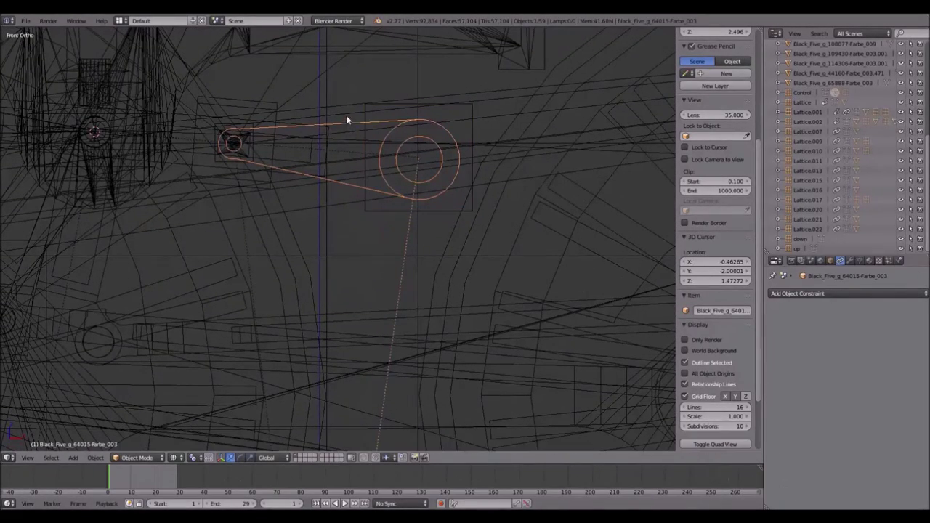
right_click(420, 164, "shift")
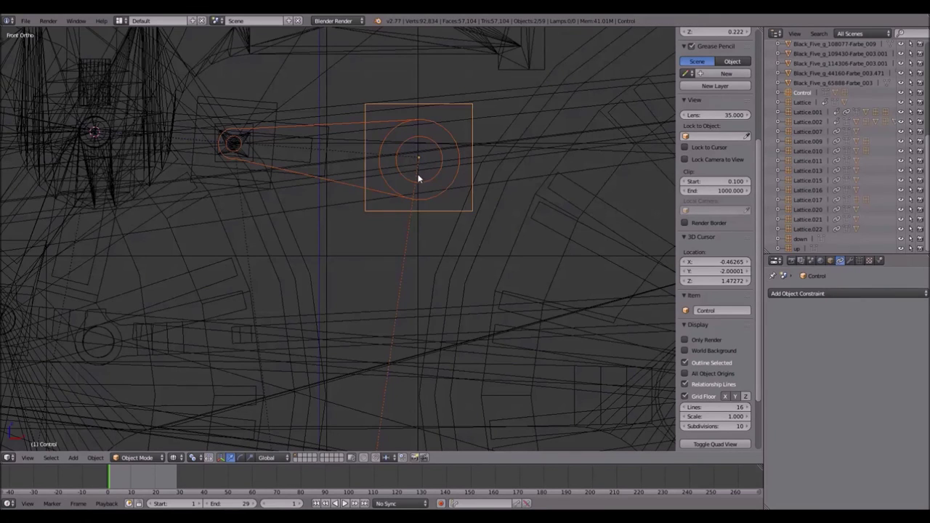
right_click(343, 184)
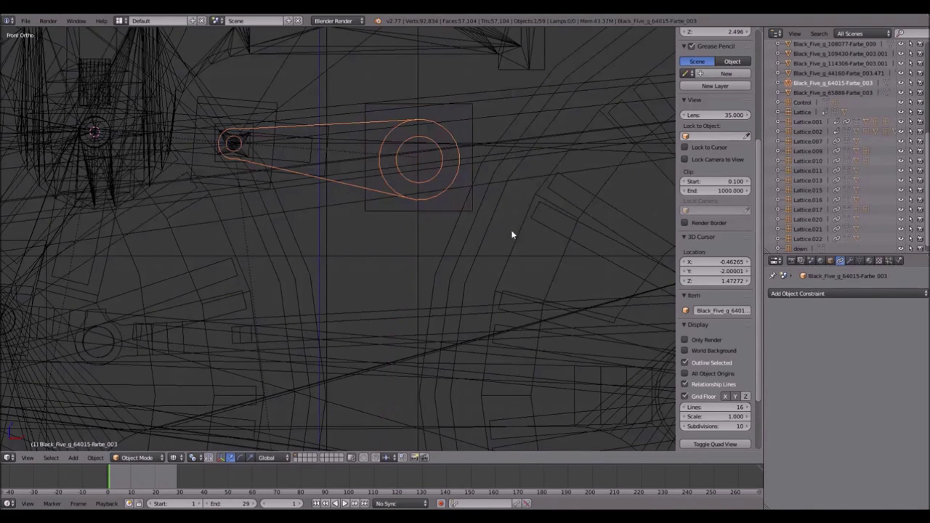
Step: Set Control as the rod's parent in the rod's Object properties
left_click(830, 261)
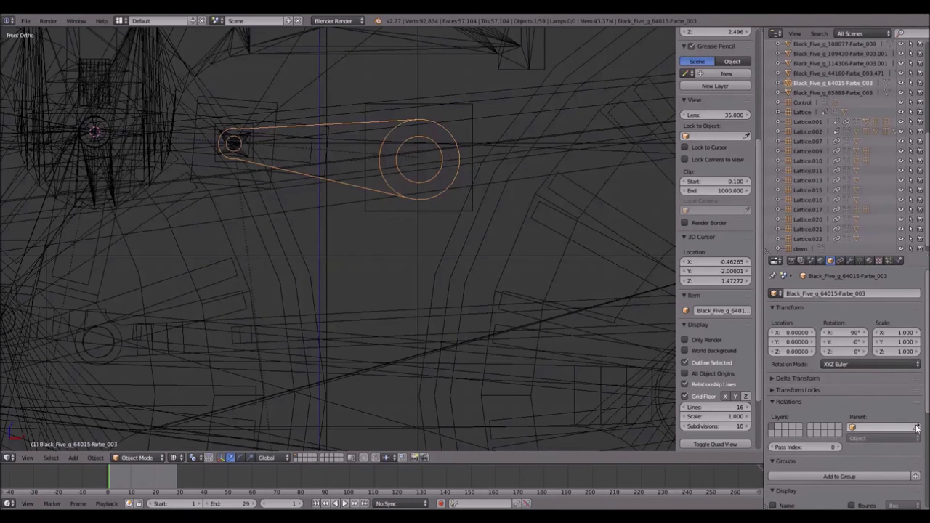
left_click(396, 215)
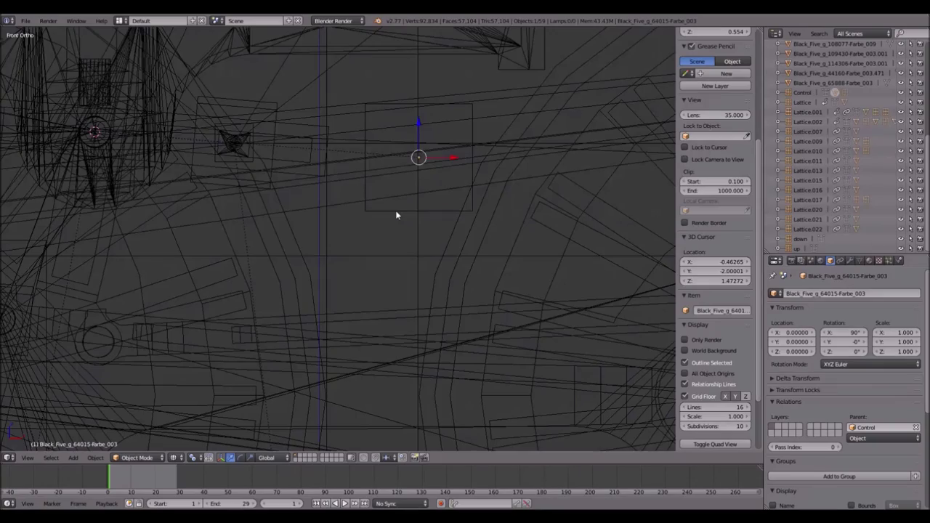
scroll(396, 215, "down", 6)
scroll(331, 212, "up", 3)
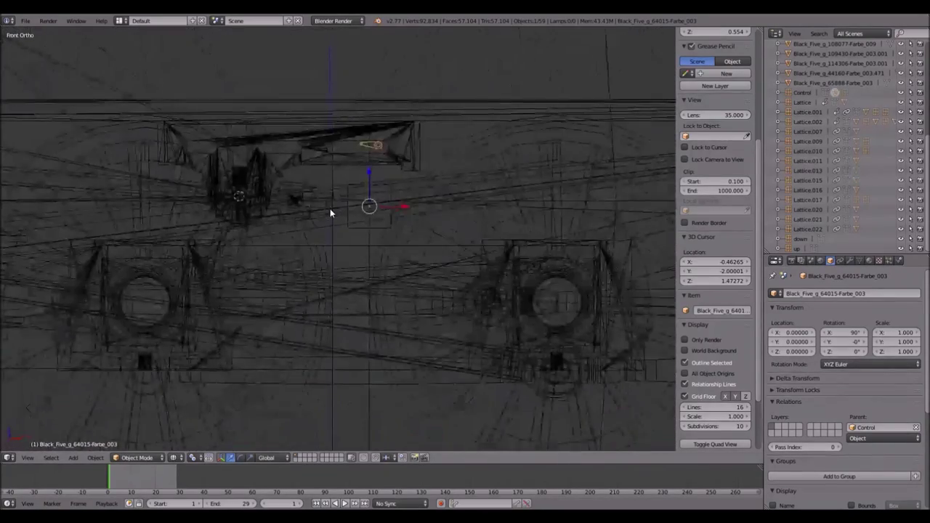
Step: Parent the rod to Control with Ctrl+P and test-rotate Control, cancelling the rotation
right_click(370, 193)
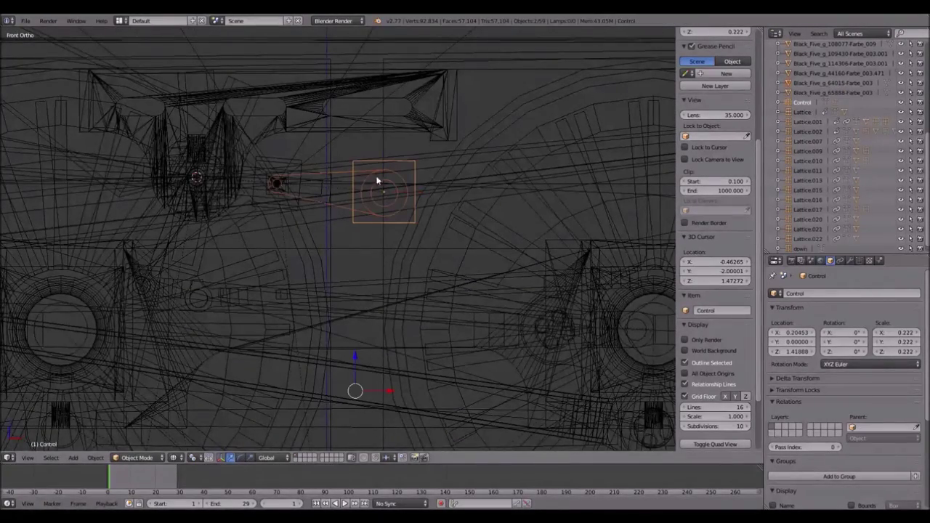
scroll(374, 154, "up", 2)
right_click(340, 144)
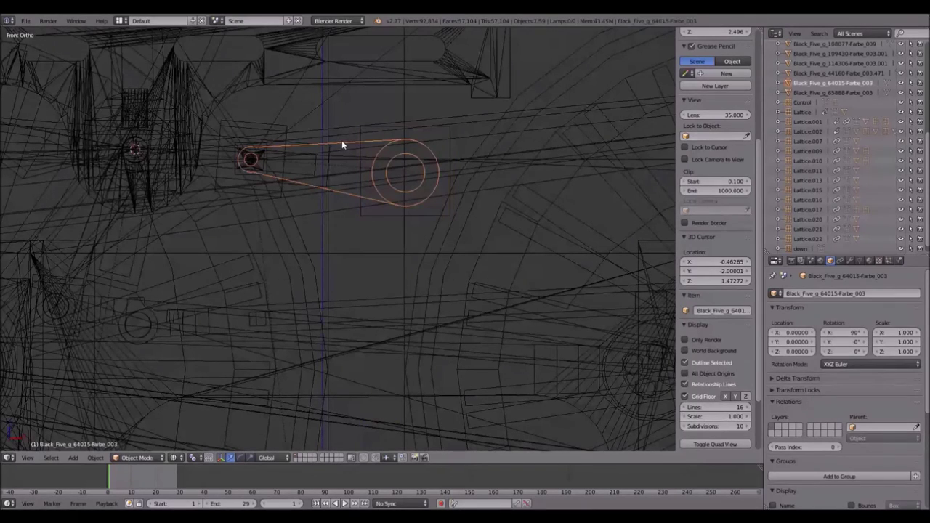
right_click(421, 220)
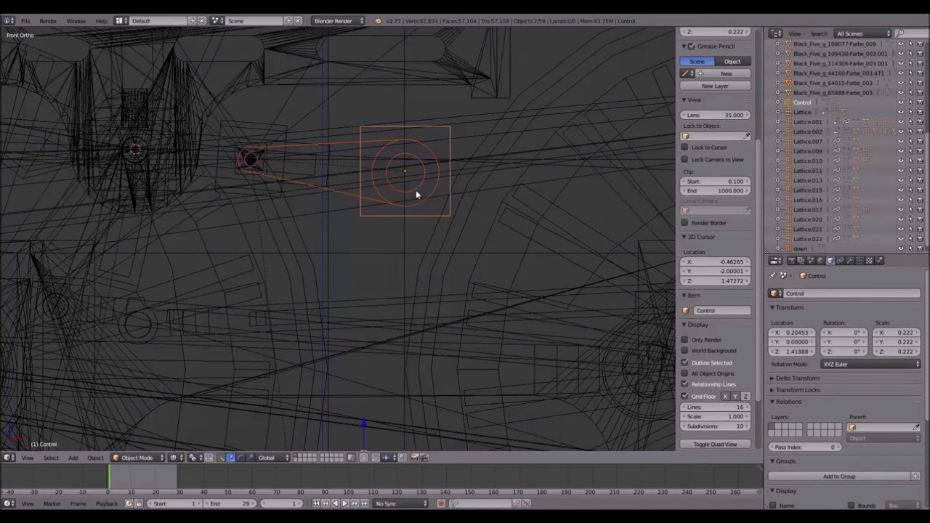
key("ctrl+p")
left_click(417, 191)
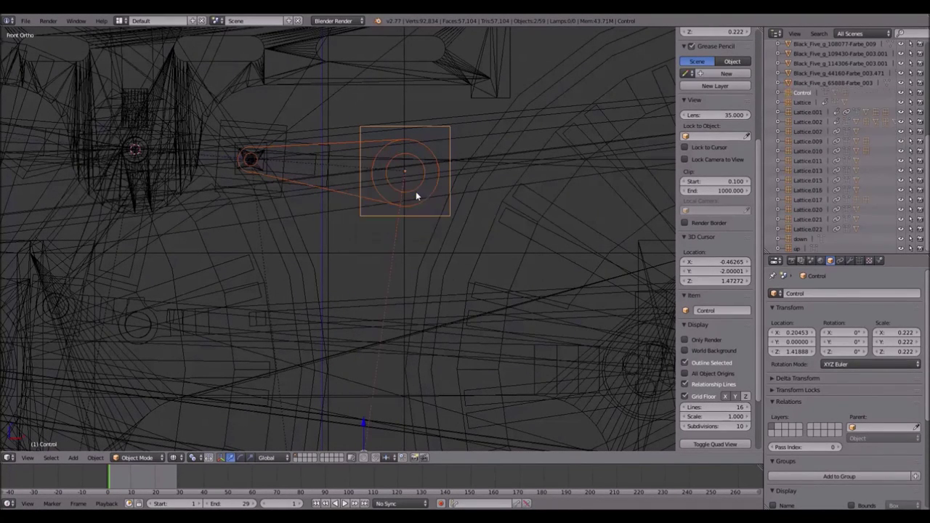
key("r")
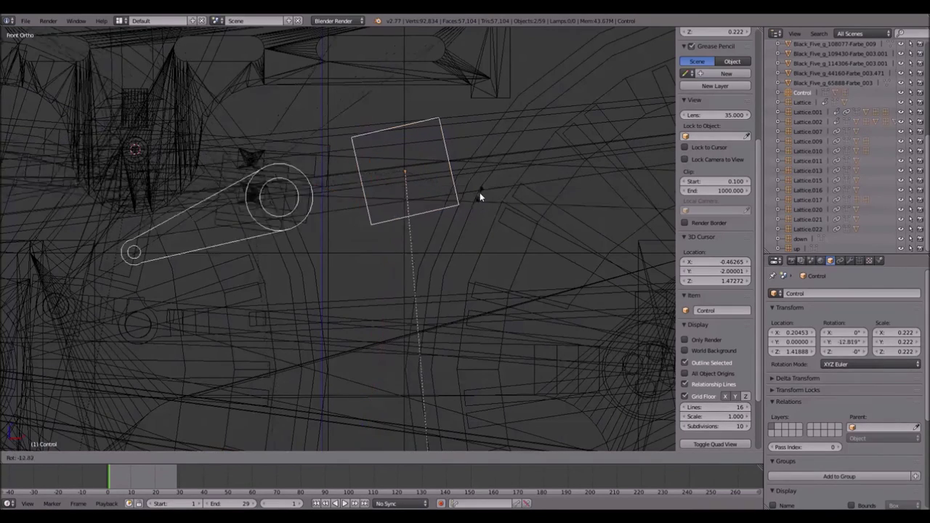
key("Escape")
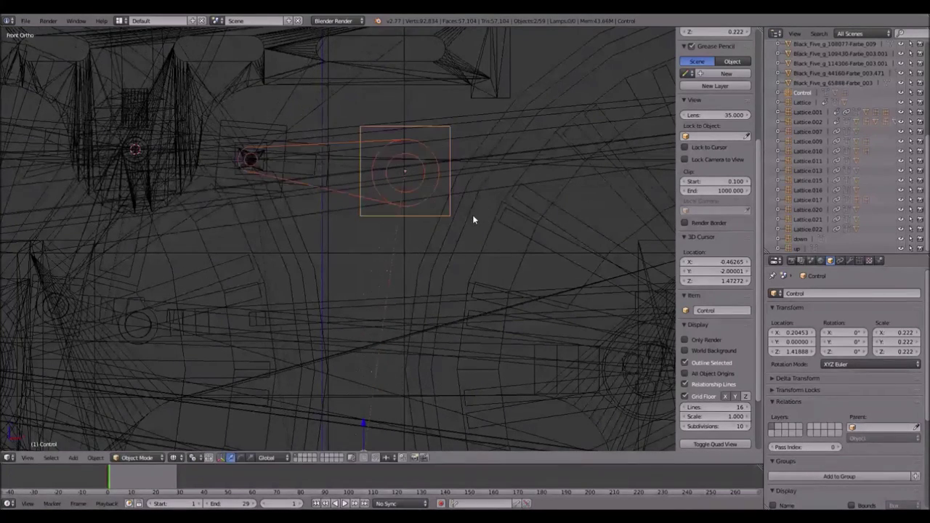
Step: Snap the 3D cursor to Control's centre (X 0.20453, Y 0, Z 1.41888) and reselect the rod
right_click(340, 192)
scroll(344, 197, "up", 2)
scroll(344, 197, "up", 3, "shift")
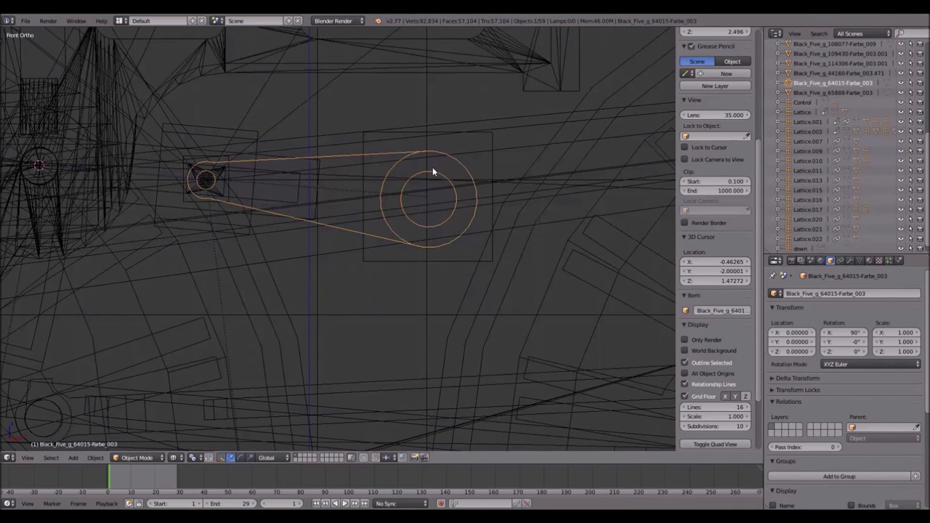
key("space")
type("set o")
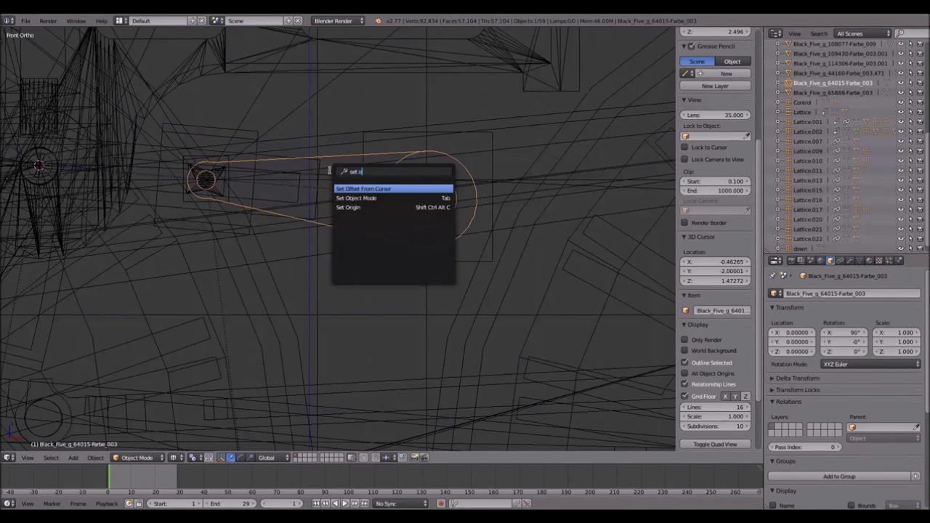
left_click(378, 208)
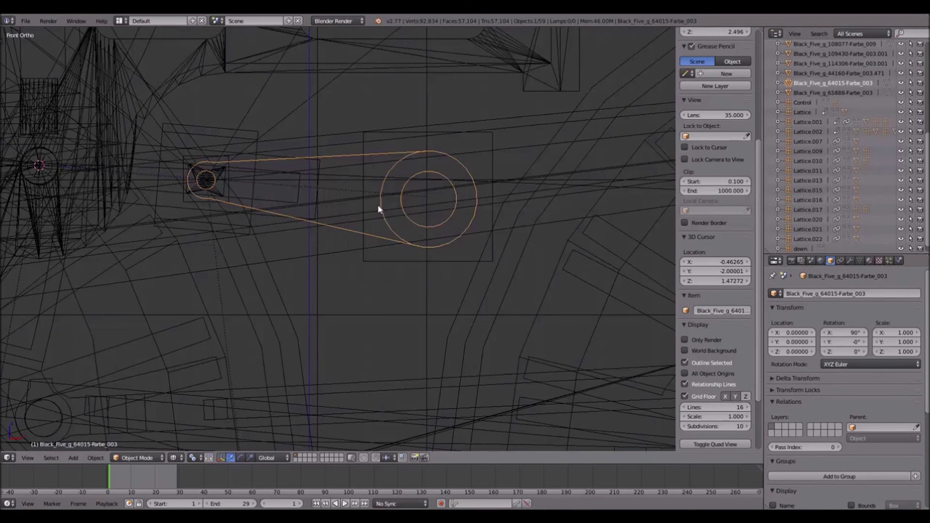
right_click(446, 260)
key("shift+s")
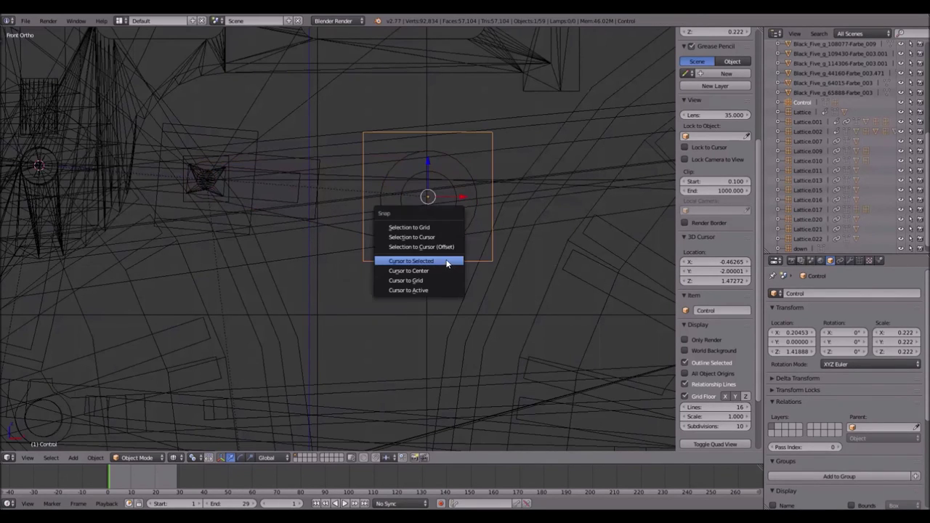
left_click(446, 261)
right_click(349, 233)
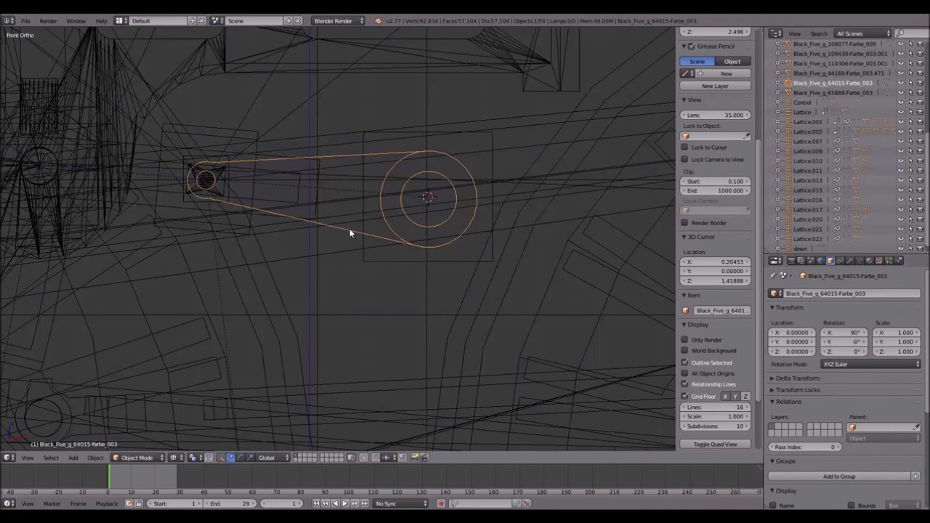
Step: Set the rod's origin to the 3D cursor via Set Origin
key("space")
type("set or")
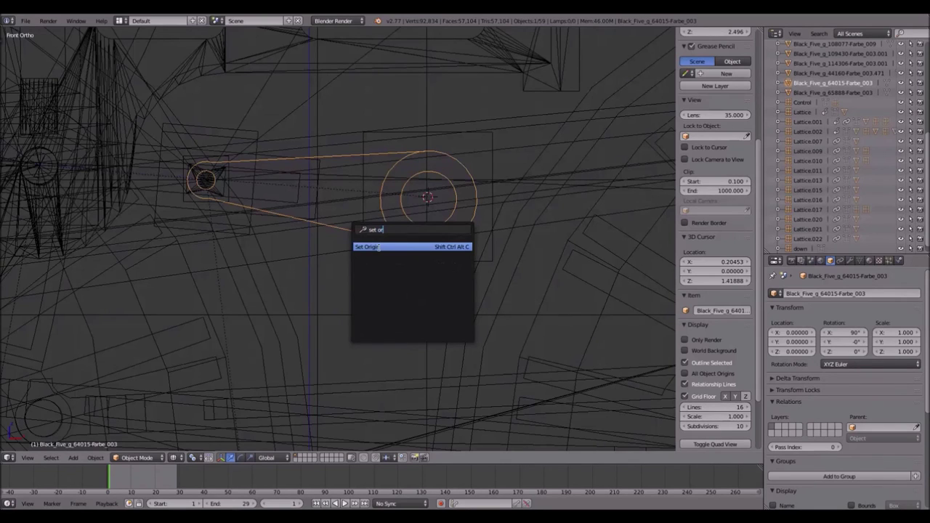
left_click(377, 247)
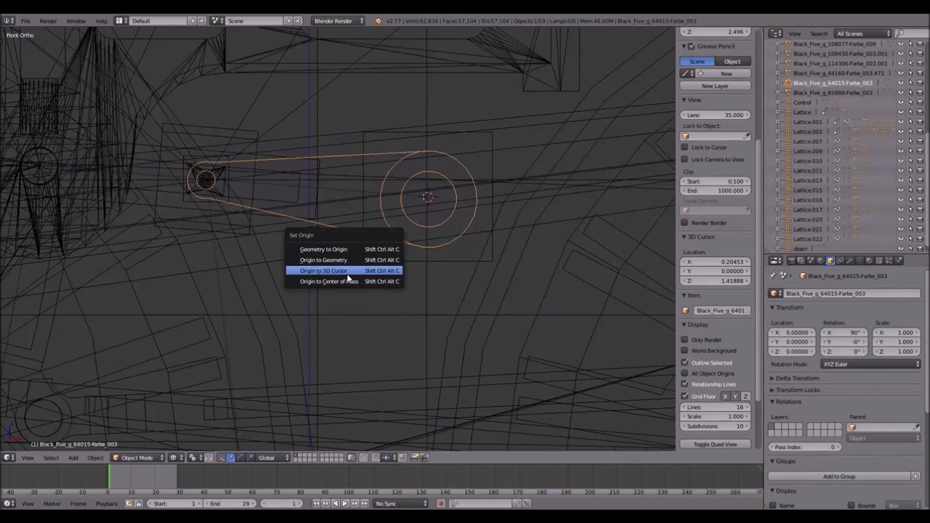
left_click(323, 271)
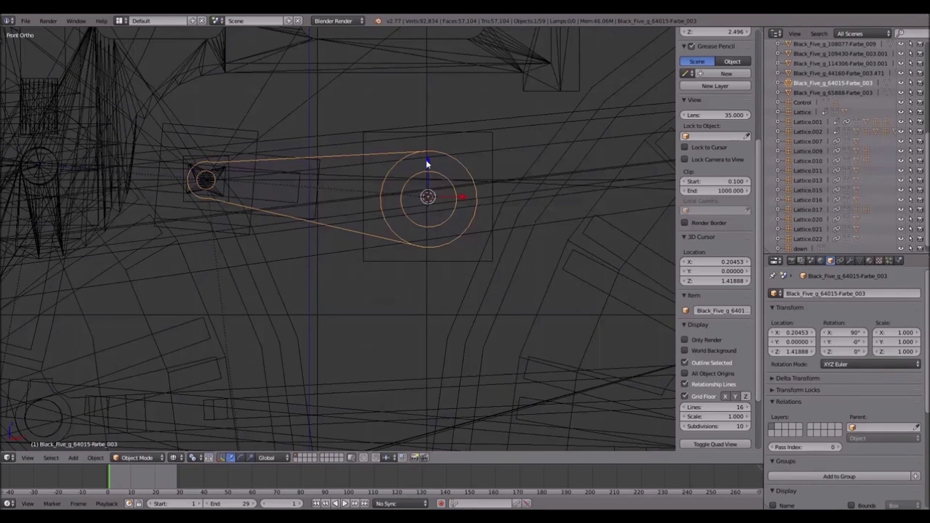
Step: Parent the rod to the Control object with Ctrl+P > Object
right_click(400, 260, "shift")
key("ctrl+p")
left_click(400, 261)
Step: Test-rotate Control and cancel, then return to a perspective front view
right_click(467, 259)
key("r")
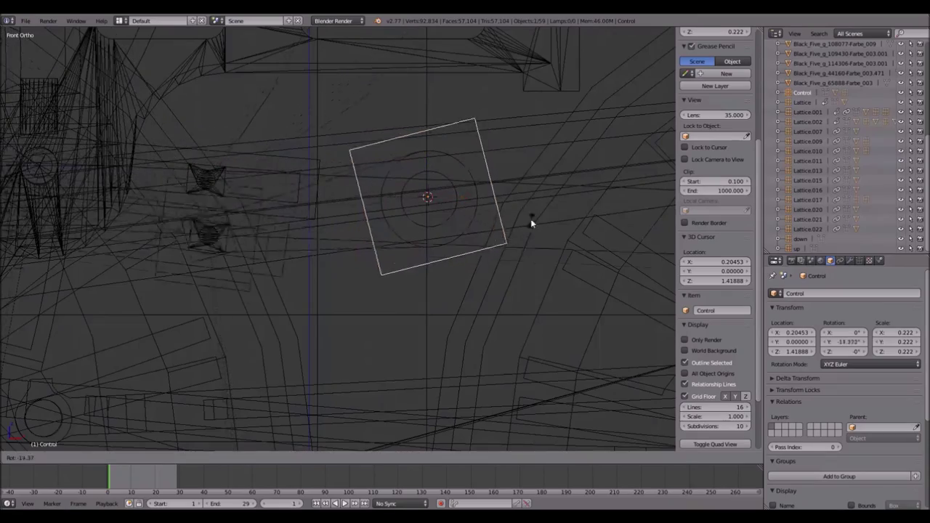
right_click(486, 227)
scroll(418, 218, "down", 2)
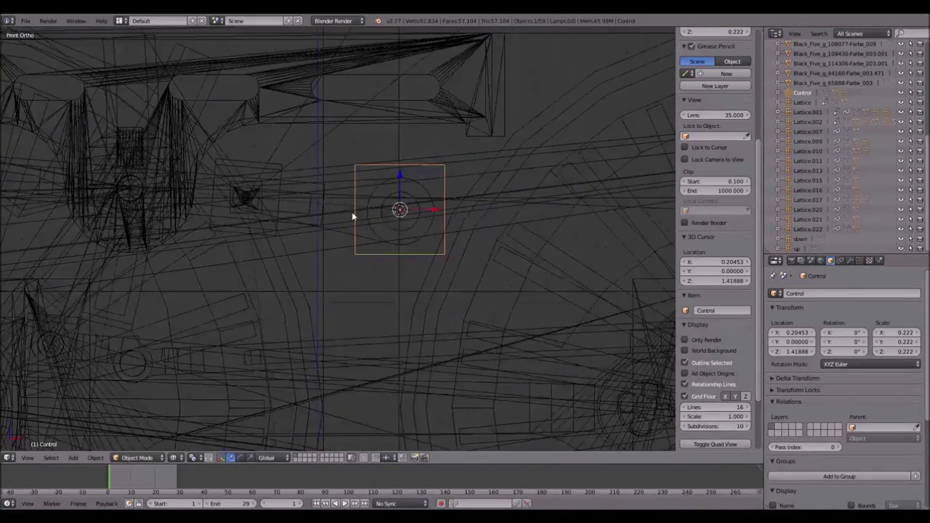
middle_click_drag(351, 210, 390, 188)
key("KP_1")
key("KP_5")
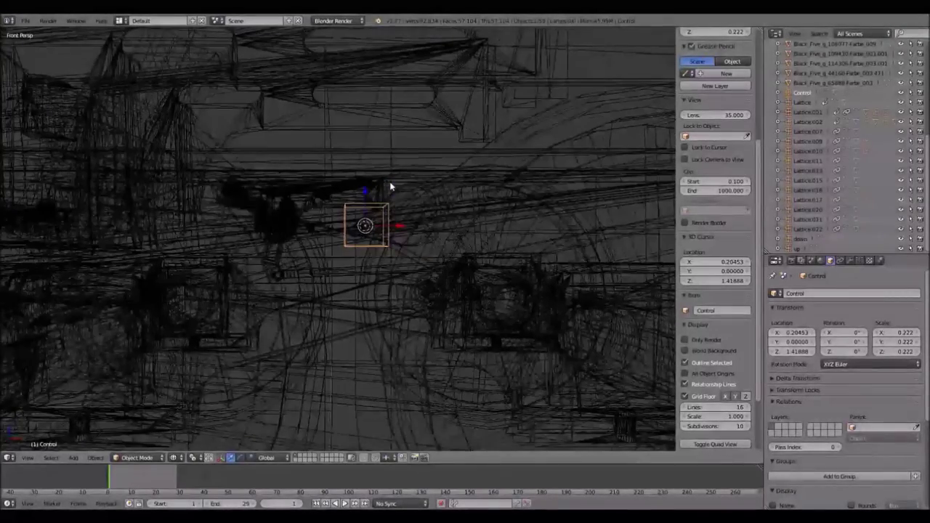
Step: Switch to solid shading and frame the whole locomotive with the side panel hidden
key("n")
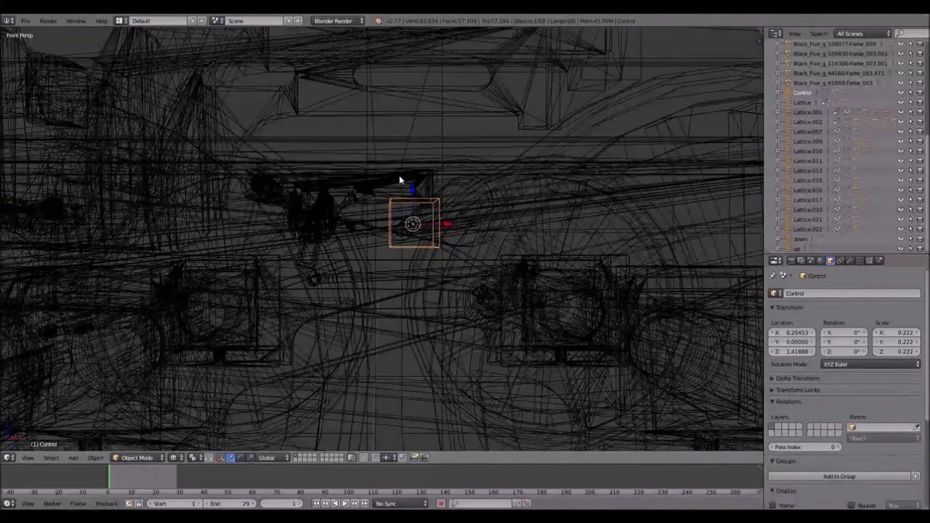
key("z")
scroll(407, 182, "up", 5)
key("n")
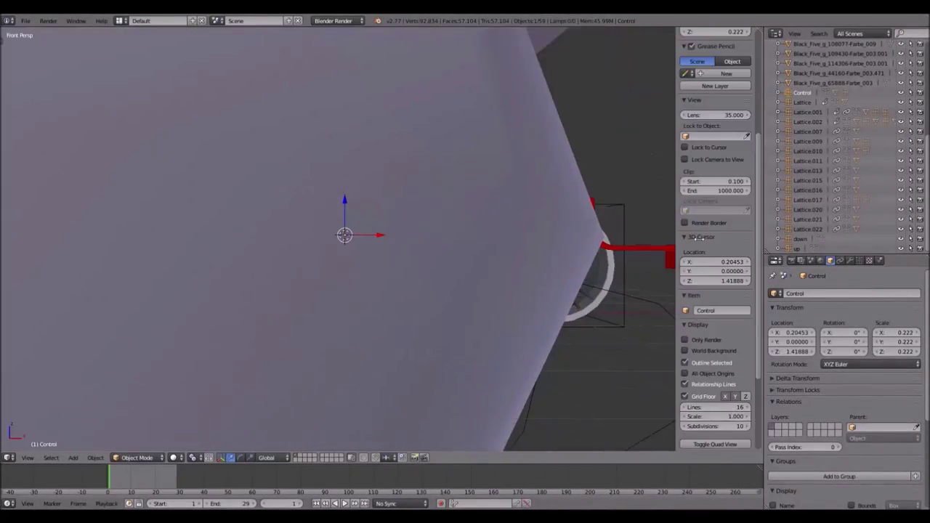
key("Home")
scroll(438, 222, "up", 3)
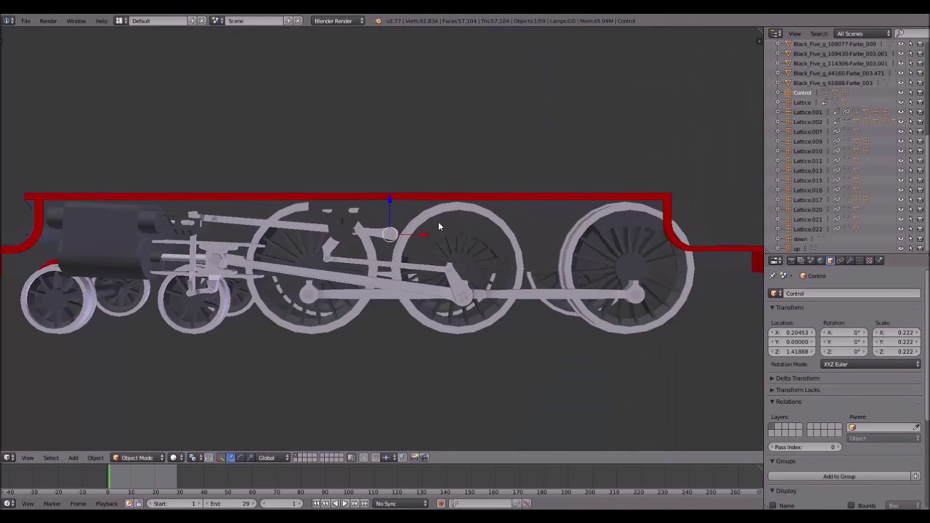
key("n")
Step: From an angled view, play the animation and test-rotate Control, cancelling back to zero
key("KP_4")
key("KP_4")
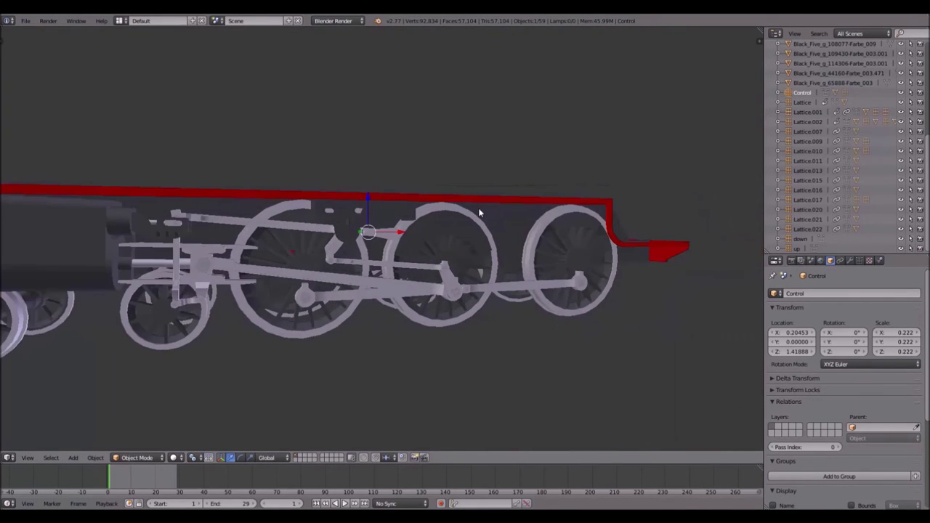
key("ctrl+KP_4")
key("ctrl+KP_4")
key("alt+a")
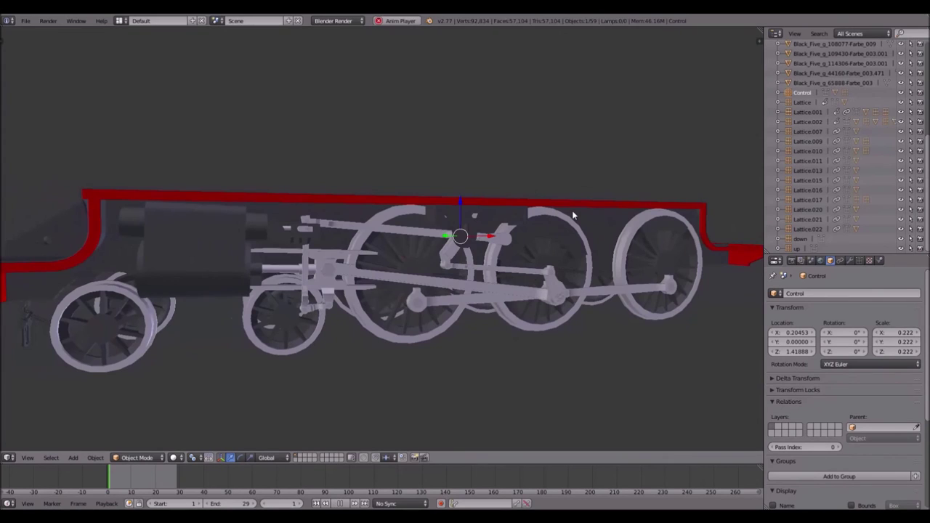
key("r")
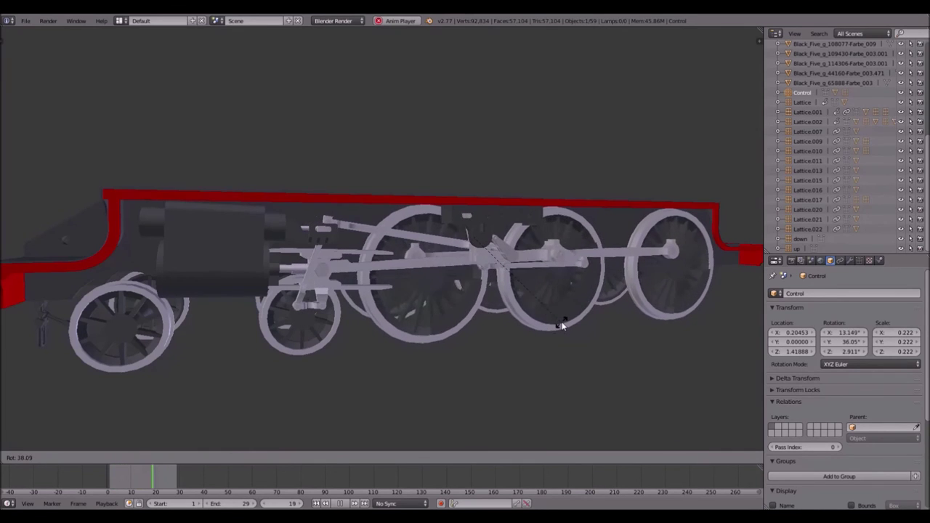
right_click(559, 326)
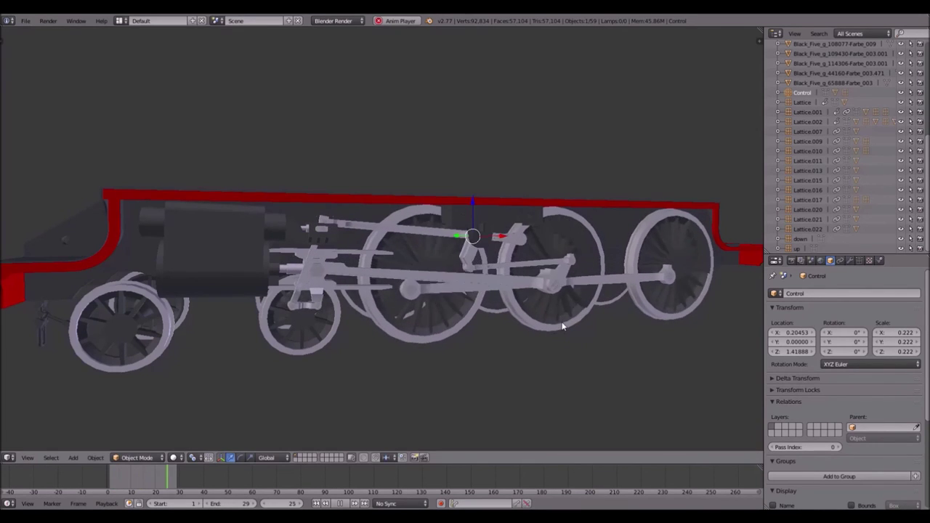
Step: Add a Limit Rotation constraint to Control with Limit X and Limit Z ticked
left_click(840, 261)
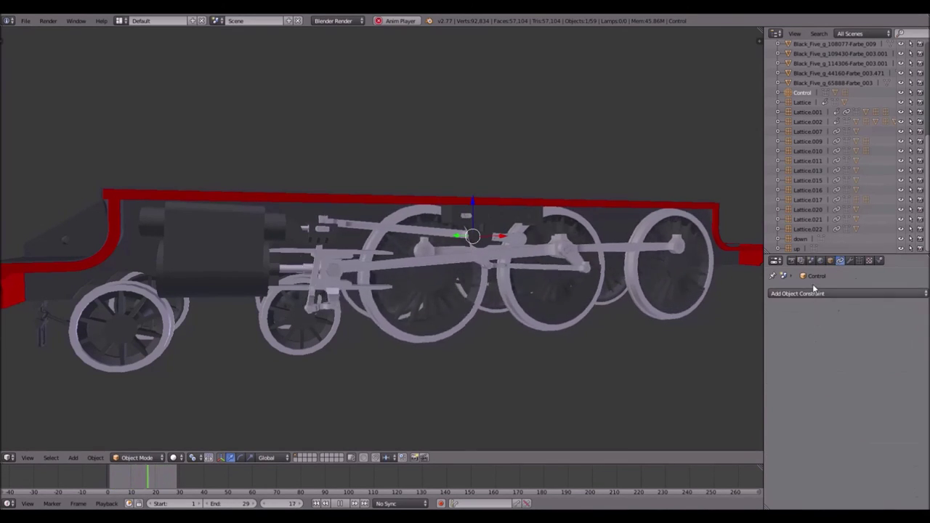
left_click(836, 293)
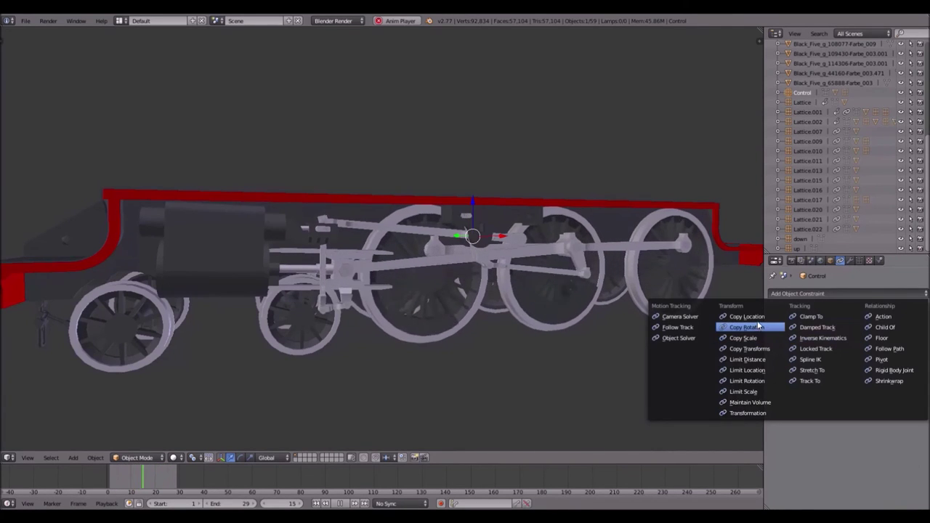
left_click(759, 381)
left_click(775, 329)
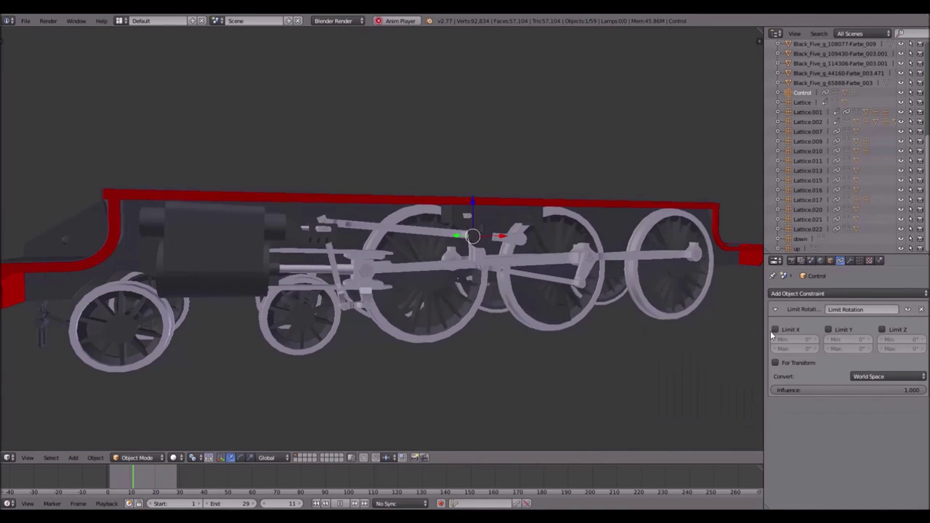
left_click(883, 329)
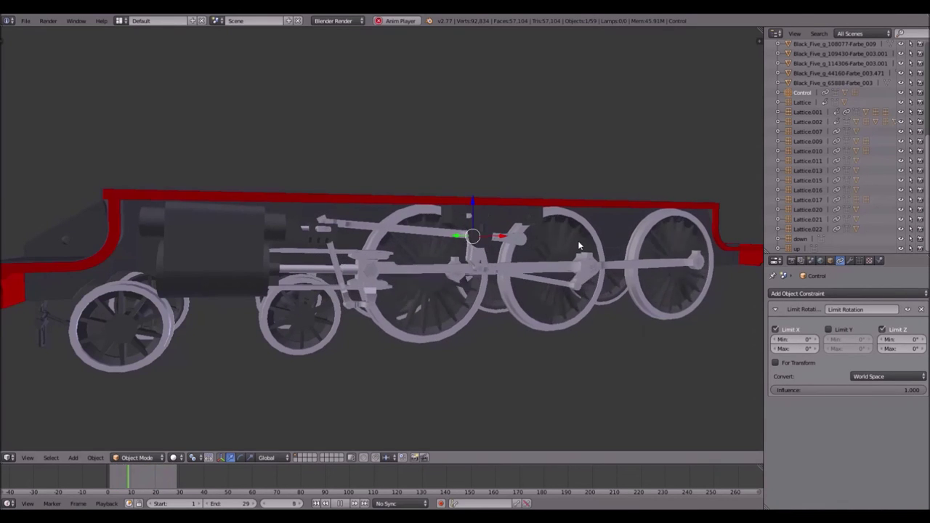
Step: Test-rotate Control, cancel, then begin rotating it again
key("r")
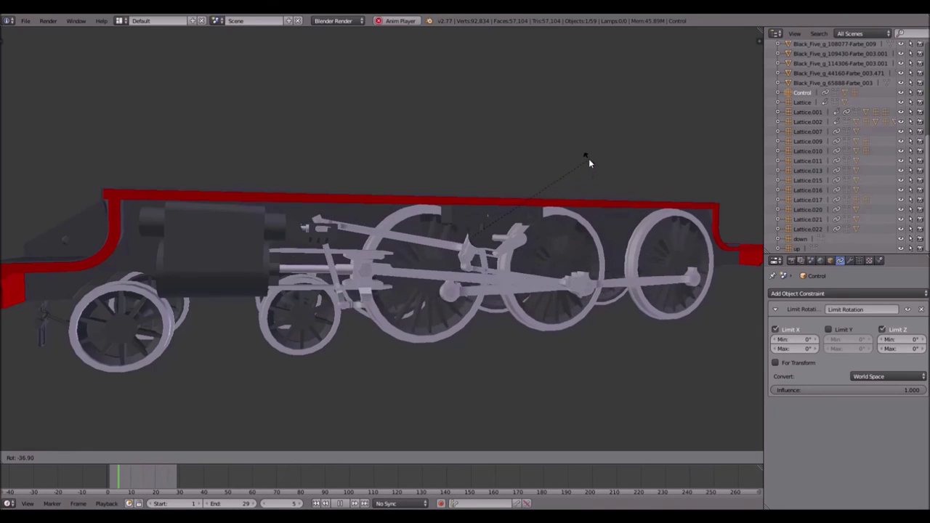
right_click(588, 159)
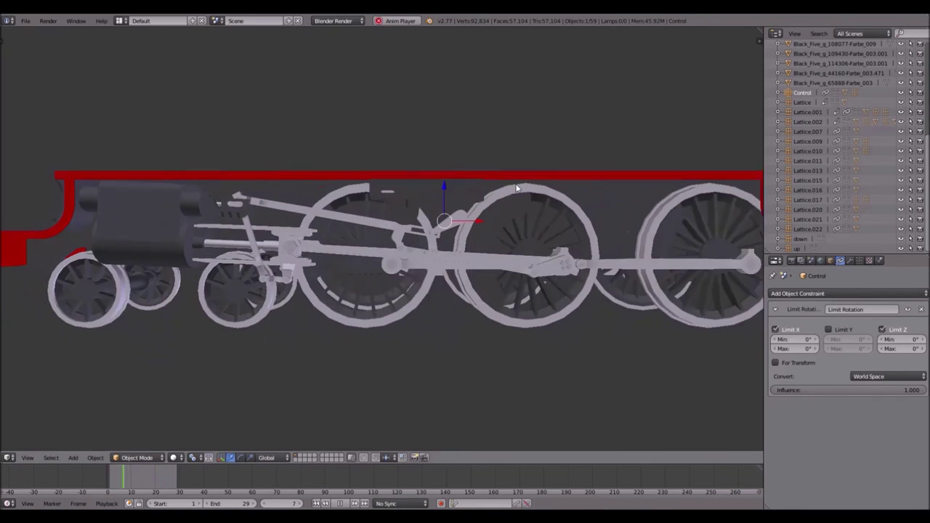
scroll(471, 178, "up", 6)
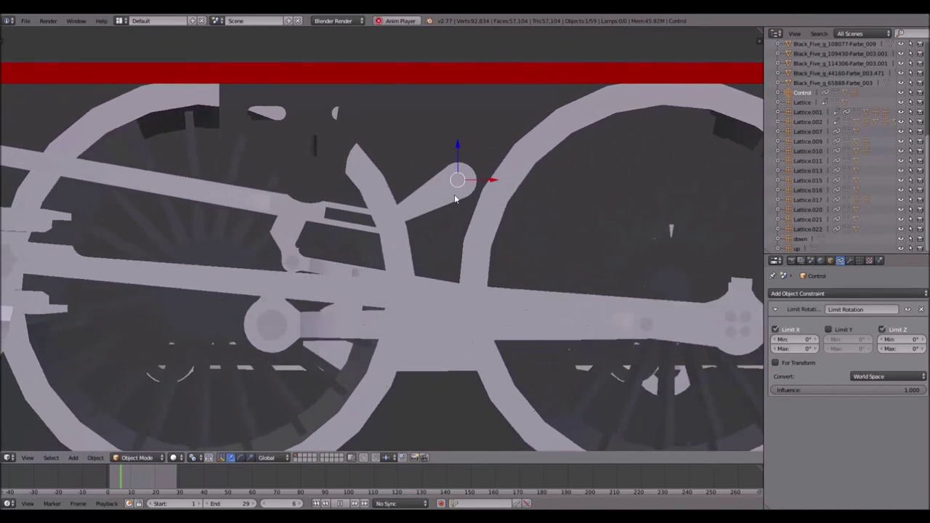
key("r")
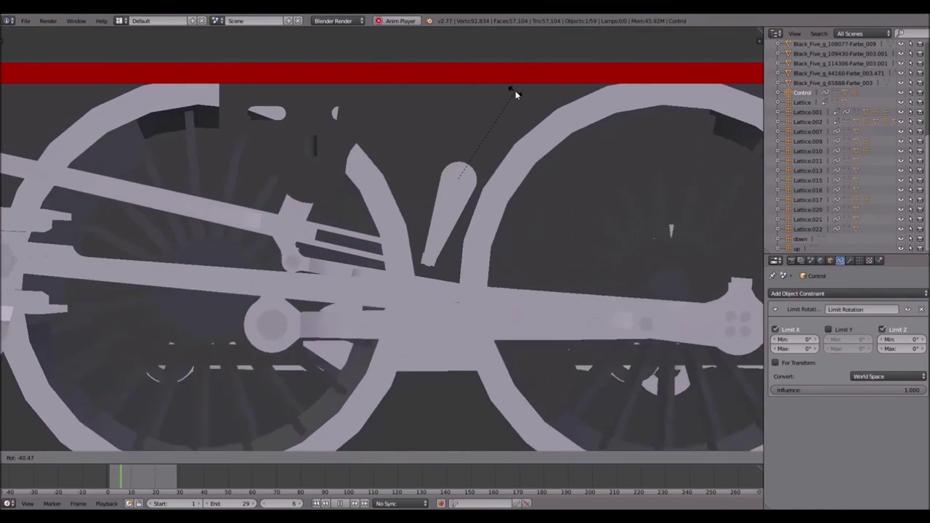
Step: Confirm Control at three successive new angles, inspecting the wheels and valve-gear rods between turns
left_click(524, 173)
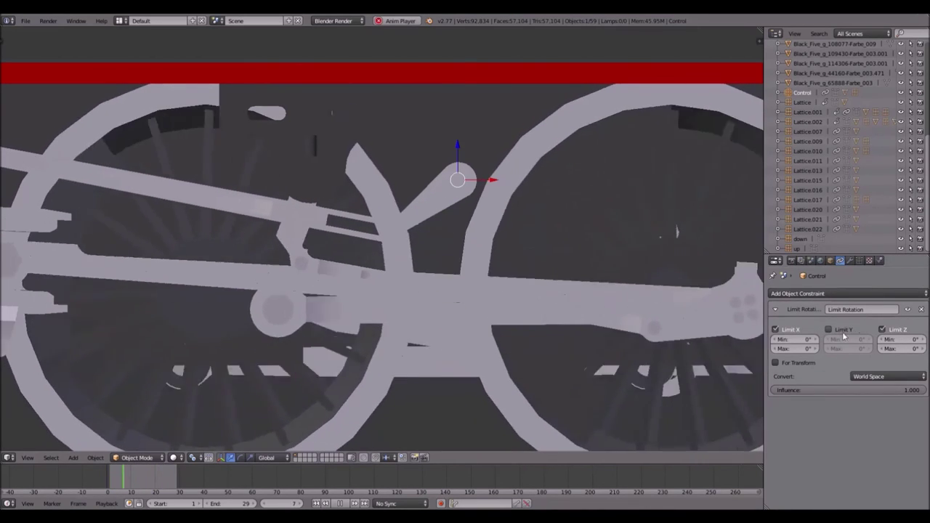
scroll(500, 183, "down", 3)
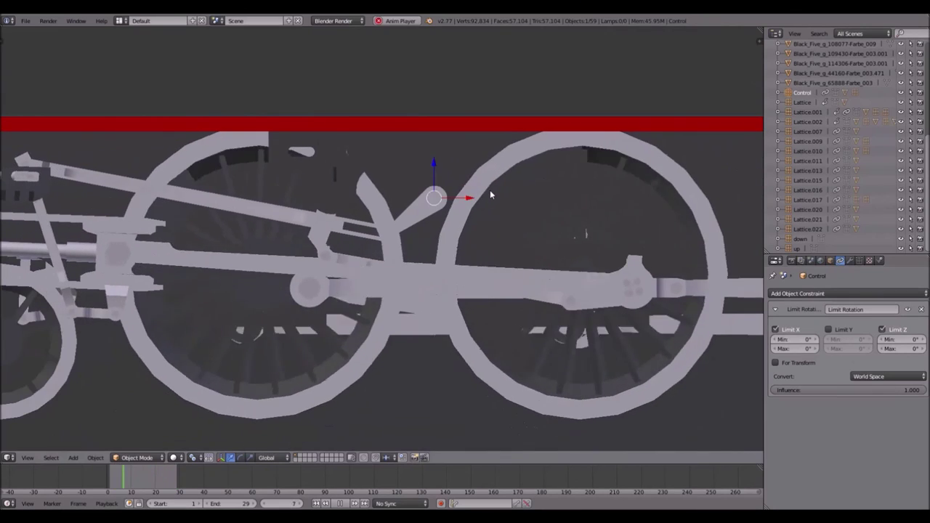
key("r")
left_click(515, 298)
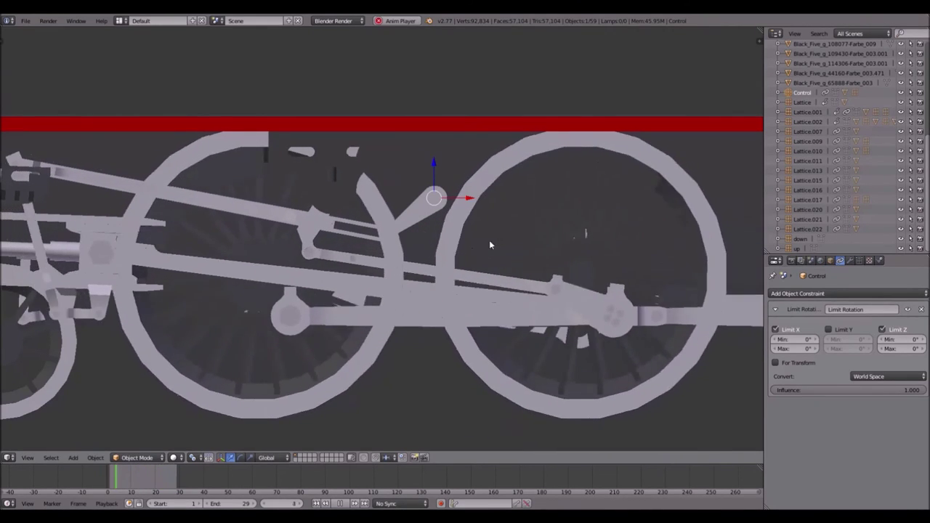
scroll(449, 244, "down", 2)
middle_click_drag(448, 244, 518, 234, "shift")
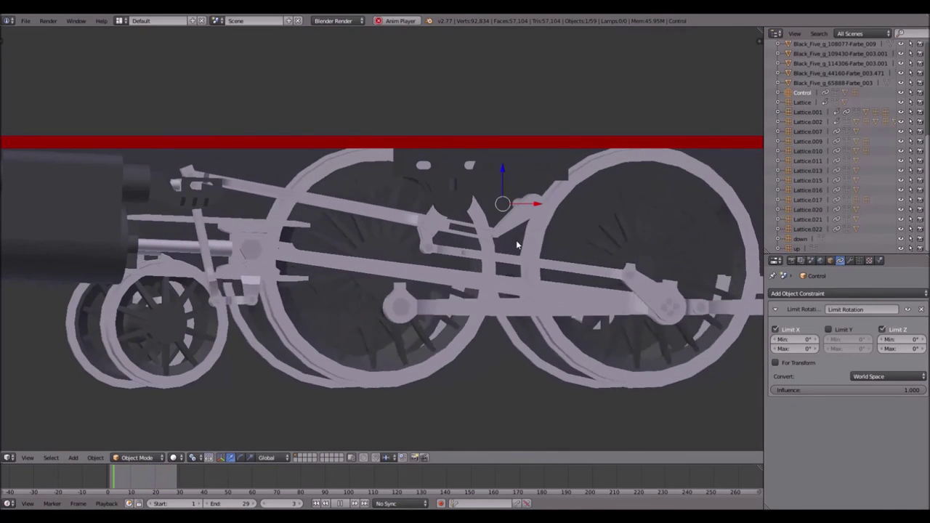
middle_click_drag(516, 240, 547, 258)
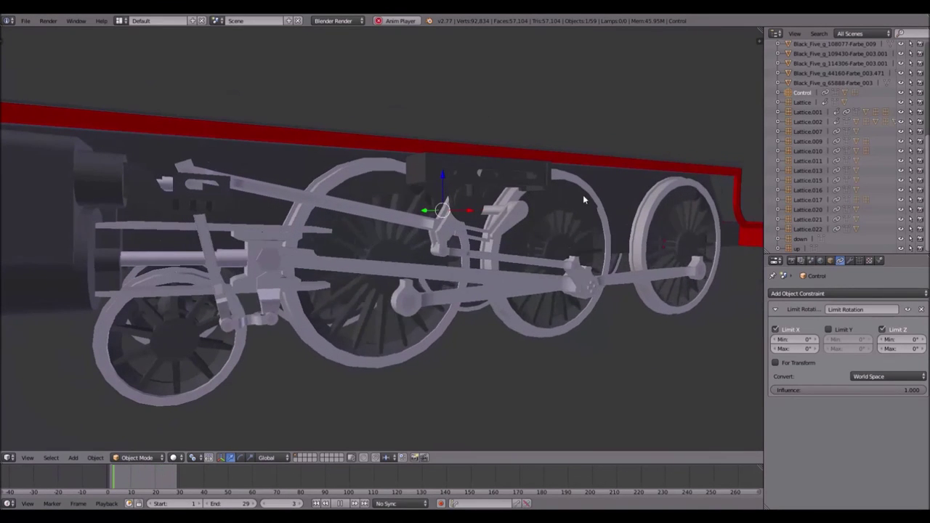
key("r")
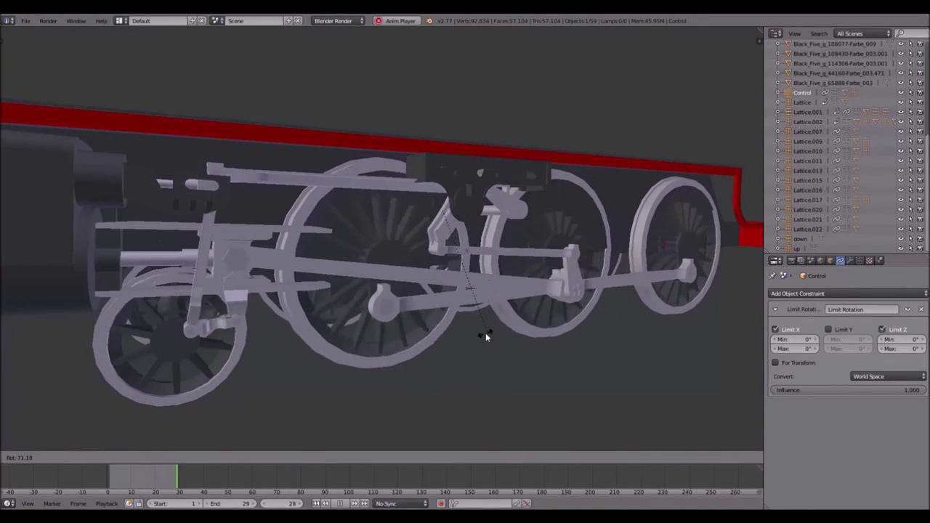
left_click(479, 335)
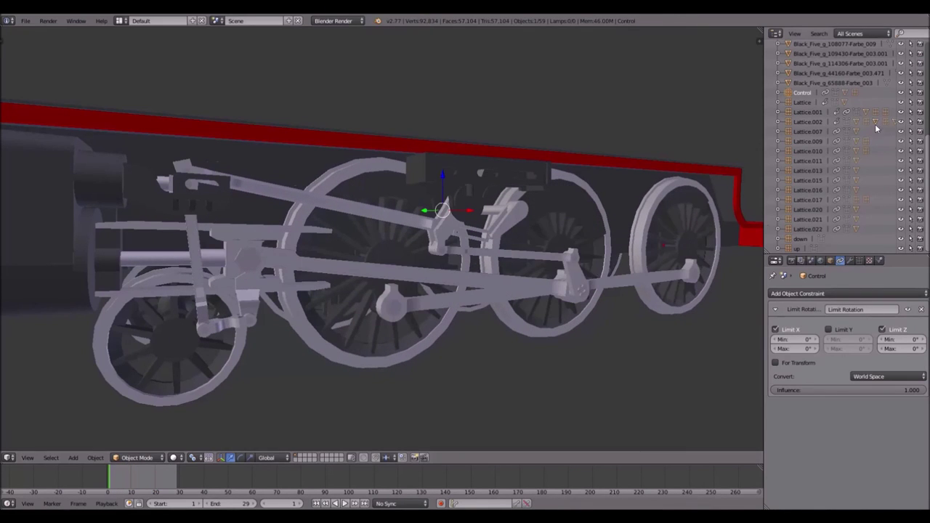
Step: Rotate Lattice.001 by 90 degrees after a trial turn, then turn Control to a new angle
left_click(804, 121)
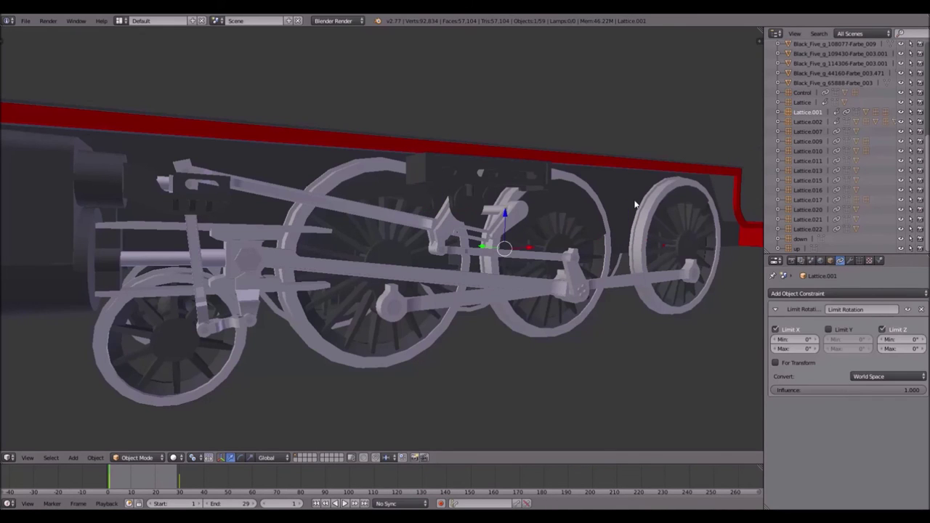
key("r")
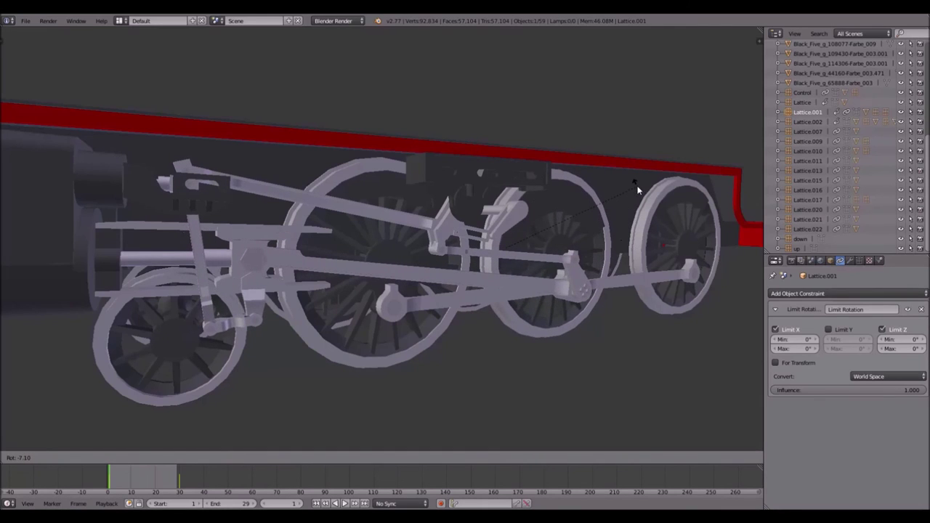
left_click(623, 169)
key("r")
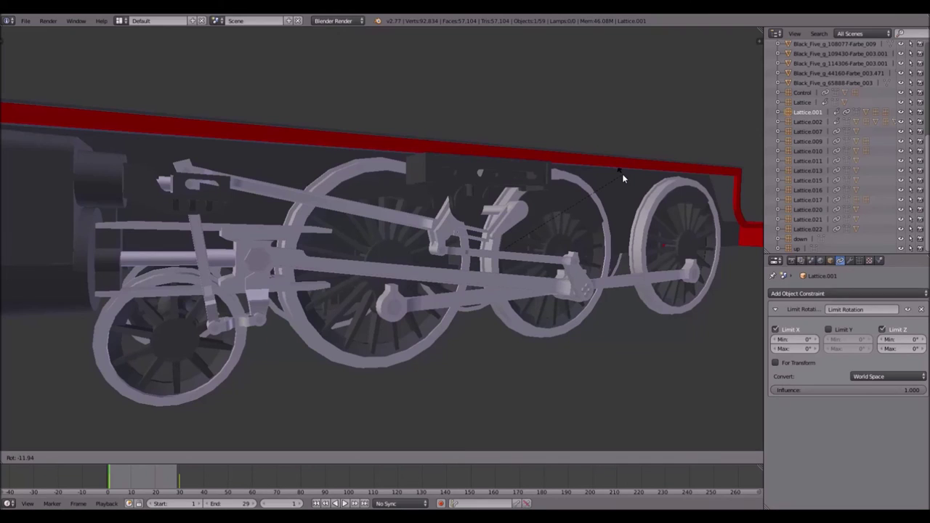
right_click(622, 173)
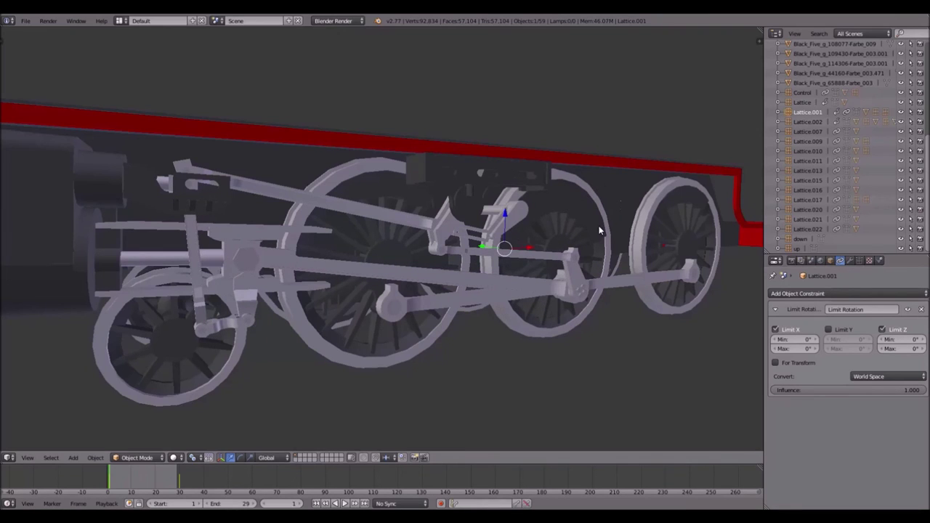
type("r90")
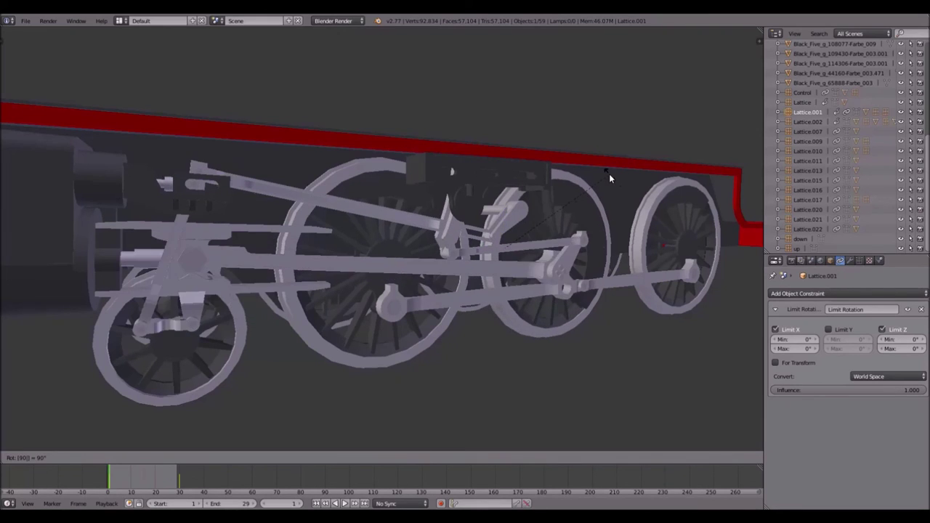
key("Return")
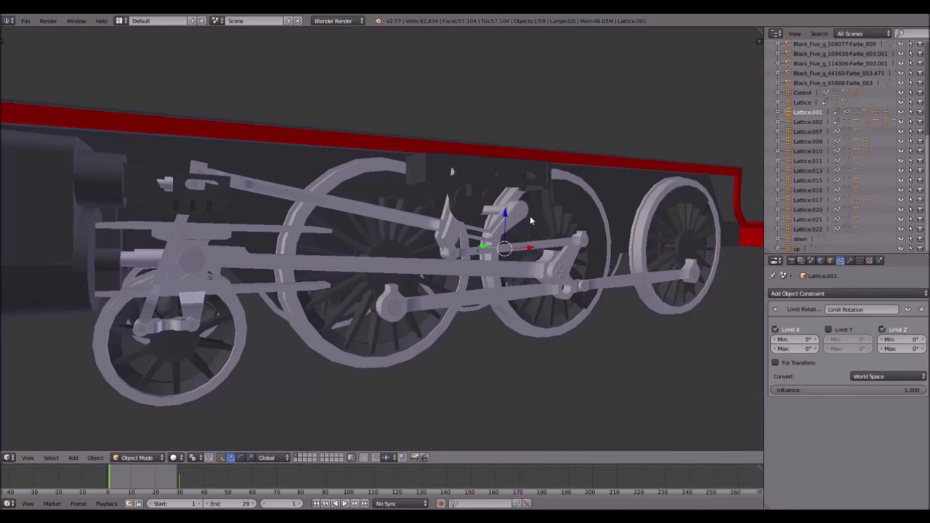
key("r")
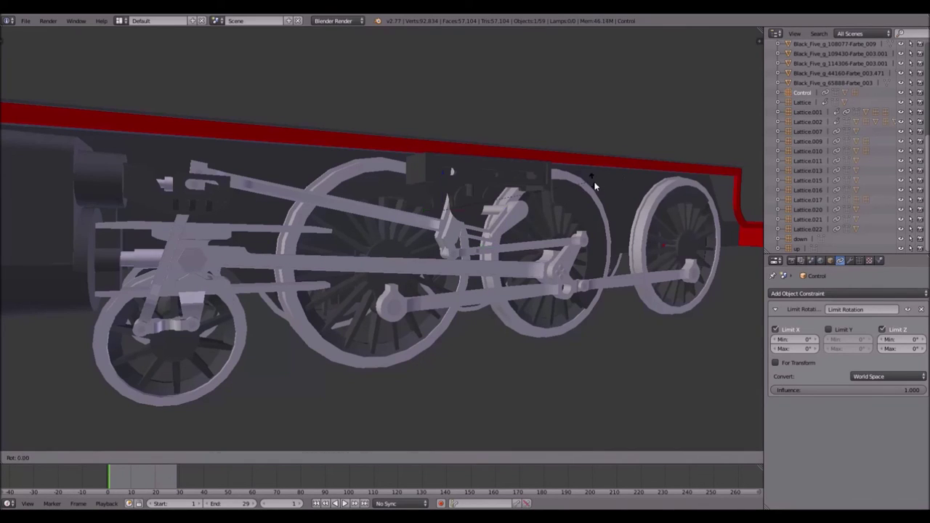
left_click(613, 265)
Step: In orthographic side view, rotate Lattice.001 by 90 degrees
middle_click_drag(613, 265, 646, 242)
key("KP_1")
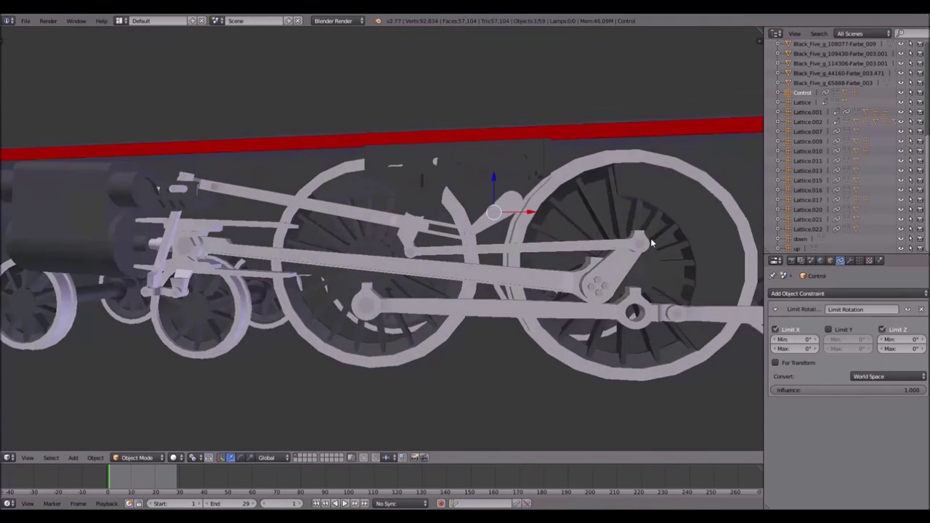
left_click(810, 112)
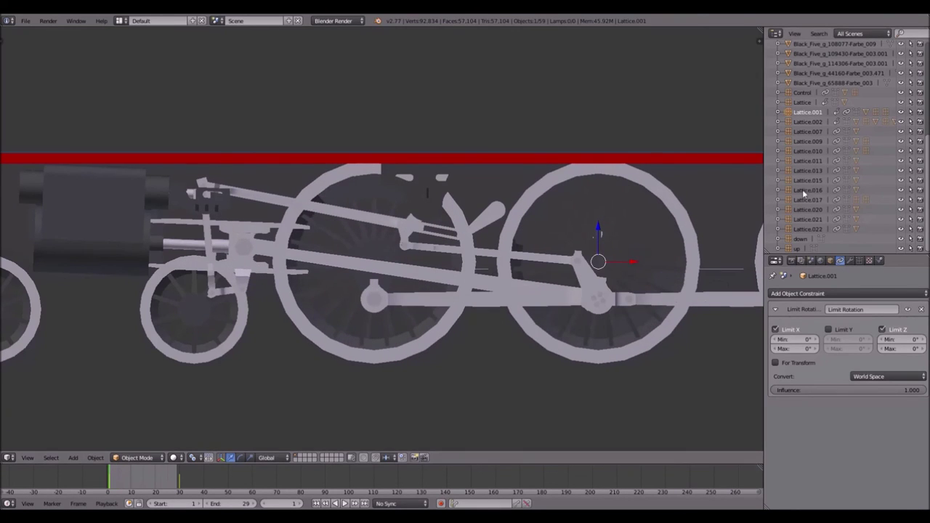
type("r90")
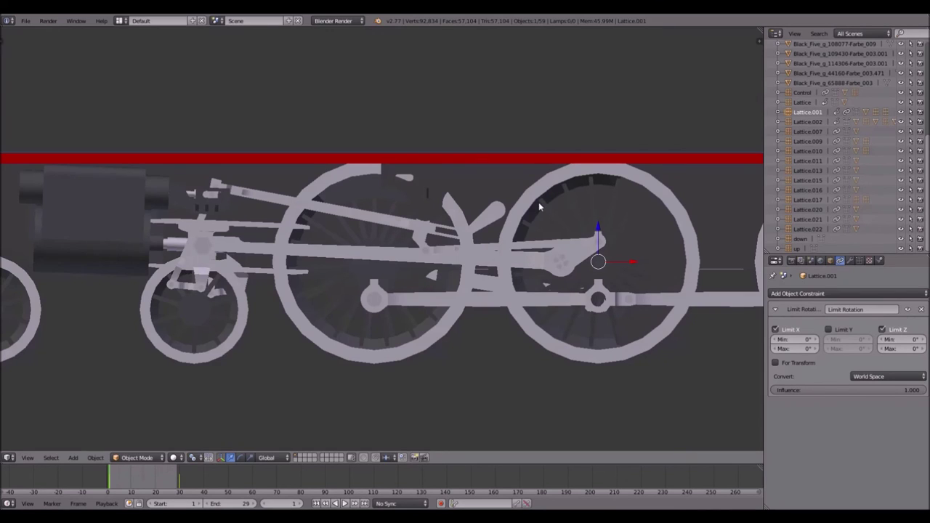
Step: Turn Control to a new pose twice, then start animation playback
left_click(803, 93)
key("r")
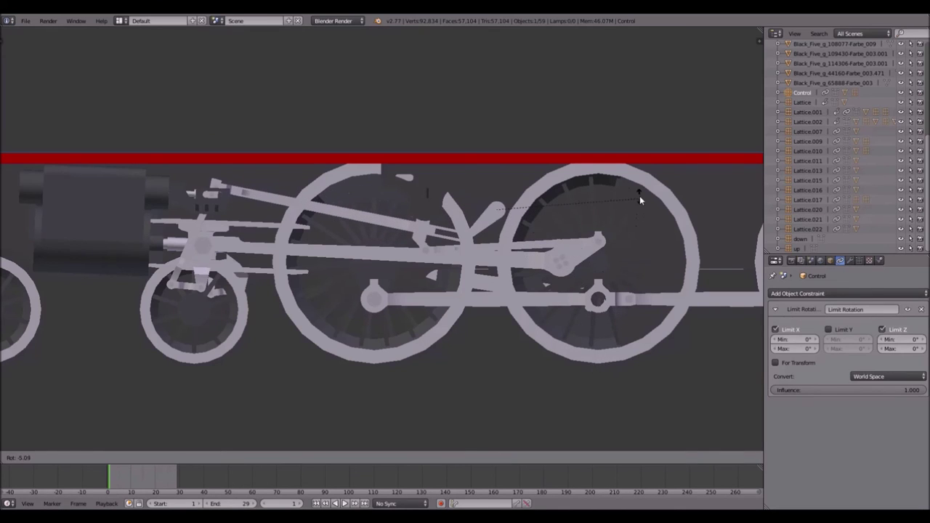
left_click(570, 226)
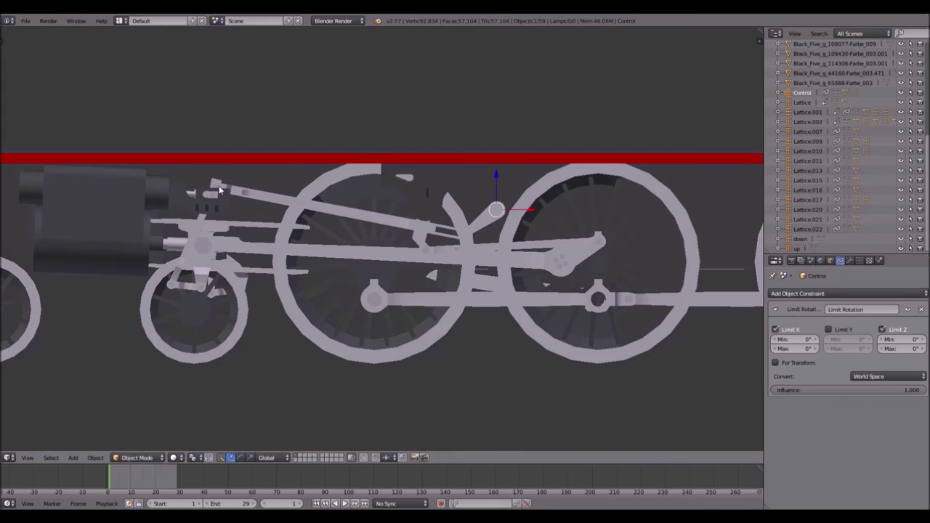
key("r")
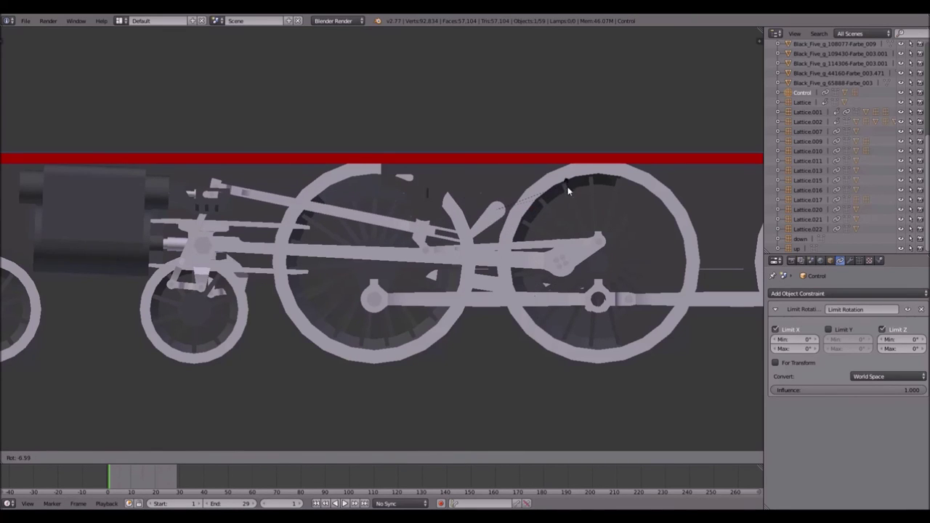
left_click(404, 239)
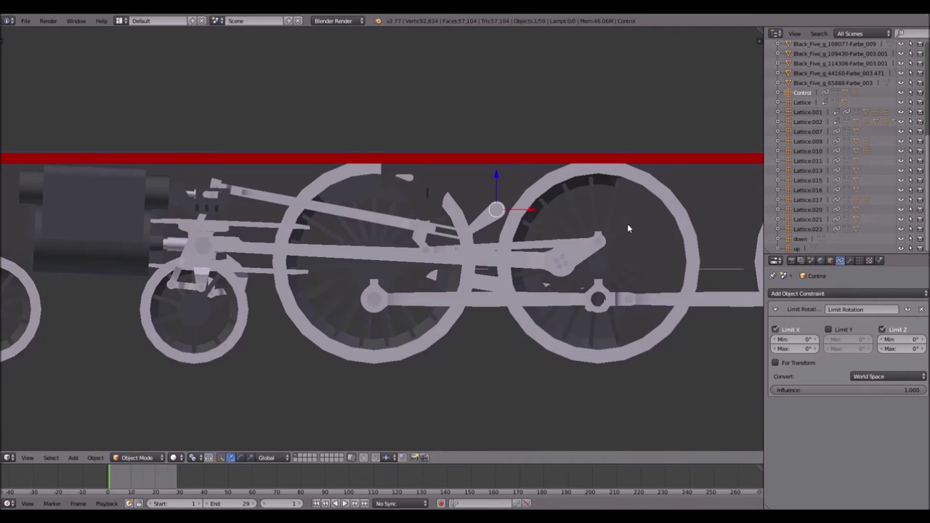
key("alt+a")
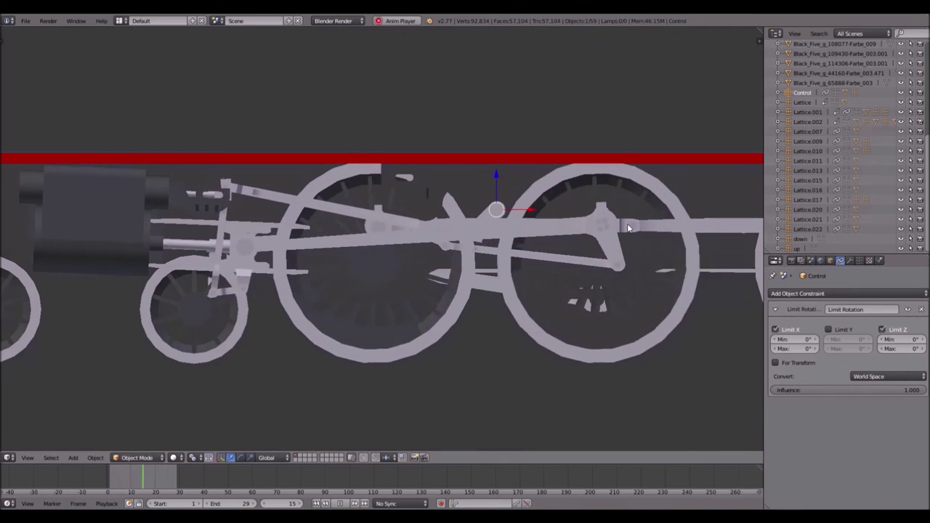
Step: From an angled perspective, rotate Control during playback and confirm the valve gear tracks the wheels
scroll(392, 228, "up", 2)
middle_click_drag(391, 228, 581, 199)
key("r")
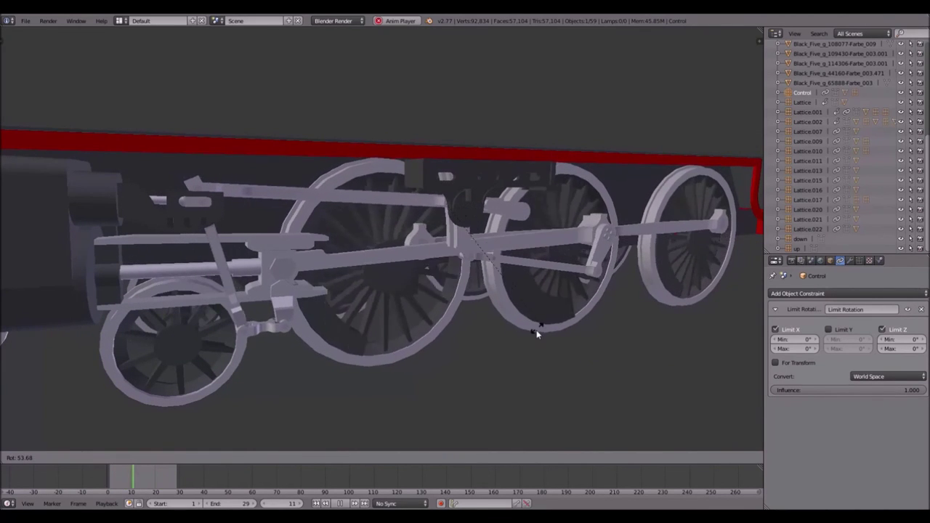
left_click(524, 369)
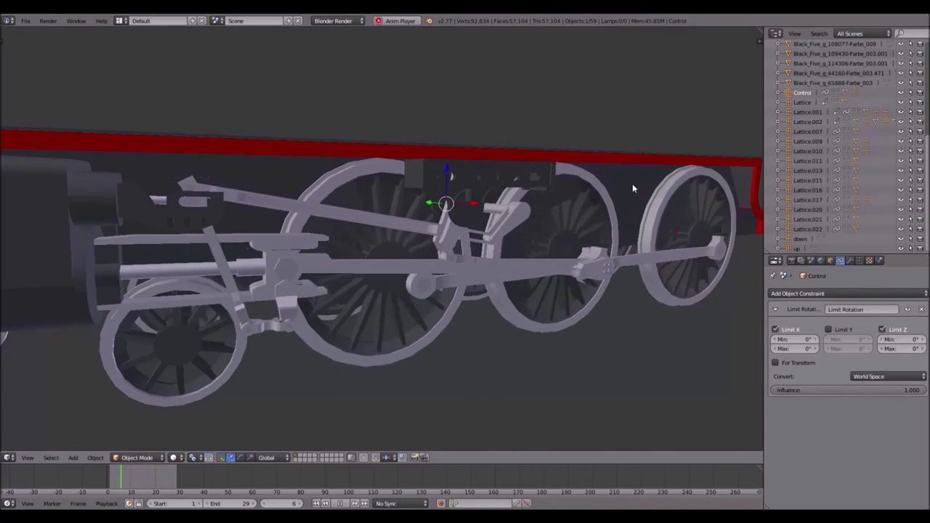
mouse_move(634, 181)
middle_mouse_down()
mouse_move(612, 178)
mouse_move(639, 183)
middle_mouse_up()
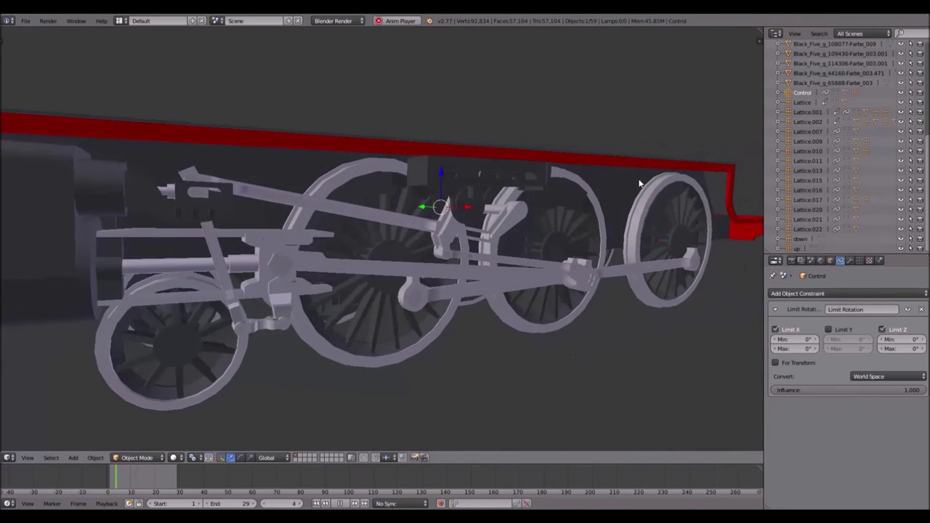